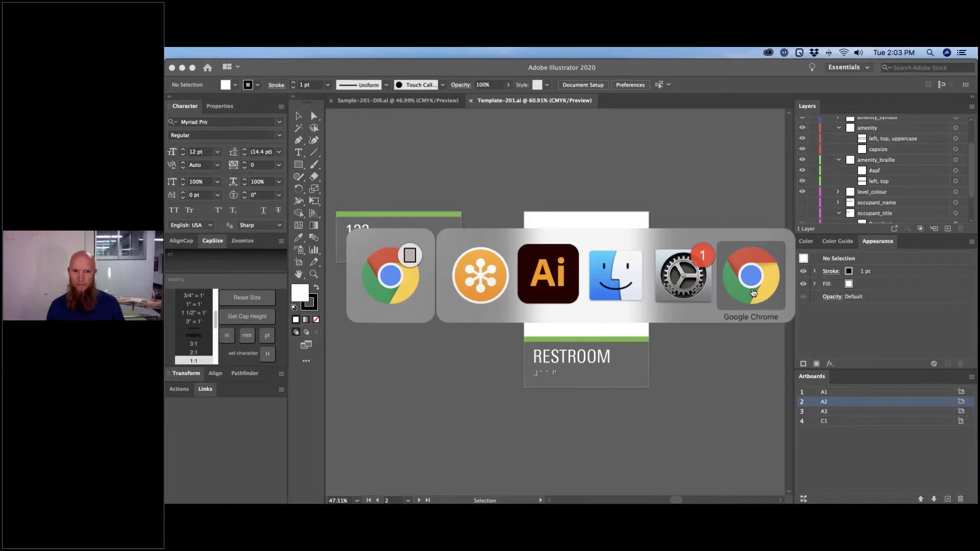
- Switch to Chrome to view SignAgent's A2 – Office ID sign type details
left_click(753, 292)
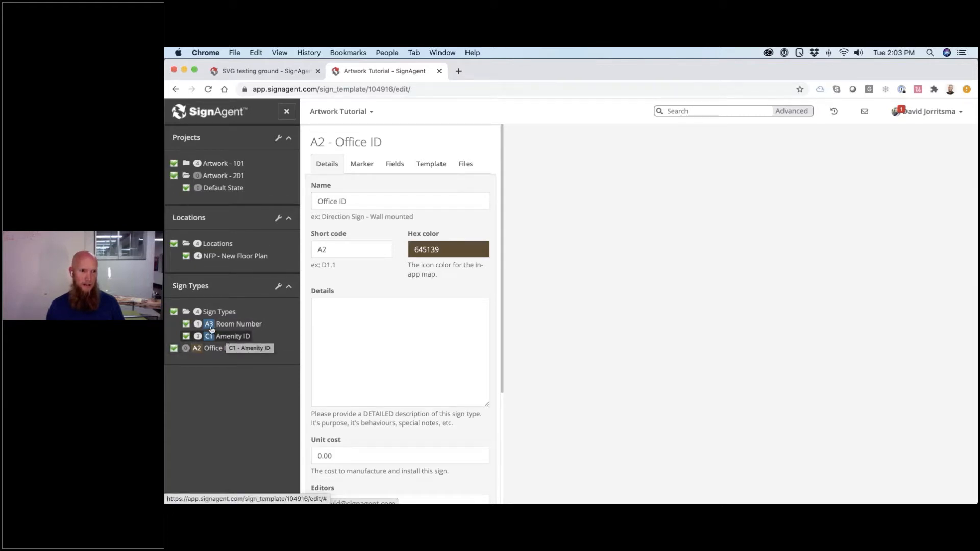
- Open the New Floor Plan and view sign C1-1's RESTROOM artwork
left_click(238, 257)
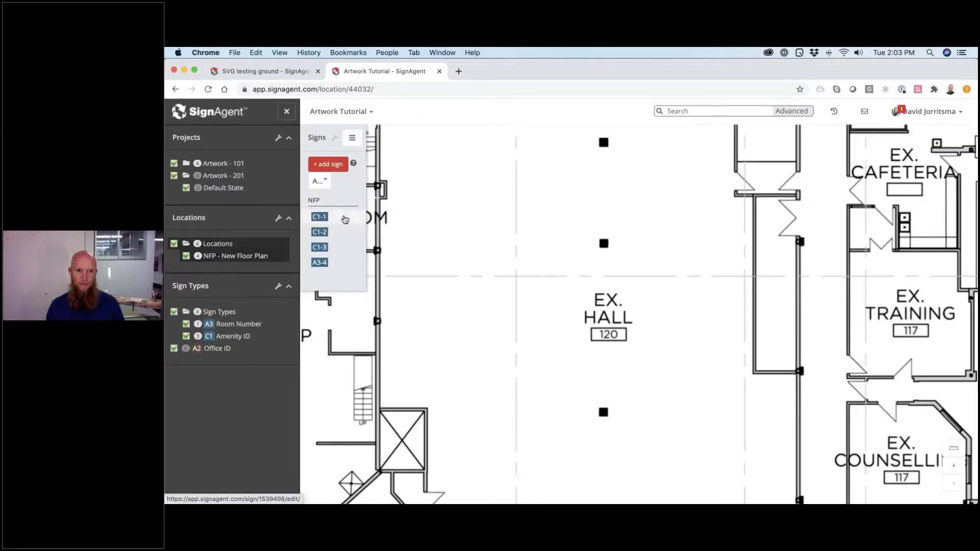
left_click(346, 220)
scroll(488, 348, "down", 6)
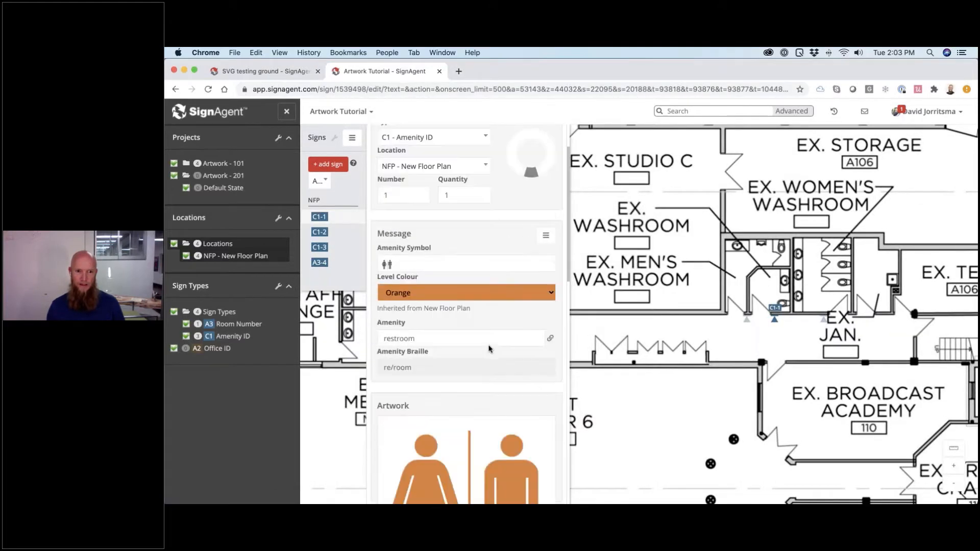
scroll(489, 349, "up", 1)
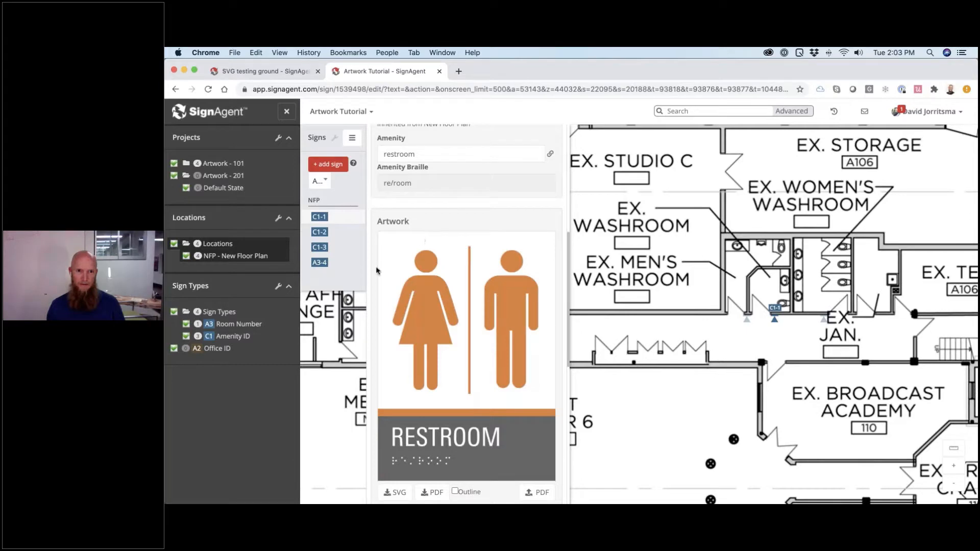
- Compare signs C1-2 (MEN), C1-1 and C1-3 (WOMEN), then return to Illustrator
left_click(342, 238)
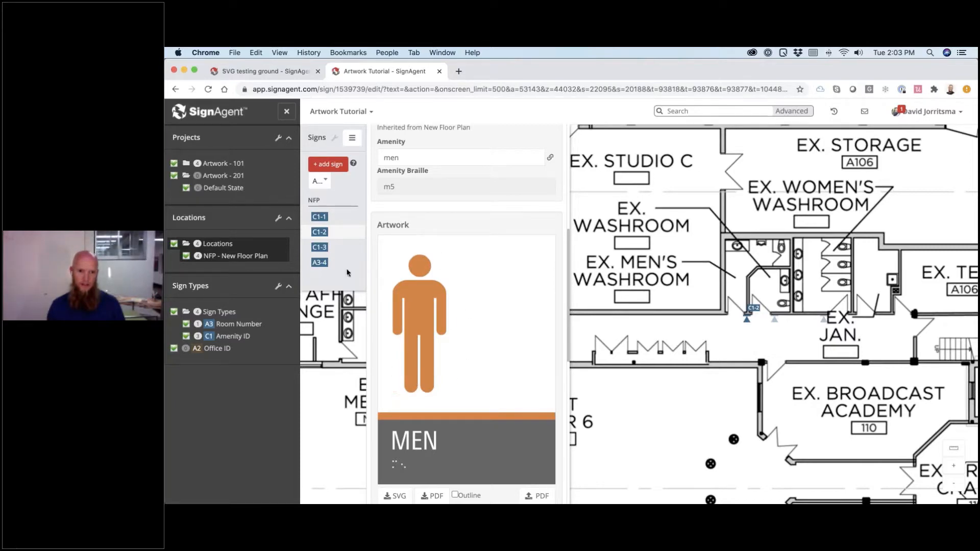
left_click(332, 219)
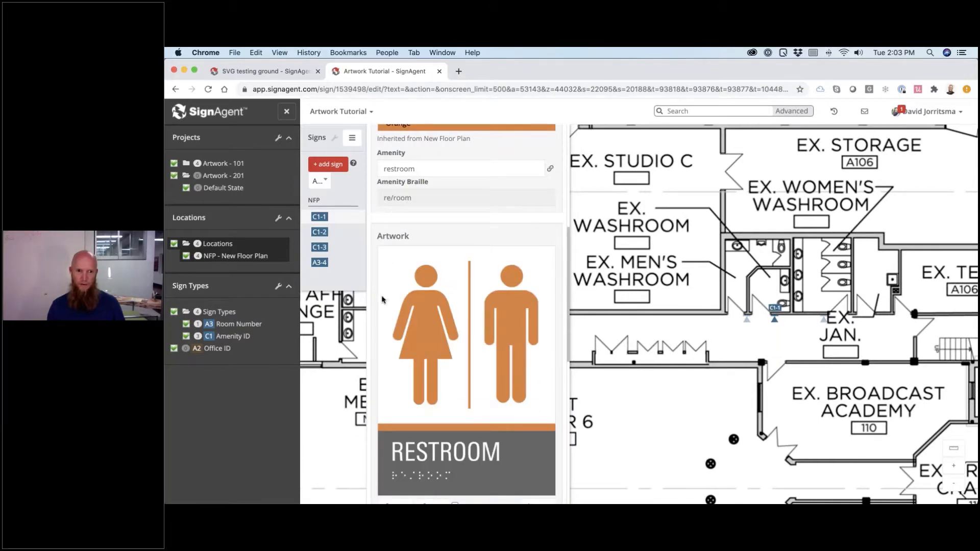
left_click(346, 249)
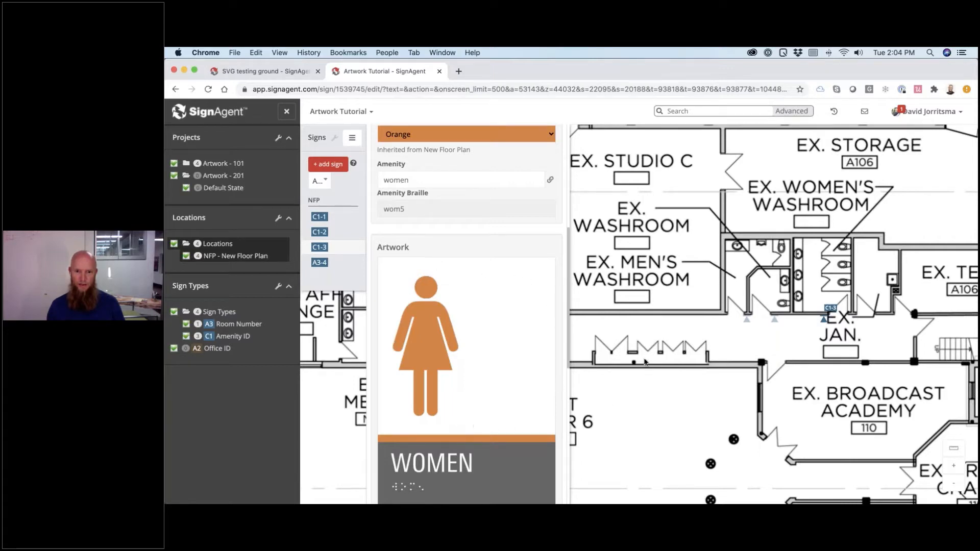
key("super+Tab")
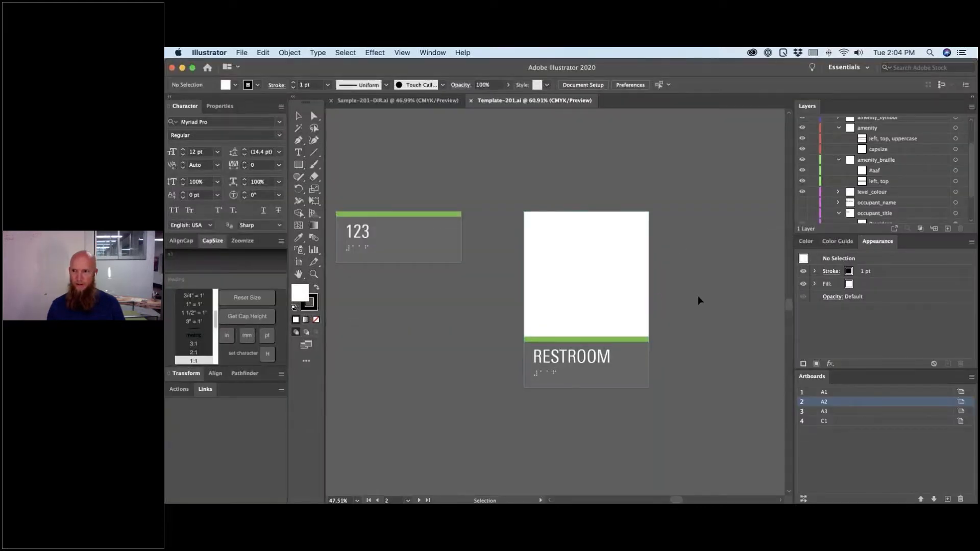
- Zoom into the RESTROOM artboard and switch to Outline view with Cmd+Y
key("z")
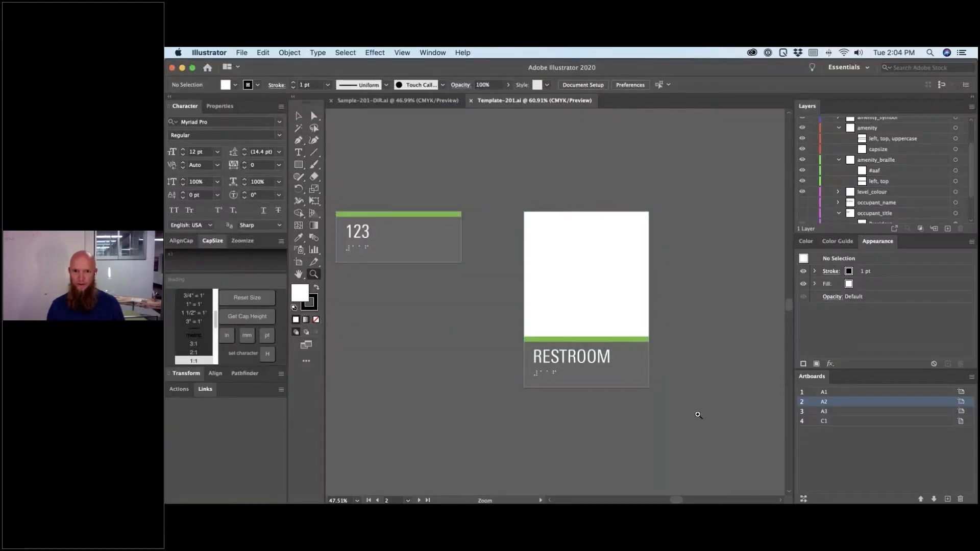
left_click(697, 413)
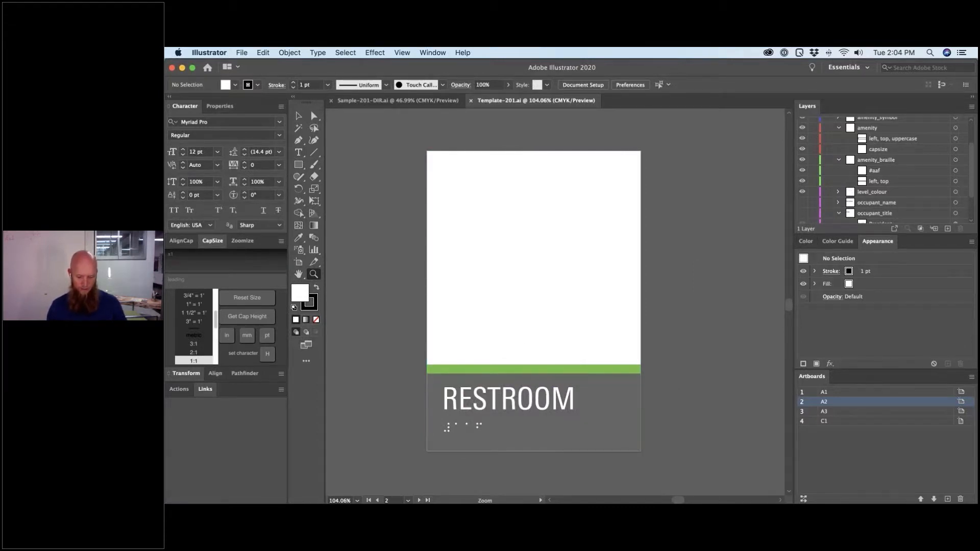
key("super")
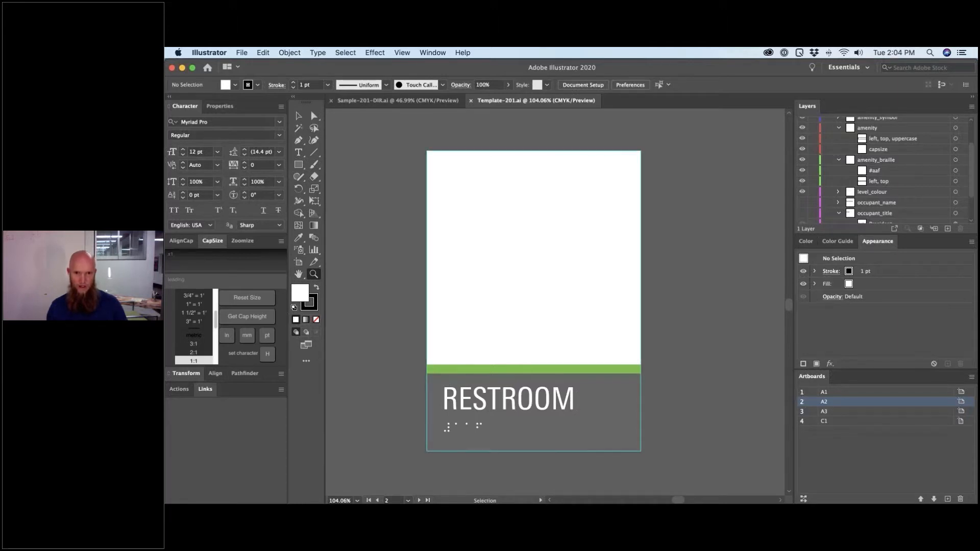
key("super+y")
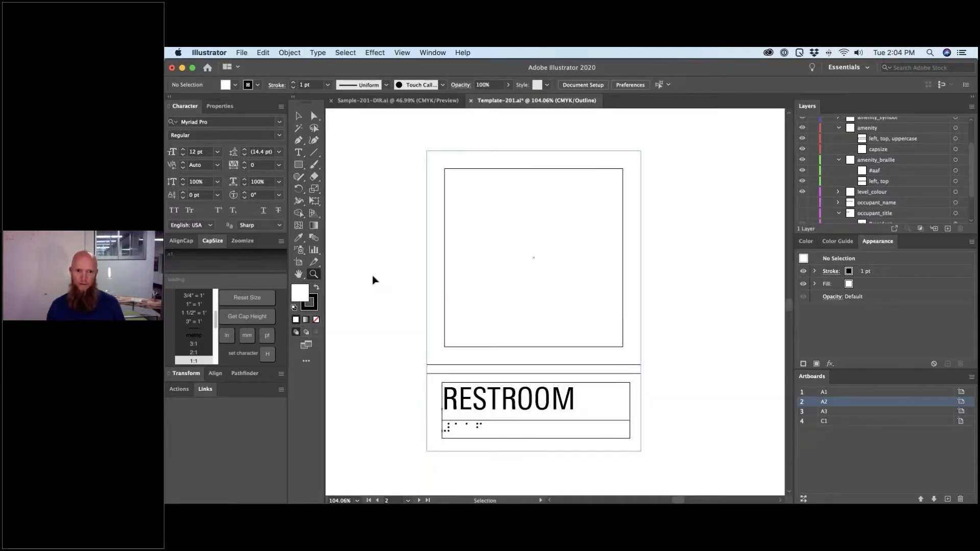
- Direct-select the empty symbol rectangle and expand amenity_symbol to its 'left, middle' path
key("a")
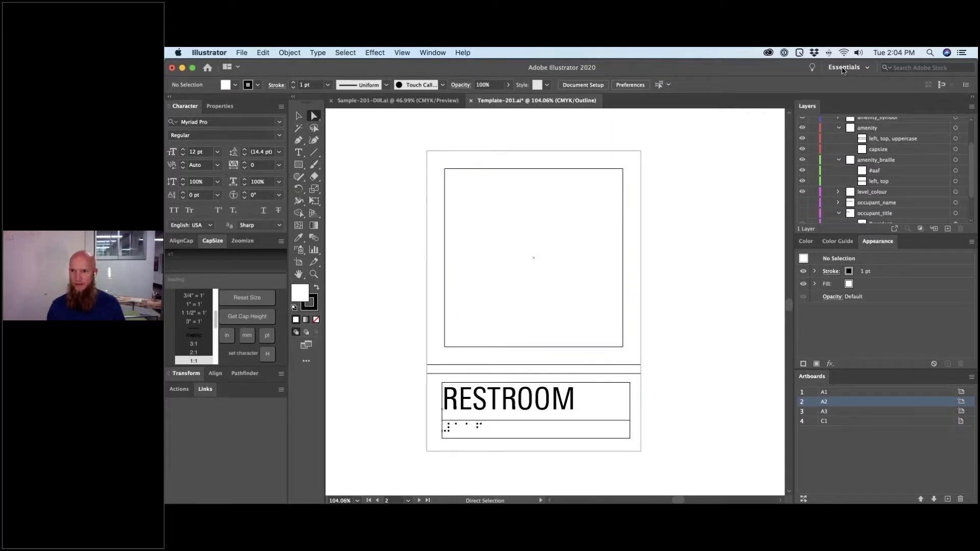
scroll(876, 161, "up", 1)
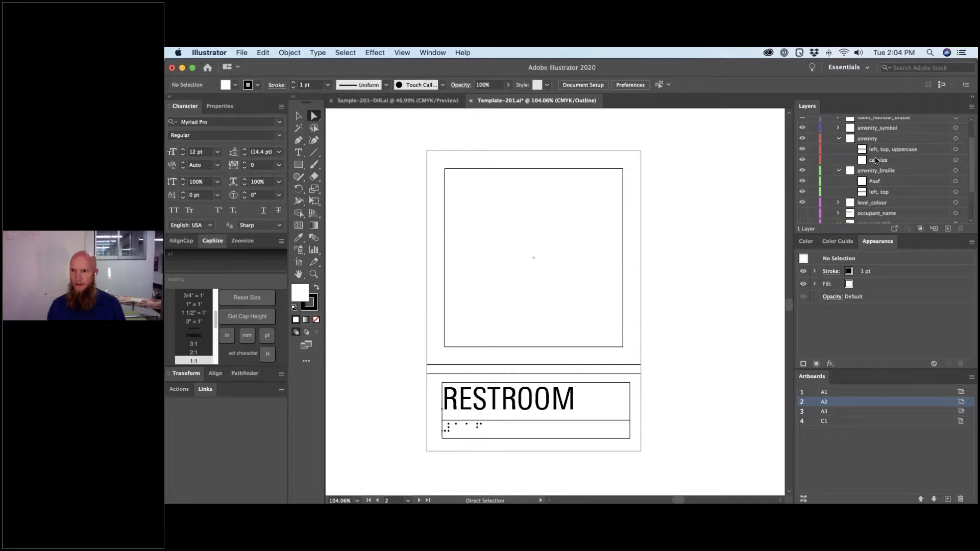
scroll(876, 161, "up", 2)
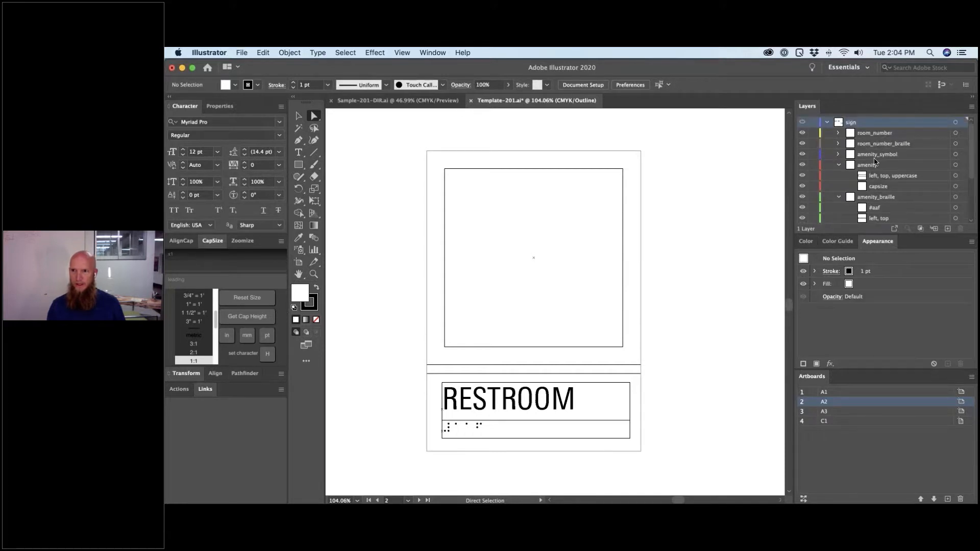
left_click(623, 188)
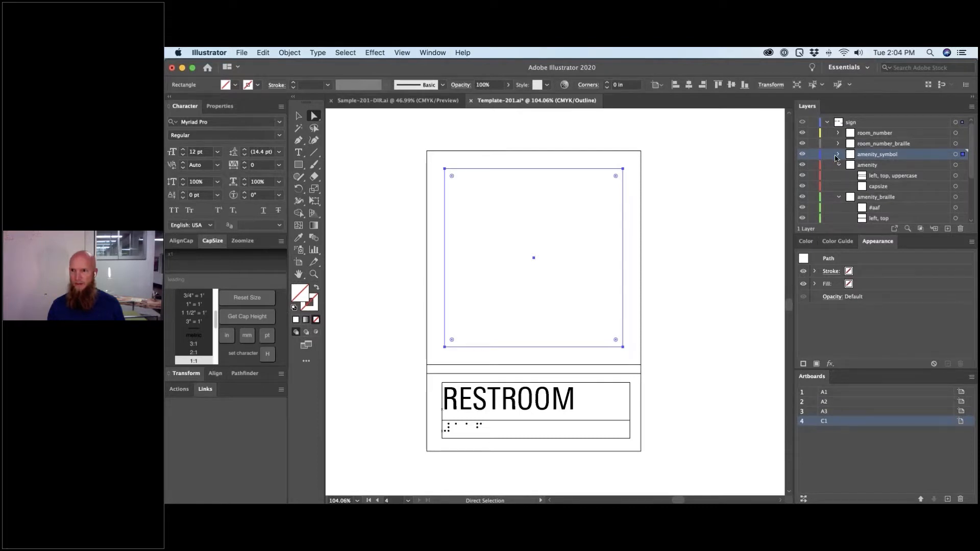
left_click(839, 154)
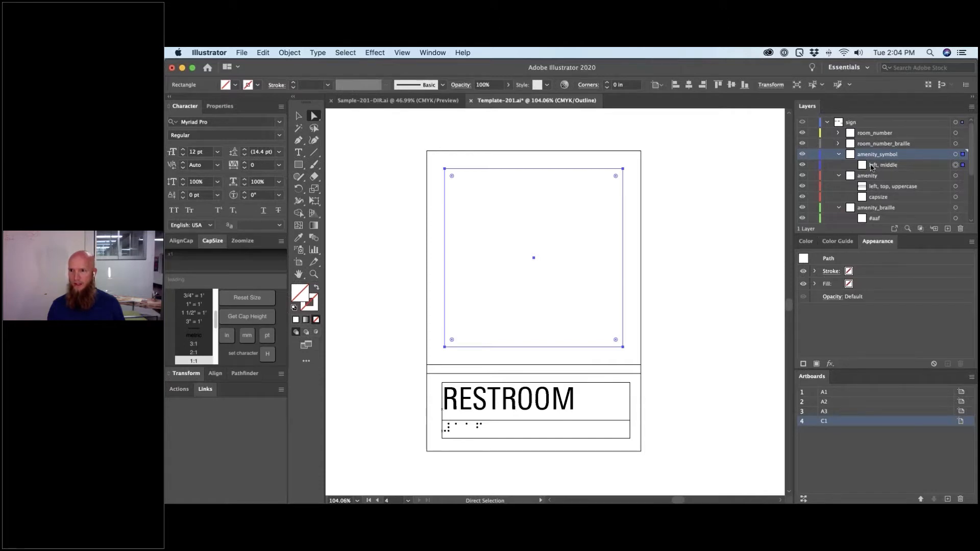
left_click(872, 167)
- Rename the amenity_symbol path from 'left, middle' to 'center, middle', then deselect it
double_click(872, 167)
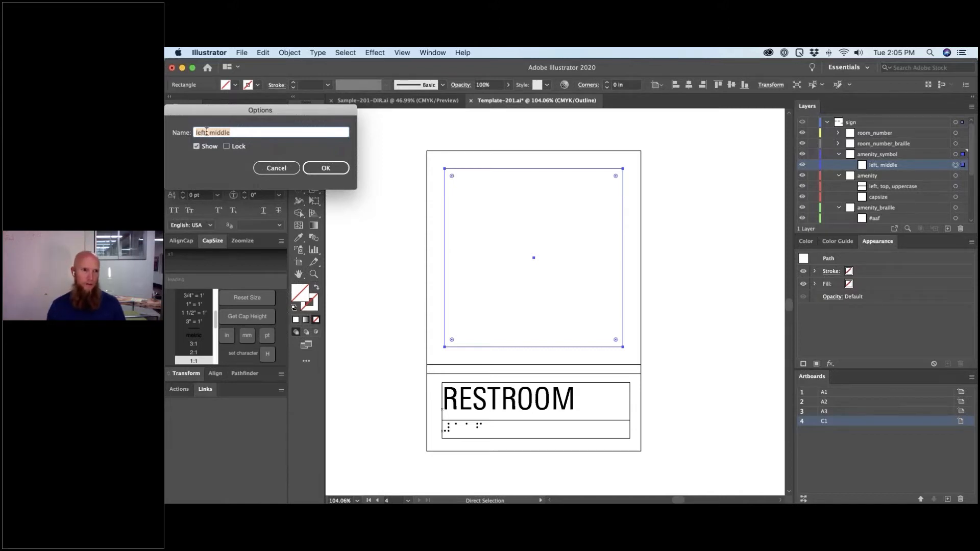
double_click(205, 132)
type("cent")
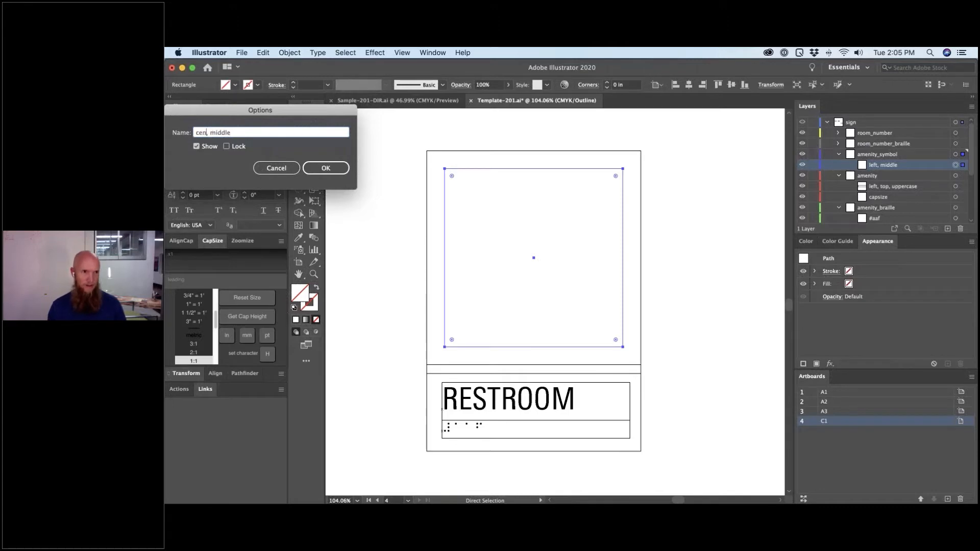
type("er")
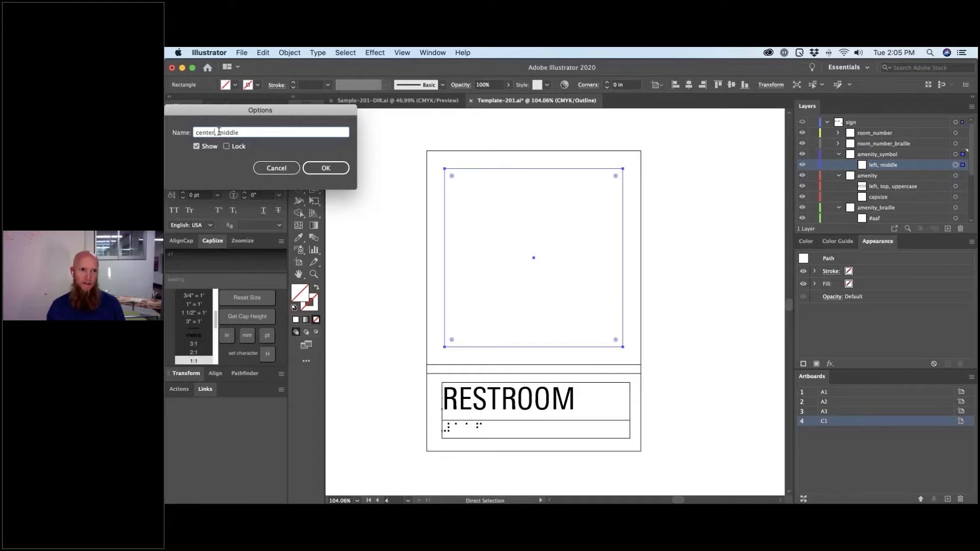
left_click_drag(219, 132, 252, 133)
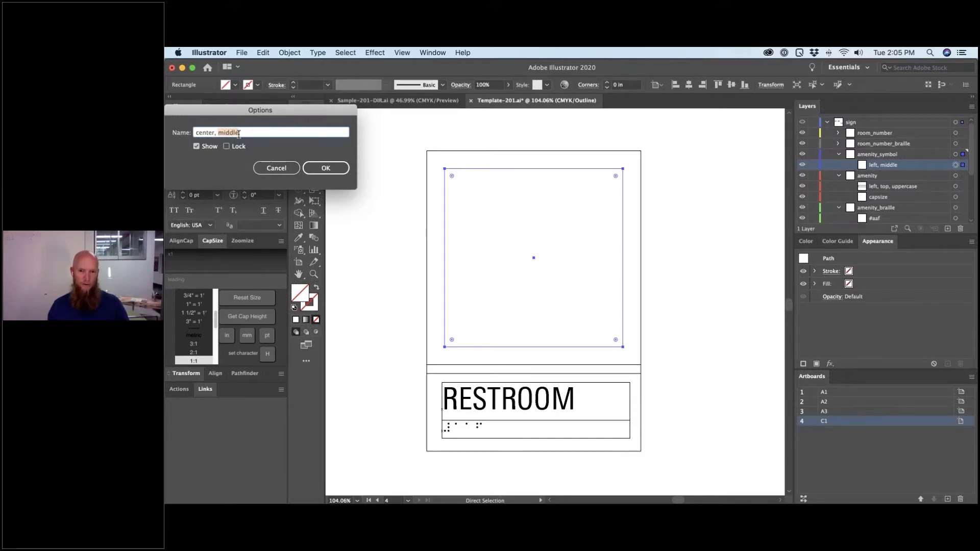
left_click(327, 168)
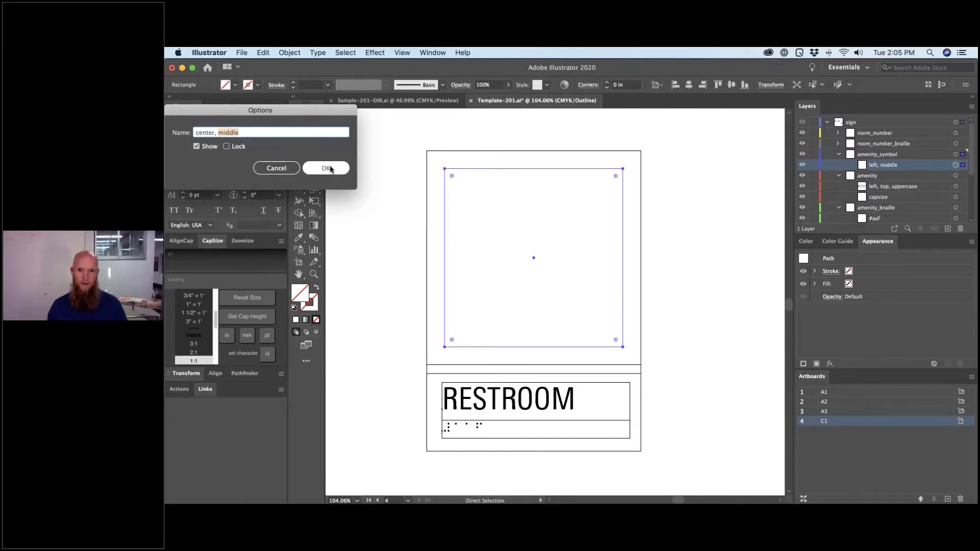
left_click(638, 136)
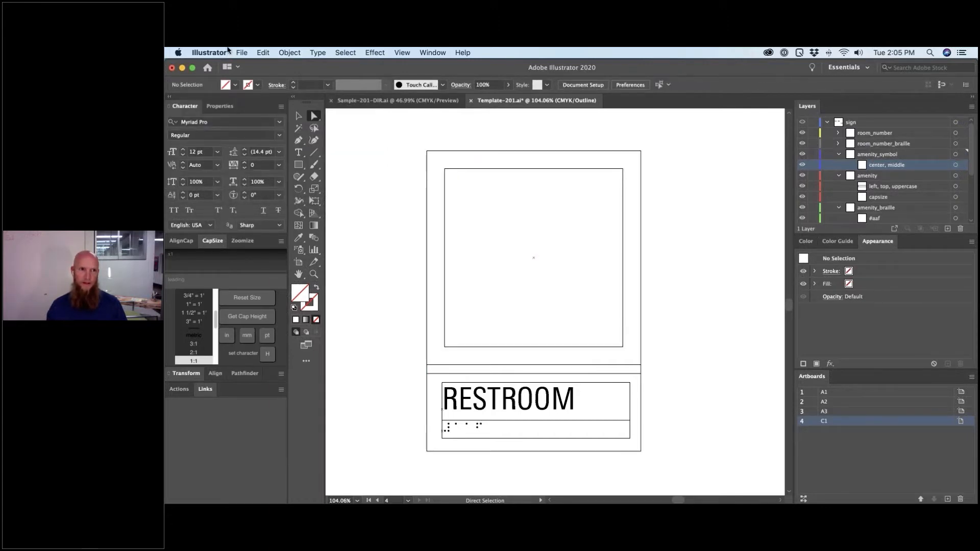
- Start an Export As of the document with SVG chosen as the format
left_click(241, 53)
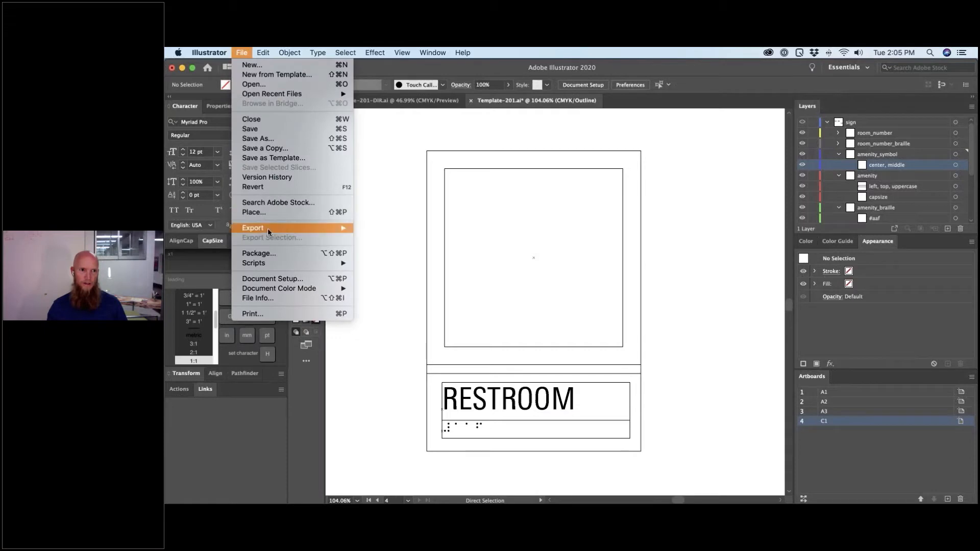
mouse_move(268, 228)
left_click(381, 238)
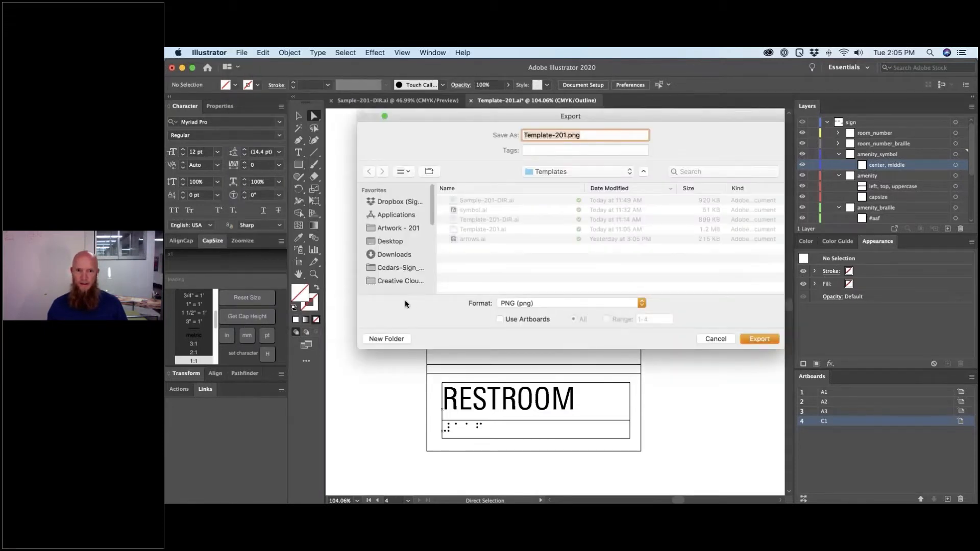
left_click(518, 303)
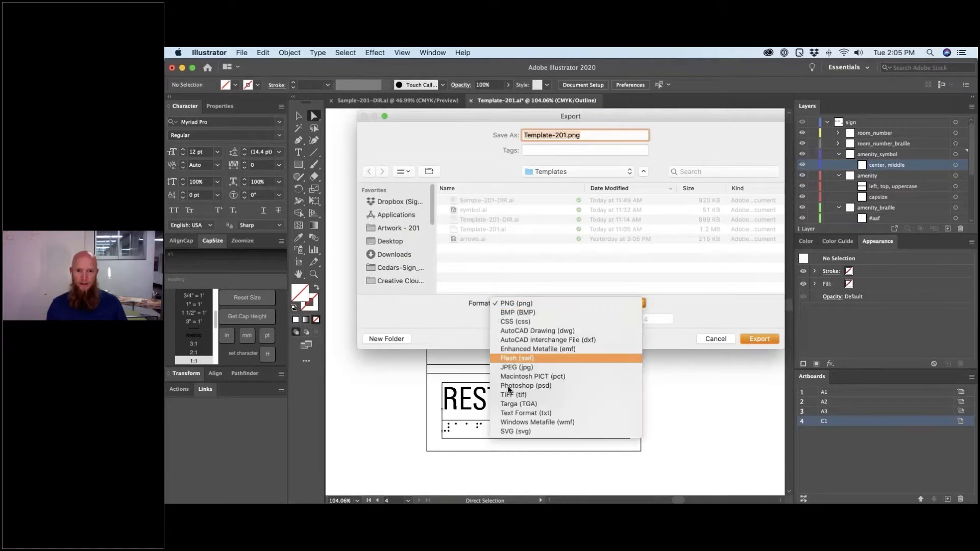
left_click(514, 433)
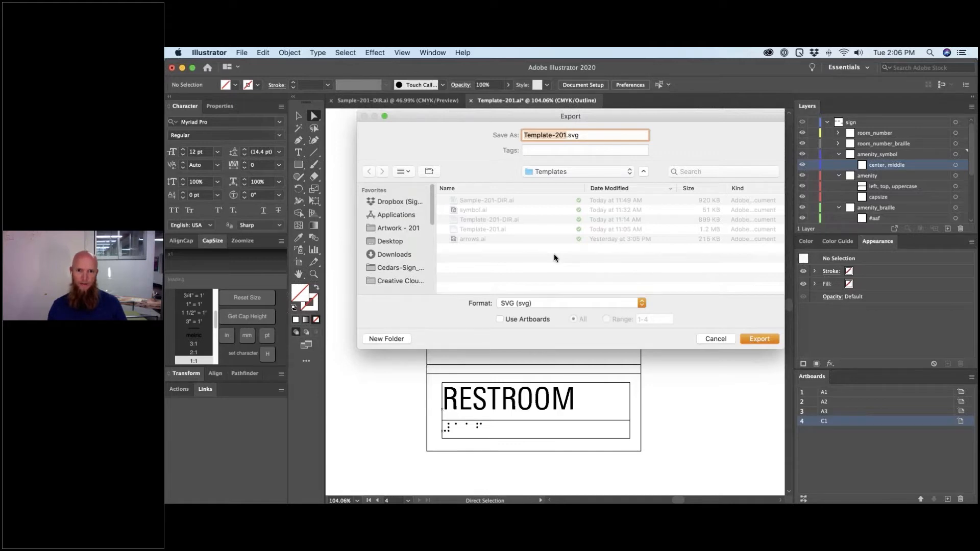
- Export all artboards as Template-201.svg with default SVG options, then return to Chrome
left_click(512, 320)
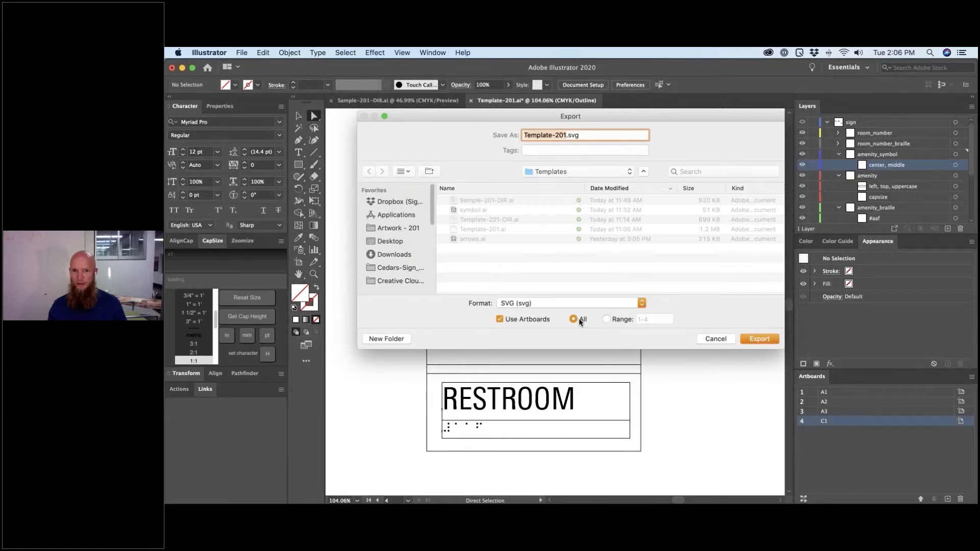
left_click(759, 339)
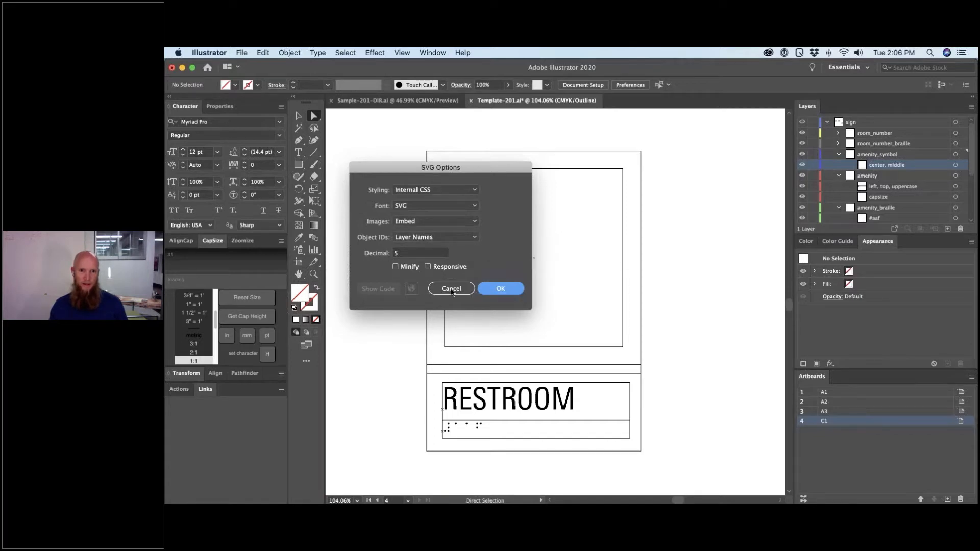
left_click(503, 289)
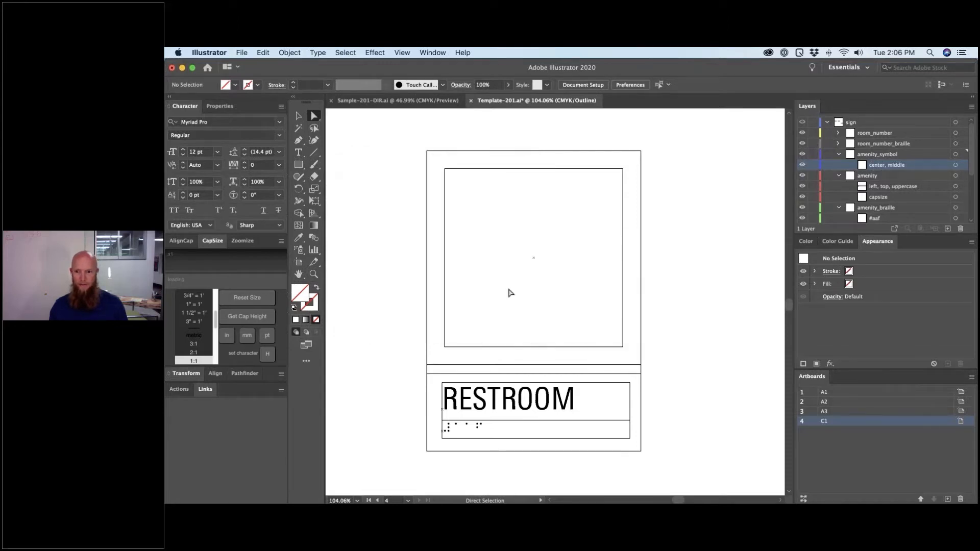
key("super+Tab")
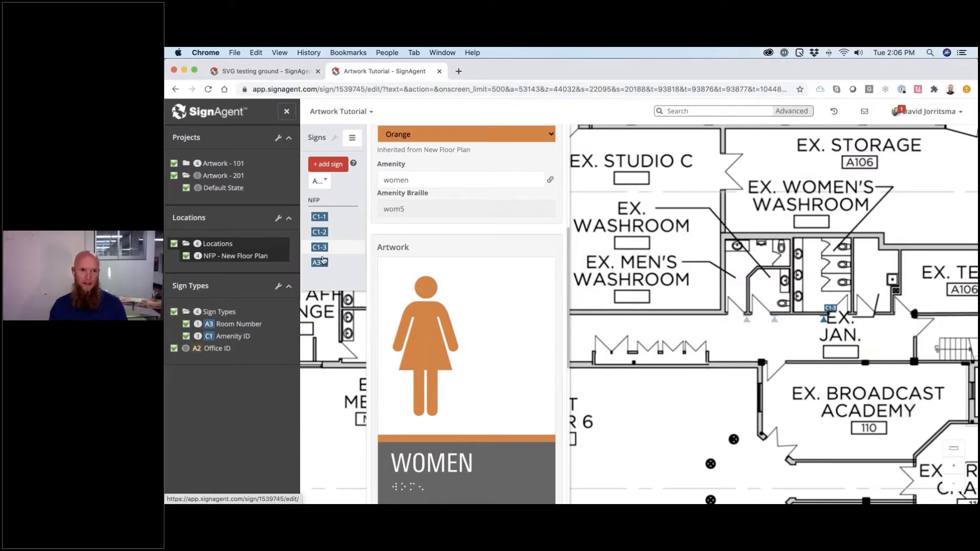
- Edit the C1 Amenity ID sign type and show its Template settings
right_click(233, 338)
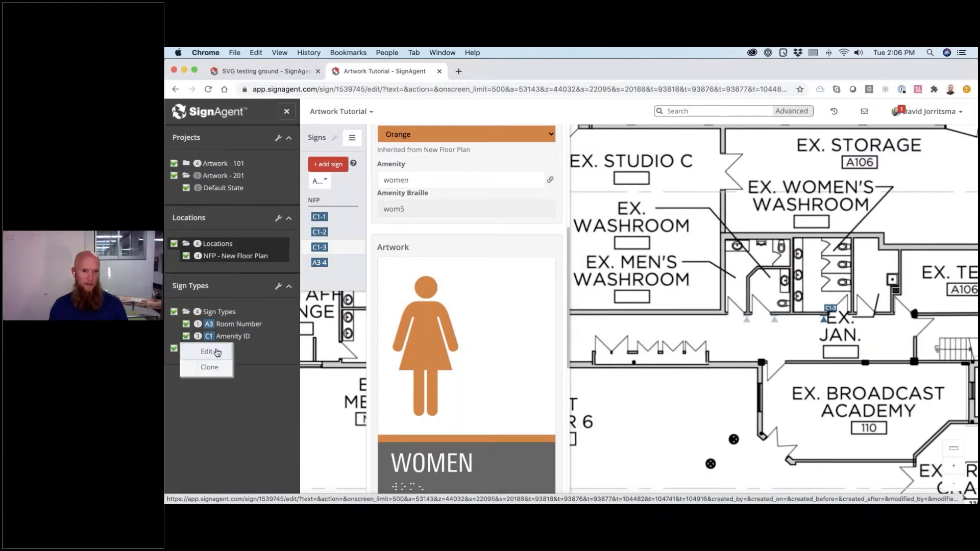
left_click(217, 352)
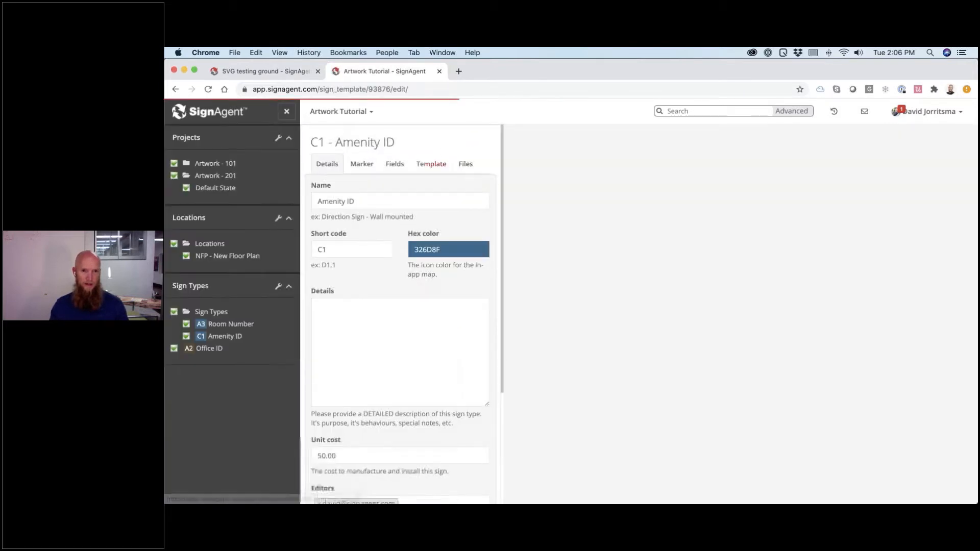
left_click(431, 164)
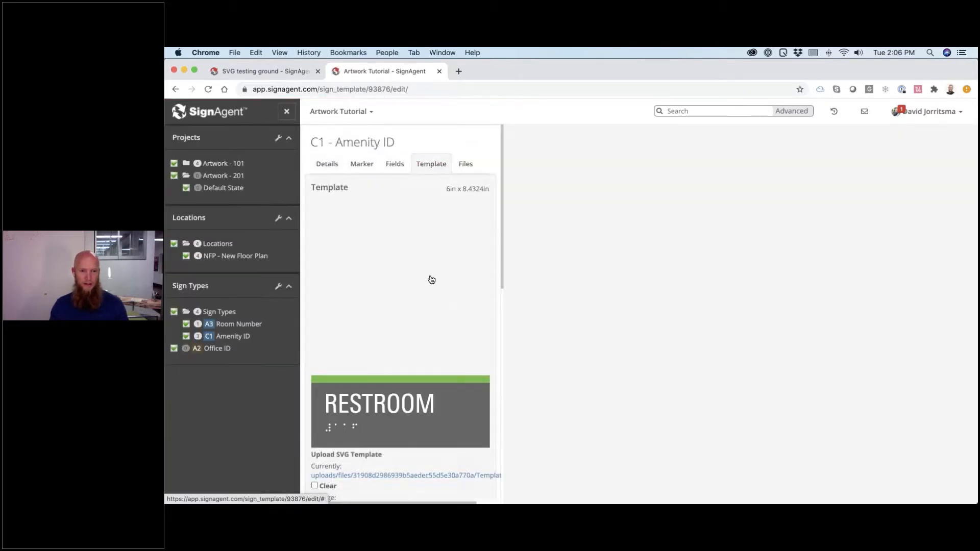
scroll(431, 280, "down", 8)
scroll(432, 279, "up", 7)
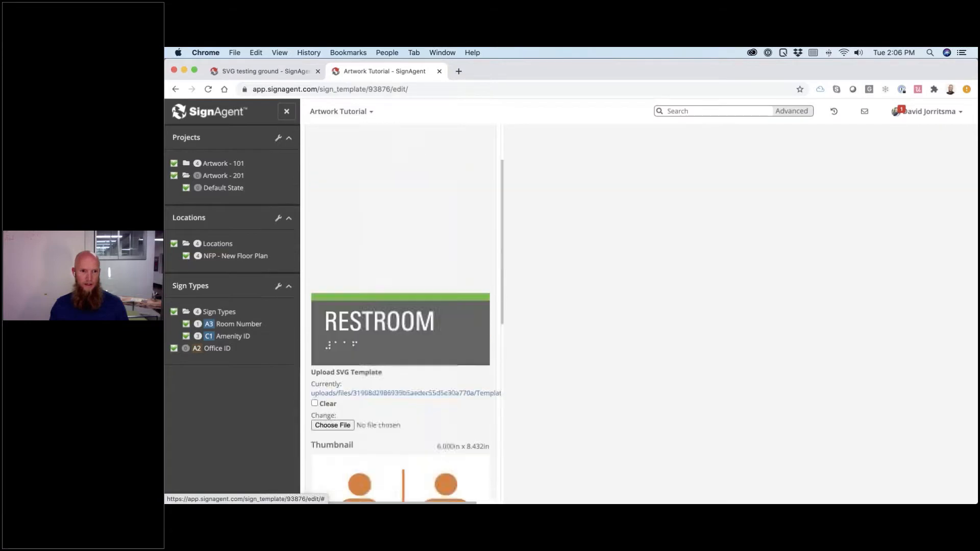
scroll(429, 278, "up", 3)
scroll(389, 322, "down", 5)
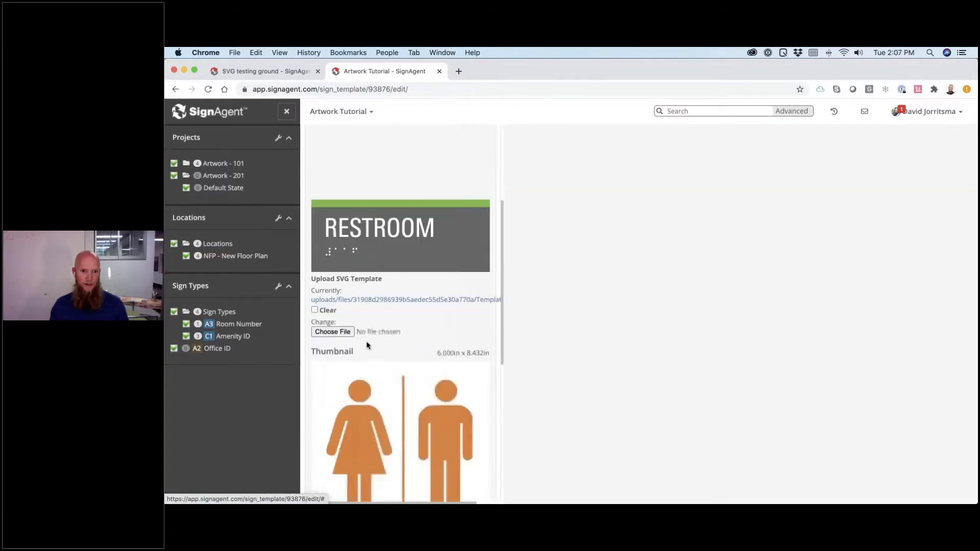
- Upload Templates/Template-201_C1.svg as the C1 sign type's SVG template
left_click(343, 331)
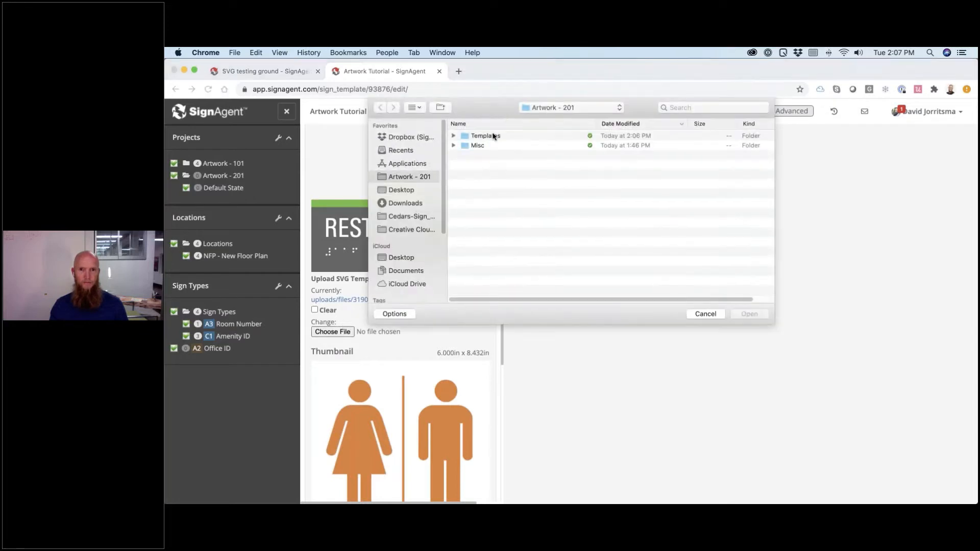
double_click(488, 137)
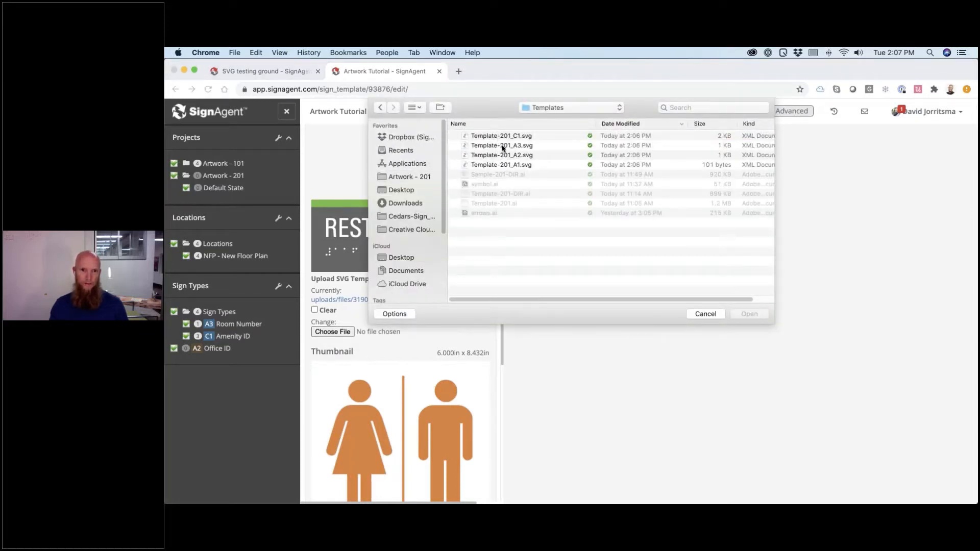
left_click(504, 136)
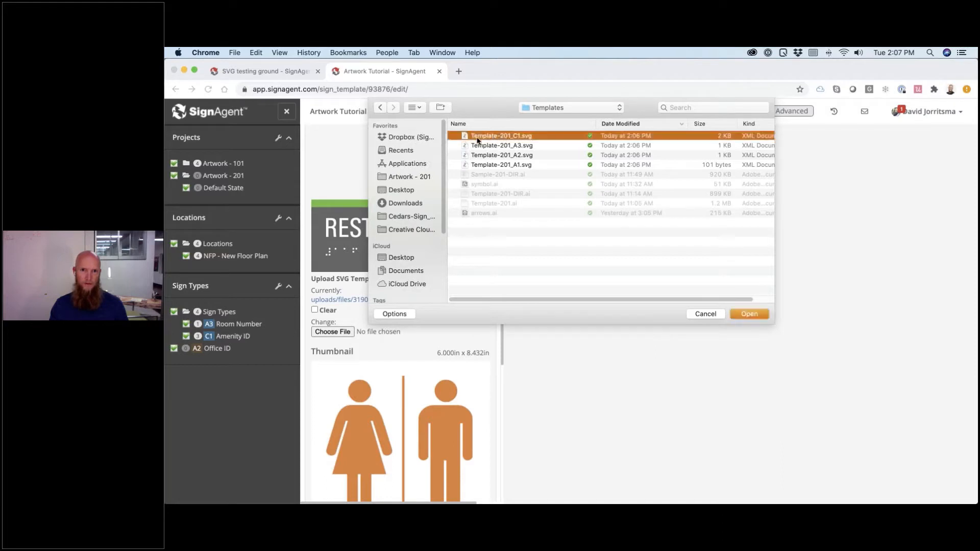
double_click(516, 136)
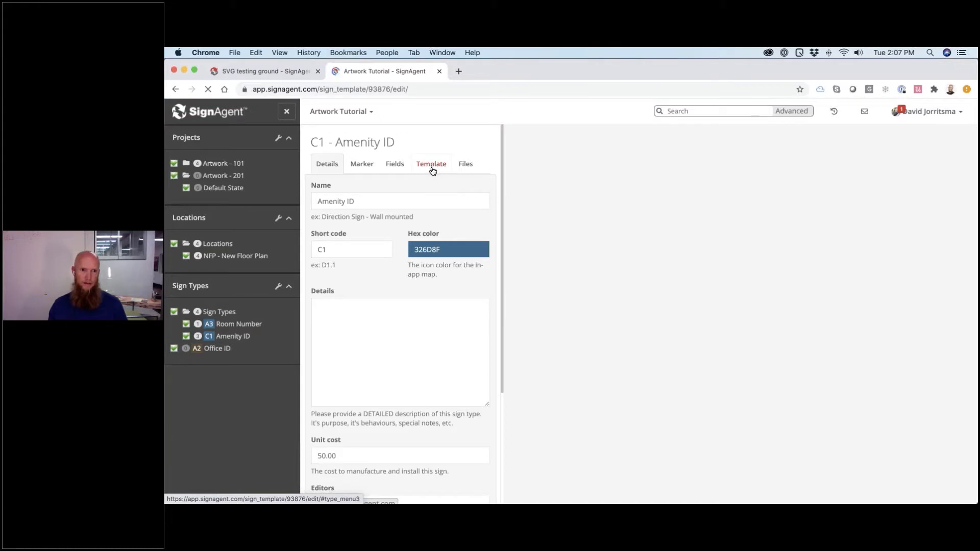
- Return to the New Floor Plan and check sign C1-2's artwork preview
left_click(242, 258)
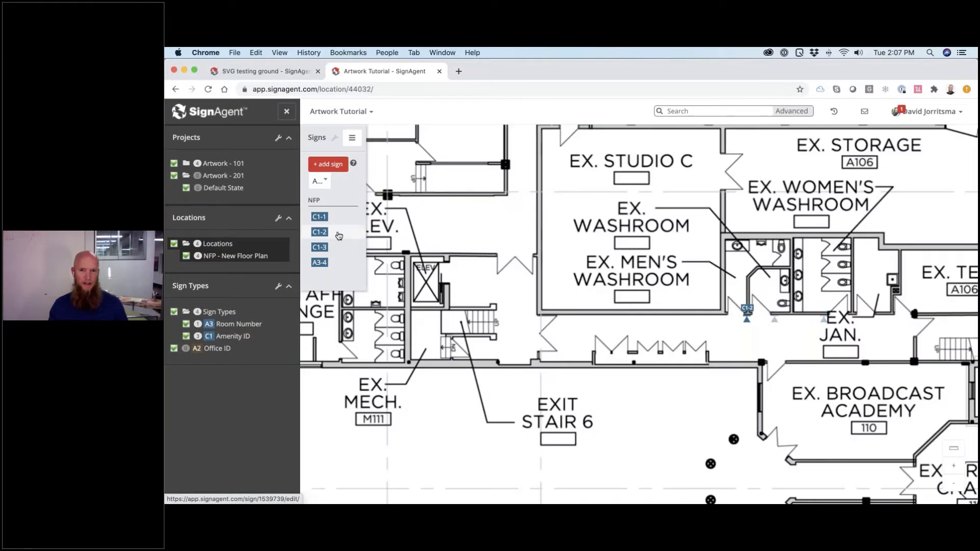
left_click(320, 232)
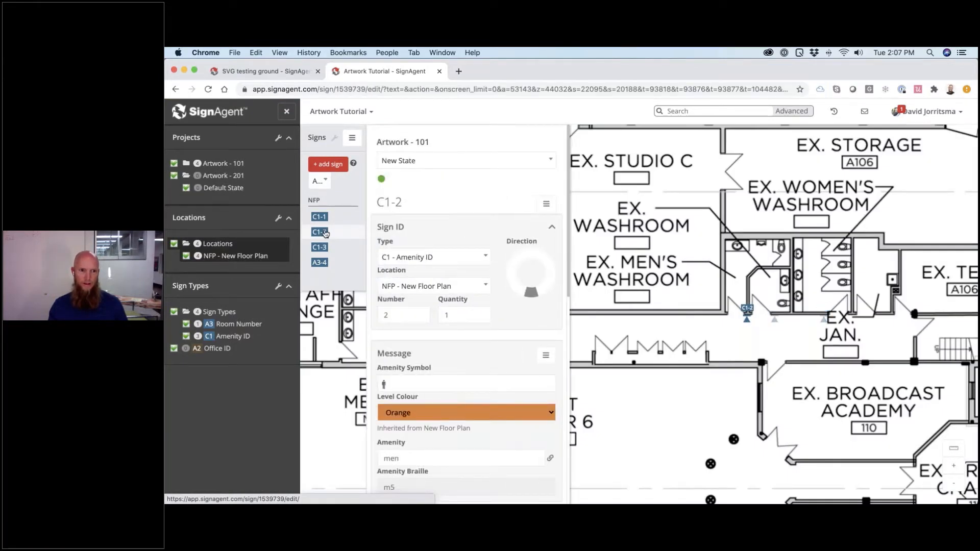
scroll(430, 341, "down", 5)
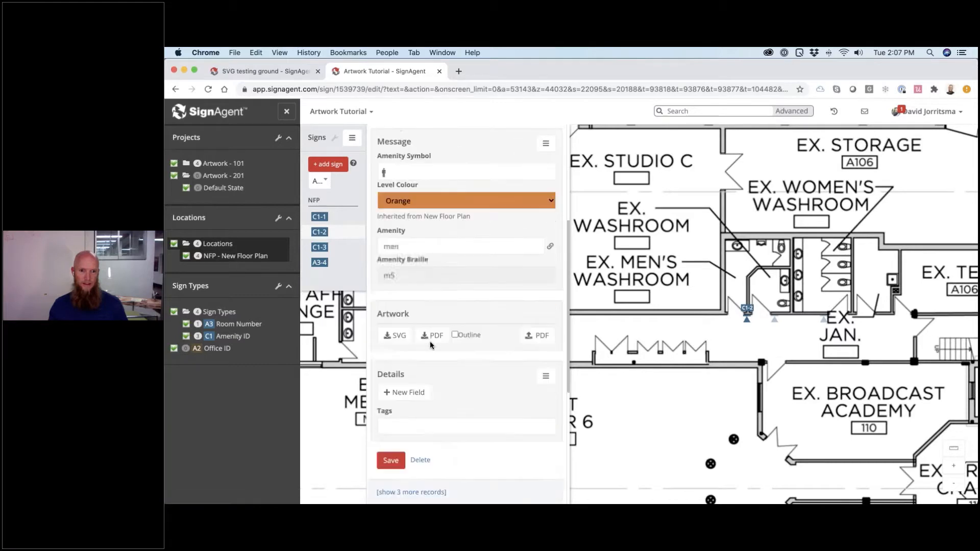
scroll(431, 339, "down", 2)
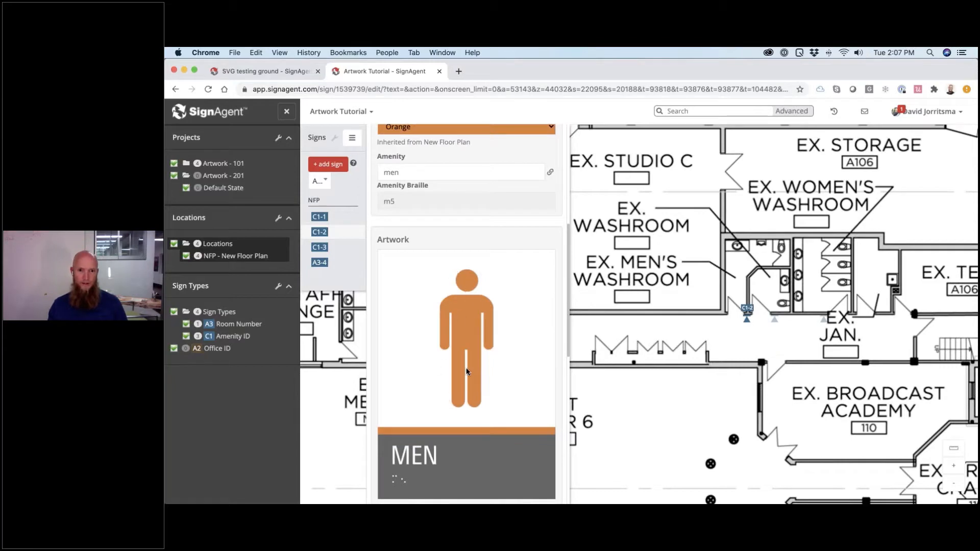
scroll(446, 255, "up", 3)
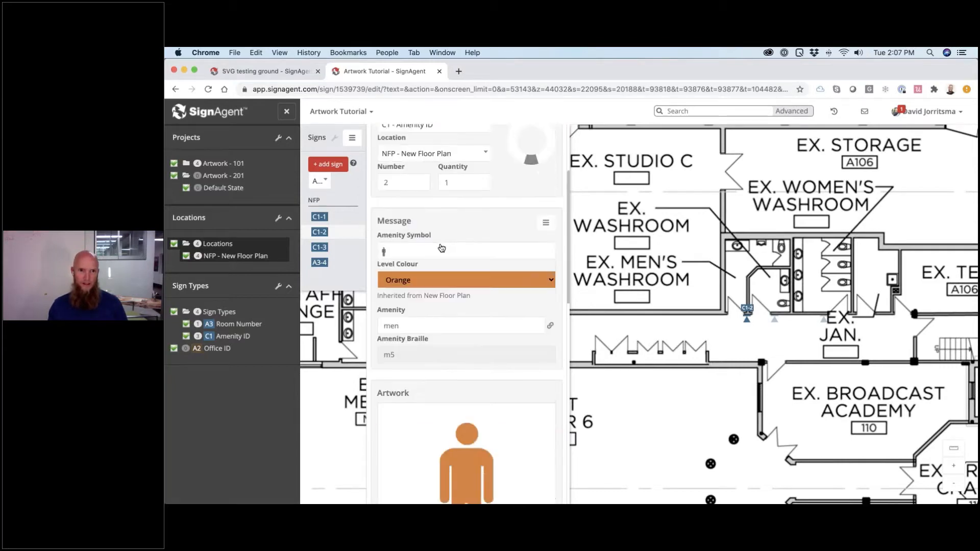
- Check the artwork previews of signs C1-1 and C1-3 (WOMEN) from the new template
left_click(347, 223)
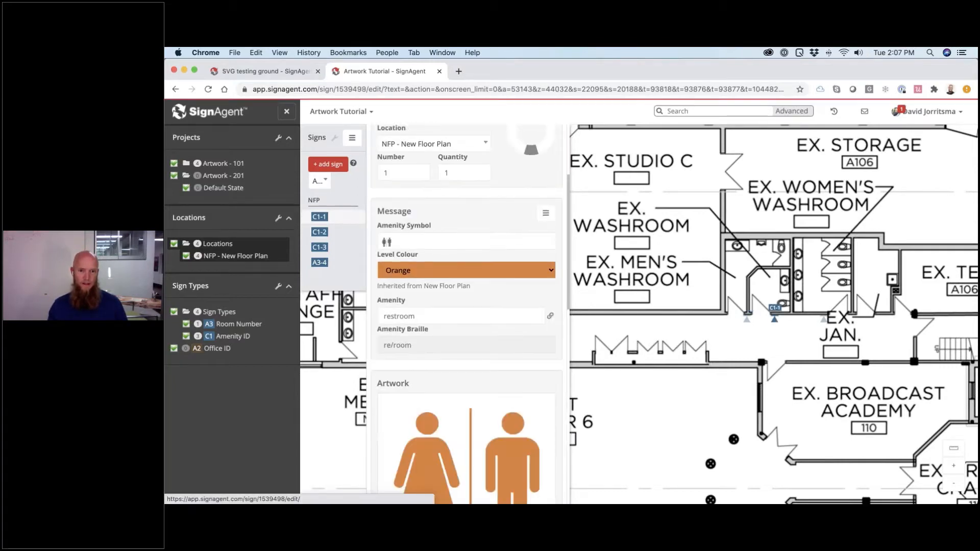
scroll(524, 424, "down", 3)
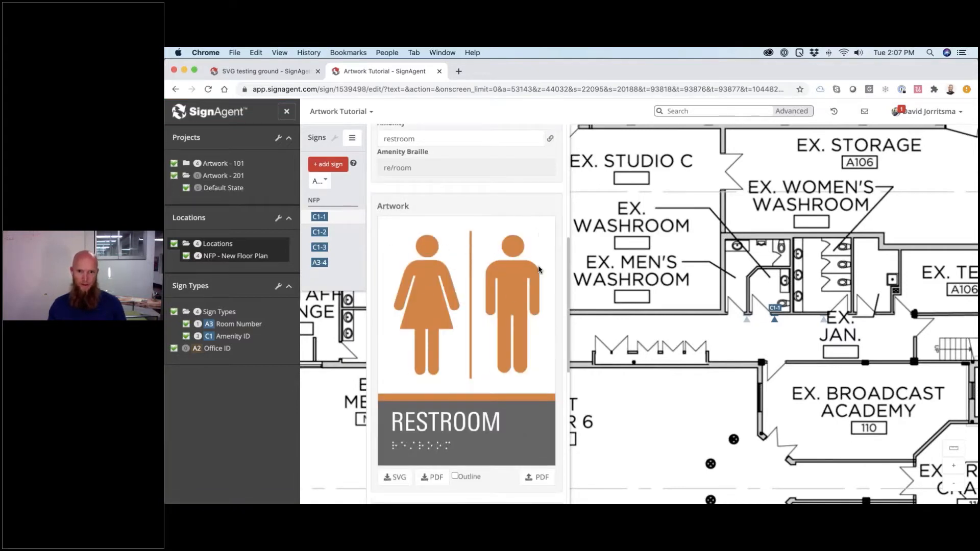
left_click(346, 249)
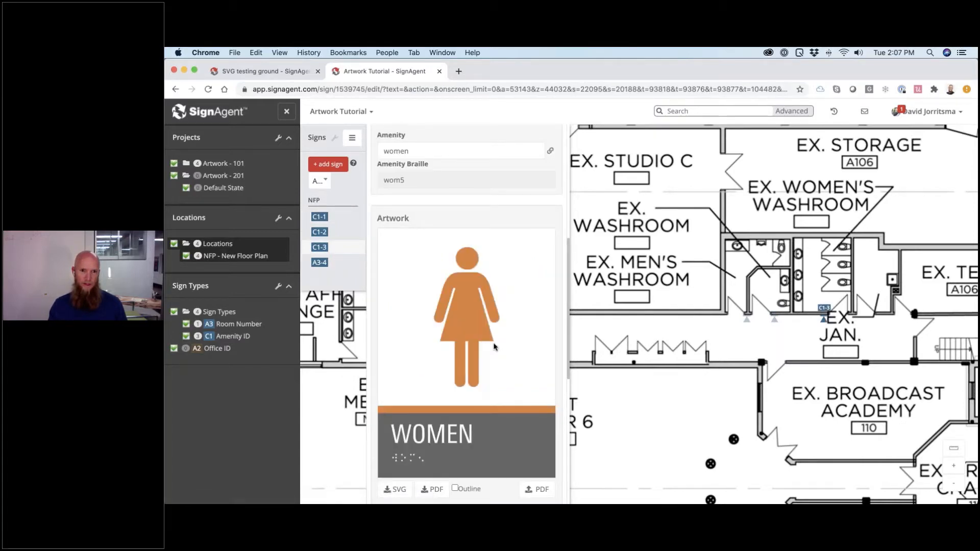
scroll(494, 347, "down", 1)
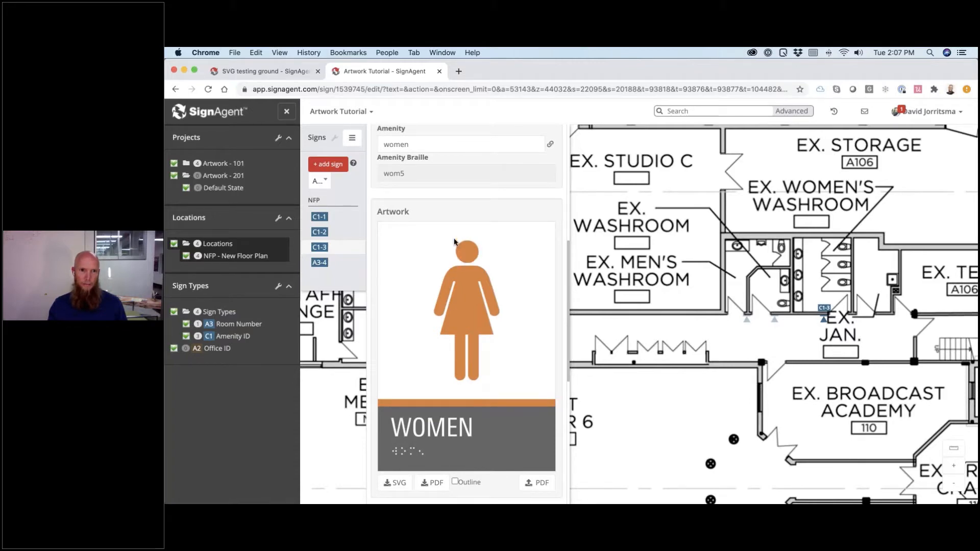
scroll(454, 243, "up", 5)
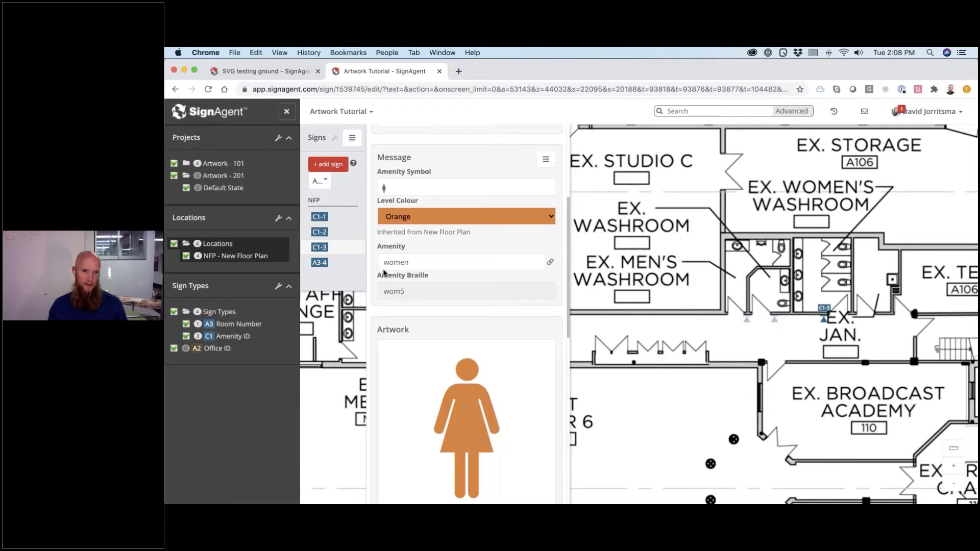
- Inspect C1-3's Amenity value 'women' without changing it, then switch to Illustrator
left_click(383, 262)
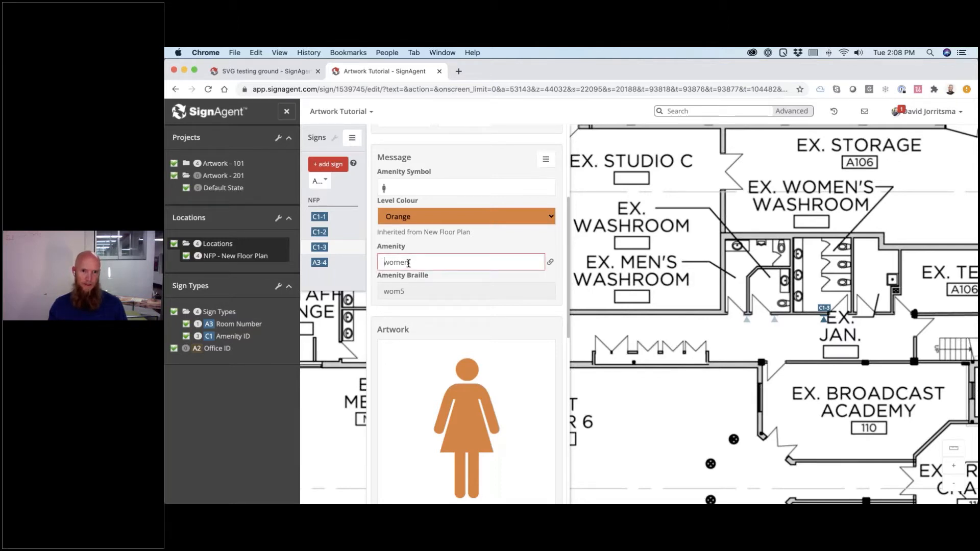
left_click_drag(384, 262, 404, 263)
left_click(417, 277)
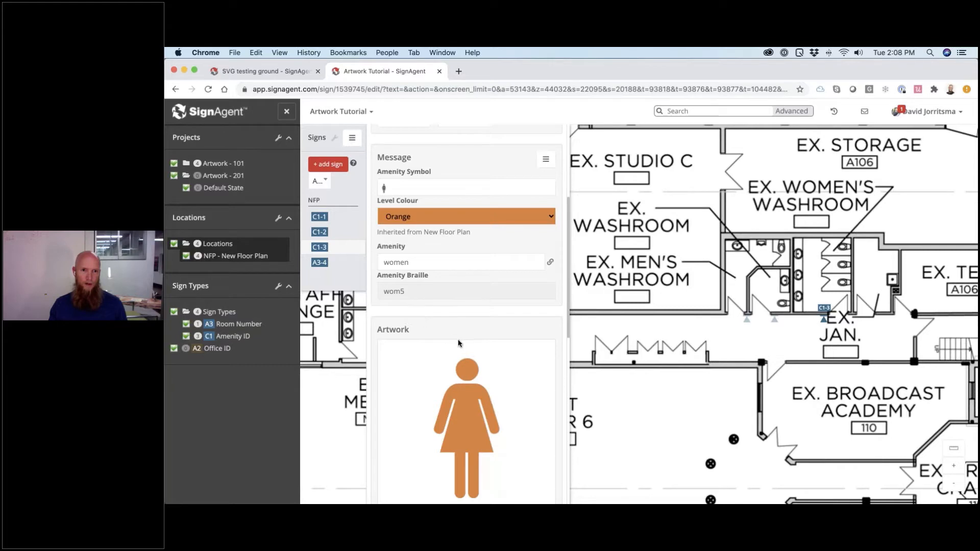
scroll(454, 341, "down", 5)
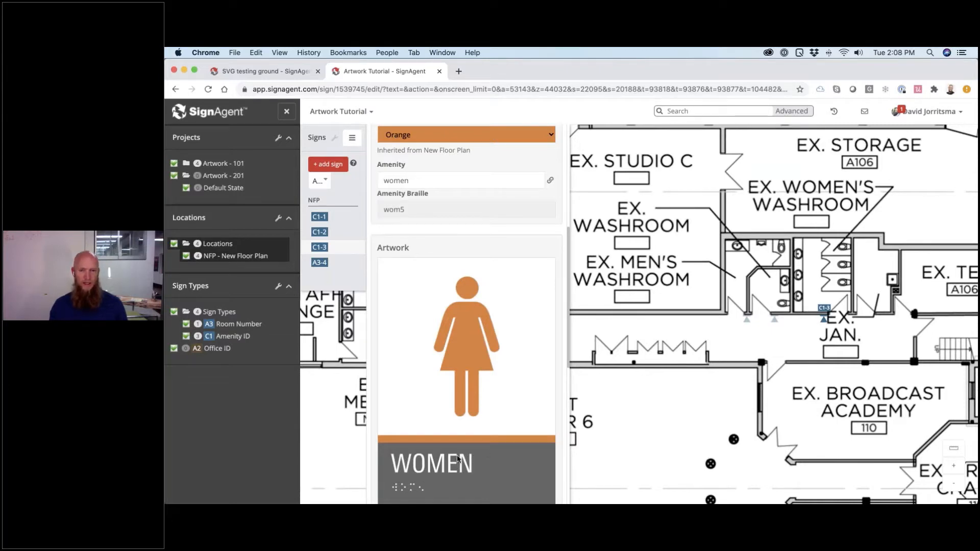
key("super+Tab")
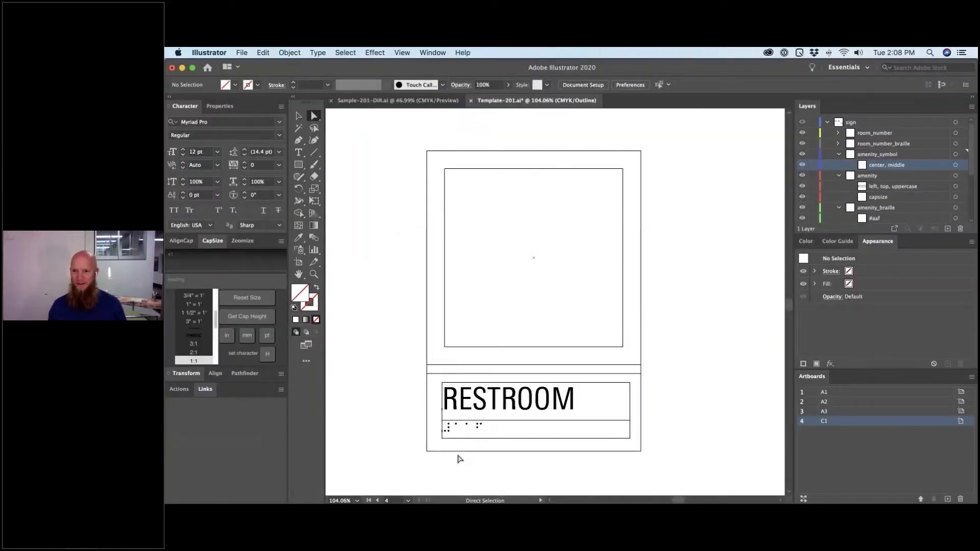
- Select and deselect the RESTROOM text frame, then zoom out to 50% to show the 123 template
left_click(599, 383)
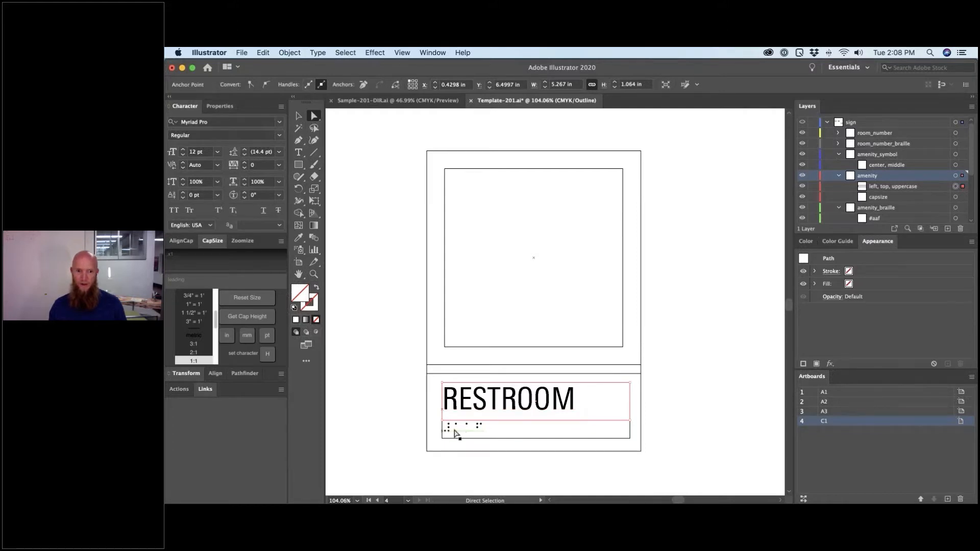
left_click(717, 396)
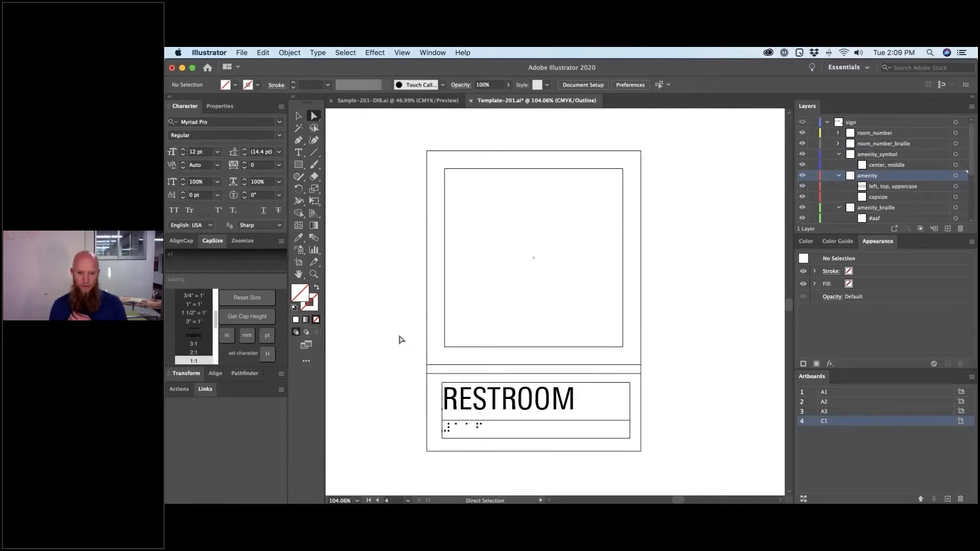
key("v")
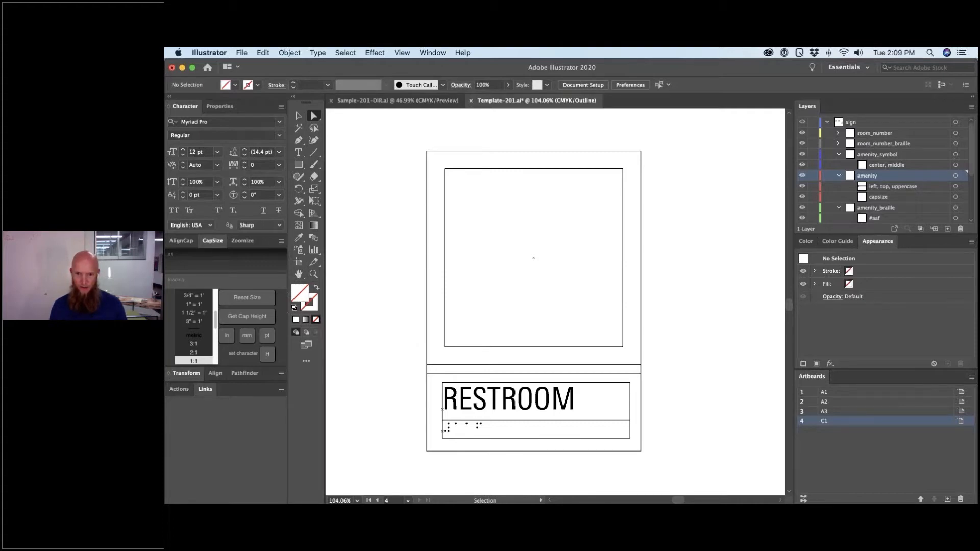
key("super+minus")
key("super+minus")
key("super+minus")
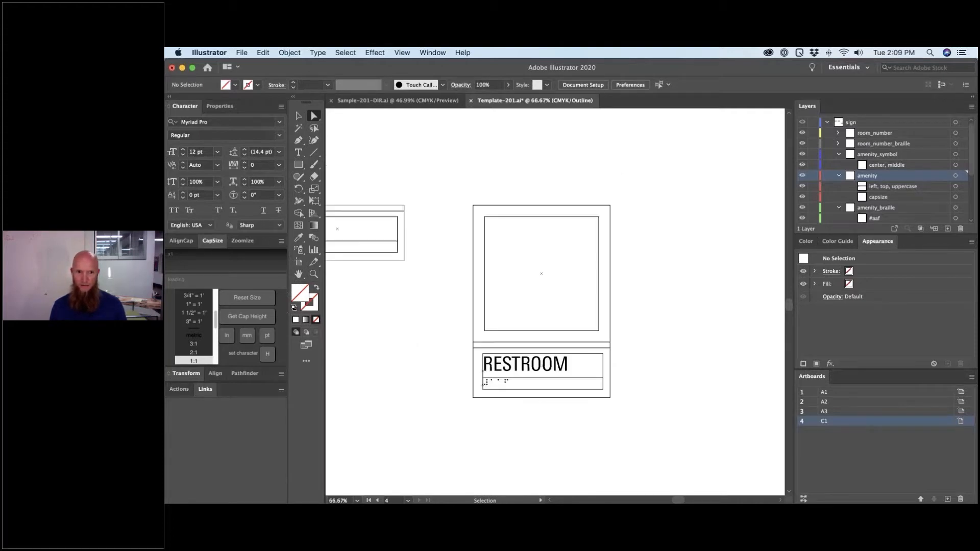
- Fit artboard A1, zoom out, and make the occupant_name and occupant_title layers visible
left_click(824, 393)
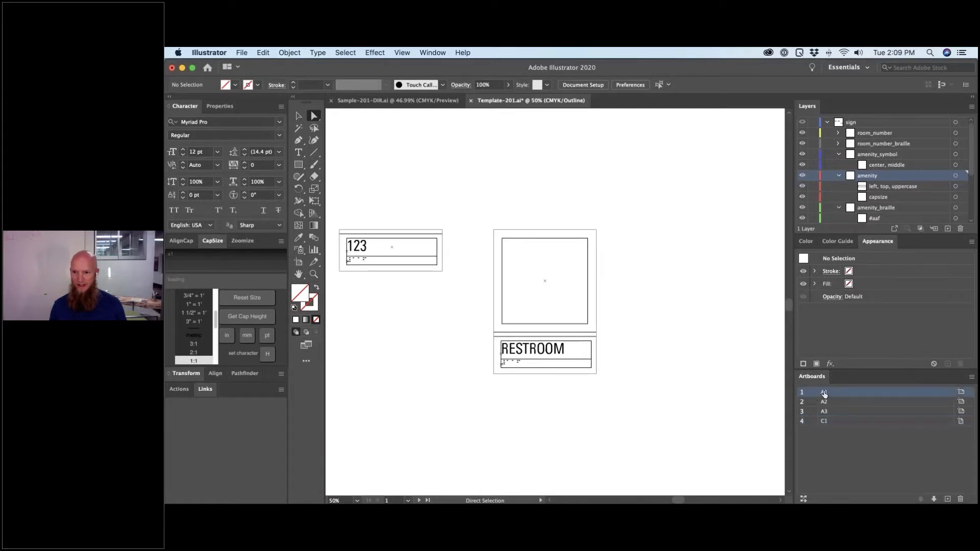
double_click(824, 393)
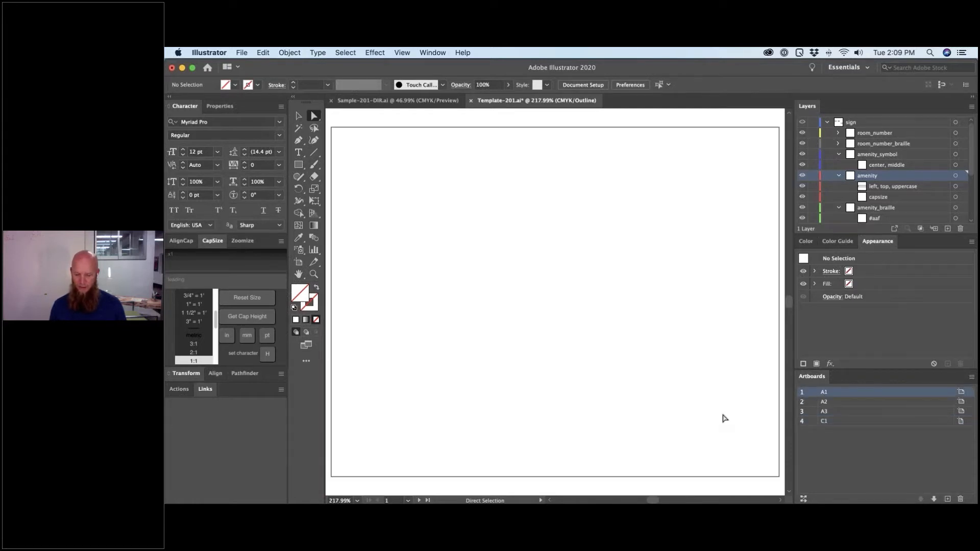
key("super+minus")
key("super+minus")
key("super+minus")
key("super+minus")
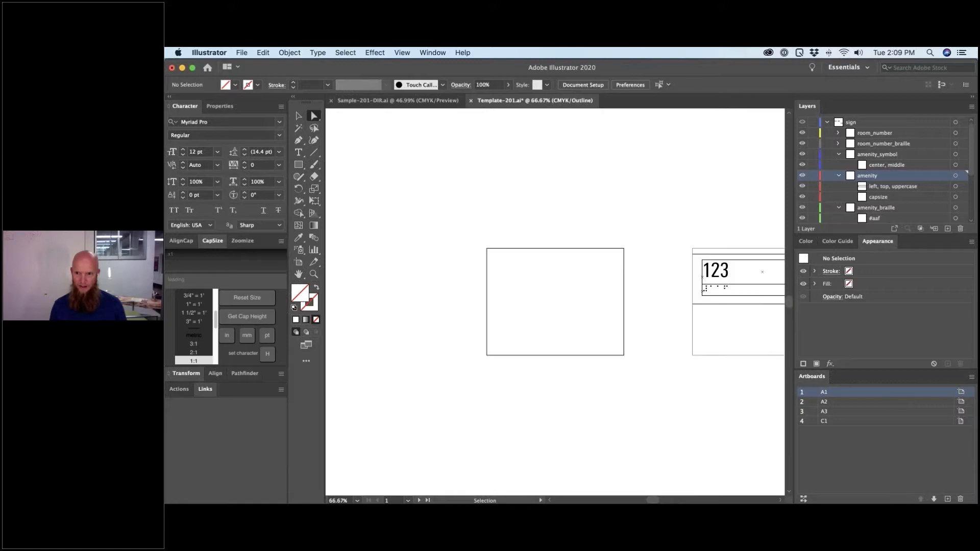
key("super+minus")
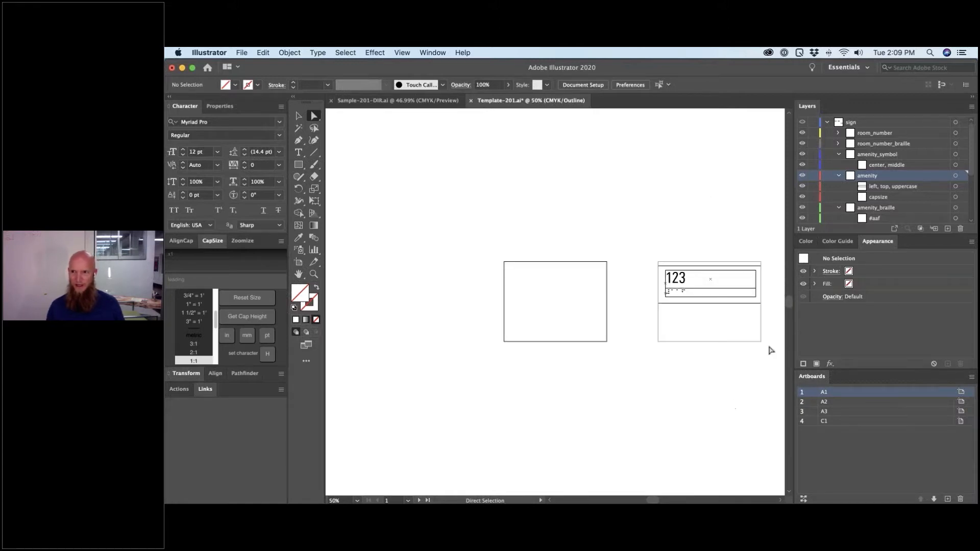
scroll(829, 197, "down", 5)
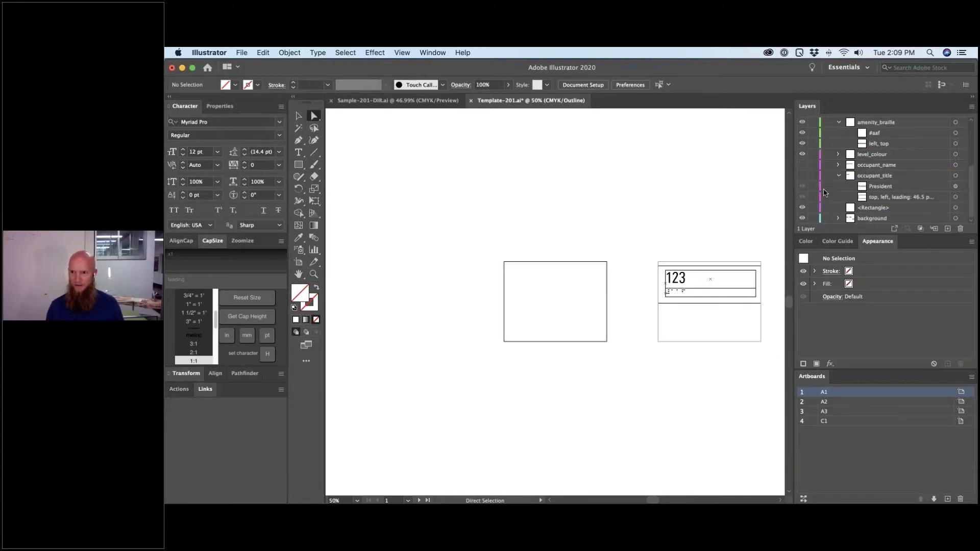
scroll(825, 193, "up", 1)
left_click(802, 176)
left_click(803, 187)
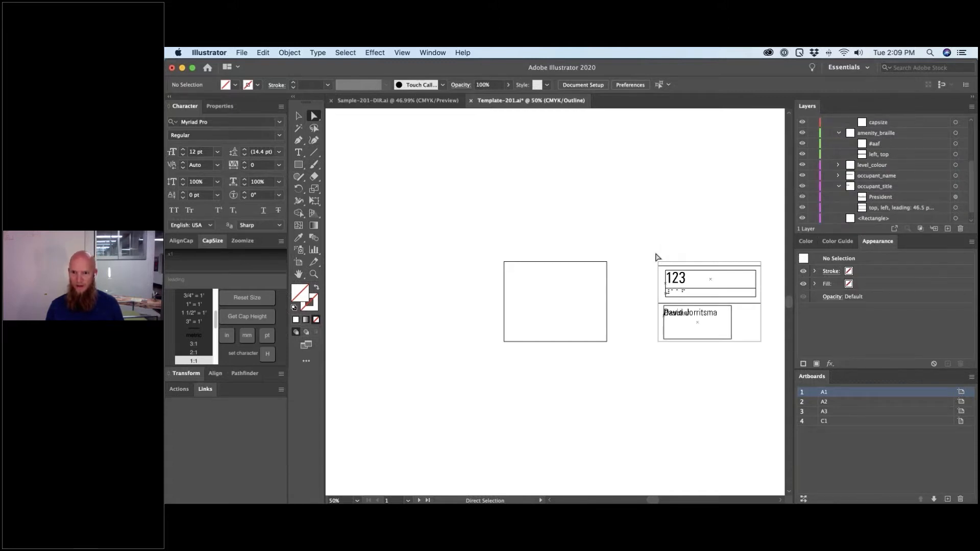
- Marquee-select the right-hand 123 sign and drag a copy onto A2's empty rectangle
mouse_move(743, 319)
left_mouse_down()
mouse_move(724, 330)
mouse_move(757, 325)
left_mouse_up()
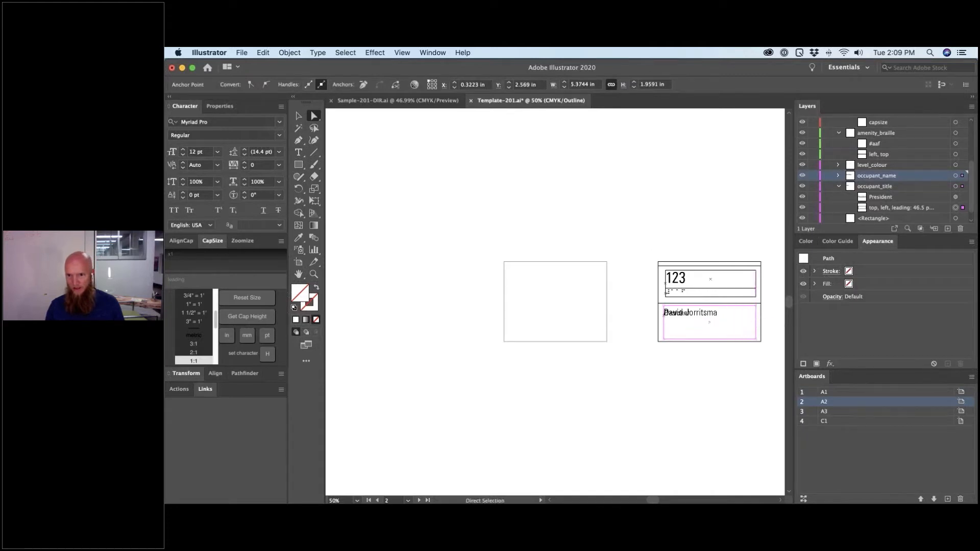
left_click(637, 252)
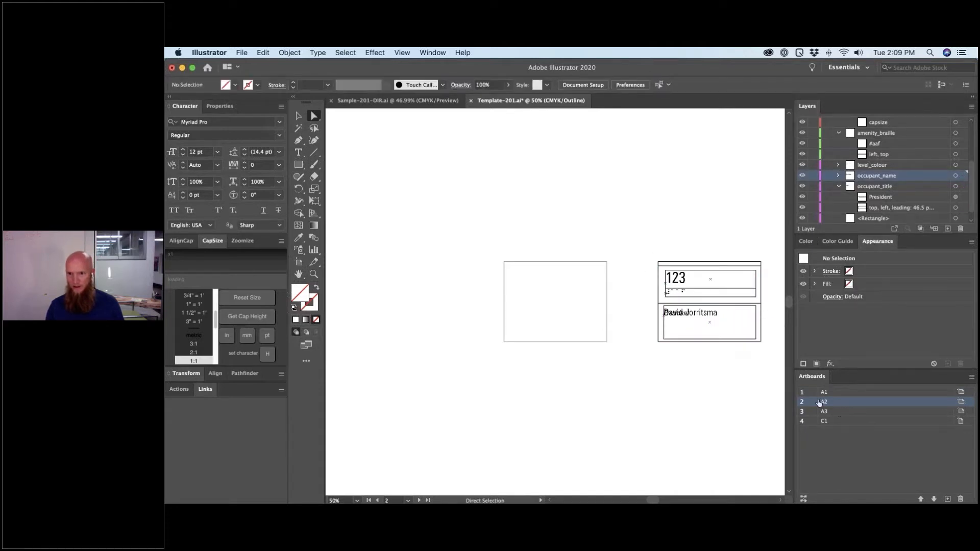
left_click_drag(643, 243, 771, 372)
left_click_drag(762, 264, 609, 265)
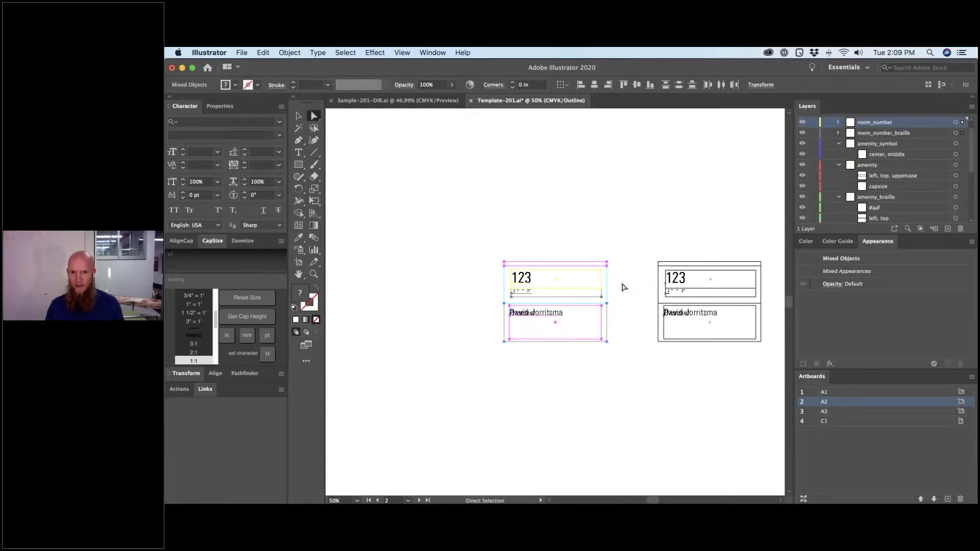
- Deselect the placed copy, expand the room_number layer, and return to full-colour Preview
left_click(625, 285)
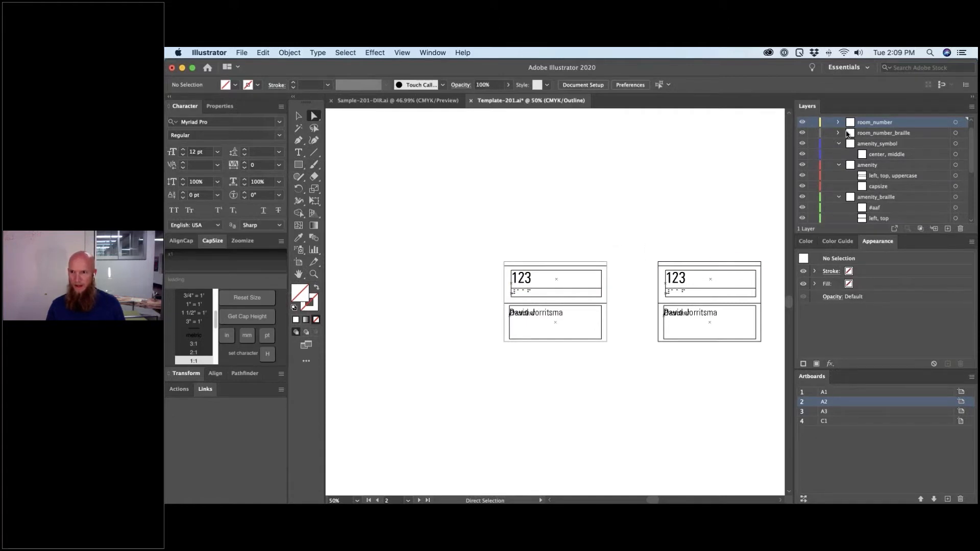
left_click(838, 122)
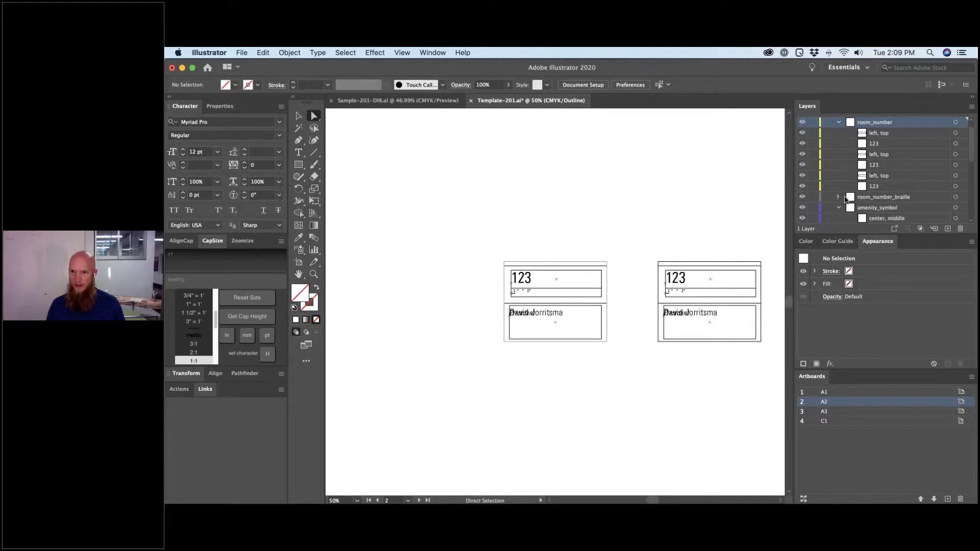
key("super+y")
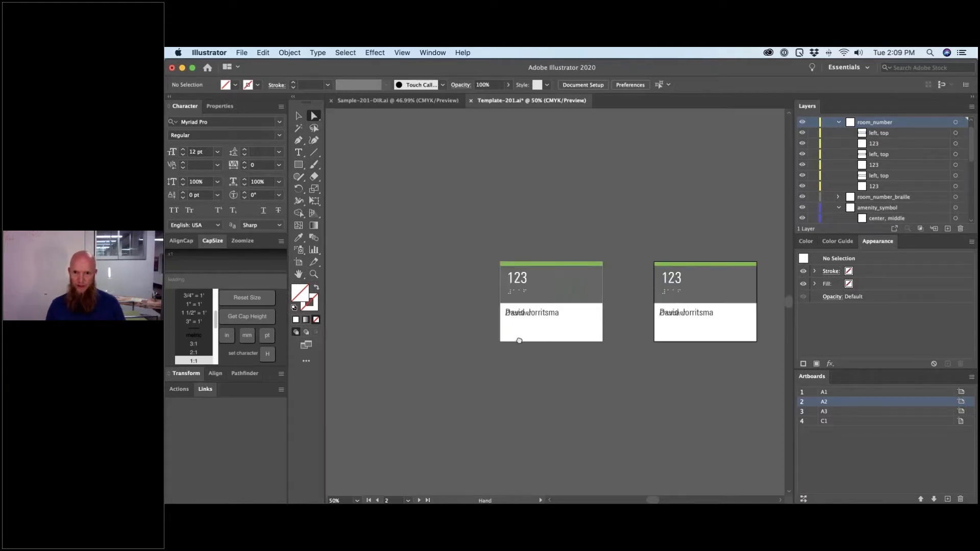
- Zoom in on the first 123 sign card and select its occupant name text
scroll(516, 344, "right", 5)
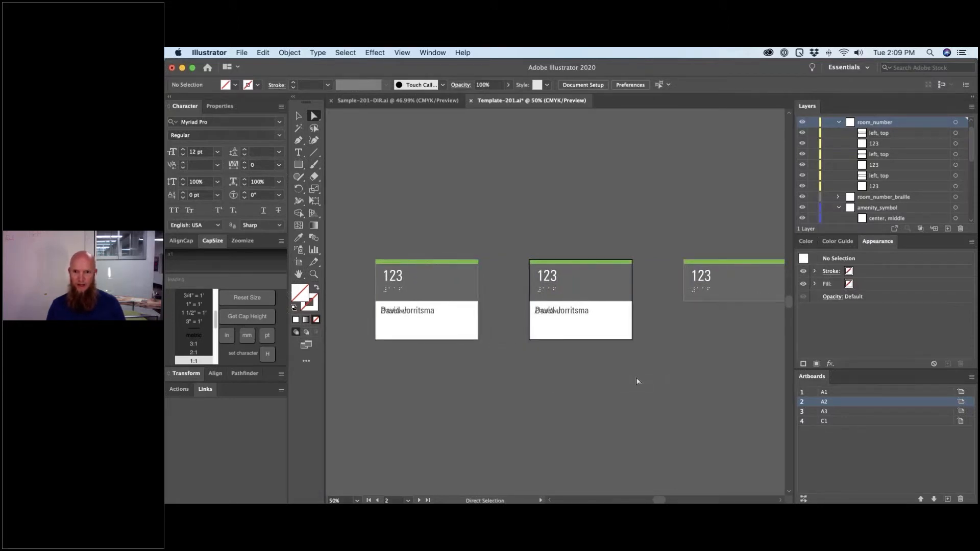
key("space")
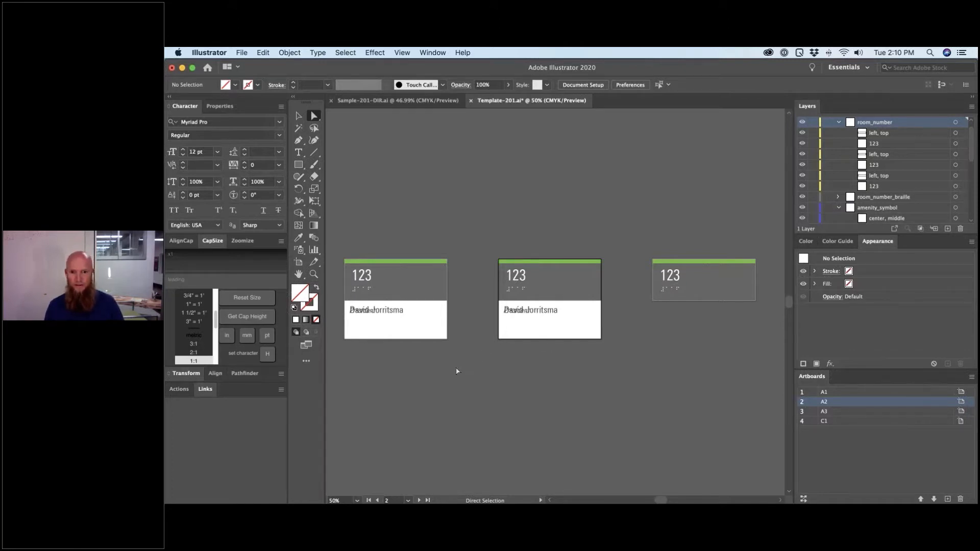
scroll(455, 366, "left", 4)
key("z")
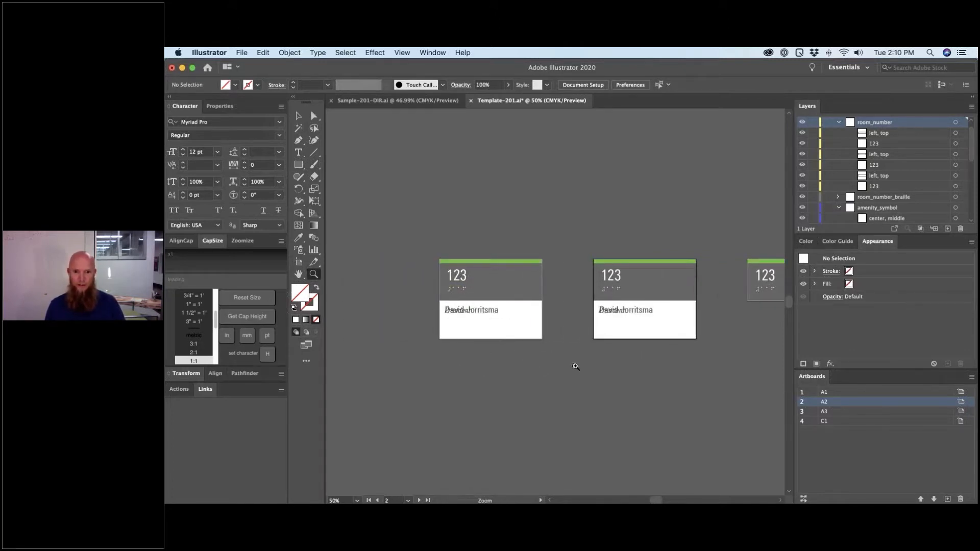
left_click_drag(580, 373, 578, 372)
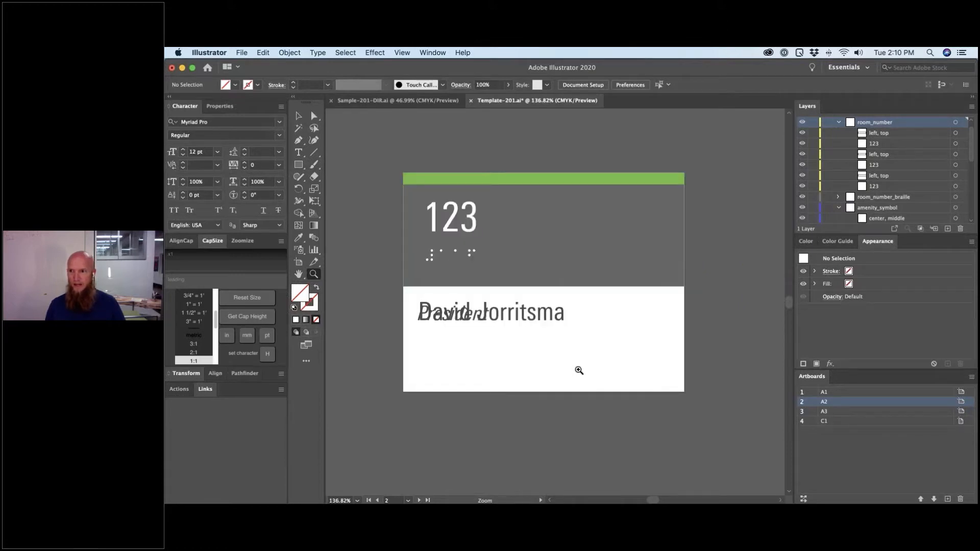
scroll(873, 205, "down", 1)
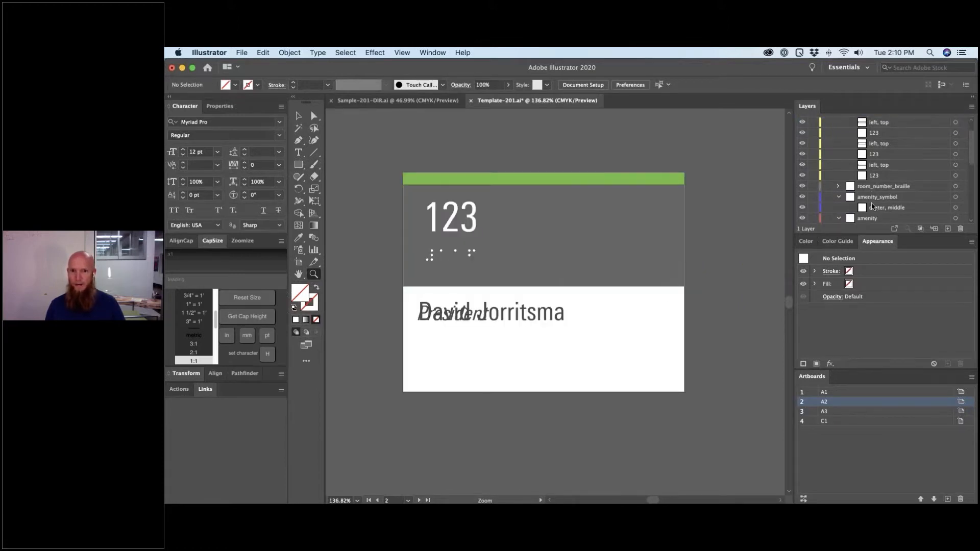
scroll(873, 205, "down", 4)
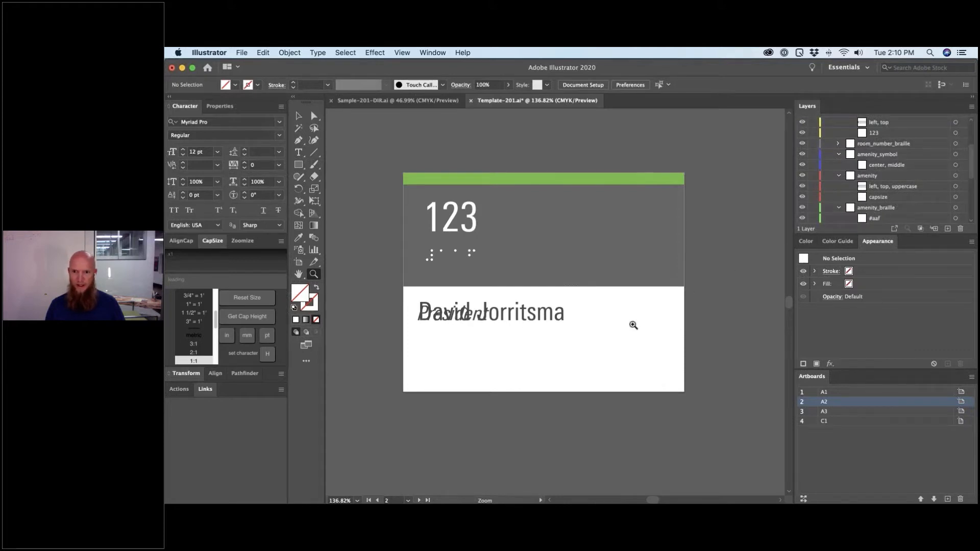
key("v")
left_click(431, 318)
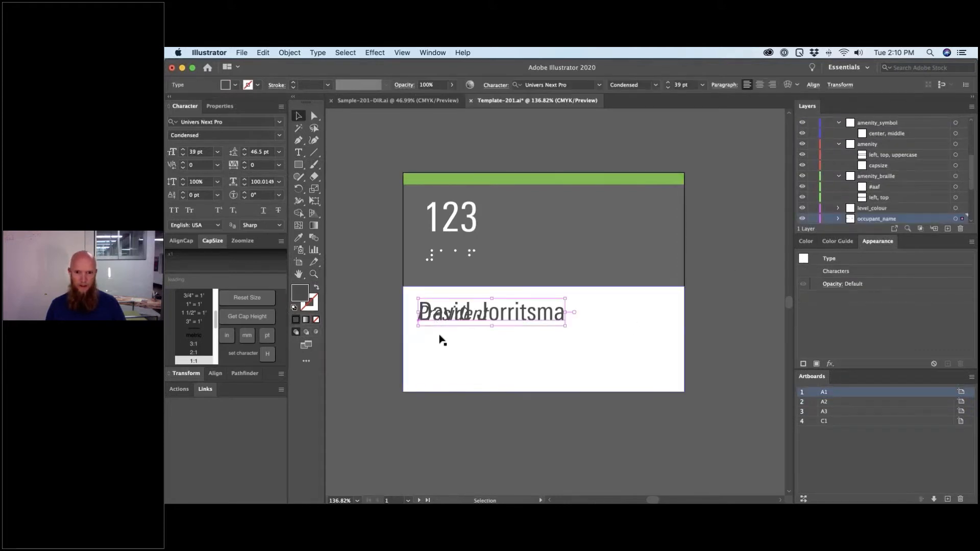
- Collapse occupant_title and add a new layer named room_name above occupant_name
scroll(868, 194, "down", 4)
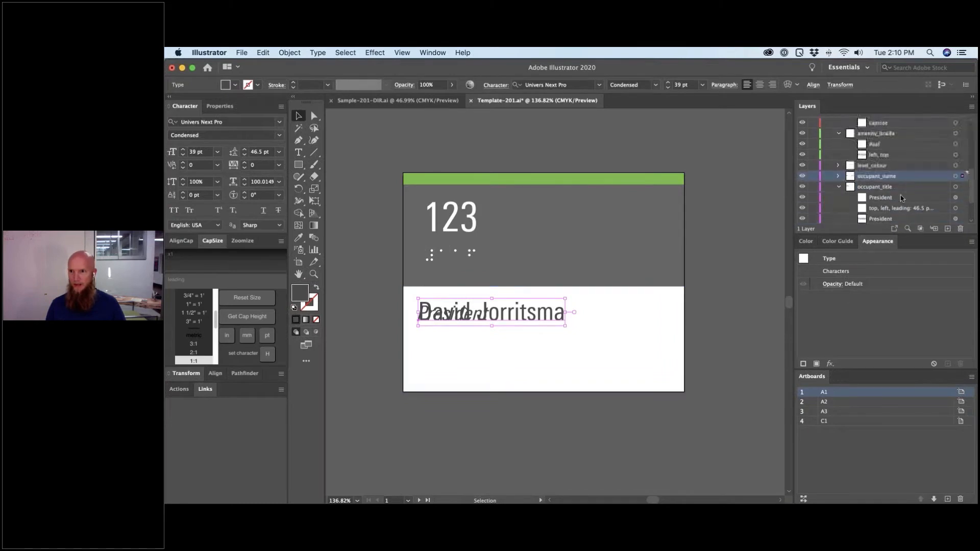
left_click(838, 187)
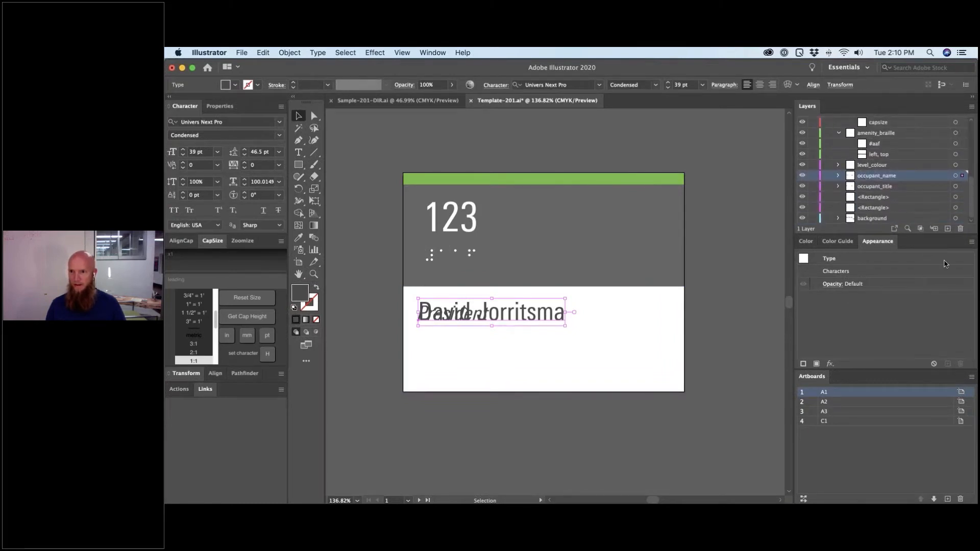
left_click(947, 228)
double_click(868, 177)
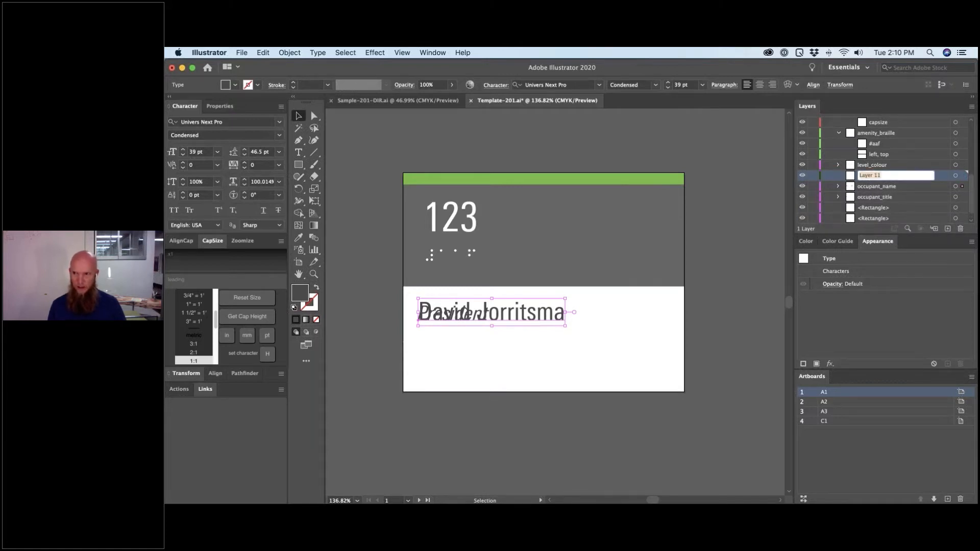
type("room_name")
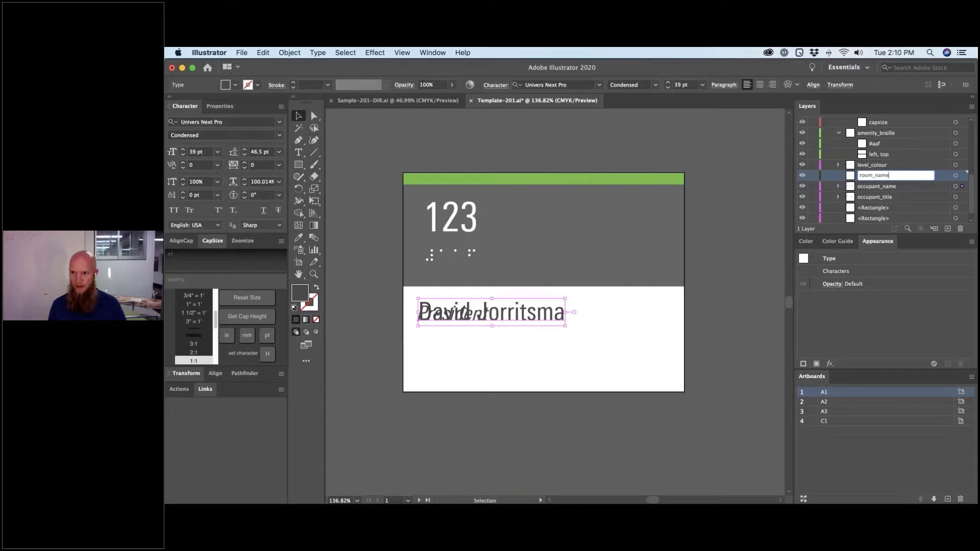
key("Return")
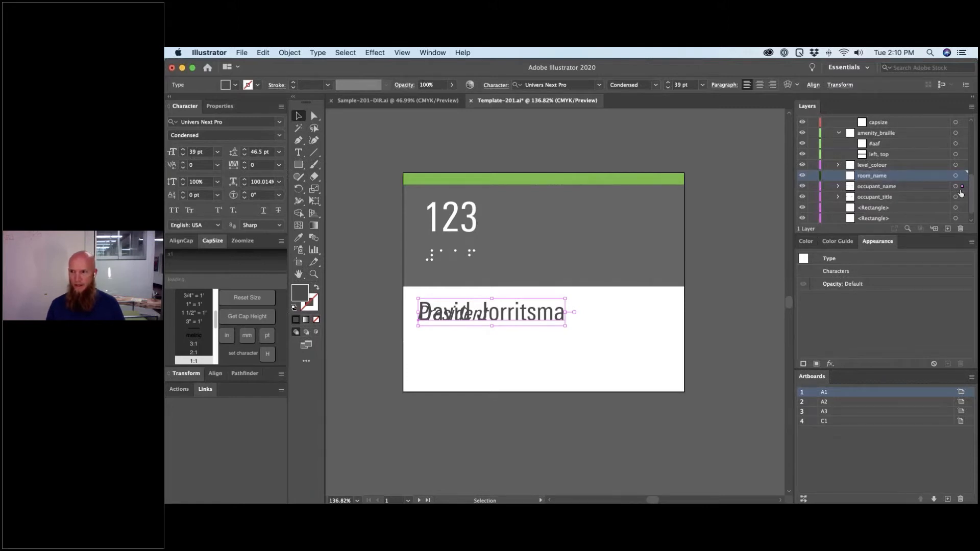
- Move the occupant name text and its frame rectangle into the room_name layer
left_click_drag(960, 181, 962, 175)
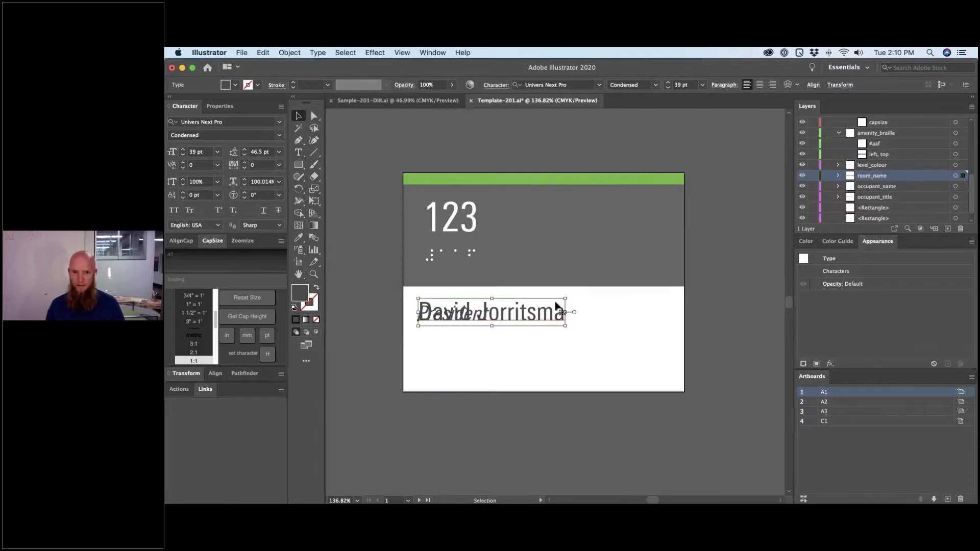
left_click(581, 295)
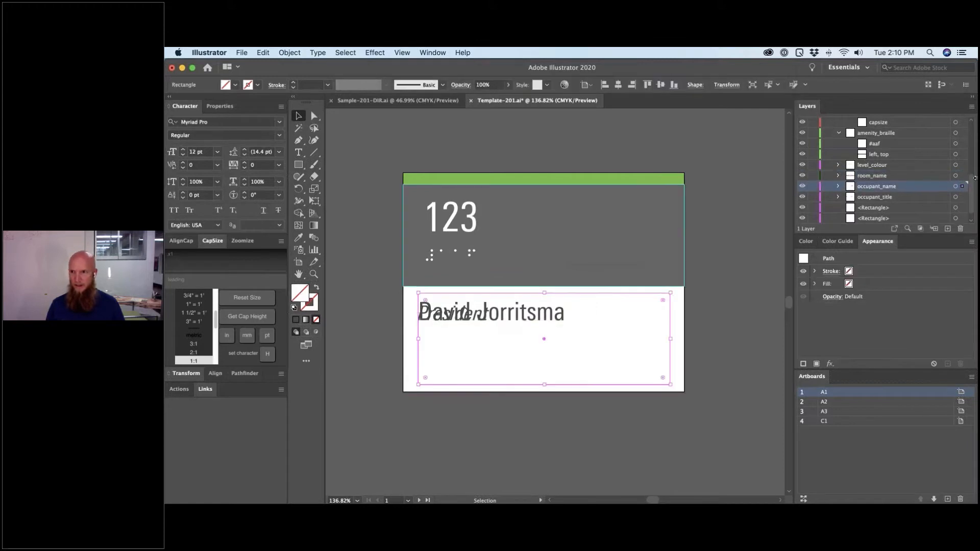
left_click_drag(962, 181, 962, 175)
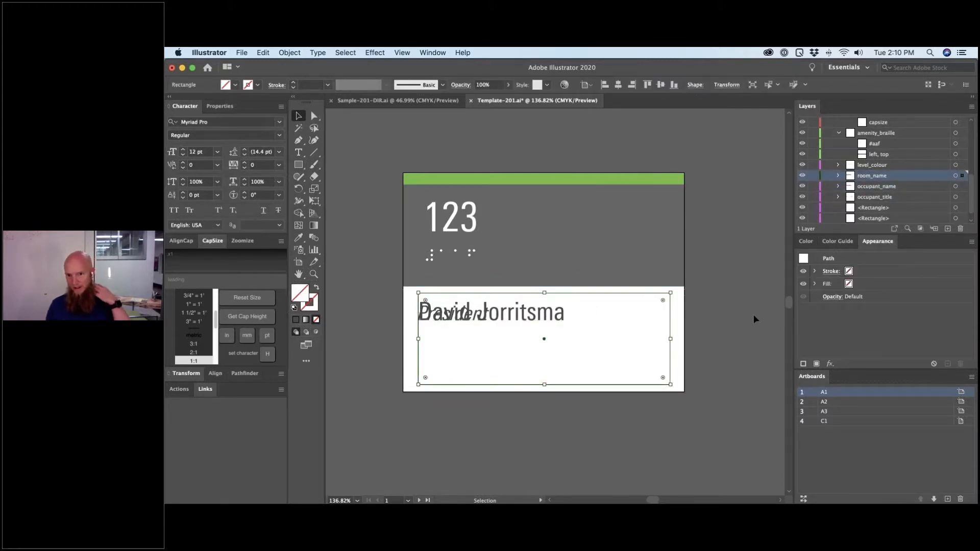
- With room_name hidden, delete the President title text and set the fill to none
left_click(802, 176)
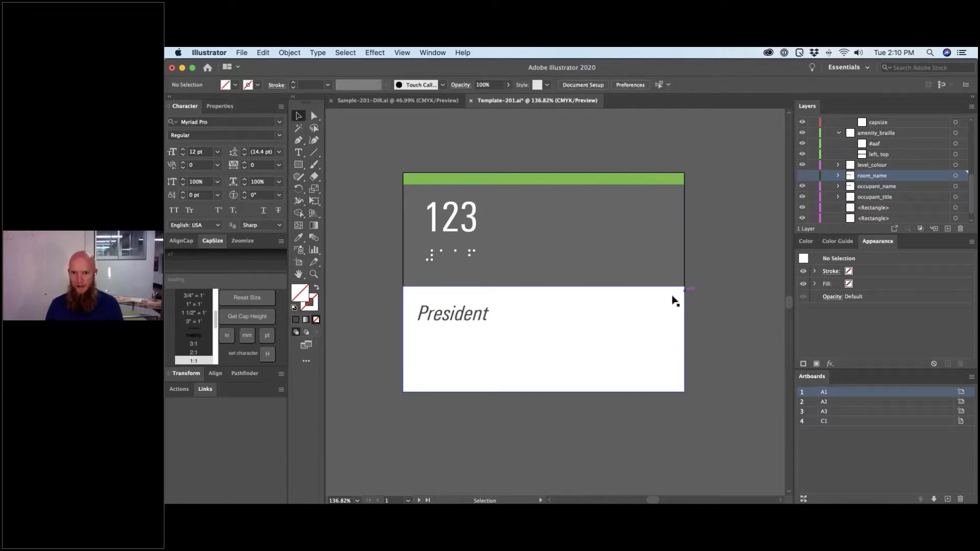
left_click(427, 324)
key("Delete")
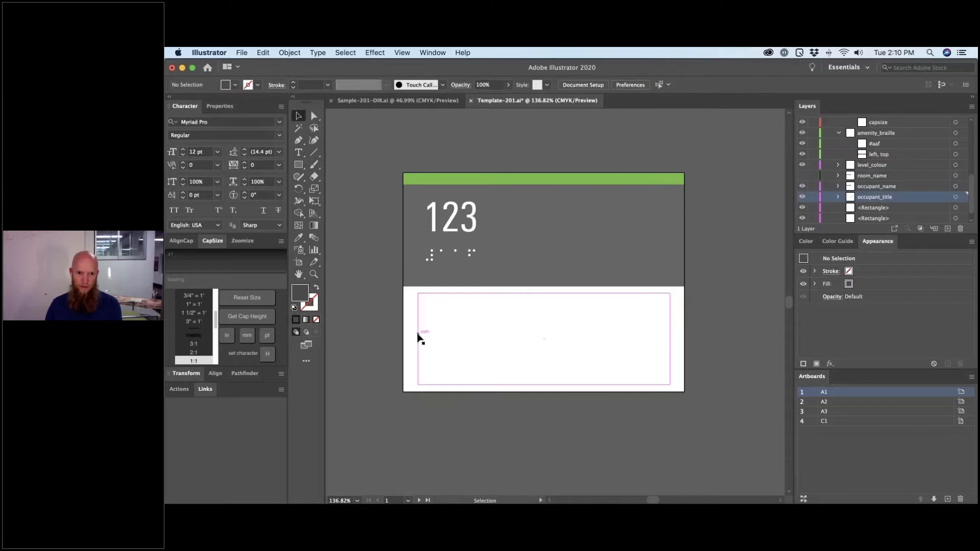
key("slash")
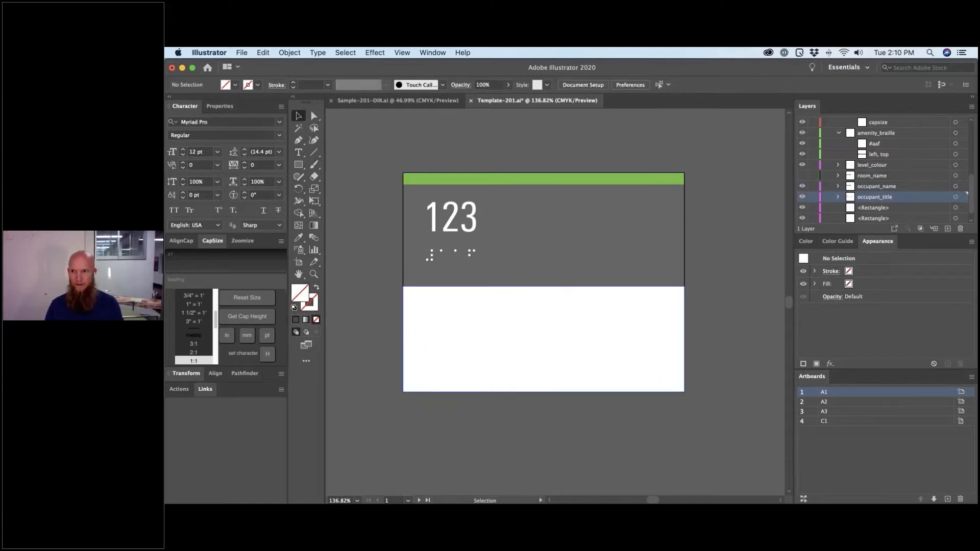
- Show and expand the room_name layer, then select the occupant name text
left_click(802, 175)
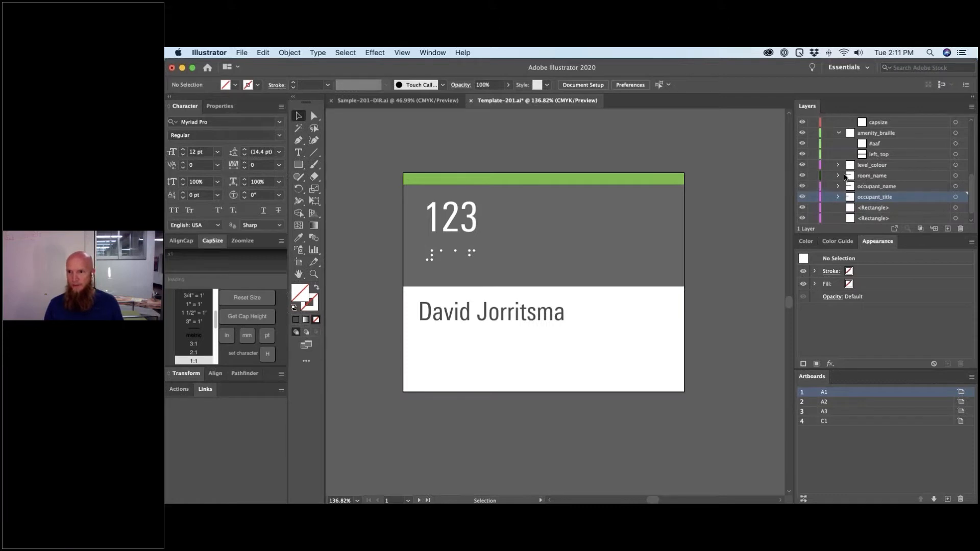
left_click(838, 175)
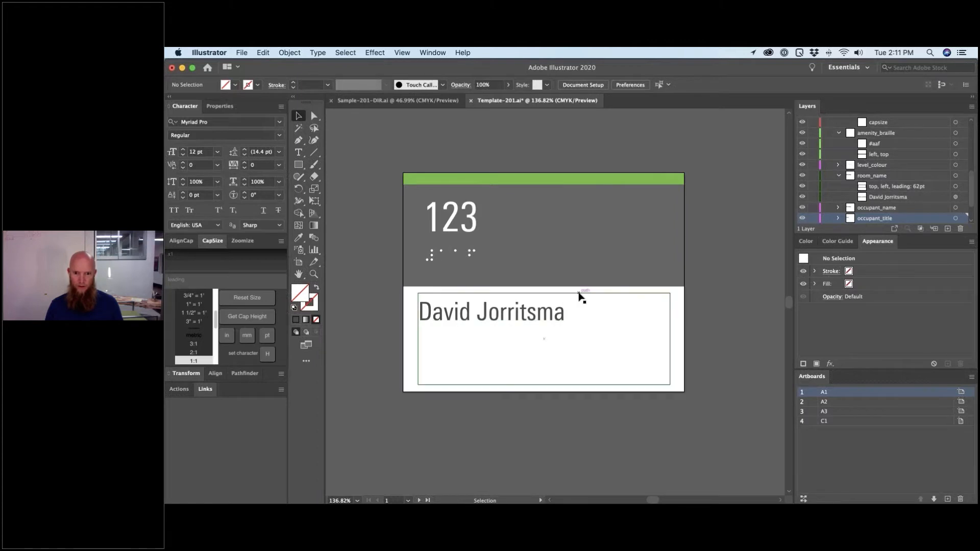
left_click(507, 319)
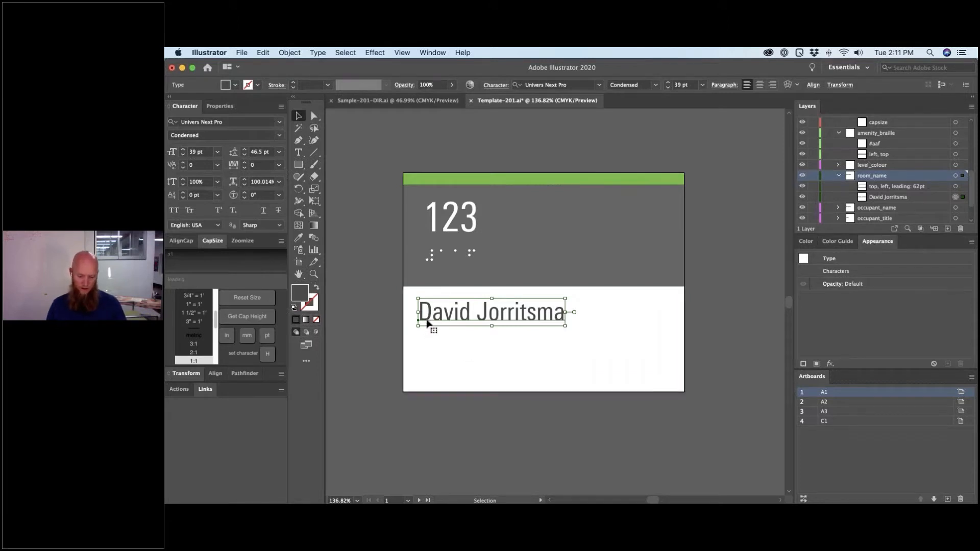
- In Outline view, position the occupant name text at Y 4.5 in from the bottom-left, then deselect
key("super+y")
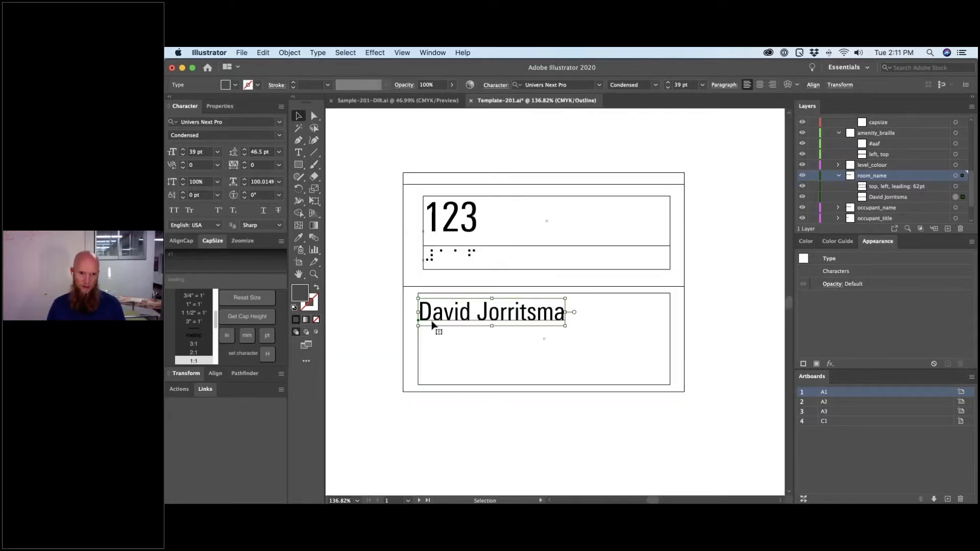
left_click_drag(434, 324, 437, 377)
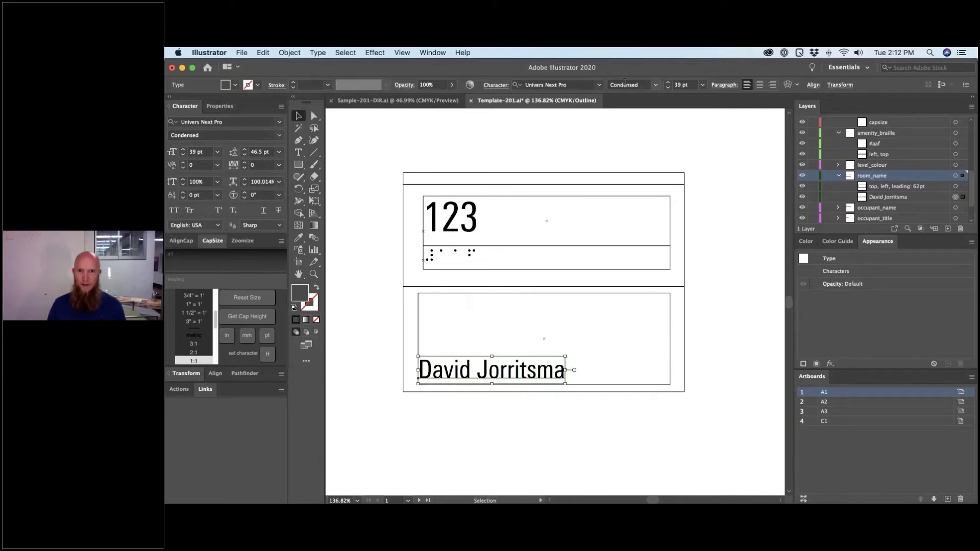
left_click(185, 376)
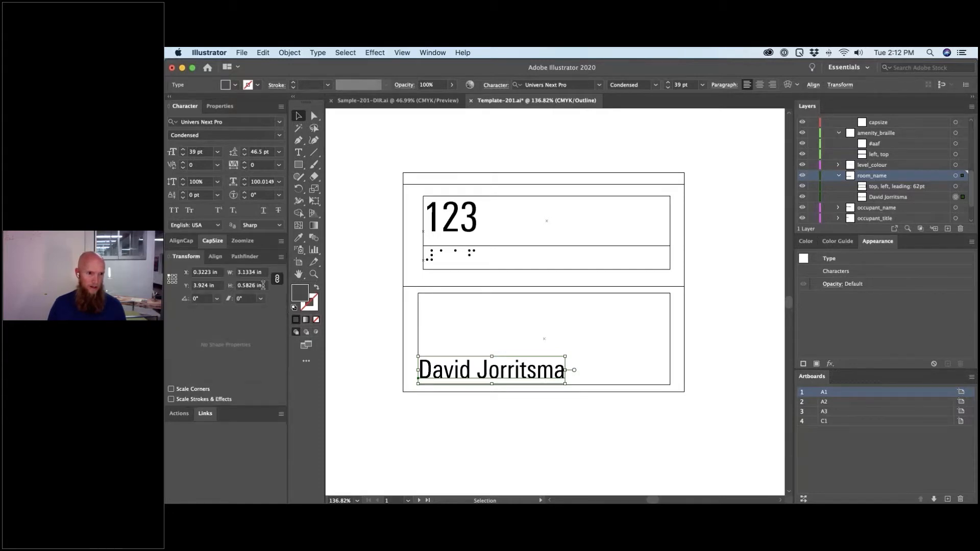
left_click(170, 282)
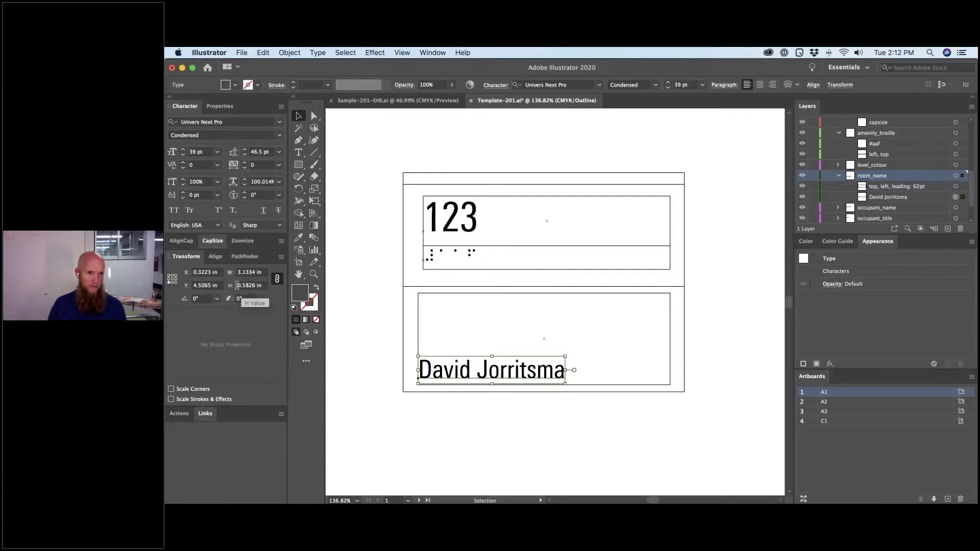
left_click(215, 286)
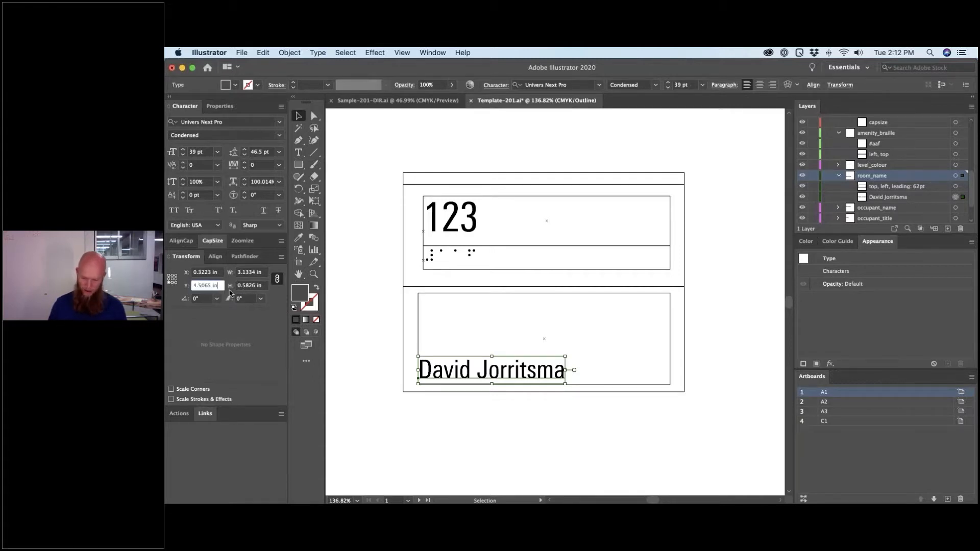
key("BackSpace")
key("BackSpace")
key("BackSpace")
key("Return")
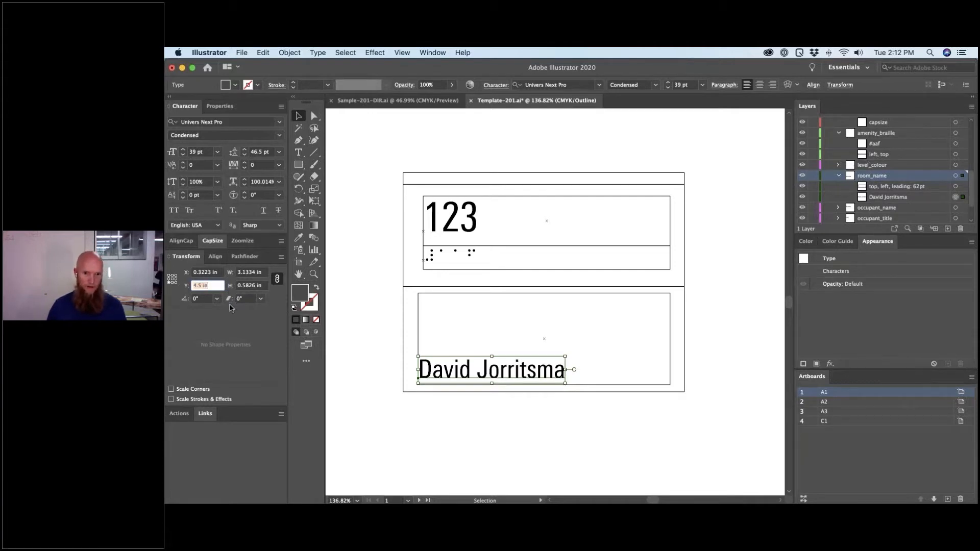
left_click(429, 442)
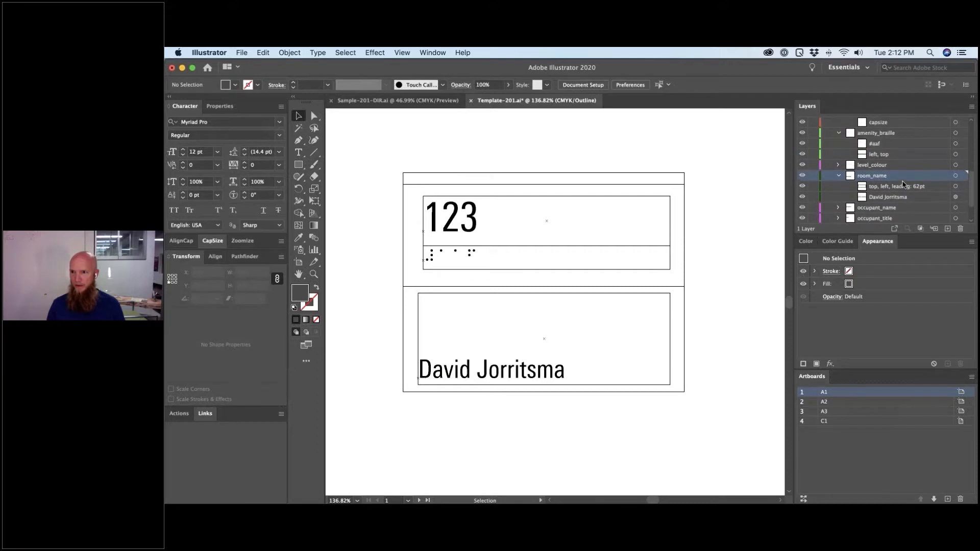
- Select the 123 room number text, then deselect it
scroll(902, 184, "up", 2)
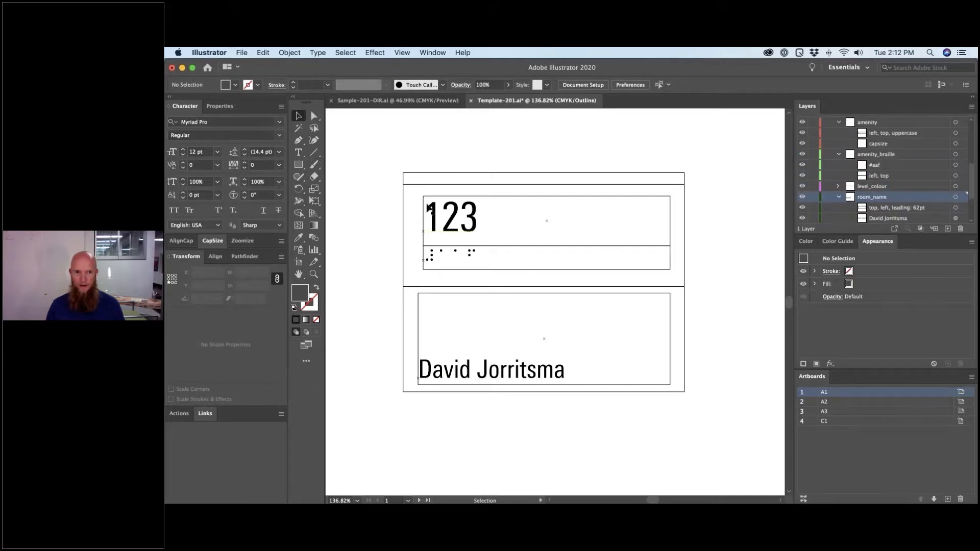
left_click(464, 198)
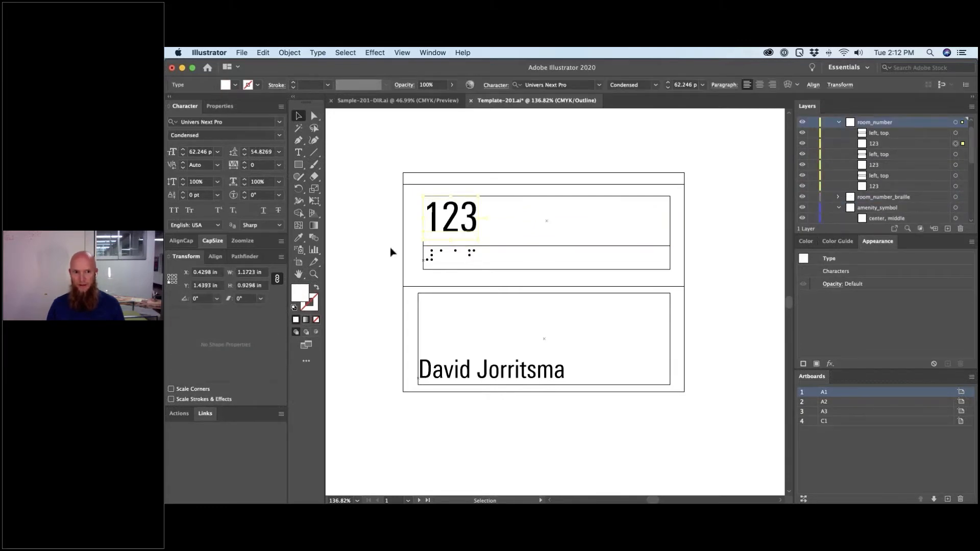
left_click(398, 166)
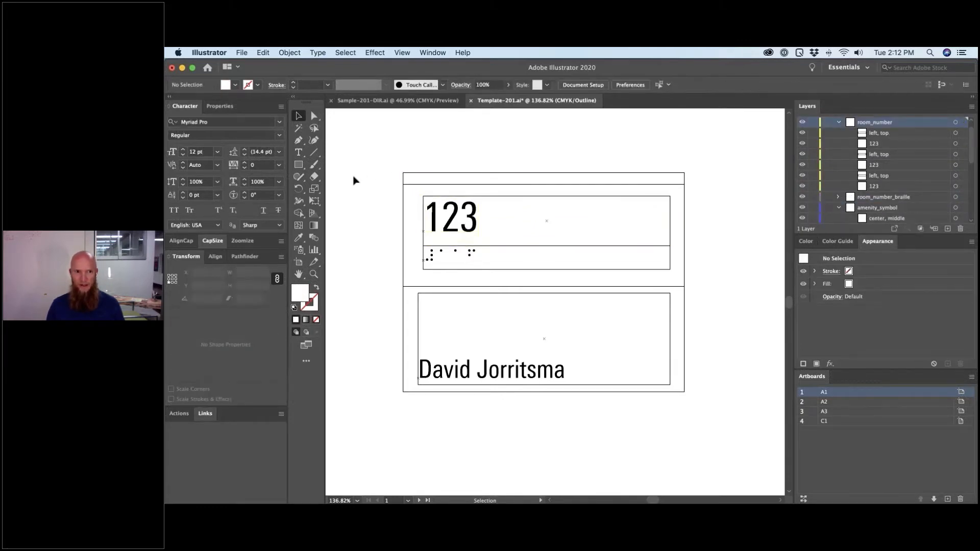
- Export all artboards as SVG, replacing Template-201_A1, _A2, _A3 and _C1.svg
left_click(241, 53)
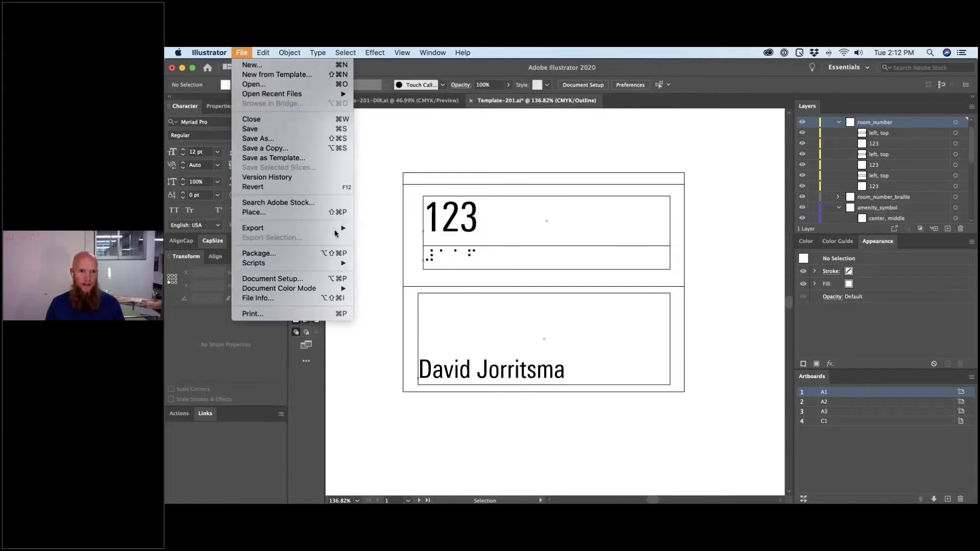
mouse_move(336, 233)
left_click(372, 235)
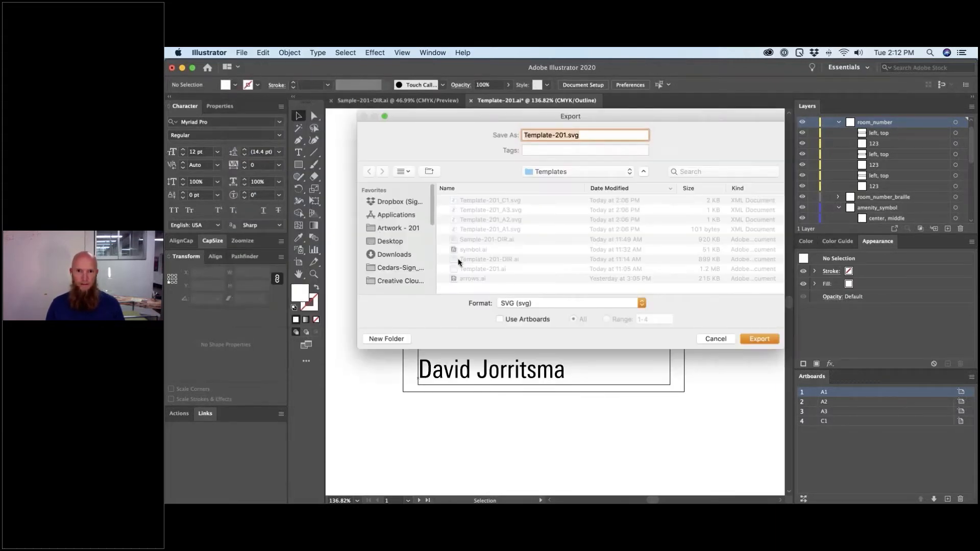
left_click(518, 319)
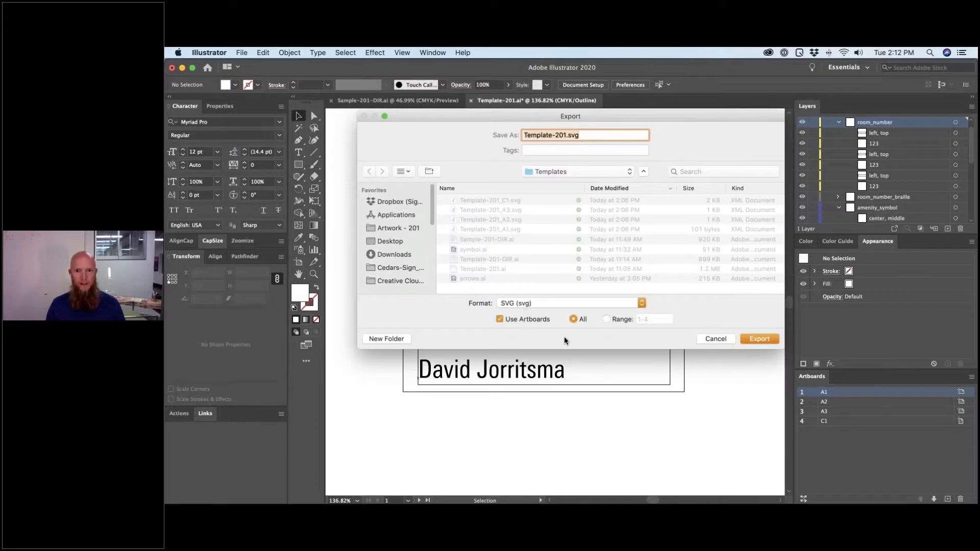
left_click(760, 339)
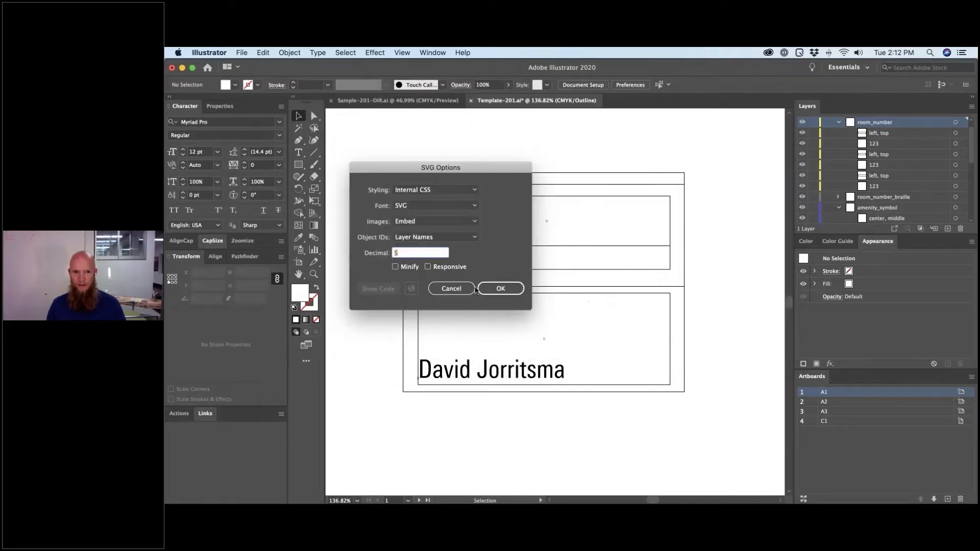
left_click(500, 289)
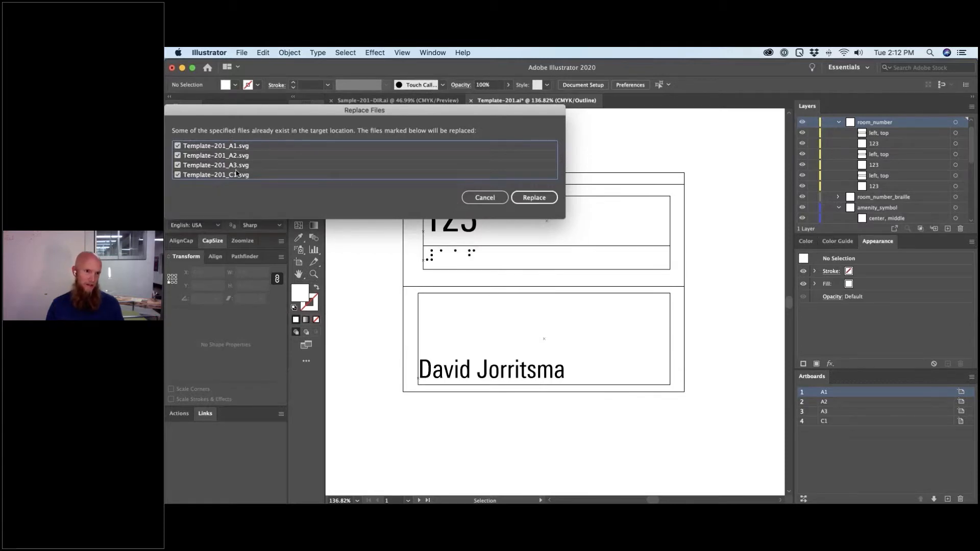
left_click(533, 198)
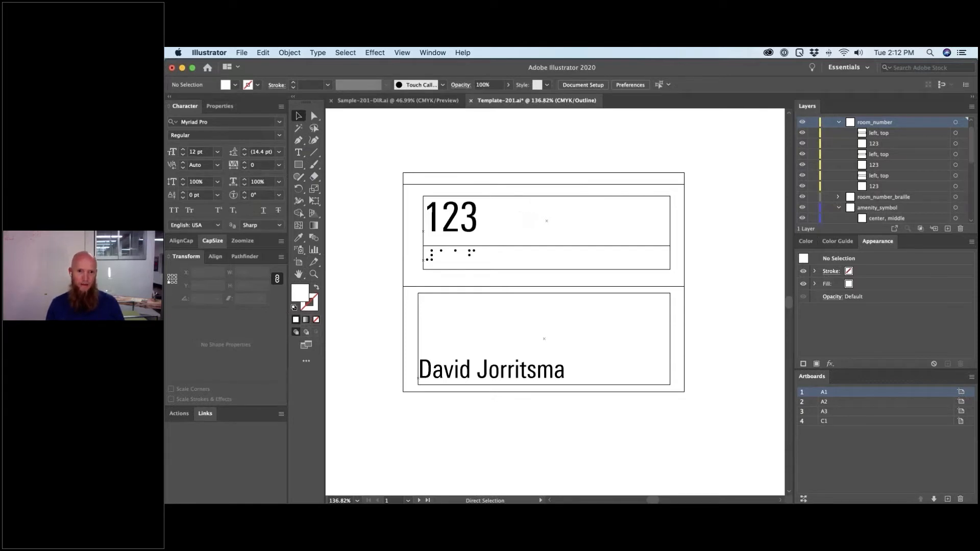
key("super+Tab")
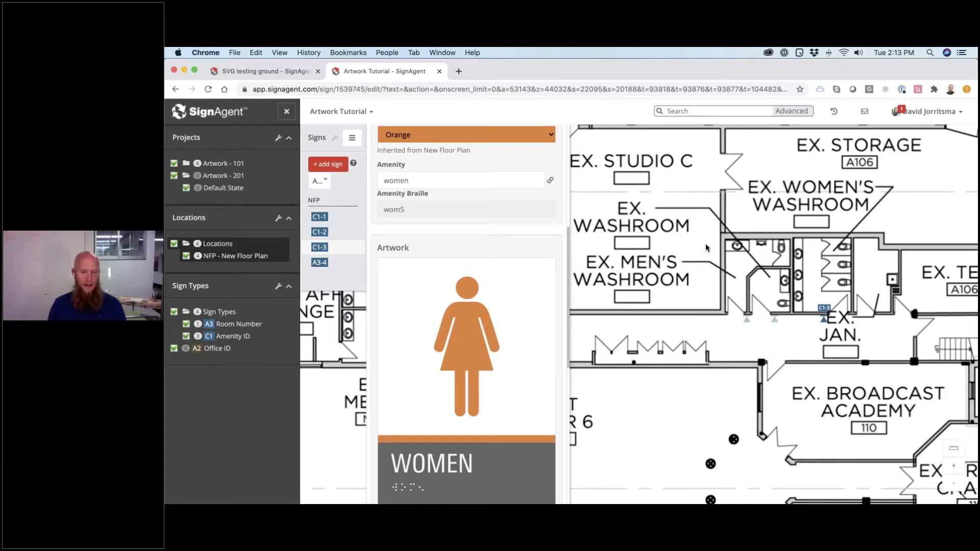
- Back in SignAgent, close the sign editing panel and scroll to the Training and Counselling rooms
key("super+Tab")
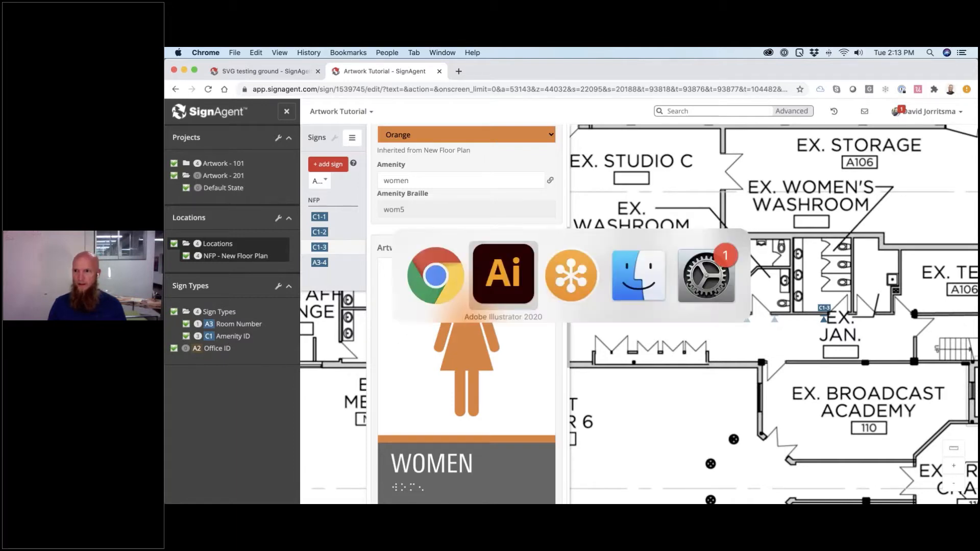
key("super+Tab")
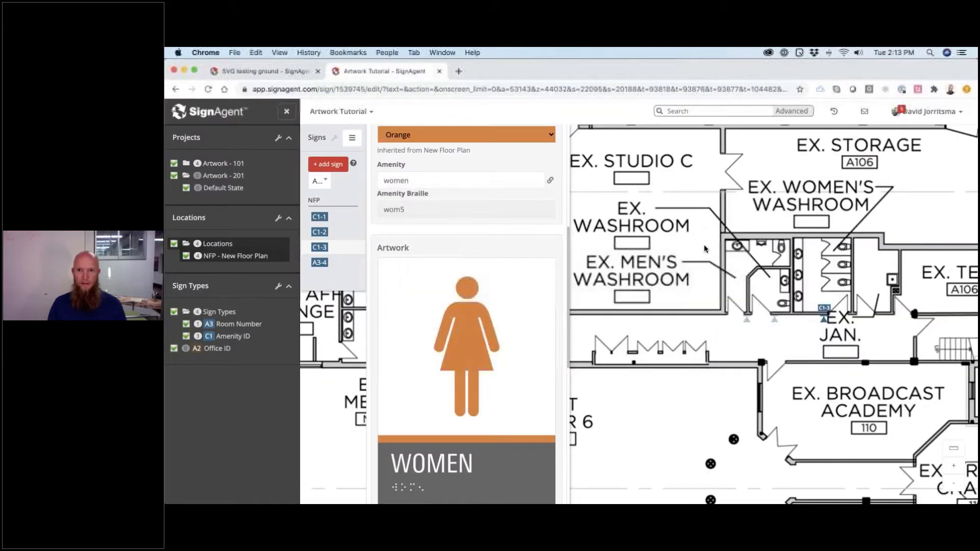
left_click(659, 249)
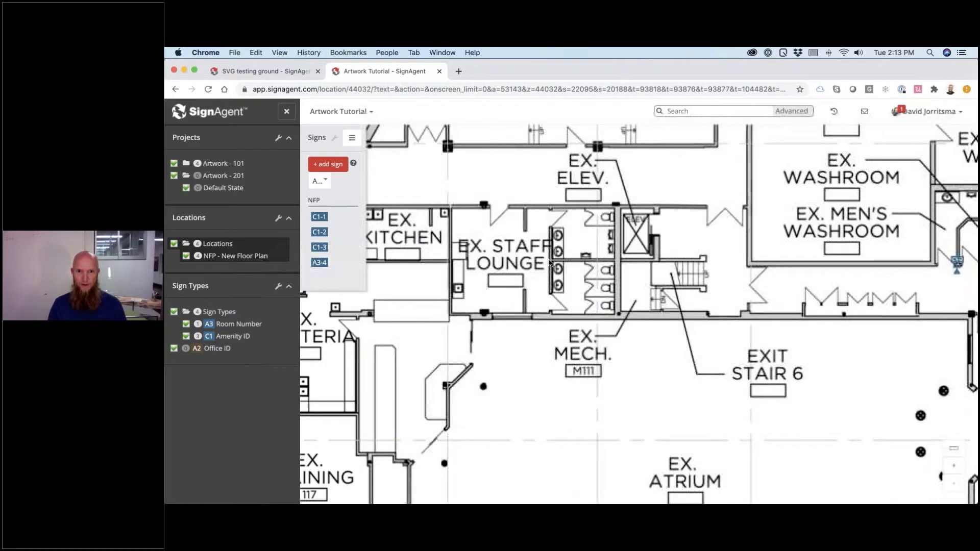
scroll(564, 278, "left", 5)
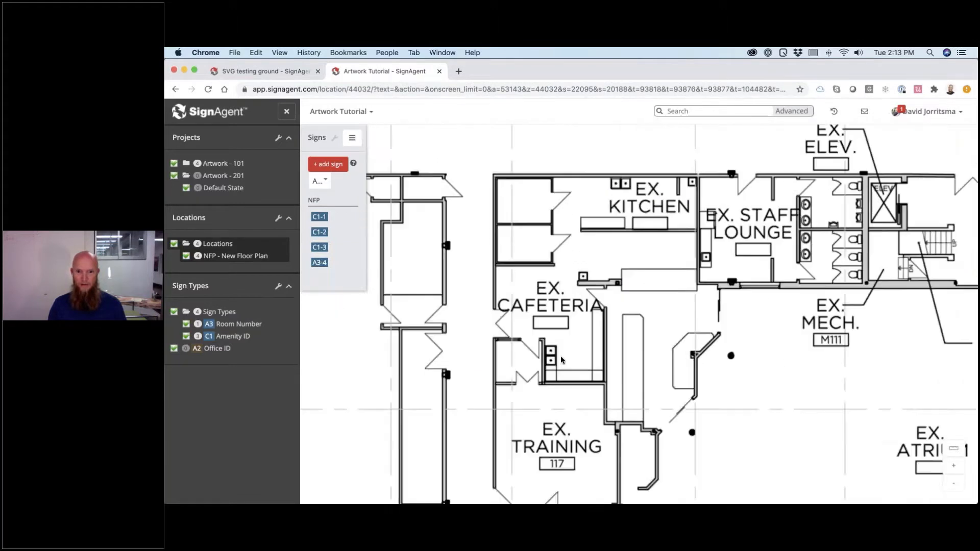
scroll(561, 357, "down", 5)
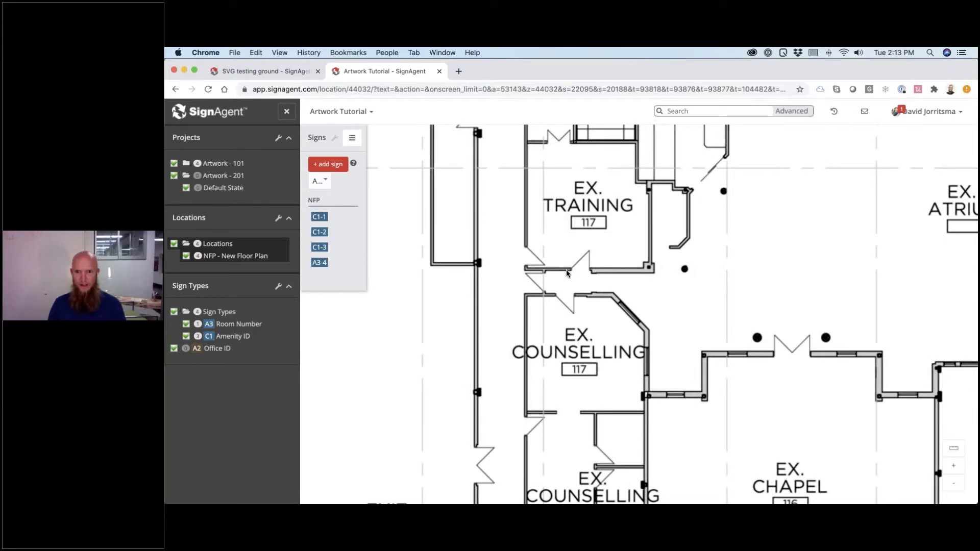
- Place a downward-facing sign at the Training room door in the Default State project
left_click(567, 271)
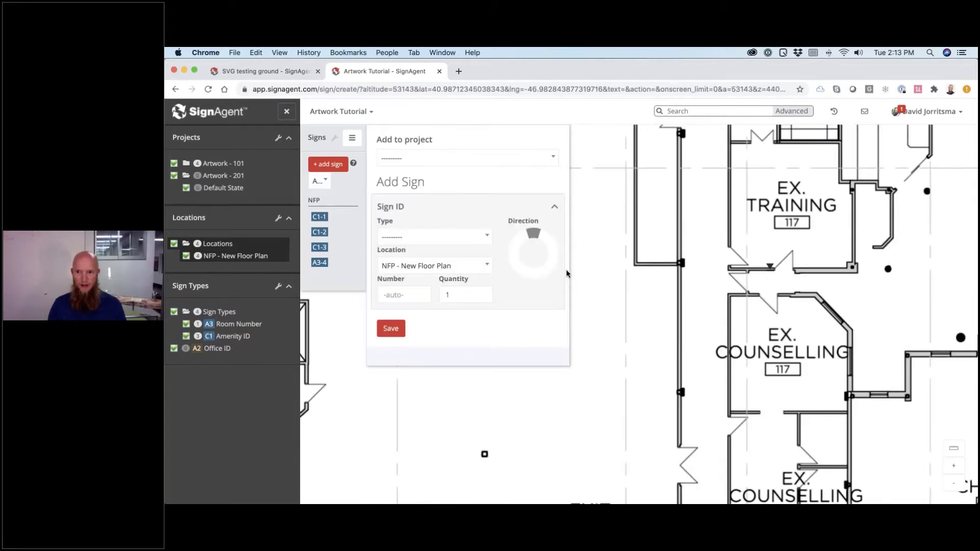
left_click_drag(516, 256, 537, 291)
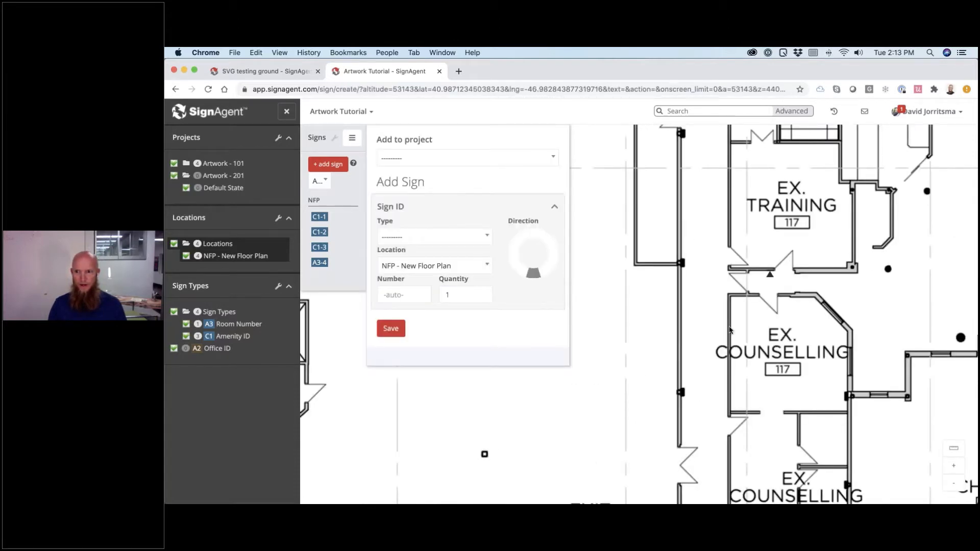
left_click(406, 161)
left_click(431, 137)
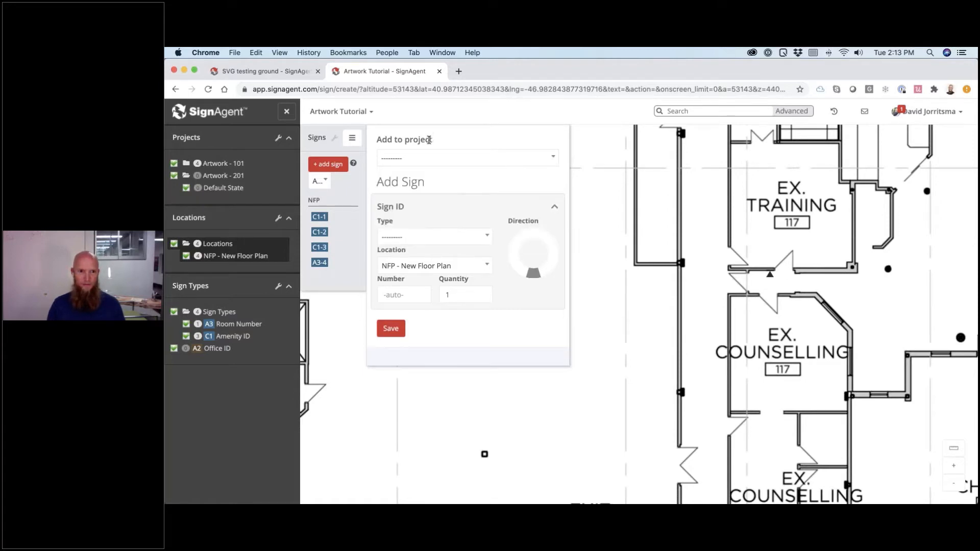
left_click(423, 162)
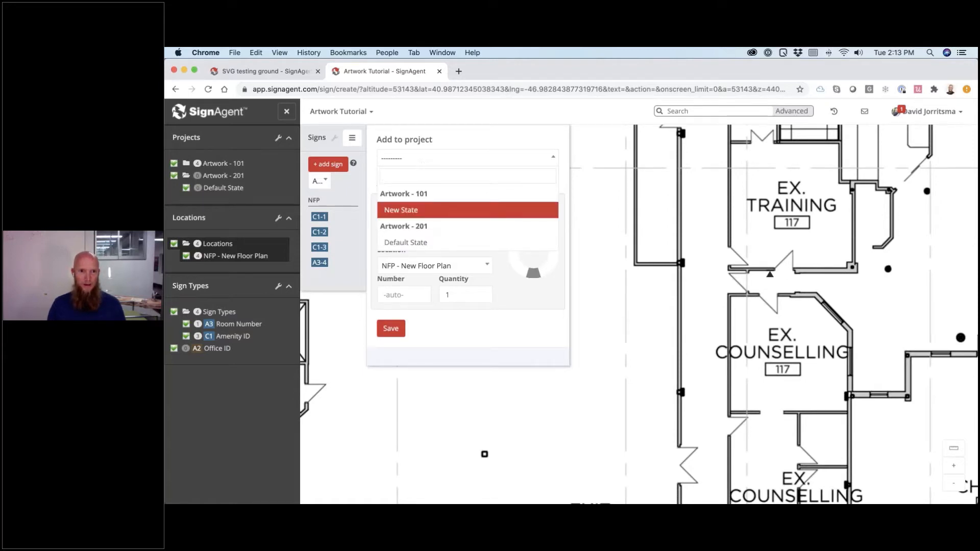
left_click(416, 242)
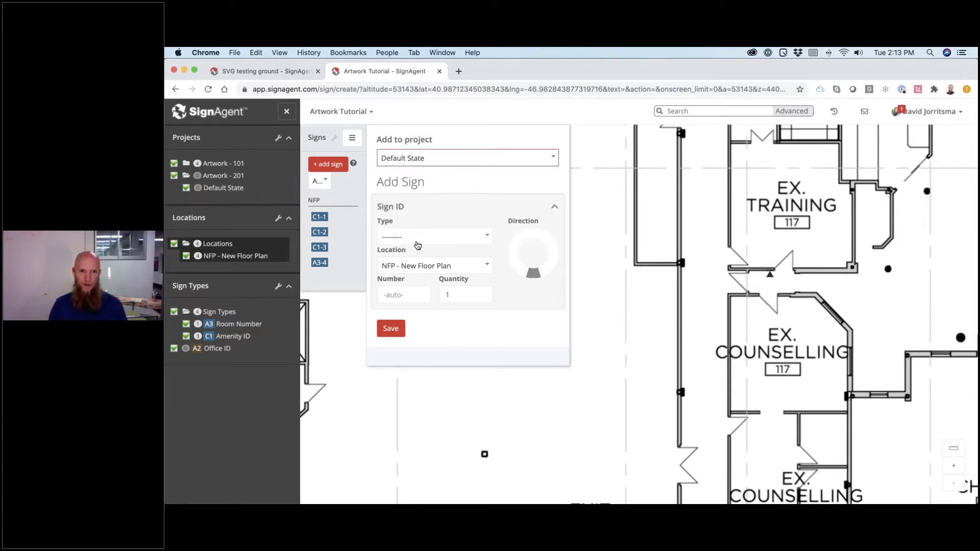
- Create the new sign type 'A1 - Room ID' for the sign
left_click(420, 239)
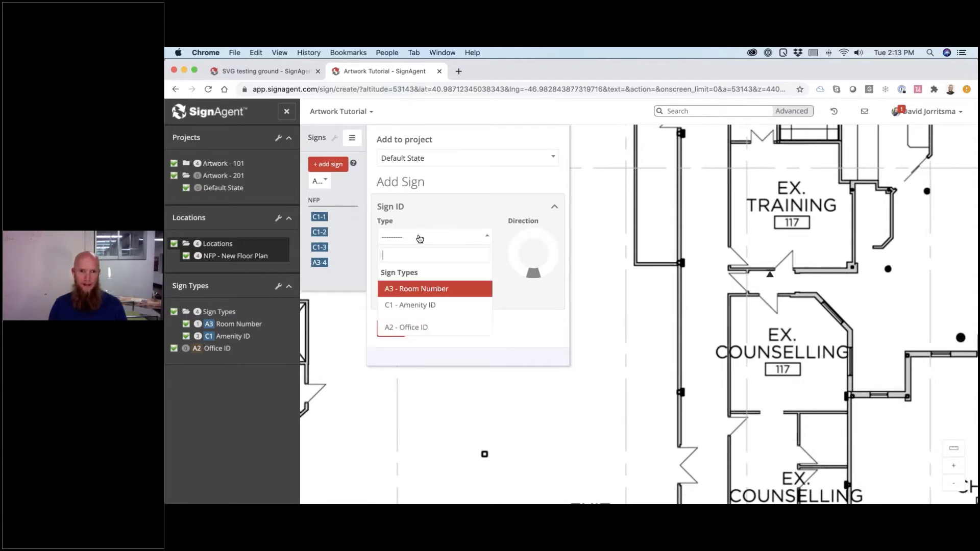
key("Down")
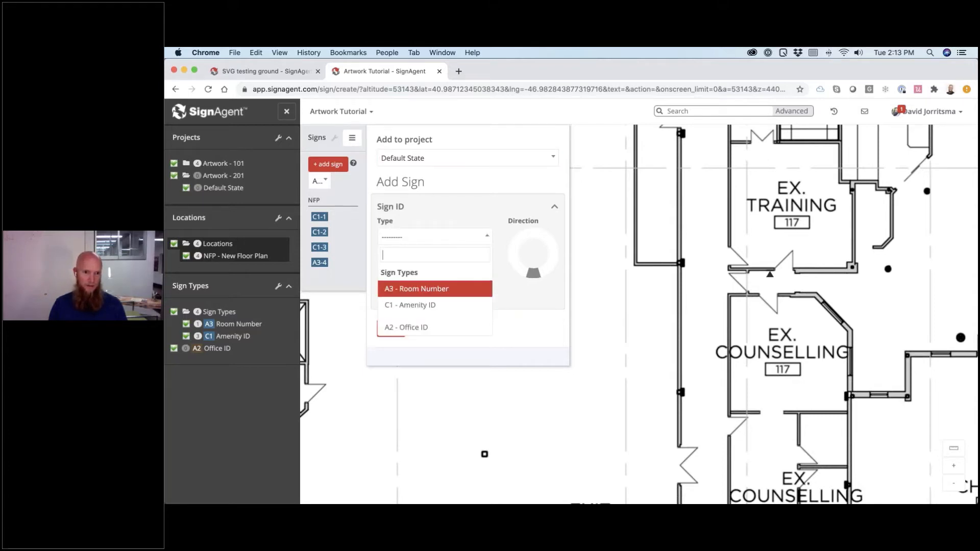
type("A")
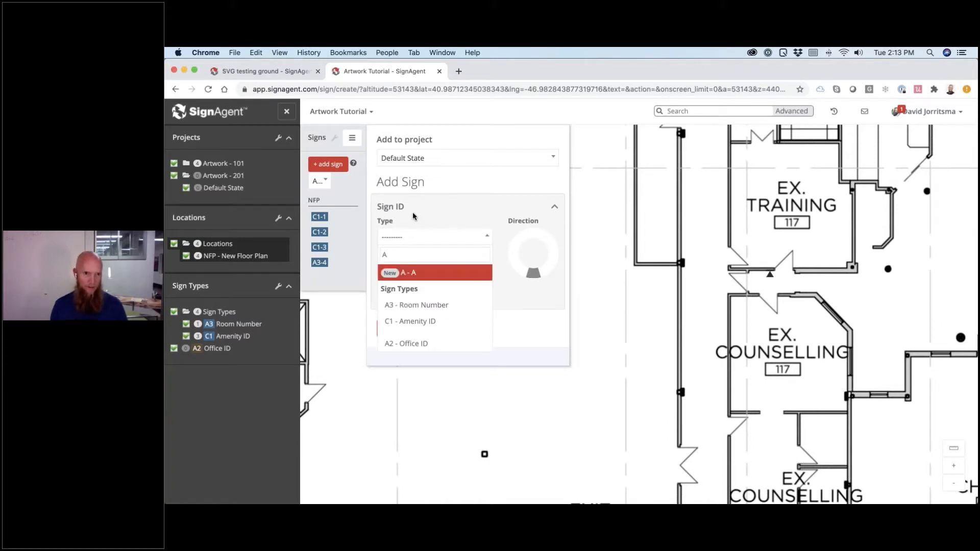
type("1")
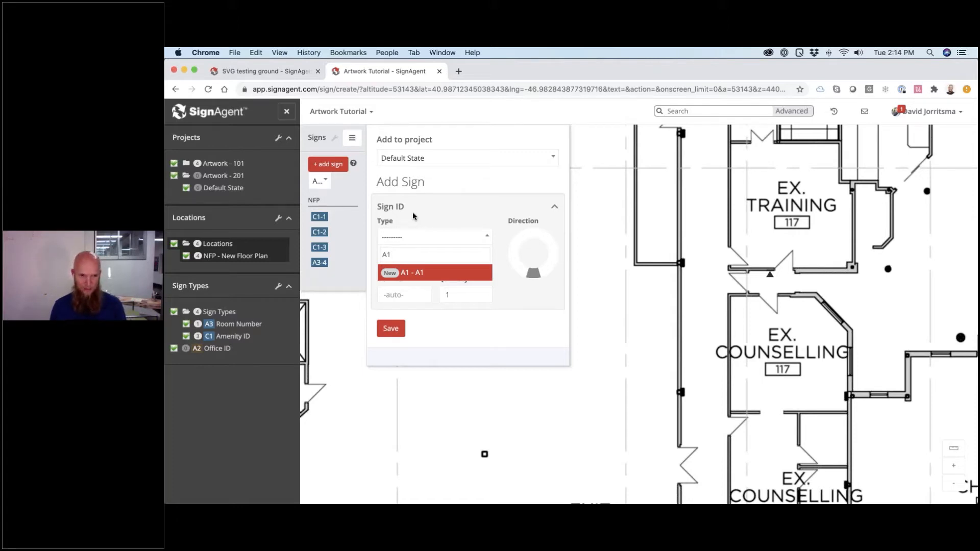
type("-")
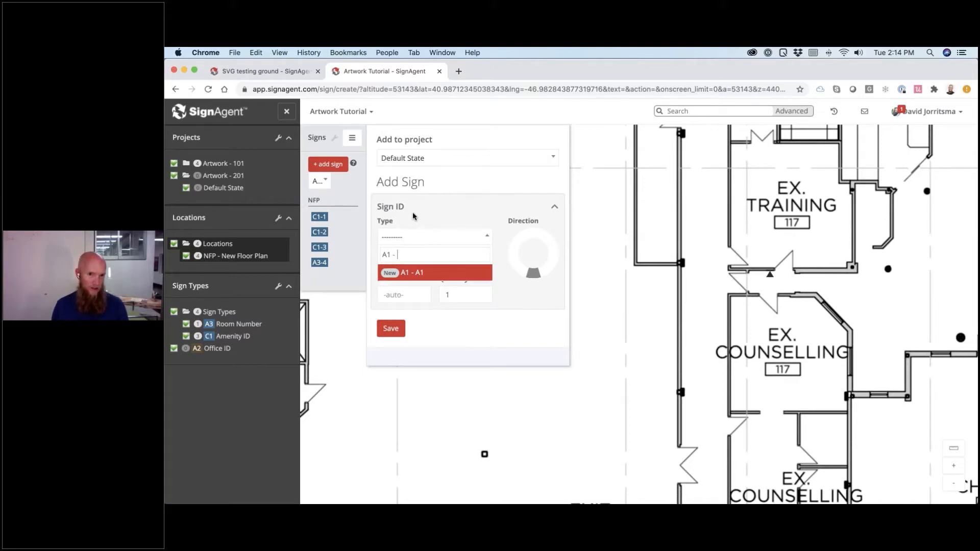
key("BackSpace")
key("BackSpace")
key("BackSpace")
key("BackSpace")
type("1 - ")
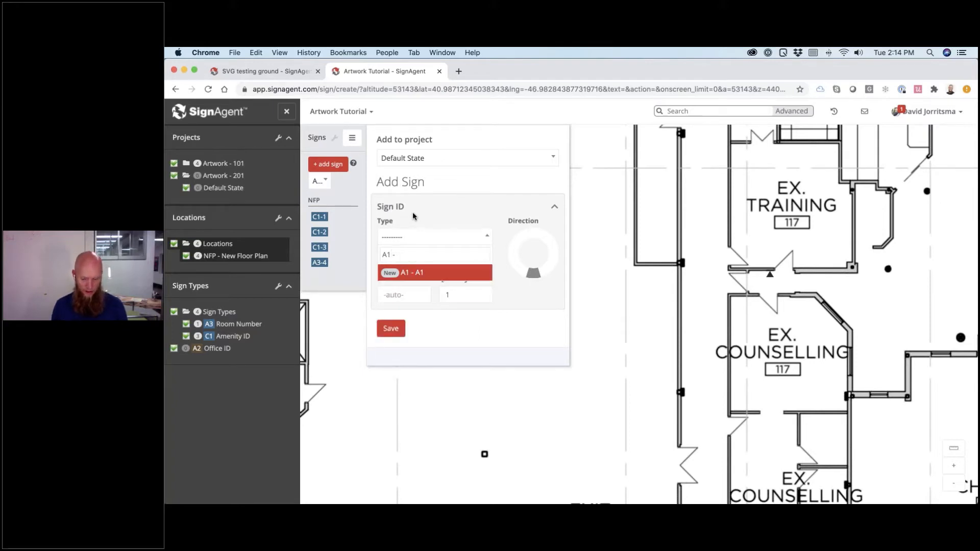
type("Room")
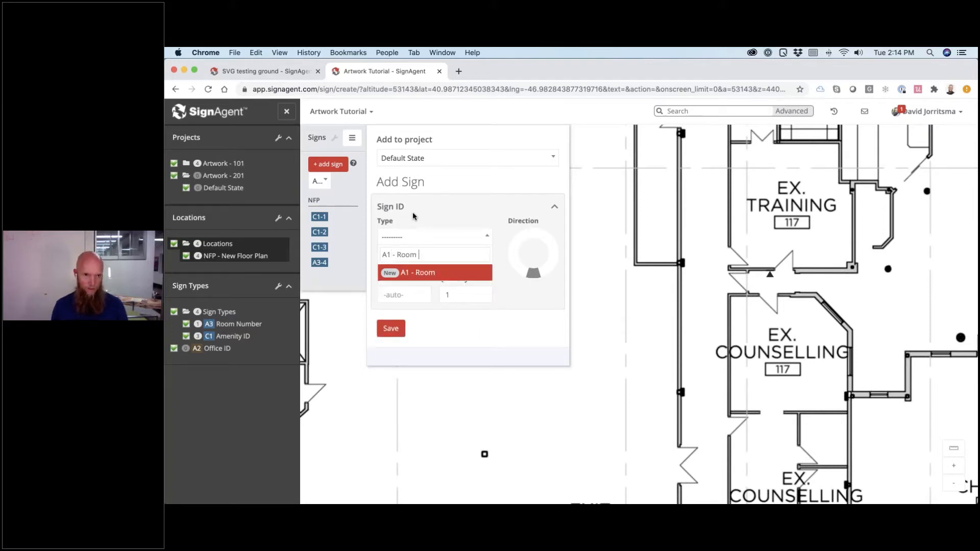
type(" ID")
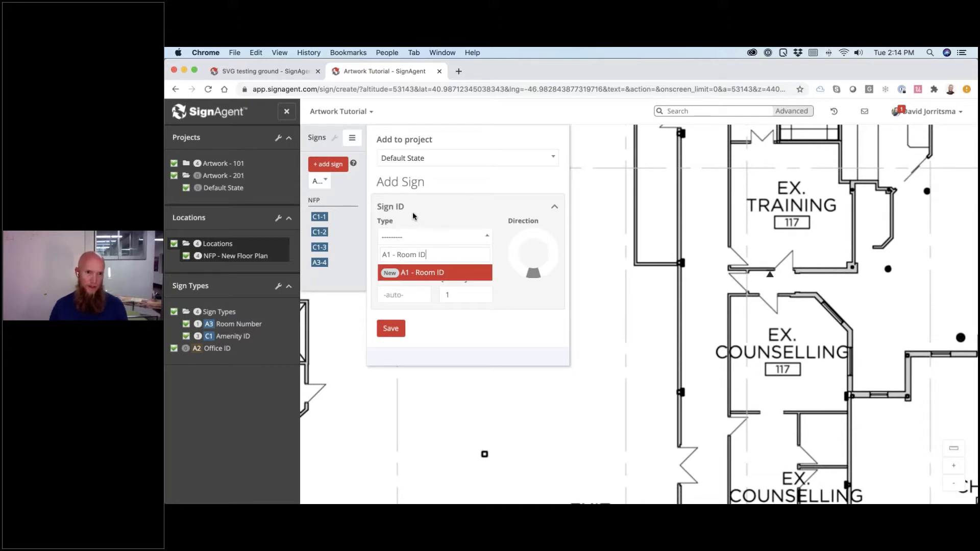
key("Return")
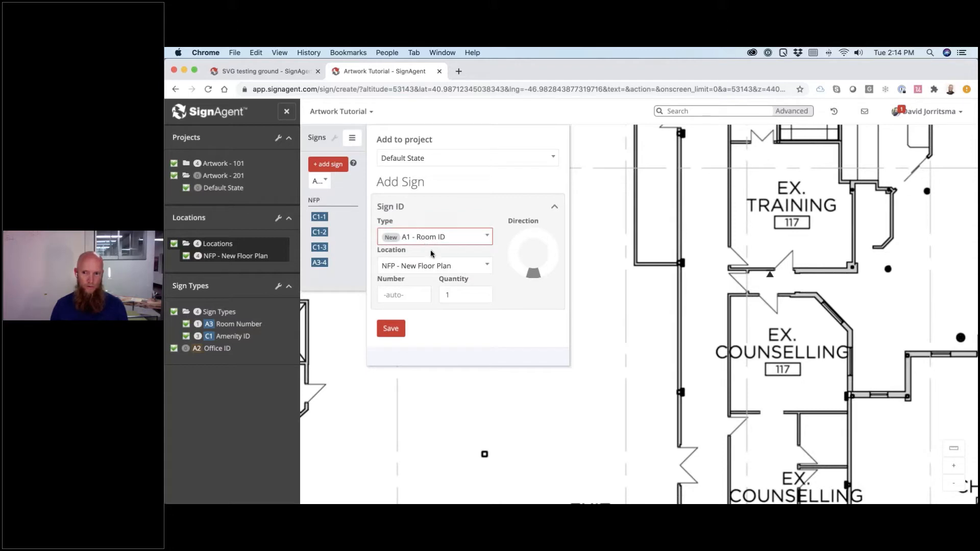
- Save sign A1-5 and move the A1 - Room ID type to the top of the sign types
key("Return")
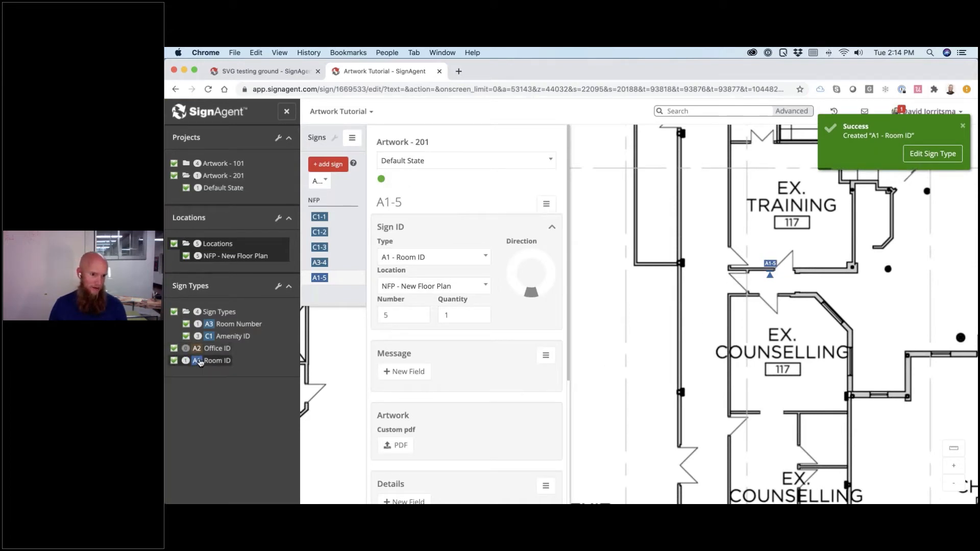
left_click_drag(211, 361, 223, 336)
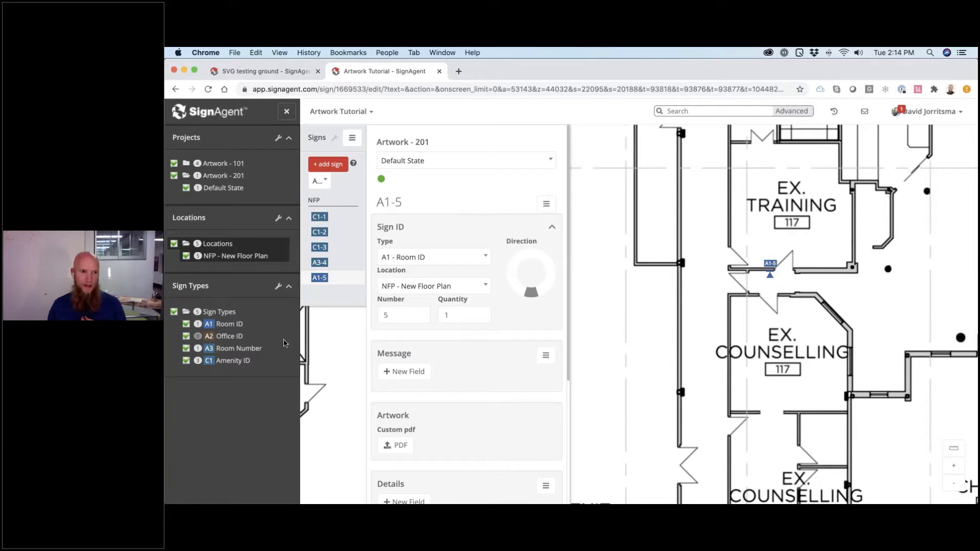
left_click(279, 287)
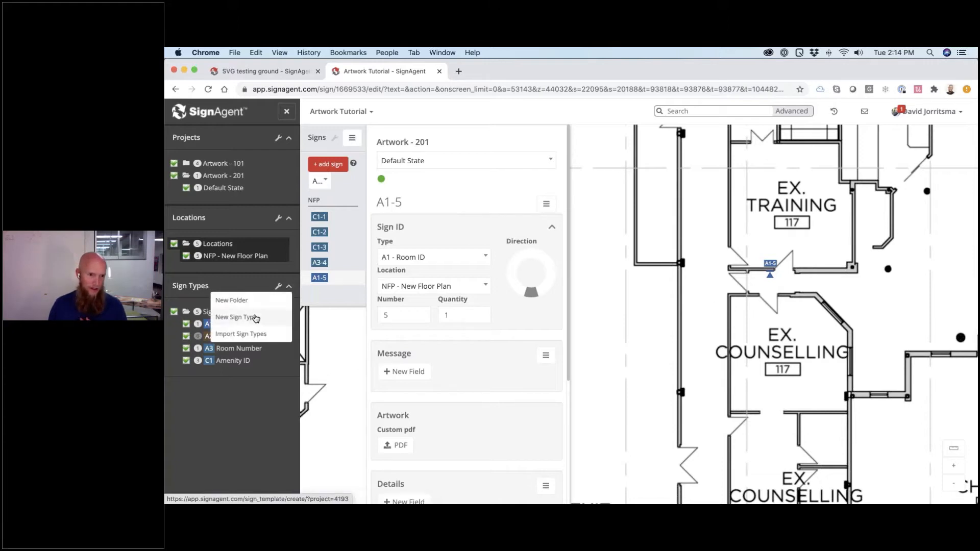
- Choose Edit Sign Type Fields from the Message section menu of A1 - Room ID
left_click(257, 286)
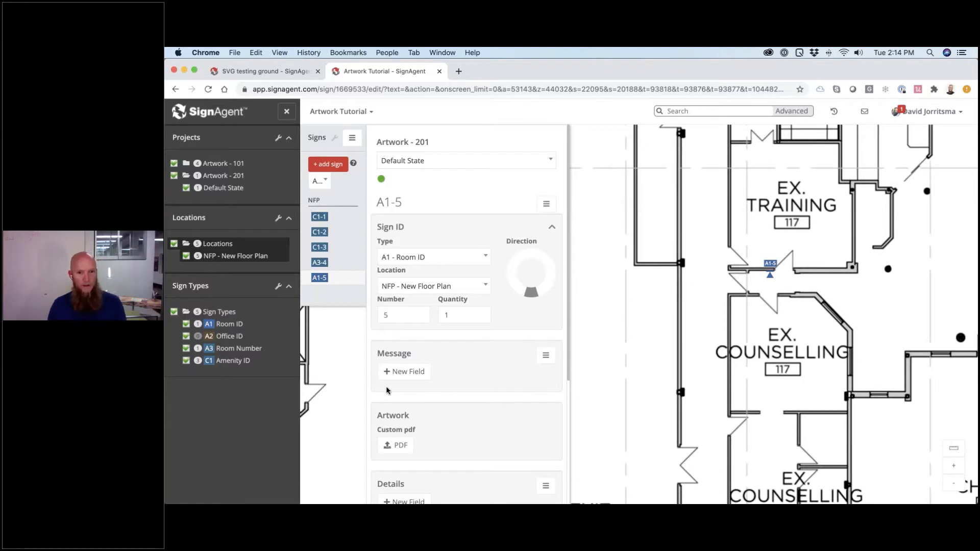
scroll(463, 373, "down", 2)
scroll(463, 372, "down", 1)
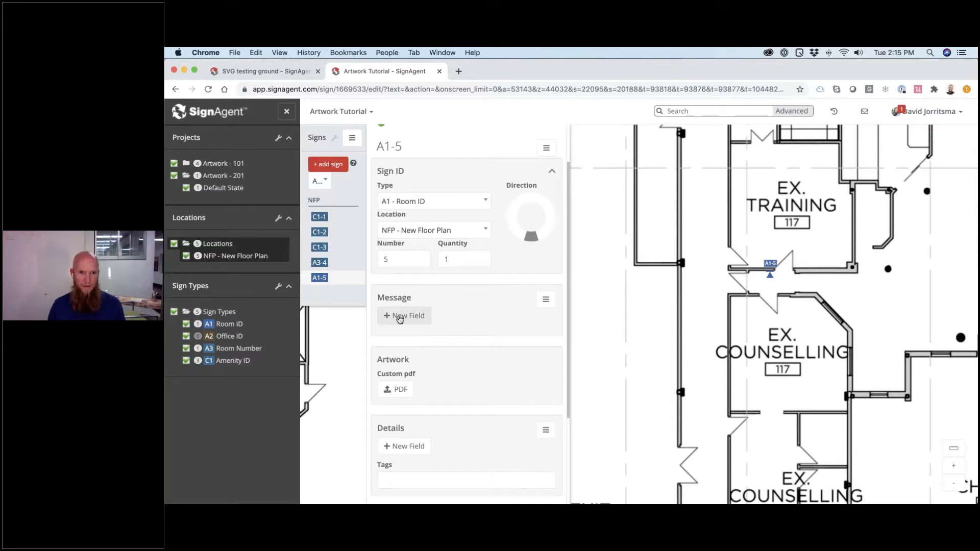
left_click(545, 299)
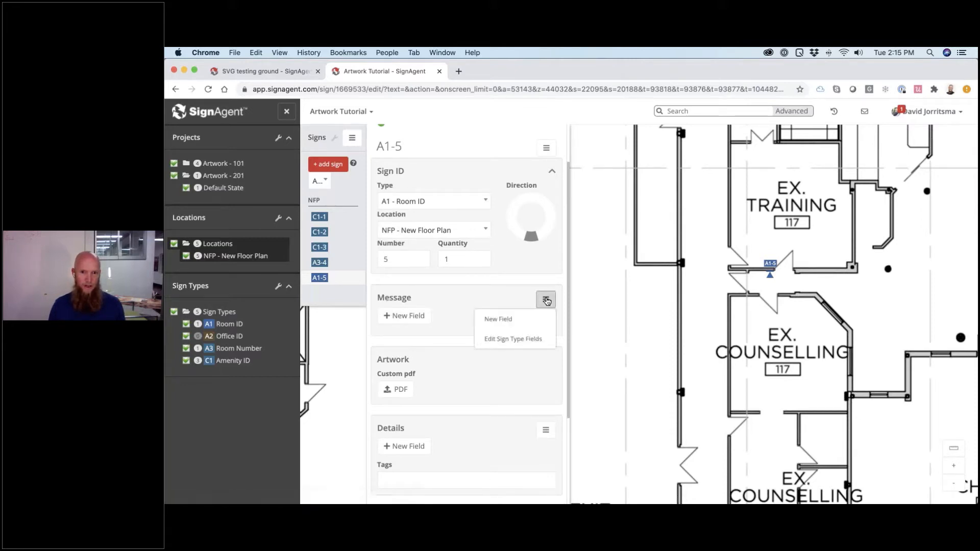
left_click(520, 339)
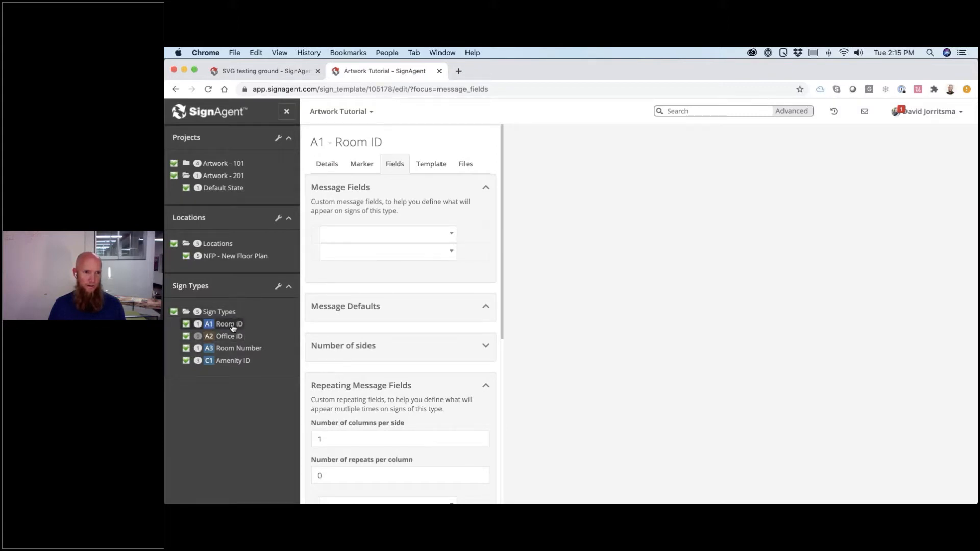
- Set the first two message fields to Room Number and Room Number Braille
left_click(370, 237)
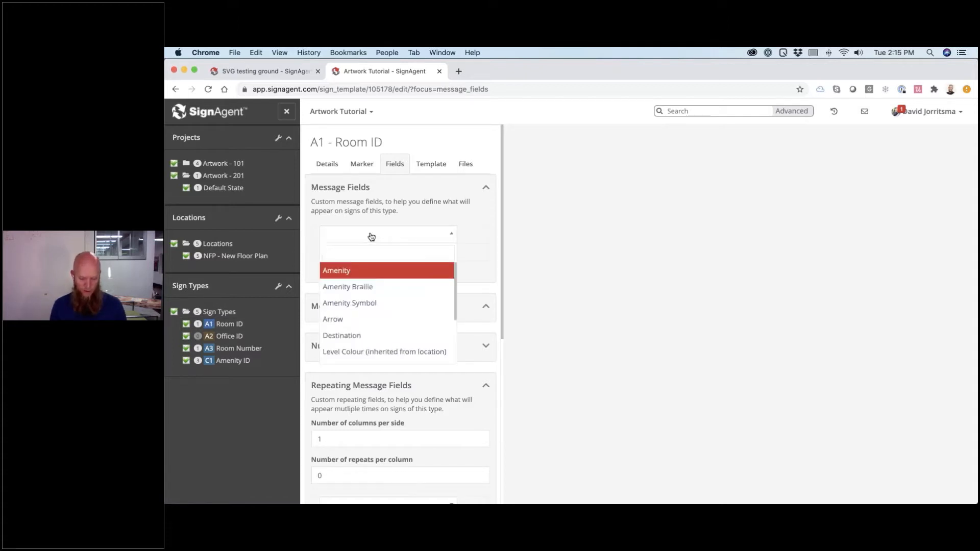
type("Room")
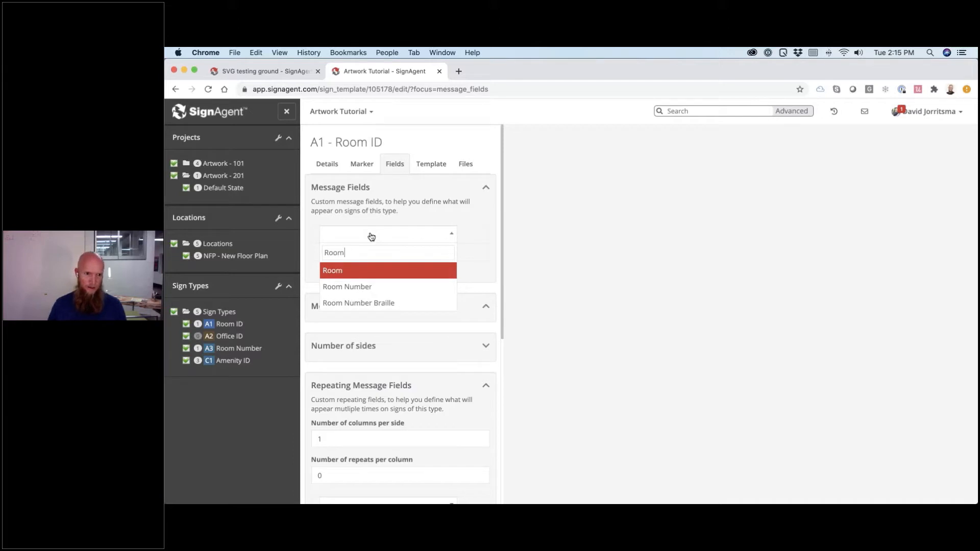
key("Down")
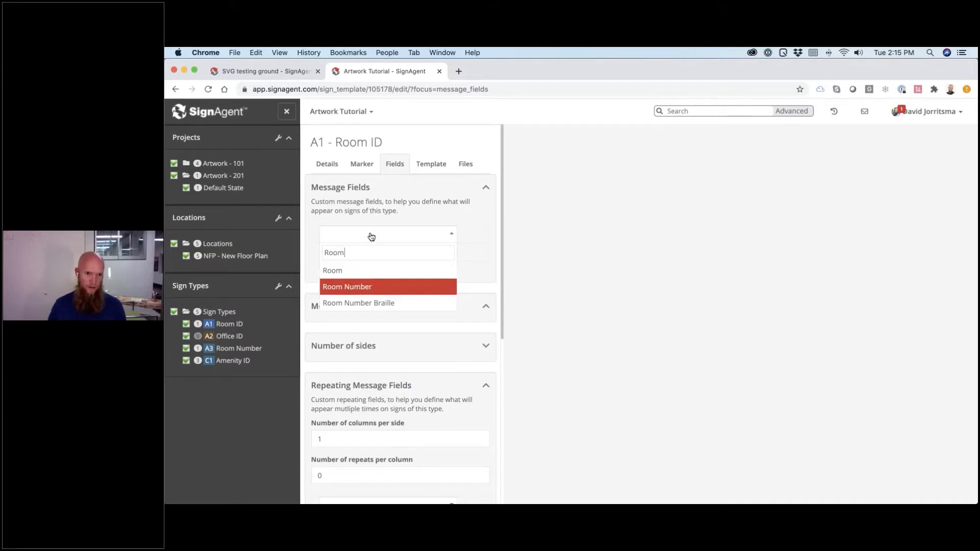
key("Return")
left_click(375, 253)
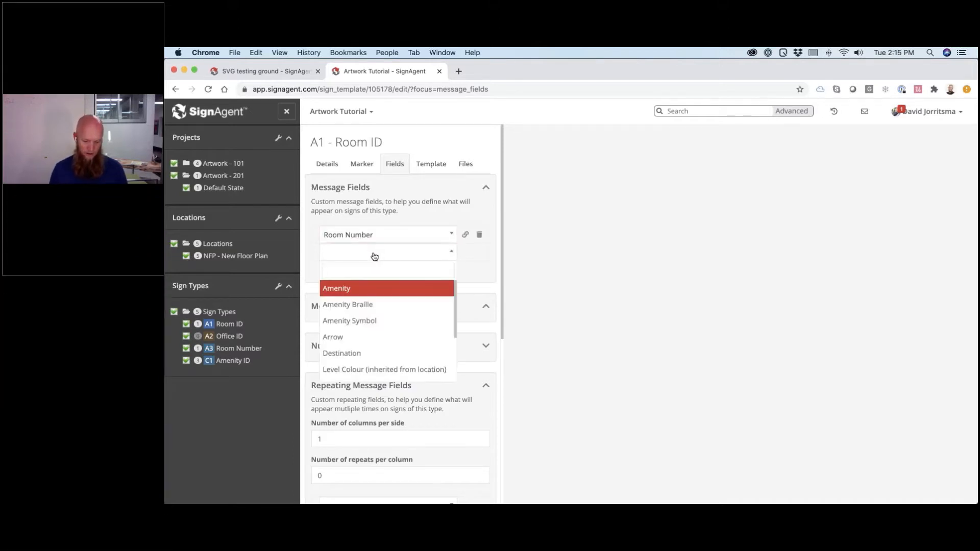
type("Room")
key("Down")
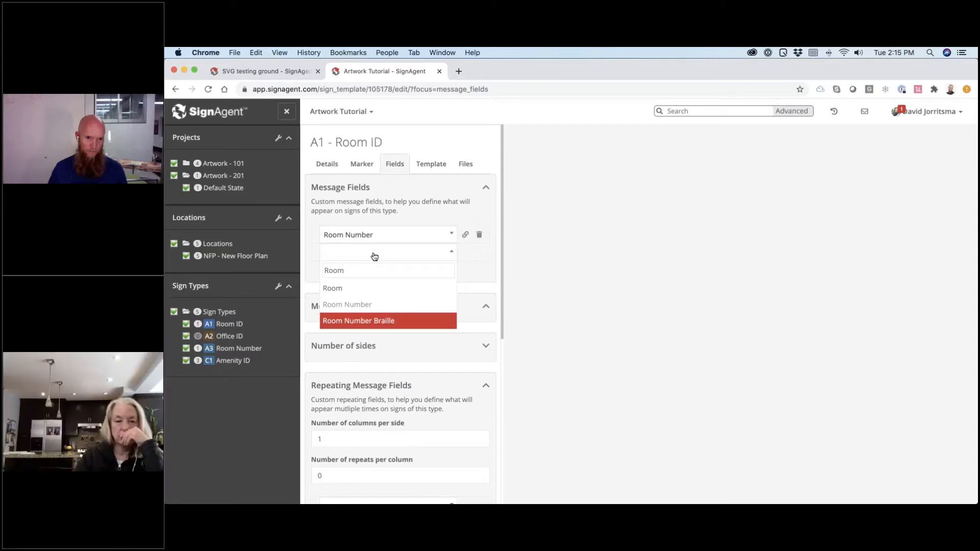
key("Return")
- Add Room Name as a new field and Level Colour as the fourth, then save
left_click(367, 270)
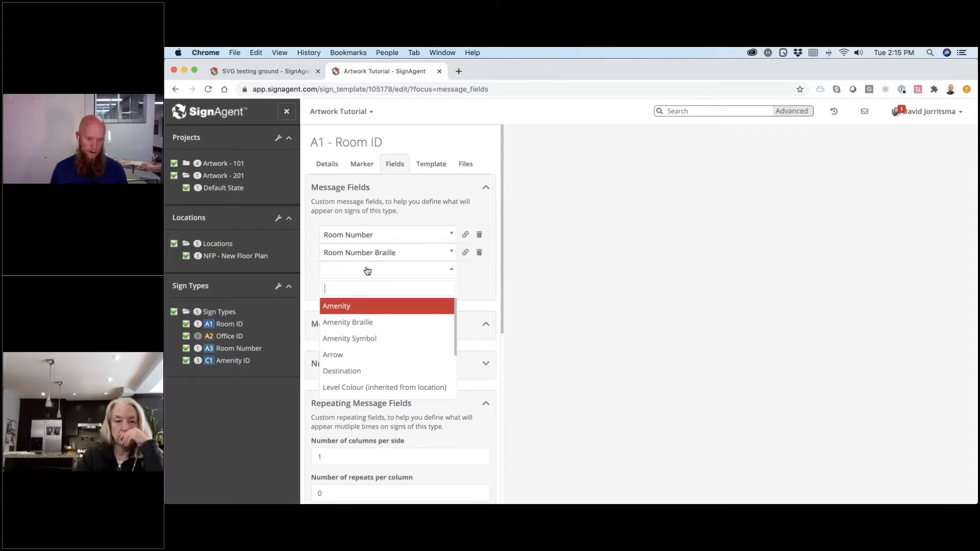
type("Room")
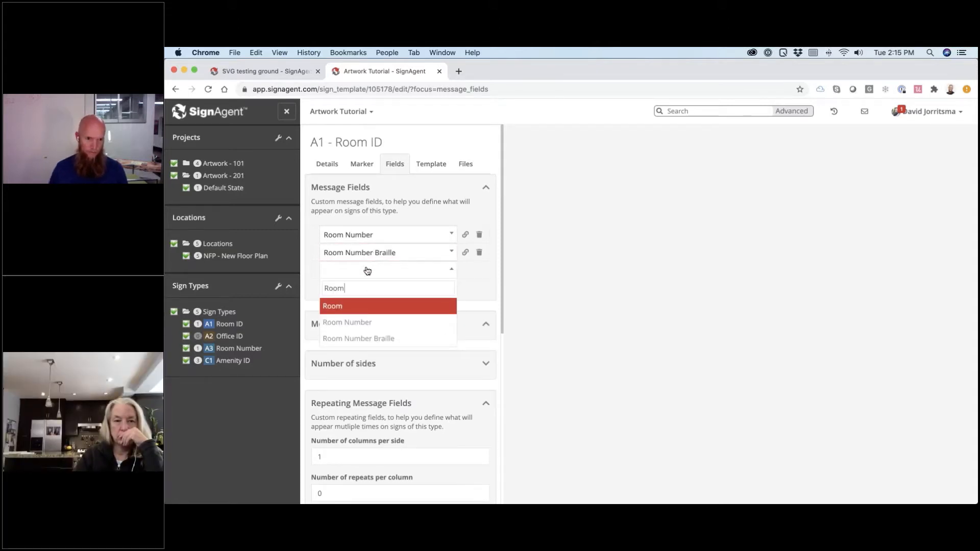
type(" Name")
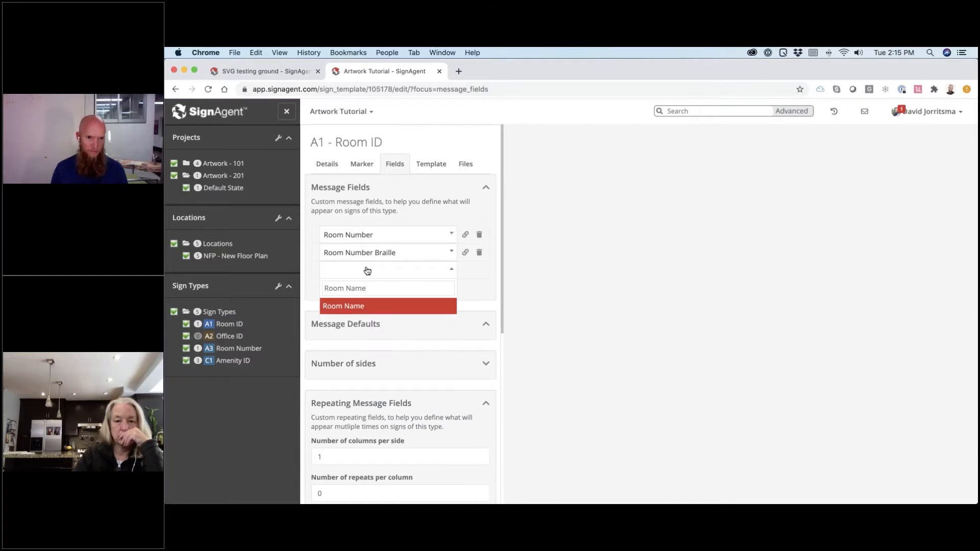
key("Return")
left_click(348, 289)
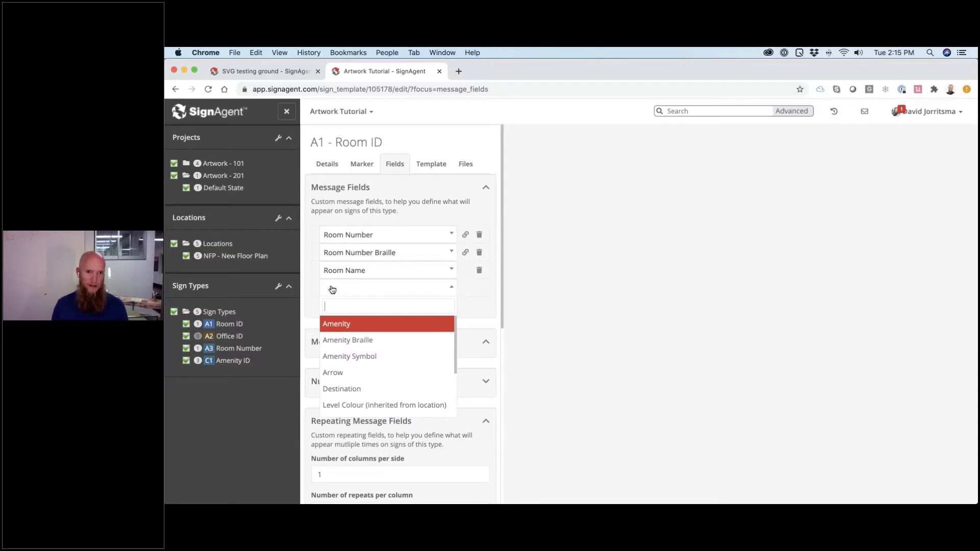
type("col")
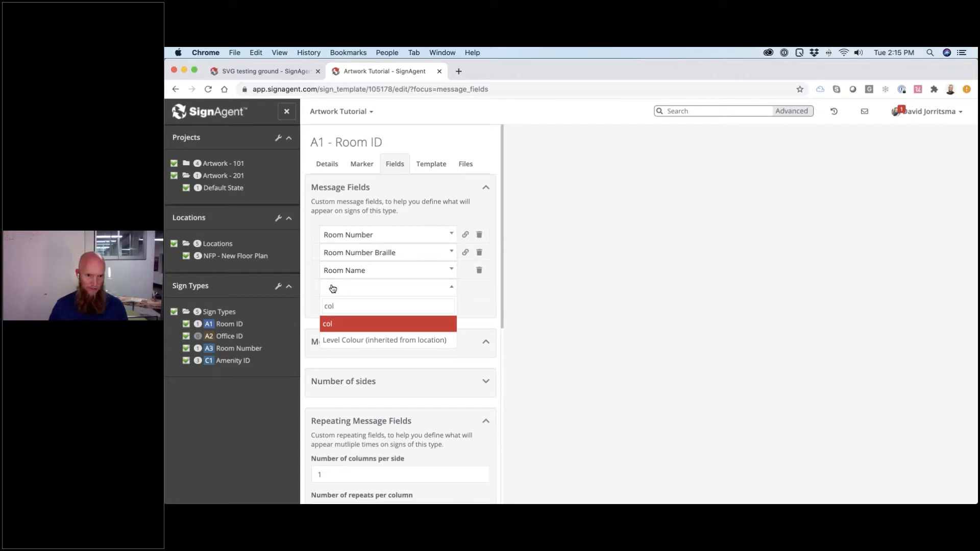
key("Down")
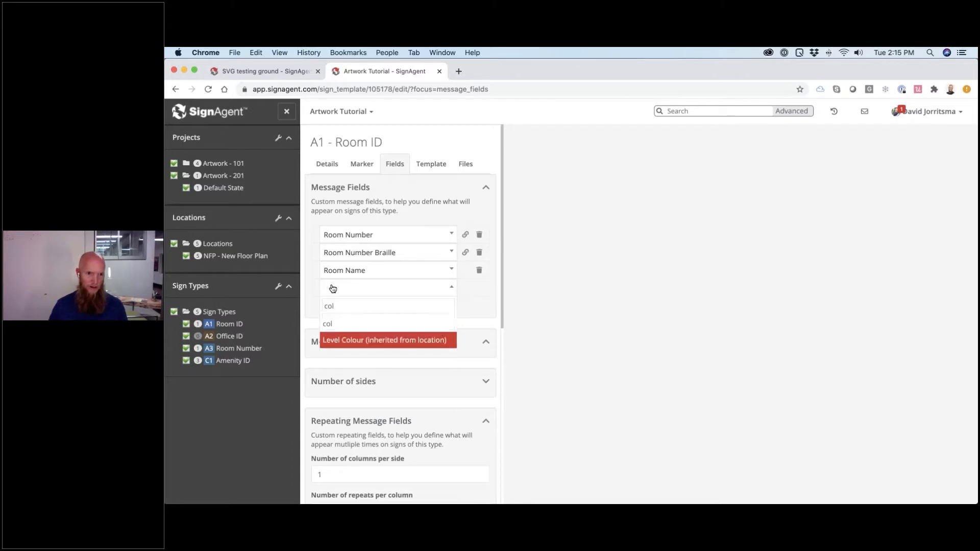
key("Return")
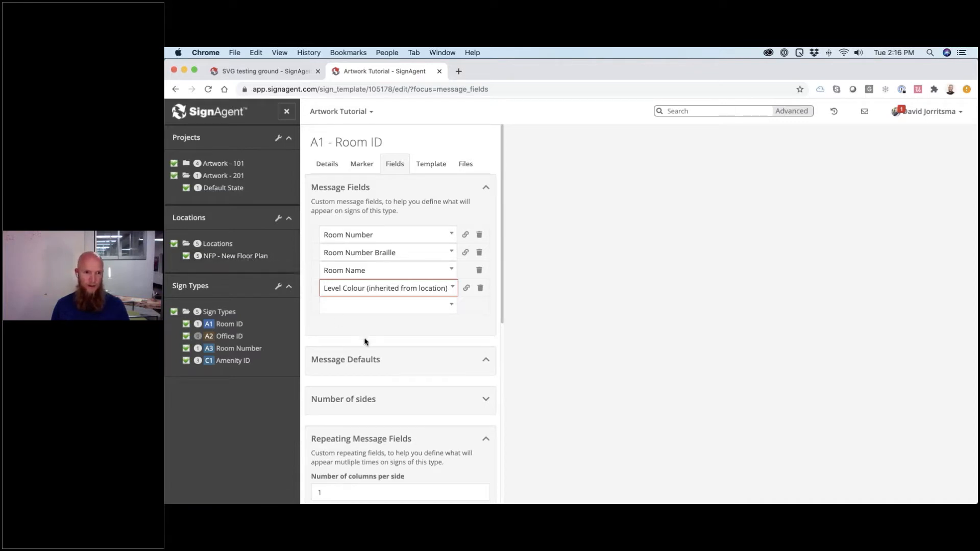
key("super+Tab")
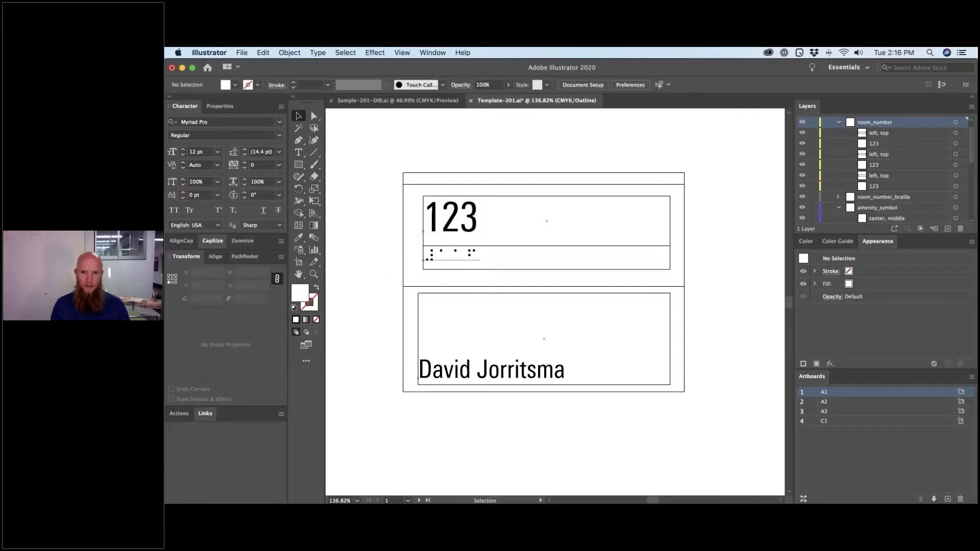
key("super+Tab")
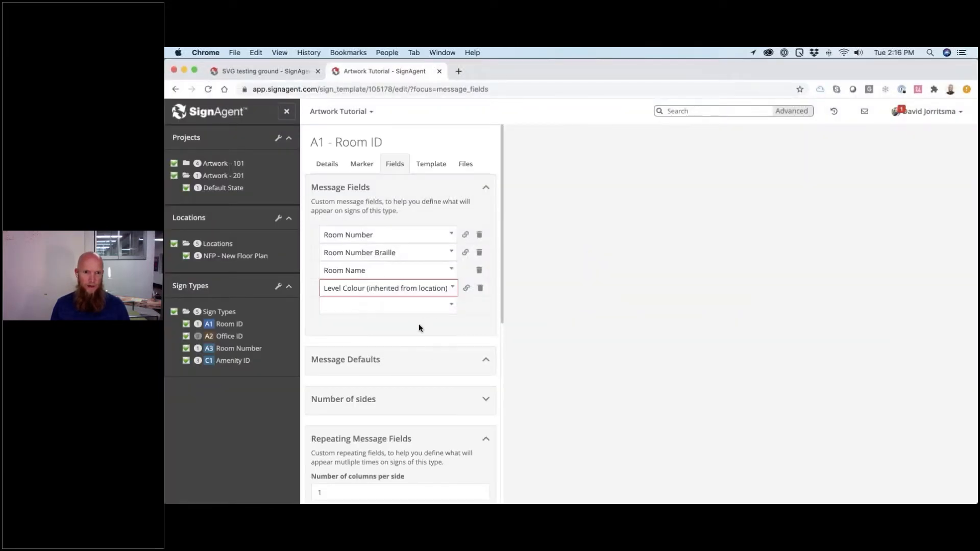
left_click(419, 324)
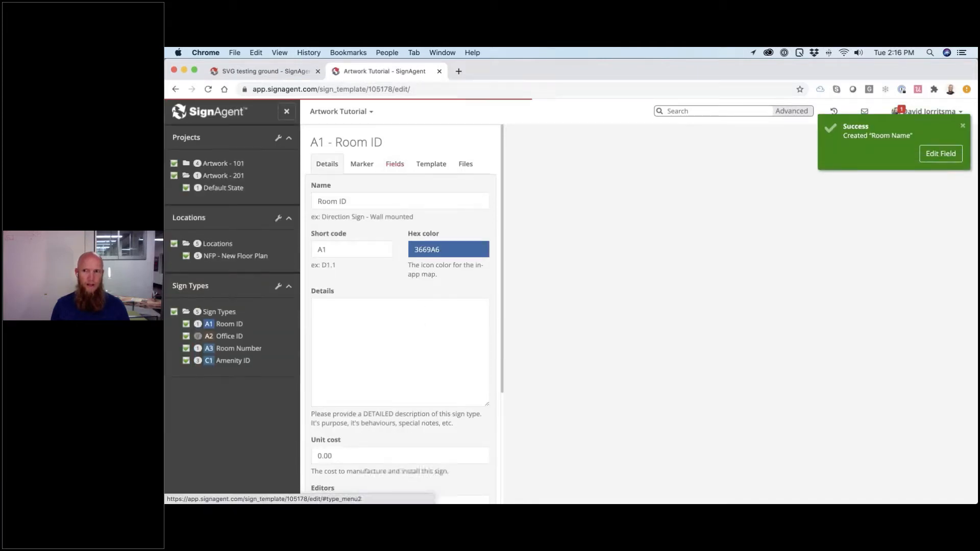
- Review the new Room Name field's settings, then return to the NFP - New Floor Plan map
left_click(940, 154)
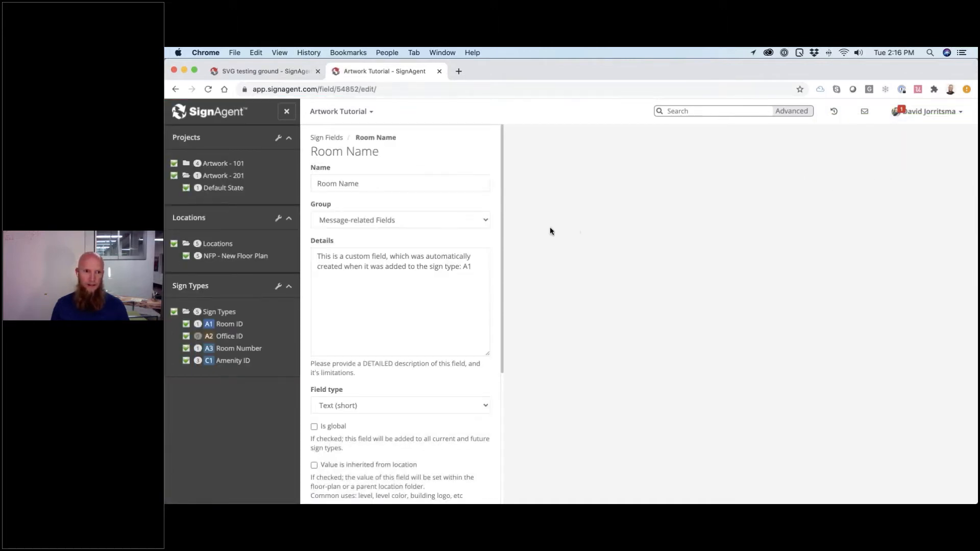
left_click(348, 113)
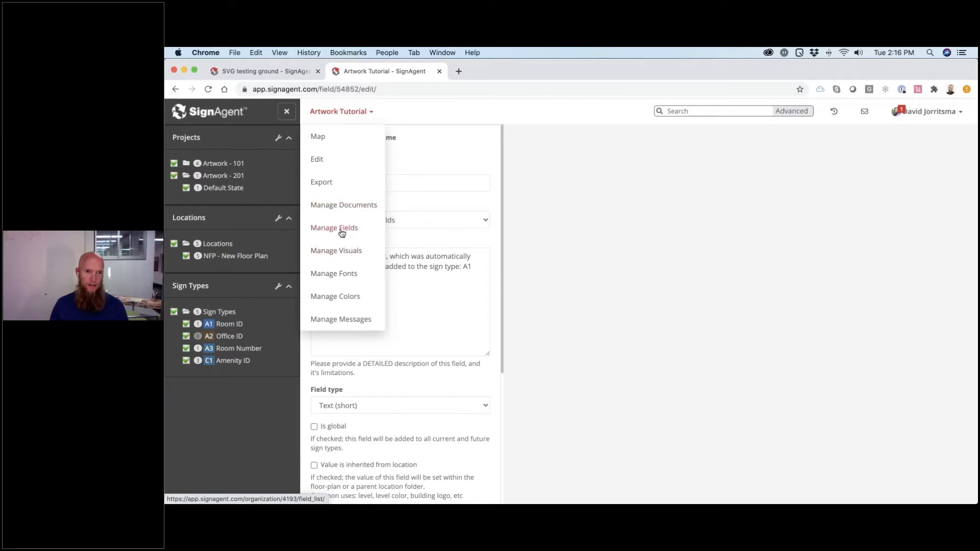
left_click(419, 234)
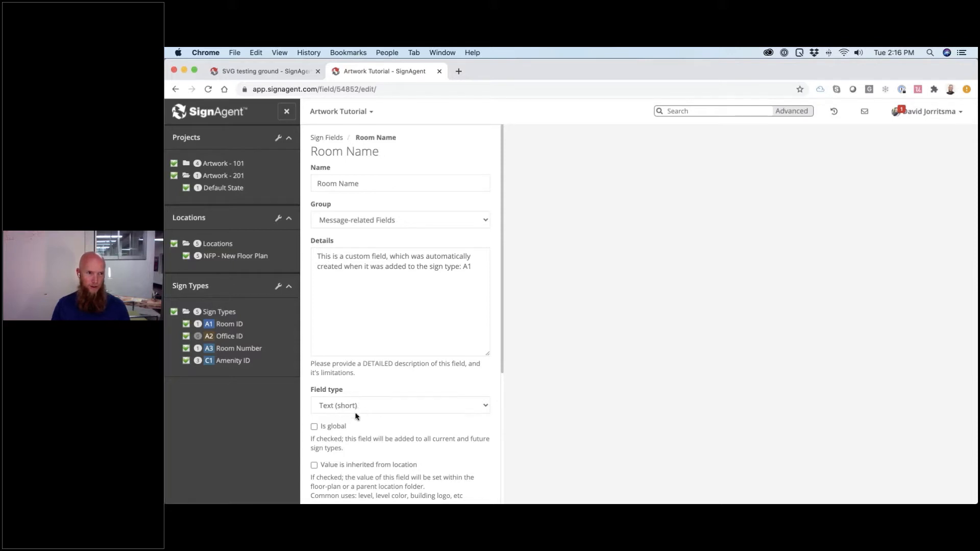
scroll(357, 421, "down", 1)
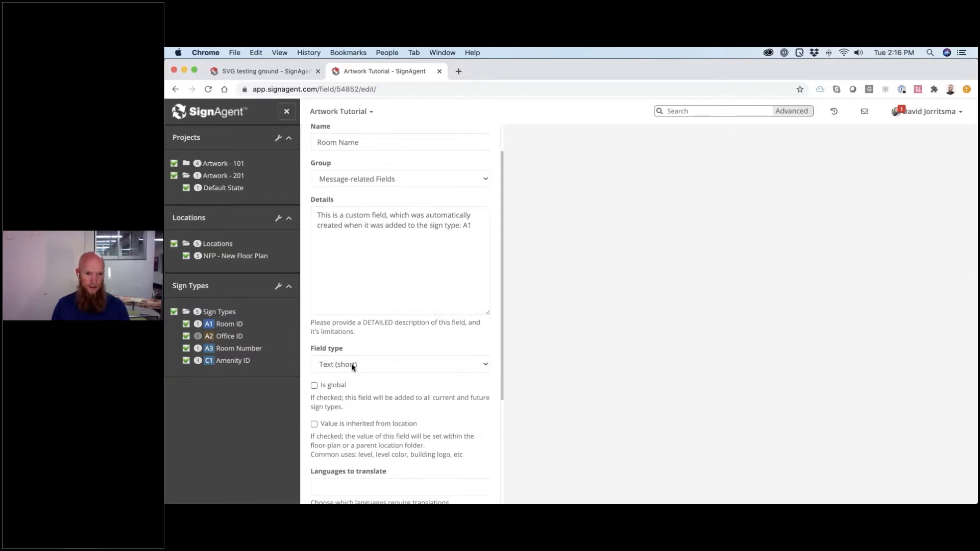
scroll(370, 388, "down", 3)
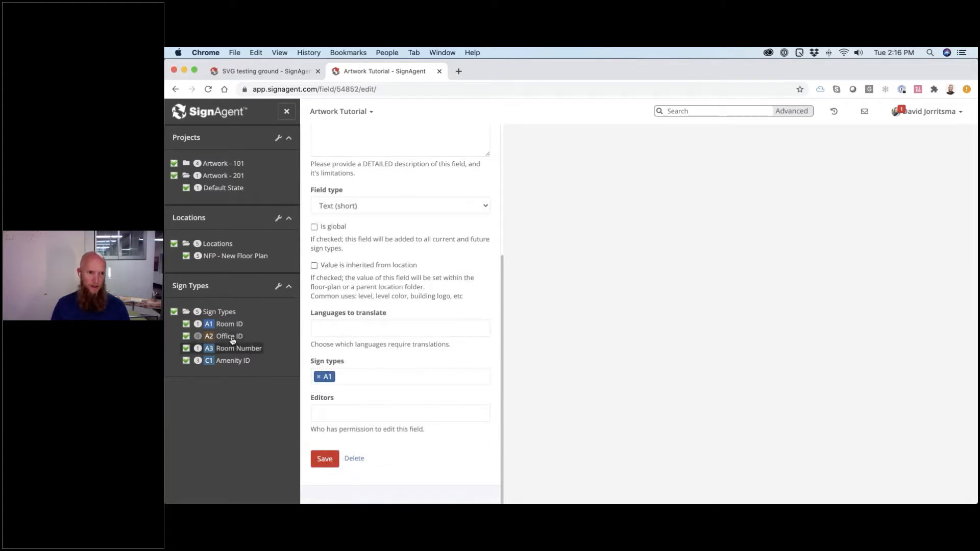
left_click(244, 260)
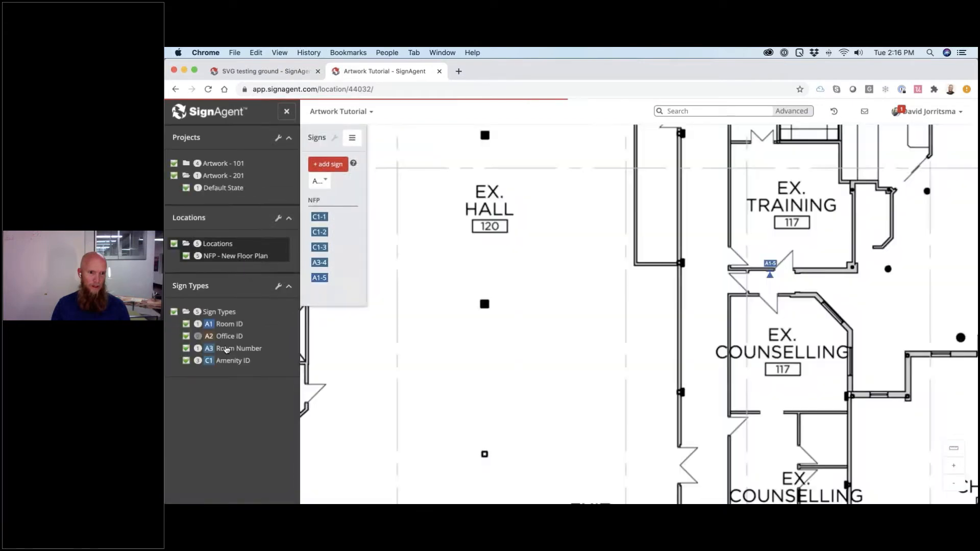
- Upload Template-201_A1.svg as the A1 - Room ID SVG template and reopen the New Floor Plan location
left_click(225, 325)
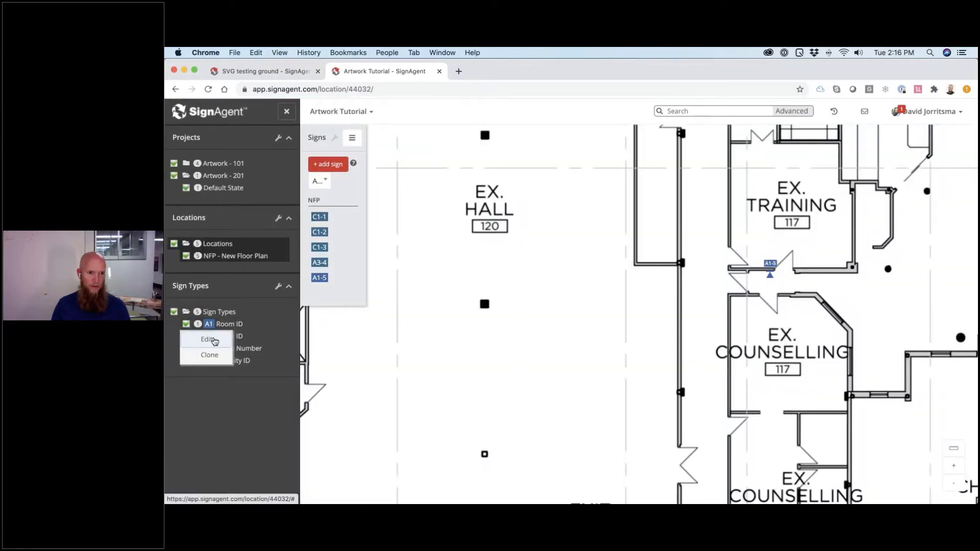
left_click(209, 340)
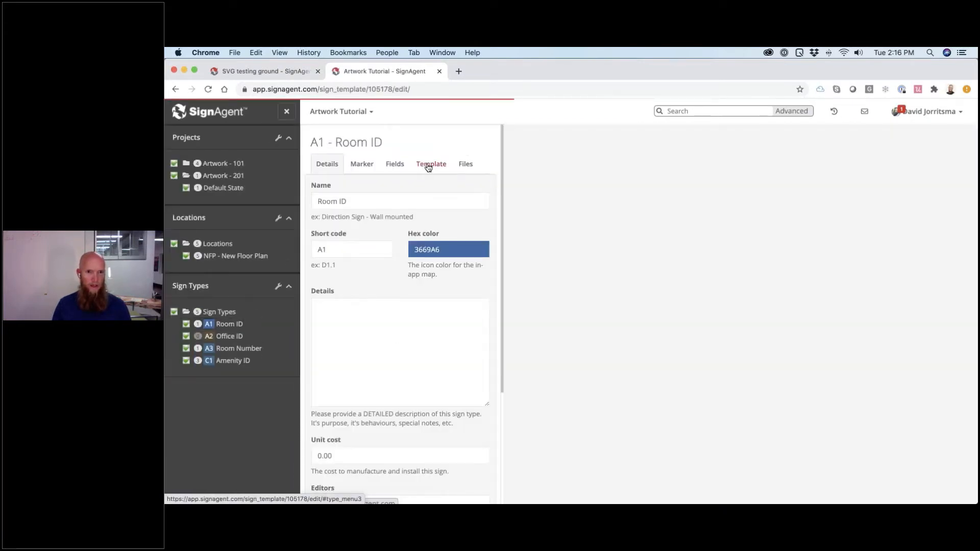
left_click(428, 165)
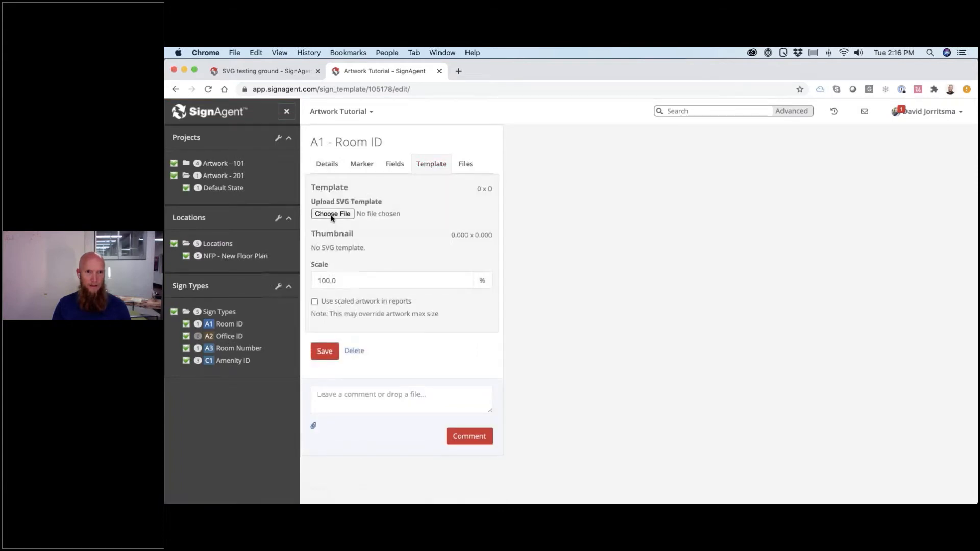
left_click(332, 215)
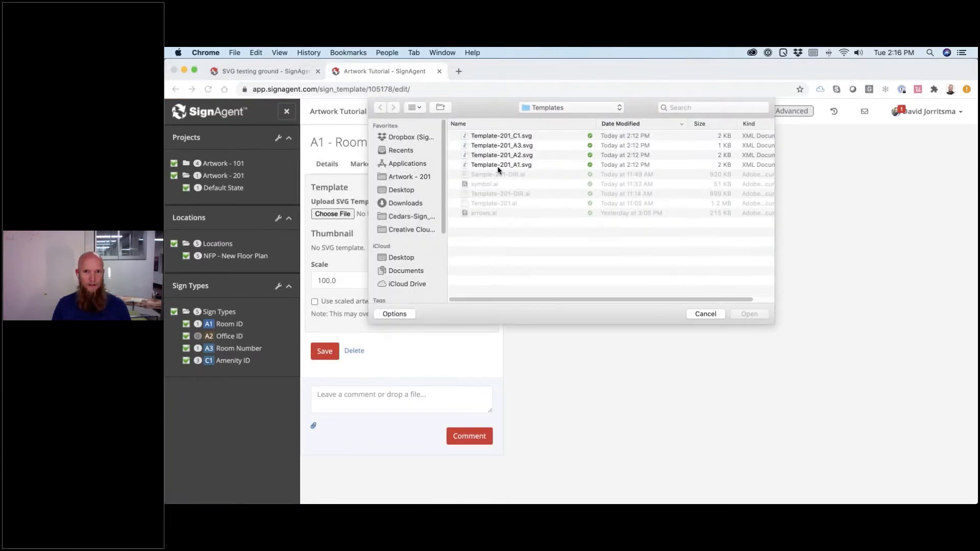
double_click(497, 165)
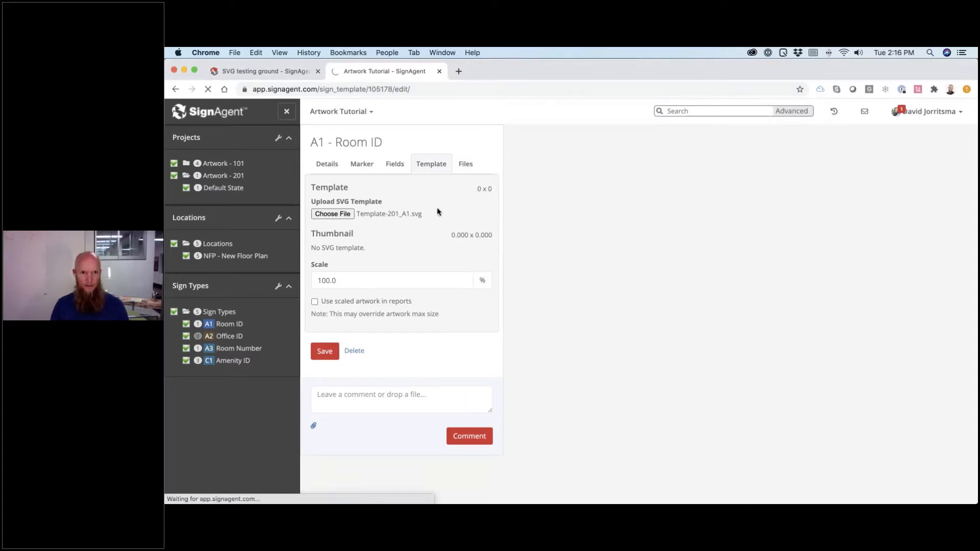
left_click(431, 163)
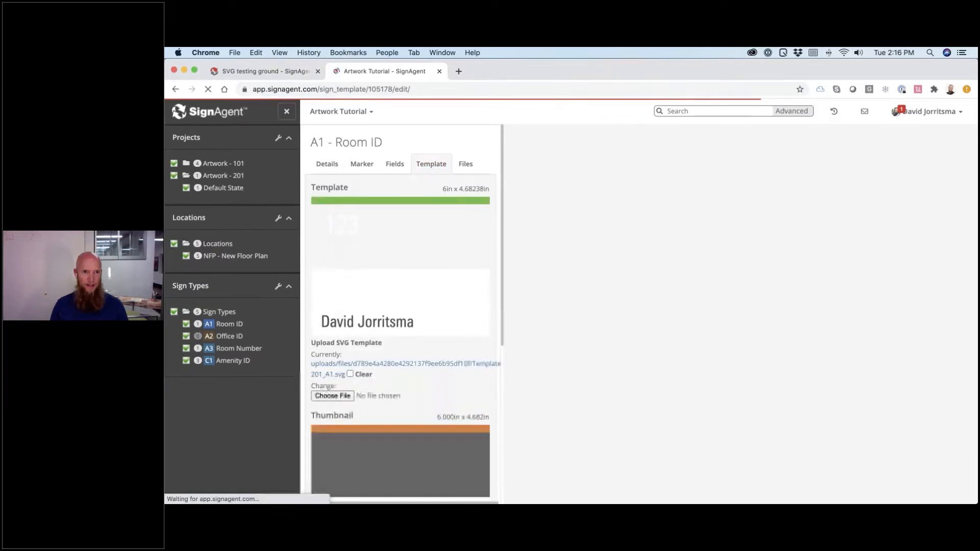
scroll(405, 256, "down", 5)
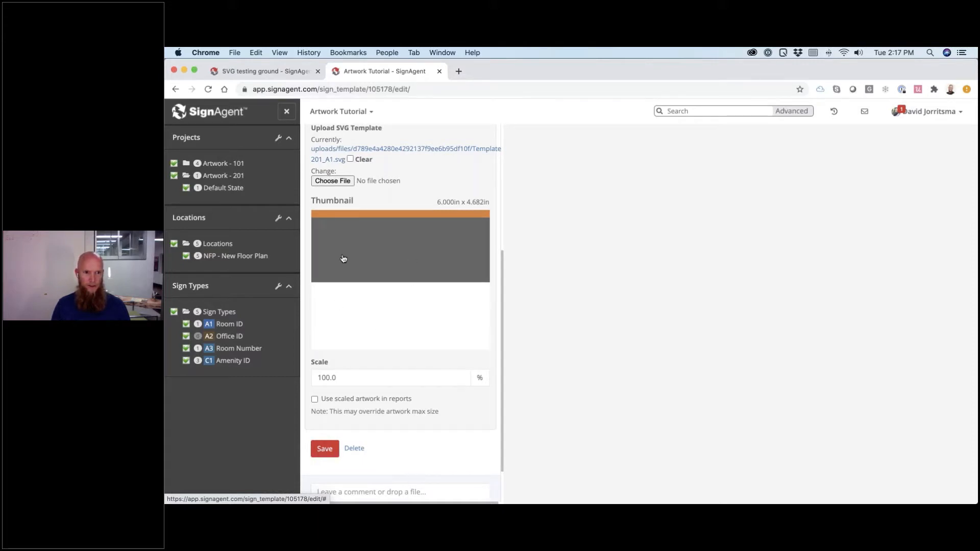
left_click(230, 260)
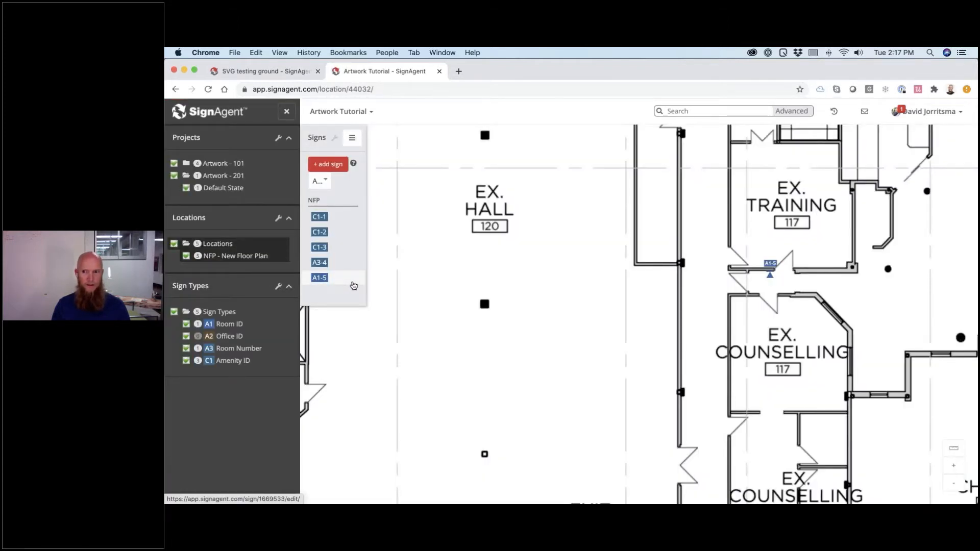
- Give sign A1-5 room number 117 and room name Training Room, and save
left_click(354, 285)
scroll(439, 340, "down", 5)
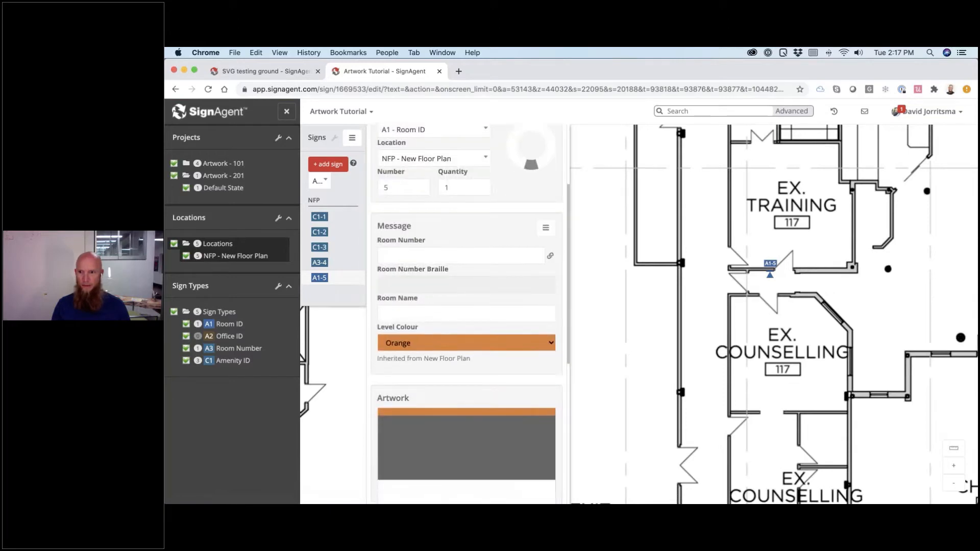
left_click(416, 256)
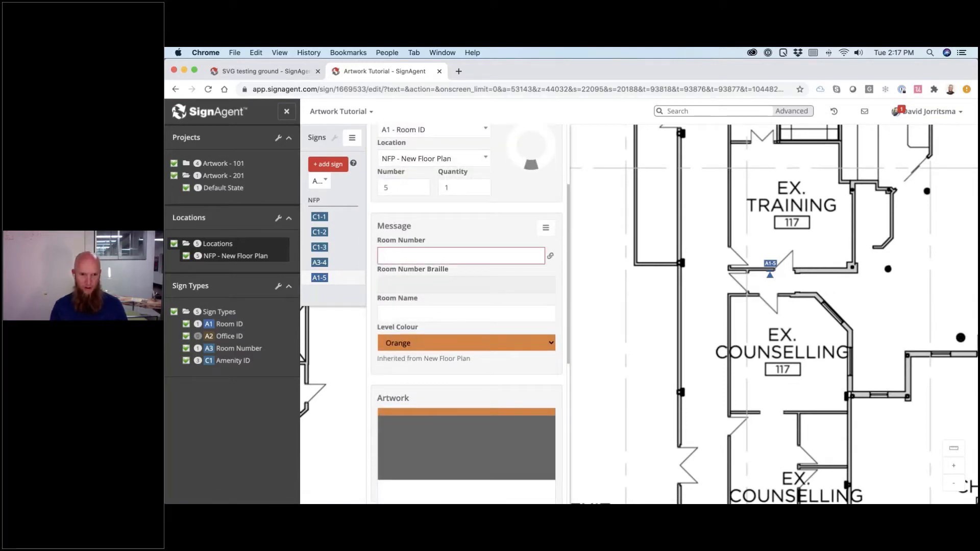
type("117")
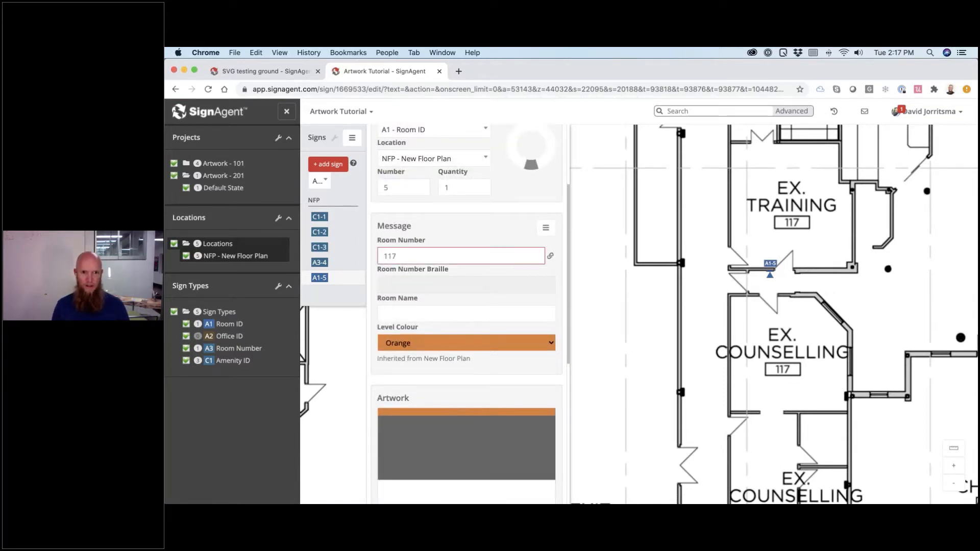
key("Tab")
key("Tab")
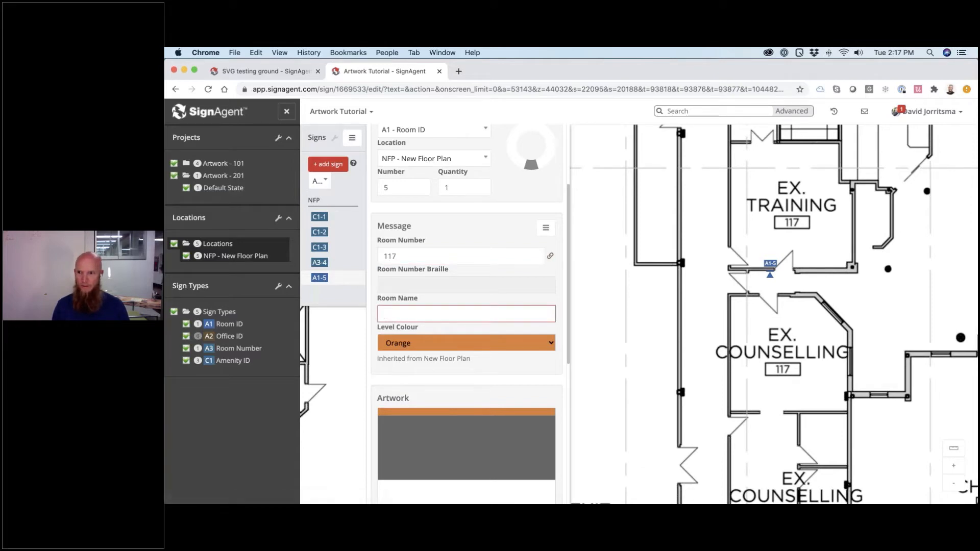
type("Training Room")
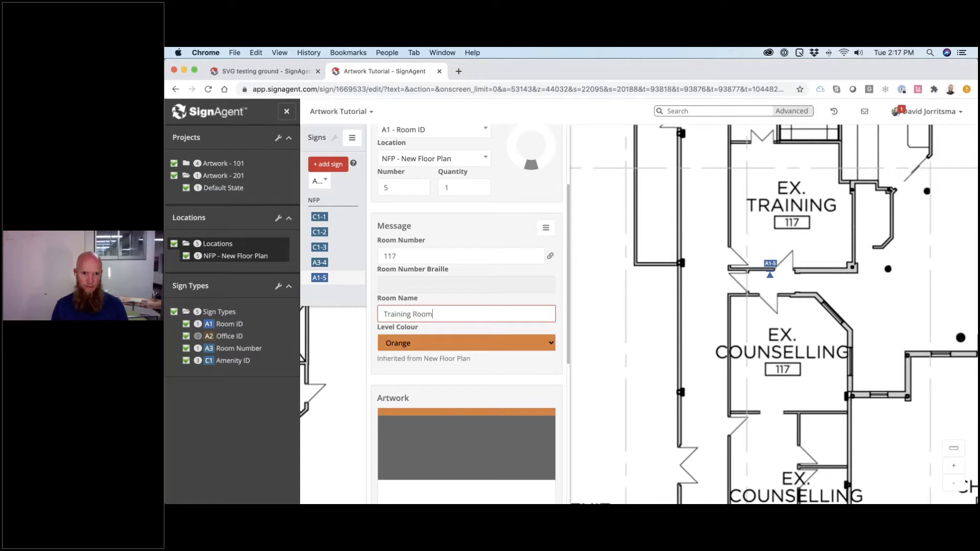
key("Return")
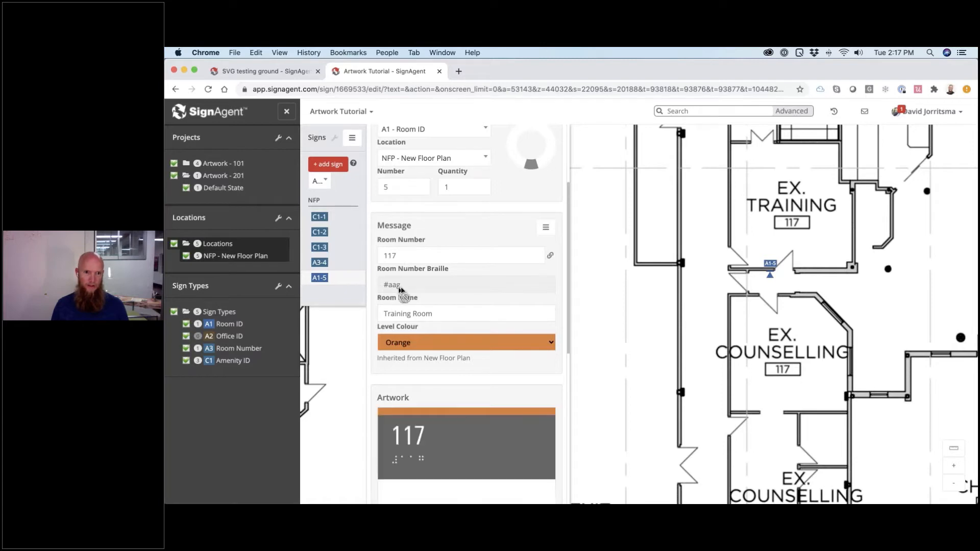
- Double the room name to 'Training Room Training Room' by copying and pasting it, and save
scroll(463, 369, "down", 3)
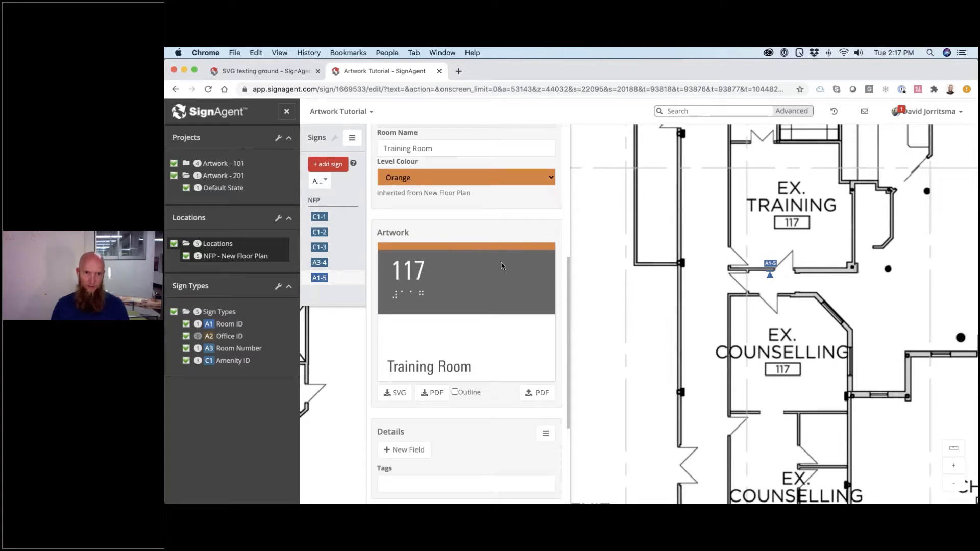
scroll(502, 266, "up", 3)
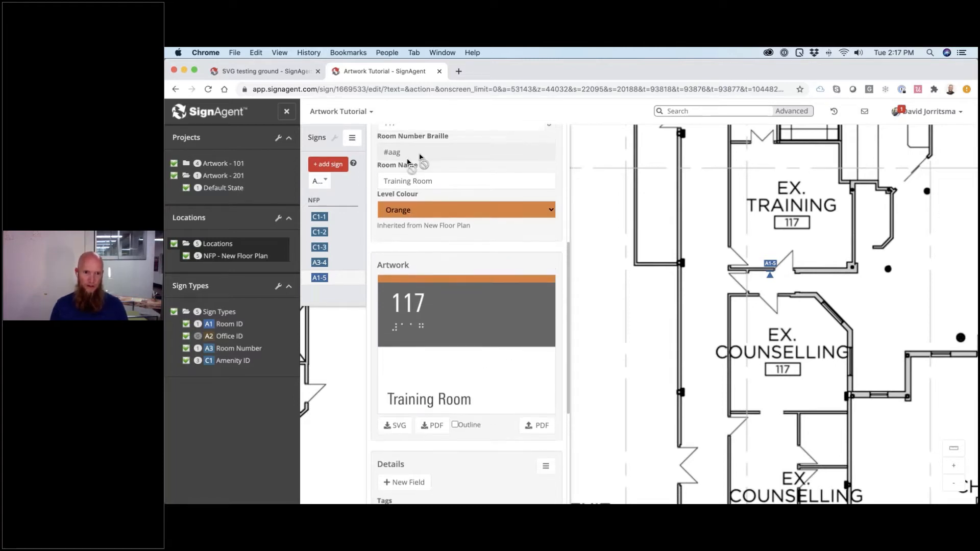
left_click(443, 181)
key("super+a")
key("super+c")
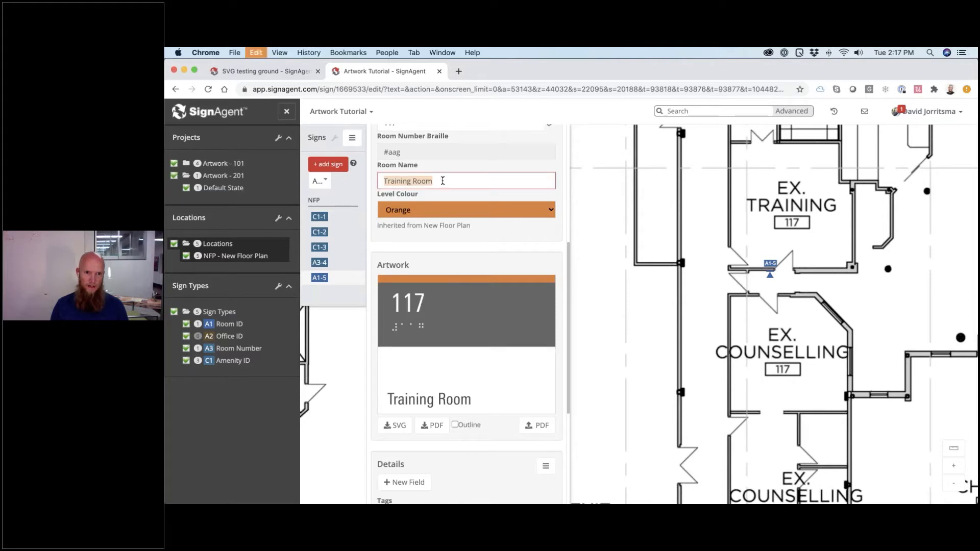
left_click(445, 181)
key("super+v")
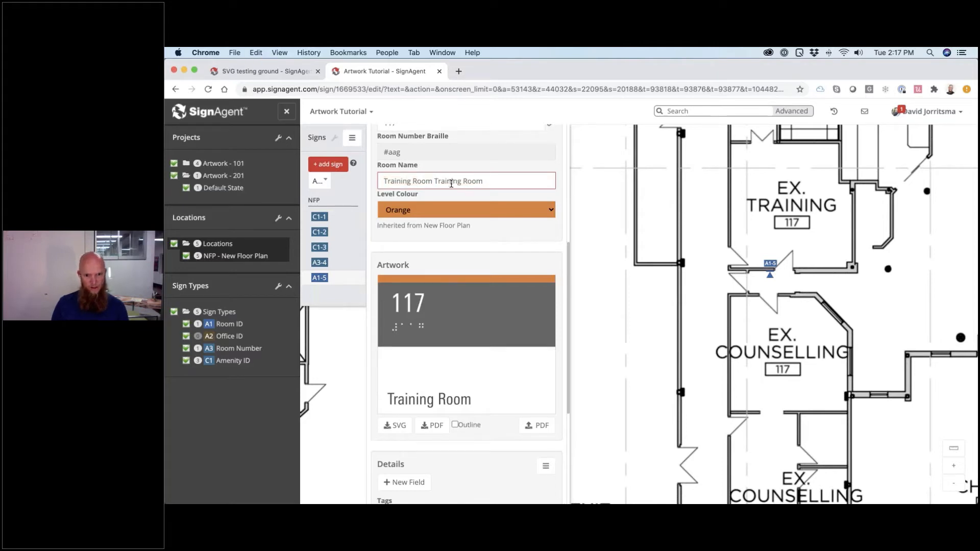
key("Return")
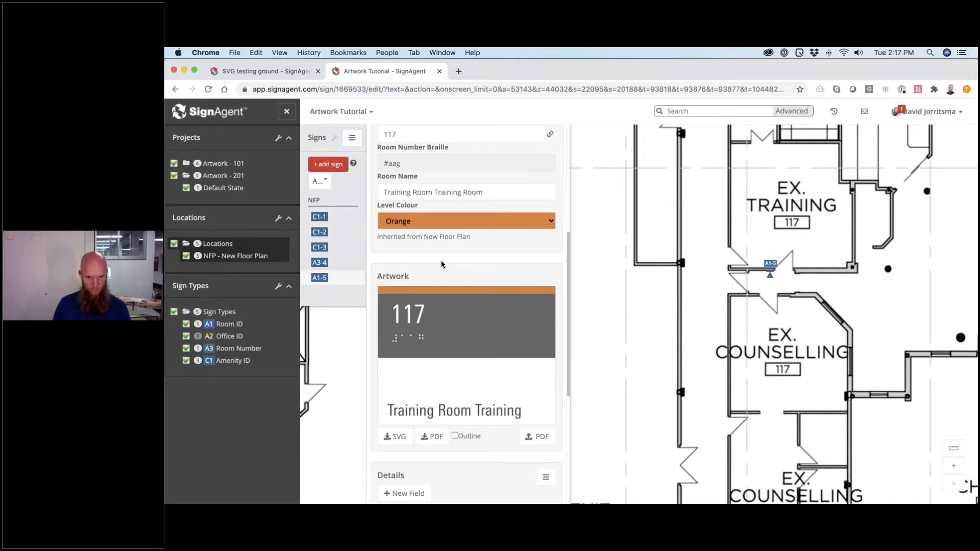
key("super+Tab")
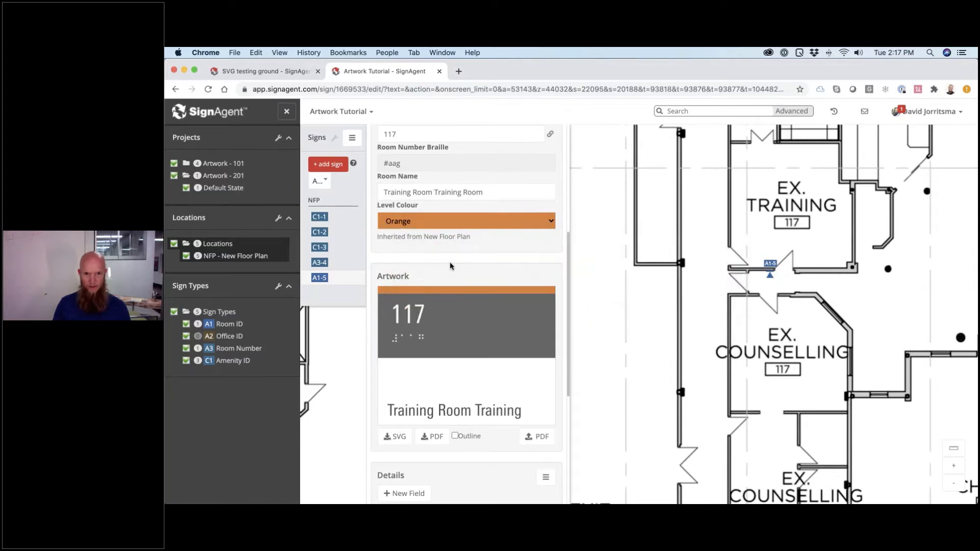
key("super+Tab")
- In Illustrator, rename the room_name text layer from 'top, left' to 'bottom, left, leading: 62pt'
left_click(498, 263)
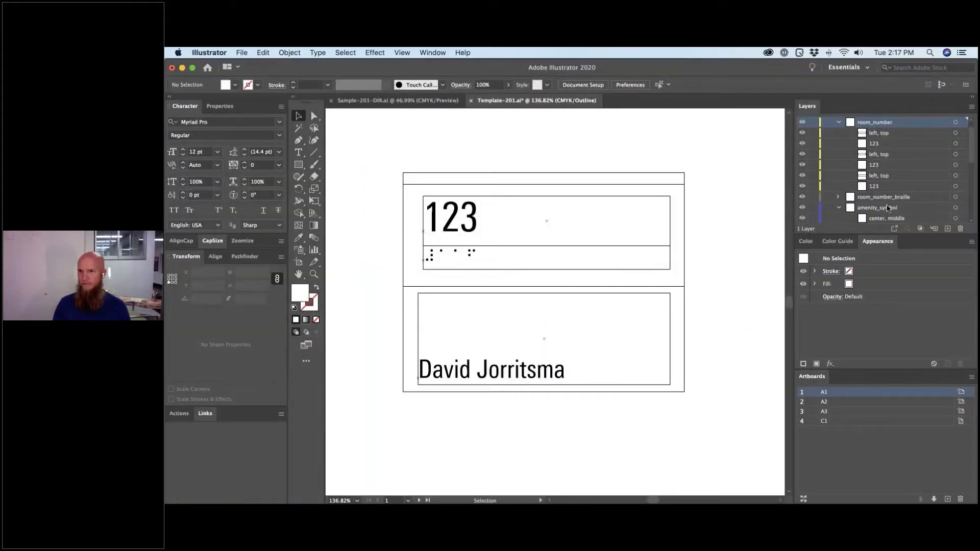
scroll(888, 208, "down", 5)
scroll(888, 207, "up", 1)
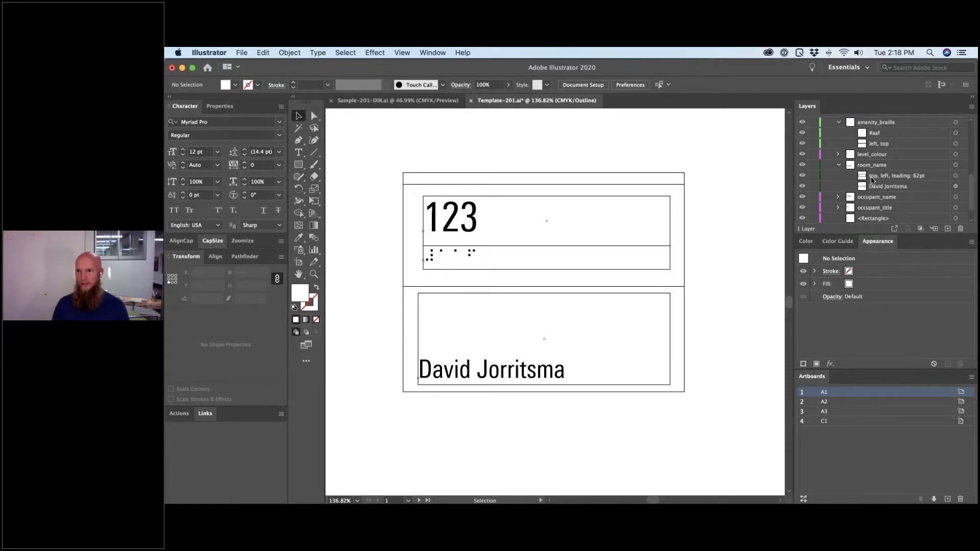
double_click(873, 176)
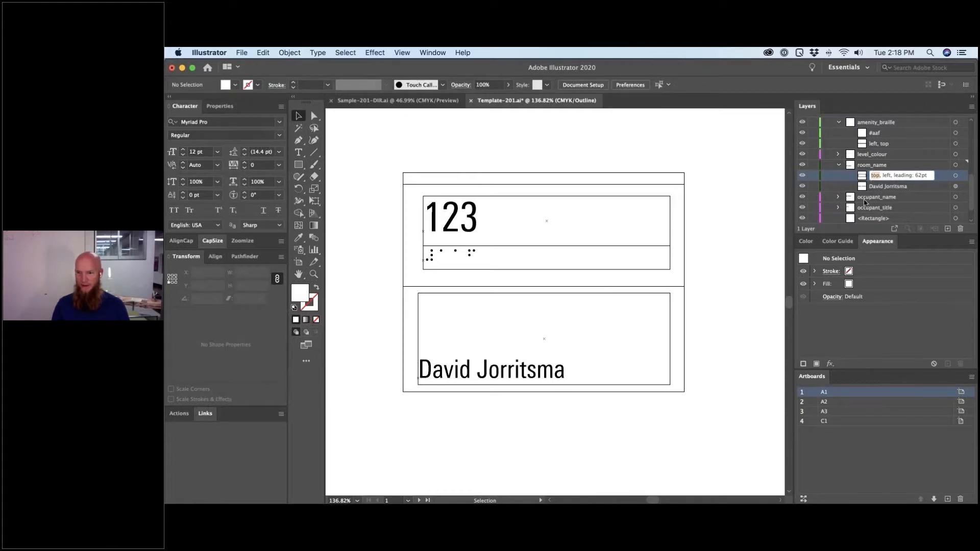
type("bottom")
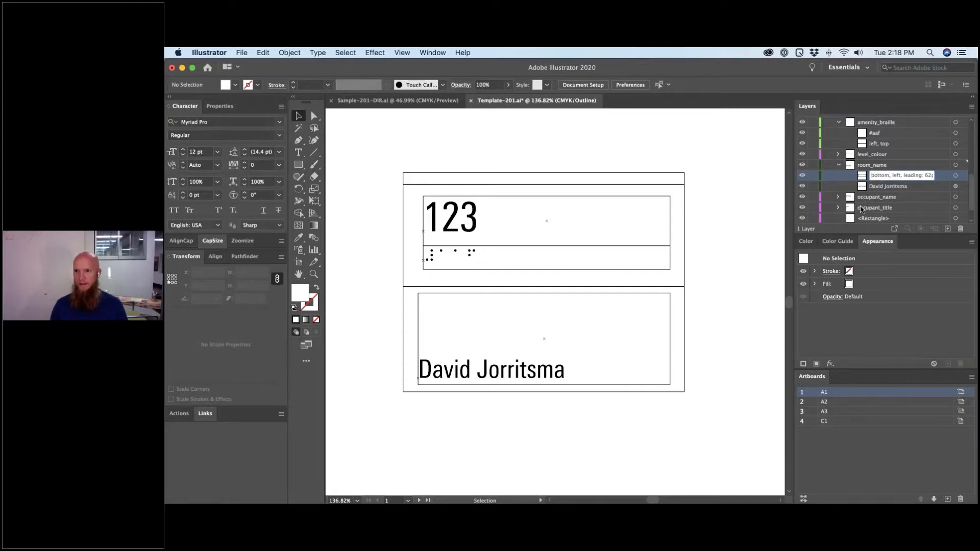
key("Return")
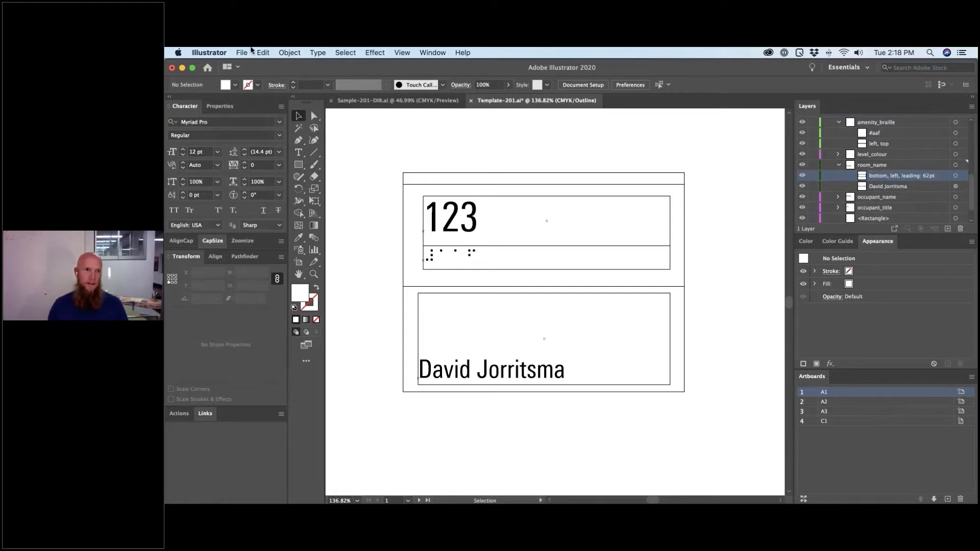
- Export the template as SVG with Use Artboards, replacing the four Template-201 artboard files
left_click(242, 53)
mouse_move(259, 228)
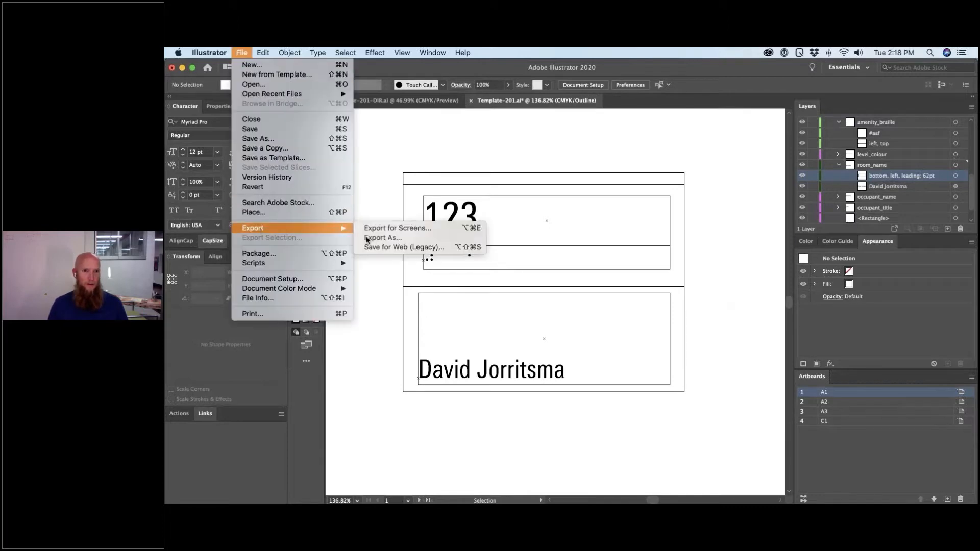
left_click(393, 238)
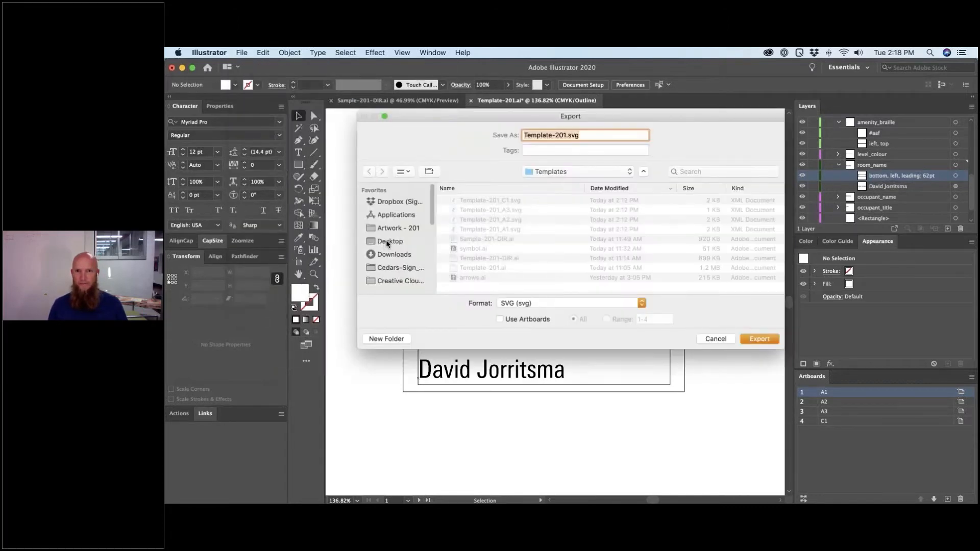
left_click(527, 320)
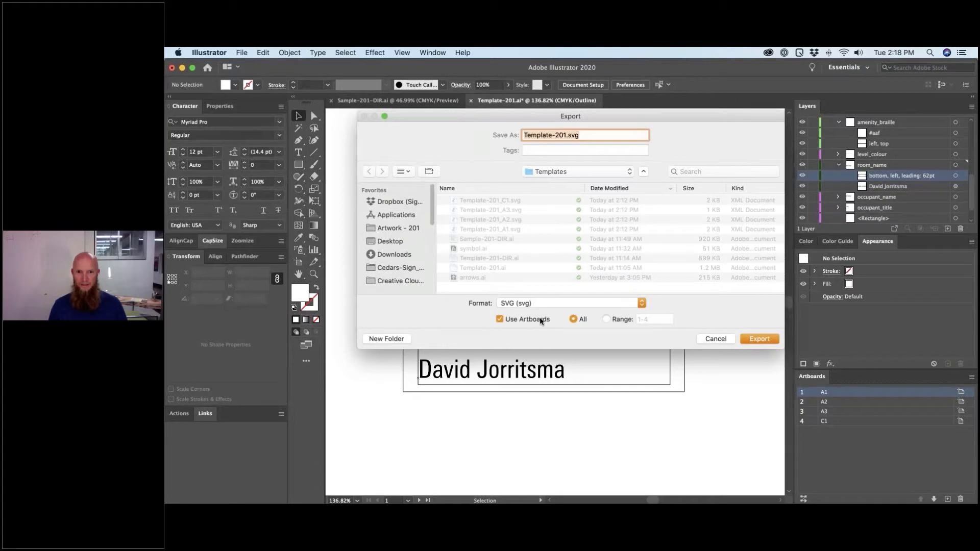
left_click(758, 339)
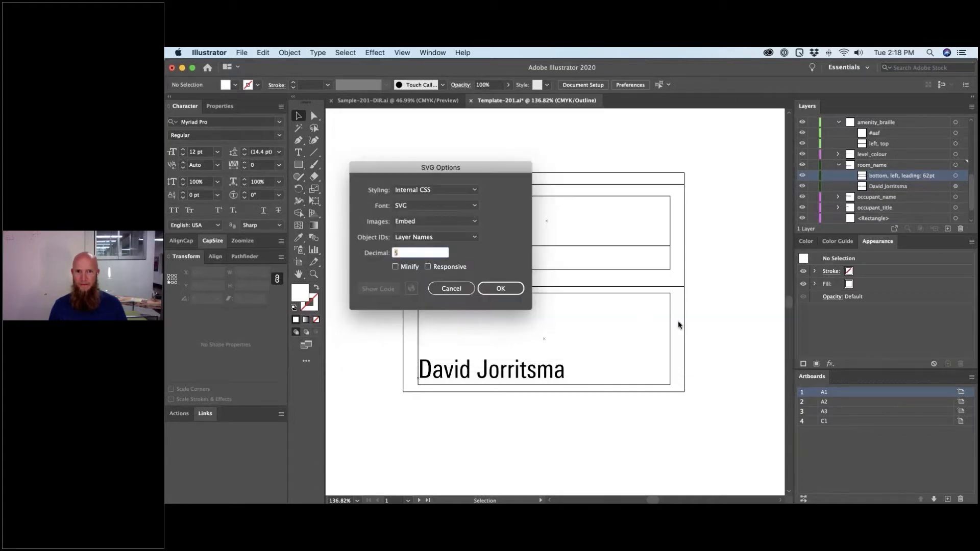
left_click(510, 288)
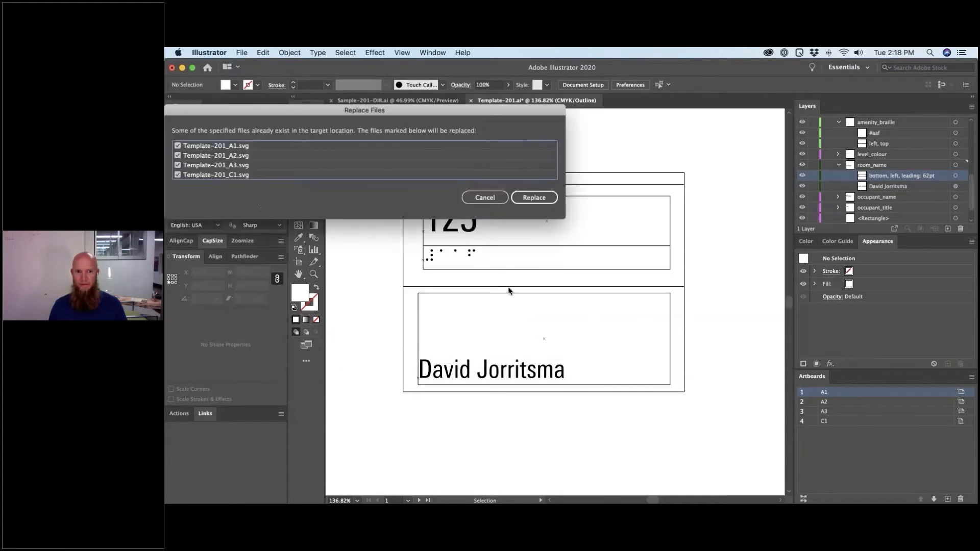
left_click(535, 199)
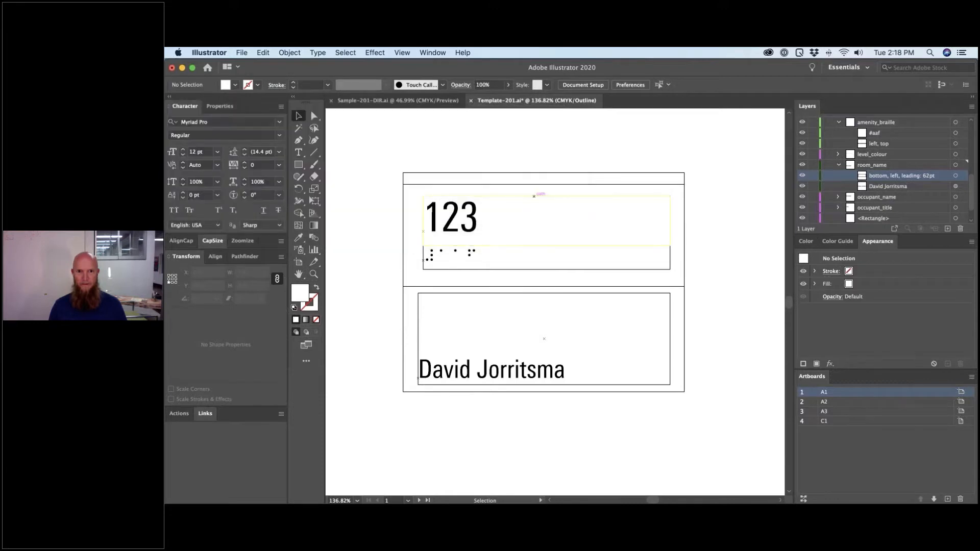
key("super+Tab")
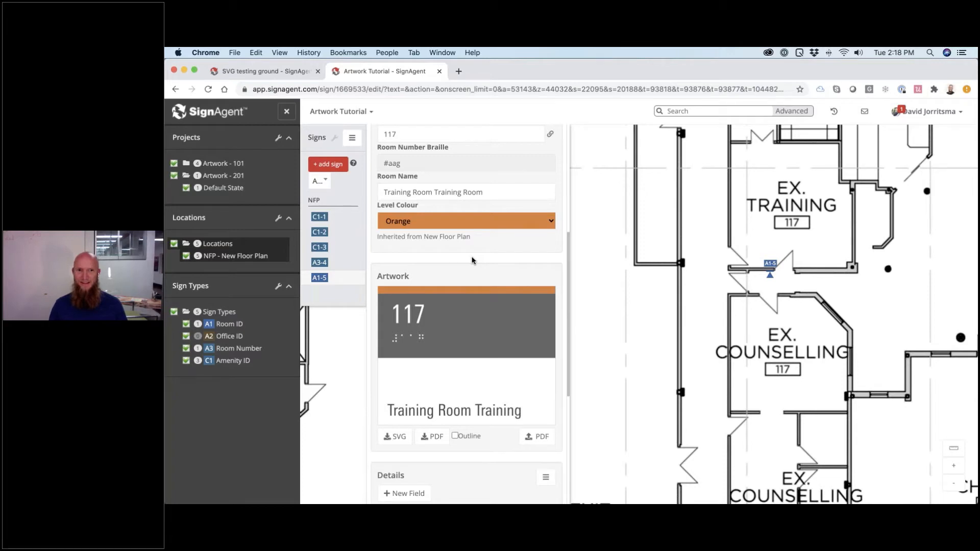
- Scroll through sign A1-5's panel to review its history, then return to Illustrator
scroll(471, 262, "down", 3)
scroll(472, 261, "down", 3)
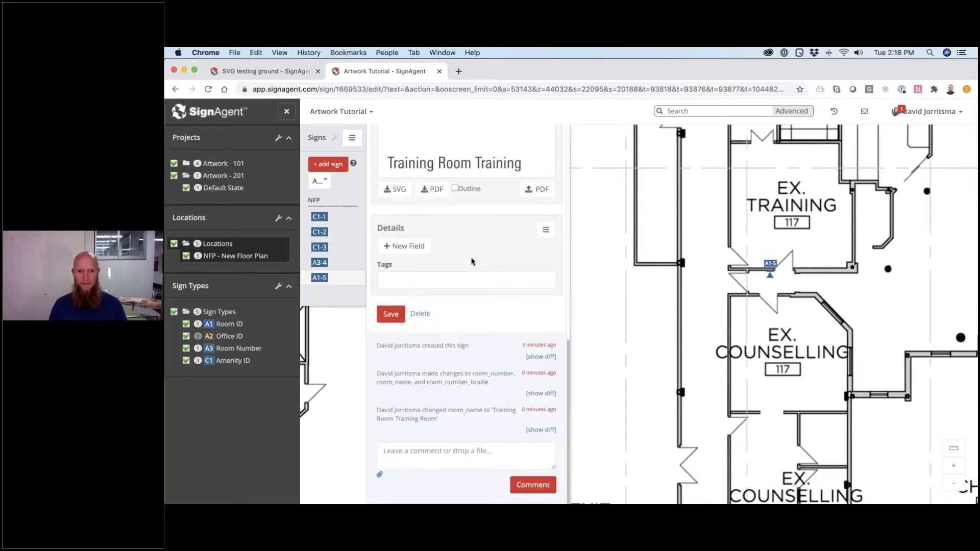
scroll(472, 262, "up", 6)
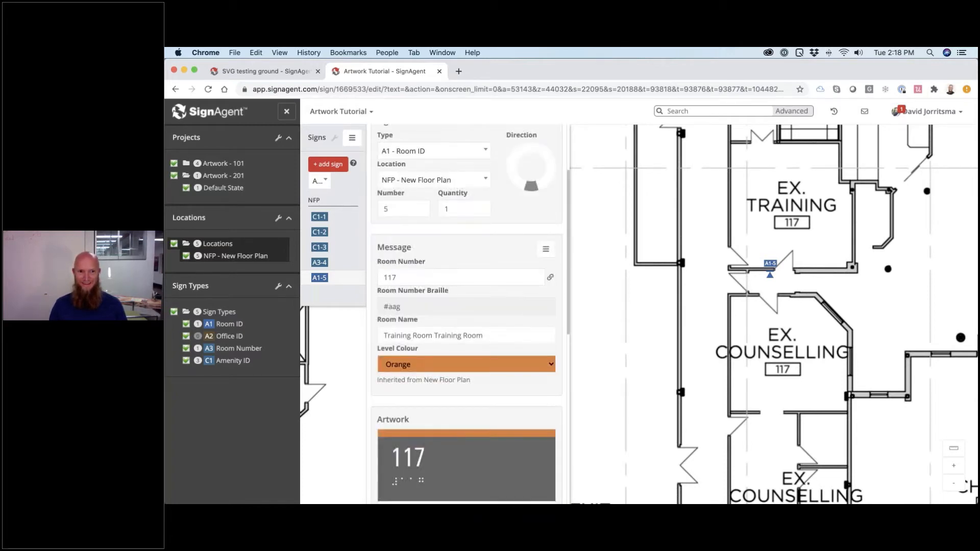
scroll(469, 261, "up", 1)
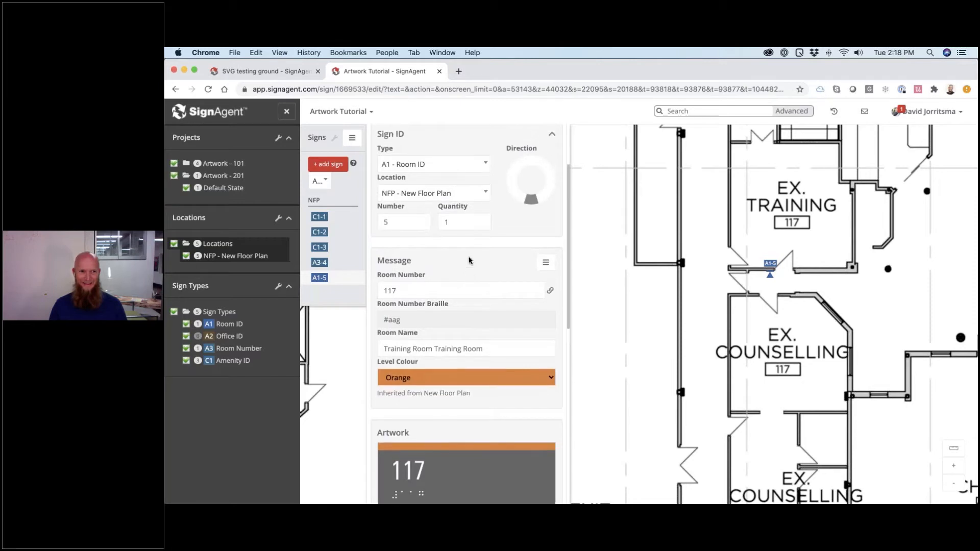
scroll(470, 261, "down", 2)
scroll(469, 258, "up", 2)
key("super+Tab")
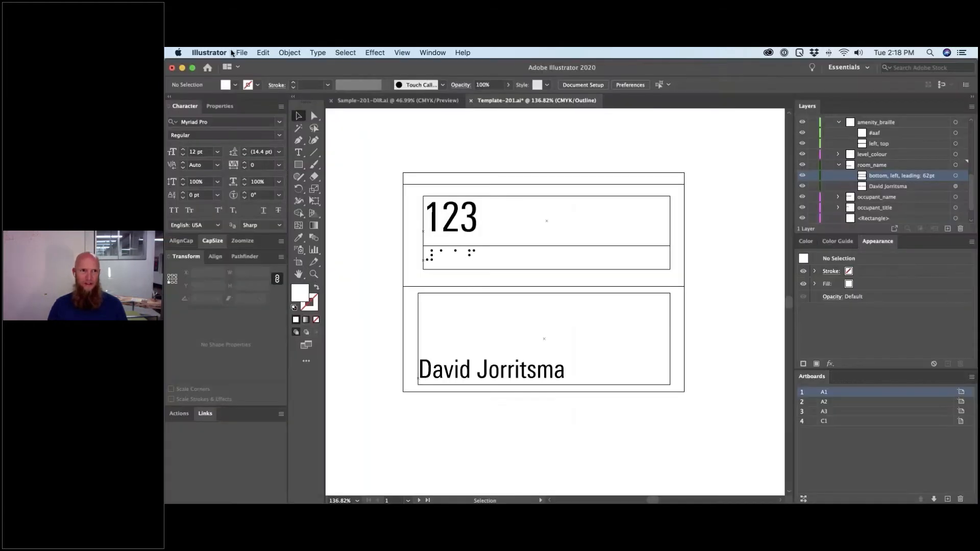
- Re-export every artboard as a separate SVG with Use Artboards, replacing the four Template-201 files
left_click(241, 53)
mouse_move(316, 227)
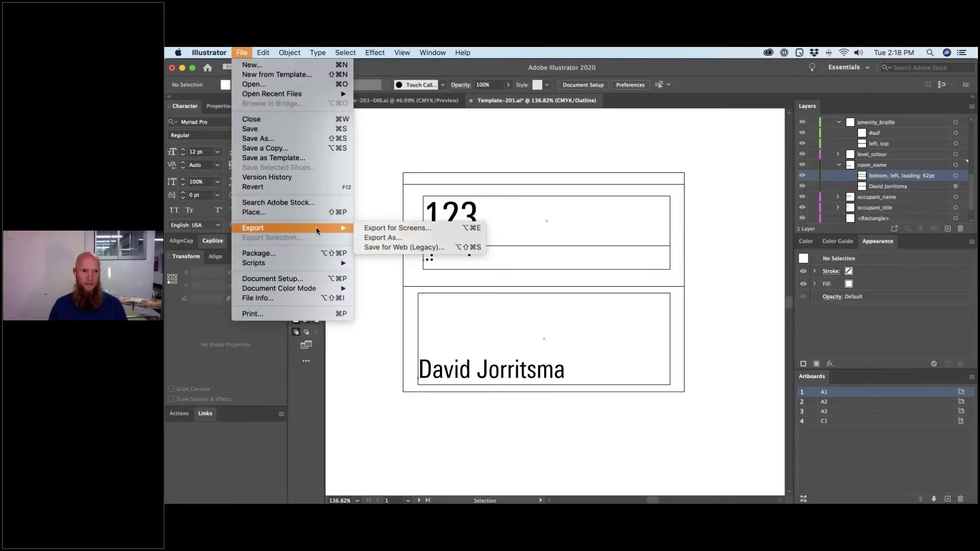
left_click(383, 238)
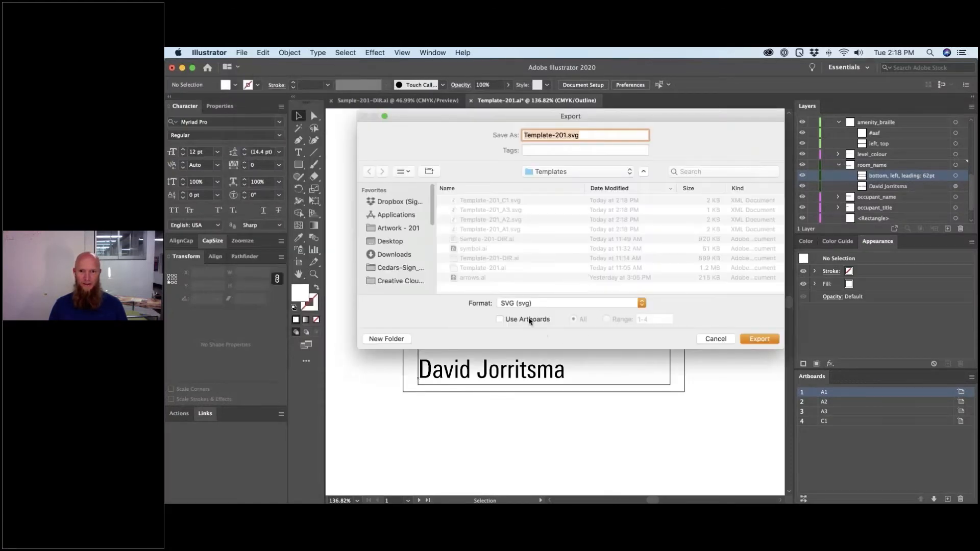
left_click(530, 320)
left_click(760, 339)
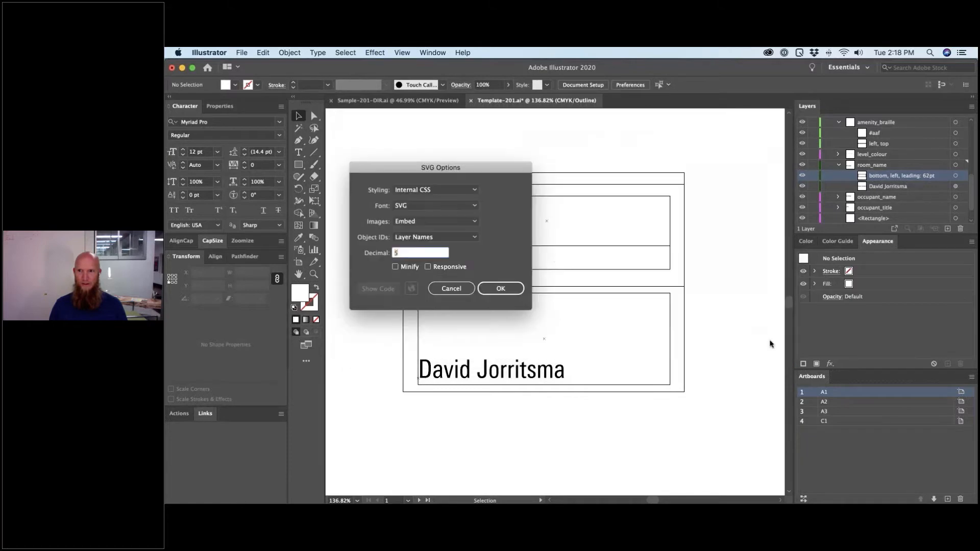
left_click(500, 288)
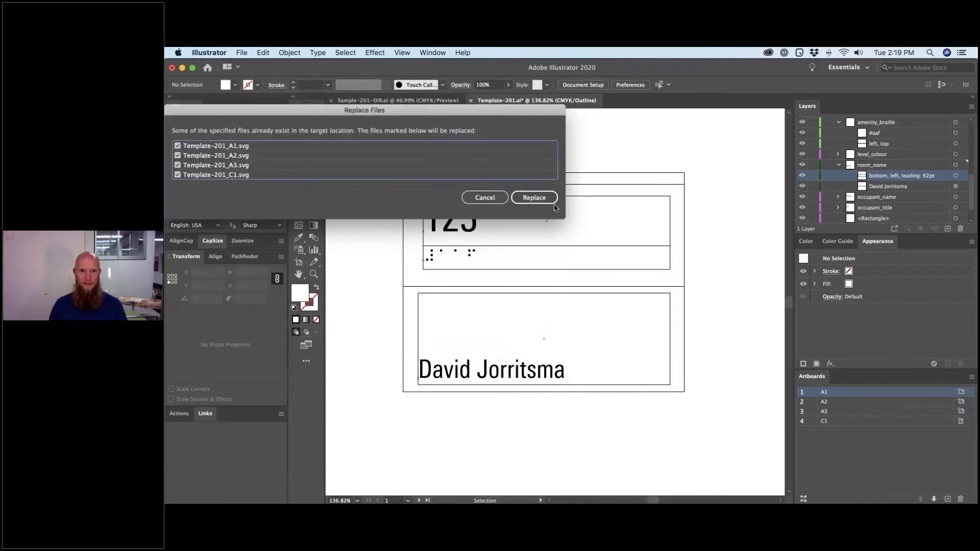
left_click(541, 198)
key("super+Tab")
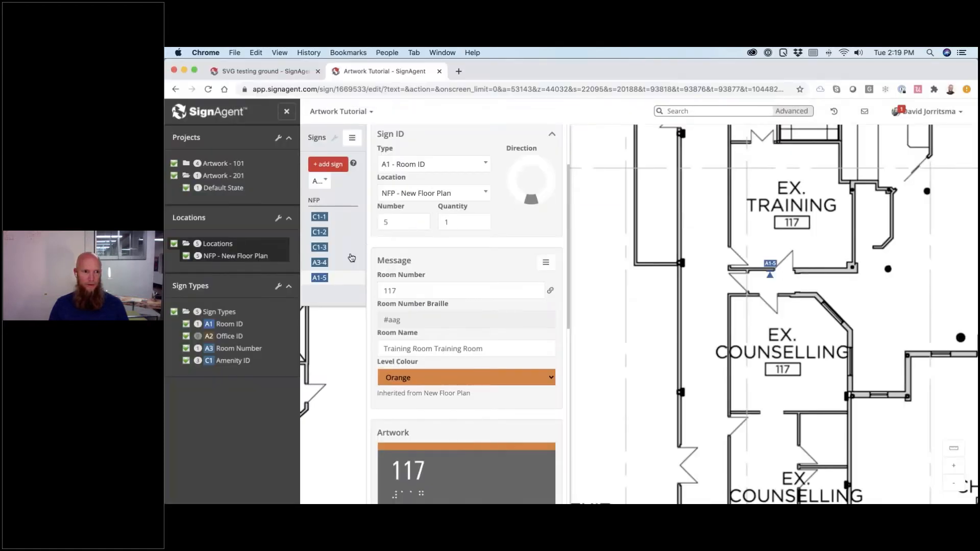
- Upload Template-201_A1.svg as the A1 Room ID sign type's SVG template
left_click(223, 325)
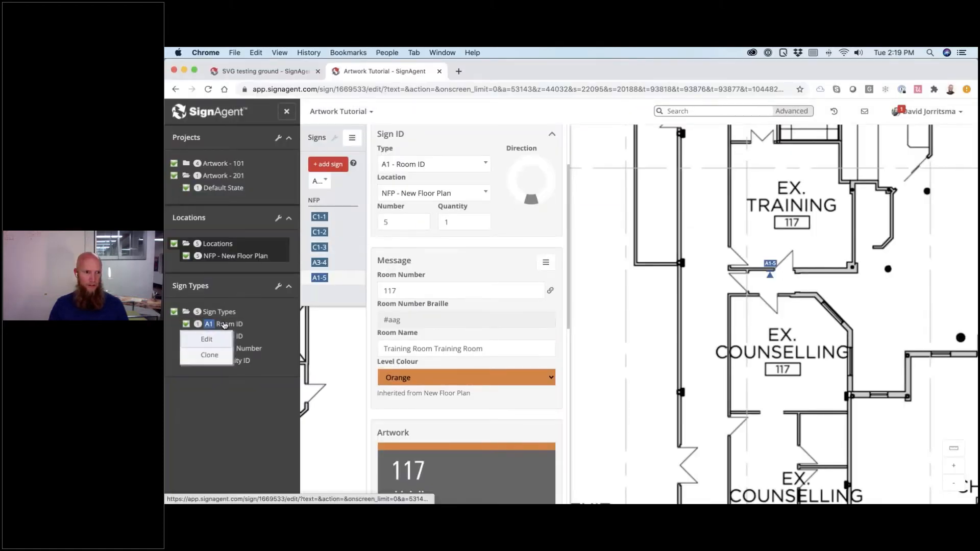
left_click(209, 345)
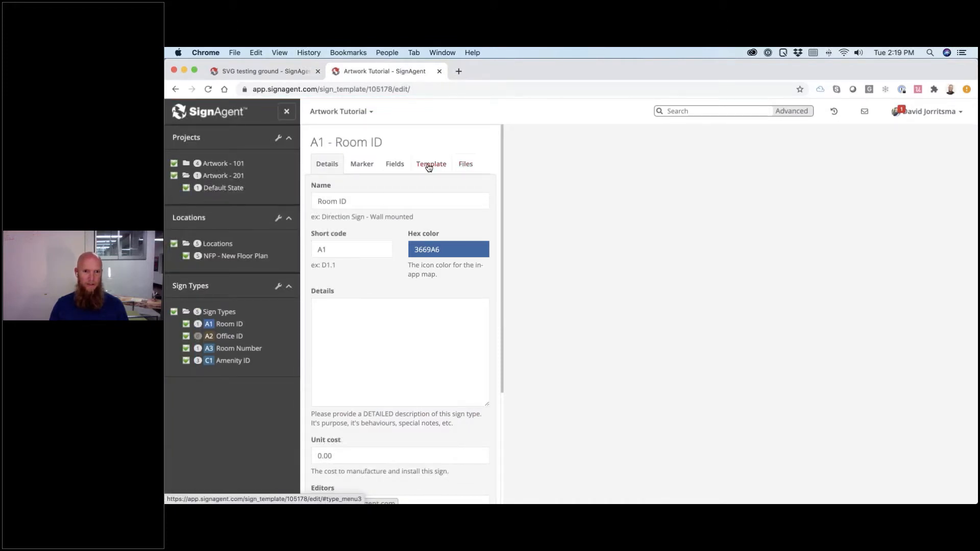
left_click(429, 168)
scroll(378, 332, "down", 2)
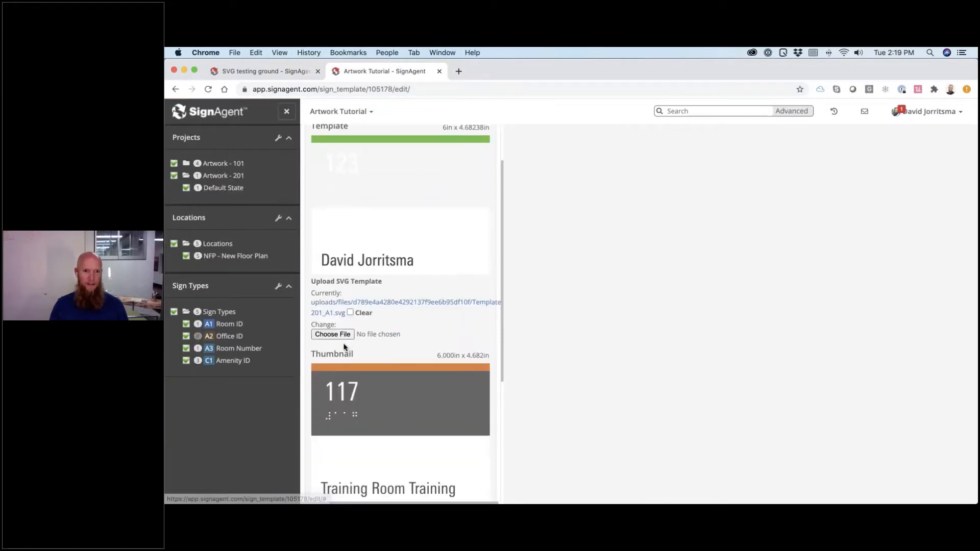
left_click(394, 292)
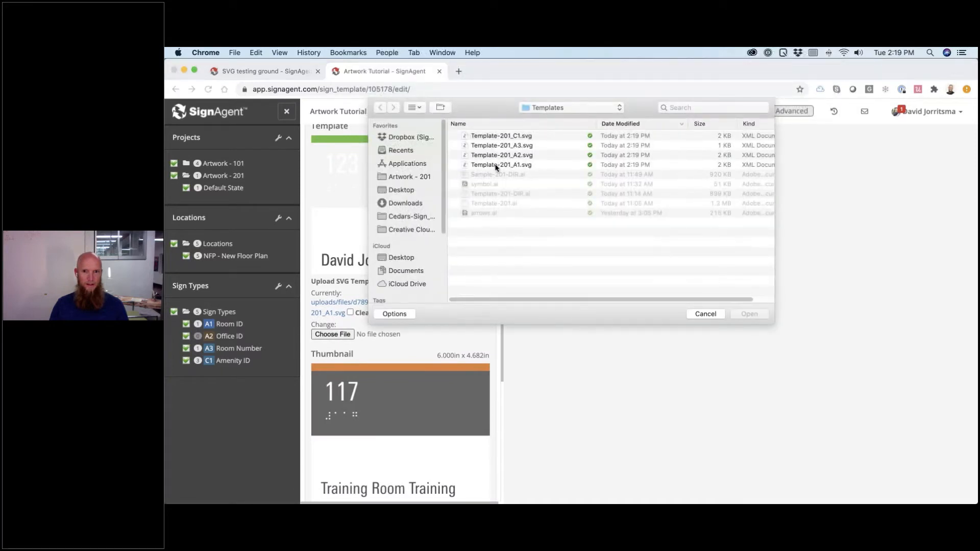
double_click(495, 165)
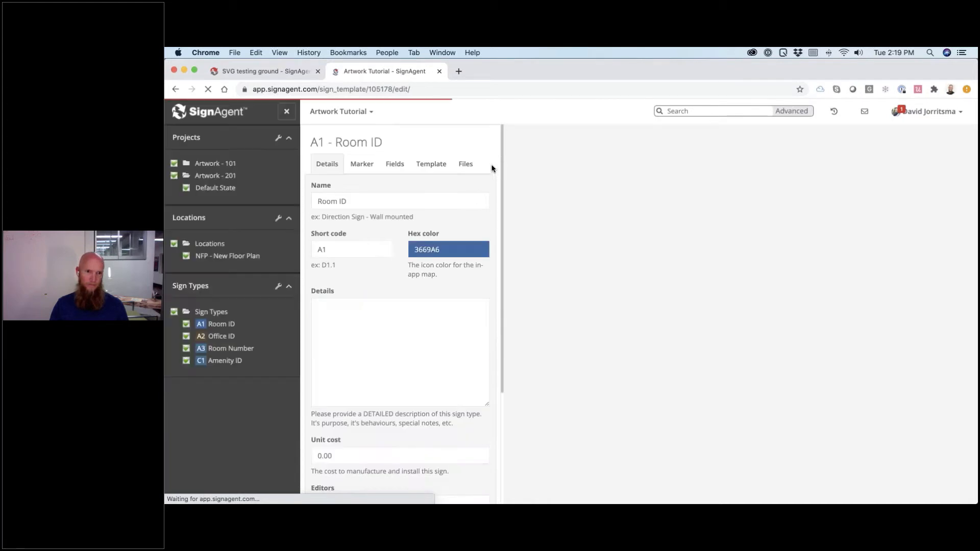
- Open sign A1-5 to check its long room name wrapping onto two lines
left_click(225, 256)
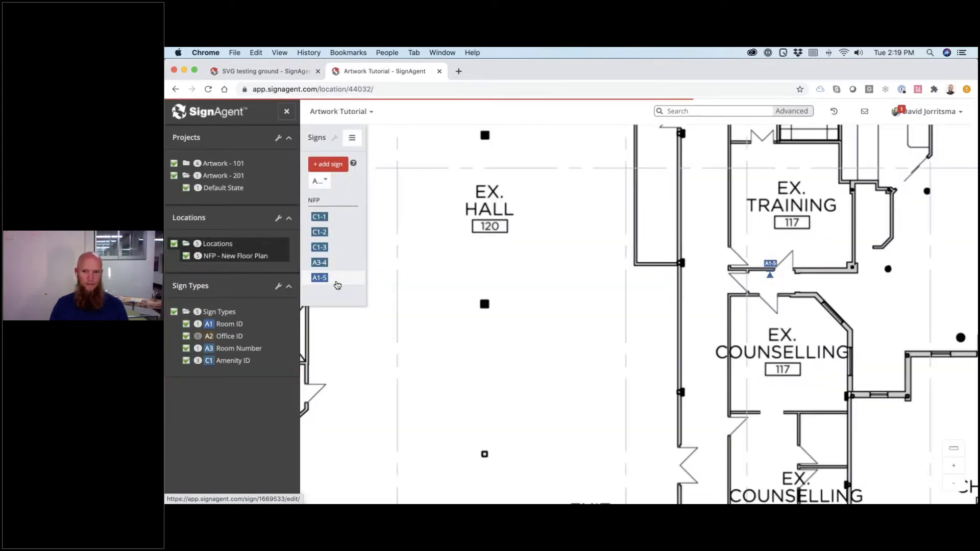
left_click(336, 285)
scroll(438, 379, "down", 5)
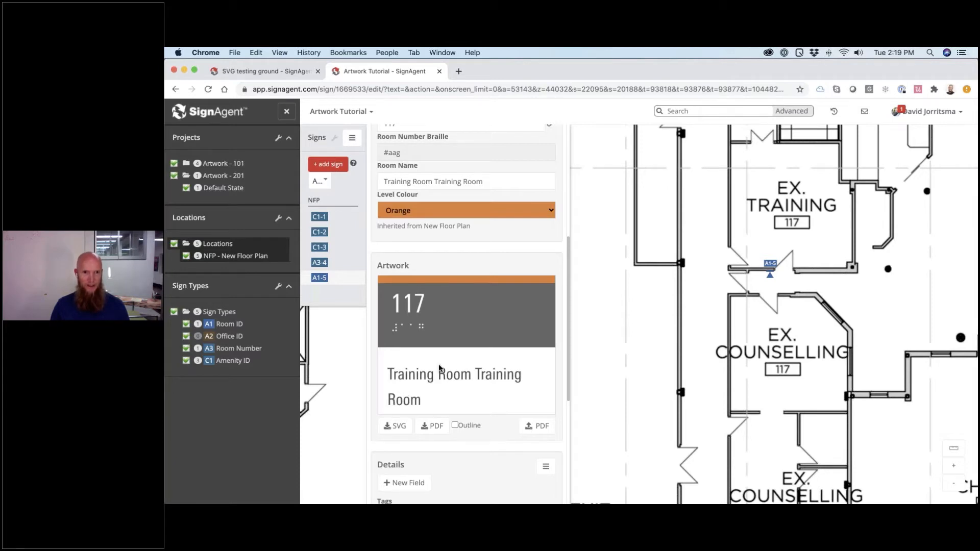
scroll(439, 368, "up", 3)
key("super+Tab")
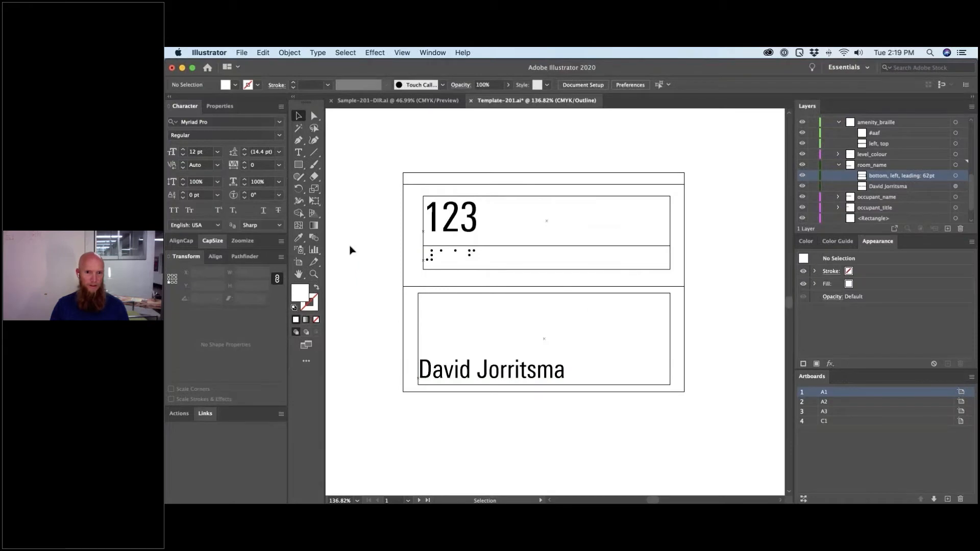
- Measure the occupant name text's cap height and leading in inches with CapSize
left_click(444, 378)
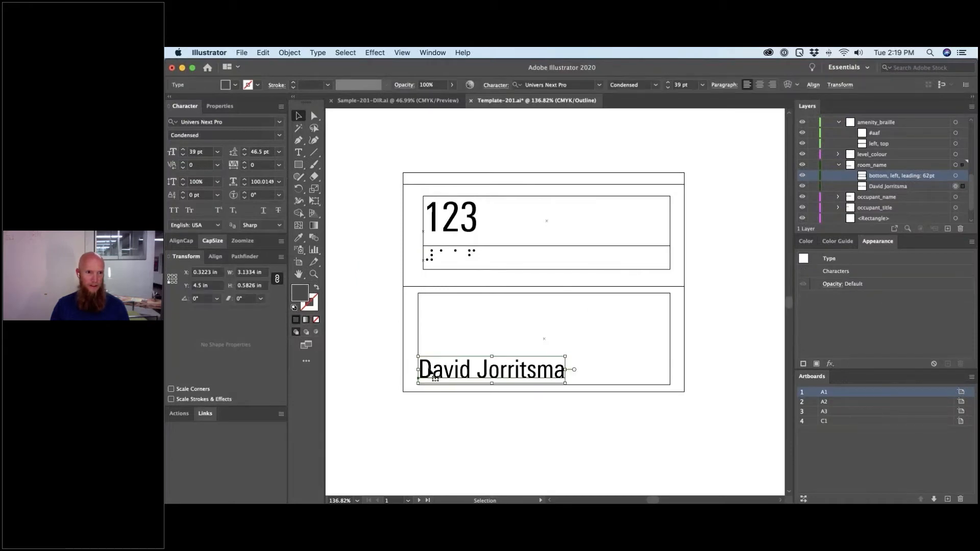
left_click(267, 152)
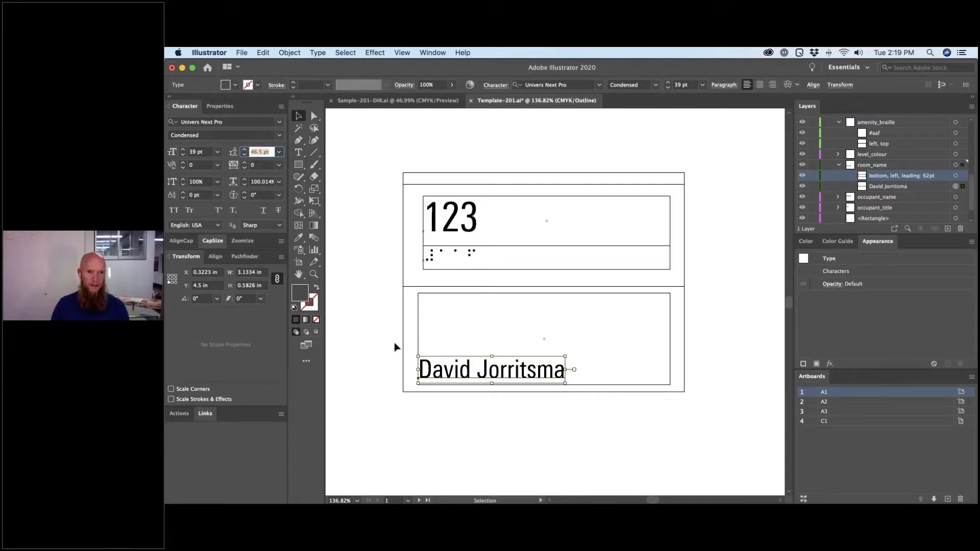
left_click(212, 244)
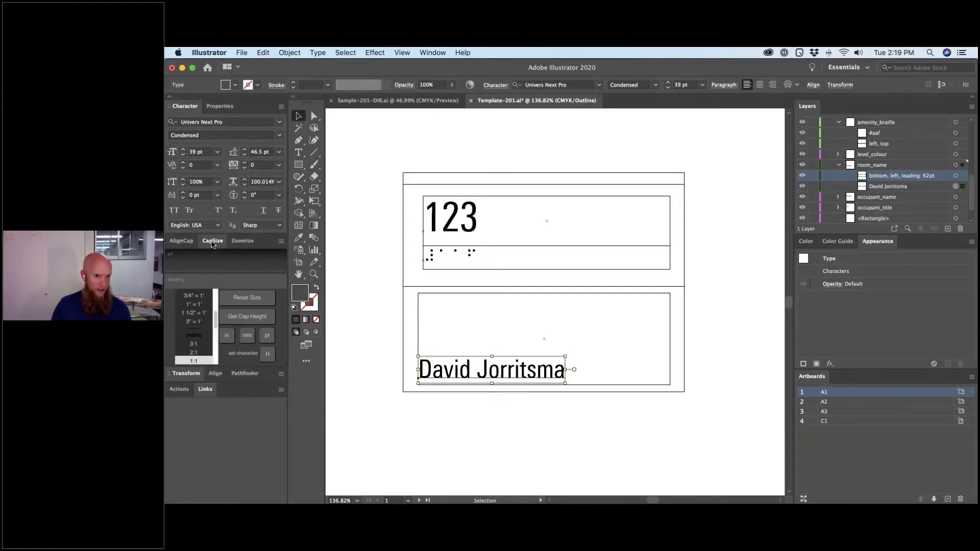
left_click(212, 241)
left_click(214, 247)
left_click(258, 318)
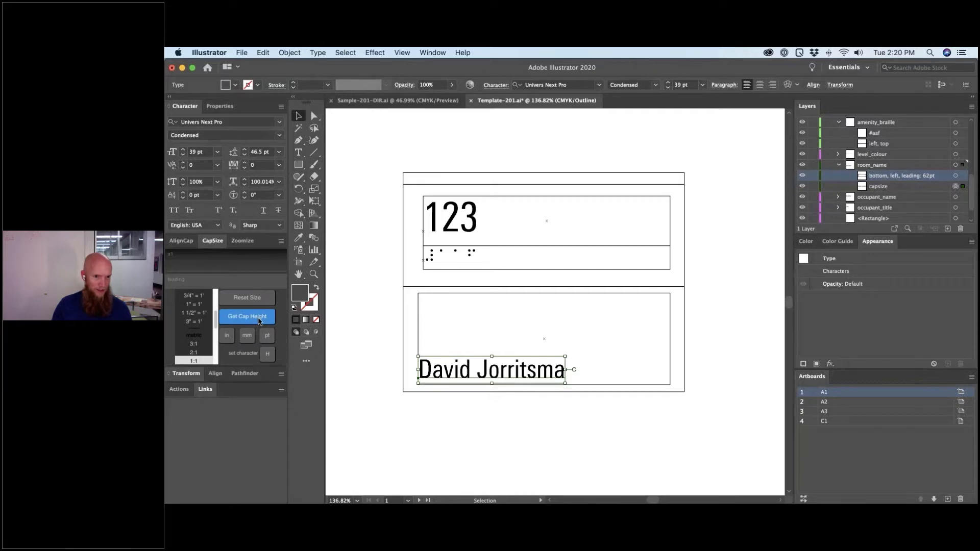
left_click(226, 336)
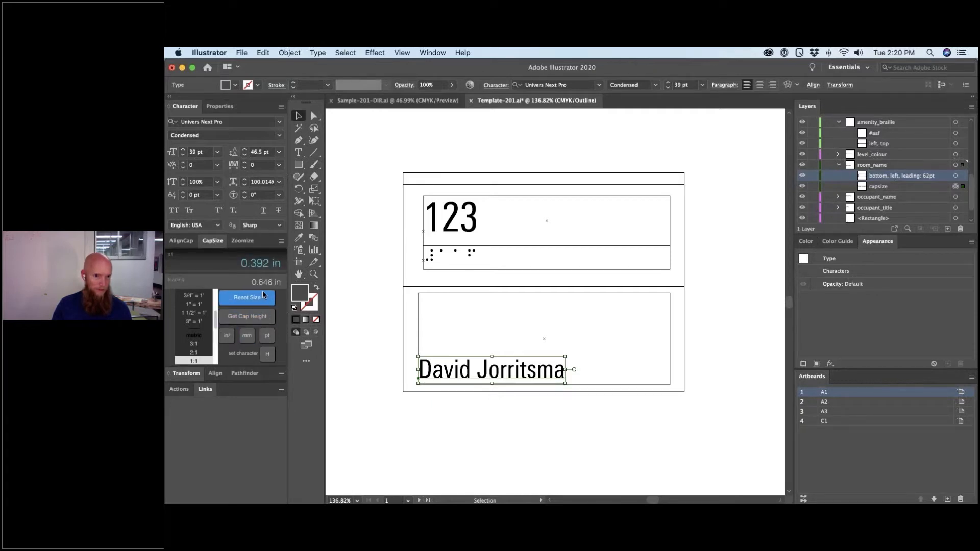
left_click(254, 317)
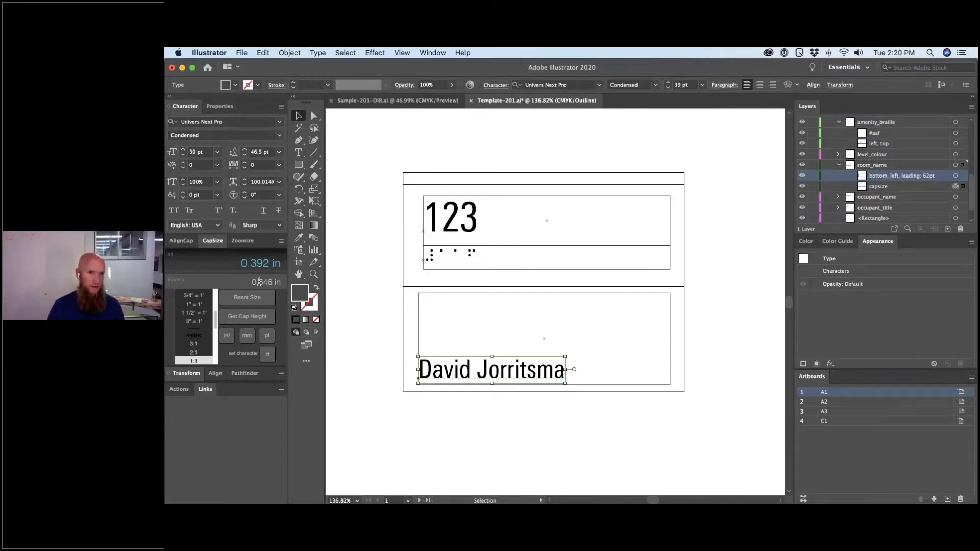
left_click(271, 151)
key("super+c")
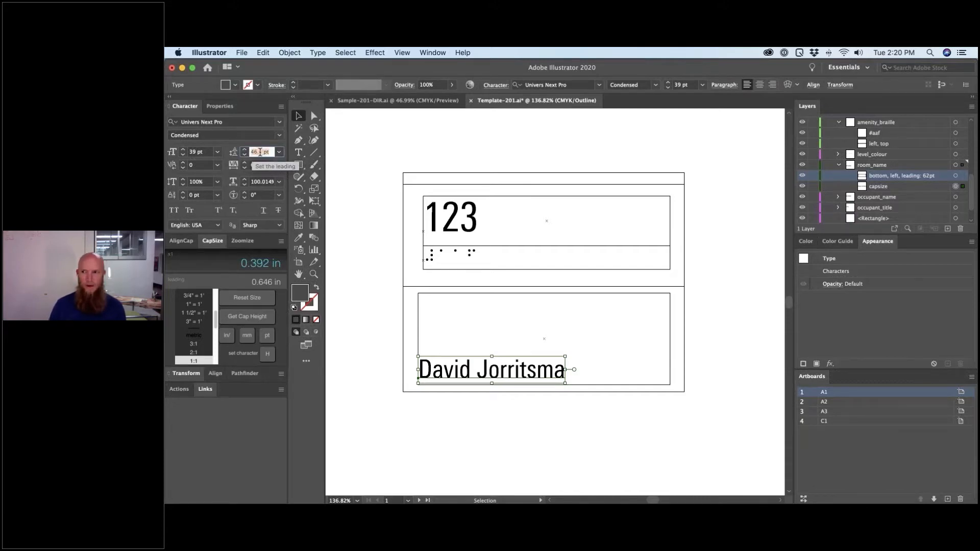
- Rename the room name layer to 'bottom, left, leading: 46.5 pt' and save the template
double_click(927, 177)
double_click(926, 176)
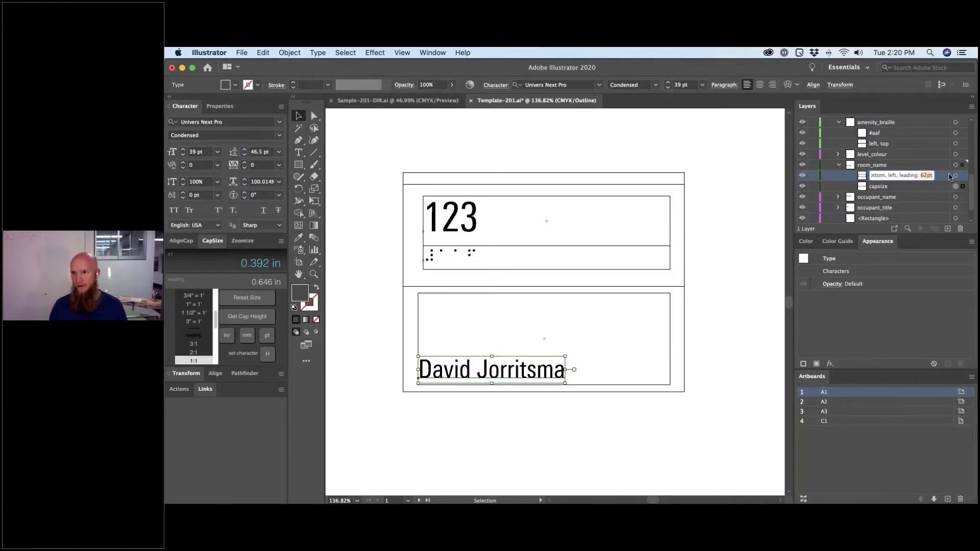
key("super+v")
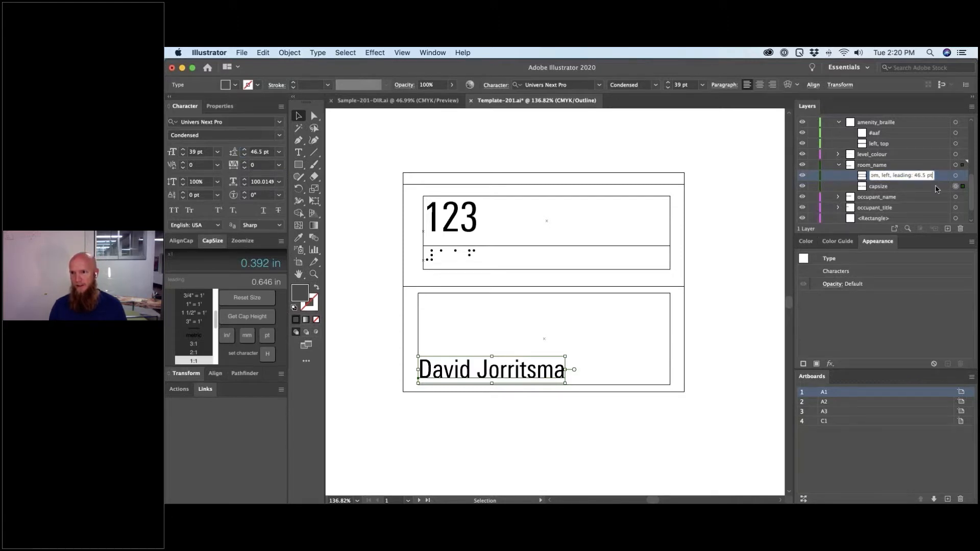
key("Return")
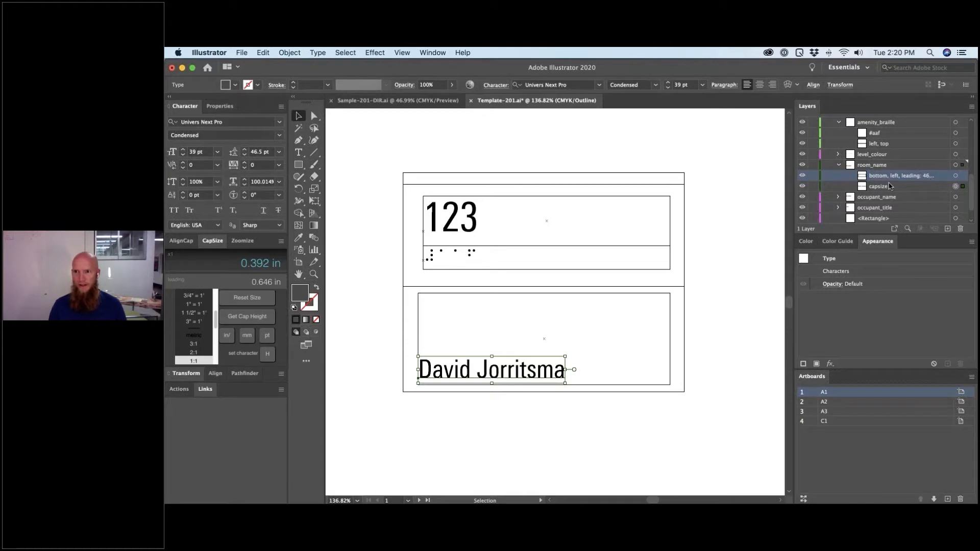
key("super+s")
- Re-export all four artboards as SVG, overwriting Template-201_A1, _A2, _A3 and _C1.svg
left_click(241, 52)
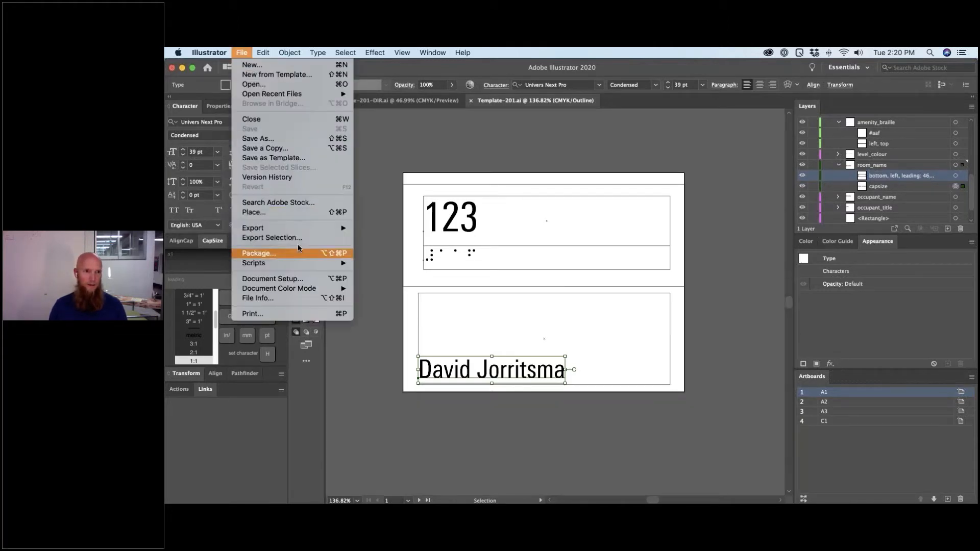
mouse_move(301, 228)
left_click(367, 238)
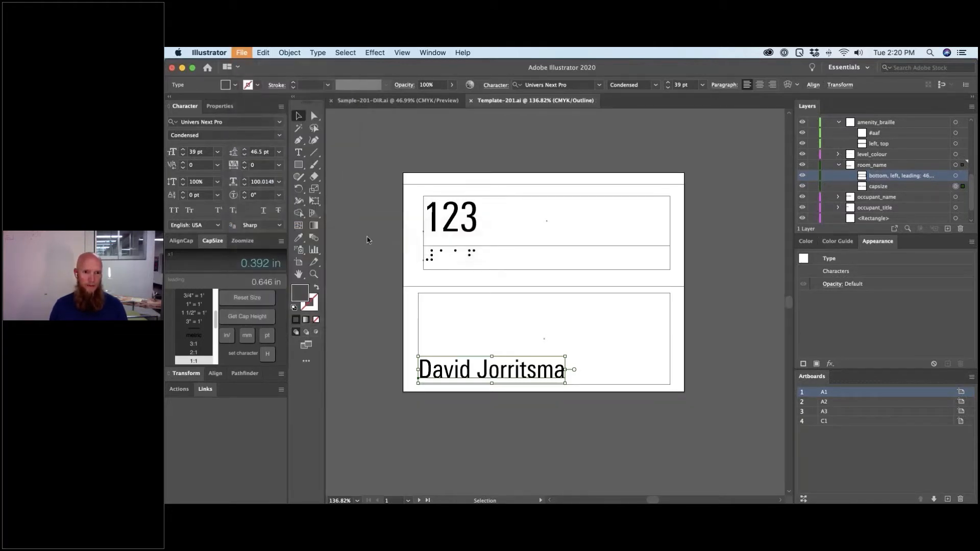
left_click(500, 319)
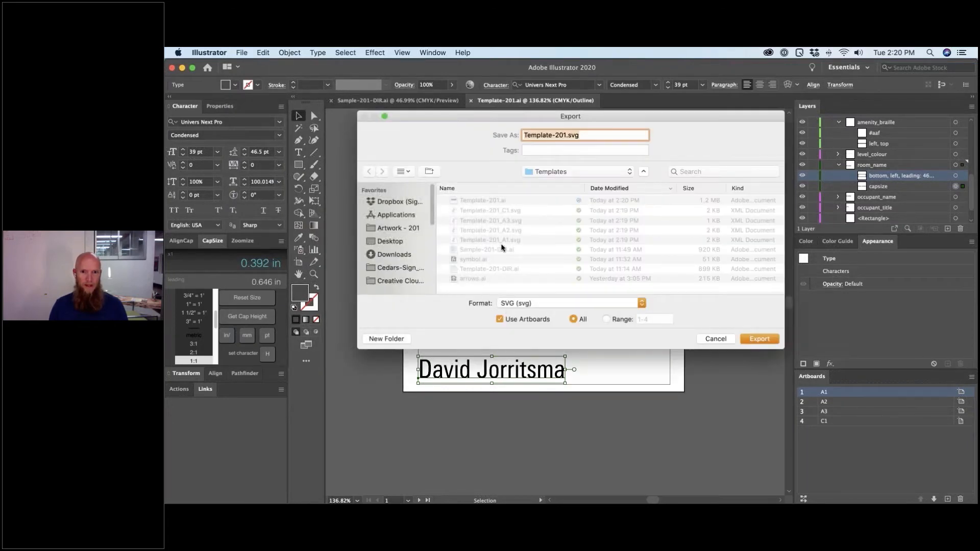
left_click(759, 339)
left_click(505, 289)
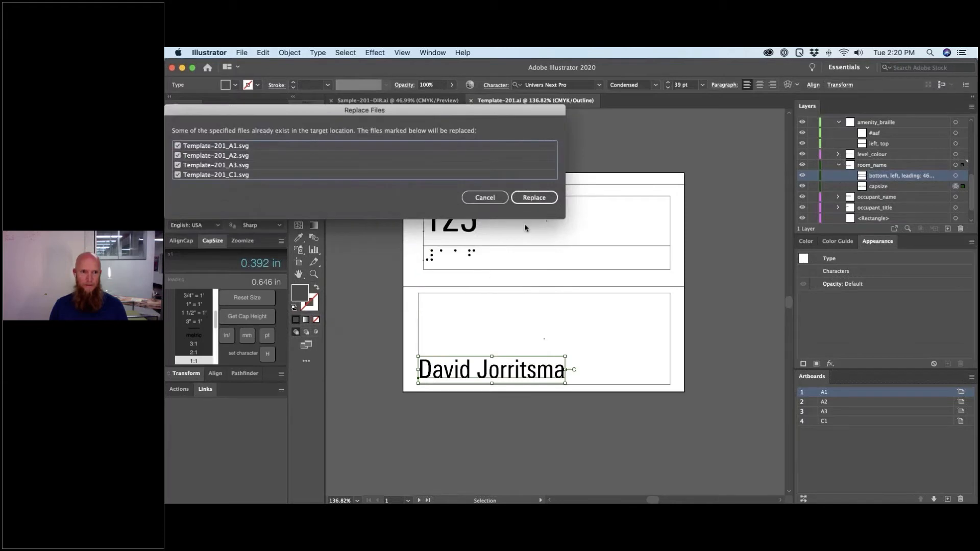
left_click(549, 201)
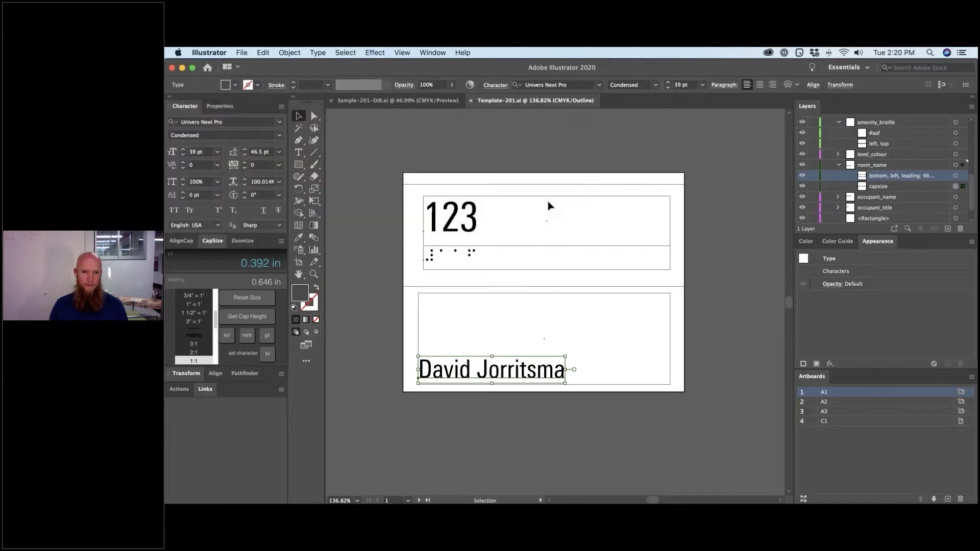
- Change sign A1-5's room name to 'Training Room<br>Training Room' and start editing the A1 Room ID sign type
key("super+Tab")
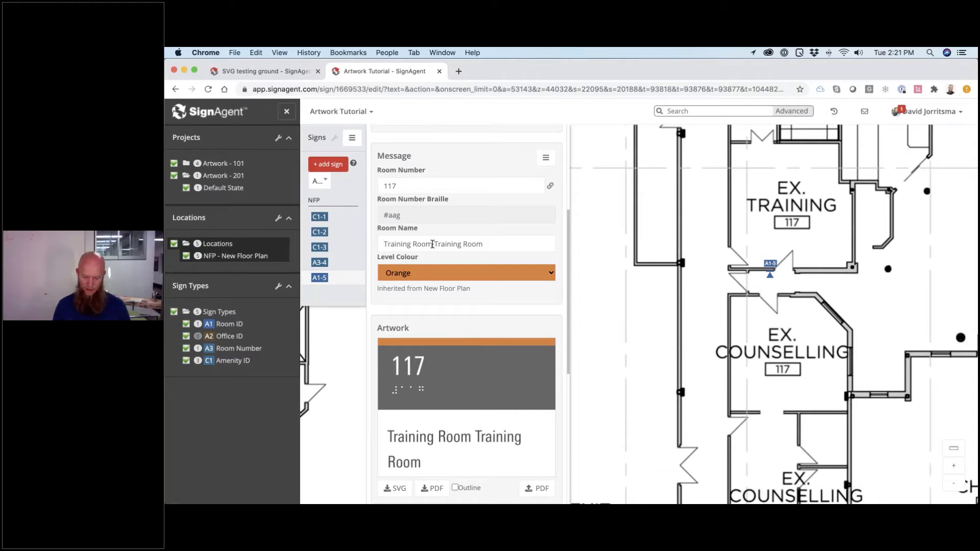
left_click(432, 244)
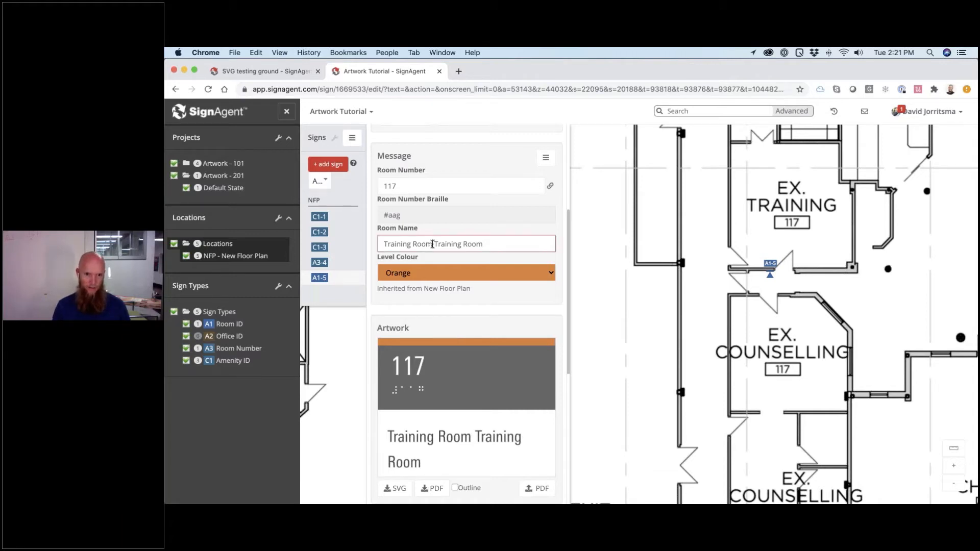
type("<br>")
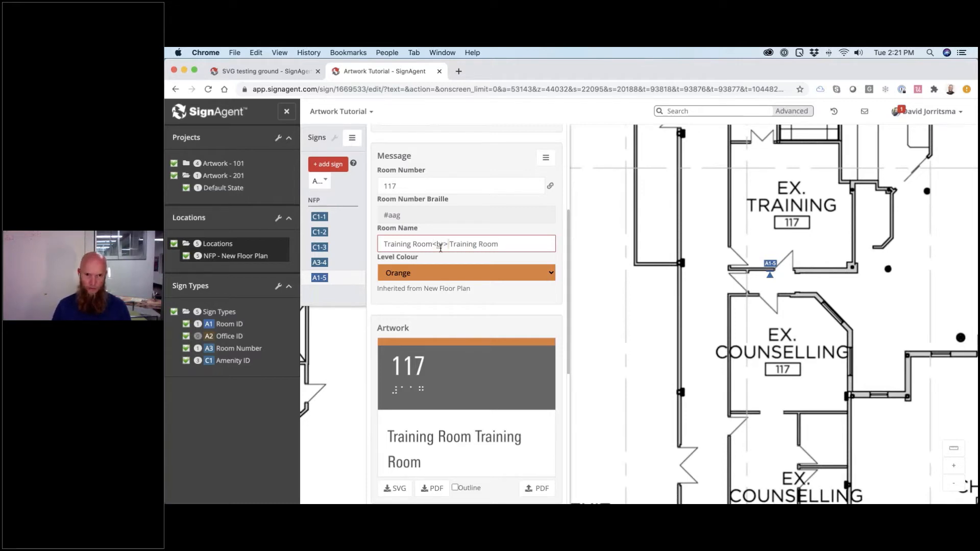
key("Delete")
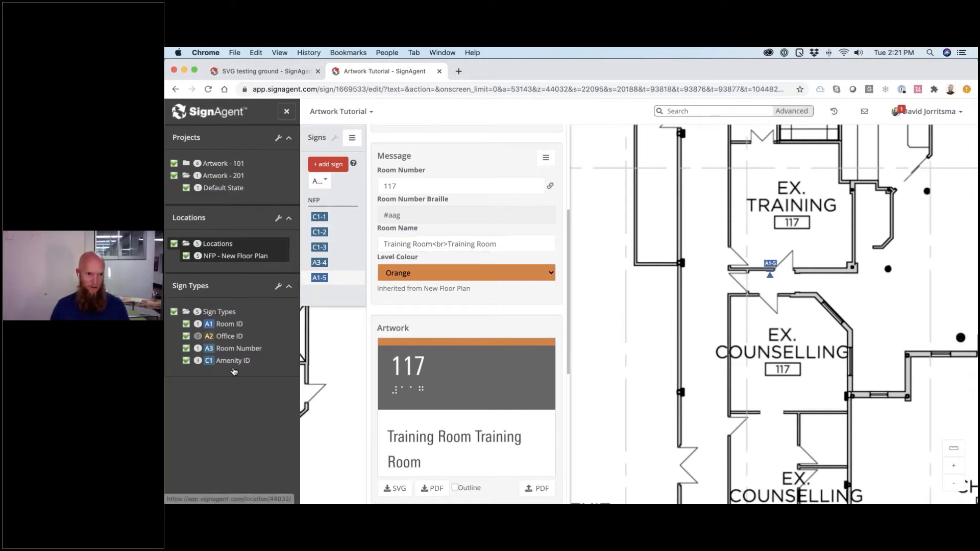
left_click(238, 326)
left_click(219, 340)
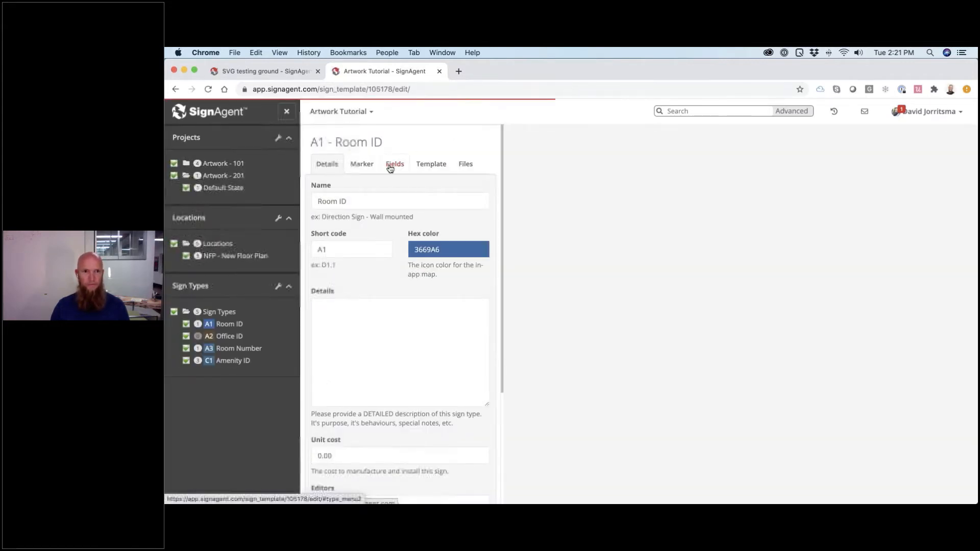
- Upload Template-201_A1.svg as the A1 - Room ID template, then show New Floor Plan's signs
left_click(427, 166)
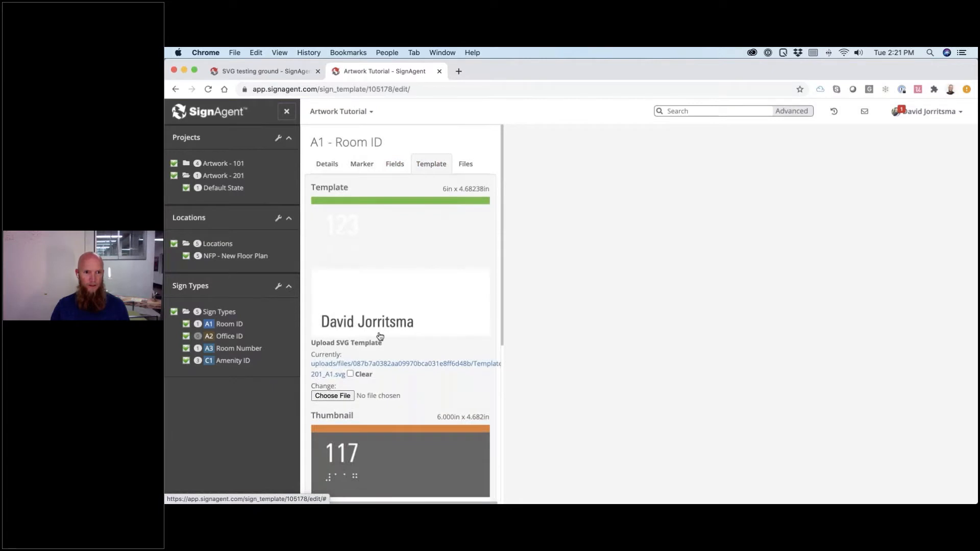
left_click(340, 396)
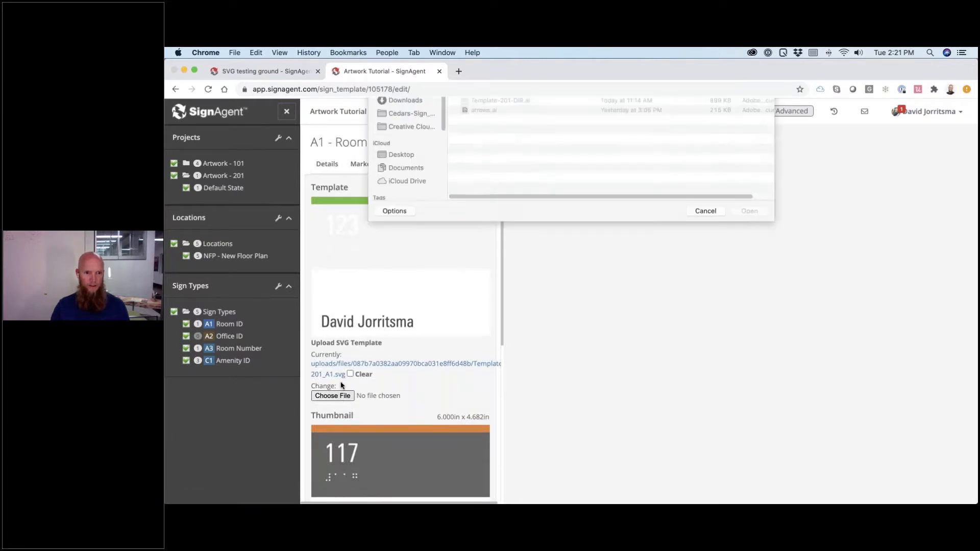
double_click(504, 165)
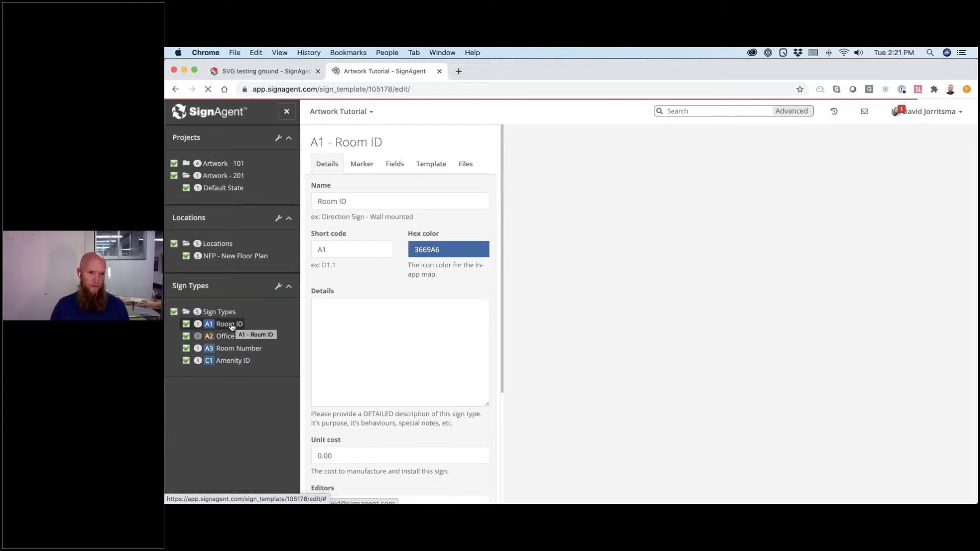
left_click(254, 272)
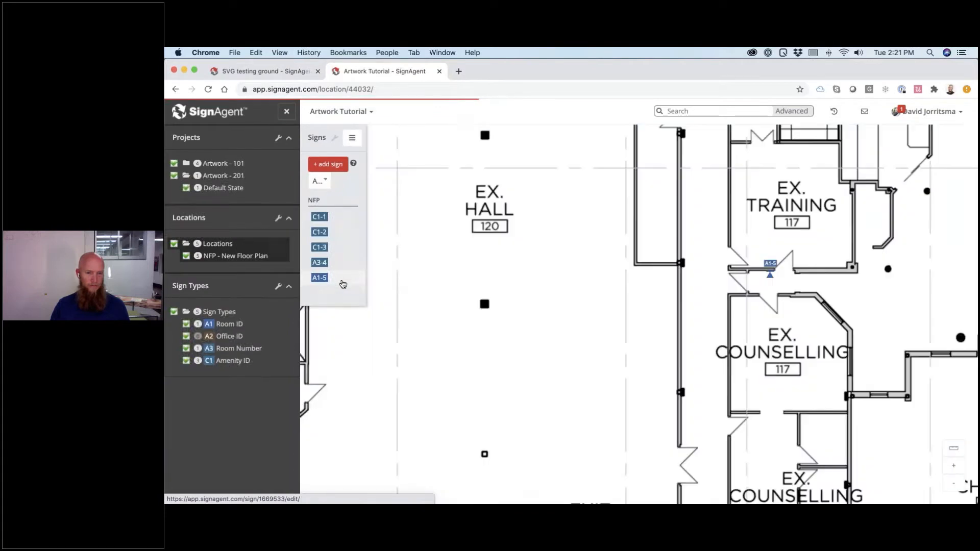
- Insert <br> between sign A1-5's two 'Training Room' words so the artwork wraps onto two lines
left_click(343, 284)
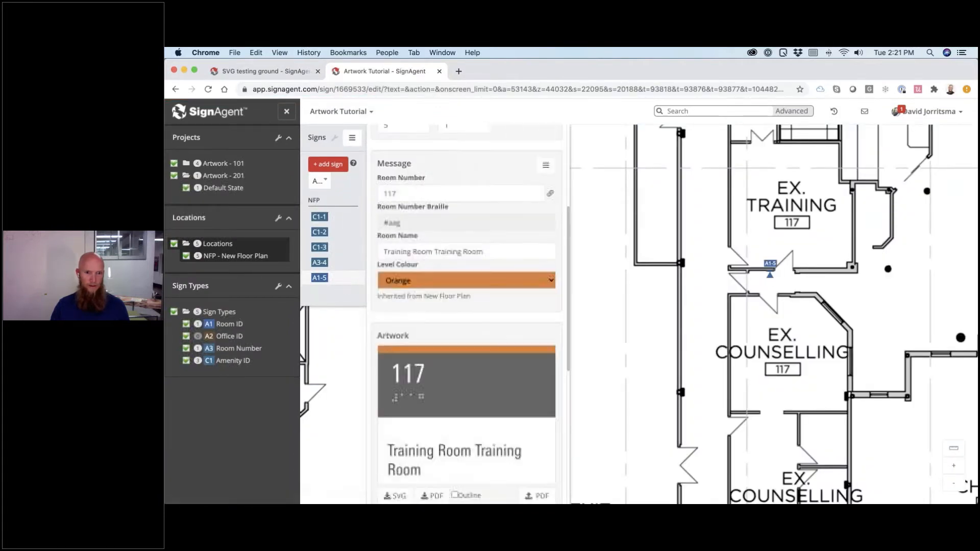
scroll(461, 383, "down", 2)
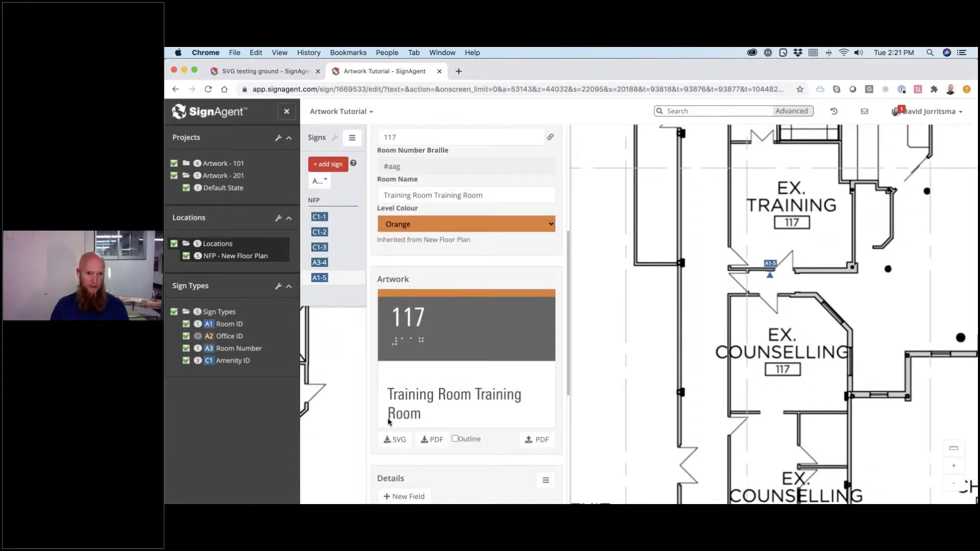
left_click(431, 196)
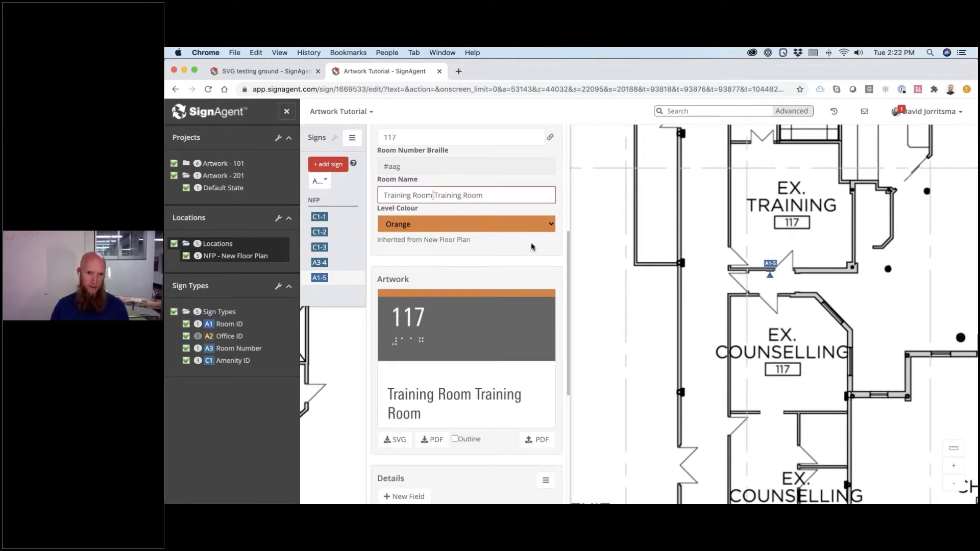
type("<br>")
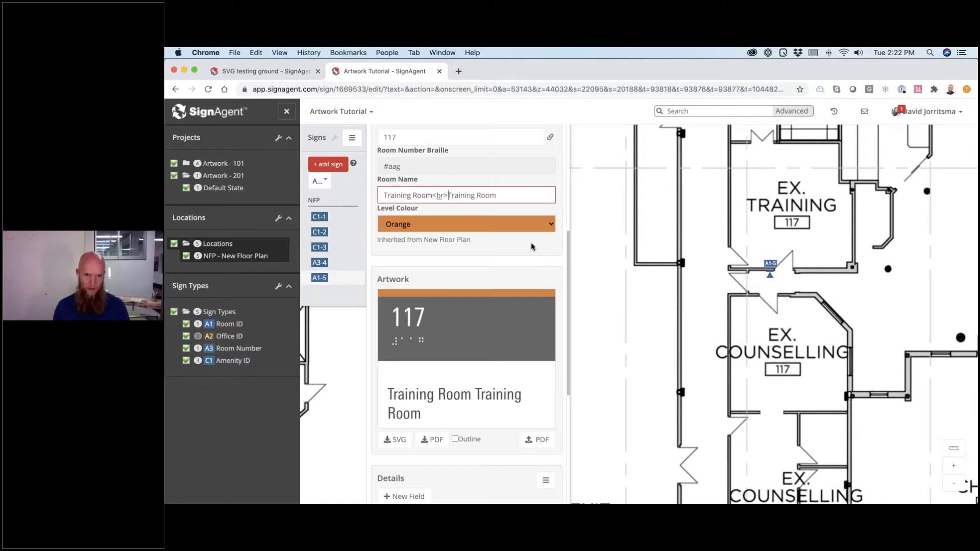
left_click(531, 248)
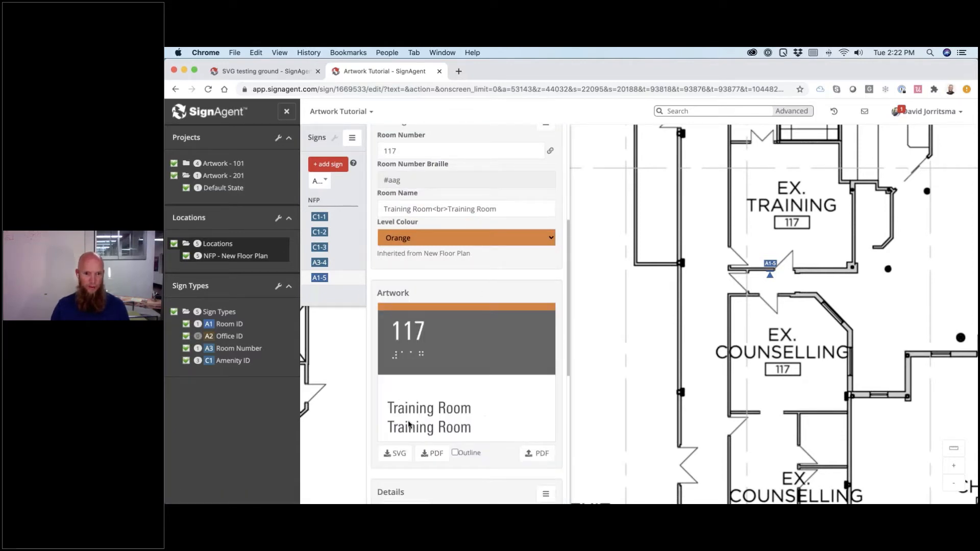
scroll(478, 417, "down", 1)
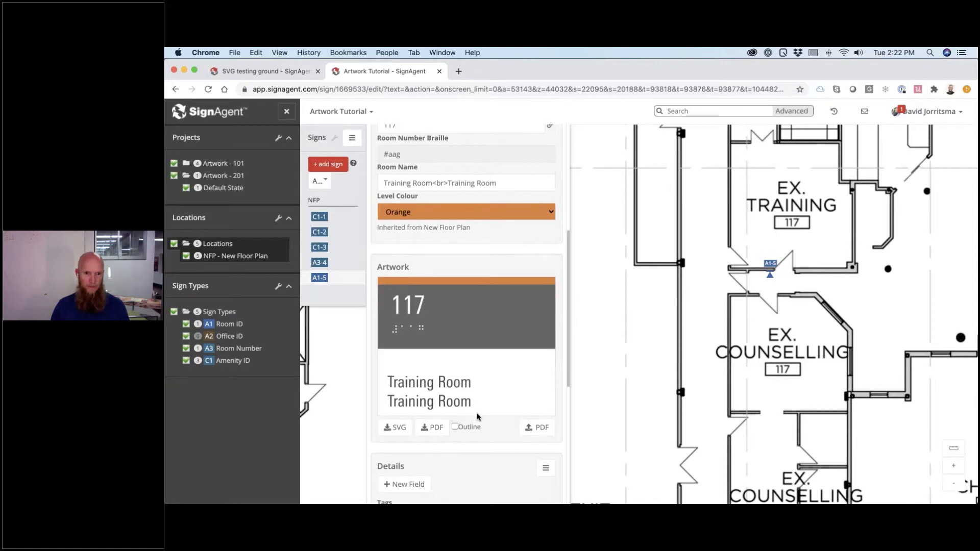
scroll(478, 417, "down", 4)
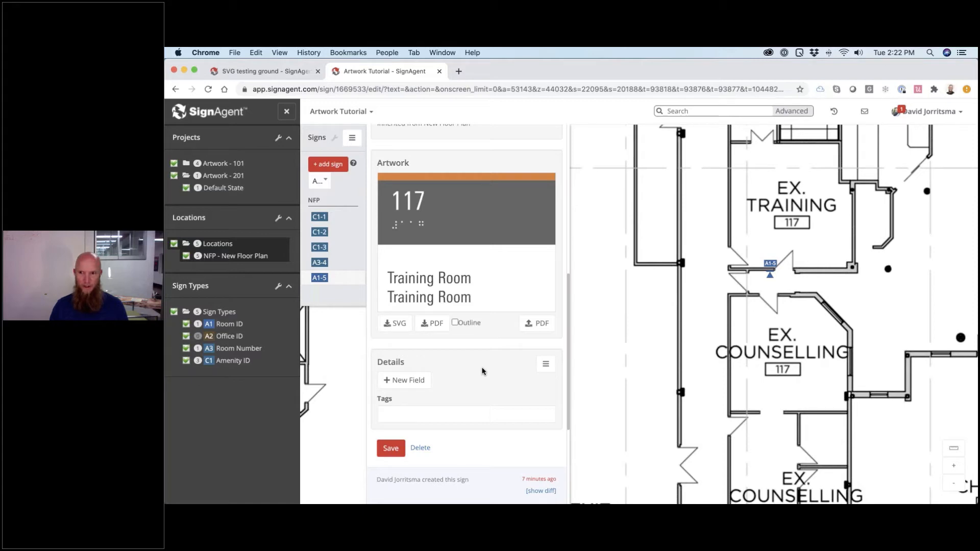
key("super+Tab")
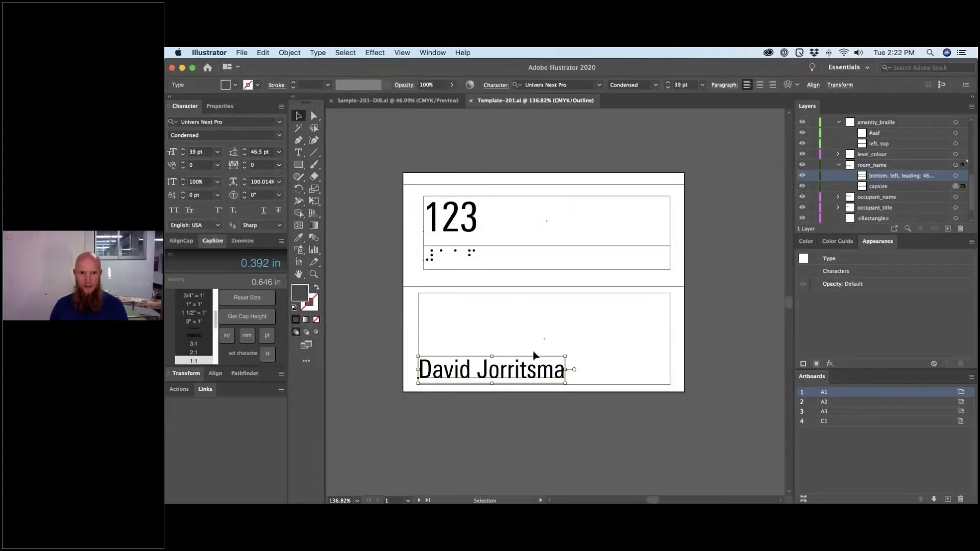
- Deselect, switch to full-colour Preview, and fit artboard A2 in the window
left_click(725, 443)
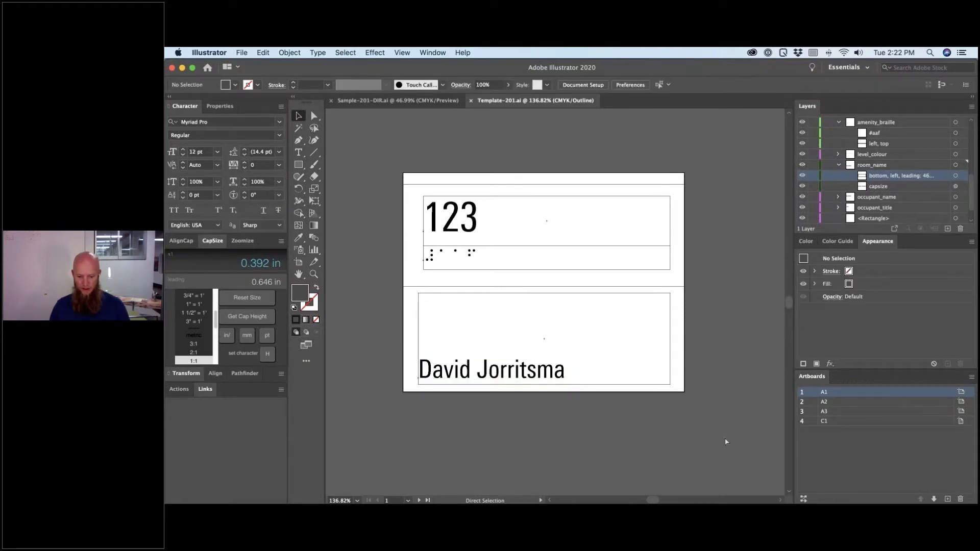
key("super+y")
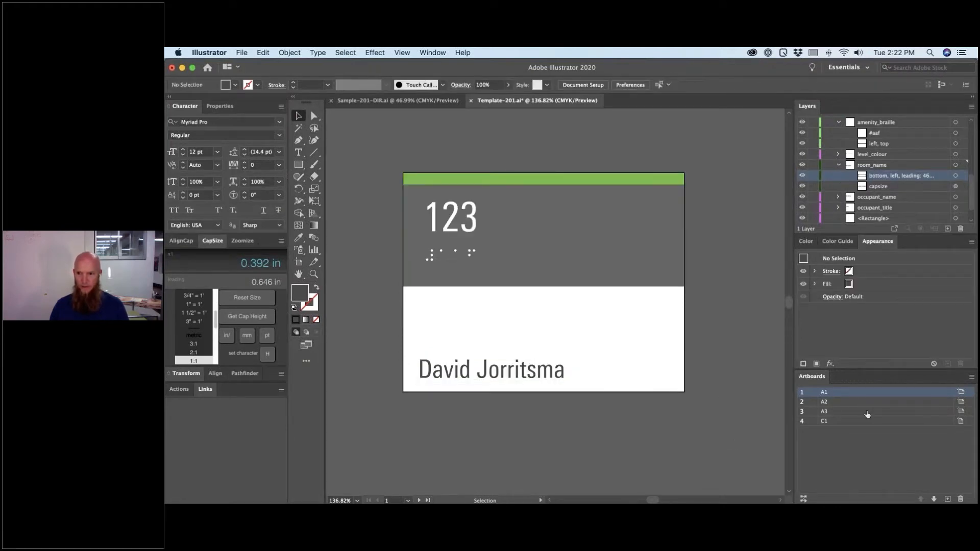
left_click(824, 403)
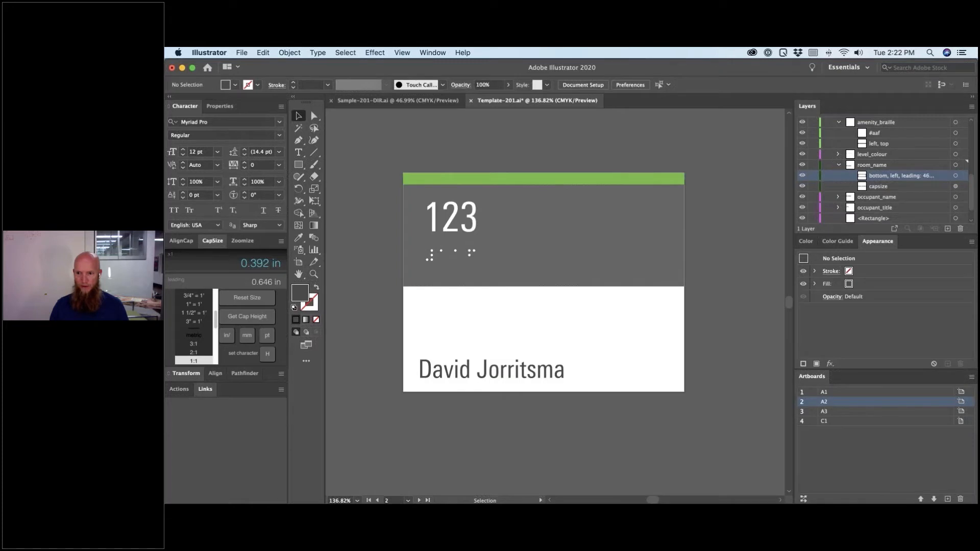
key("super+0")
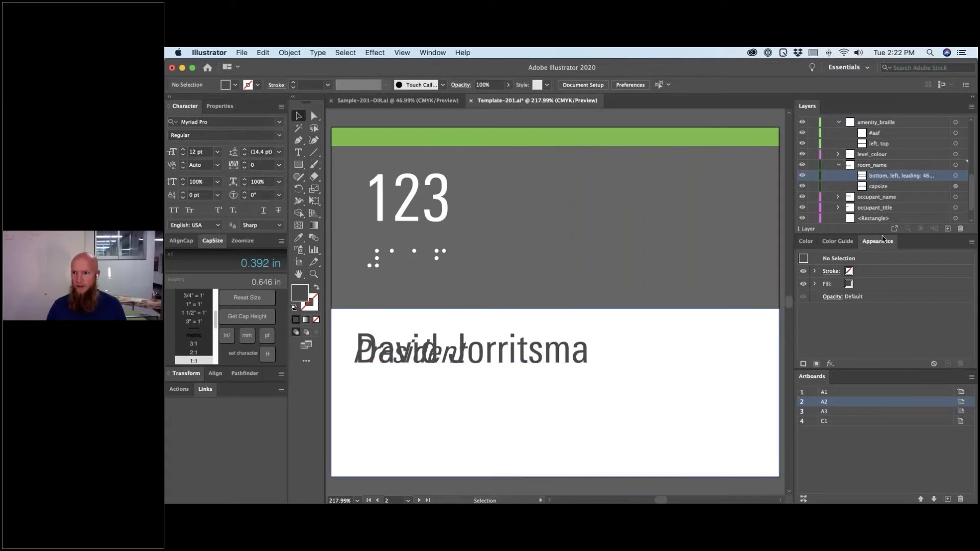
- Make the Layers panel taller and zoom artboard A2 to 200%
left_click_drag(877, 270, 877, 306)
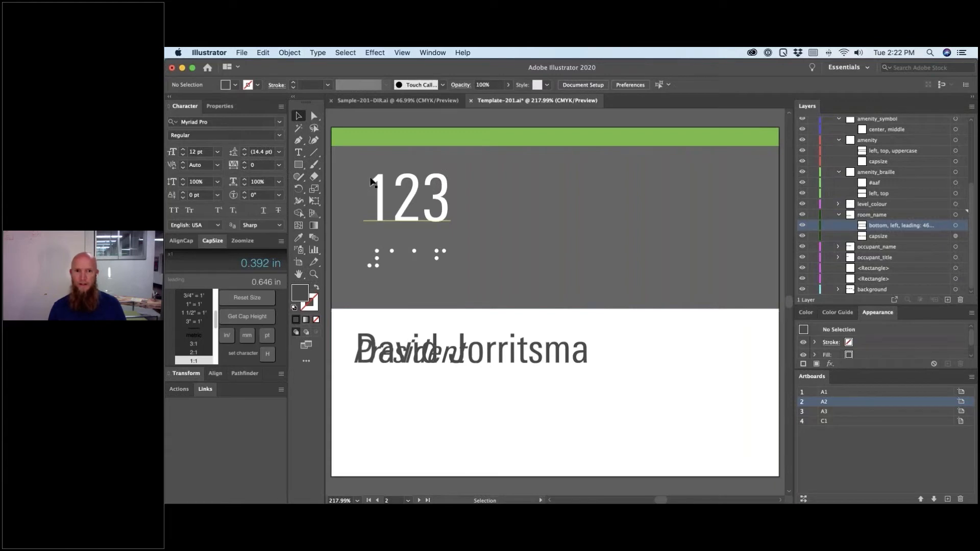
key("super+minus")
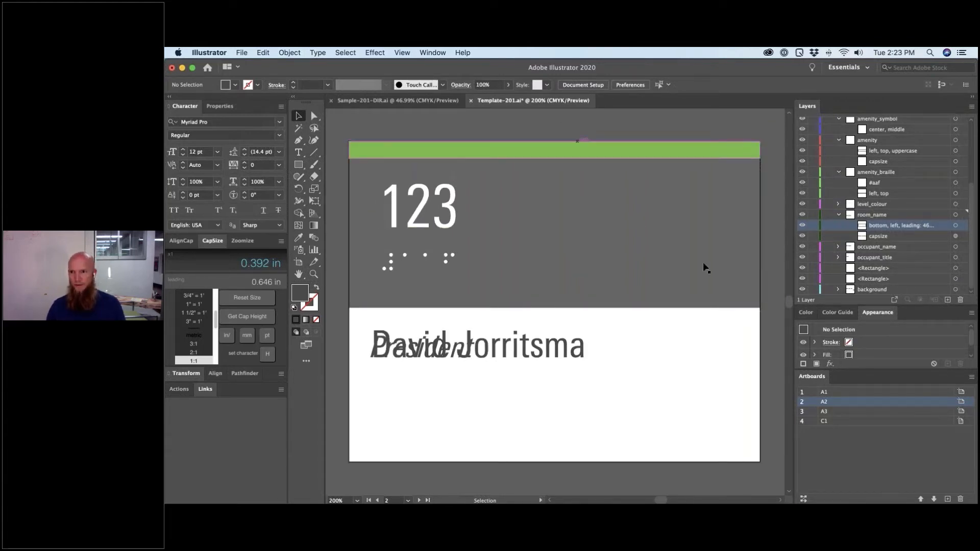
scroll(899, 181, "up", 3)
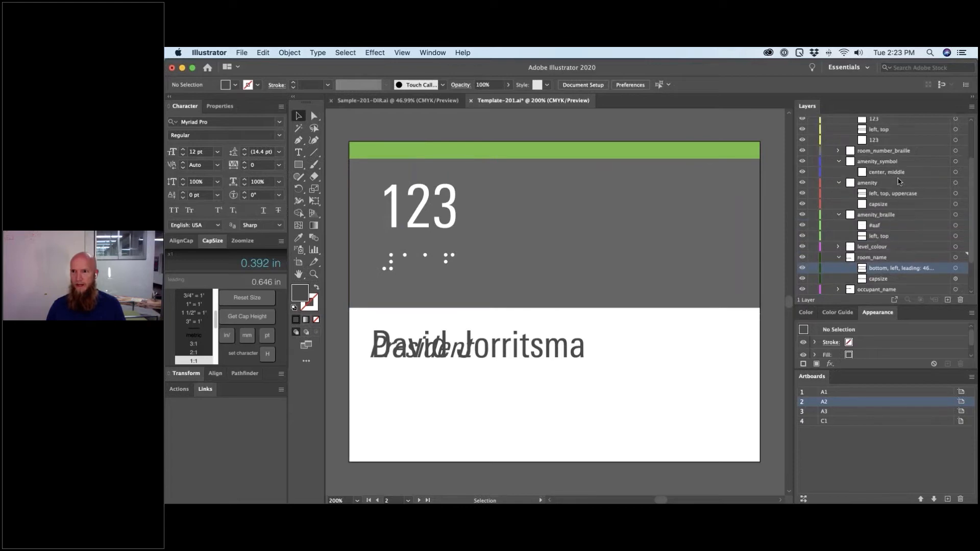
scroll(899, 181, "up", 4)
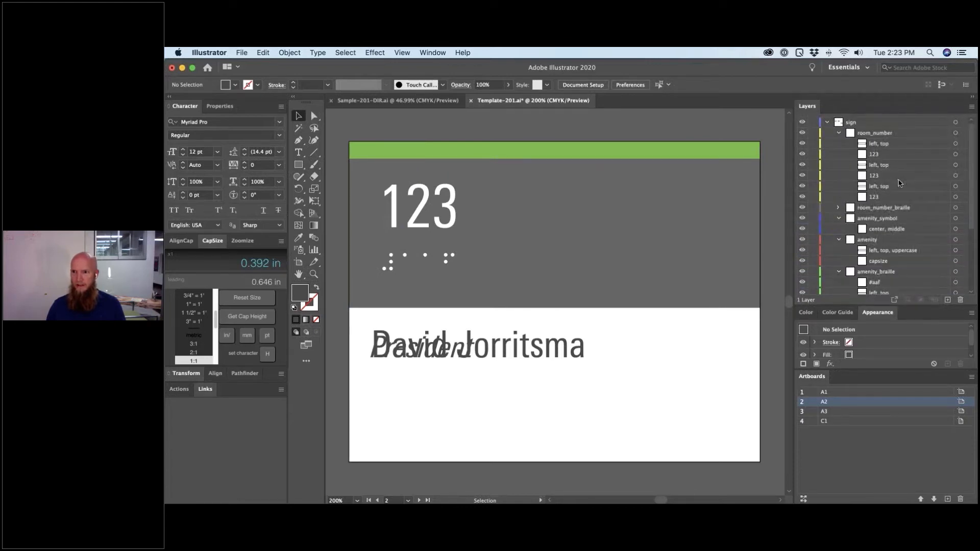
scroll(893, 213, "down", 5)
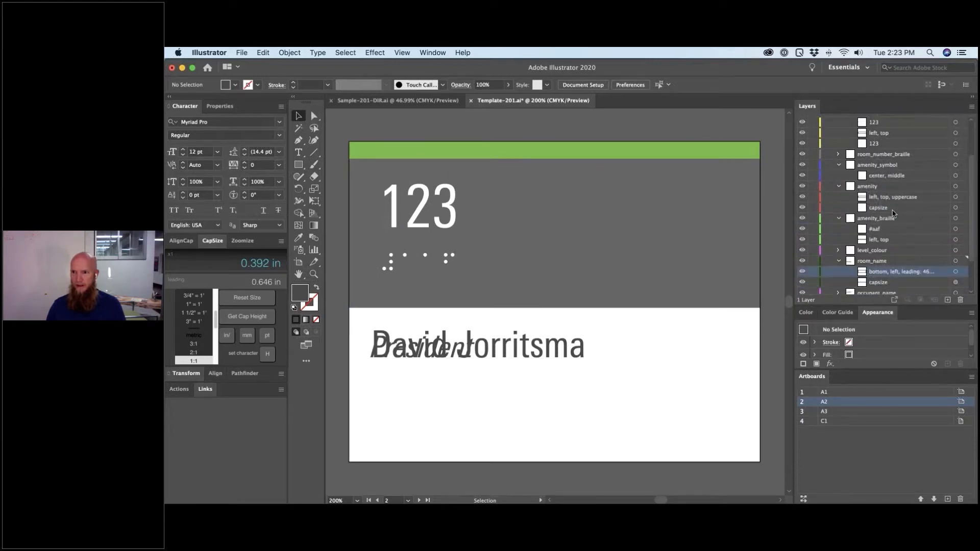
scroll(869, 258, "down", 2)
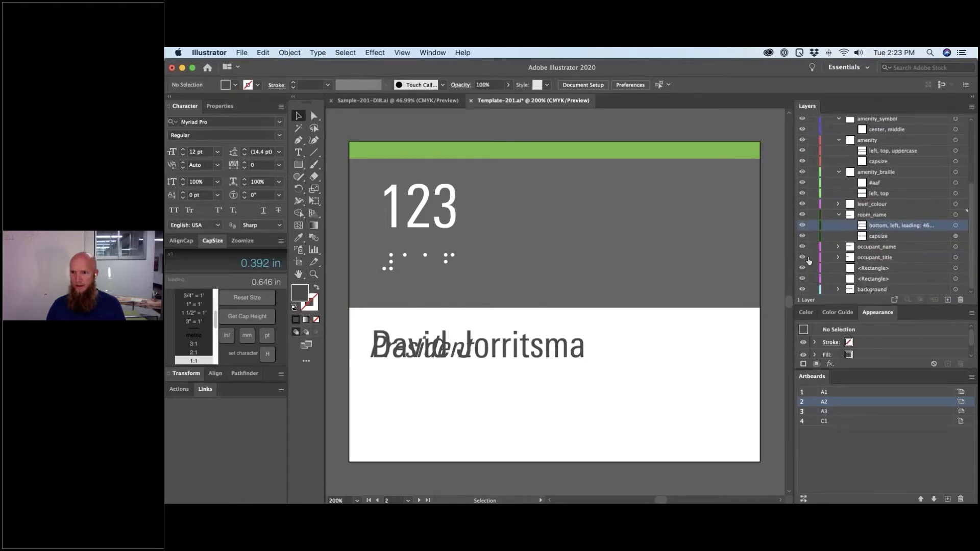
- Hide the room_name and occupant_name layers, collapsing room_name
left_click(803, 215)
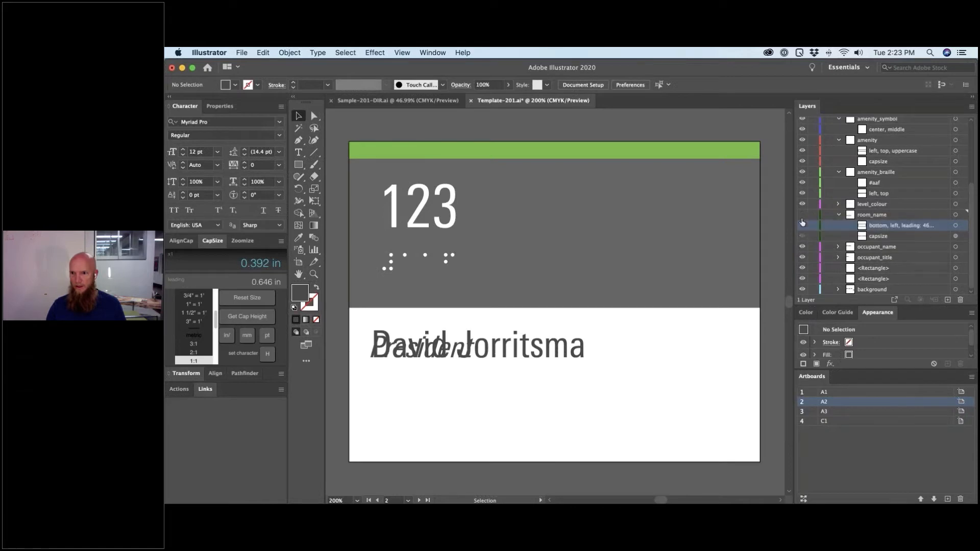
left_click(840, 215)
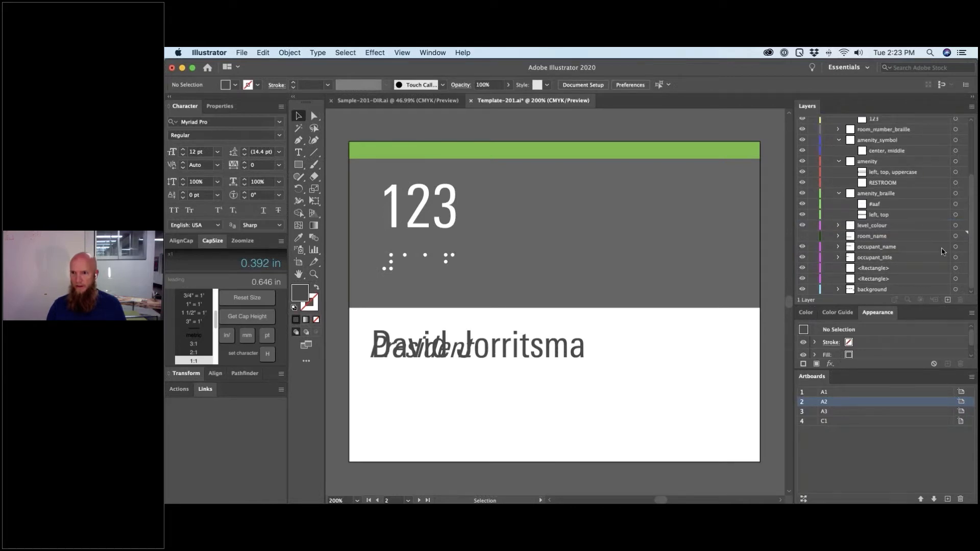
left_click(962, 248)
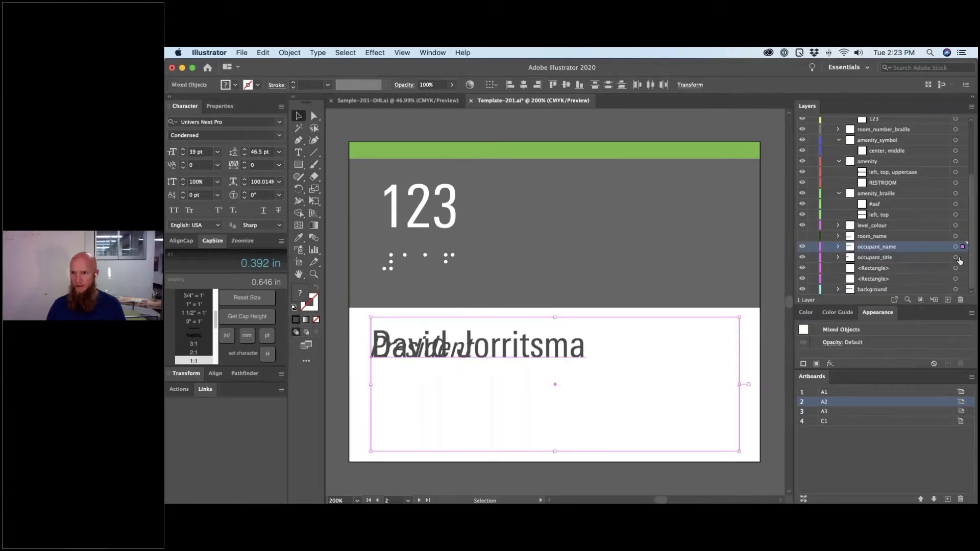
left_click(804, 248)
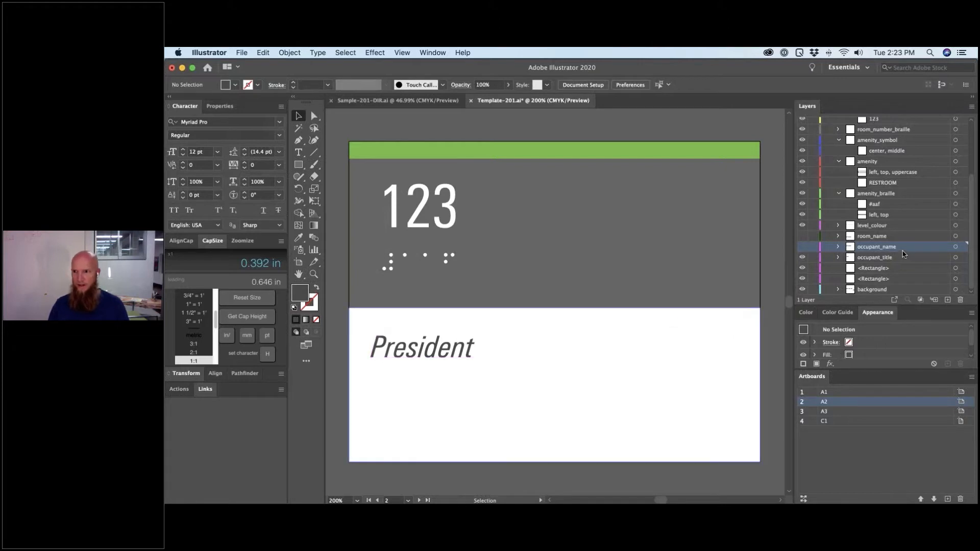
- Expand occupant_title, widen the Layers panel, and select the frame rectangle around President
left_click(839, 258)
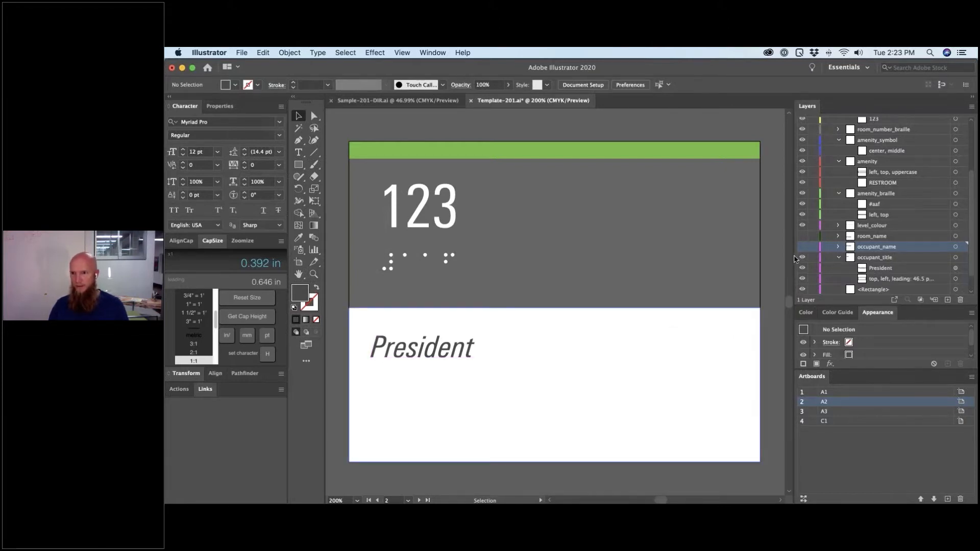
left_click_drag(753, 257, 680, 266)
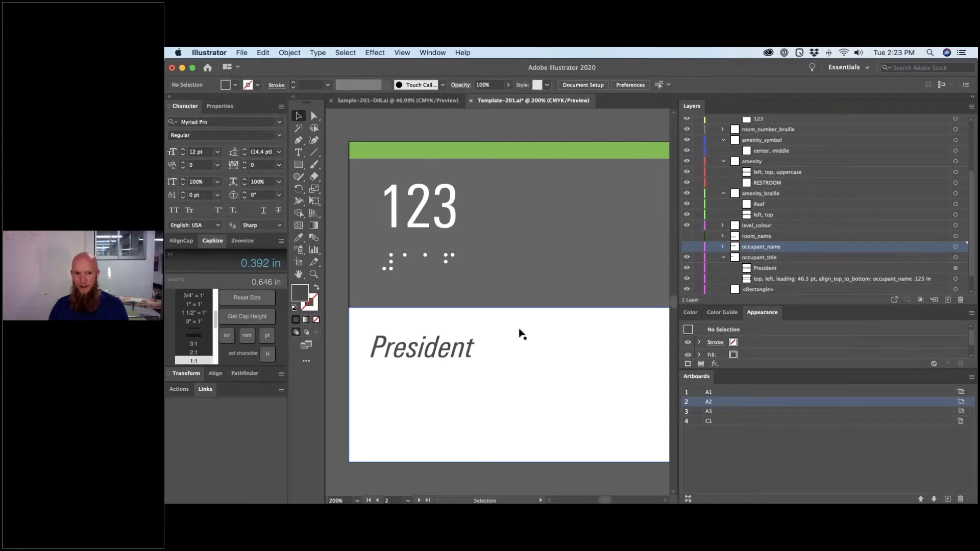
left_click(523, 317)
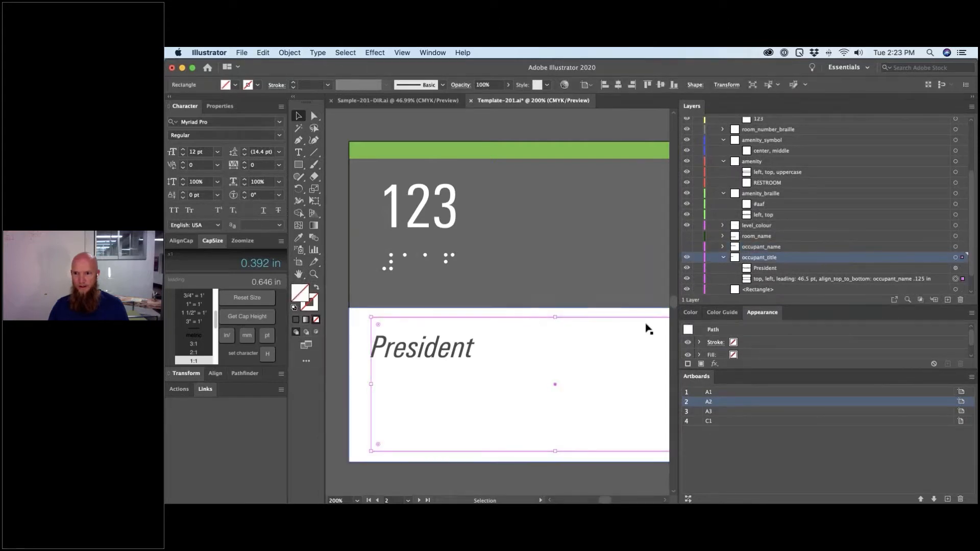
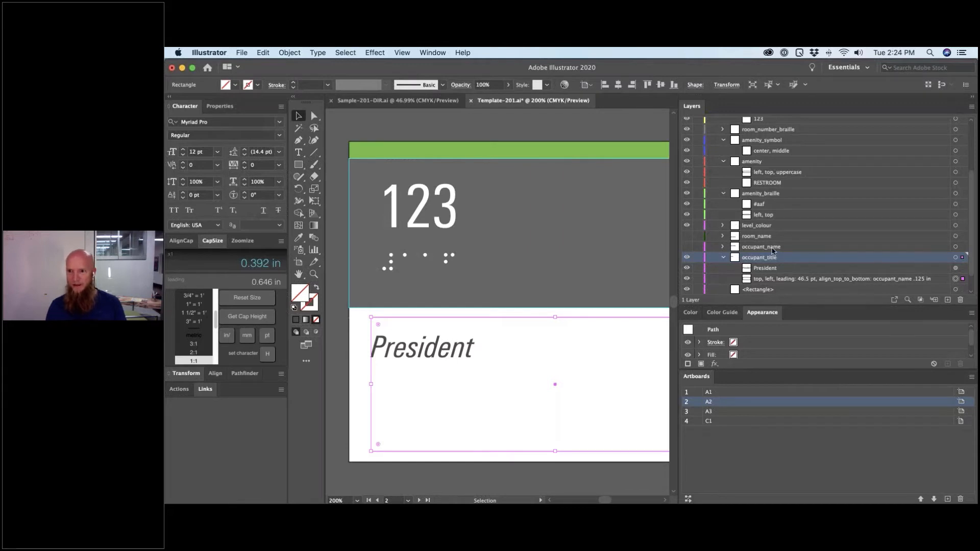
- Show the occupant_name layer again and clear the selection on the canvas
left_click(688, 246)
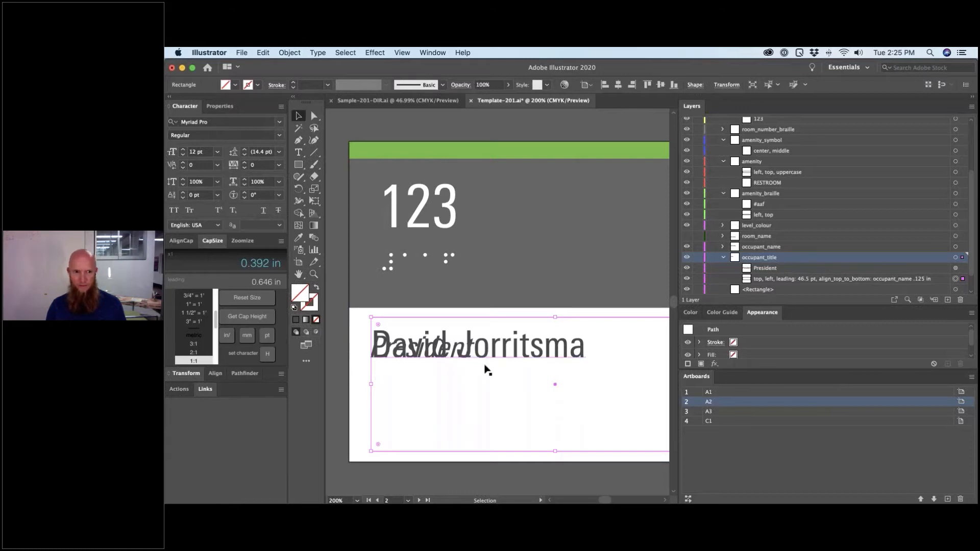
left_click(339, 394)
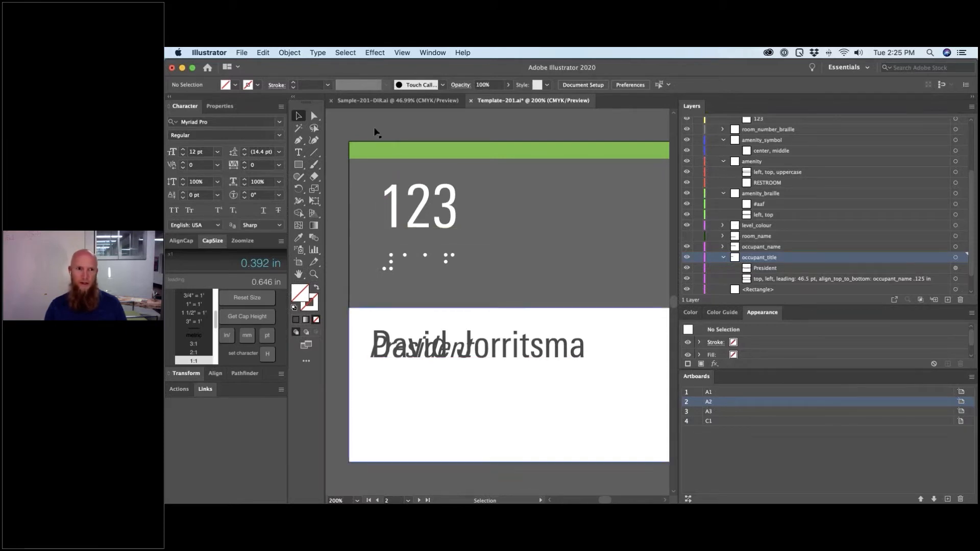
- Export Template-201 as separate SVG files per artboard, replacing the previous exports
left_click(241, 53)
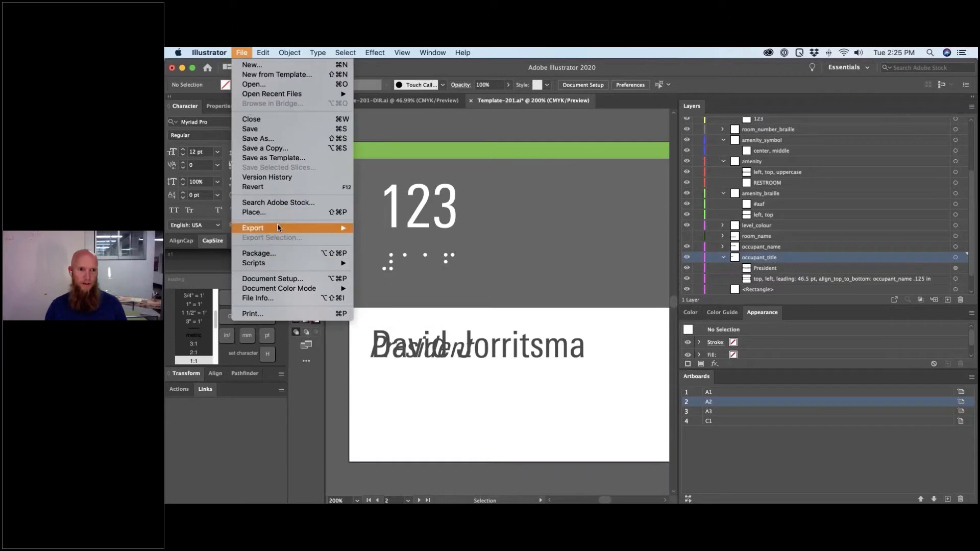
mouse_move(278, 228)
left_click(383, 238)
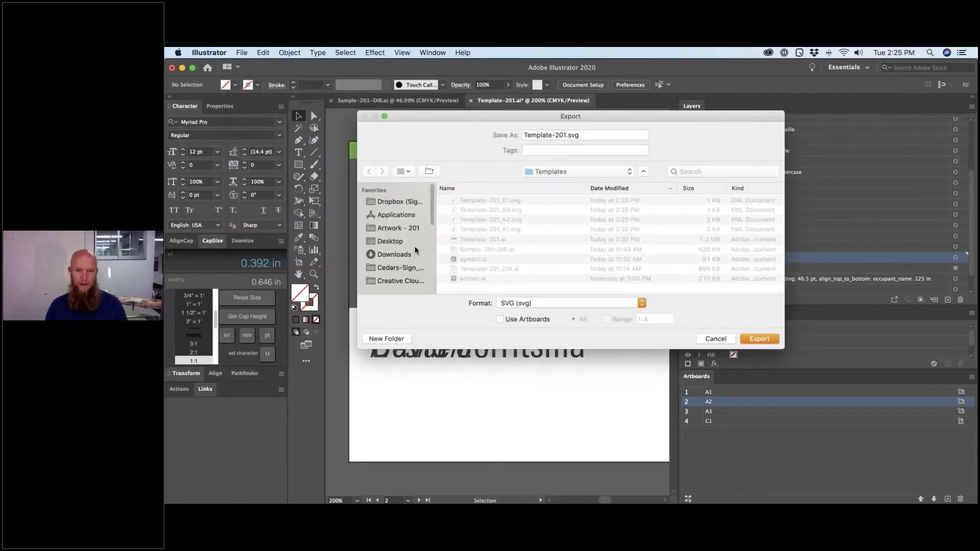
left_click(513, 320)
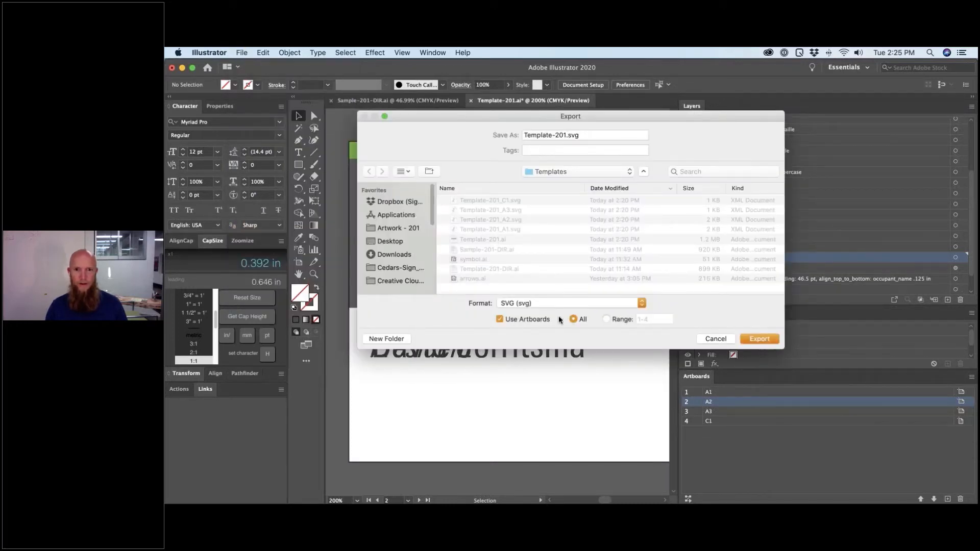
left_click(772, 339)
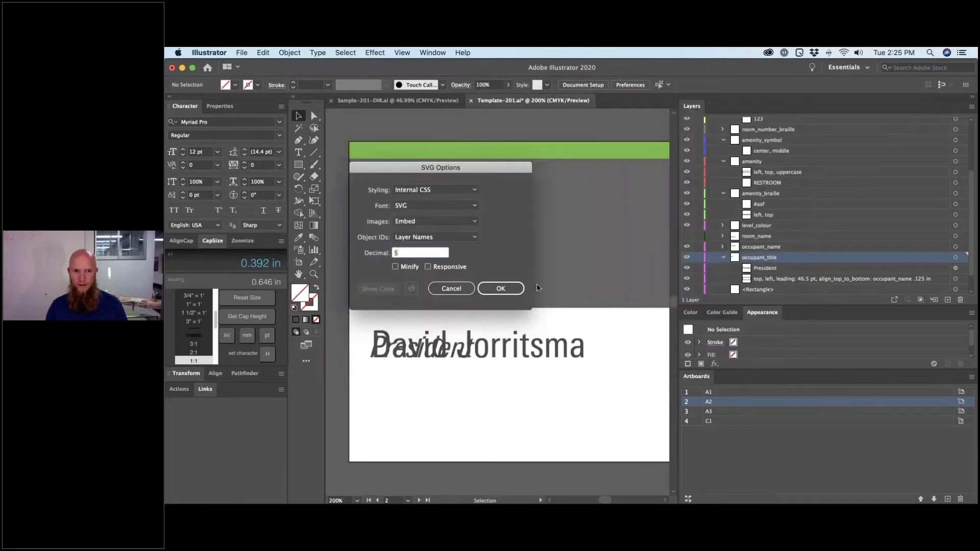
left_click(494, 289)
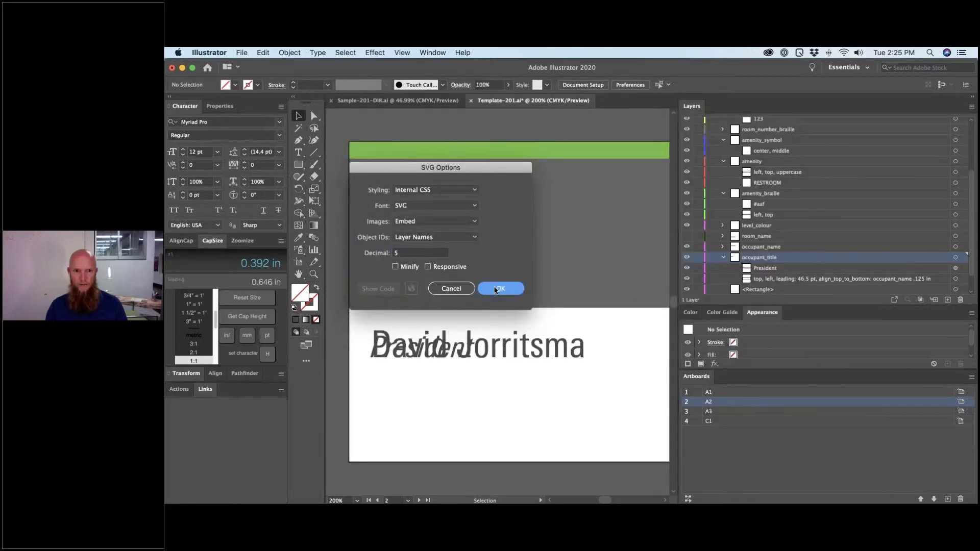
left_click(531, 198)
key("super+Tab")
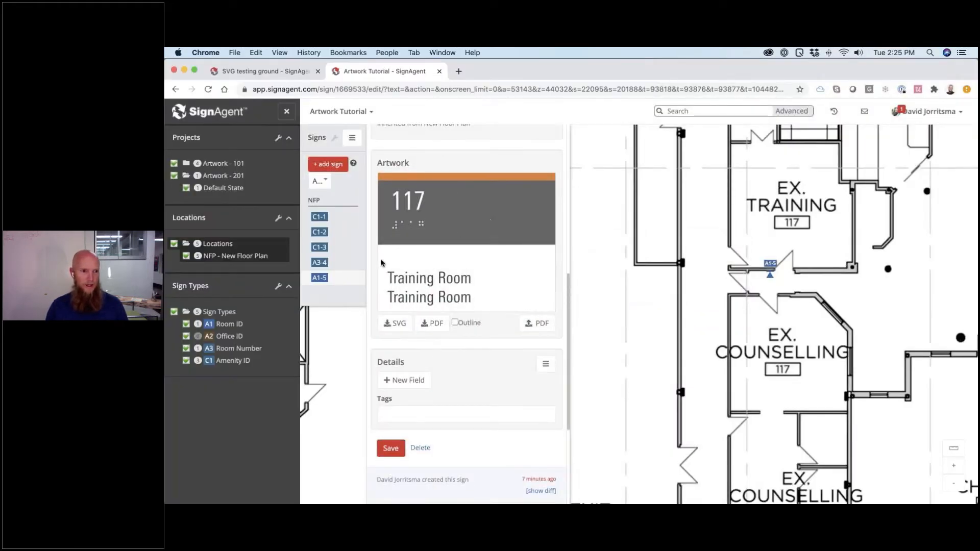
- Edit the A2 Office ID sign type, reviewing its message fields and template settings
right_click(230, 338)
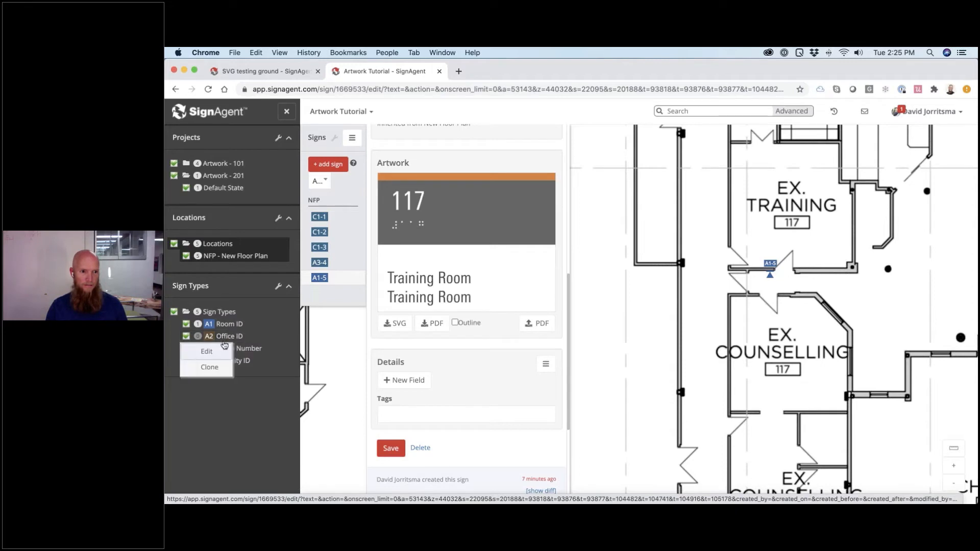
left_click(215, 352)
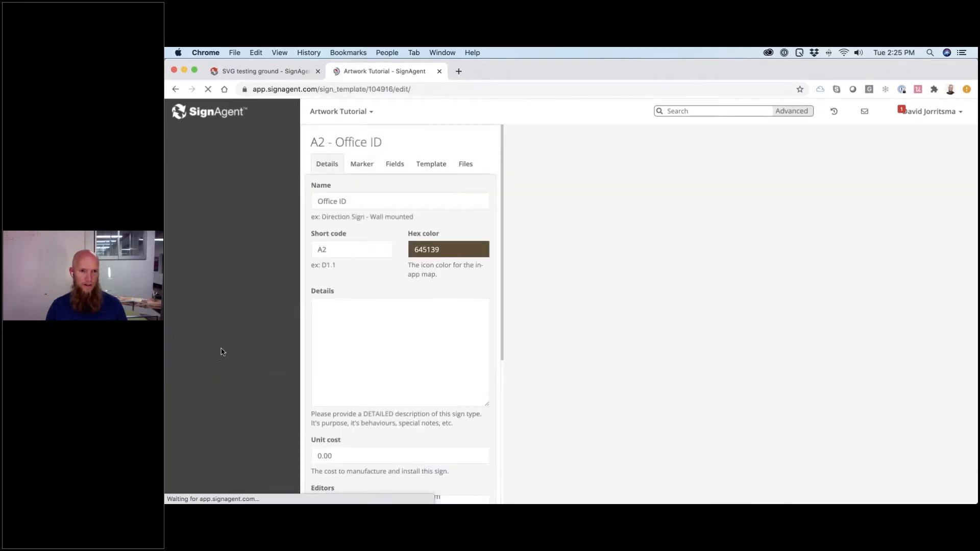
left_click(397, 169)
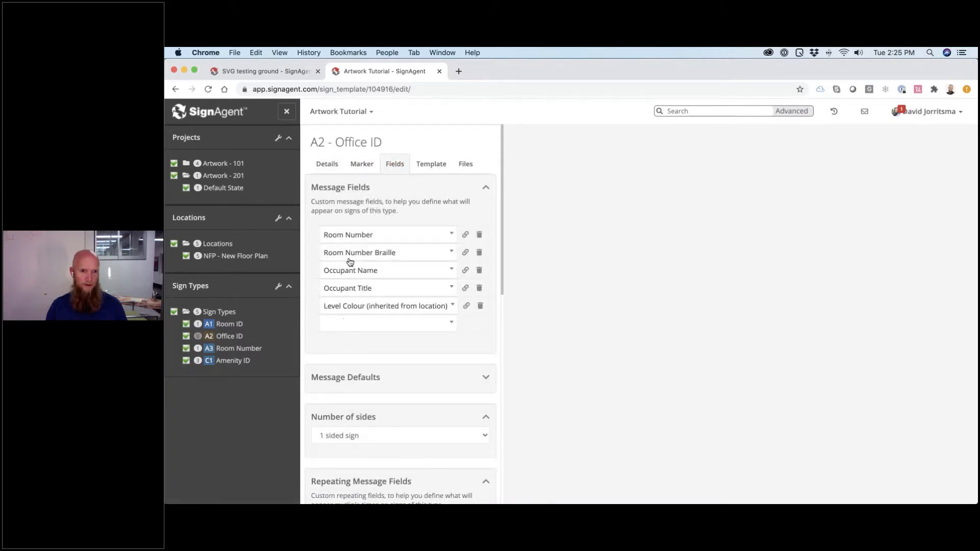
left_click(431, 164)
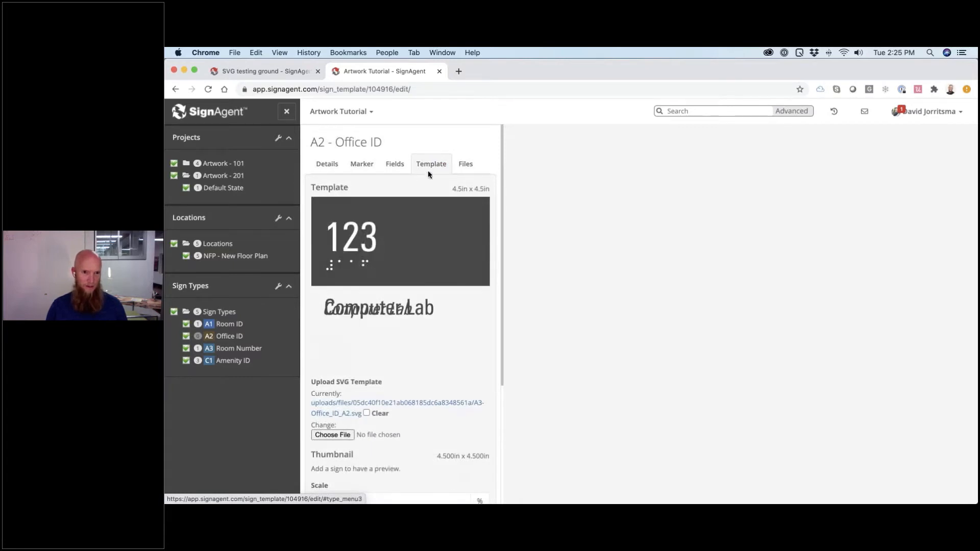
- Upload Template-201_A2.svg as its template, check the preview, and return to NFP - New Floor Plan
scroll(412, 217, "down", 3)
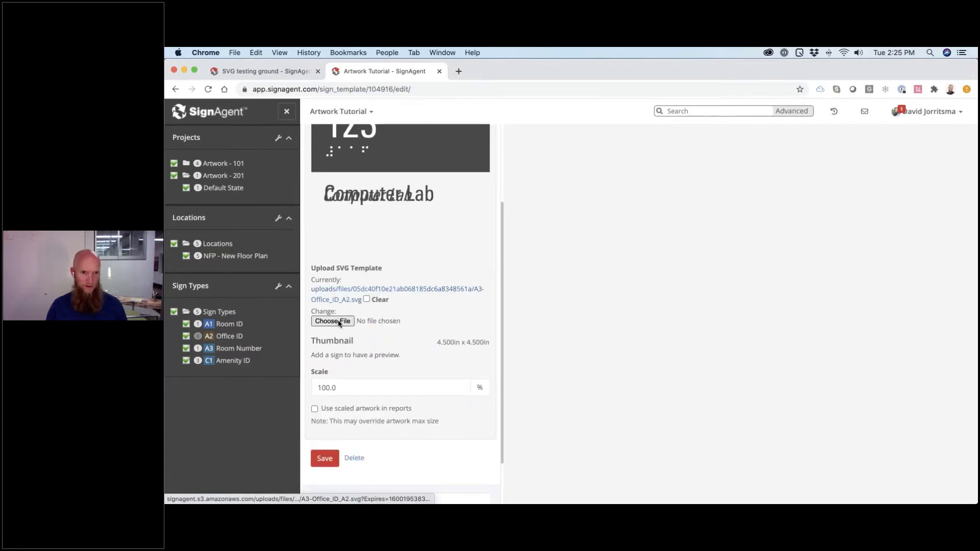
left_click(339, 322)
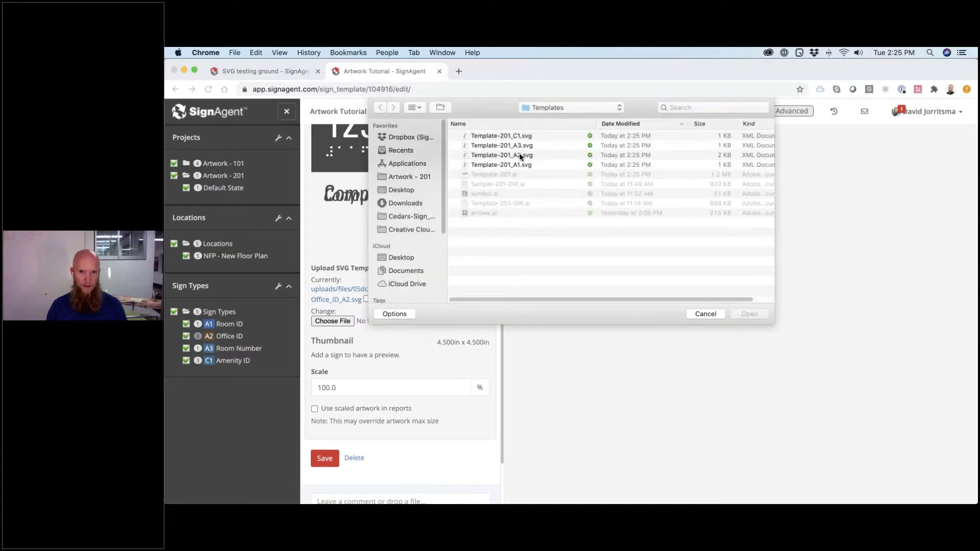
double_click(520, 156)
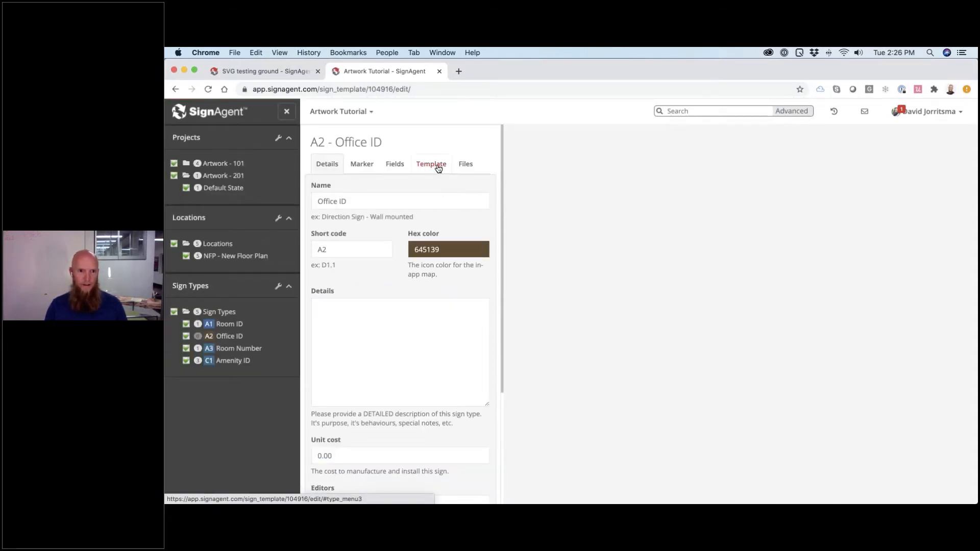
left_click(438, 169)
scroll(408, 232, "down", 5)
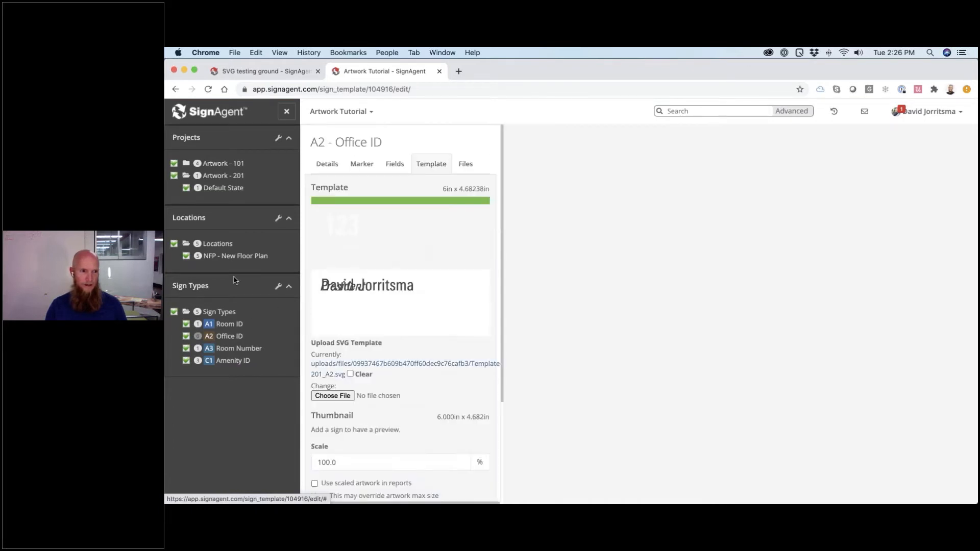
left_click(242, 257)
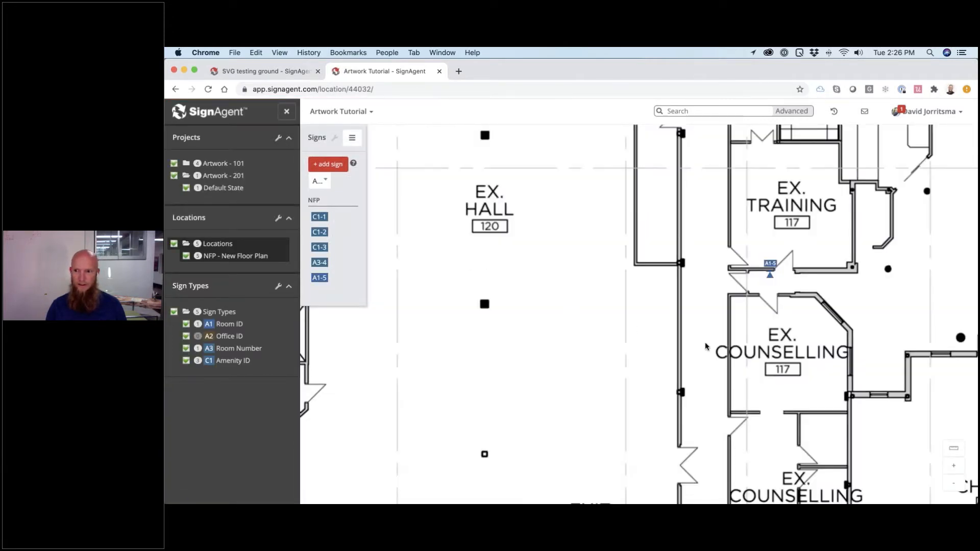
- Place a new sign at the EX. Counselling 117 door, turned to face downward
scroll(760, 340, "right", 4)
scroll(684, 312, "down", 2)
scroll(684, 312, "right", 1)
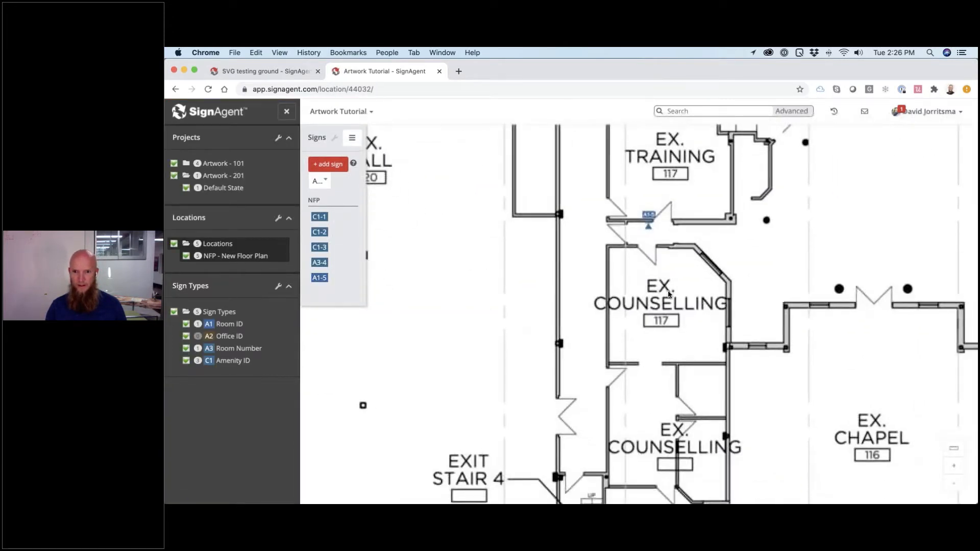
double_click(635, 248)
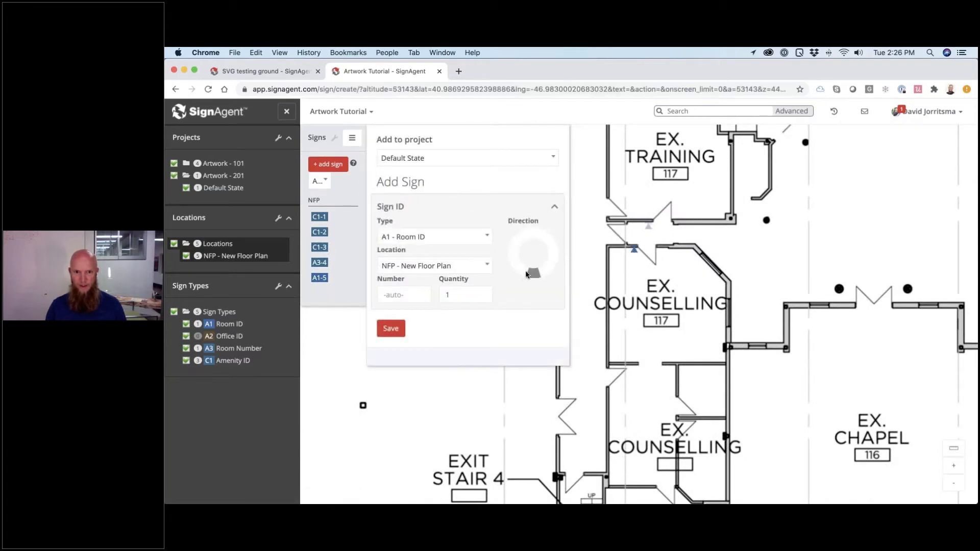
left_click_drag(528, 274, 535, 225)
- Make it an A2 - Office ID sign in the Default State project and save it
left_click(442, 237)
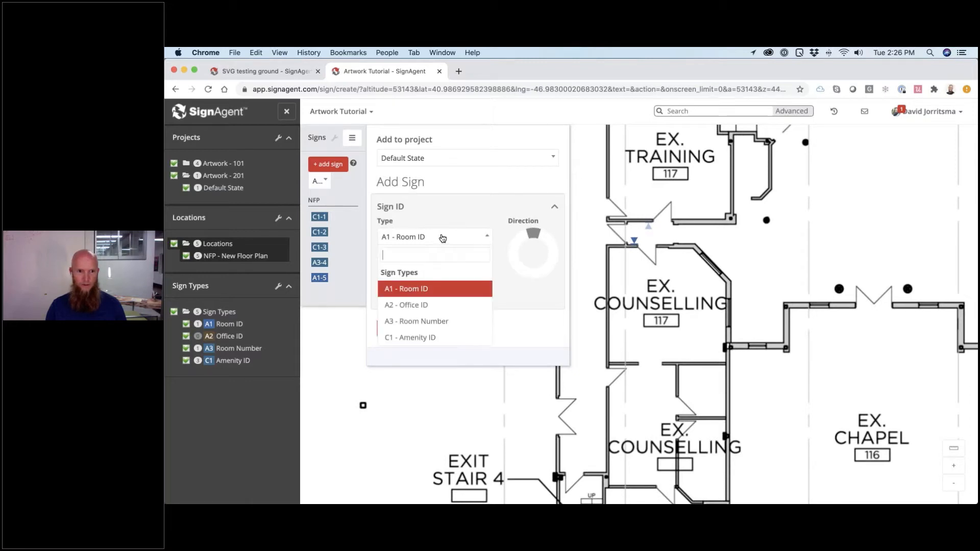
left_click(439, 306)
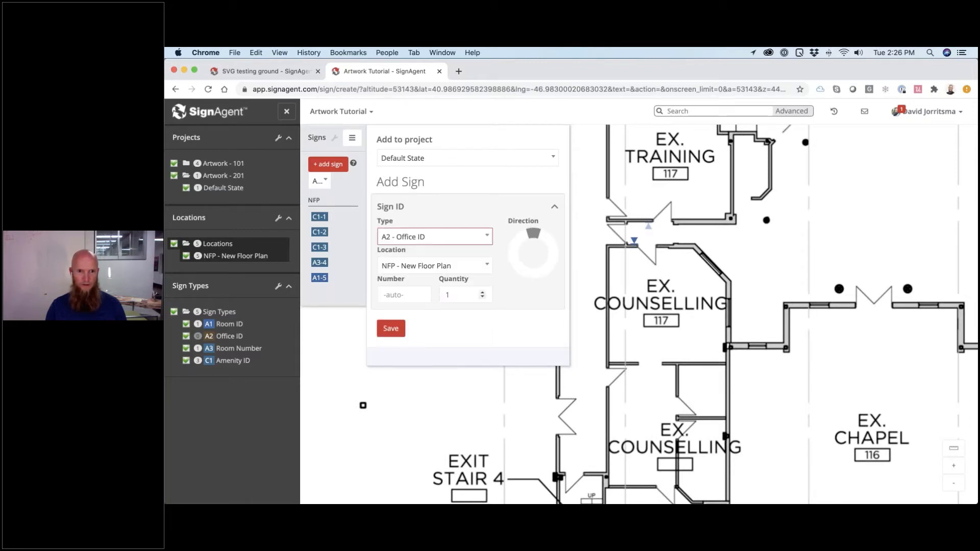
left_click(451, 158)
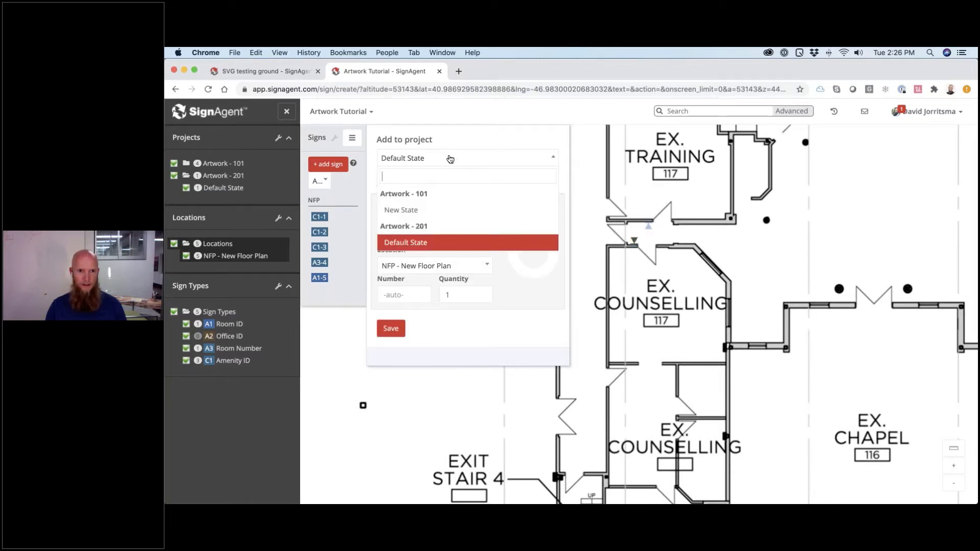
left_click(419, 243)
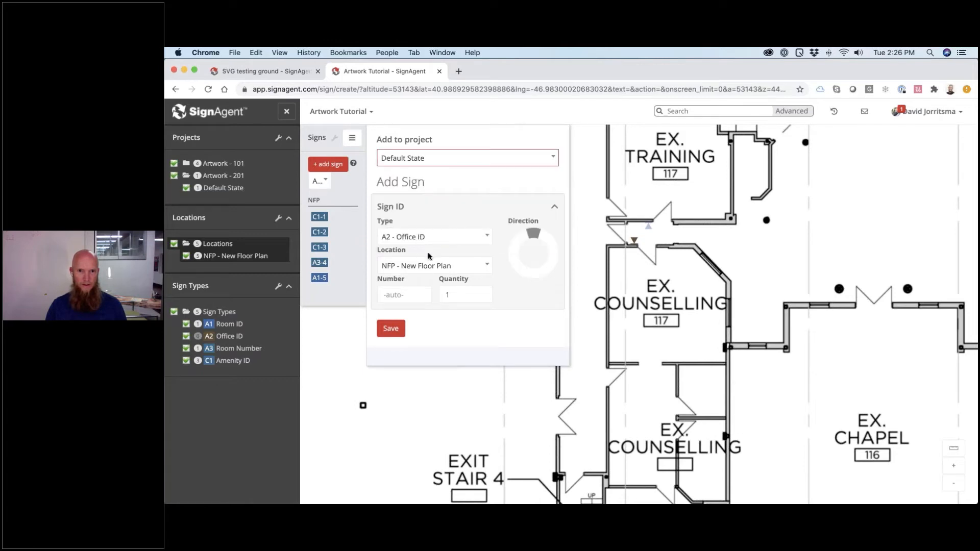
left_click(398, 330)
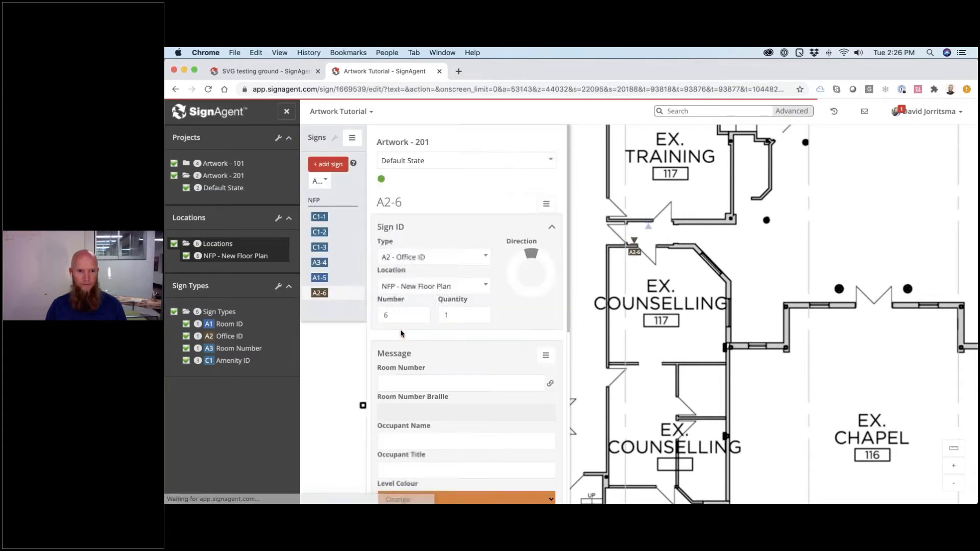
- Fill in the room number field for sign A2-6
scroll(416, 331, "down", 4)
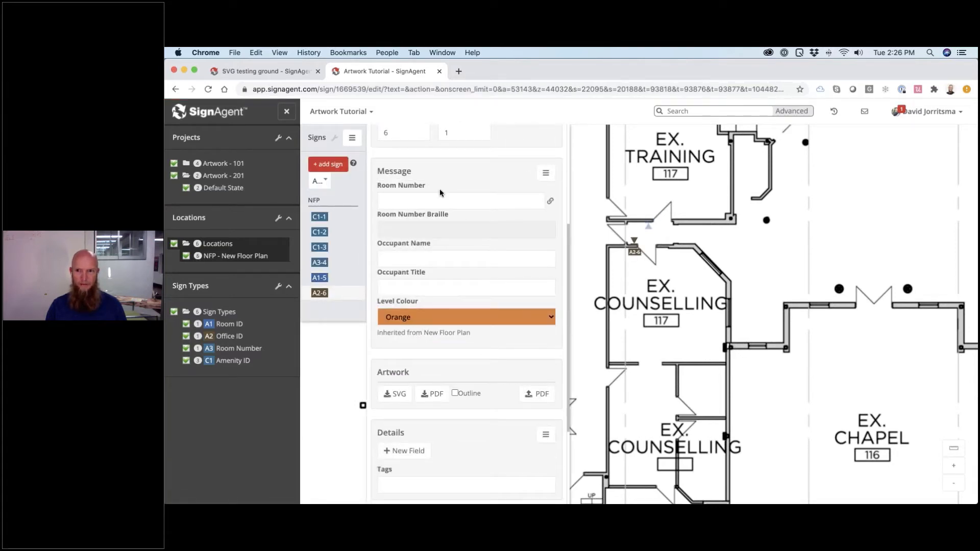
left_click(427, 200)
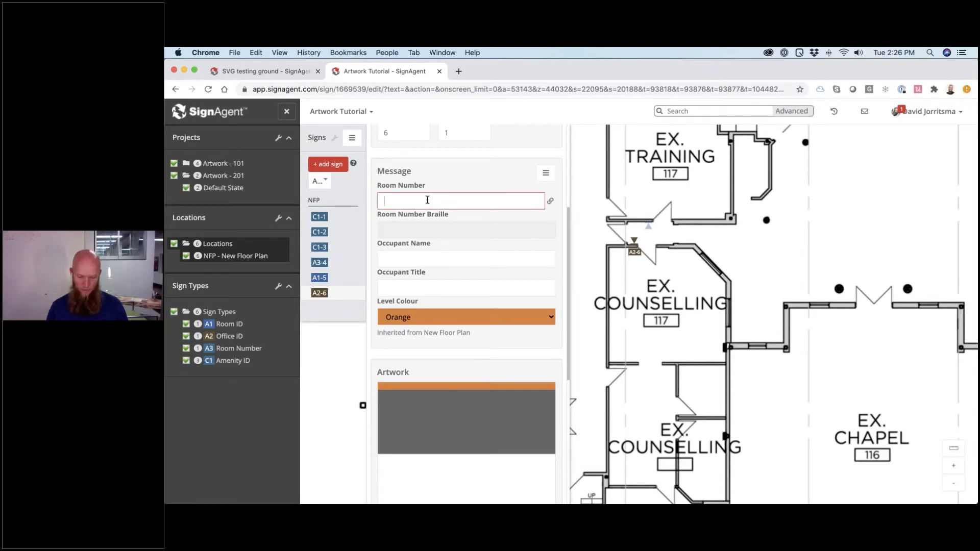
type("117")
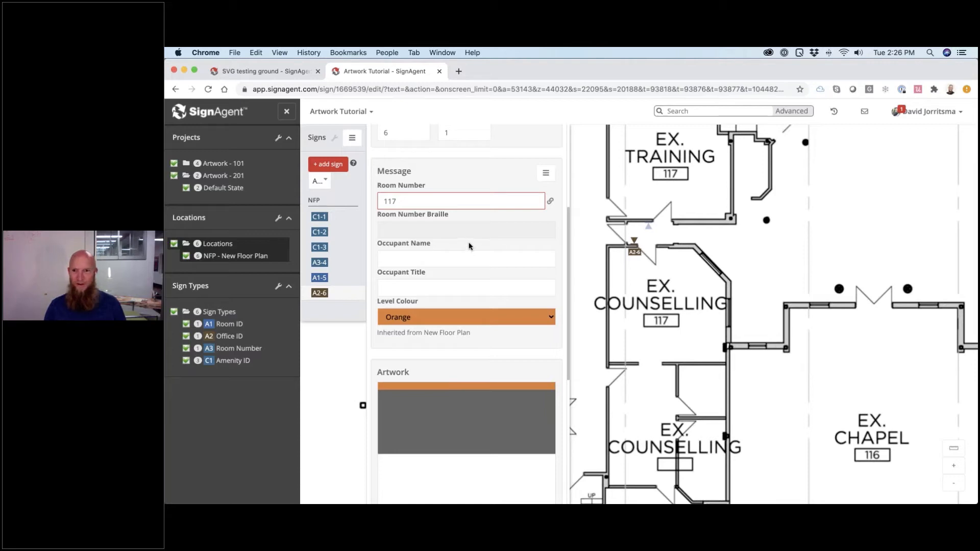
left_click(470, 246)
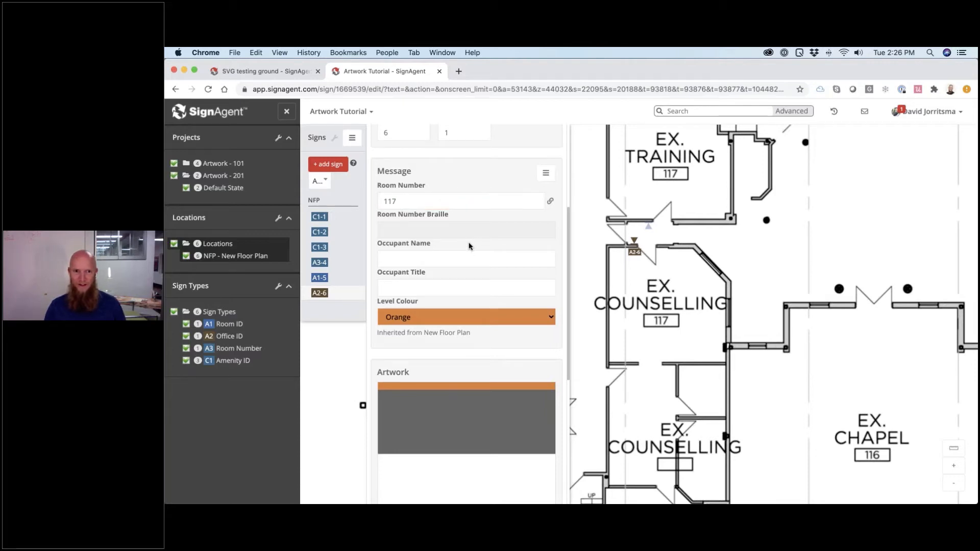
- Enter the occupant's name and the Occupant Title President, then view the artwork preview
left_click(430, 258)
scroll(478, 227, "down", 5)
scroll(479, 224, "up", 2)
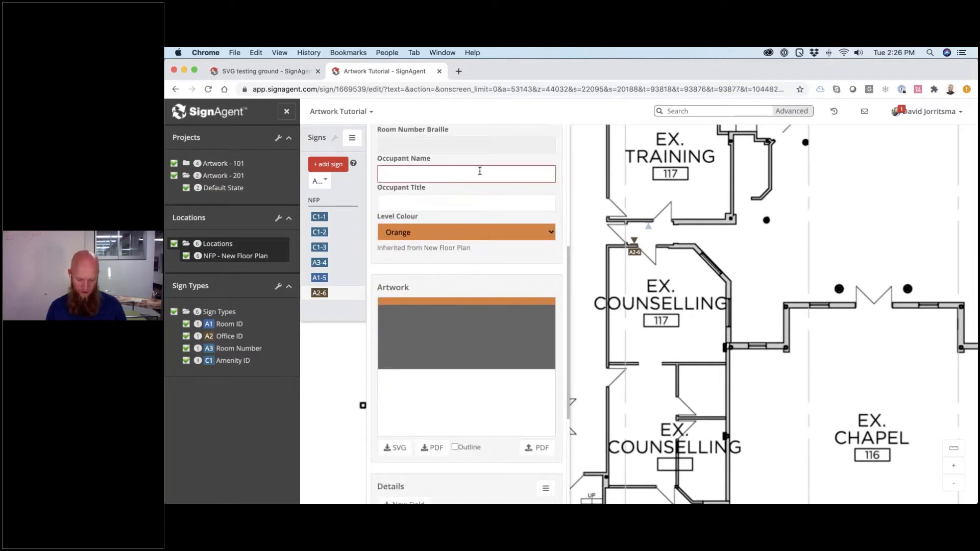
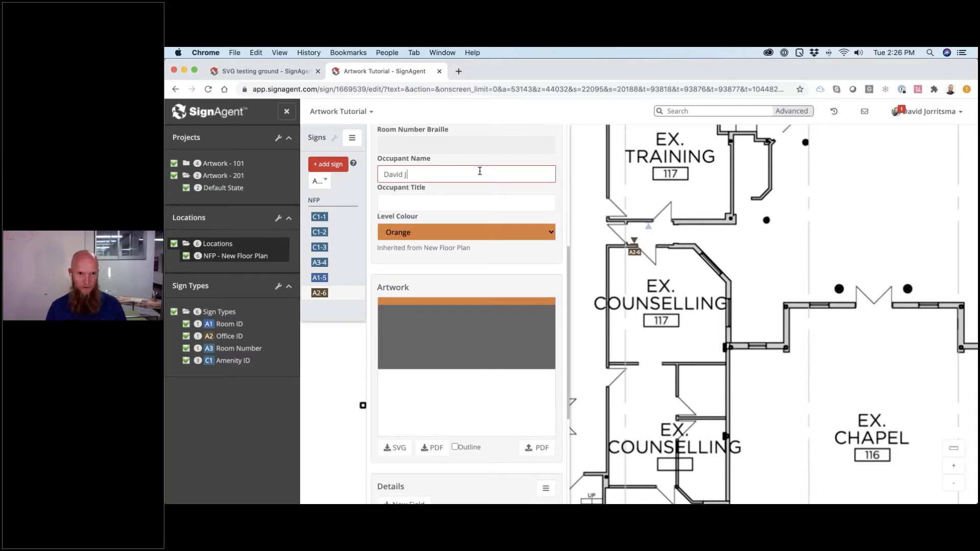
key("Tab")
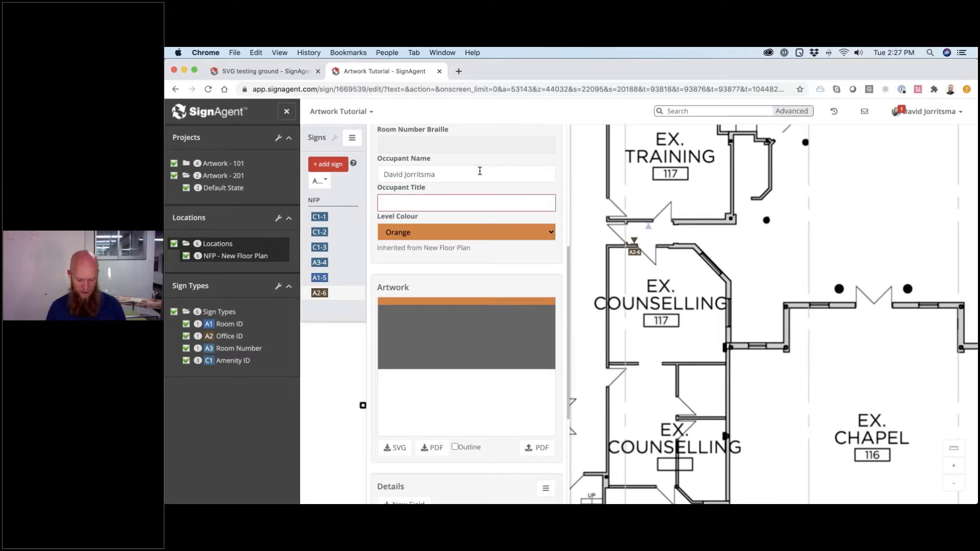
type("Pre")
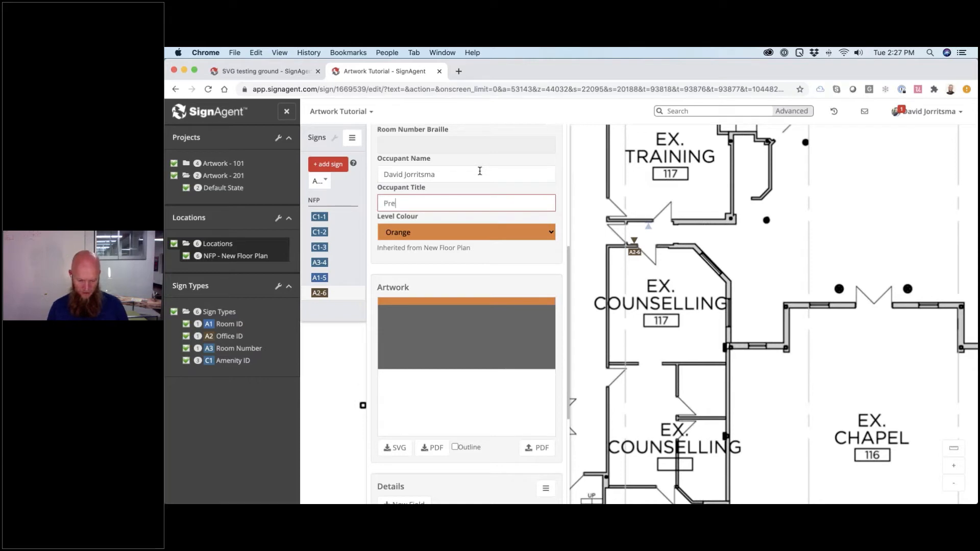
type("sident")
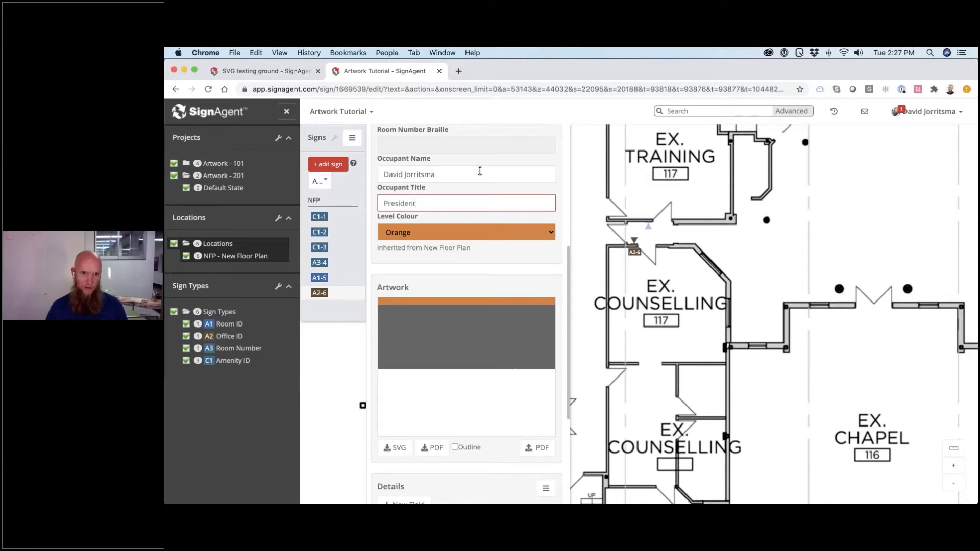
key("Return")
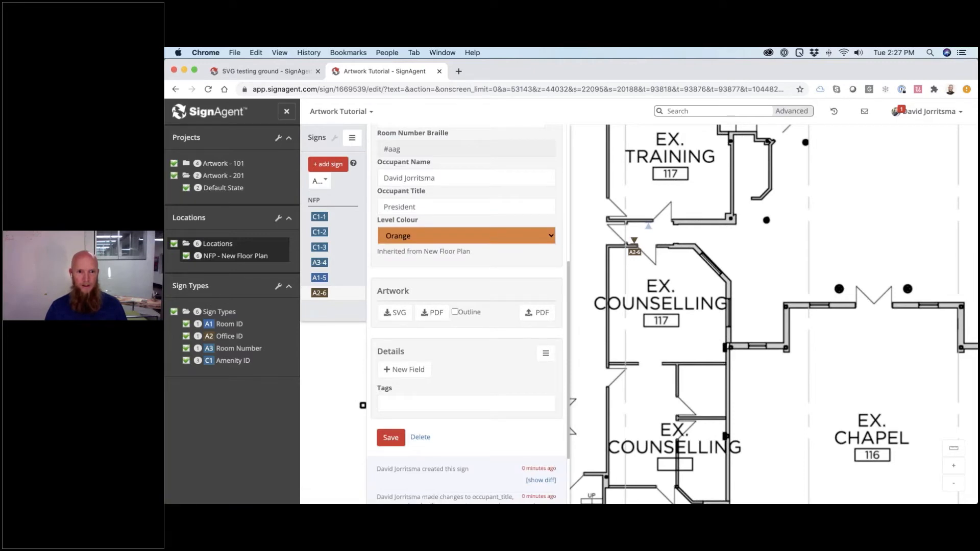
scroll(448, 294, "down", 3)
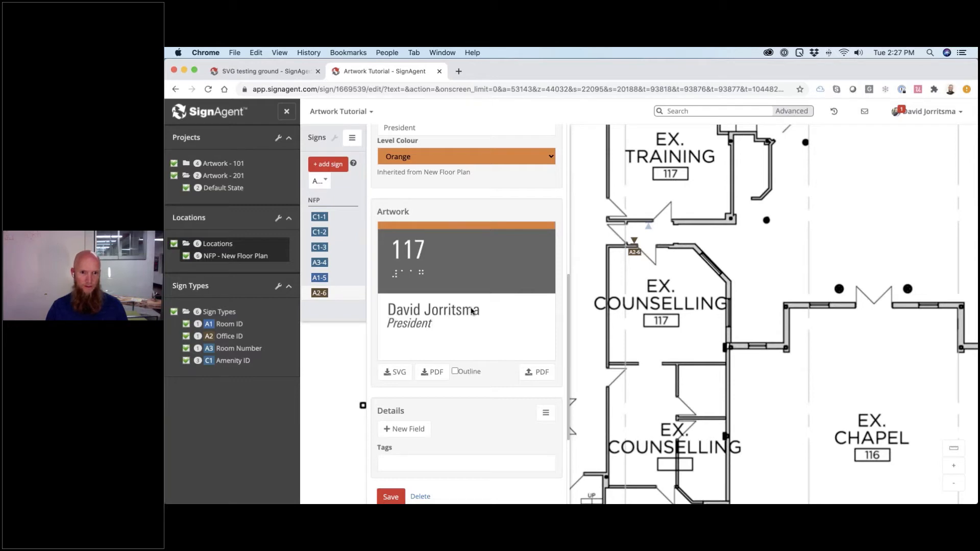
- Duplicate the Occupant Name text so the name appears twice, separated by a space
scroll(463, 253, "up", 5)
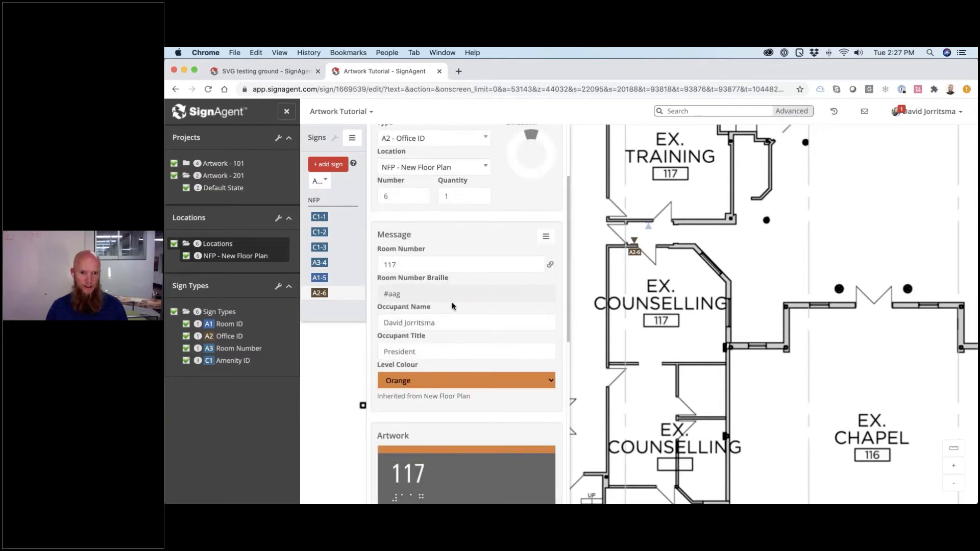
scroll(451, 305, "down", 4)
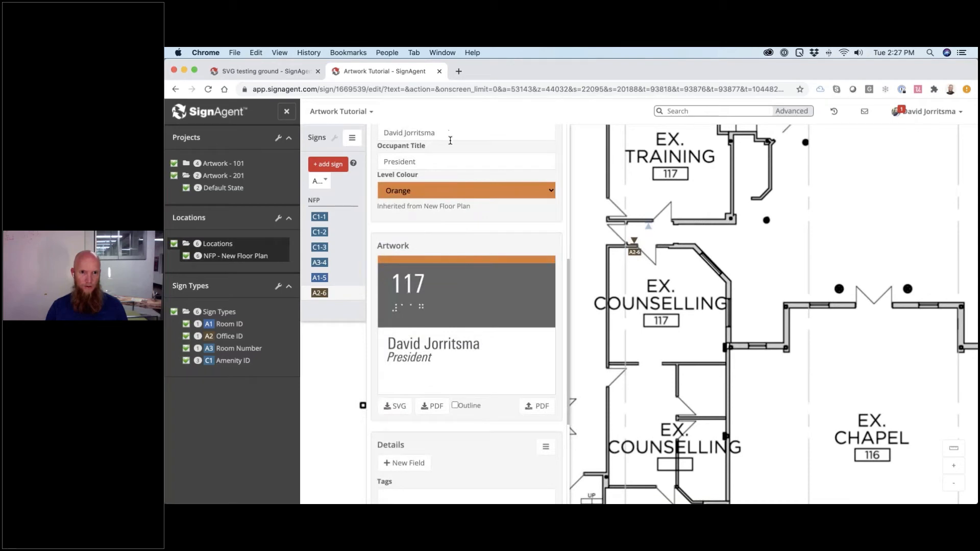
scroll(452, 148, "up", 3)
triple_click(444, 207)
key("super+c")
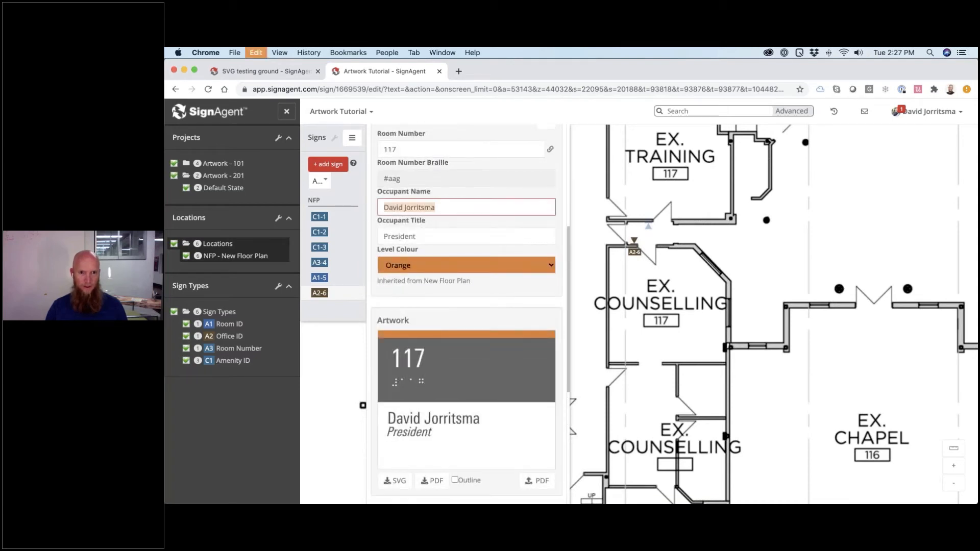
left_click(461, 209)
key("super+v")
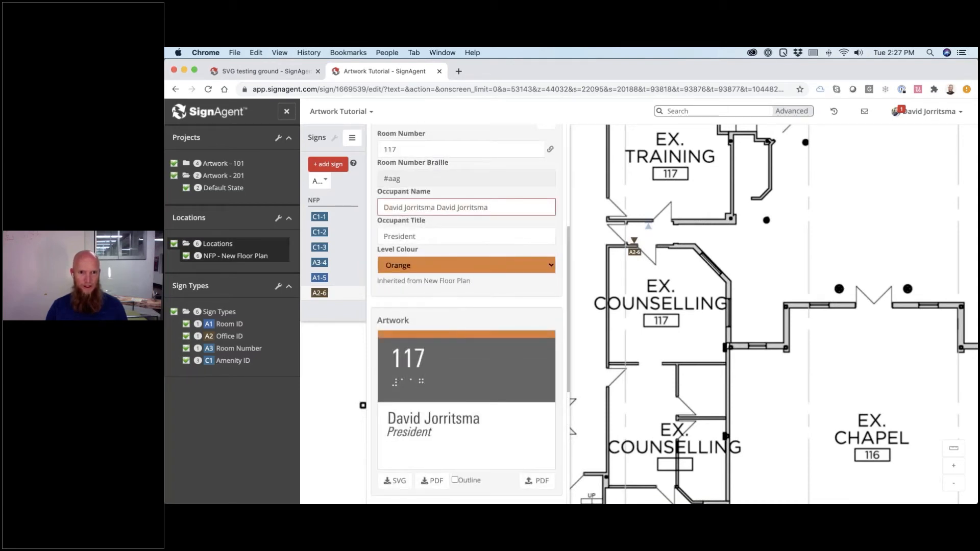
left_click(489, 230)
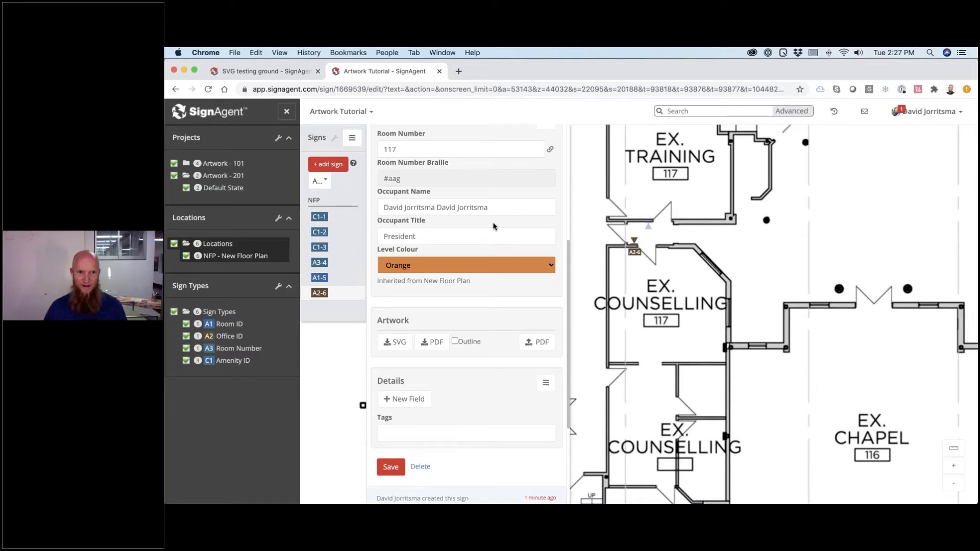
scroll(506, 220, "down", 3)
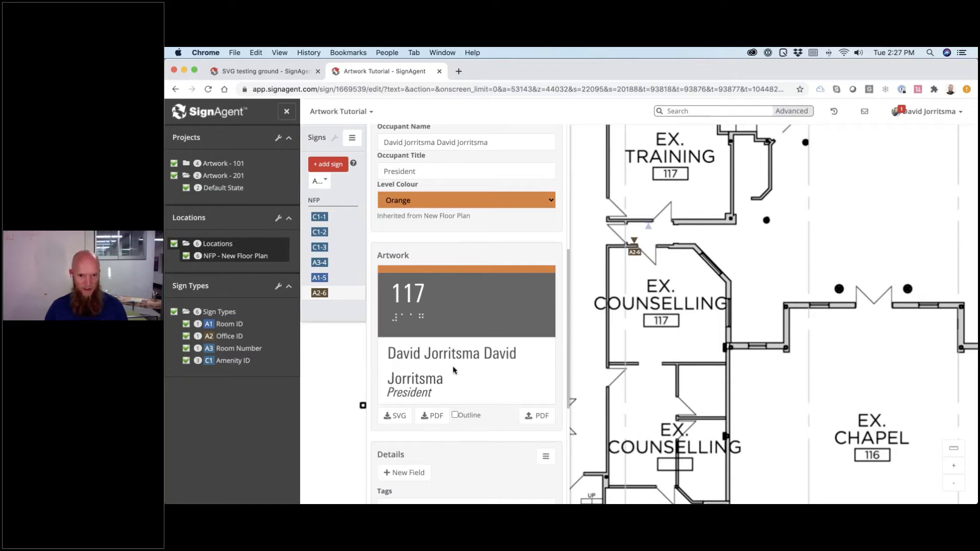
key("super+Tab")
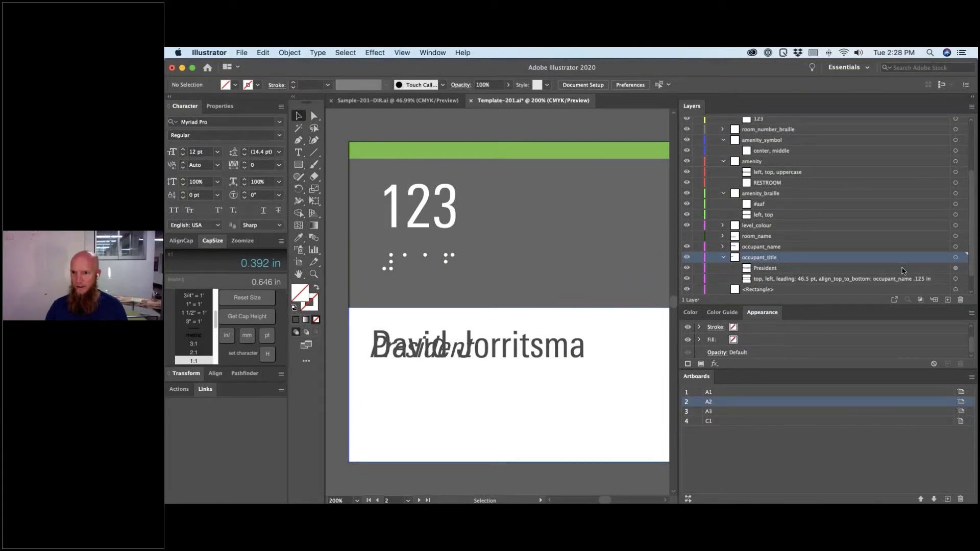
- Rename the occupant_name leading layer from 62pt to 46.5 pt, copied from occupant_title
scroll(787, 268, "down", 2)
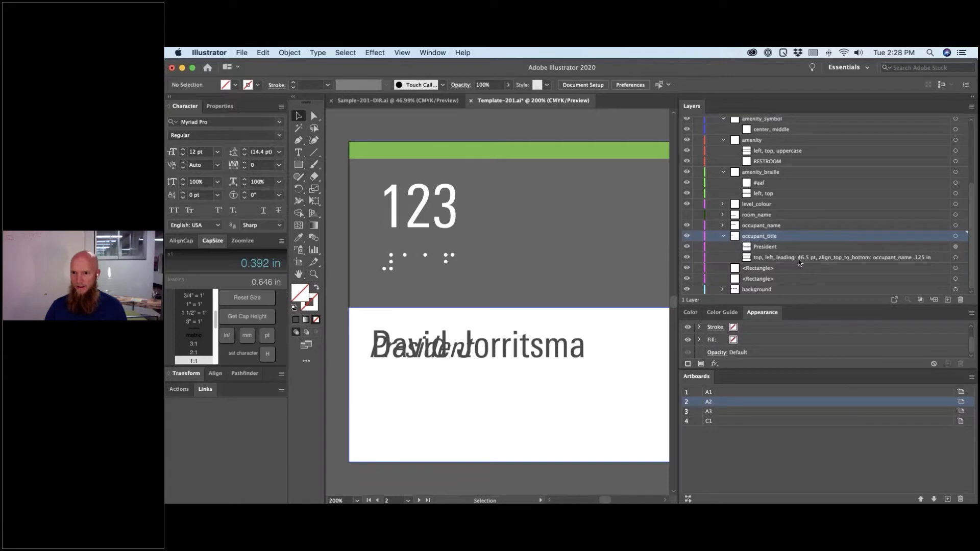
double_click(799, 258)
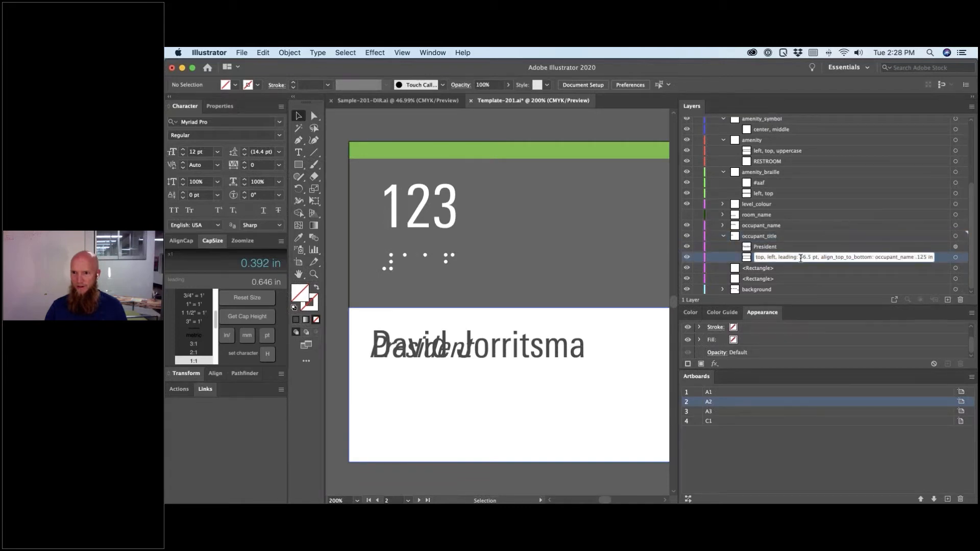
left_click_drag(800, 257, 819, 258)
key("cmd+c")
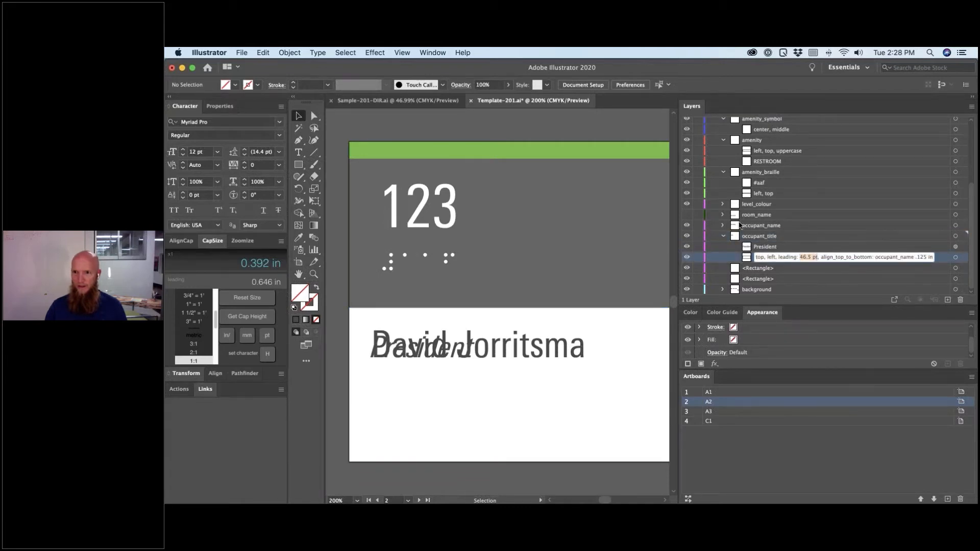
left_click(723, 225)
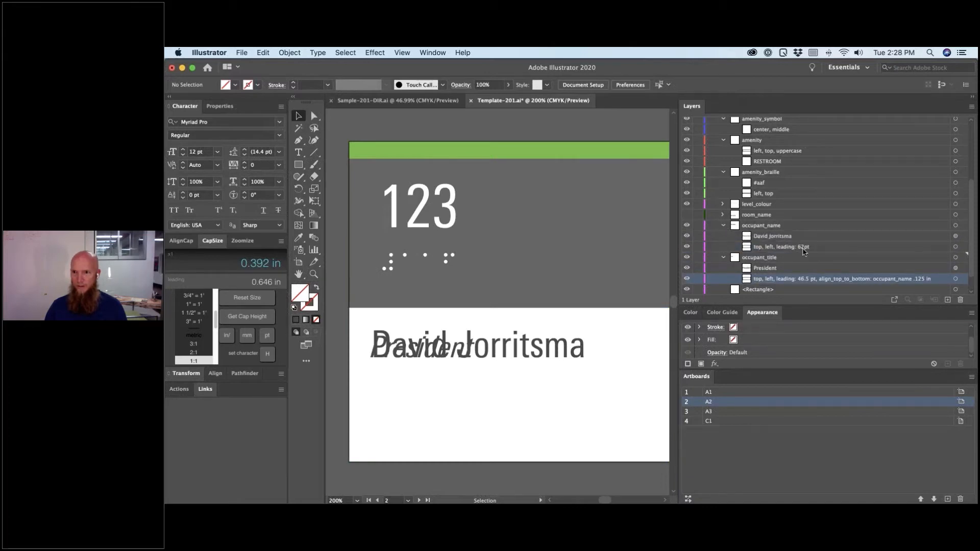
double_click(802, 246)
left_click_drag(801, 246, 841, 248)
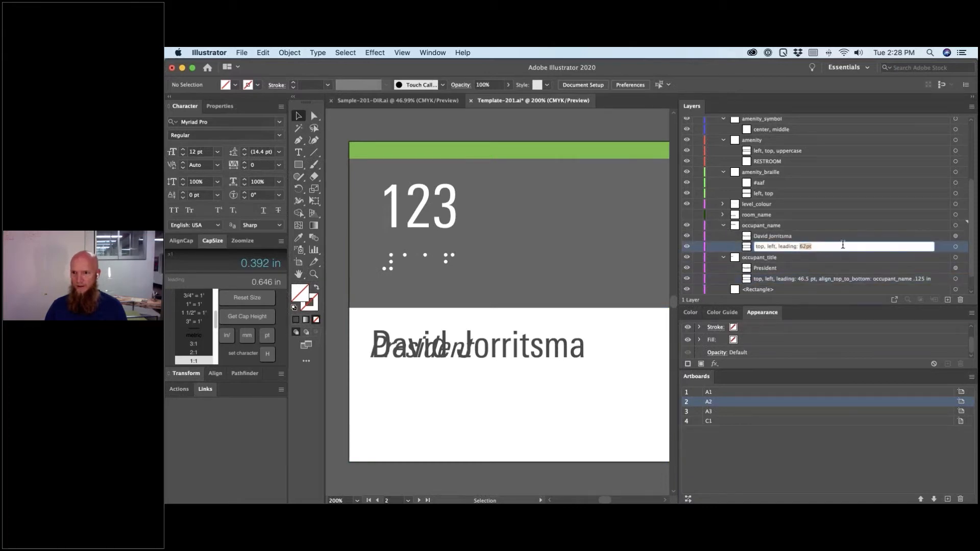
key("cmd+v")
left_click(837, 259)
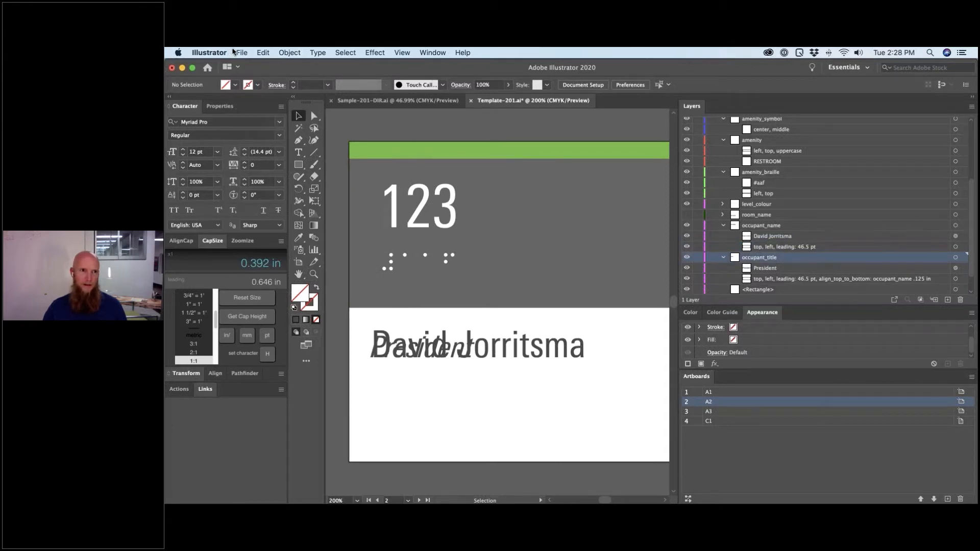
- Re-export the template as per-artboard SVG files, replacing the existing ones
left_click(240, 53)
mouse_move(304, 229)
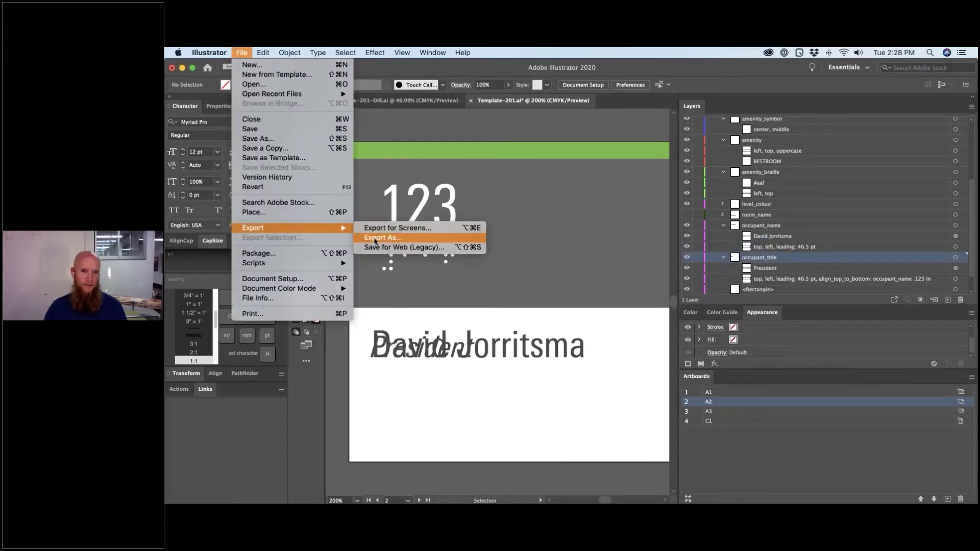
left_click(382, 238)
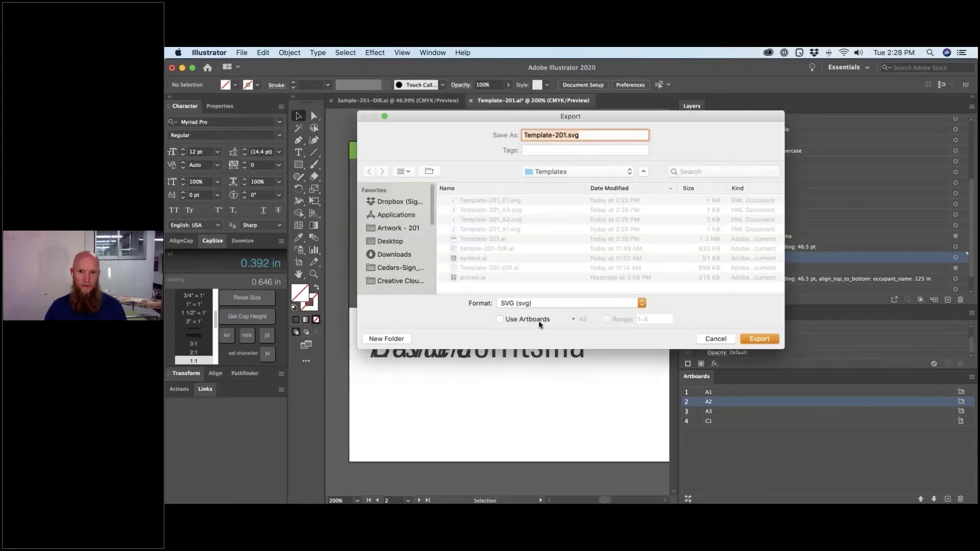
left_click(541, 320)
left_click(759, 339)
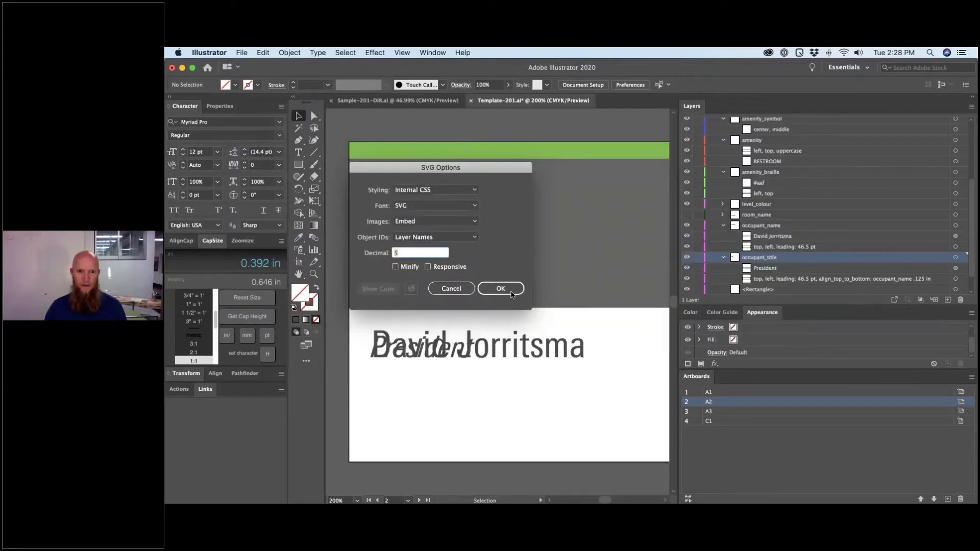
left_click(500, 288)
left_click(532, 199)
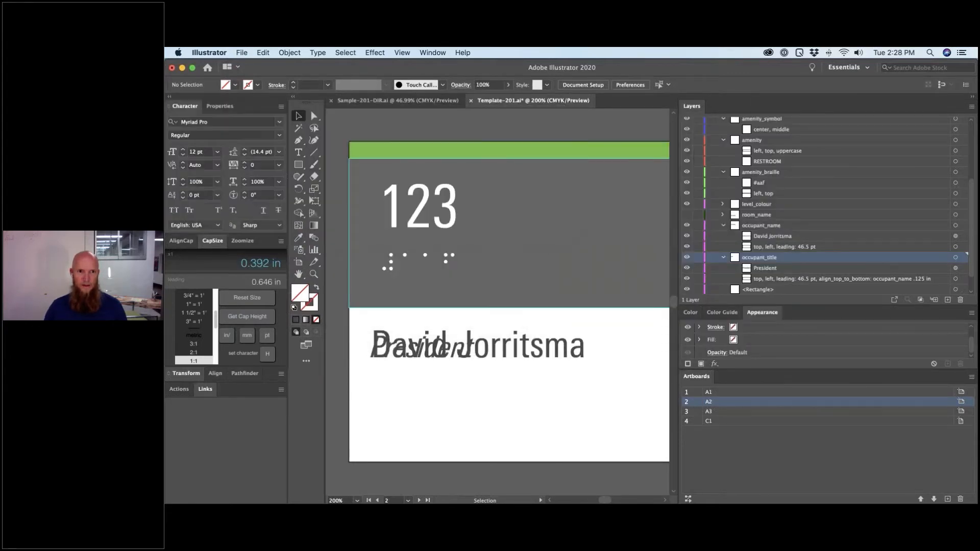
- Back in SignAgent, open the A2 Office ID sign type for editing
key("super+Tab")
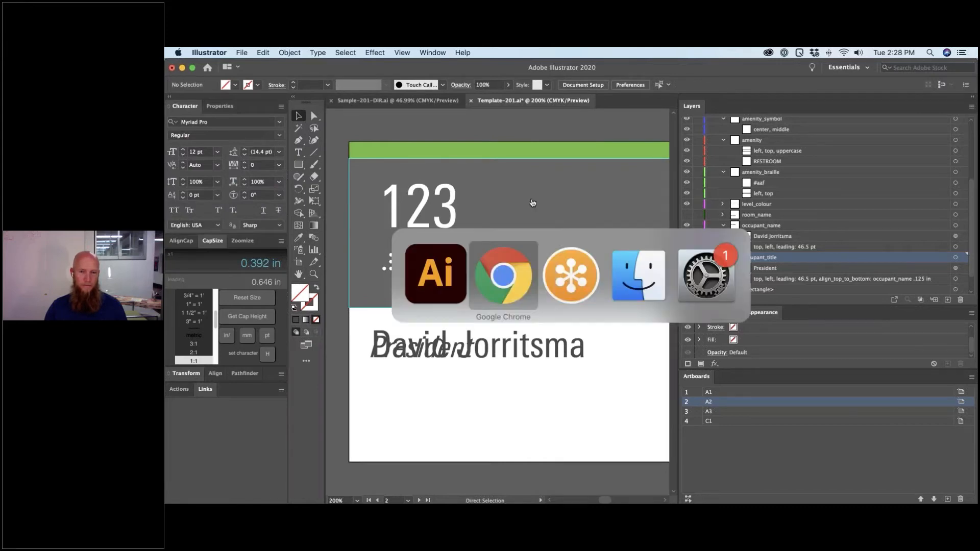
scroll(487, 253, "up", 5)
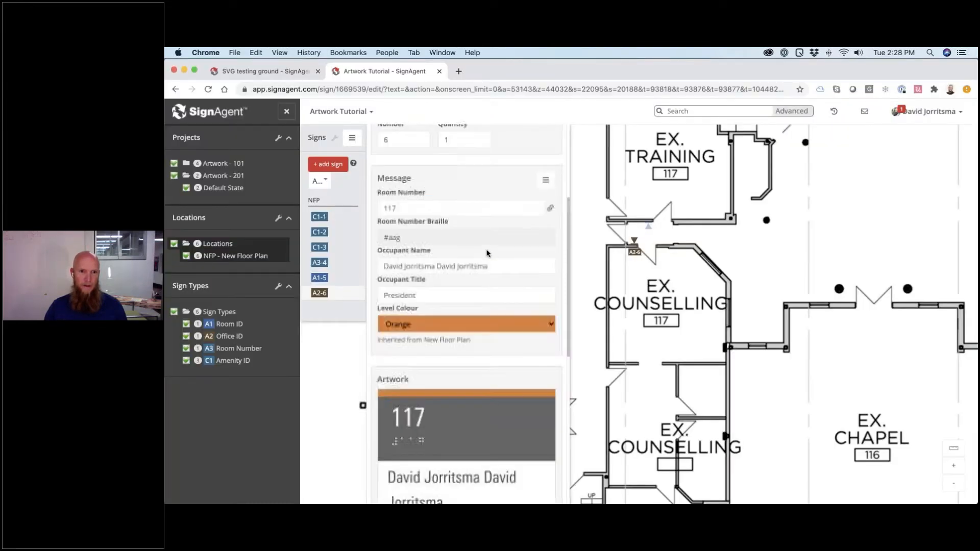
scroll(486, 253, "up", 2)
left_click(235, 338)
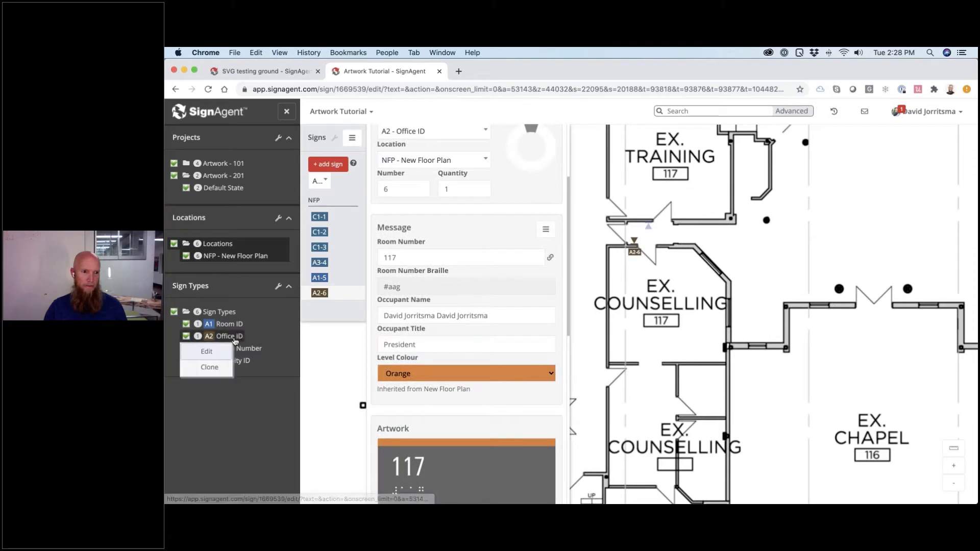
left_click(220, 355)
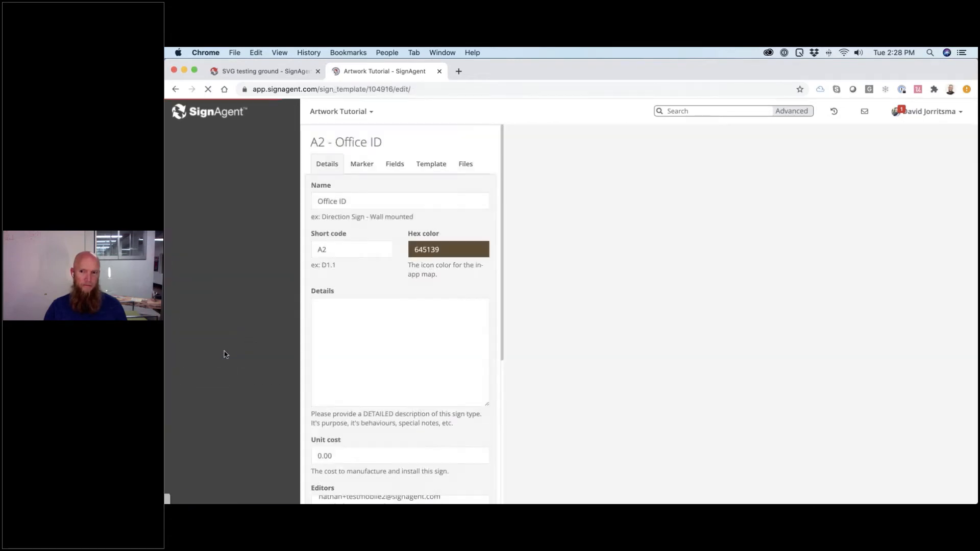
- Re-upload Template-201_A2.svg as its template and return to NFP - New Floor Plan
left_click(431, 164)
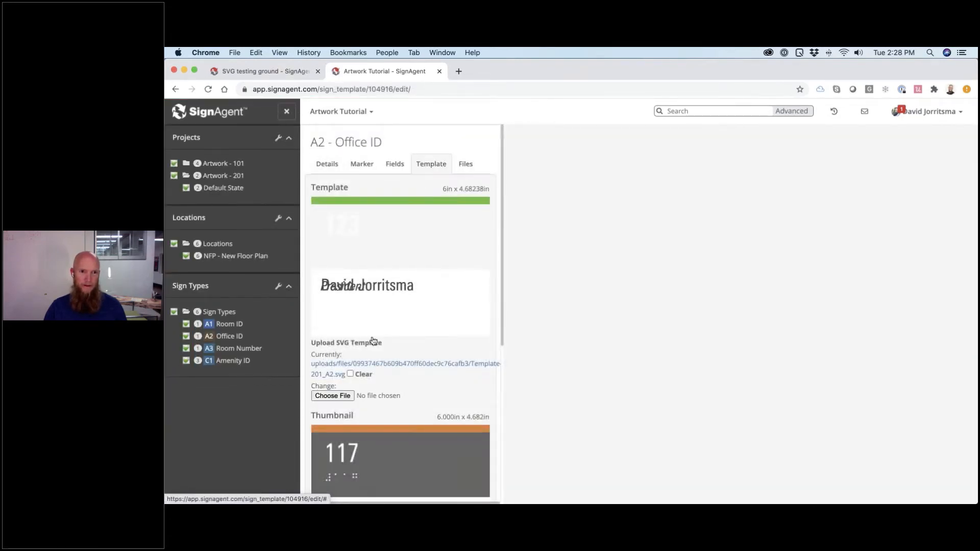
scroll(358, 357, "down", 1)
left_click(333, 376)
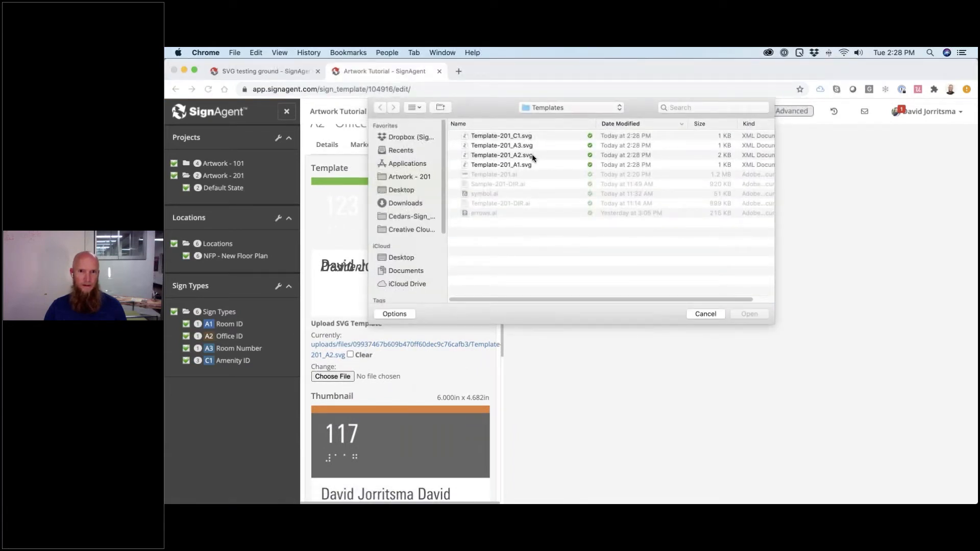
double_click(533, 156)
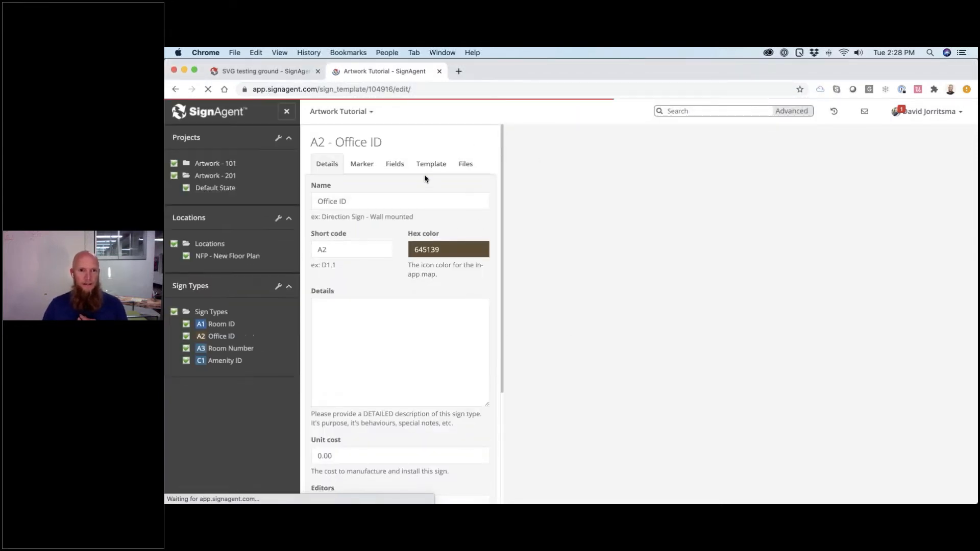
left_click(430, 164)
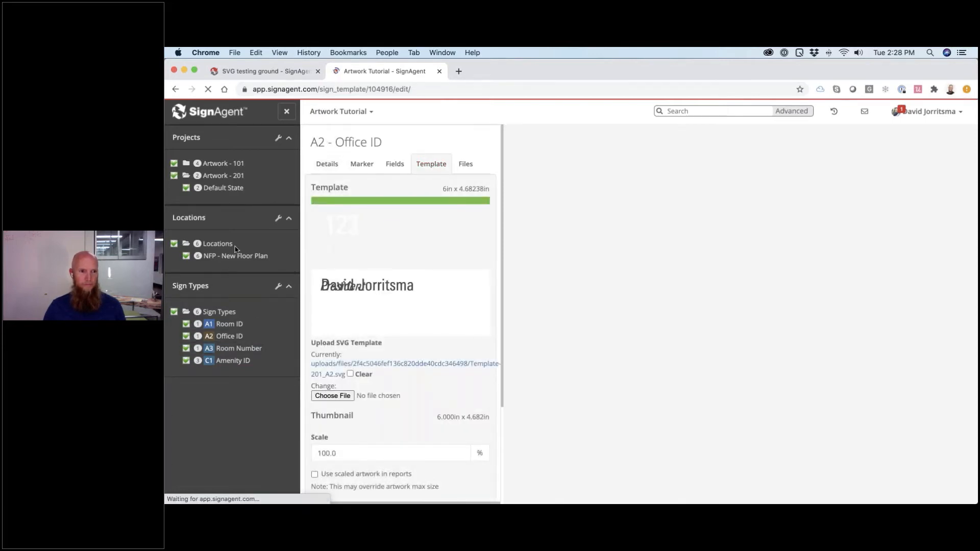
left_click(237, 261)
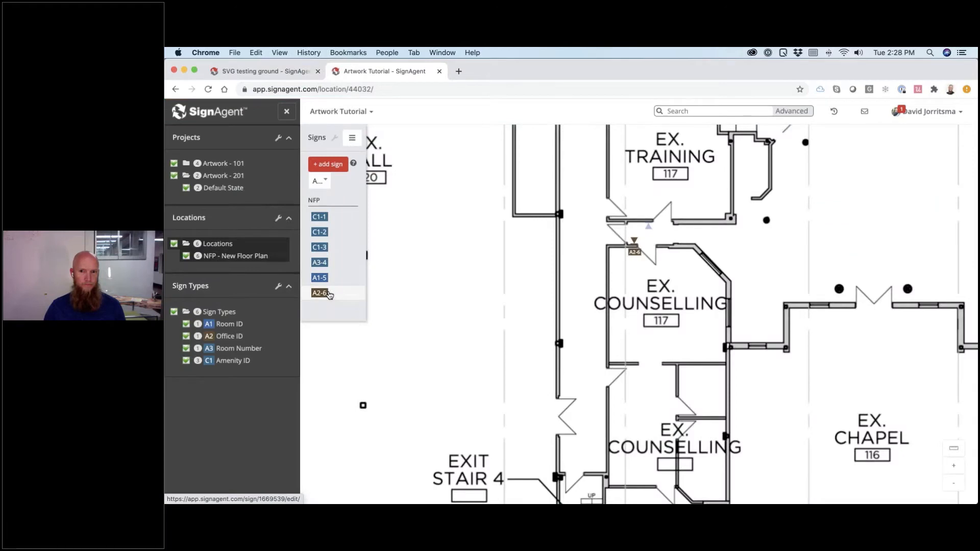
- On sign A2-6, replace the space between the two occupant names with <br> and save
left_click(319, 293)
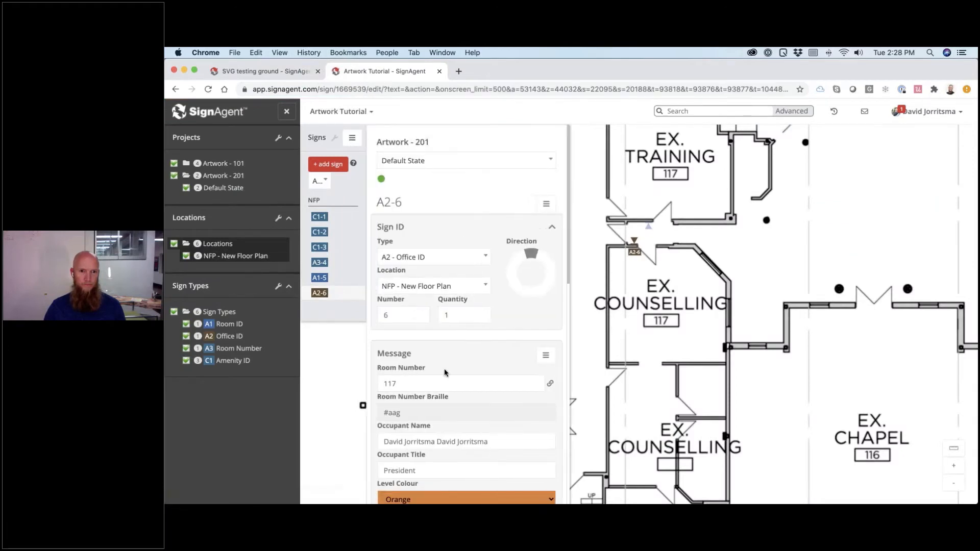
scroll(444, 369, "down", 5)
scroll(443, 366, "down", 2)
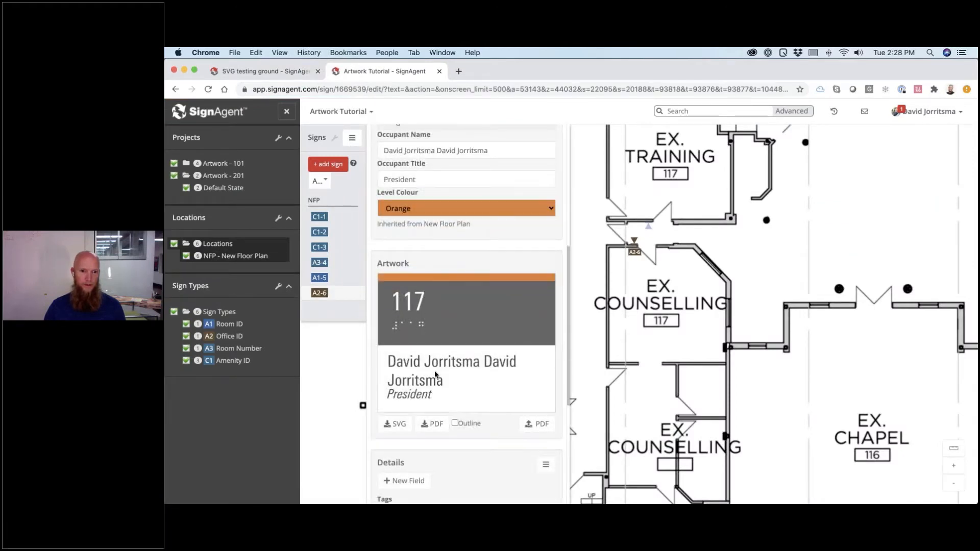
scroll(440, 191, "up", 1)
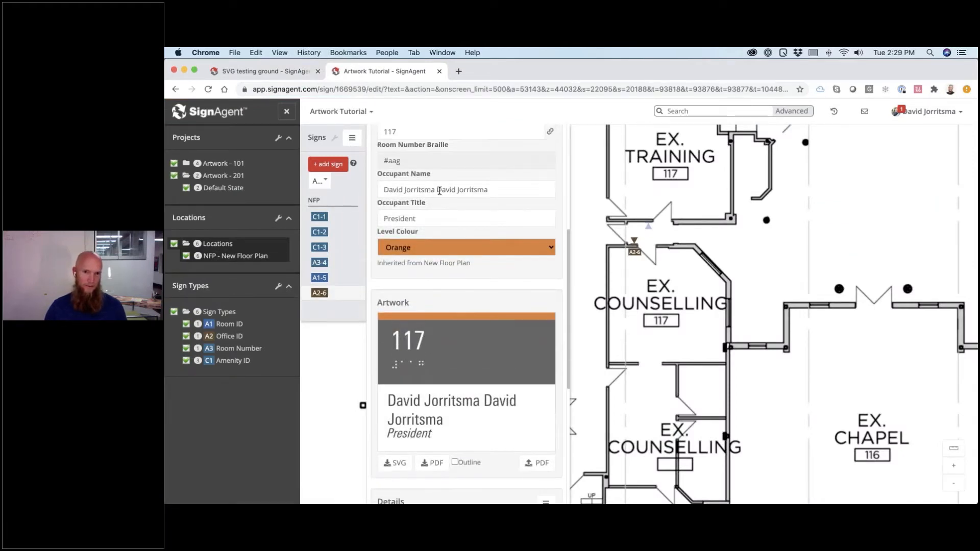
left_click(435, 190)
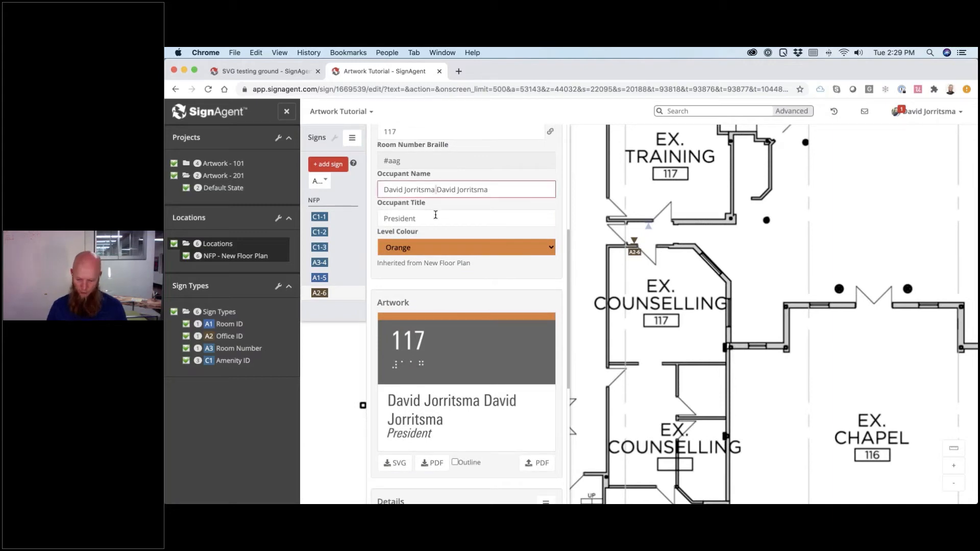
type("<br>")
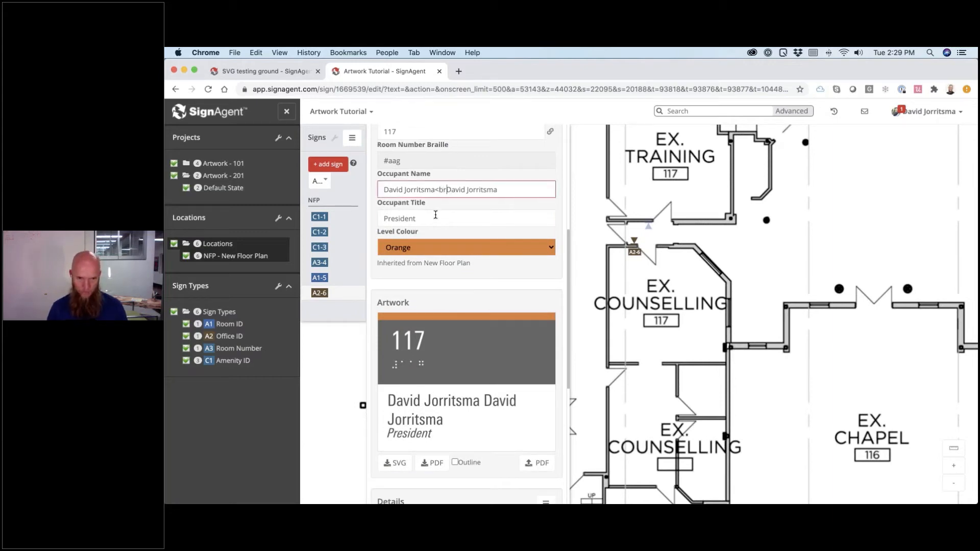
key("Delete")
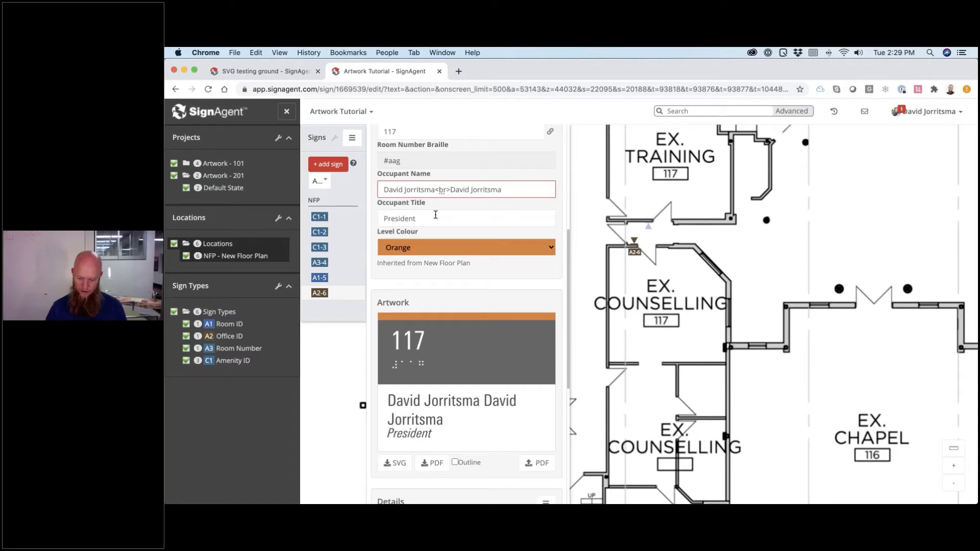
key("Return")
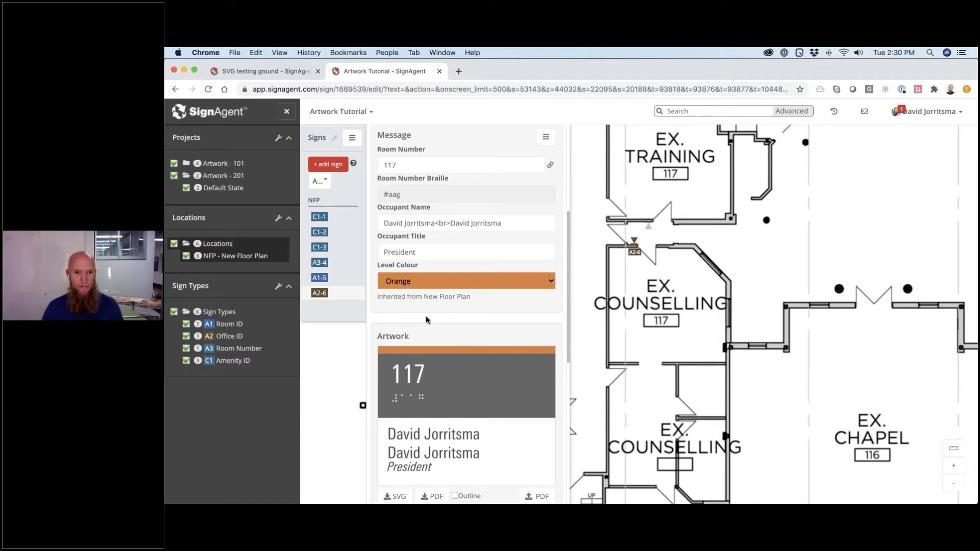
- After checking the two-line occupant name in the A2-6 preview, return to Illustrator
key("super+Tab")
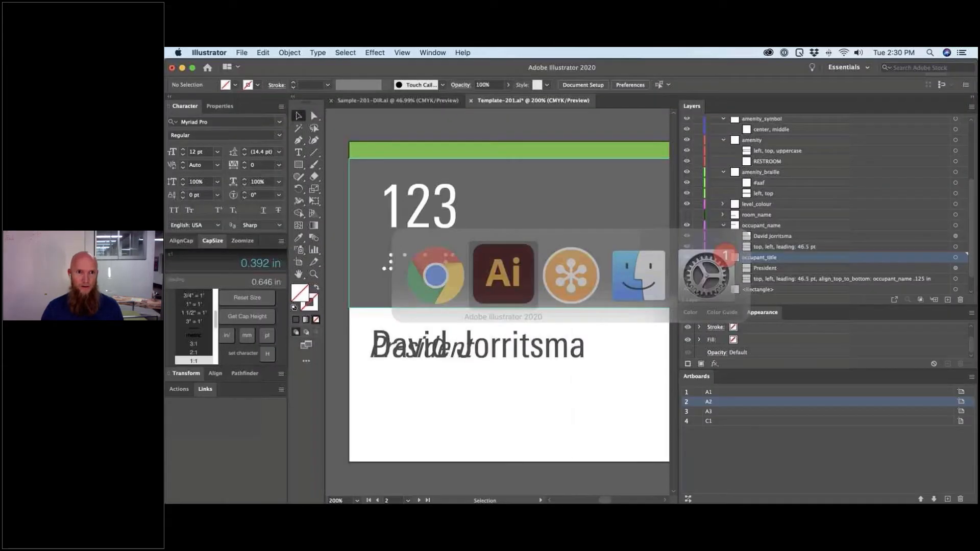
- Bring up the Sample-201-DIR.ai document and zoom out until the whole sign fits
left_click(414, 101)
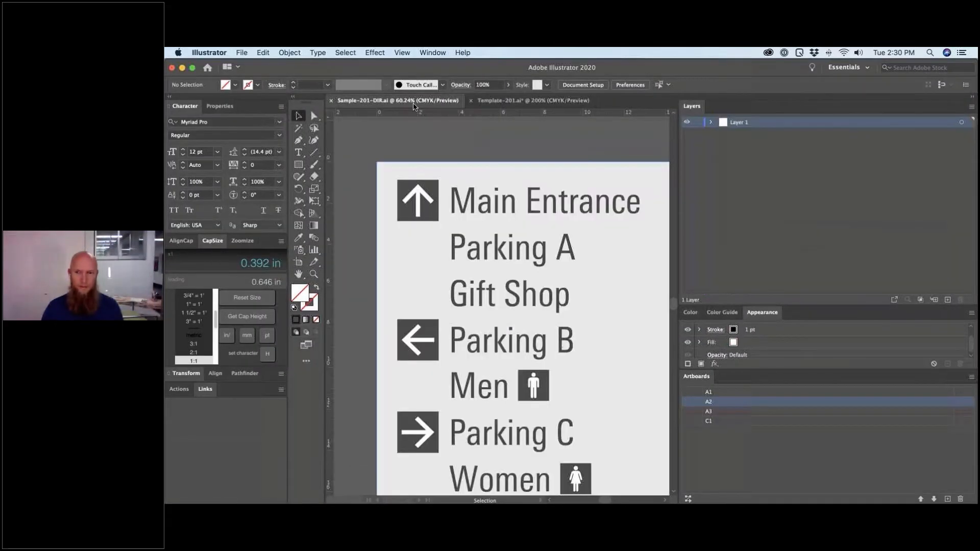
key("super+minus")
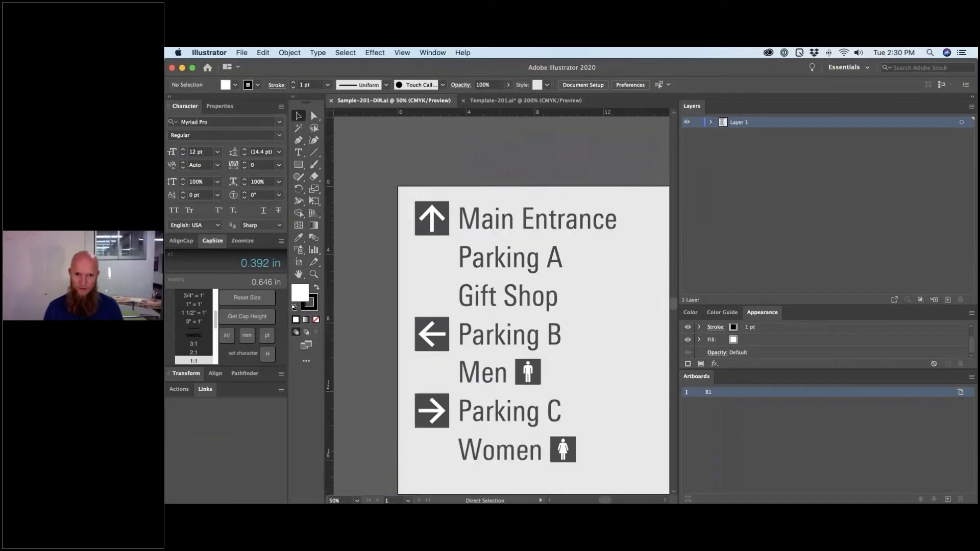
key("super+minus")
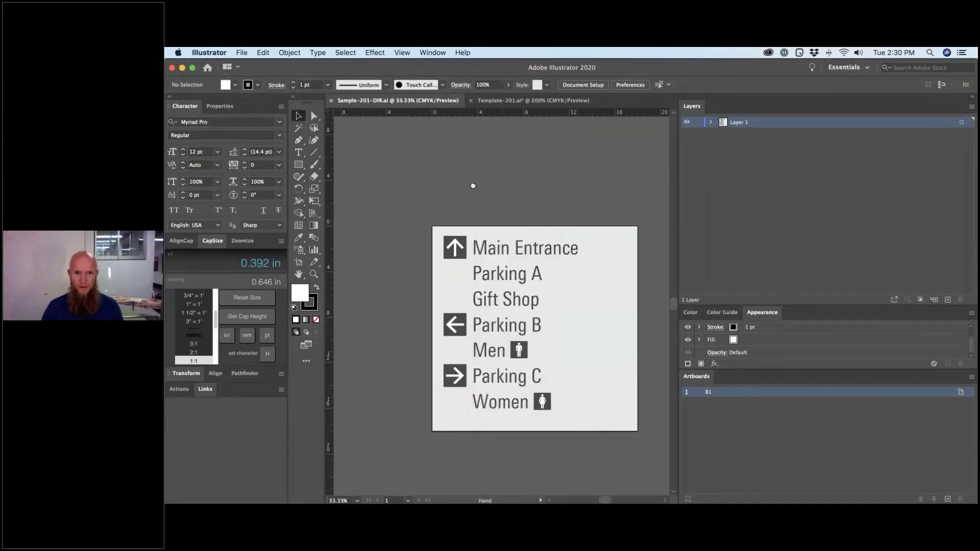
scroll(459, 168, "down", 3)
scroll(460, 169, "right", 3)
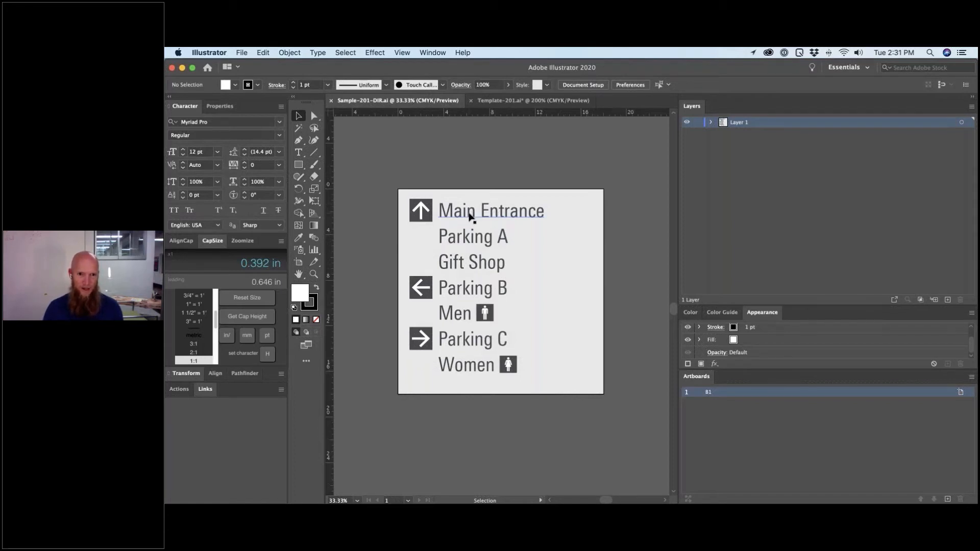
- Trial-copy the up arrow and Main Entrance down onto Parking A, then undo the copy
left_click(468, 215)
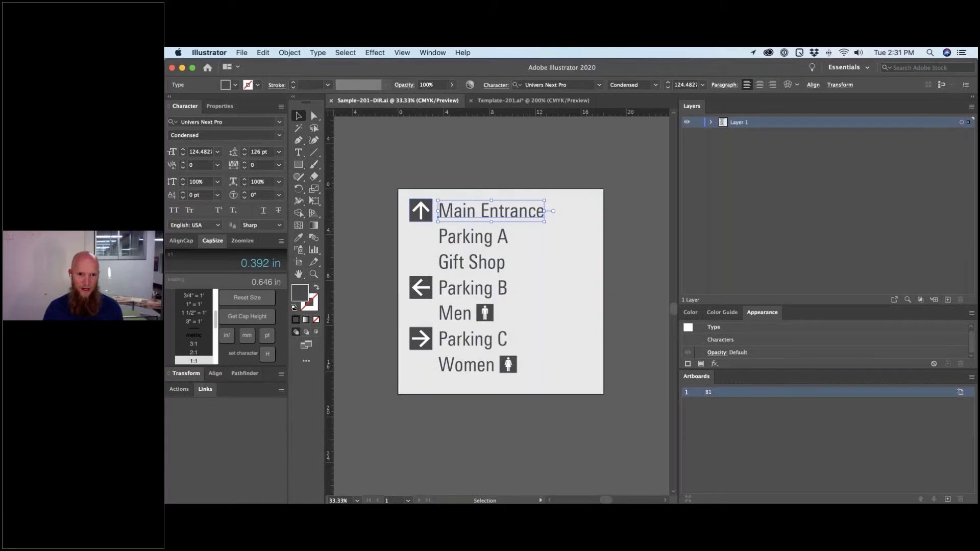
left_click(421, 220, "shift")
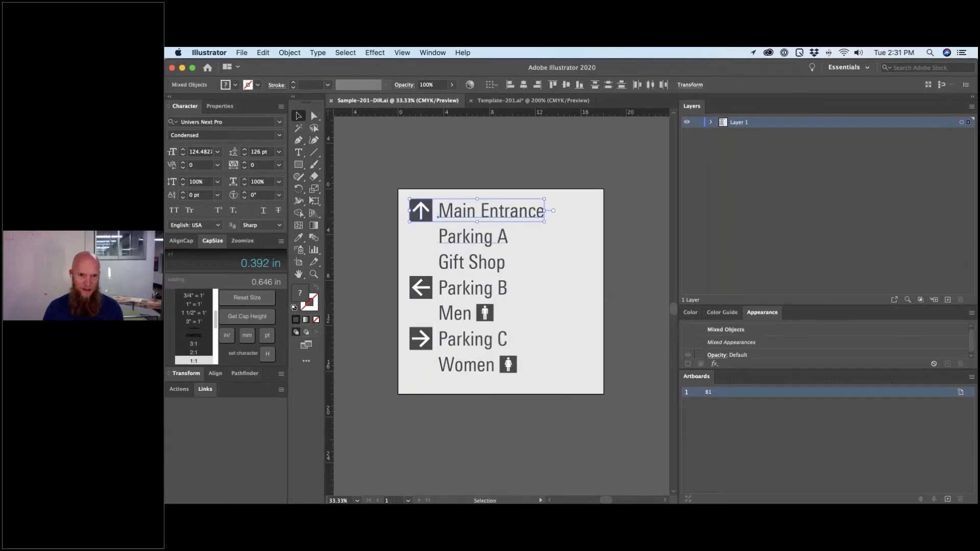
key("a")
left_click_drag(438, 219, 437, 247)
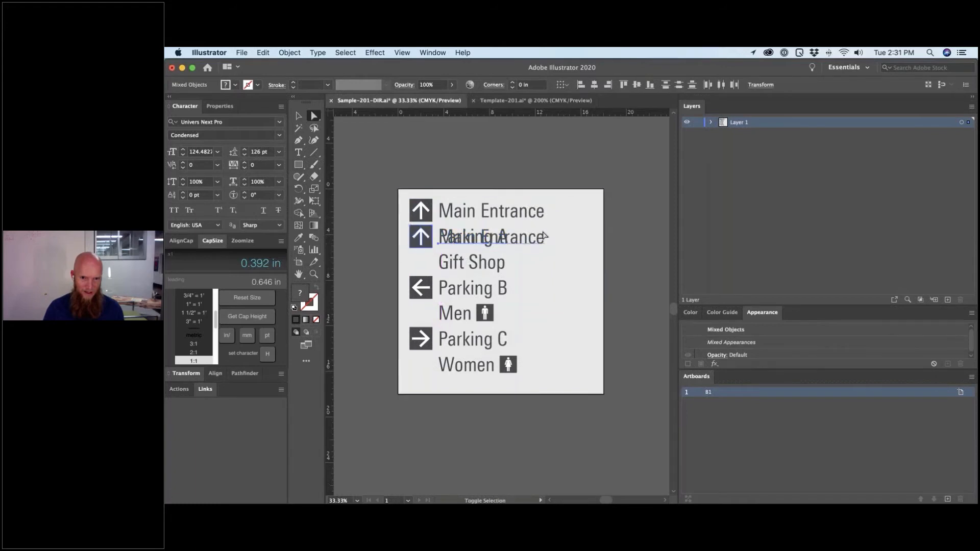
left_click(536, 246)
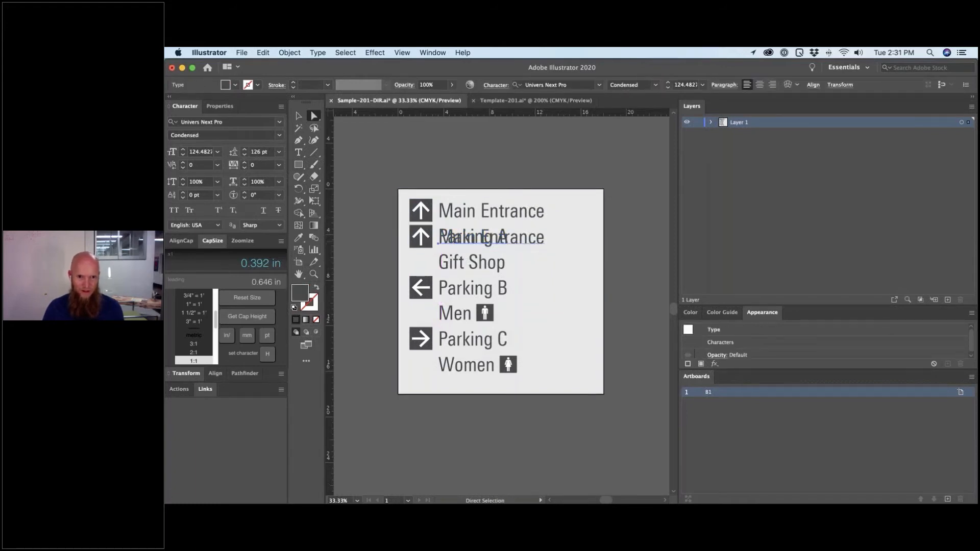
key("Delete")
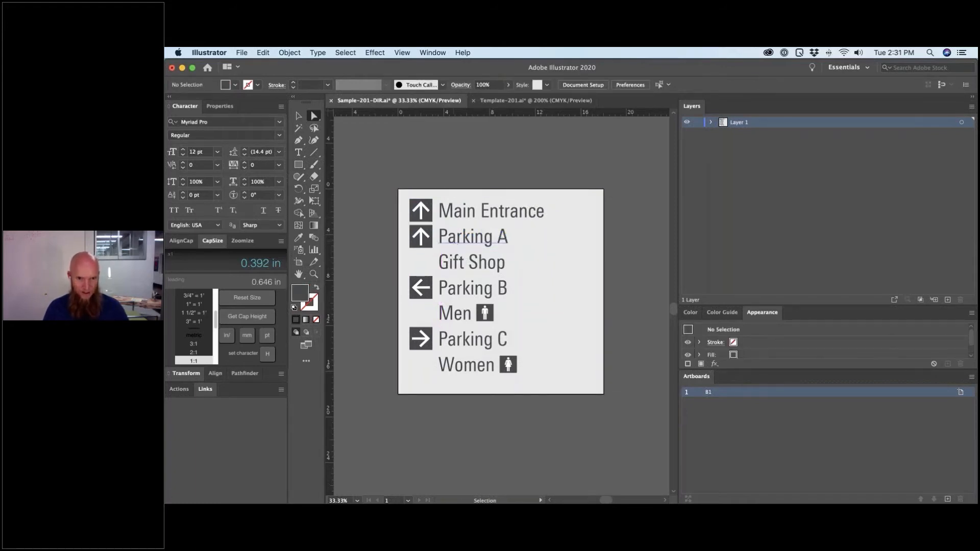
key("ctrl+y")
key("ctrl+y")
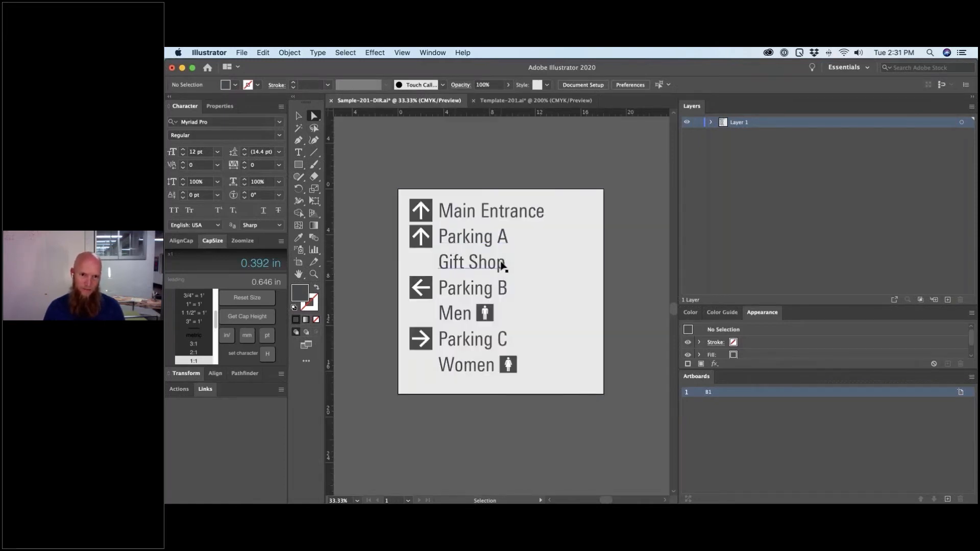
key("super+z")
key("super+z")
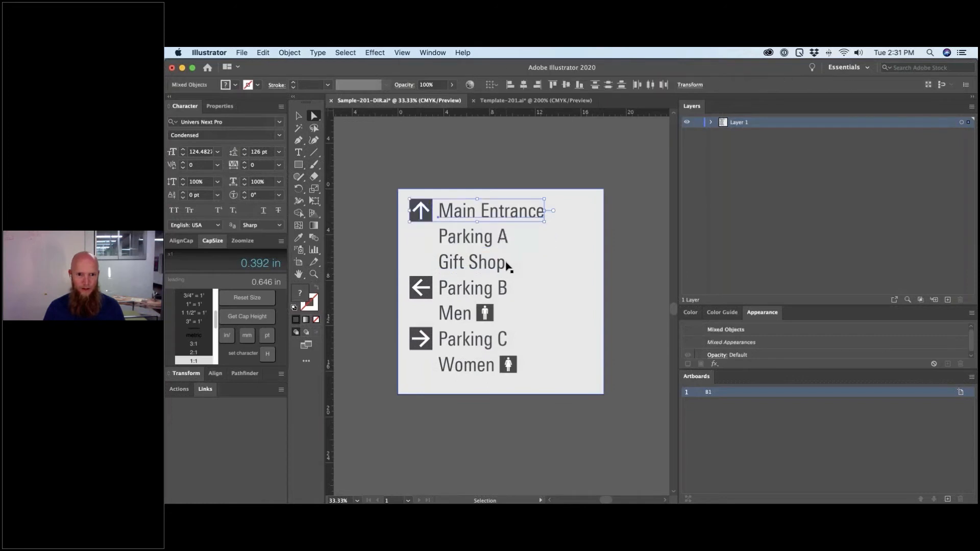
key("super+z")
key("super+z")
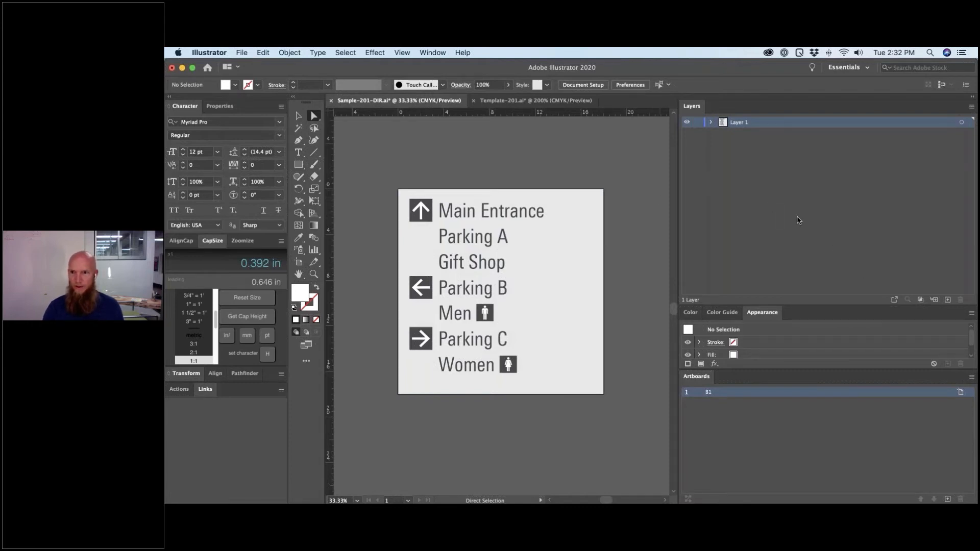
left_click(729, 136)
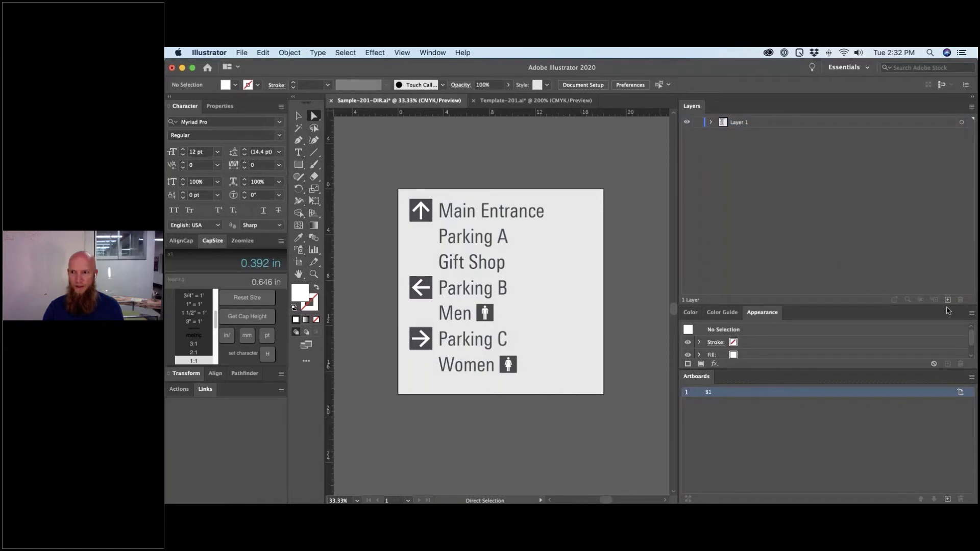
- Add a new top layer named 'sign'
left_click(948, 301)
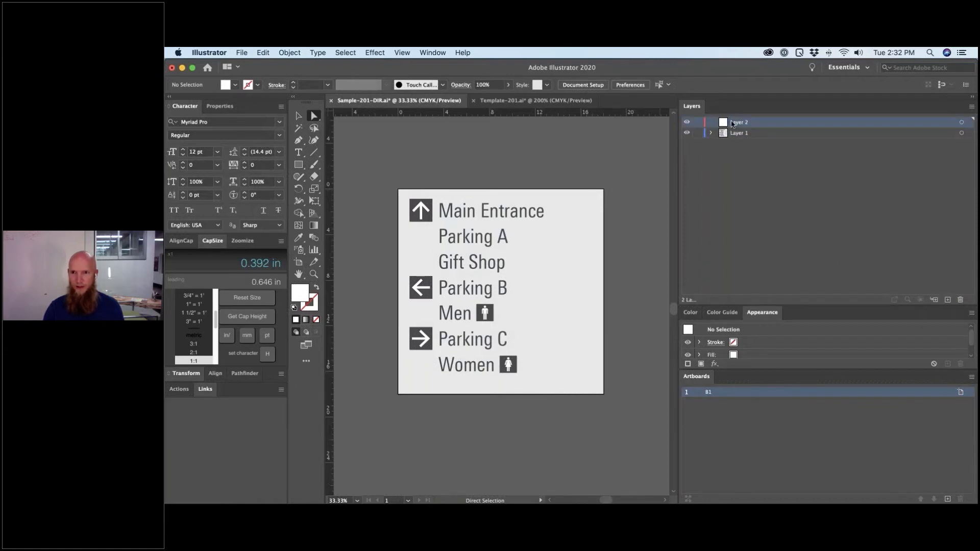
double_click(738, 123)
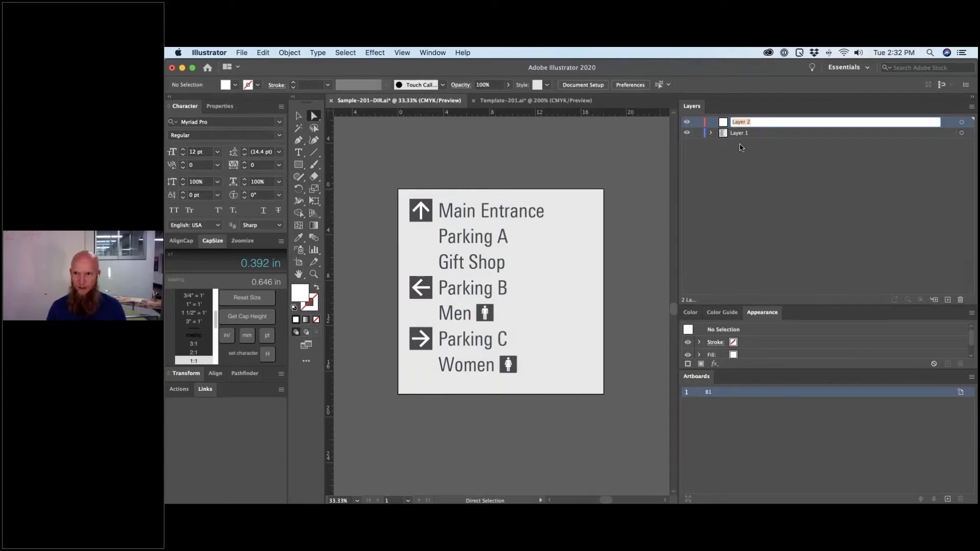
type("sign")
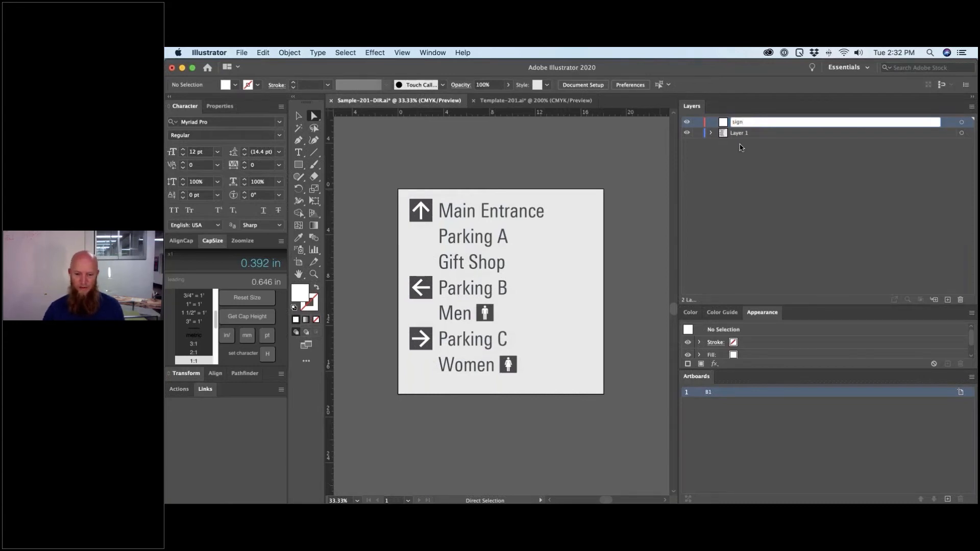
key("Return")
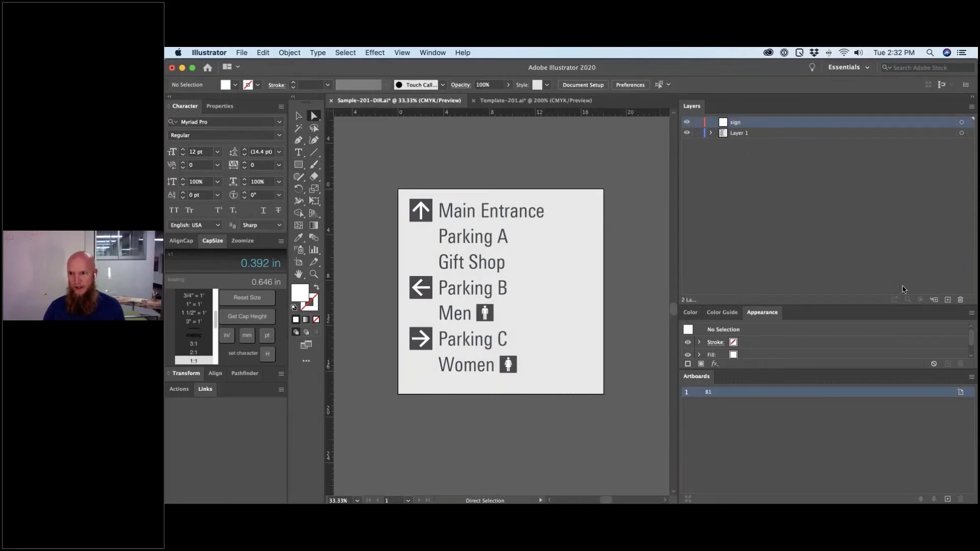
- Add a sublayer named 'column' inside the sign layer
left_click(935, 301)
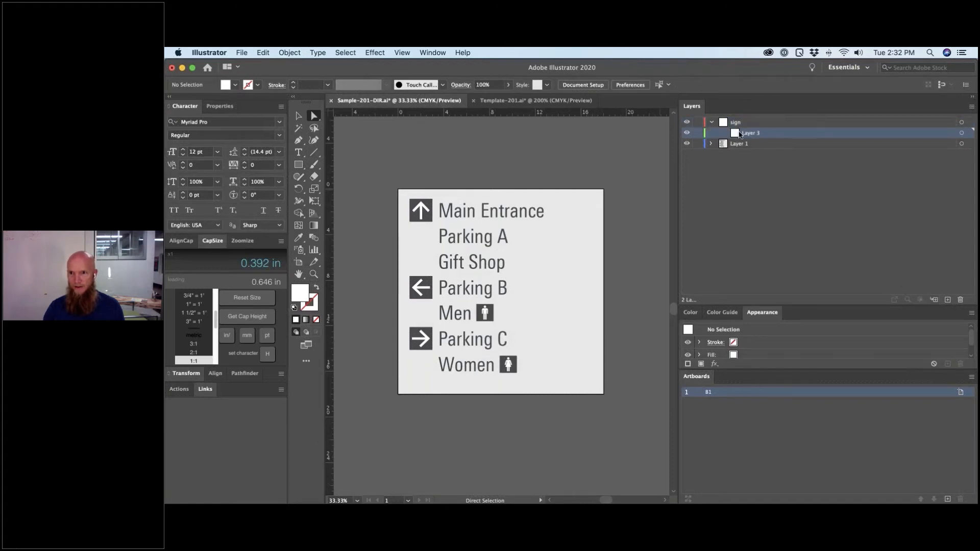
double_click(756, 134)
type("col")
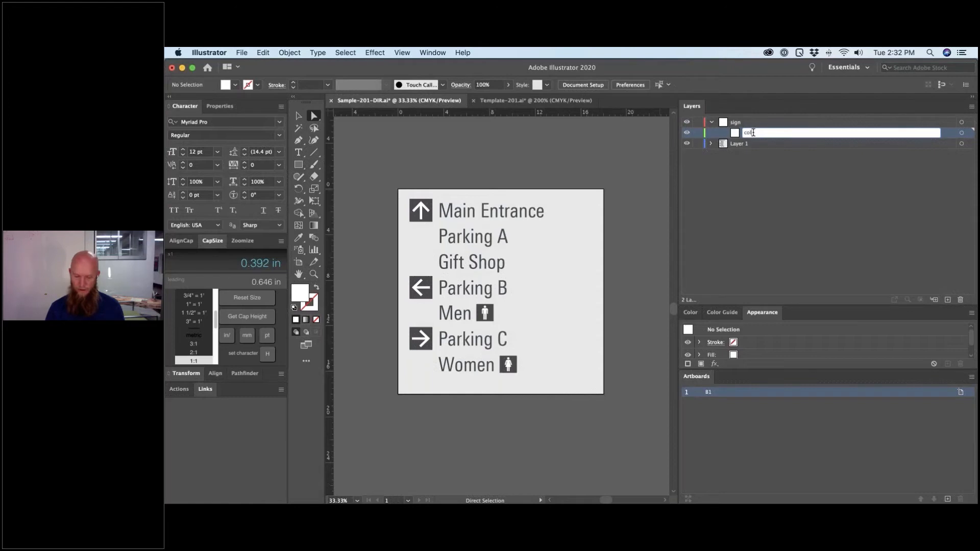
type("umn")
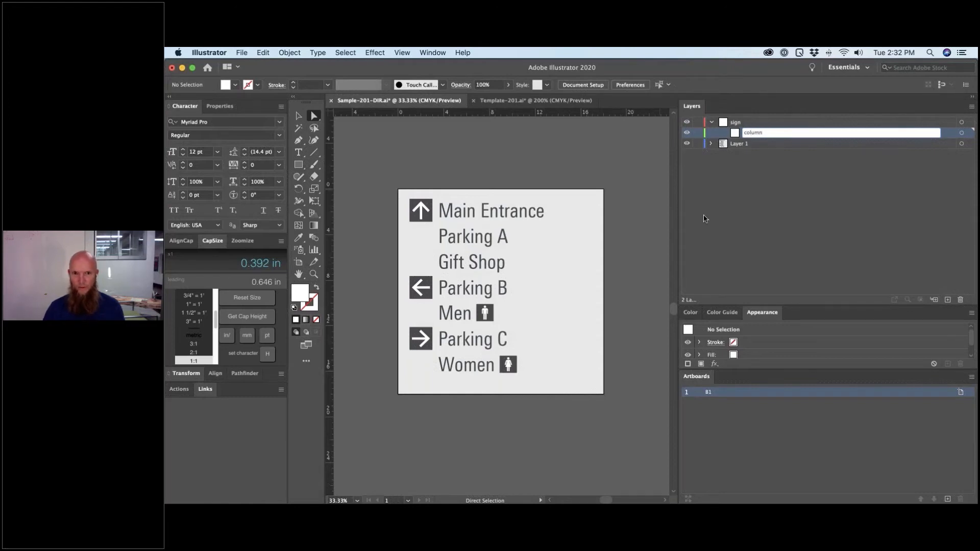
key("Return")
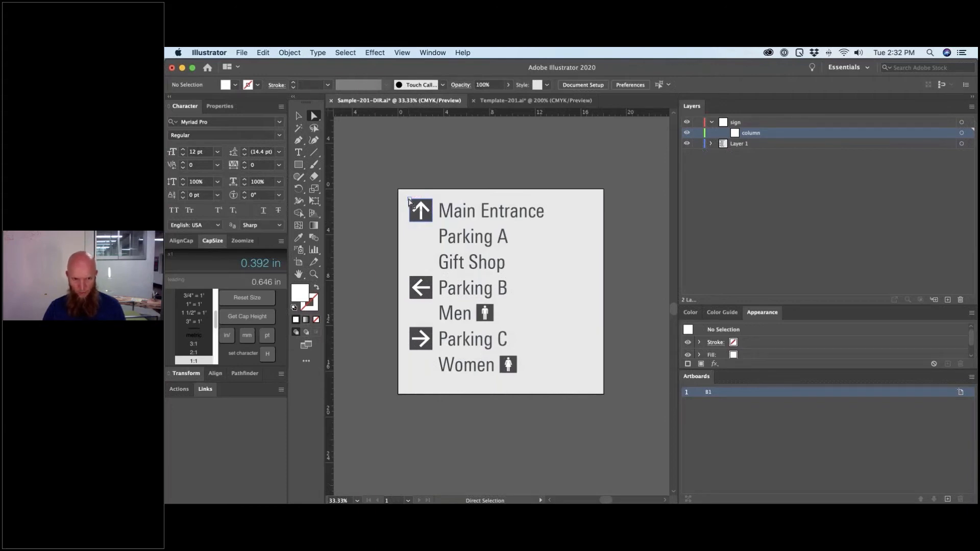
- Draw a rectangle from the sign's top-left corner and bring up its position and size settings
key("m")
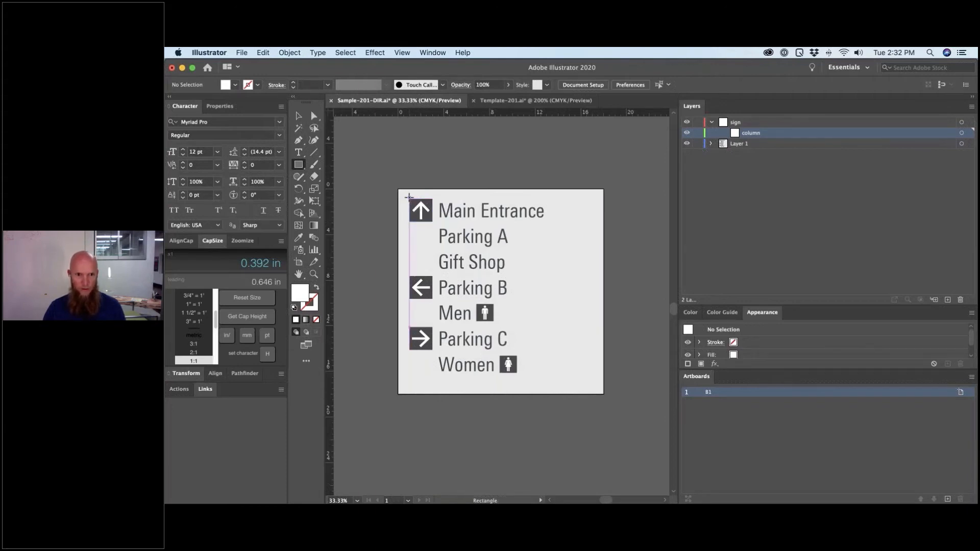
left_click_drag(408, 198, 595, 385)
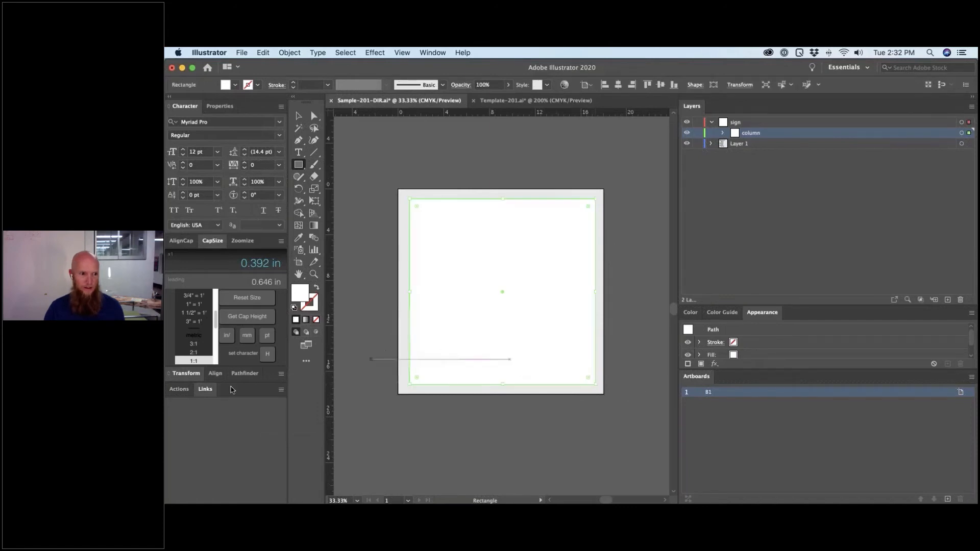
left_click(180, 376)
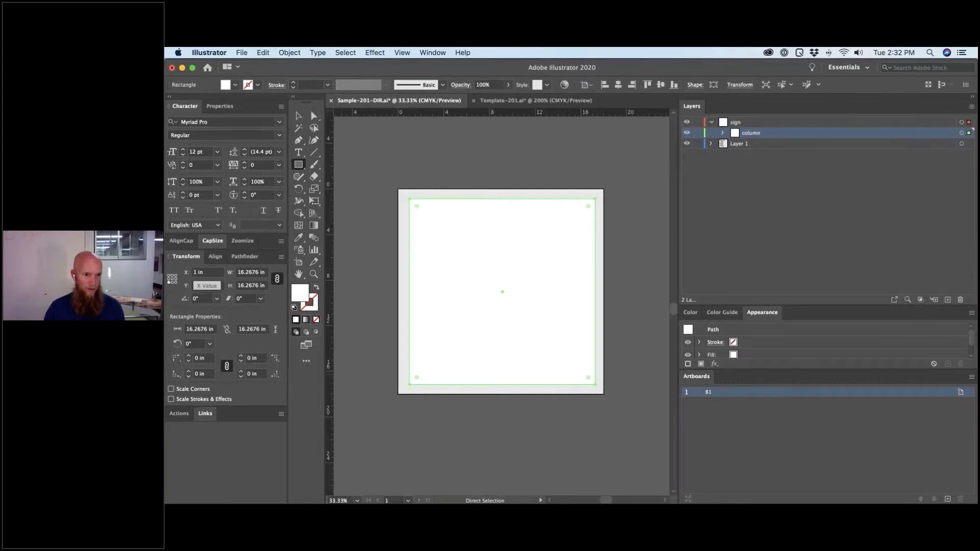
left_click(204, 286)
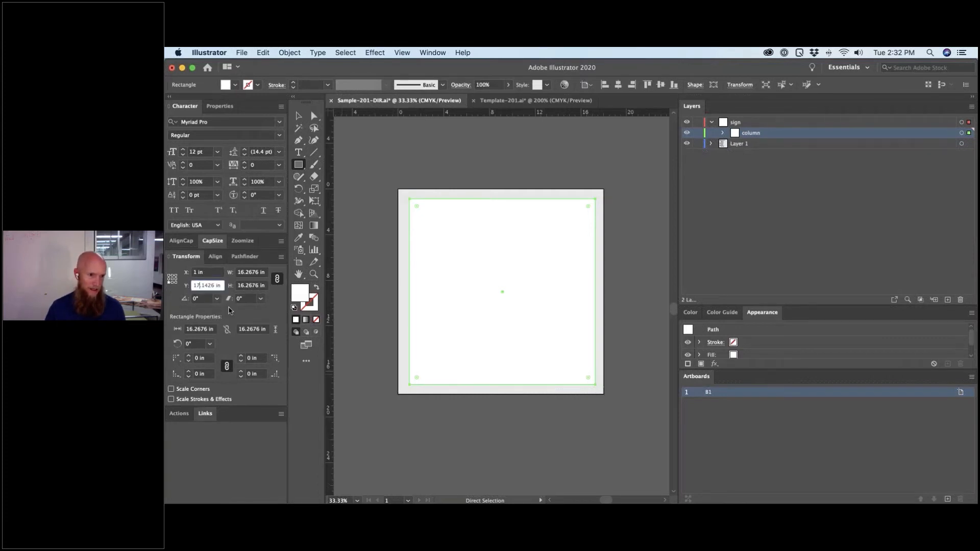
key("BackSpace")
key("BackSpace")
key("BackSpace")
key("BackSpace")
key("BackSpace")
key("BackSpace")
key("BackSpace")
key("BackSpace")
key("Return")
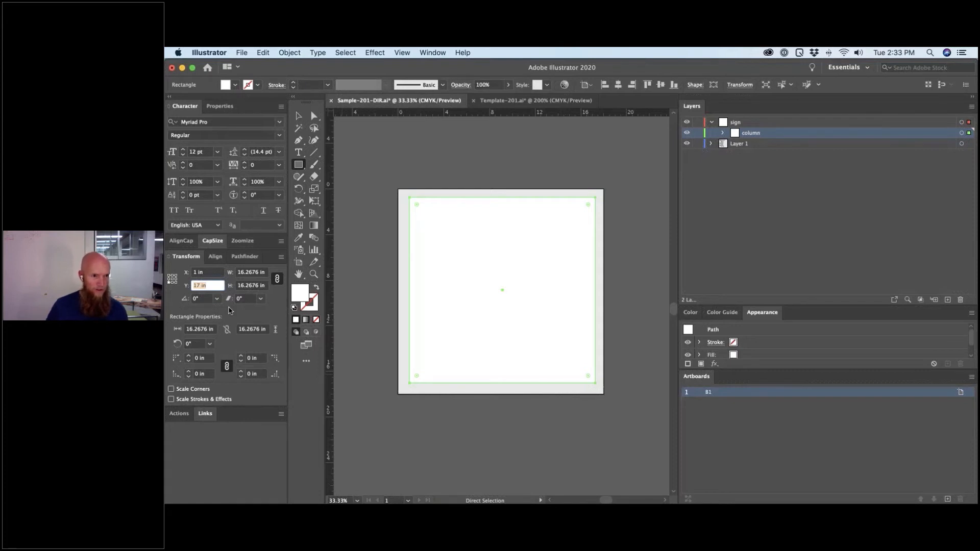
key("Tab")
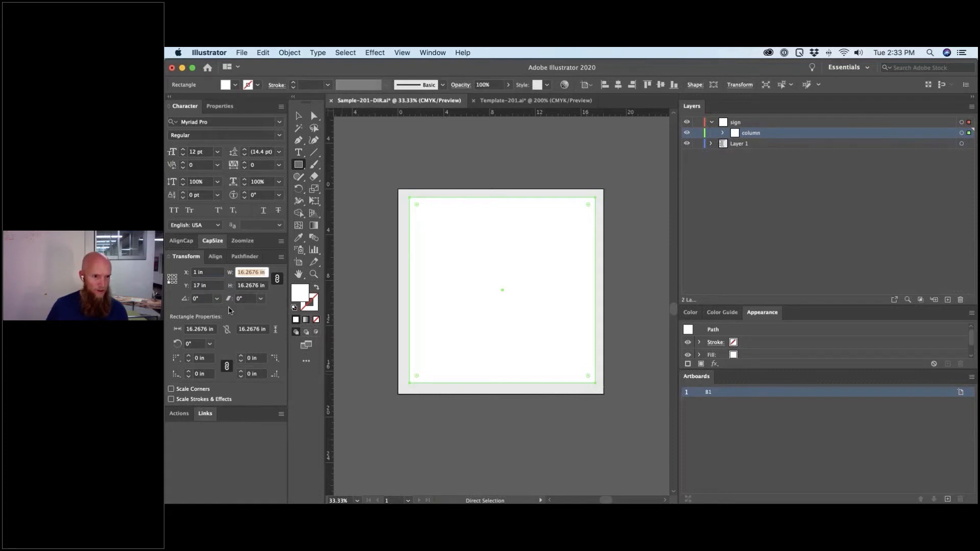
key("Tab")
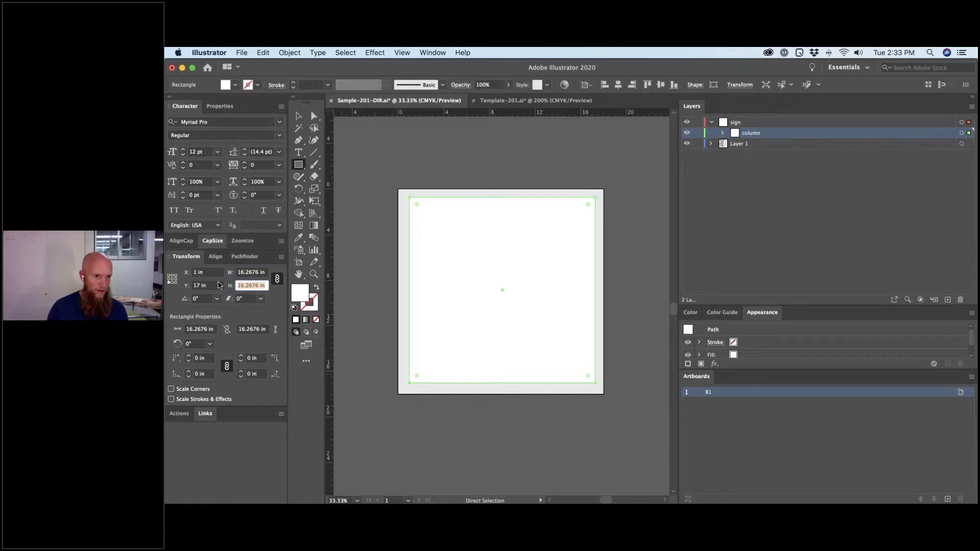
- With the top-left reference point, place the rectangle at Y 1 in and size it 16 × 16 in
left_click(169, 275)
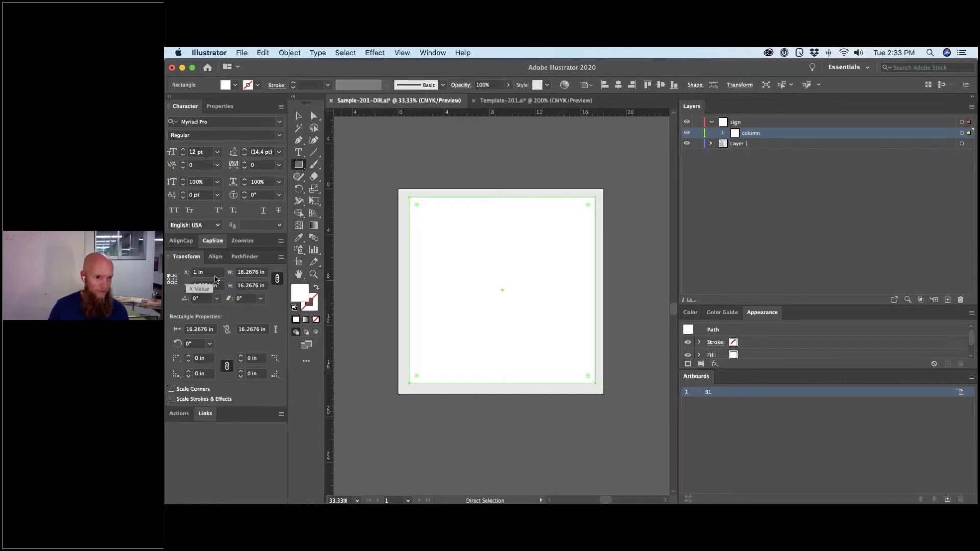
left_click(204, 286)
triple_click(204, 286)
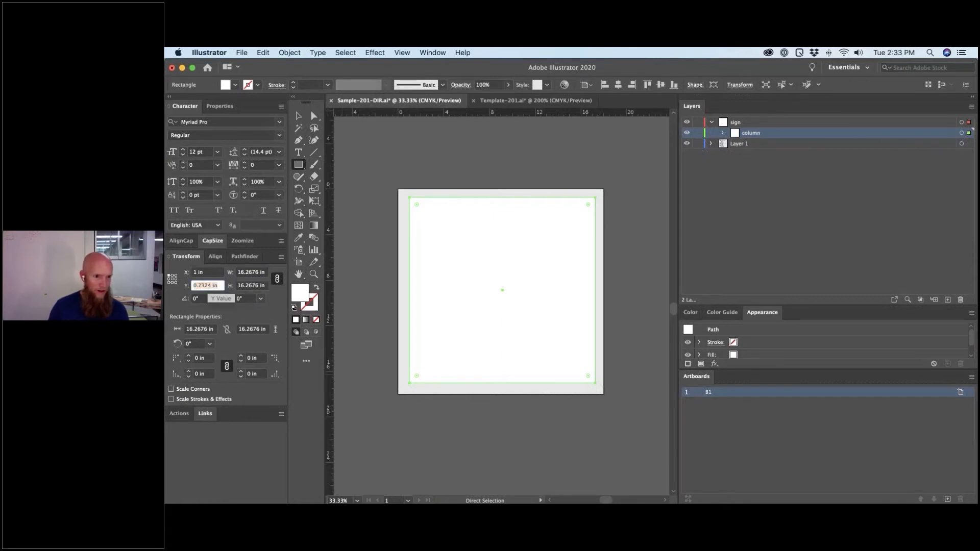
type("1")
key("Tab")
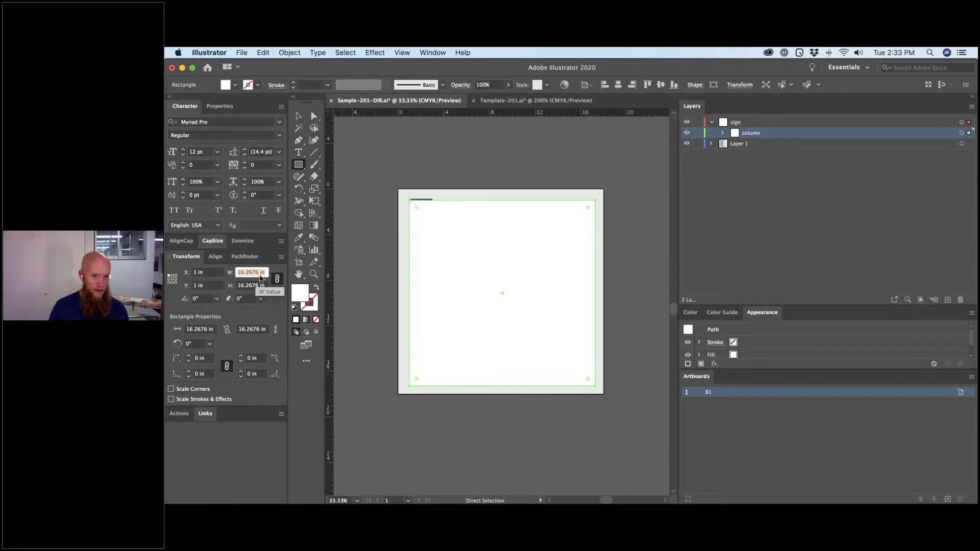
type("16")
key("Tab")
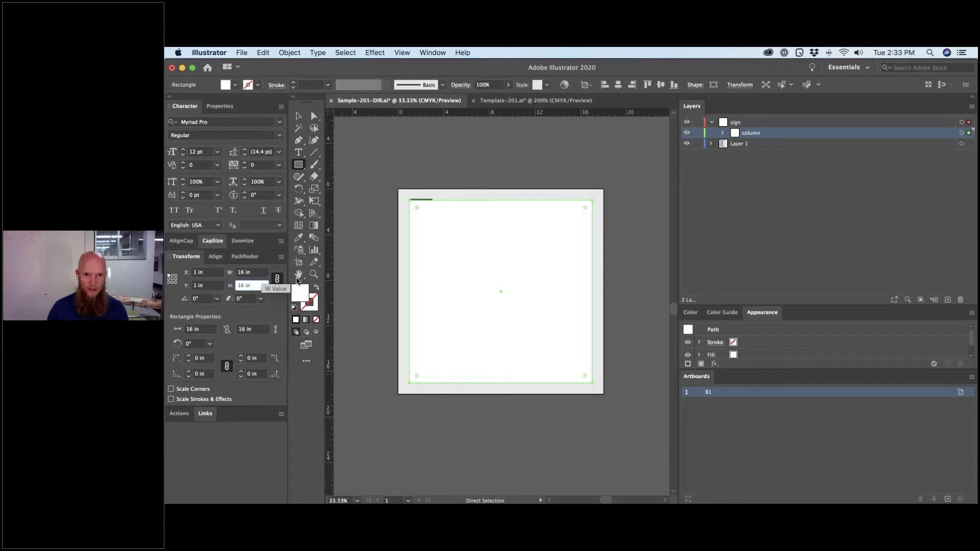
- Reselect the rectangle and set its fill to None
key("super+shift+a")
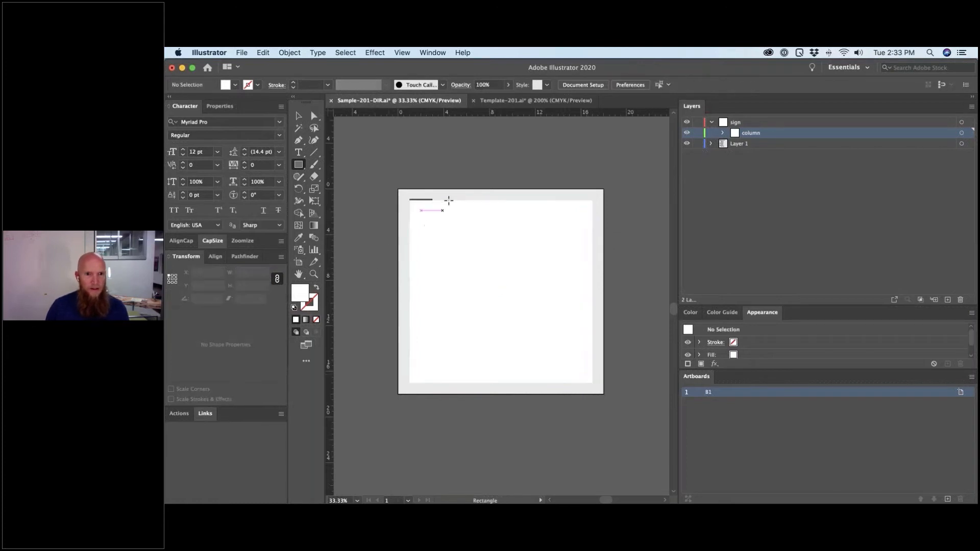
left_click(453, 212)
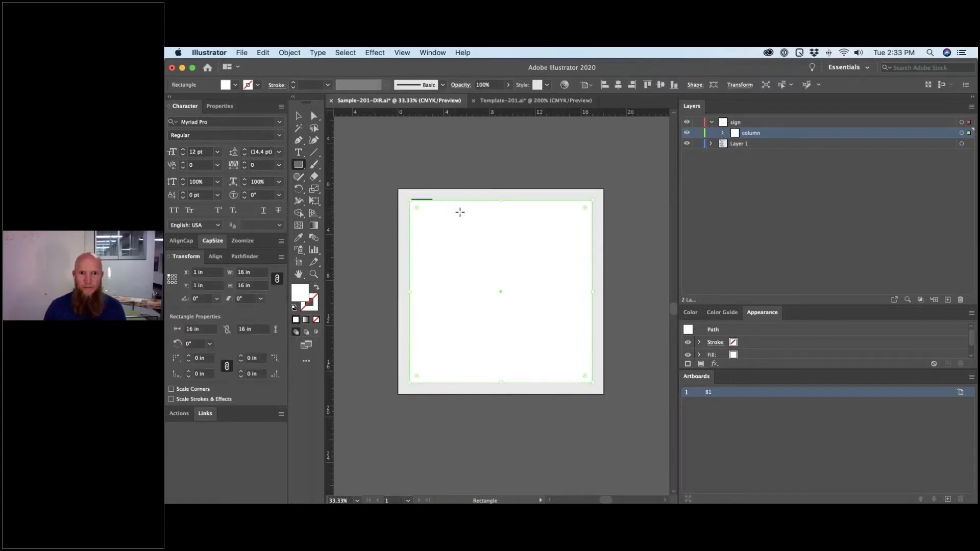
left_click(723, 134)
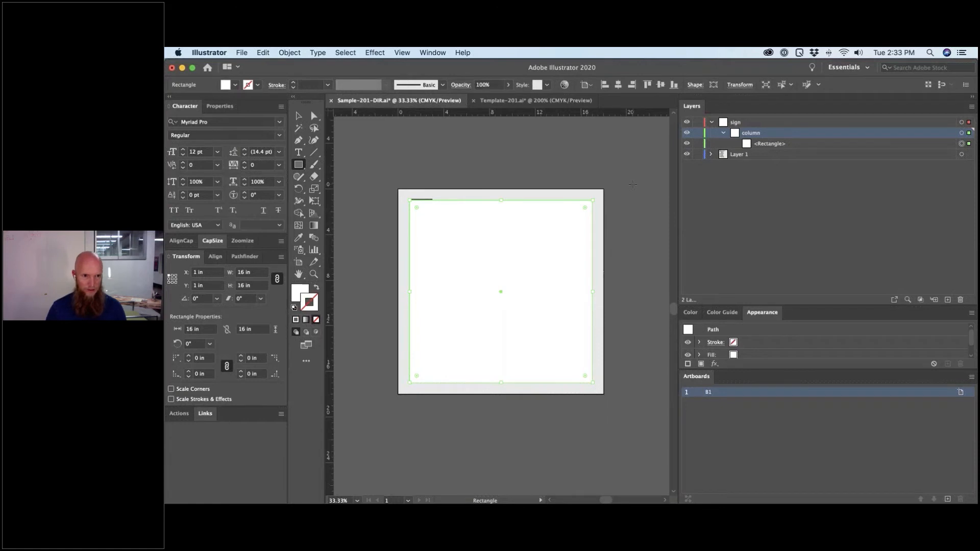
key("slash")
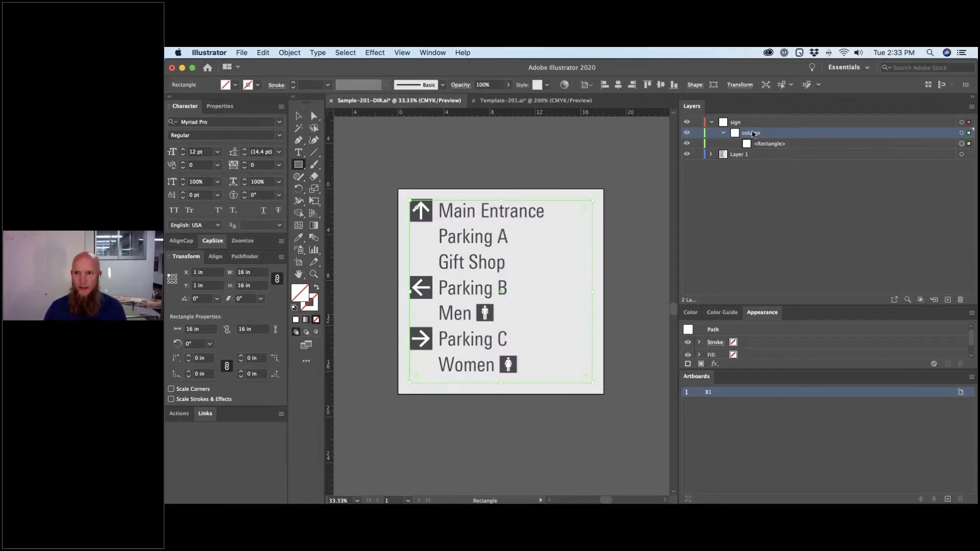
- Add a sublayer named 'repeat' inside column
left_click(934, 300)
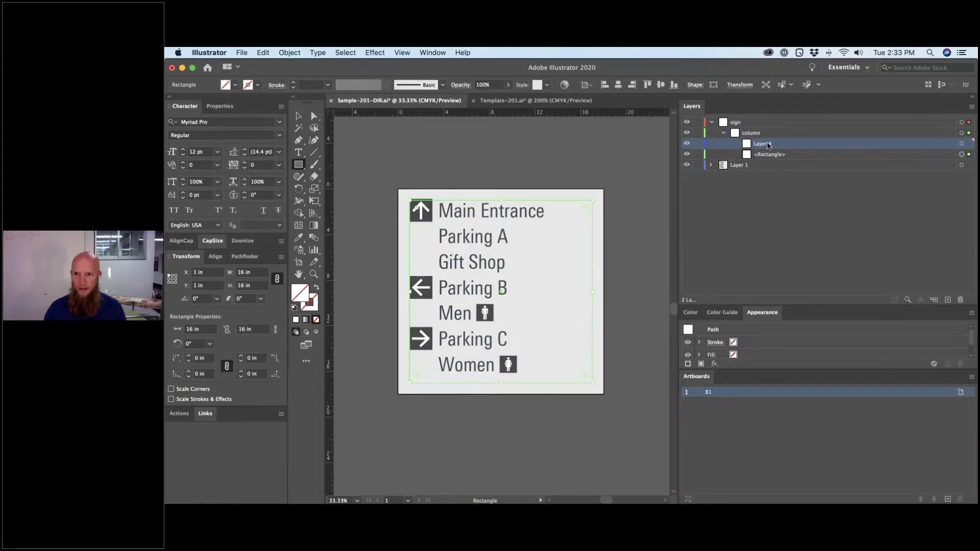
double_click(768, 146)
type("re")
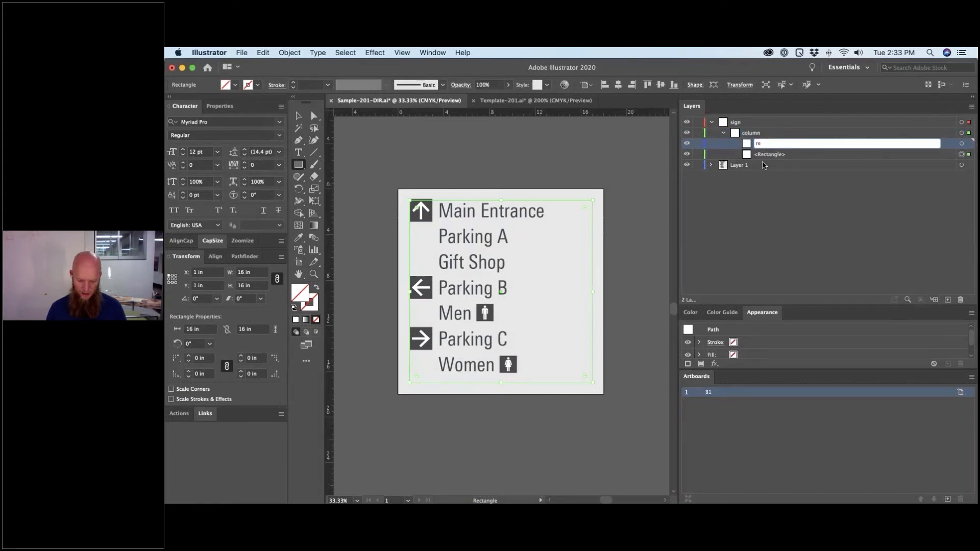
type("peat")
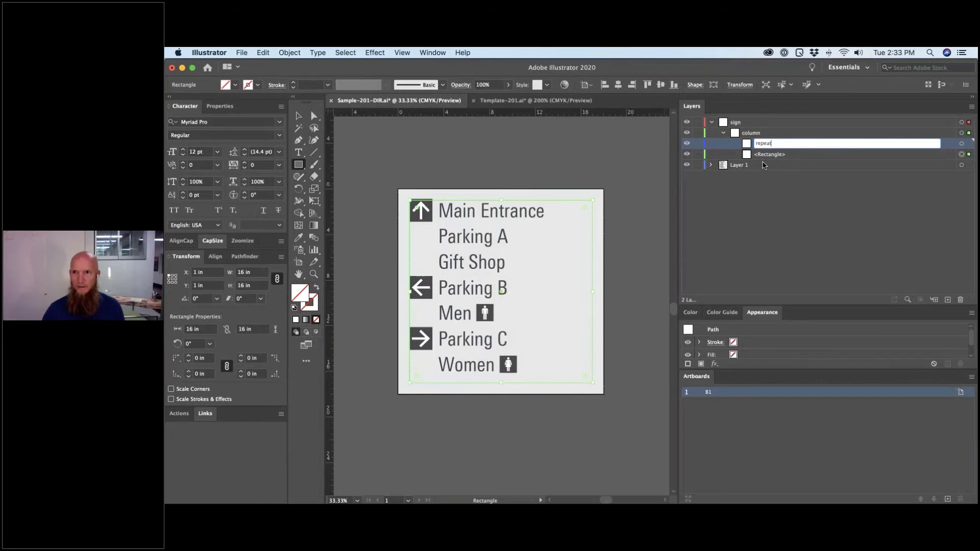
key("Return")
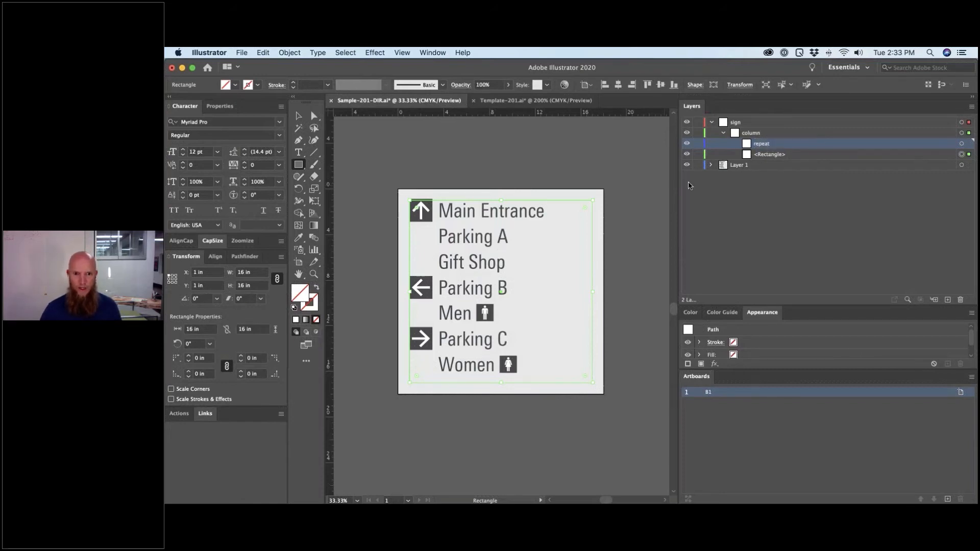
- Zoom in, select the up-arrow path and its square, and target the repeat layer
key("z")
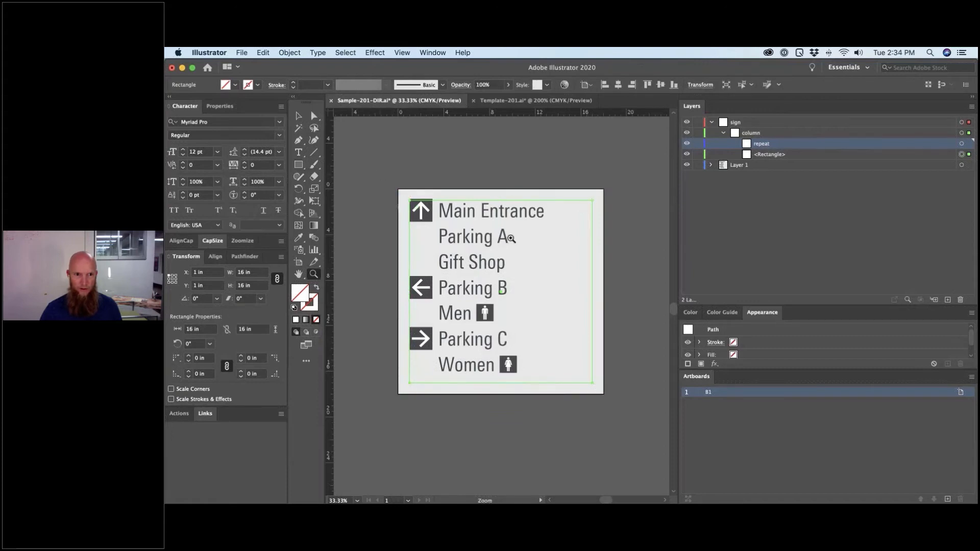
left_click(634, 297)
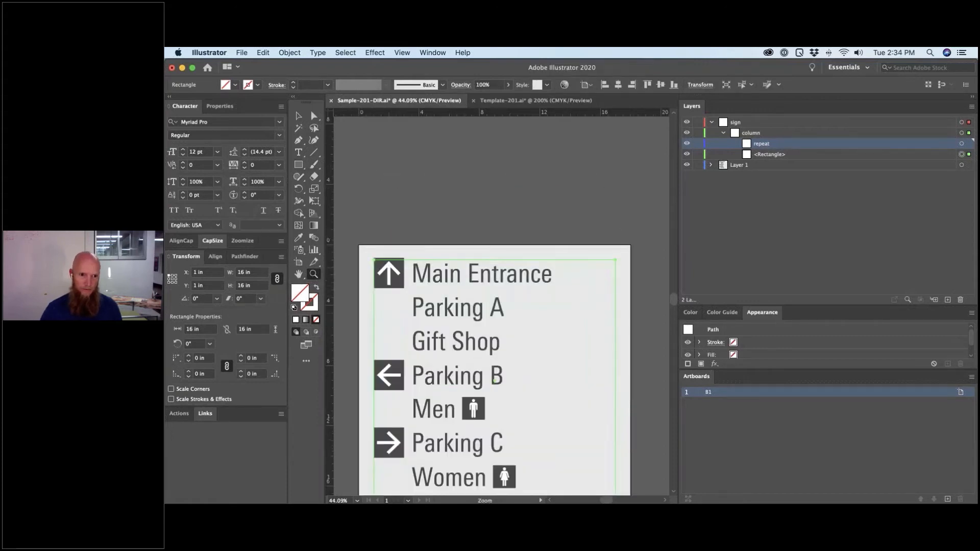
key("a")
left_click(389, 275)
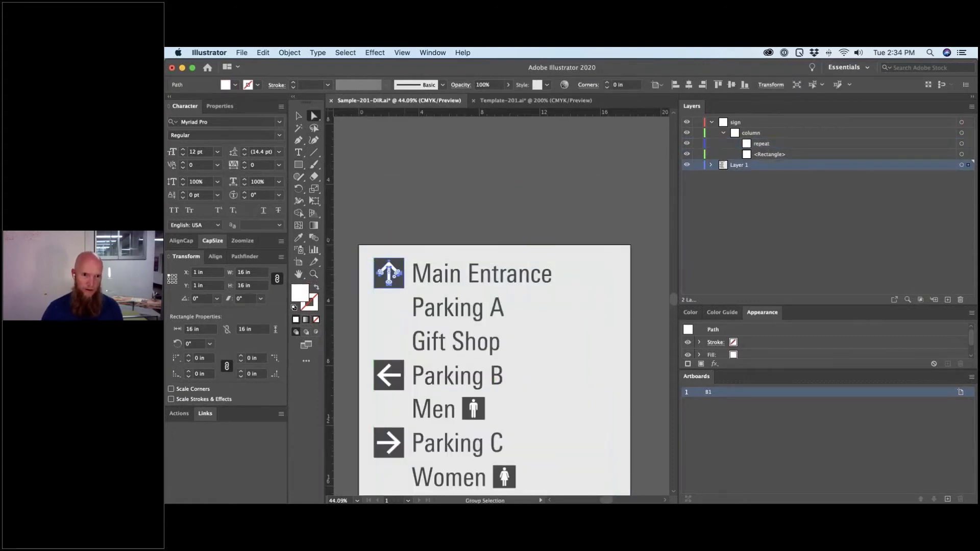
left_click(403, 288)
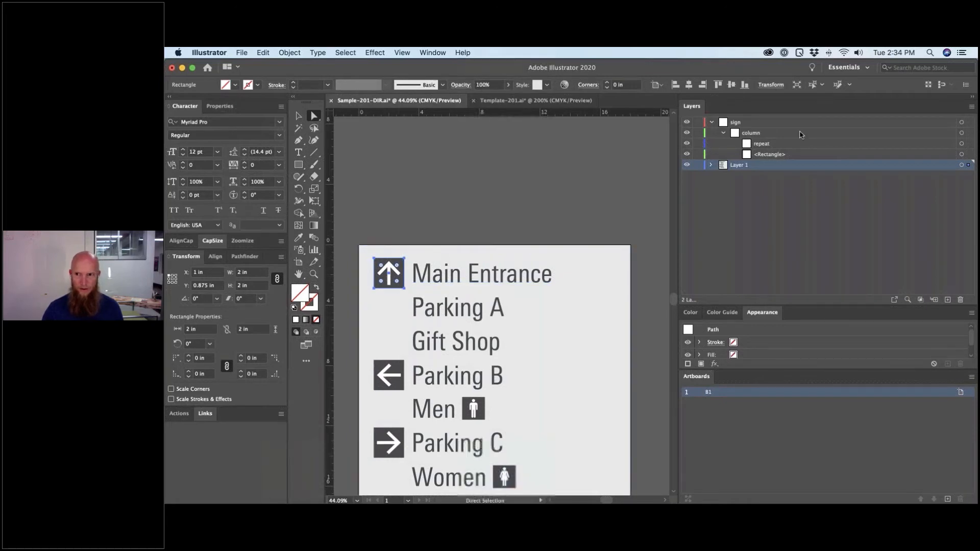
left_click(775, 144)
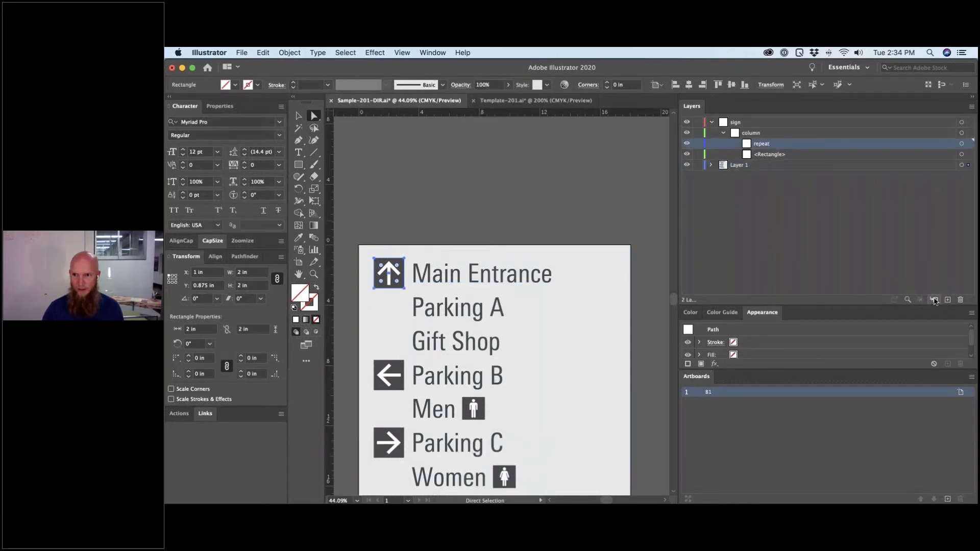
- Add arrow, destination and symbol sublayers inside repeat
left_click(935, 300)
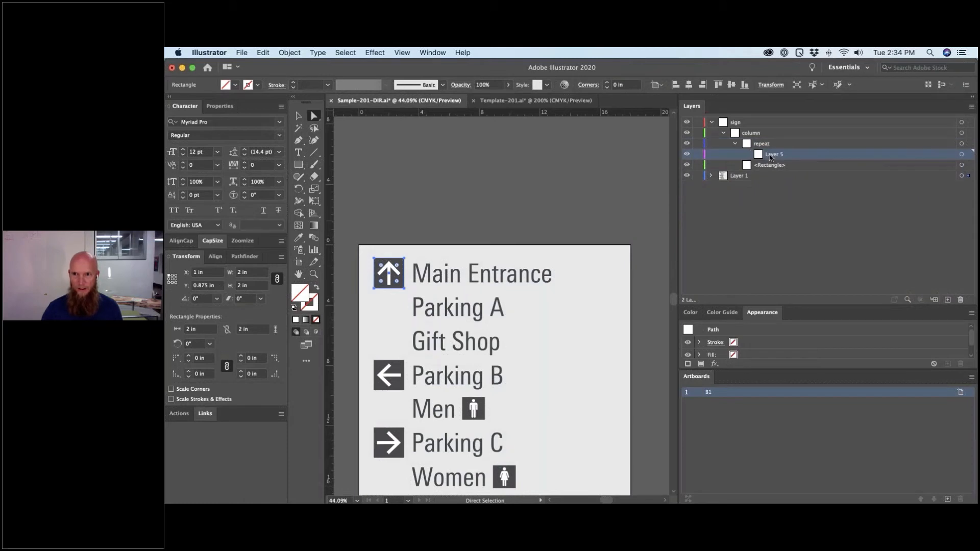
double_click(772, 155)
type("arrow")
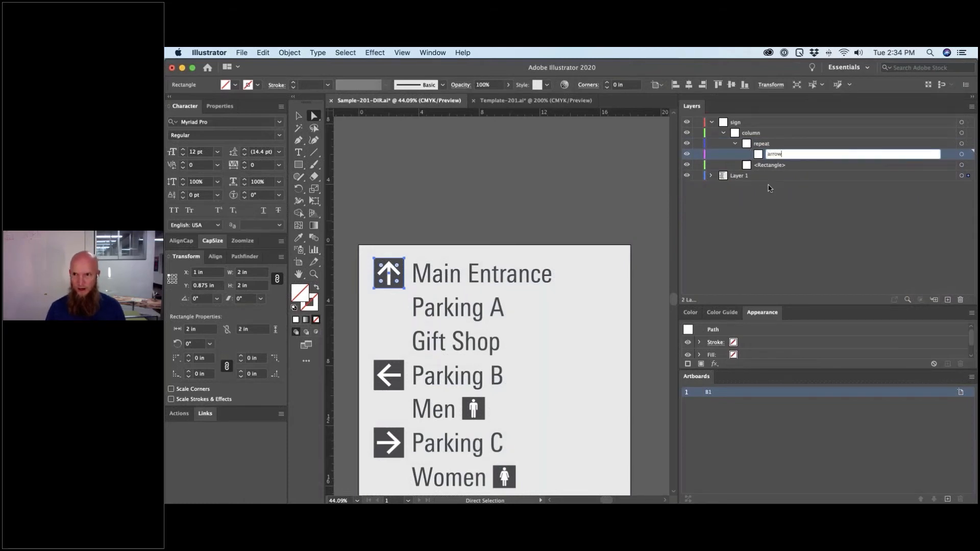
left_click(949, 300)
double_click(785, 155)
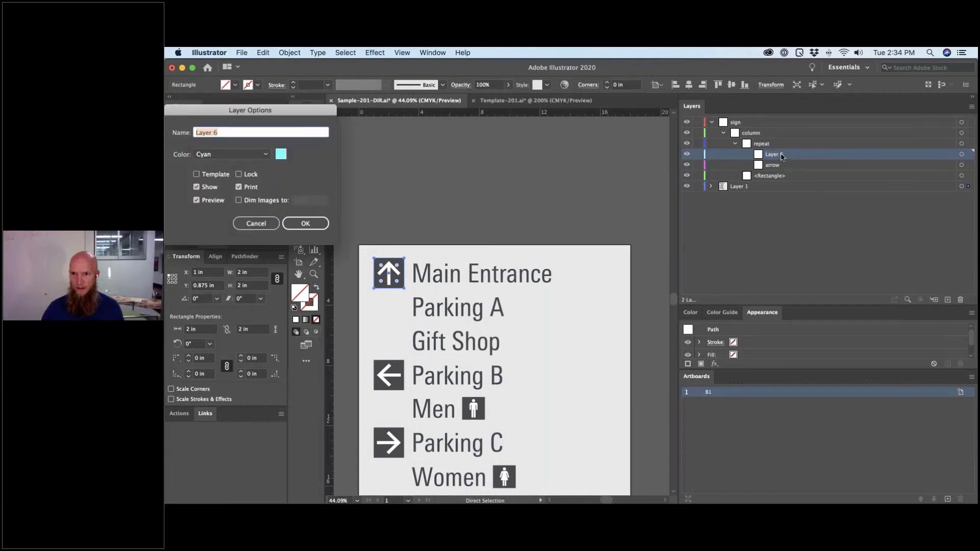
type("destination")
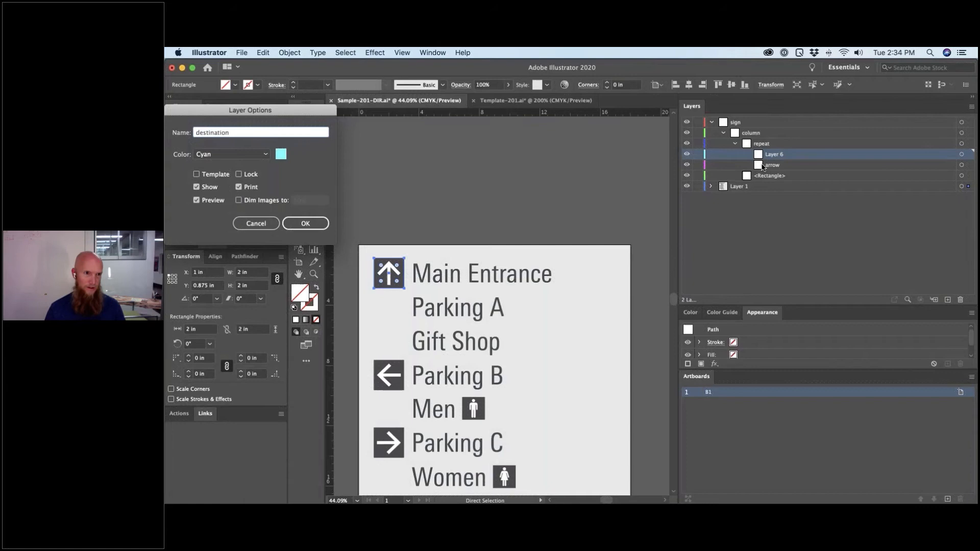
key("Tab")
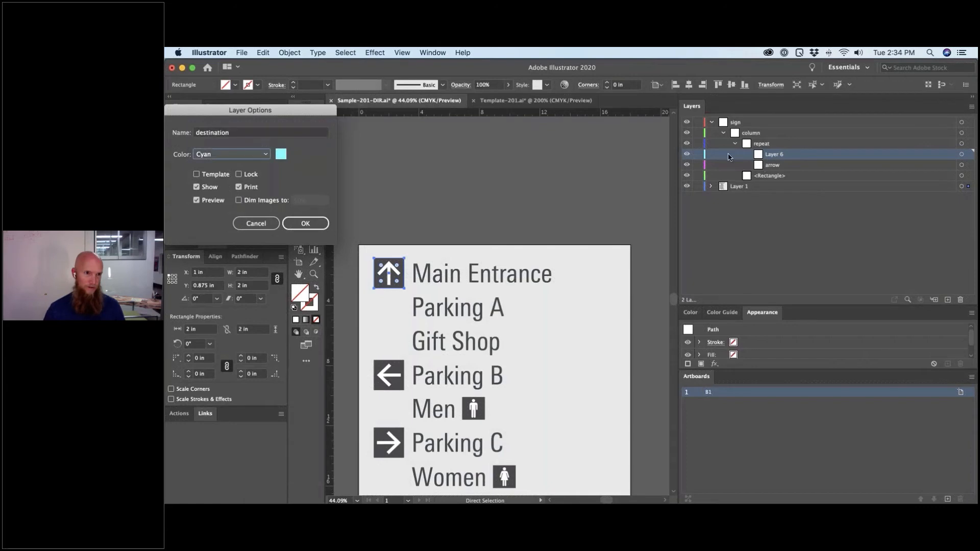
left_click(301, 222)
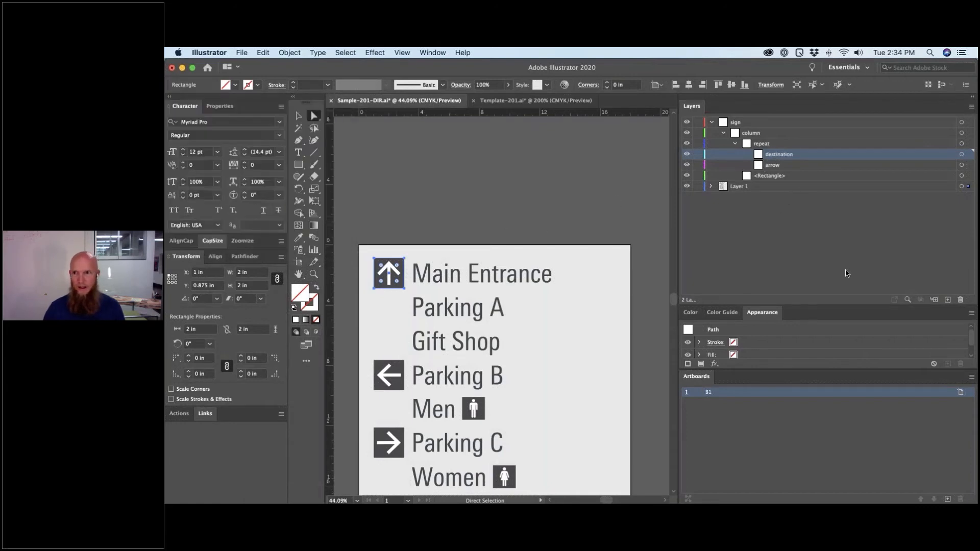
left_click(949, 301)
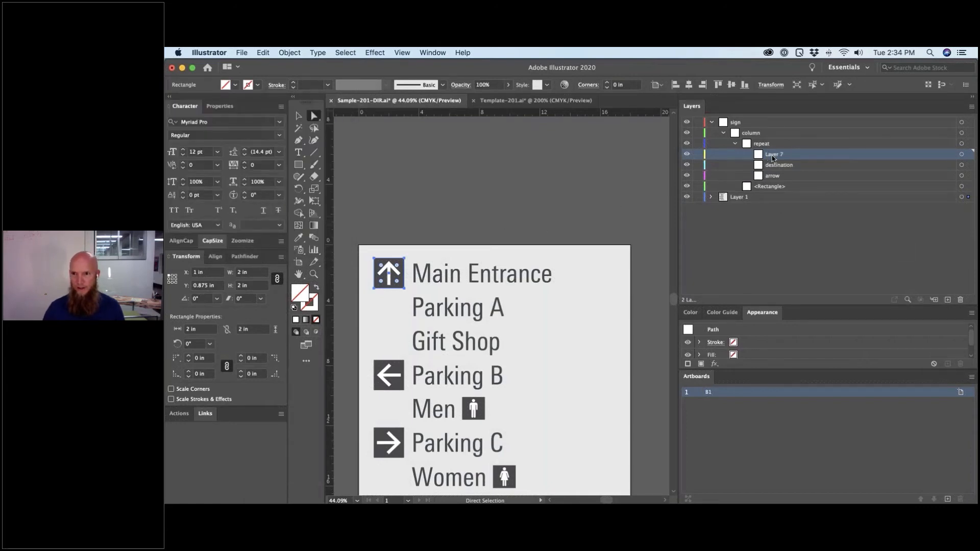
double_click(772, 157)
type("symbo")
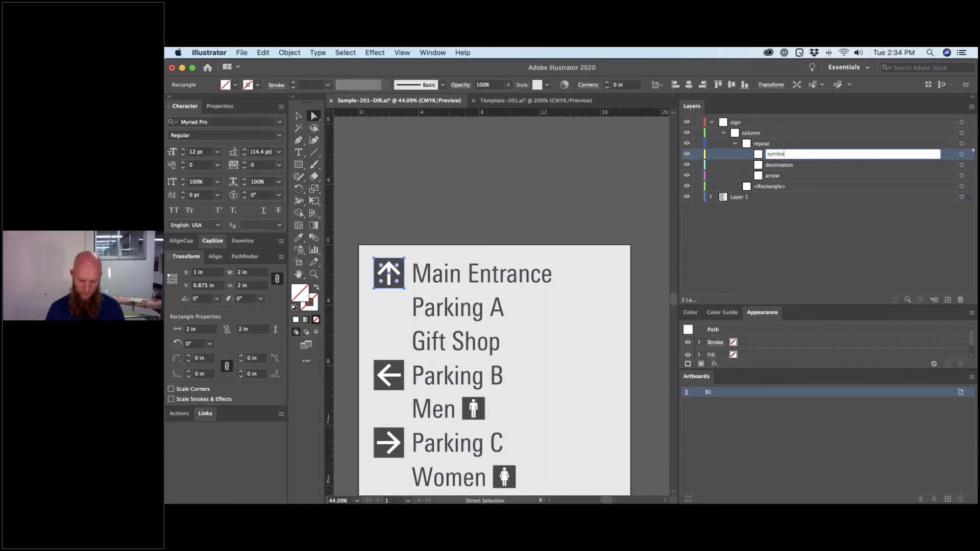
type("l")
key("Return")
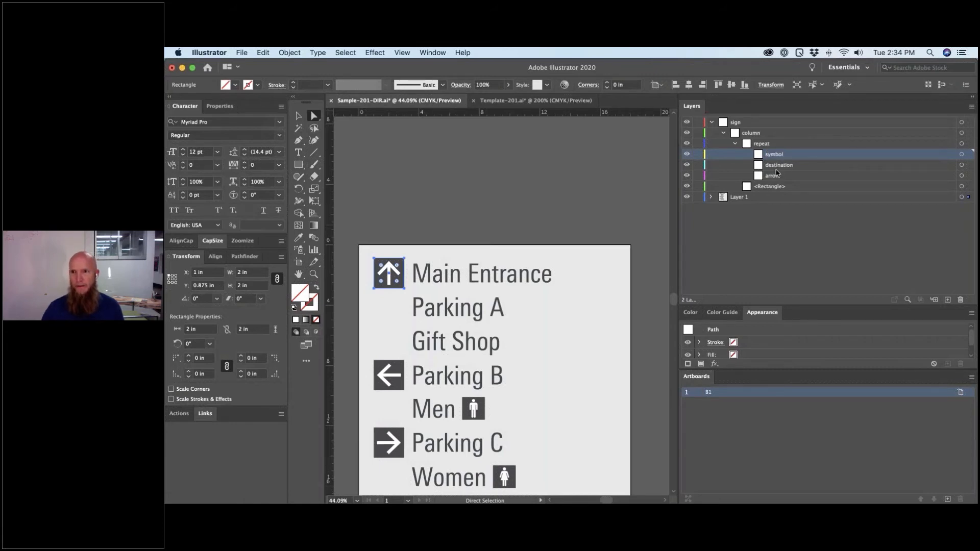
mouse_move(776, 173)
left_mouse_down()
mouse_move(774, 152)
mouse_move(776, 165)
left_mouse_up()
left_click(773, 155)
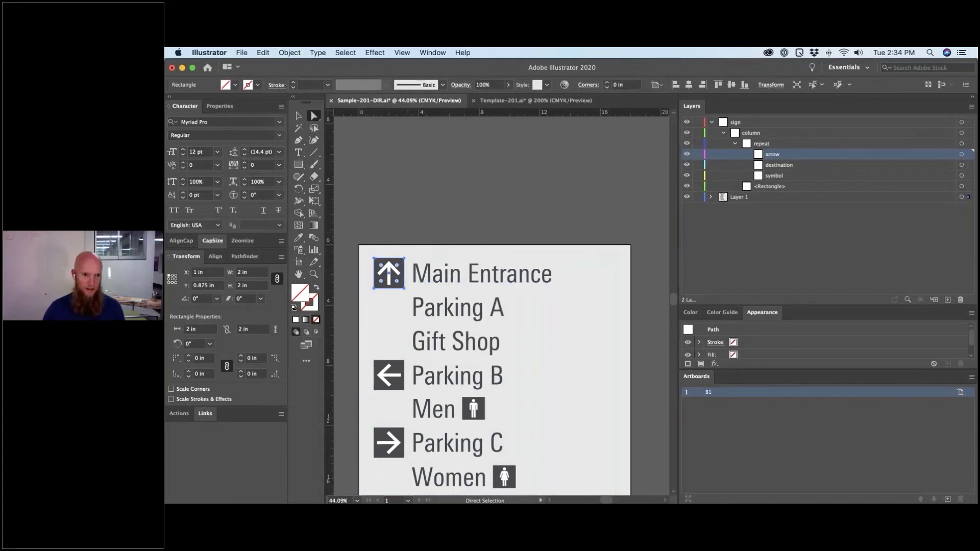
left_click(407, 284, "shift")
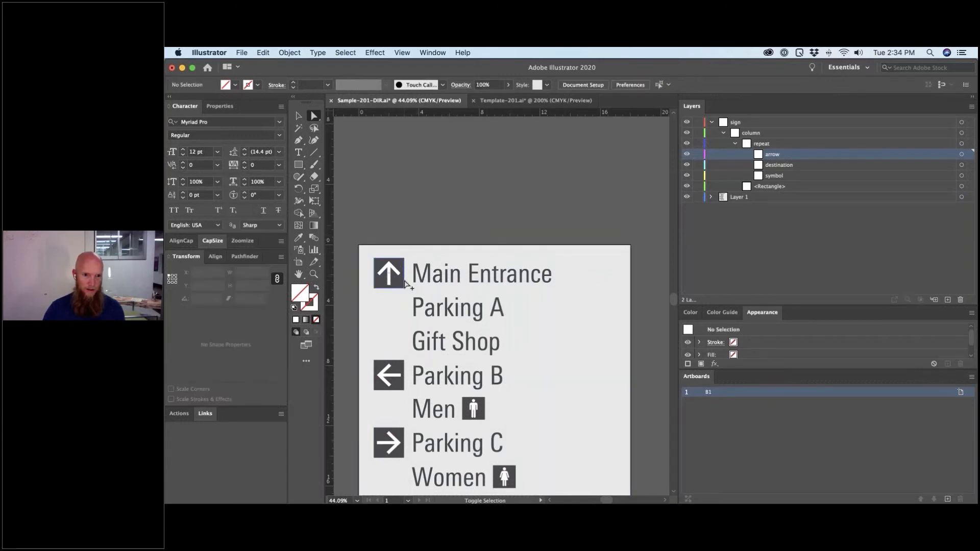
- Move the icon square into the arrow sublayer, delete the up-arrow and dark square, and switch to Outline view
left_click(406, 284)
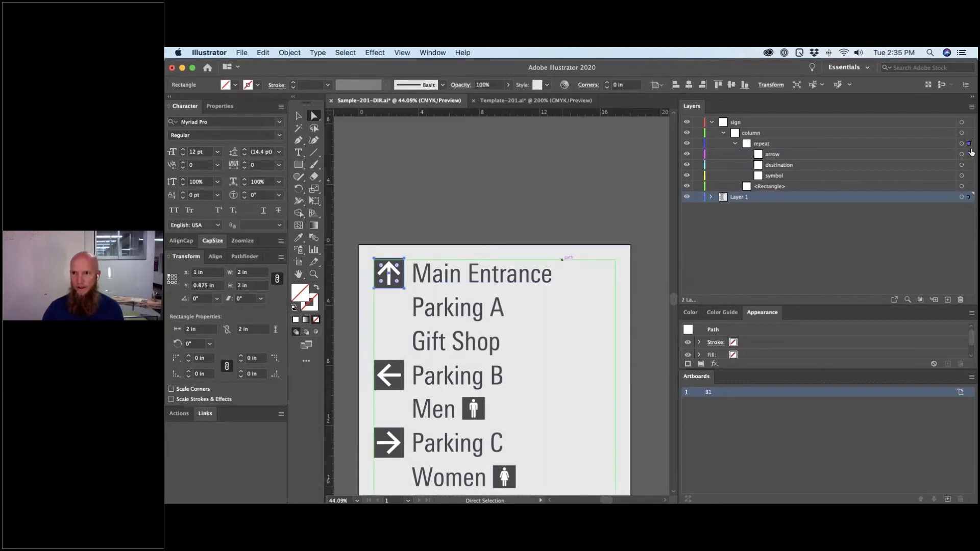
left_click_drag(968, 157, 968, 155)
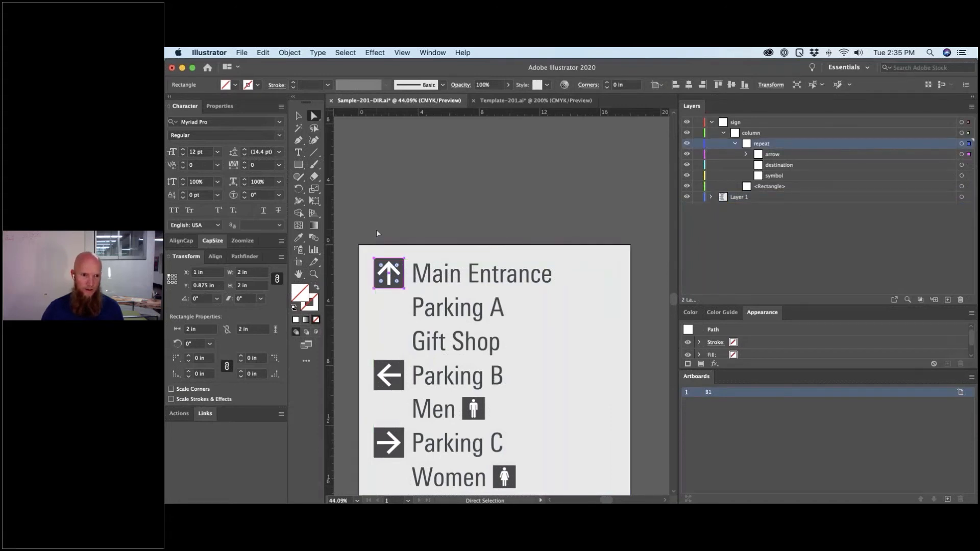
left_click(389, 286)
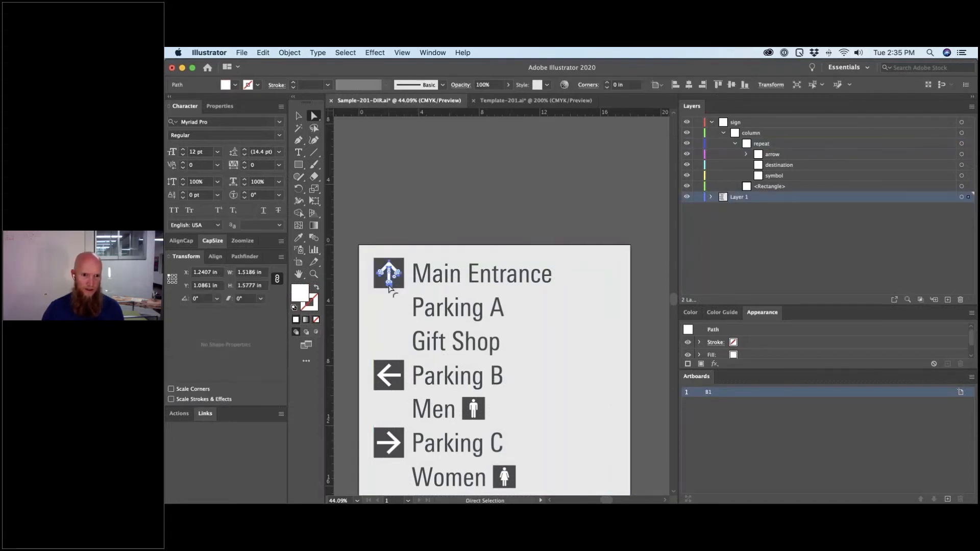
key("Delete")
left_click(393, 278)
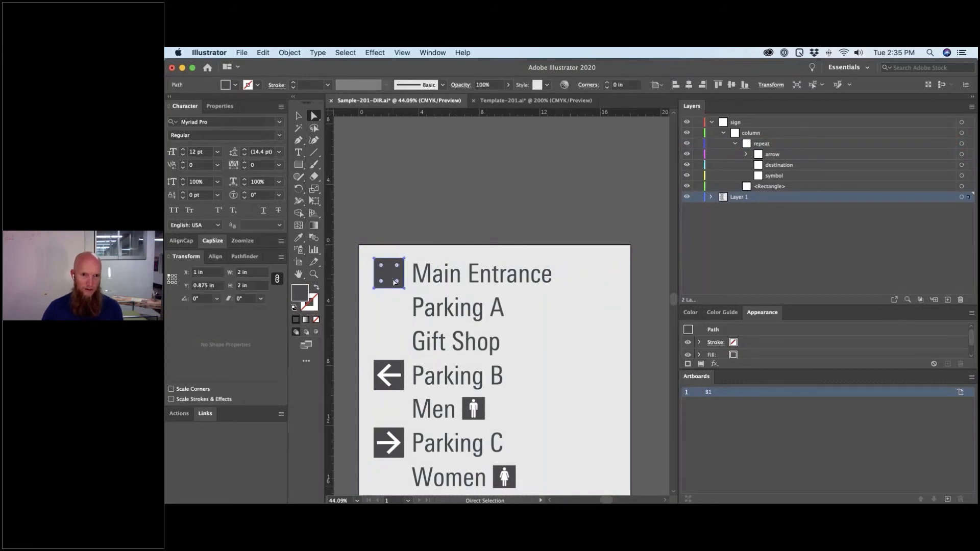
key("Delete")
key("super+y")
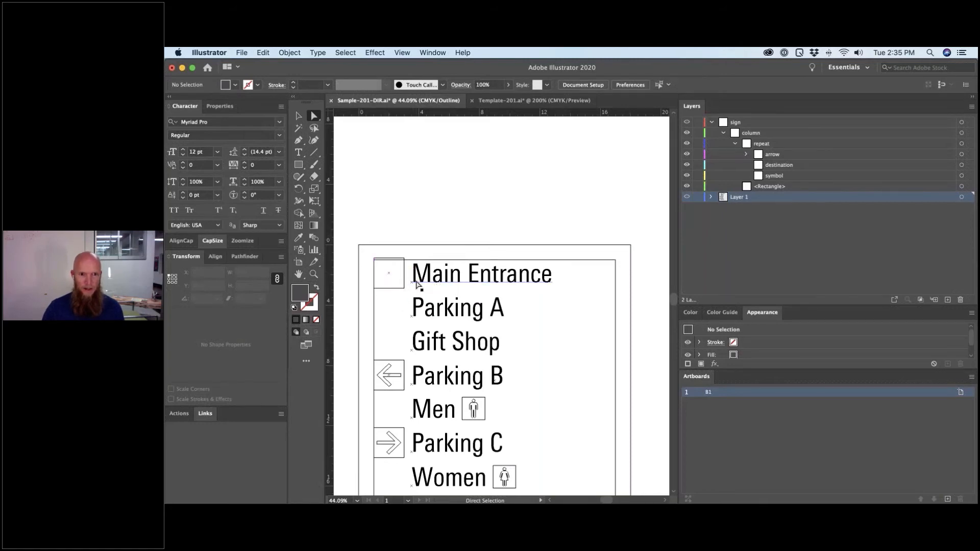
- In the destination layer, draw a 13.5005 in wide rectangle framing the Main Entrance row at its text's left edge
left_click(417, 285)
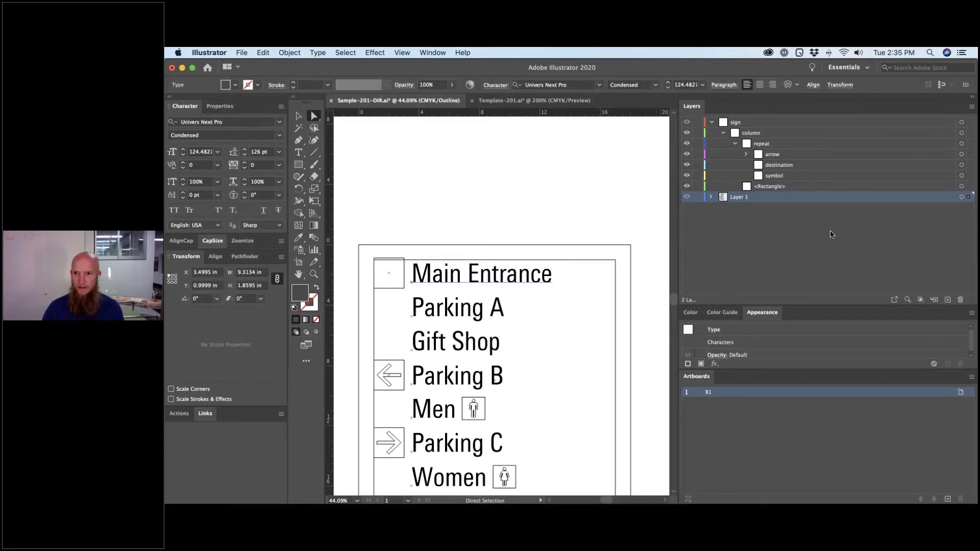
left_click(968, 166)
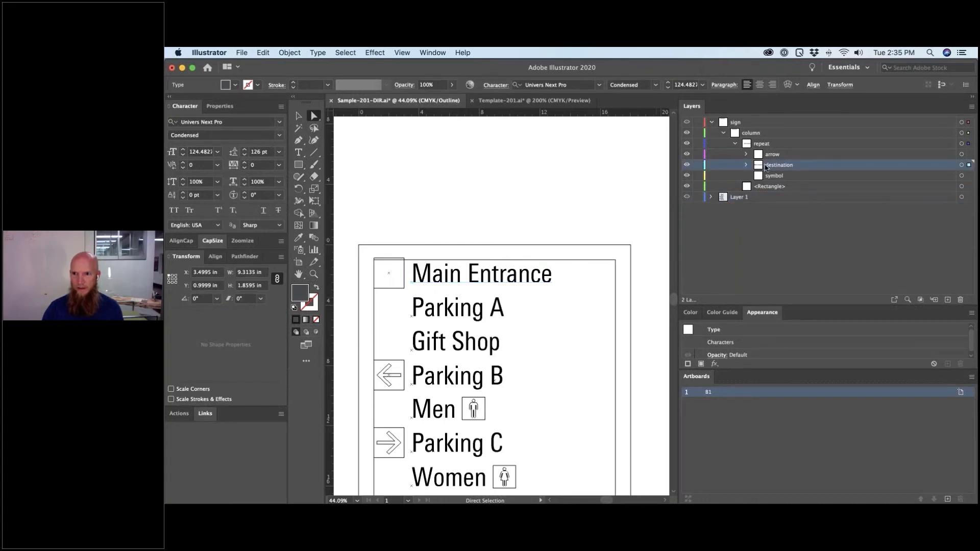
left_click(746, 166)
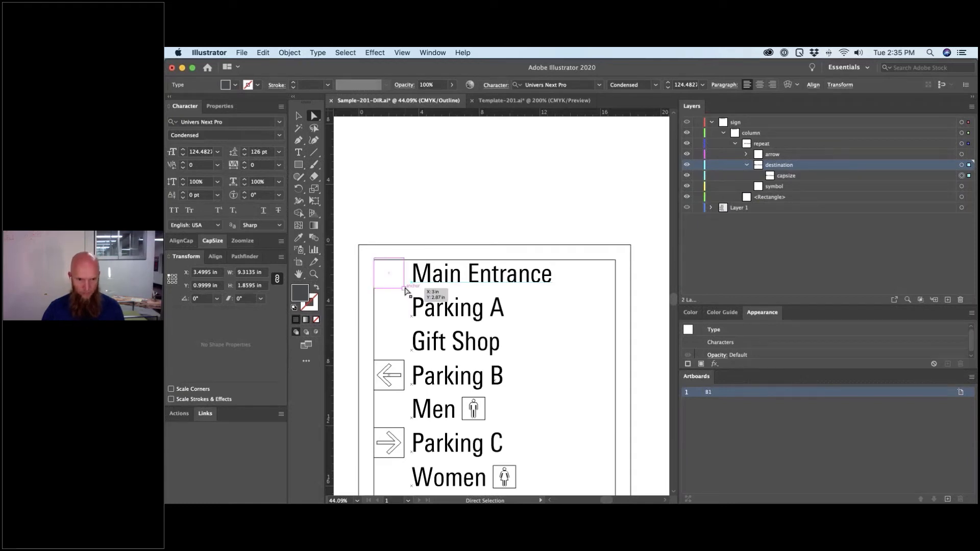
key("m")
left_click_drag(403, 289, 609, 268)
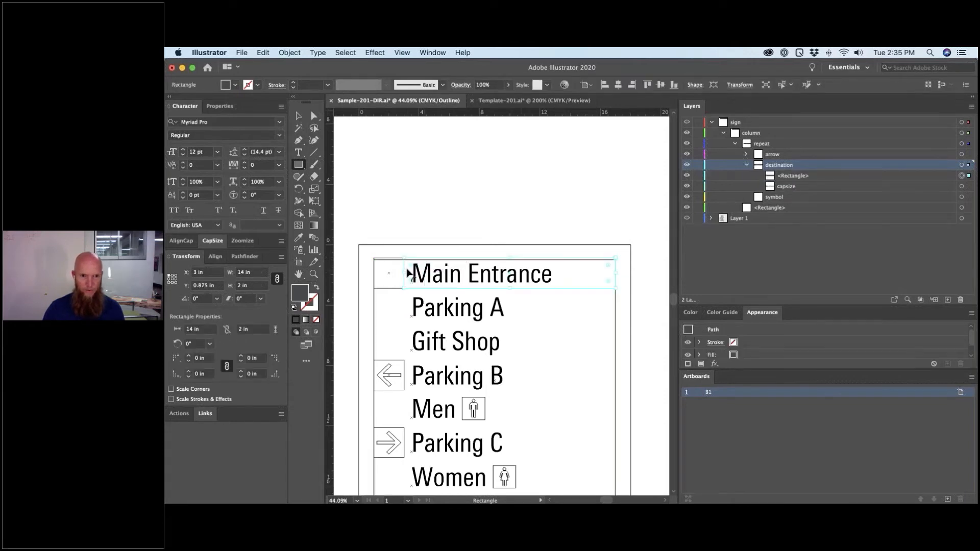
left_click_drag(405, 273, 412, 273)
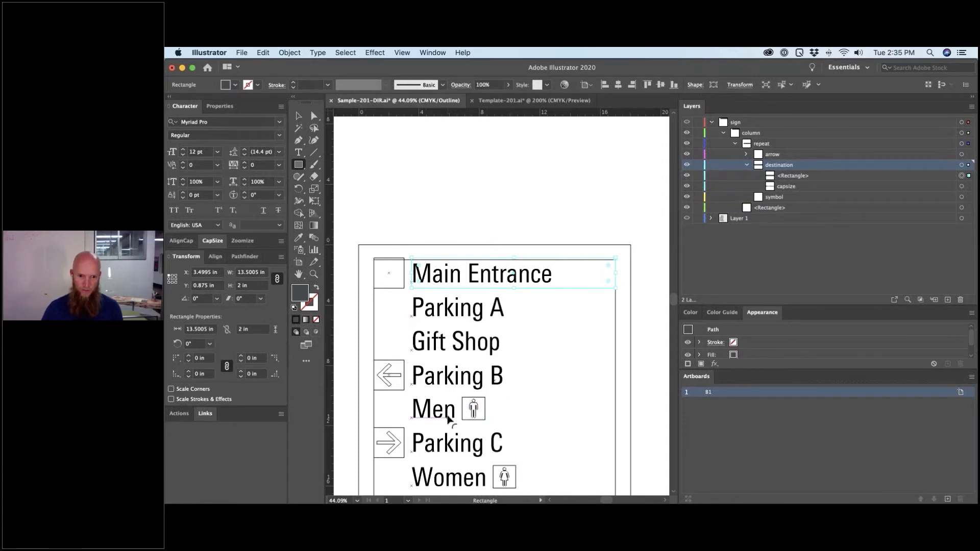
- Move the Men line and its symbol onto the top row and delete the Main Entrance text
left_click(485, 417)
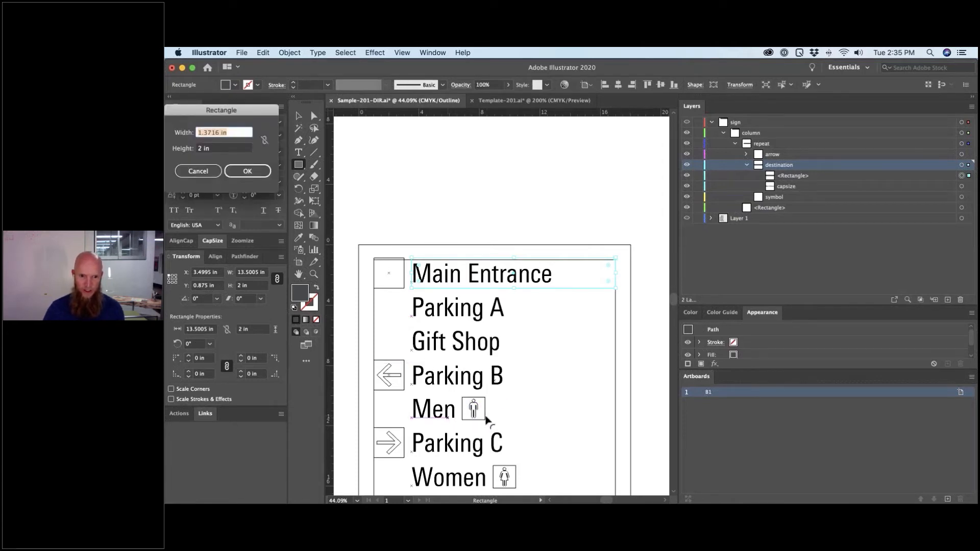
key("Escape")
key("a")
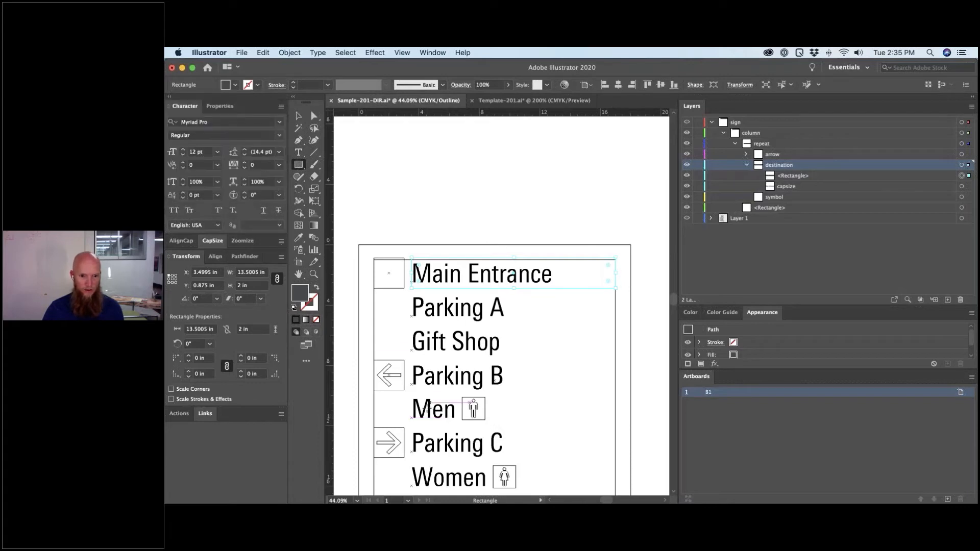
left_click(434, 411)
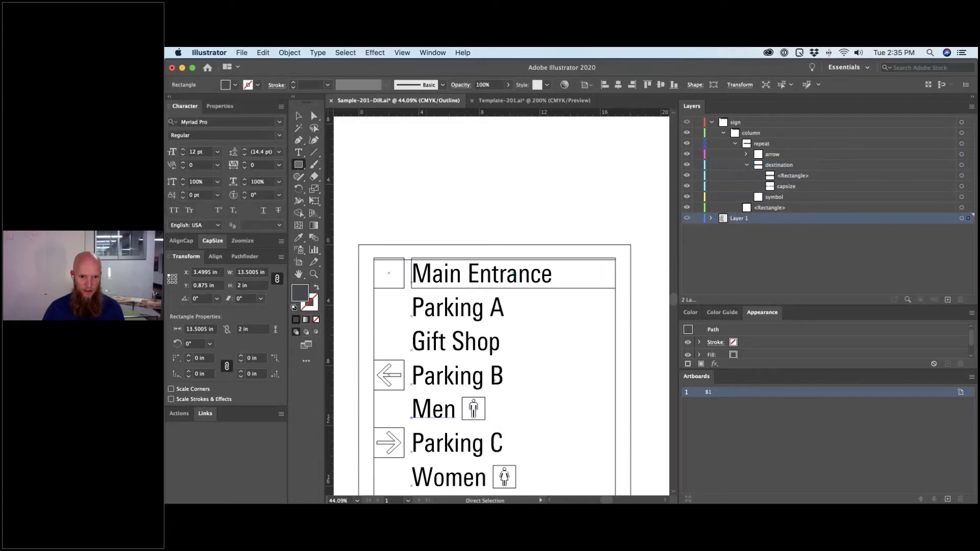
left_click(474, 408, "shift")
left_click_drag(487, 411, 487, 337)
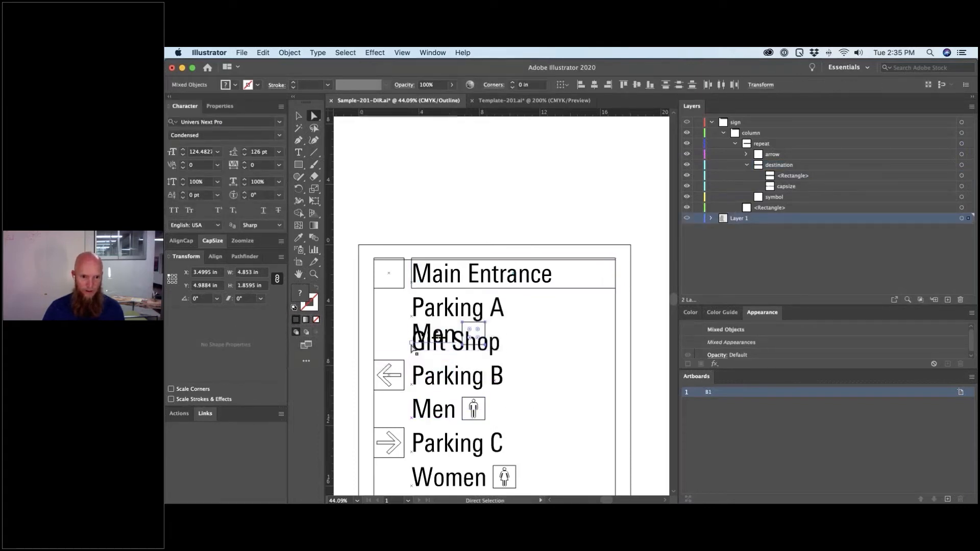
left_click_drag(411, 335, 413, 276)
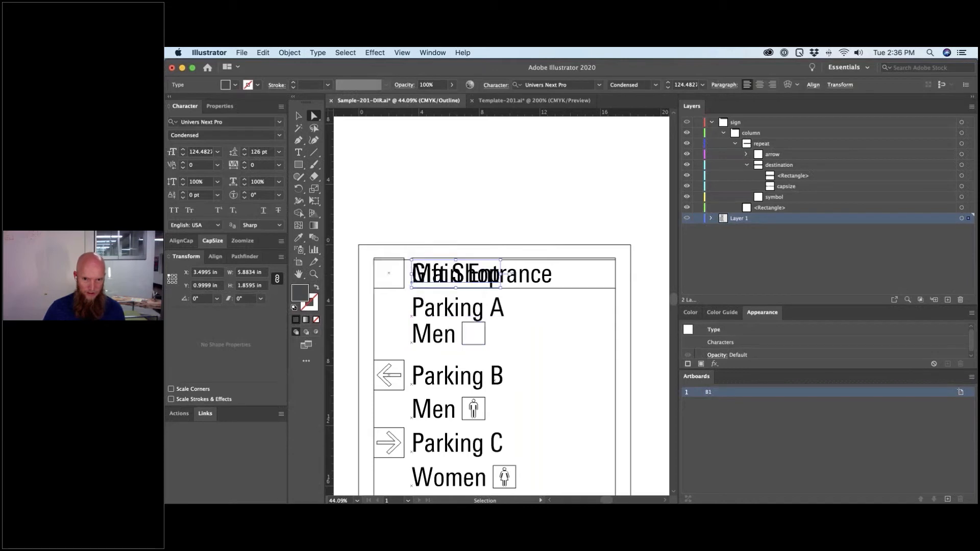
key("super+z")
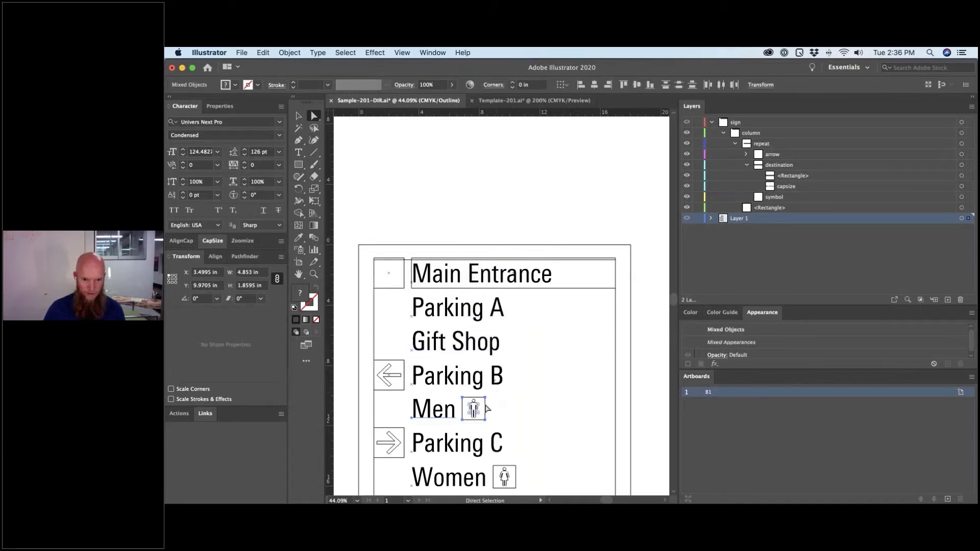
left_click(433, 417)
left_click_drag(407, 423, 418, 276)
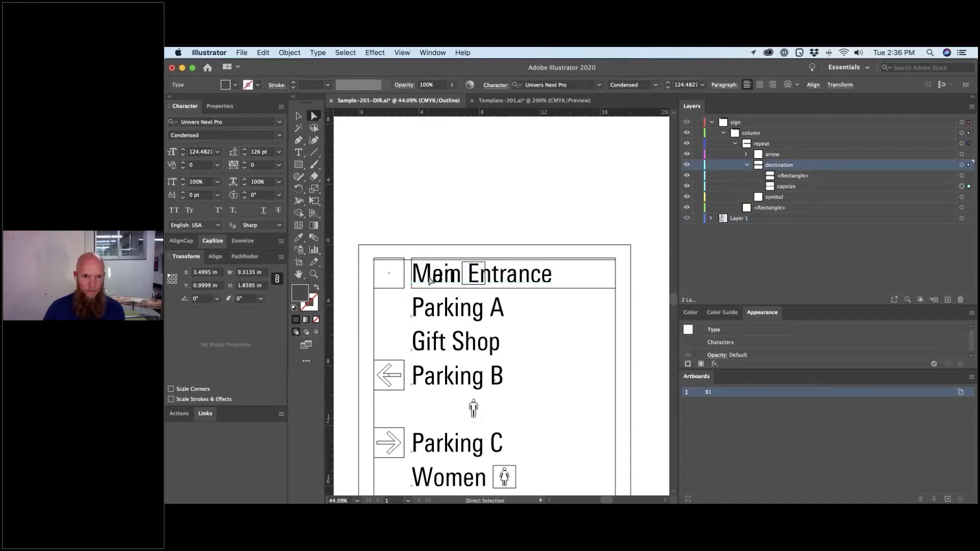
key("Delete")
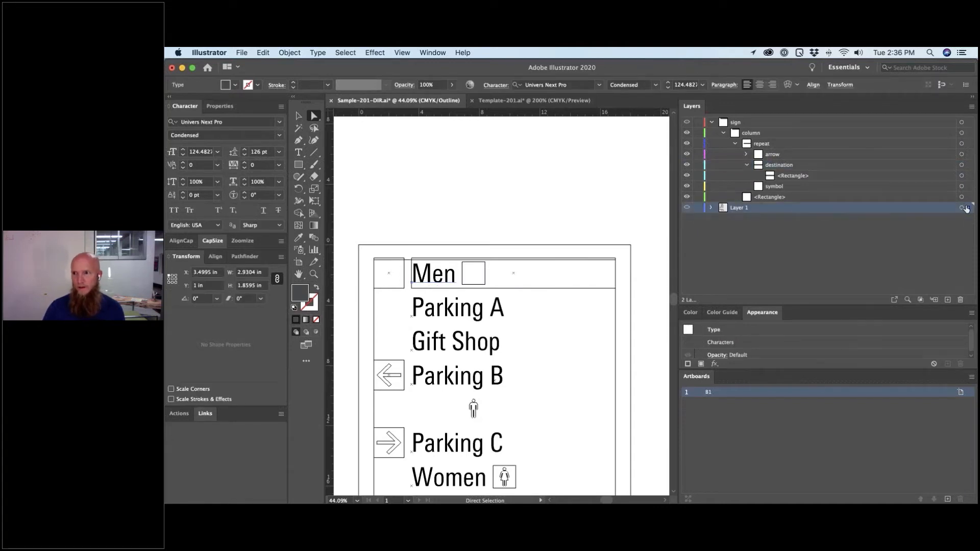
- Put capsize into destination, unfill the square, move it into symbol, and place it at the row's right end
left_click_drag(968, 169, 968, 167)
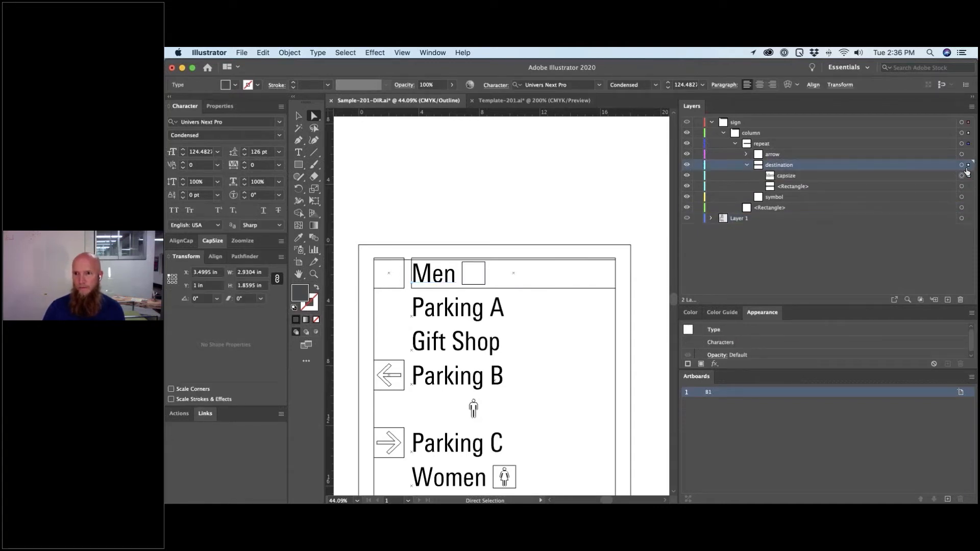
left_click(485, 275)
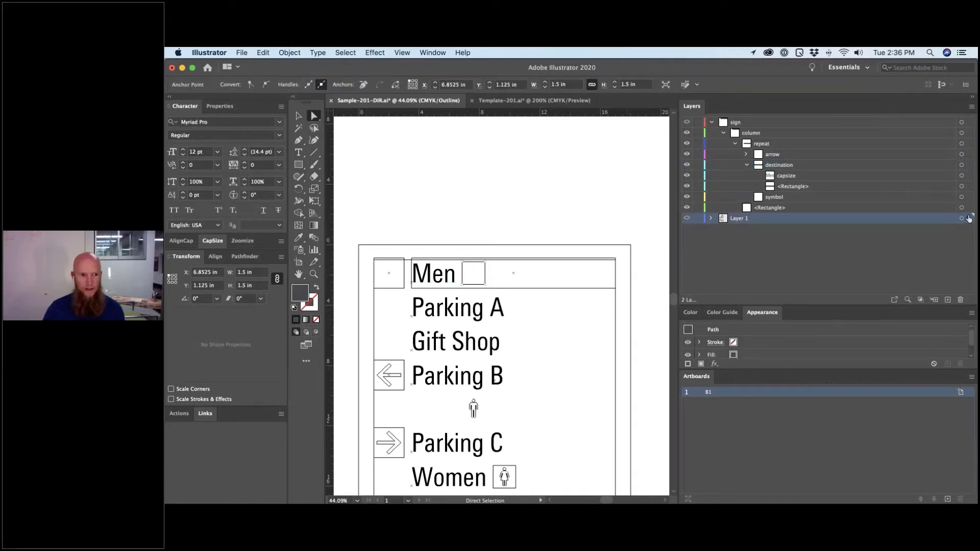
key("slash")
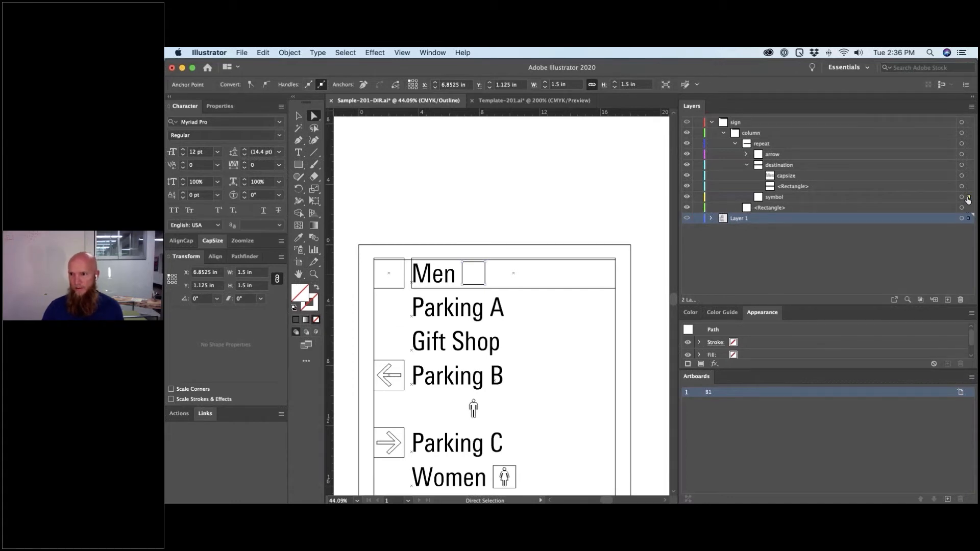
left_click_drag(968, 199, 968, 198)
left_click(464, 232)
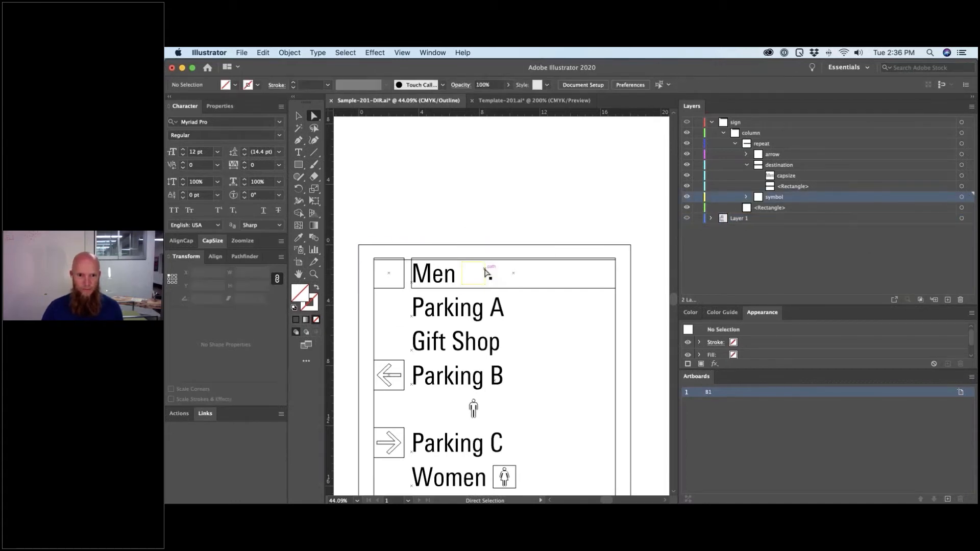
left_click(485, 273)
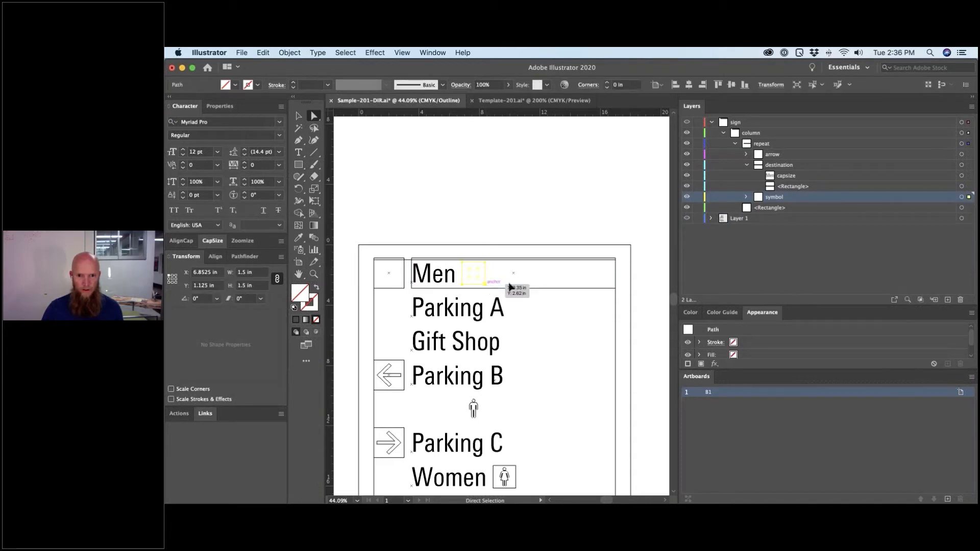
left_click_drag(510, 287, 616, 287)
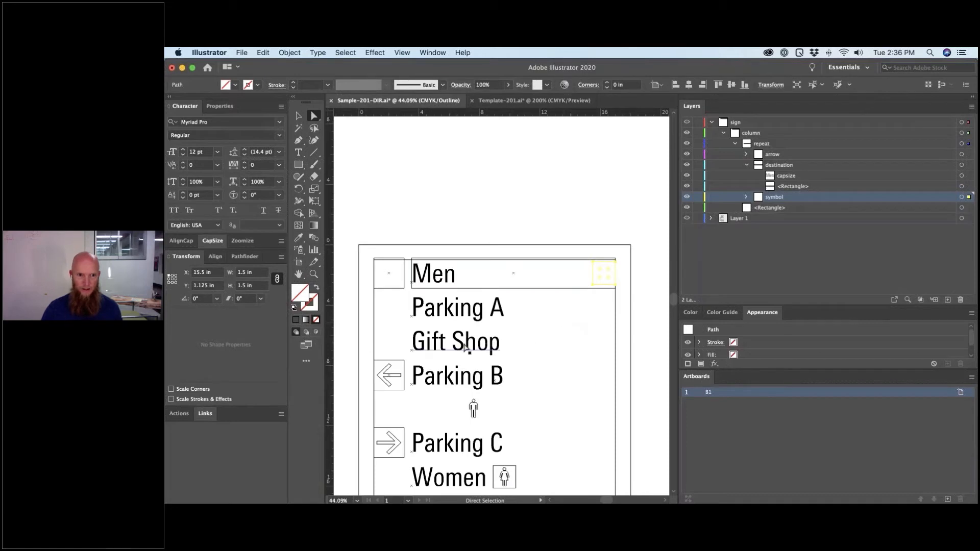
left_click(399, 307)
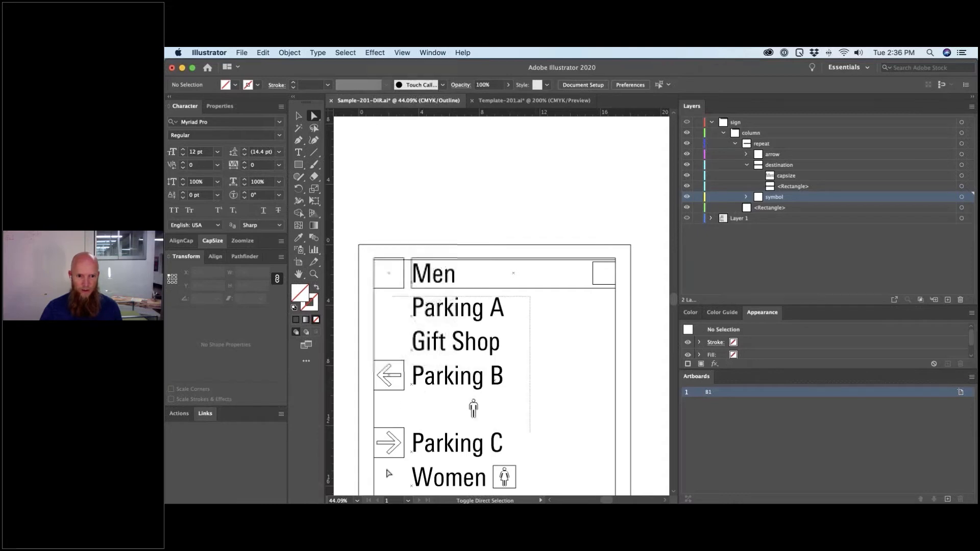
- Delete the lower destination rows, the leftover arrow box and the women's symbol, leaving only the Men row
scroll(385, 475, "down", 2)
scroll(400, 405, "down", 4)
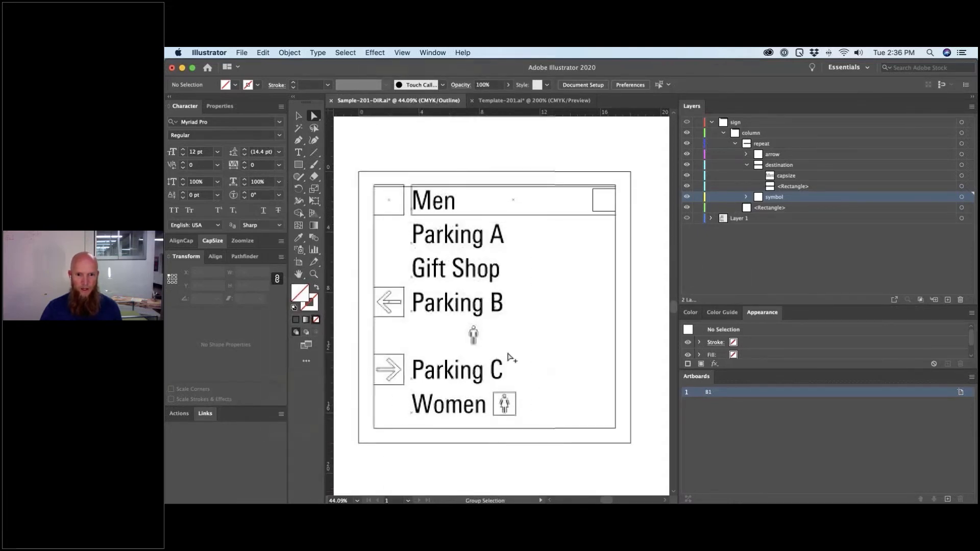
left_click_drag(480, 424, 388, 236)
key("Delete")
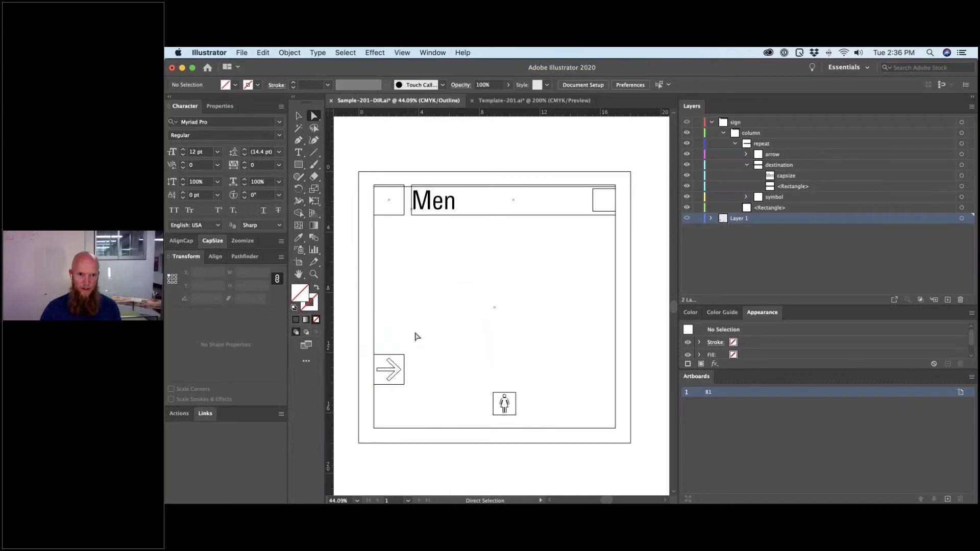
left_click_drag(391, 388, 391, 344)
left_click(414, 398)
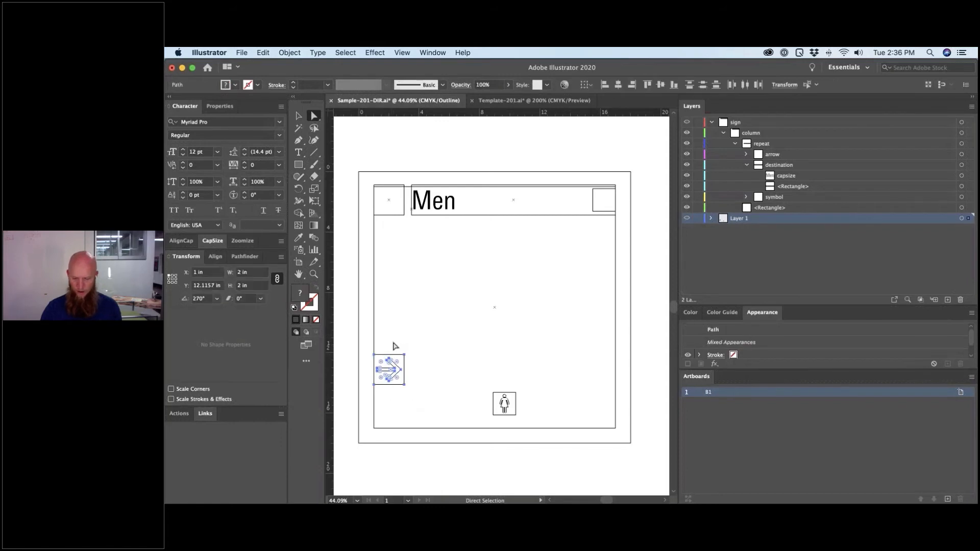
key("Delete")
left_click_drag(486, 394, 523, 414)
key("Delete")
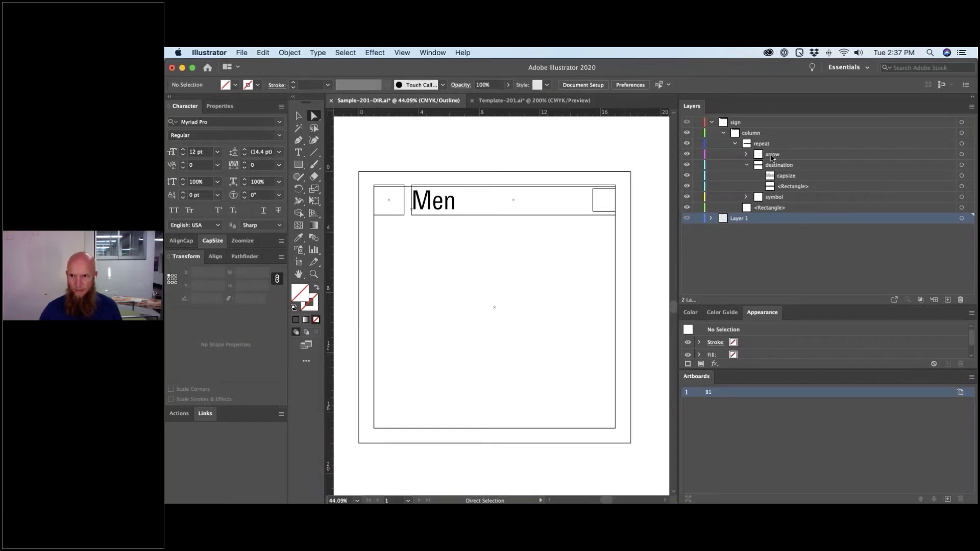
- Set the destination rectangle's fill to None and rename it 'left, top'
left_click(745, 154)
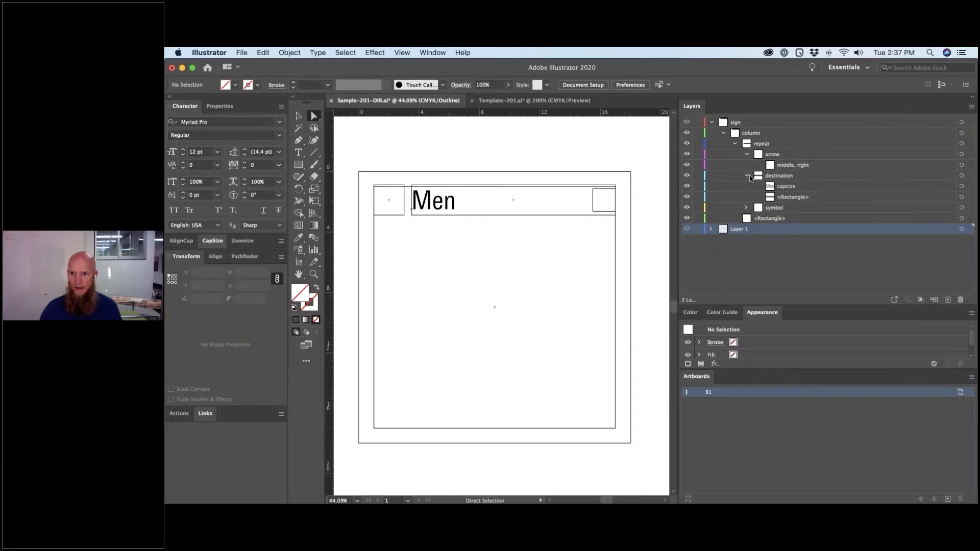
left_click(442, 208)
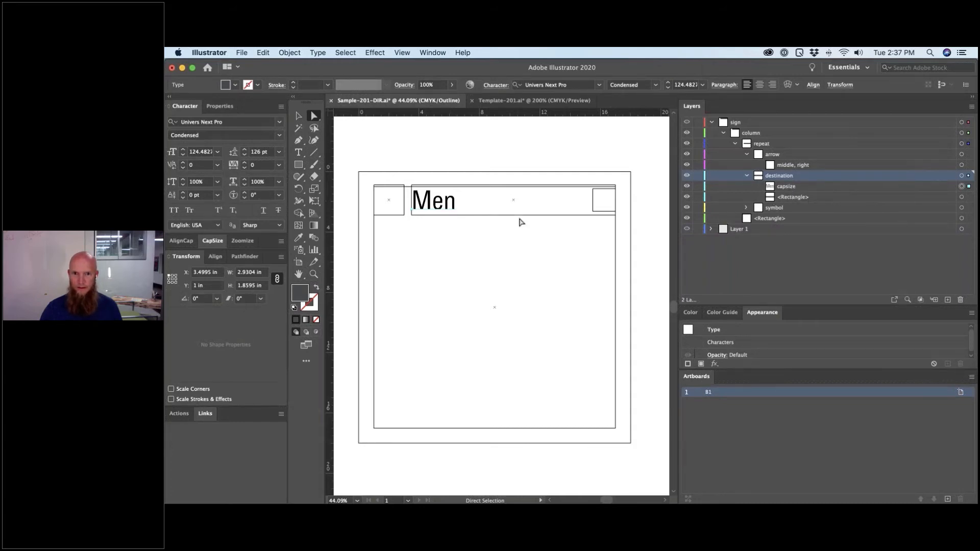
left_click(522, 215)
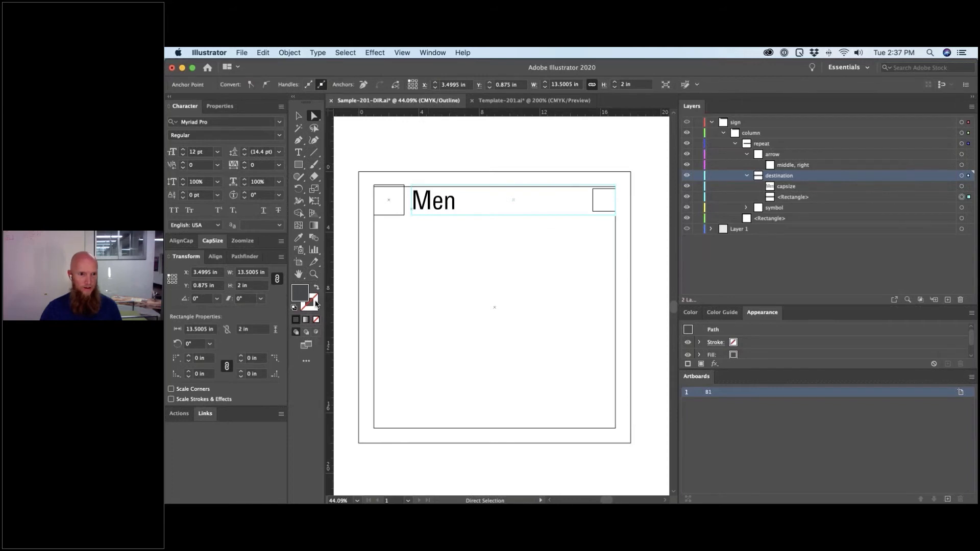
key("super+y")
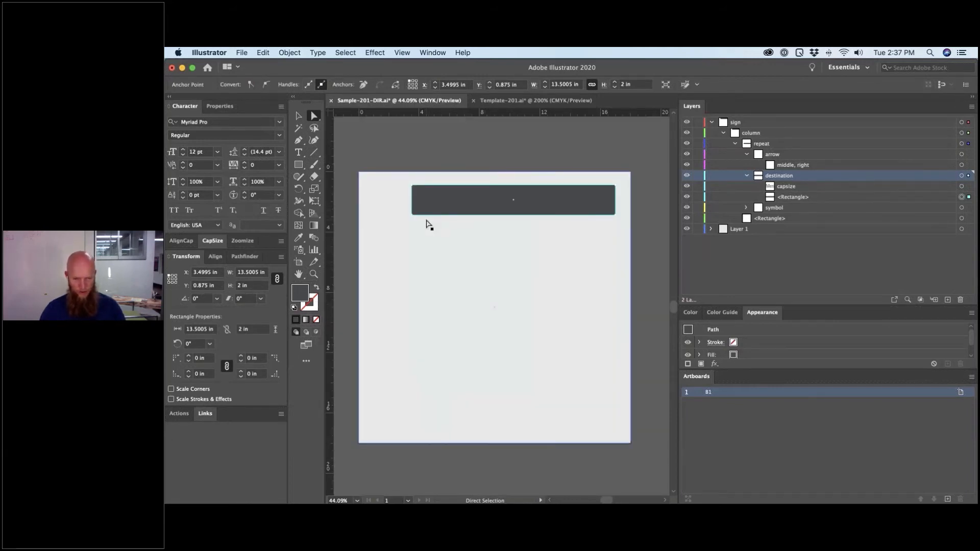
key("slash")
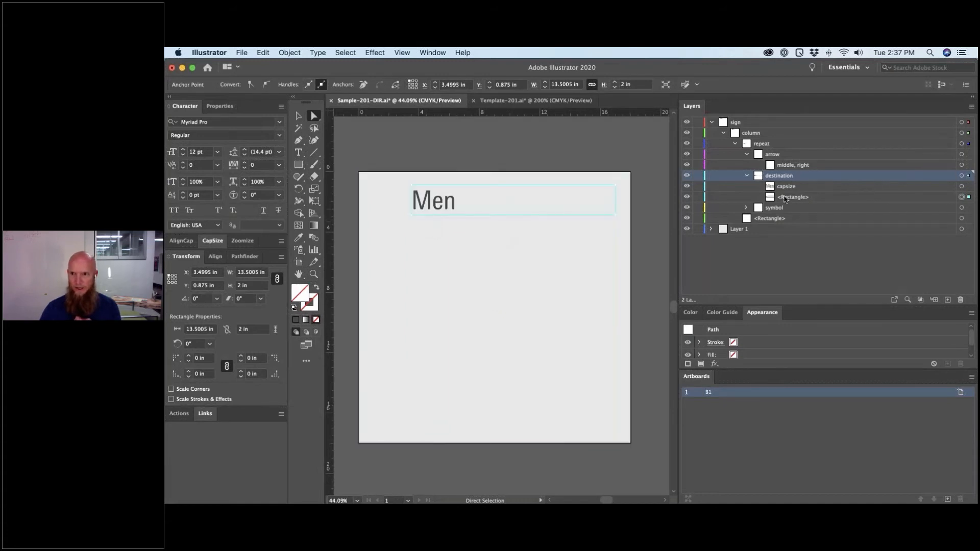
double_click(785, 197)
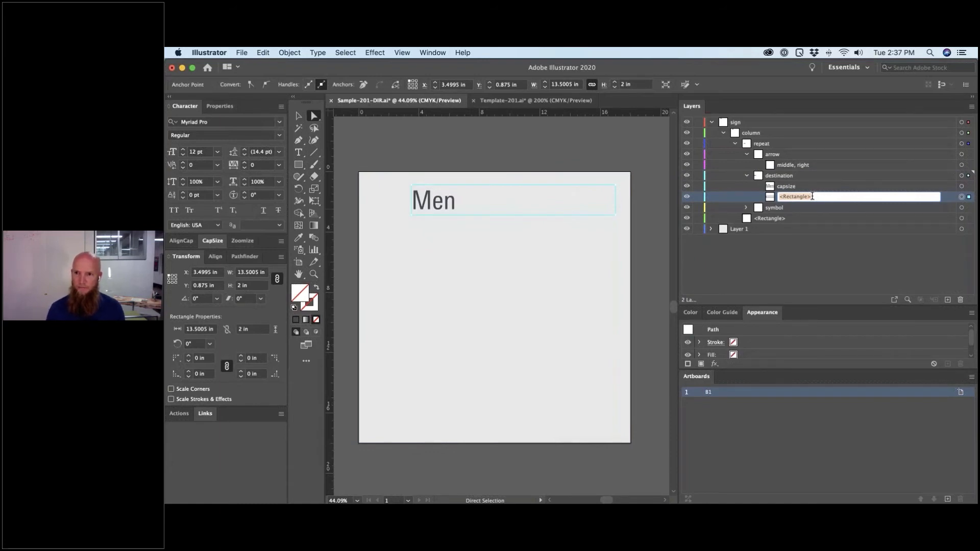
type("left, t")
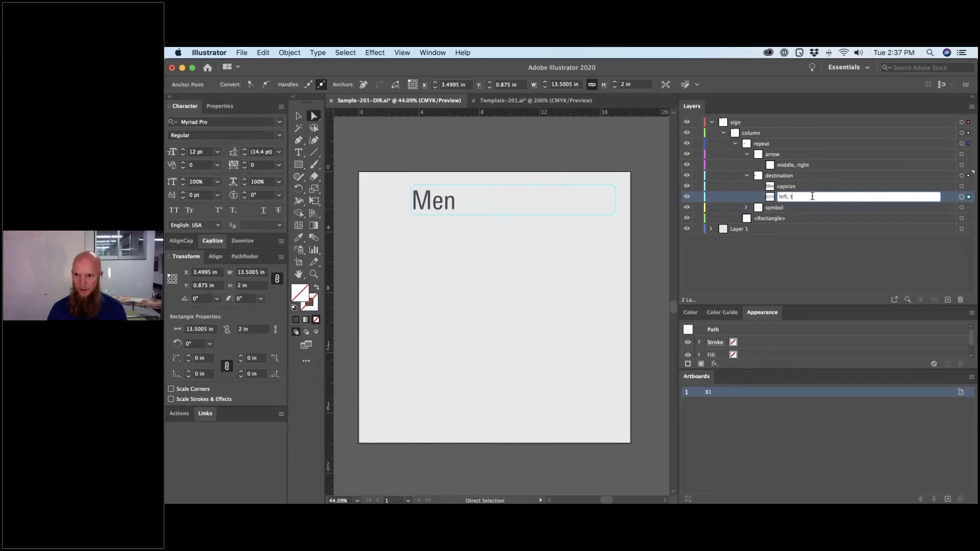
type("op")
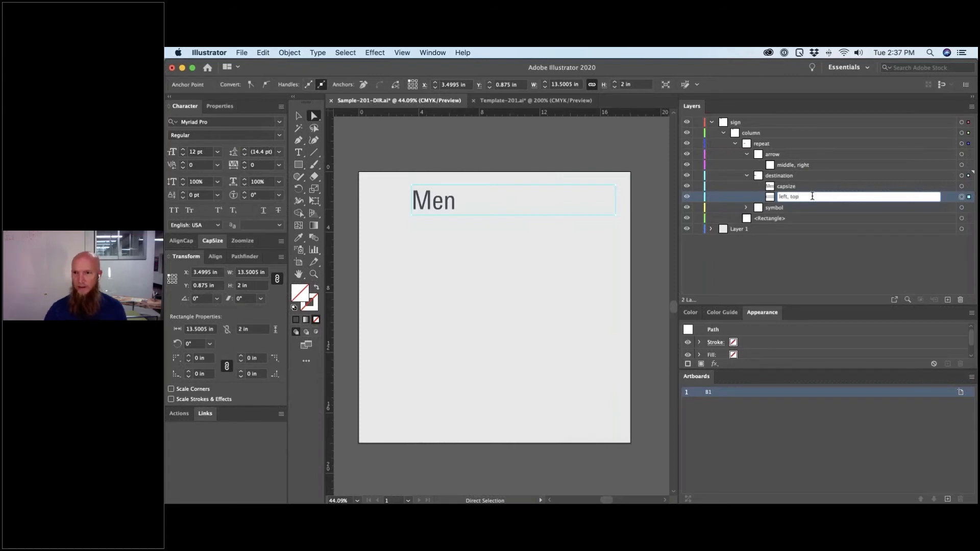
key("Return")
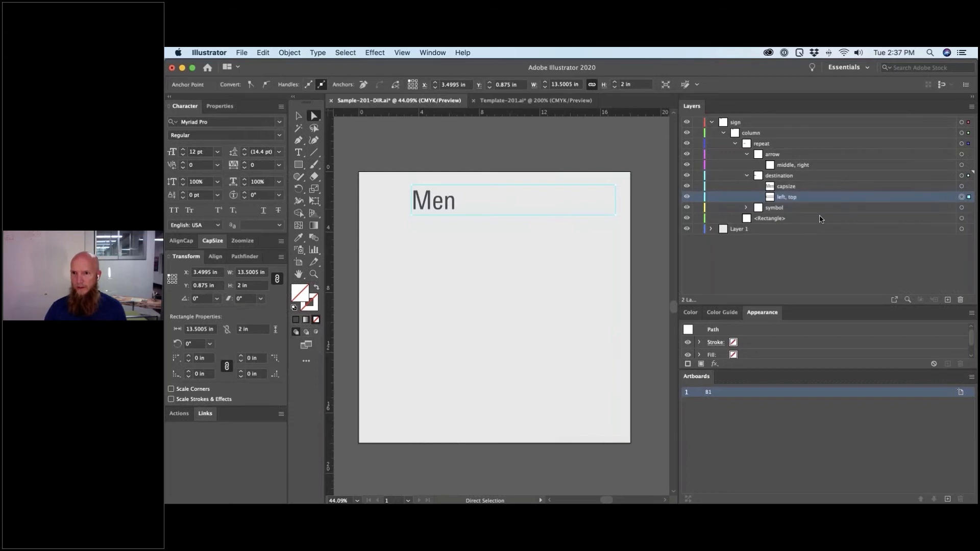
left_click(815, 258)
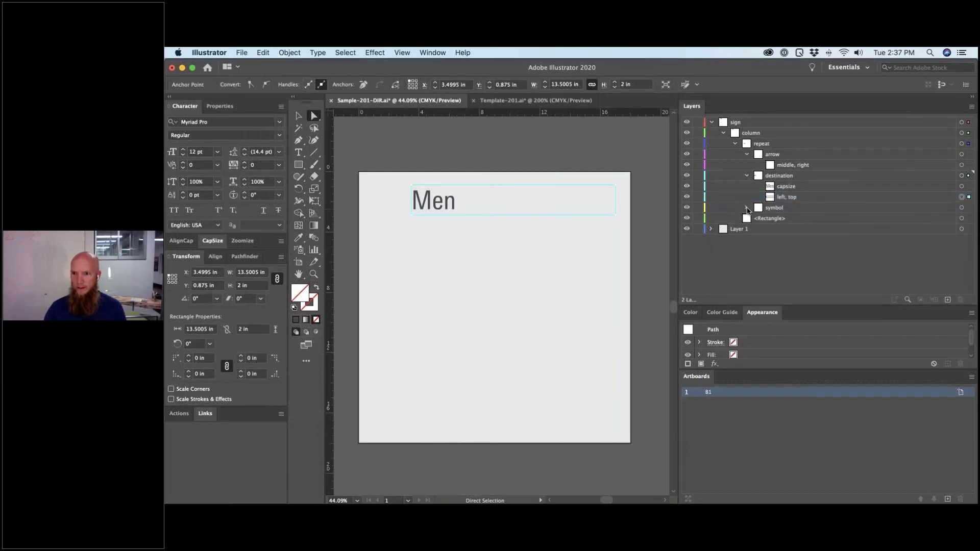
- Rename the arrow and symbol items 'center, middle'
left_click(747, 208)
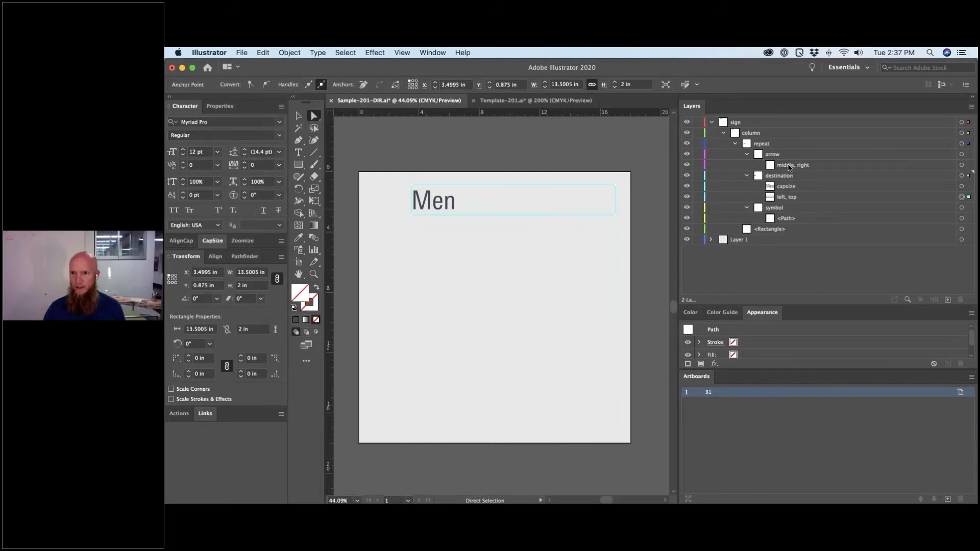
double_click(789, 166)
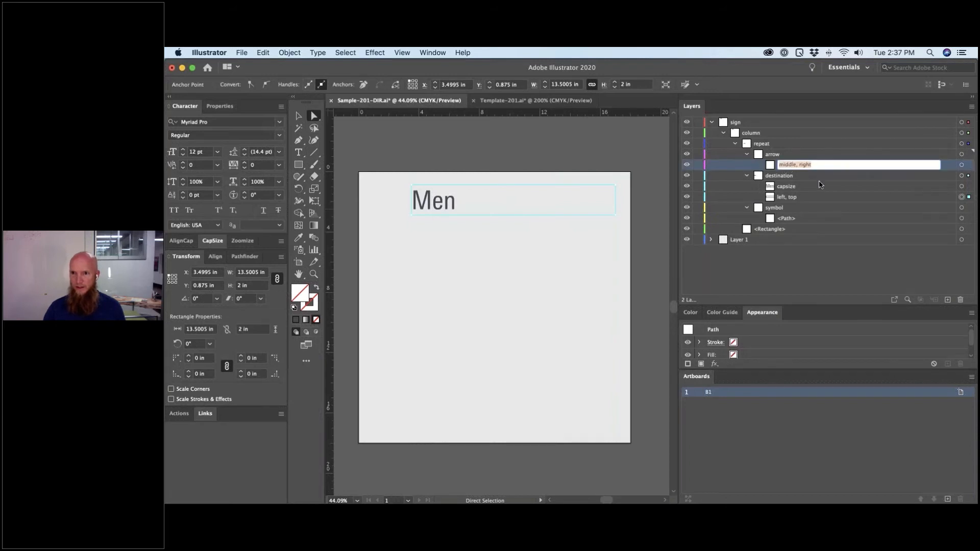
type("center")
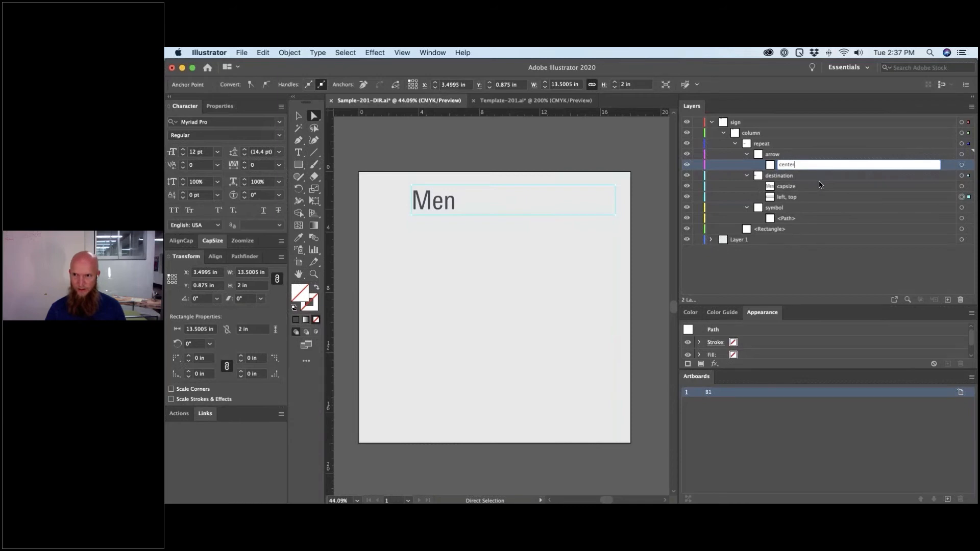
type(", m")
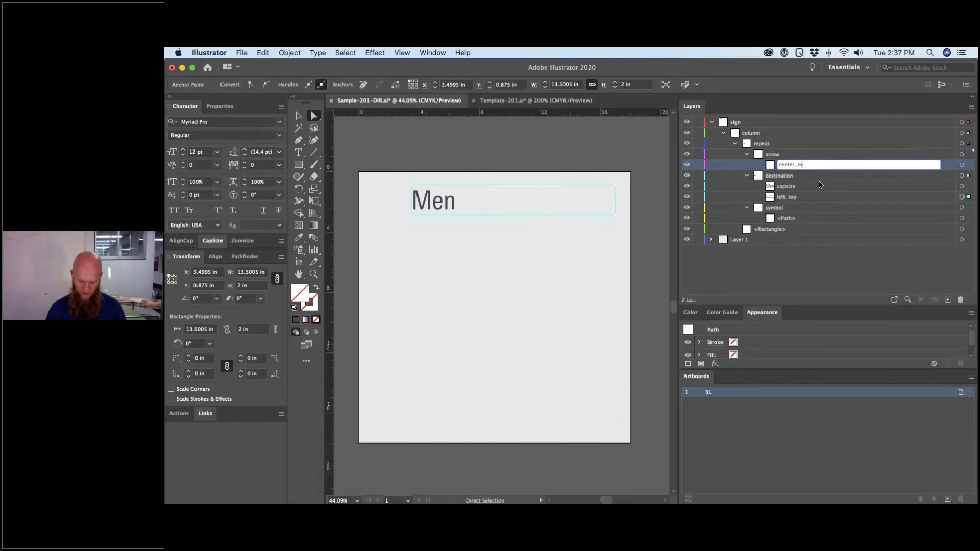
type("iddle")
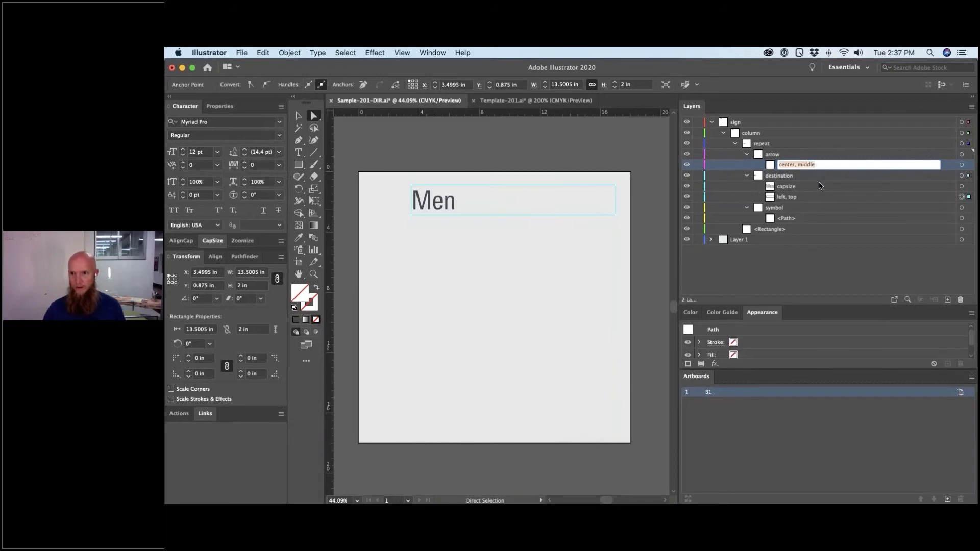
double_click(788, 219)
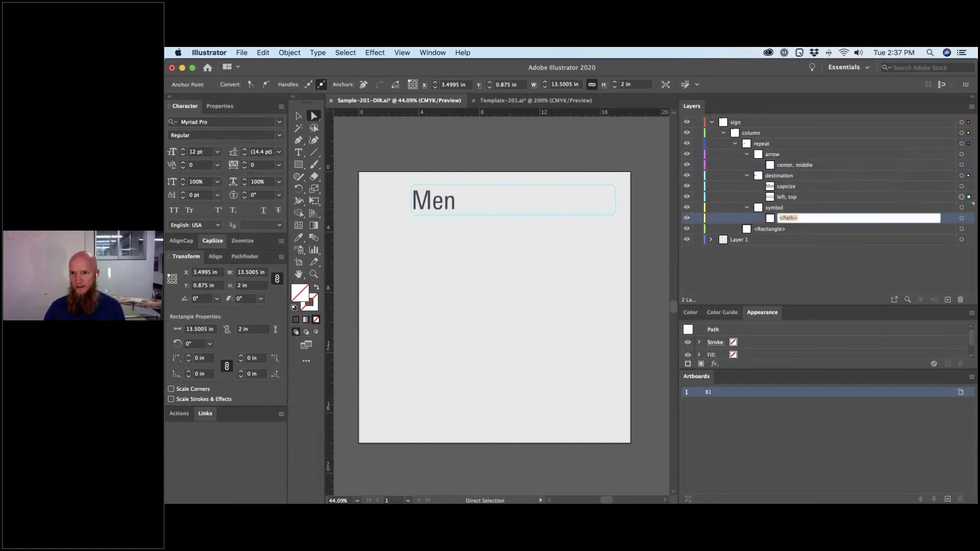
type("center, middle")
key("Return")
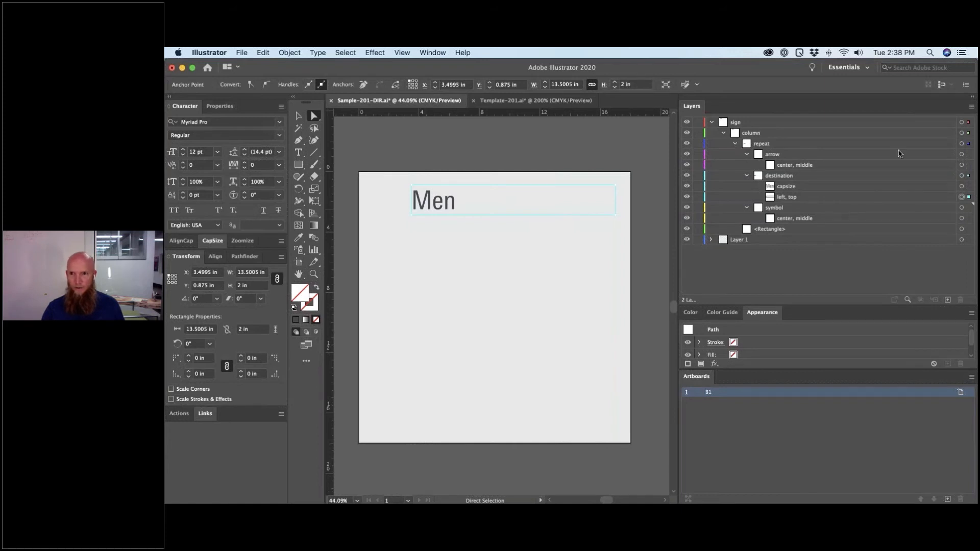
left_click(969, 144)
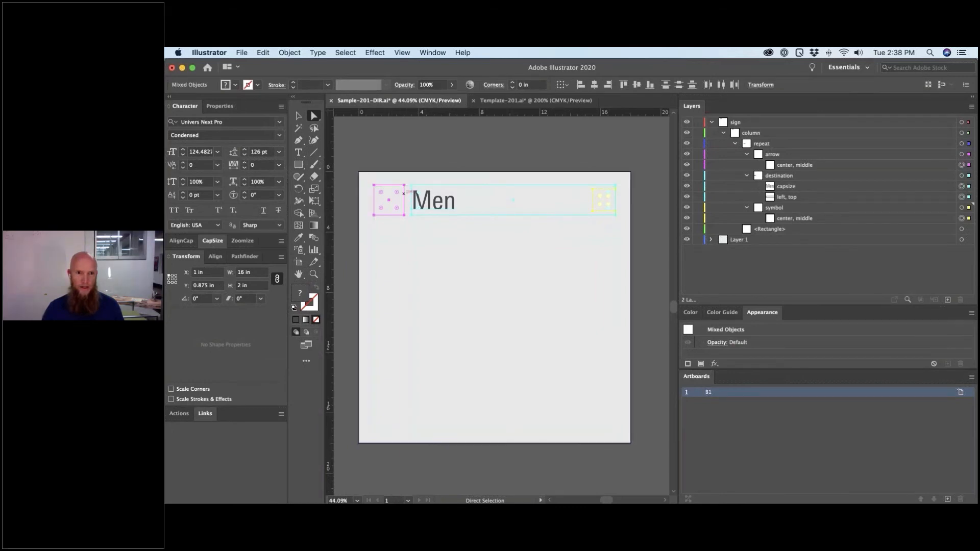
left_click_drag(405, 184, 409, 185)
key("super+z")
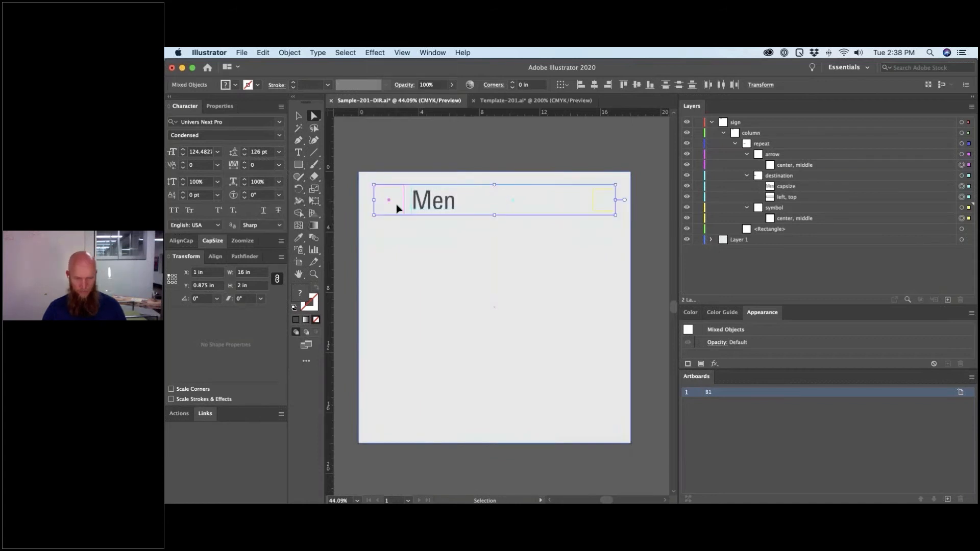
key("super+y")
key("z")
left_click_drag(357, 157, 478, 281)
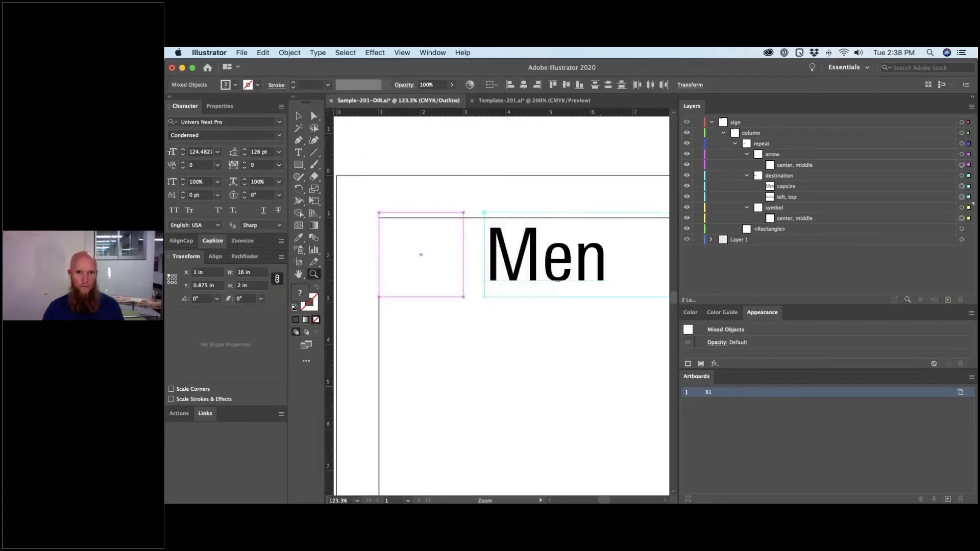
key("a")
left_click(475, 219)
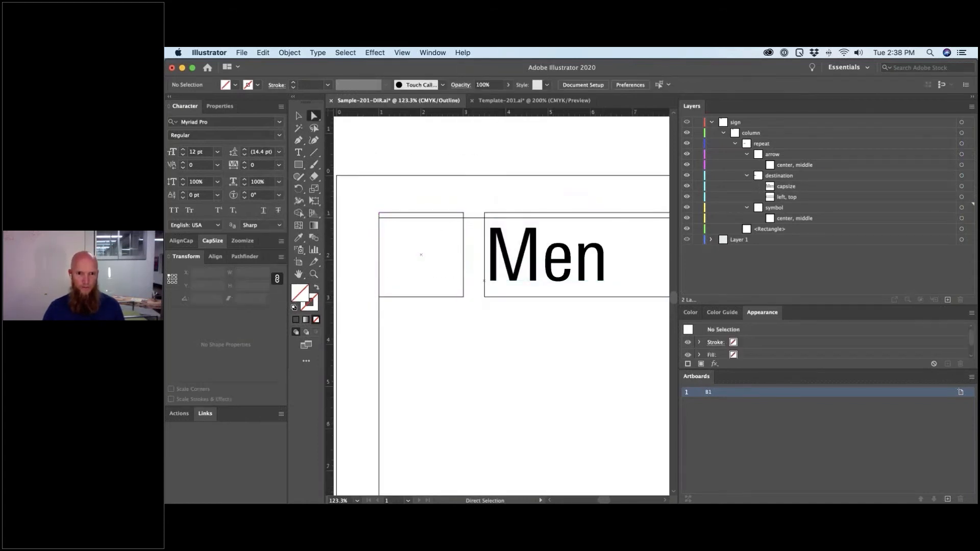
key("super+minus")
key("super+minus")
key("super+minus")
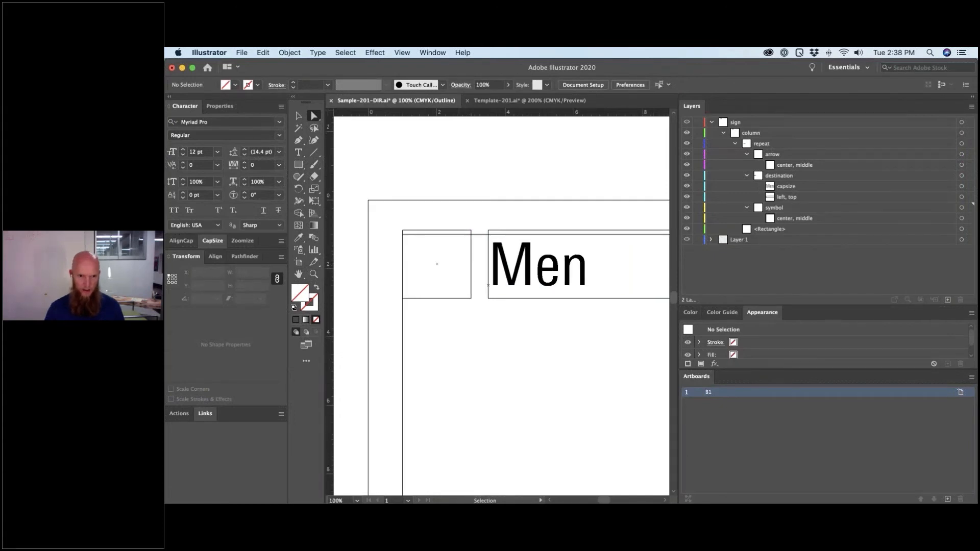
scroll(492, 334, "right", 5)
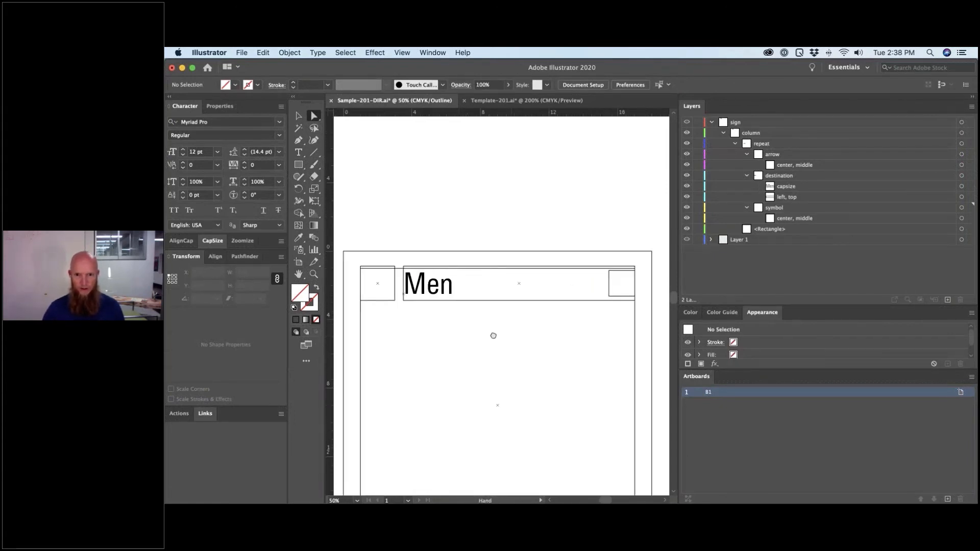
left_click_drag(601, 306, 343, 271)
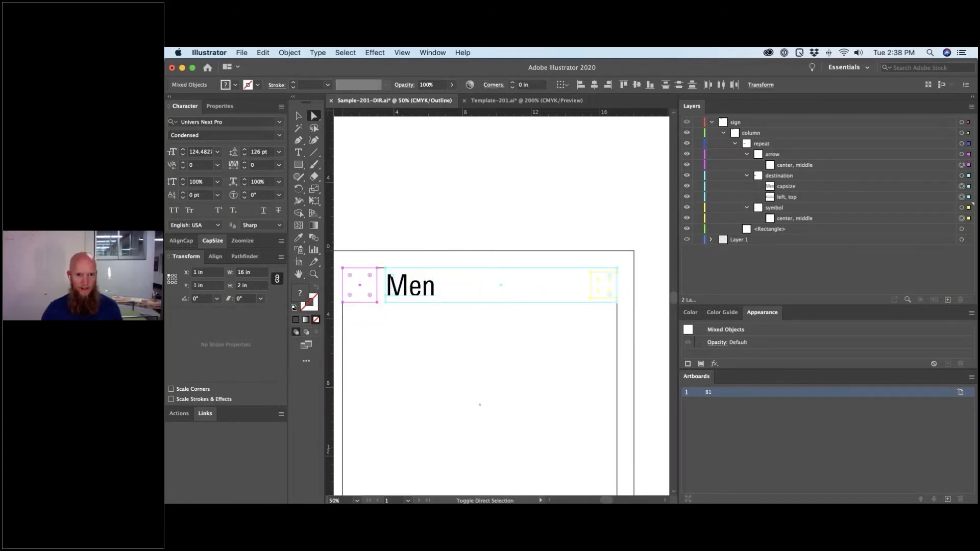
left_click(372, 229)
left_click_drag(411, 317, 468, 332)
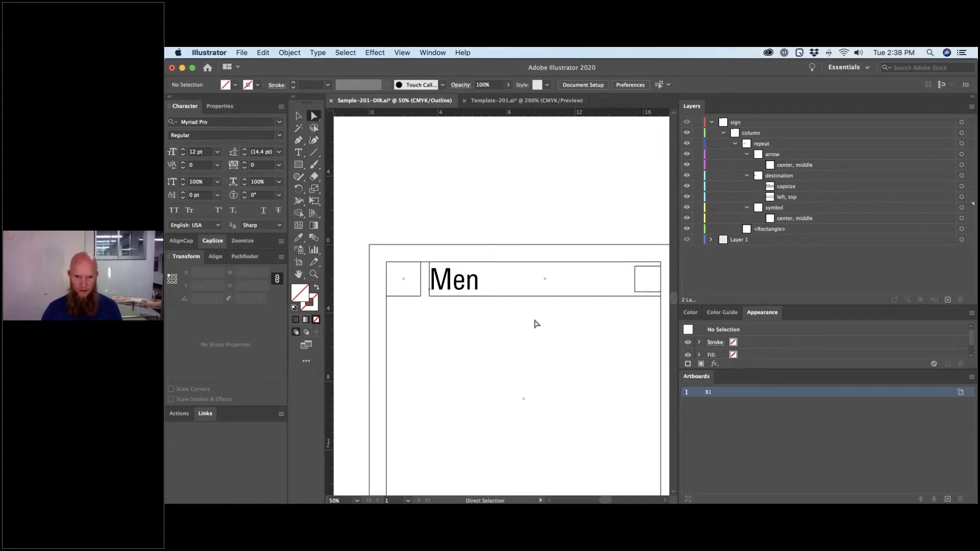
left_click(243, 54)
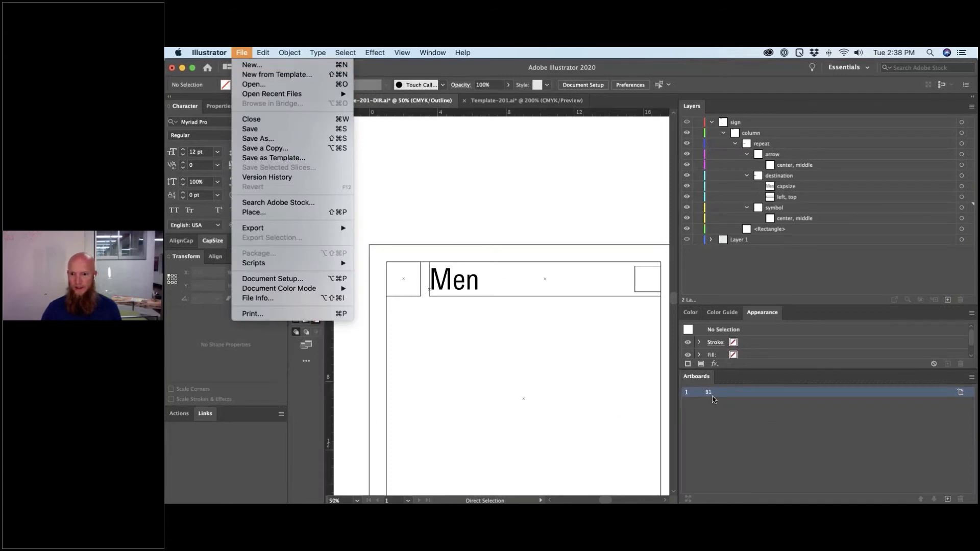
- Start an Export As of the sign with SVG chosen as the format
left_click(715, 411)
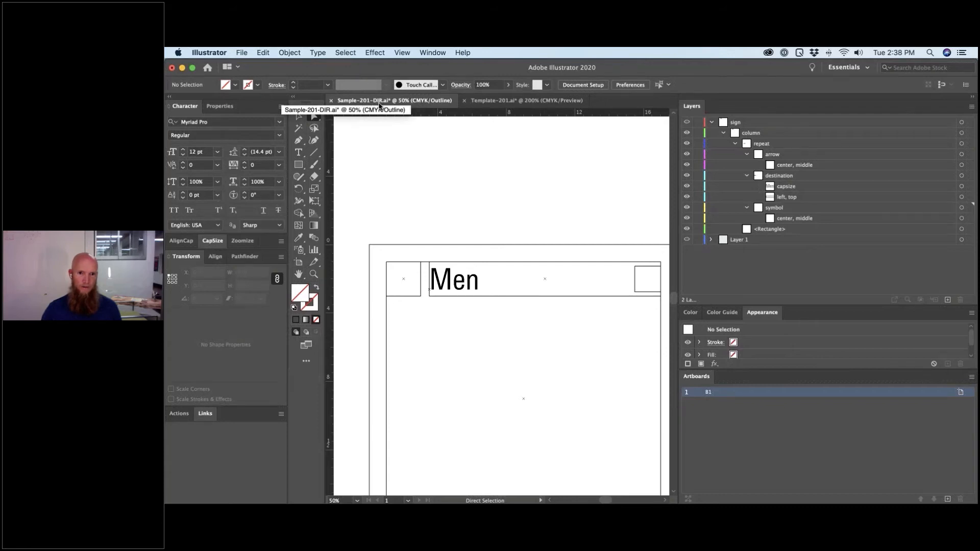
left_click(242, 52)
mouse_move(317, 228)
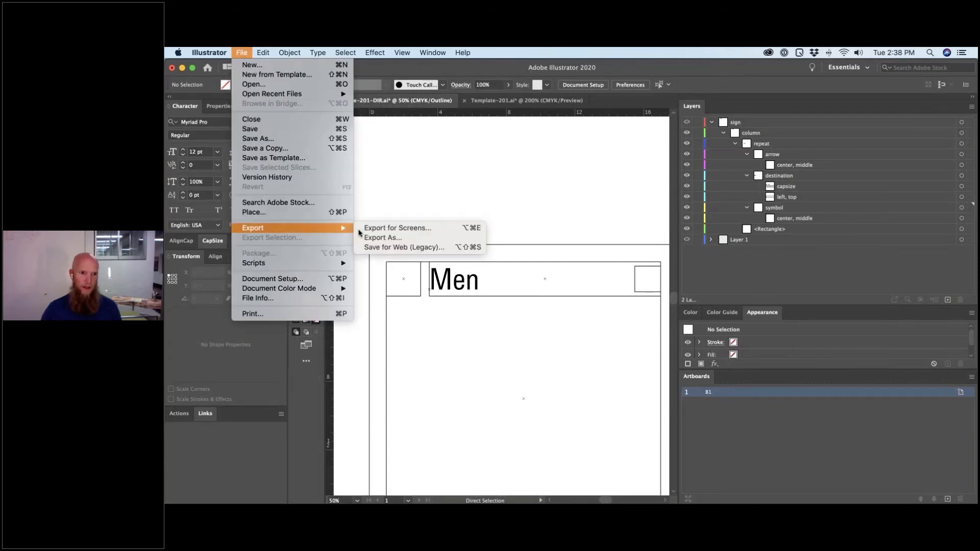
left_click(379, 240)
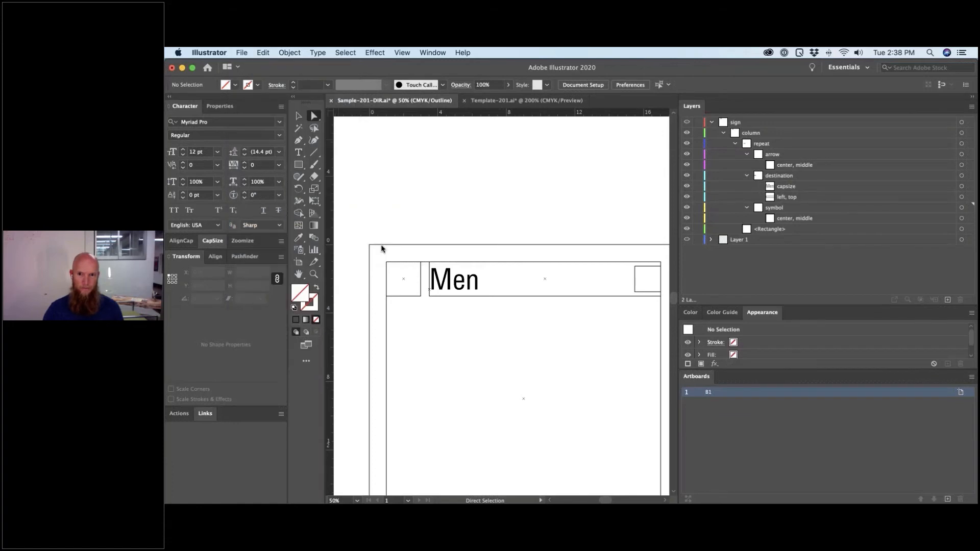
left_click(531, 305)
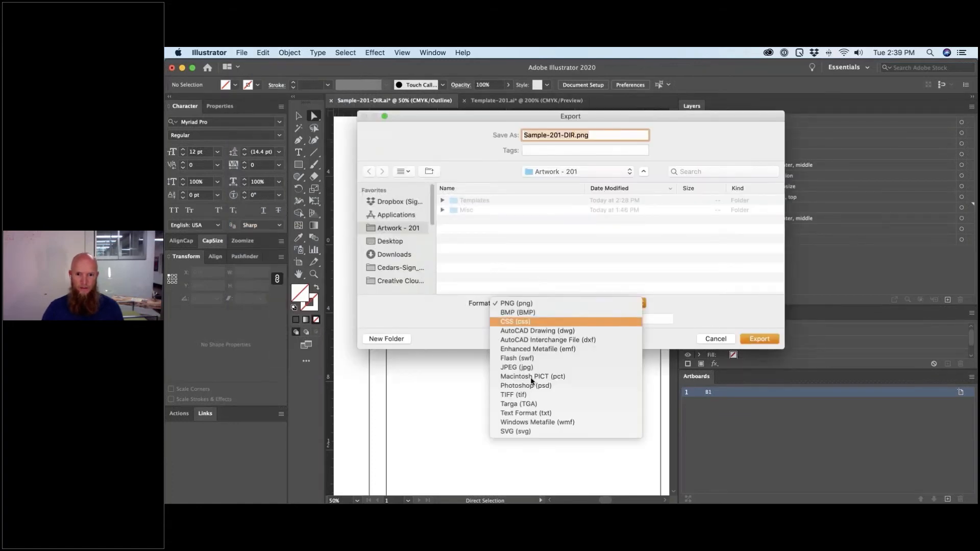
left_click(525, 430)
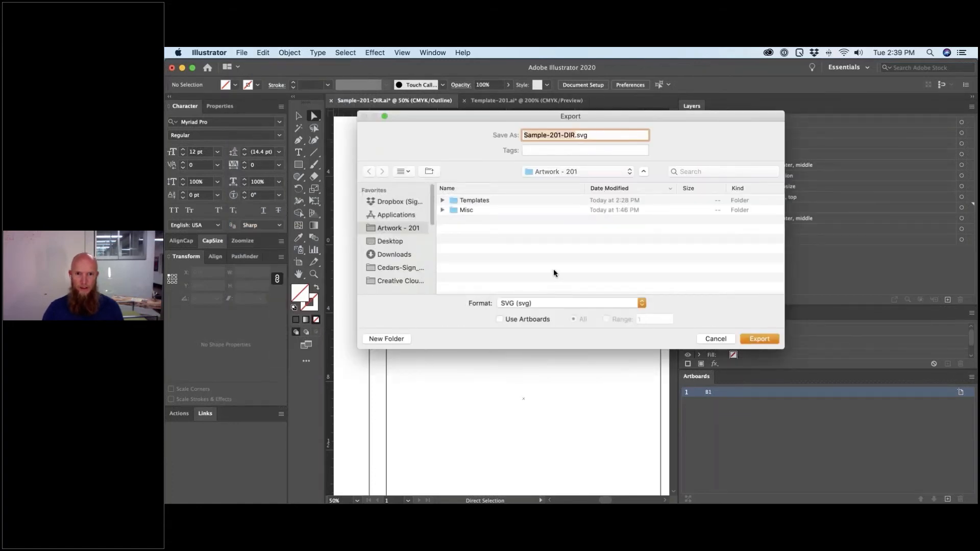
- Export Sample-201-DIR.svg into the Templates folder and accept the SVG Options
left_click(493, 202)
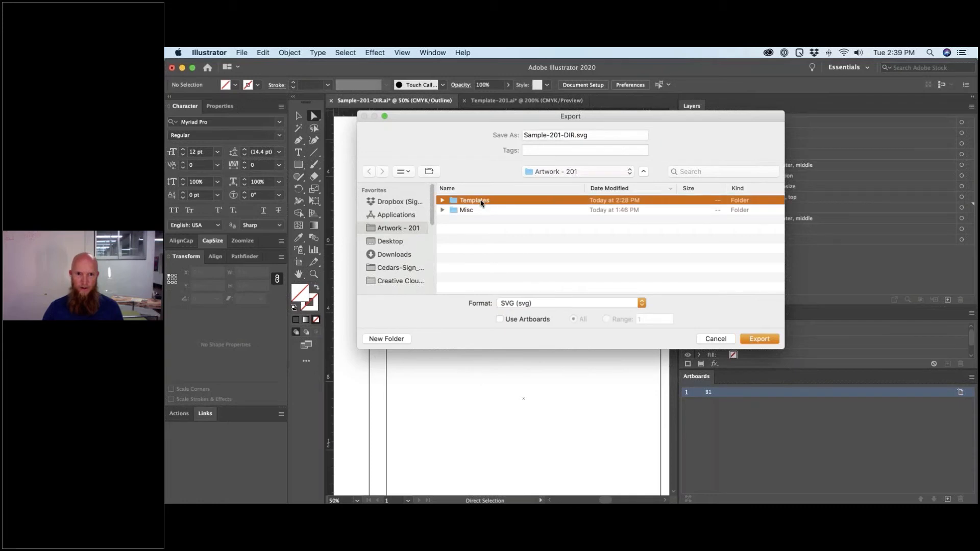
double_click(481, 203)
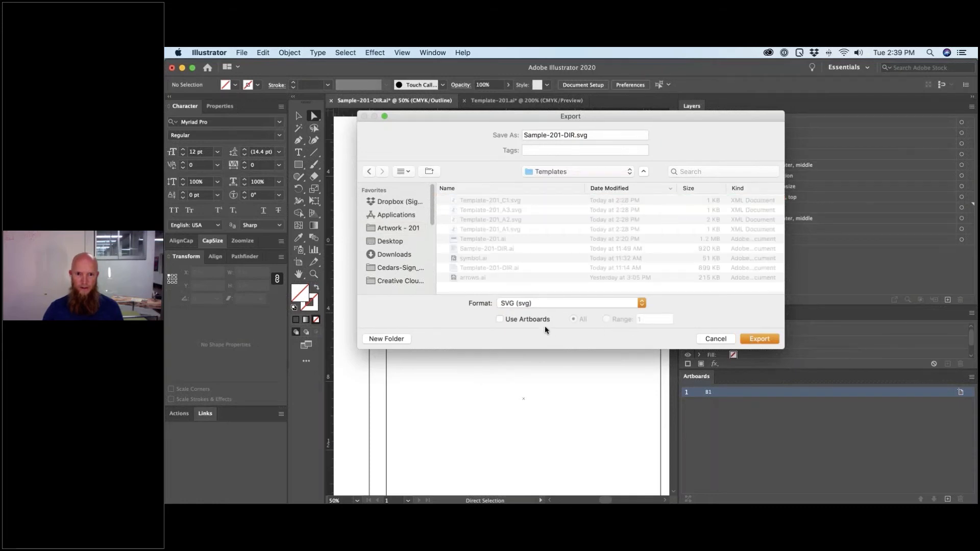
left_click(500, 319)
left_click(762, 340)
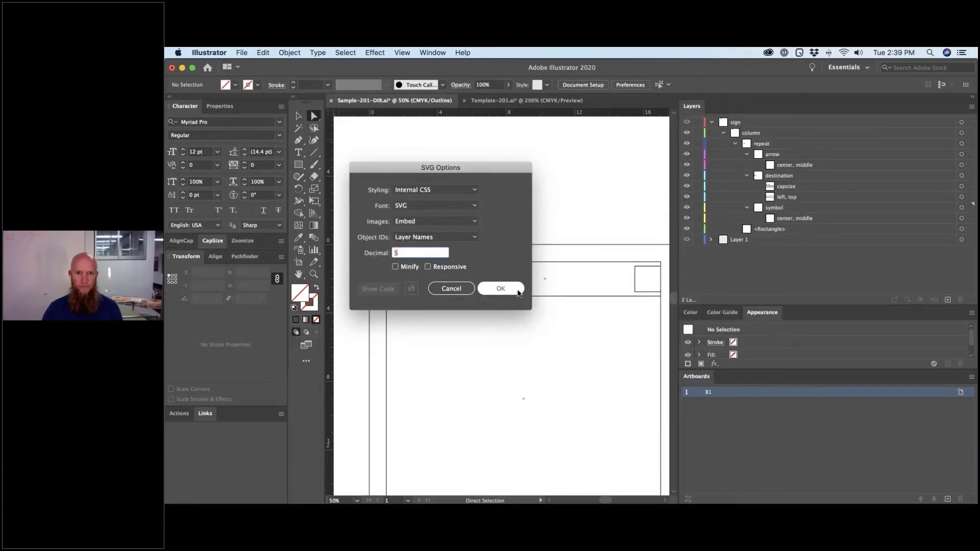
left_click(517, 291)
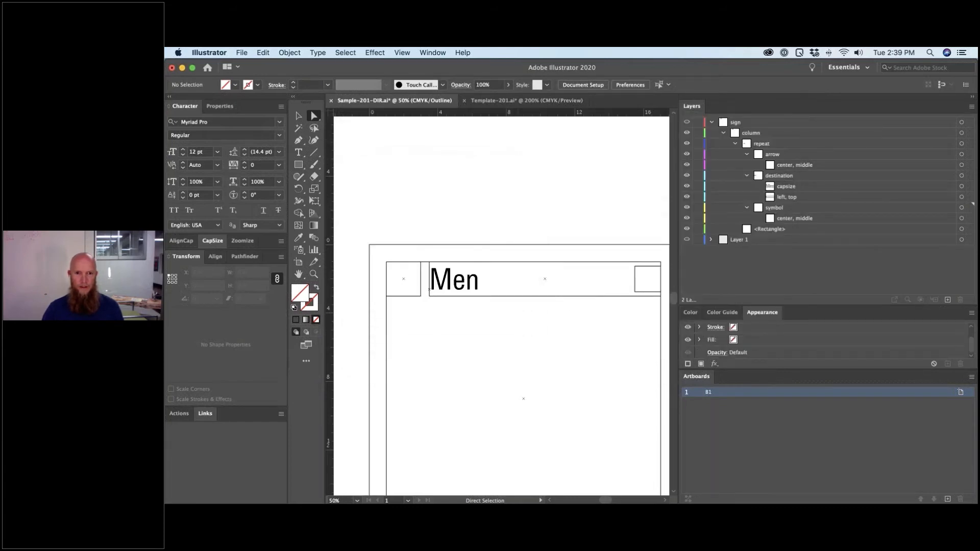
key("super+Tab")
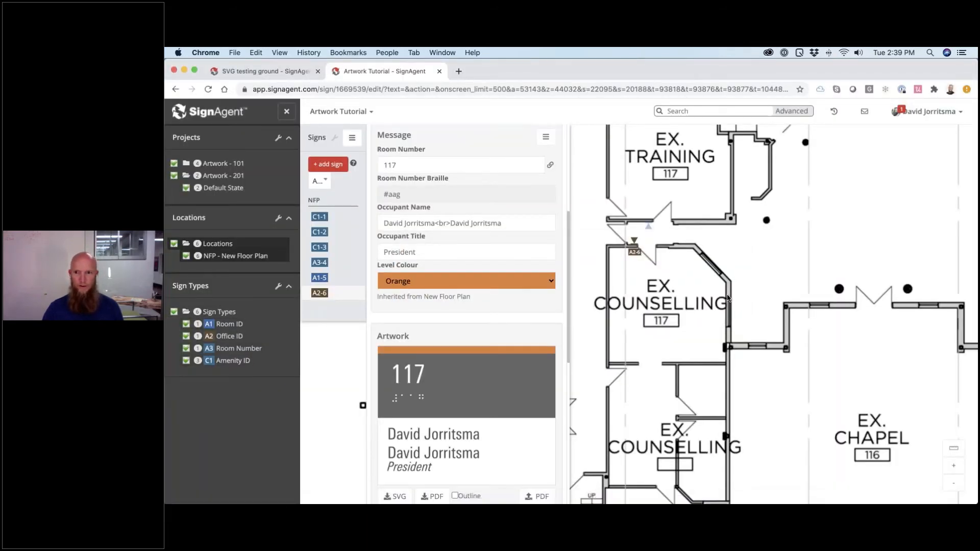
- Pan the floor plan to the washrooms and place a new sign beside the Ex. Washroom
left_click_drag(728, 299, 597, 386)
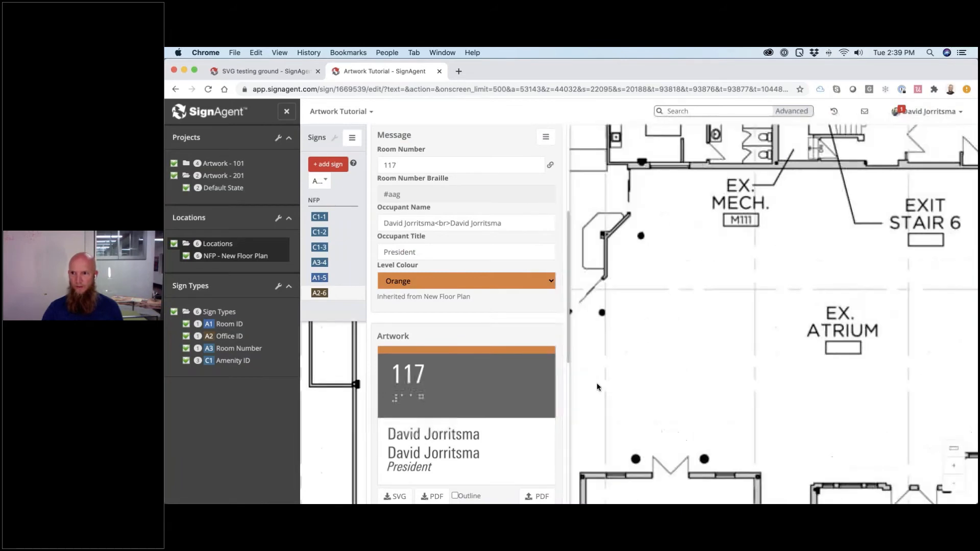
left_click_drag(781, 273, 616, 362)
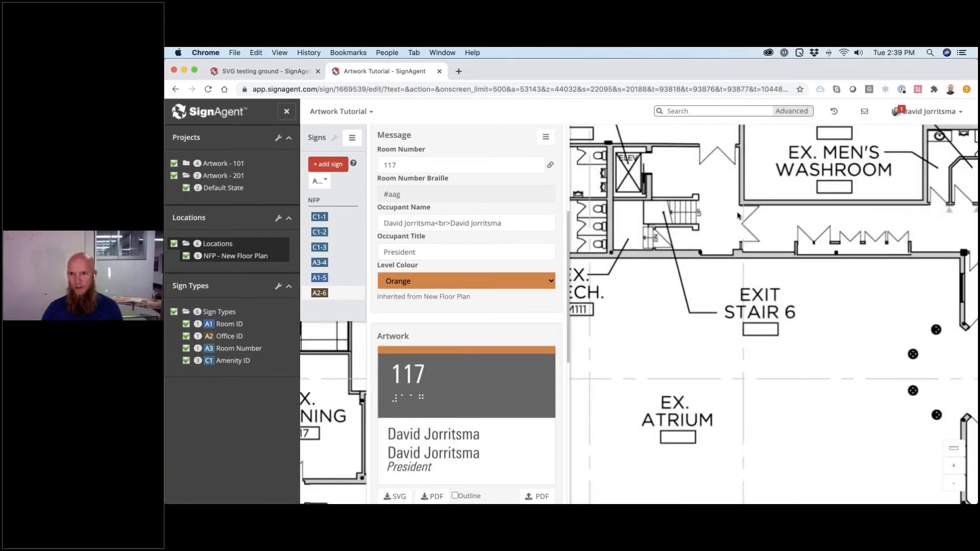
scroll(737, 214, "up", 3)
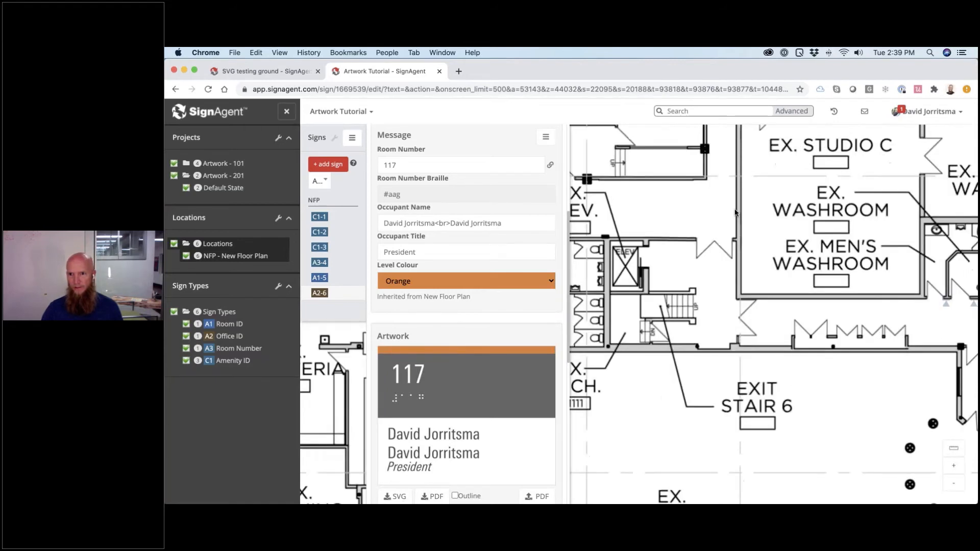
left_click(737, 209)
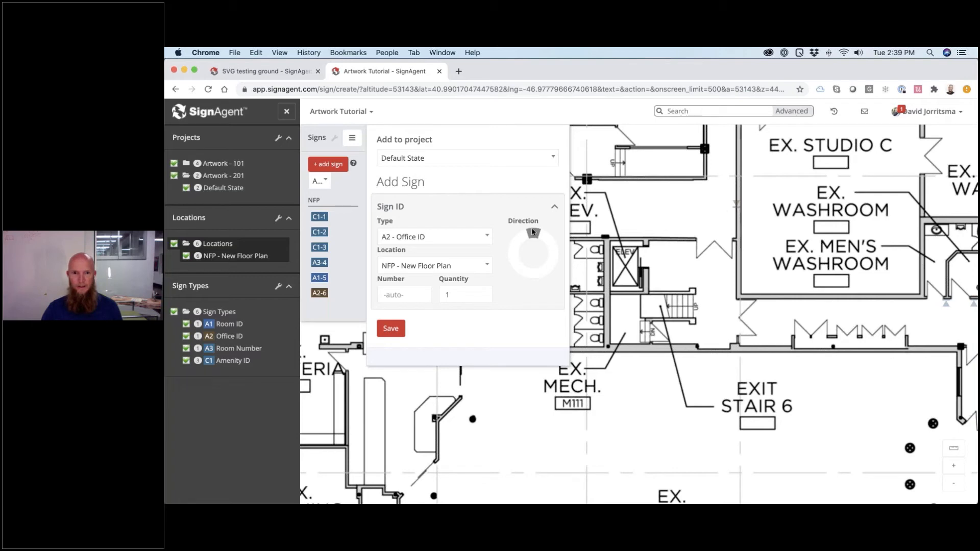
- Point the new sign left, create and assign the B1 - Directional type, save, and open that type
left_click(509, 247)
left_click(431, 239)
type("B1 ")
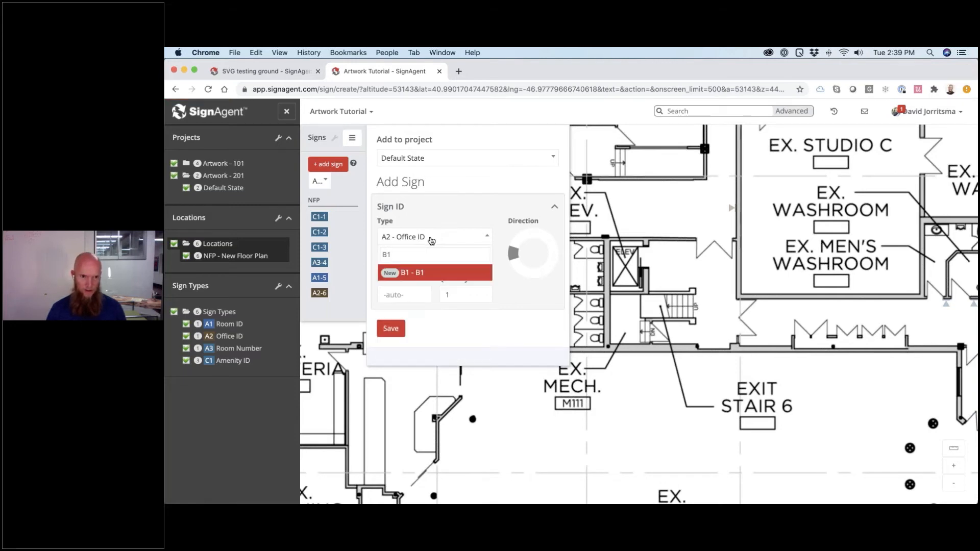
type("- Dir")
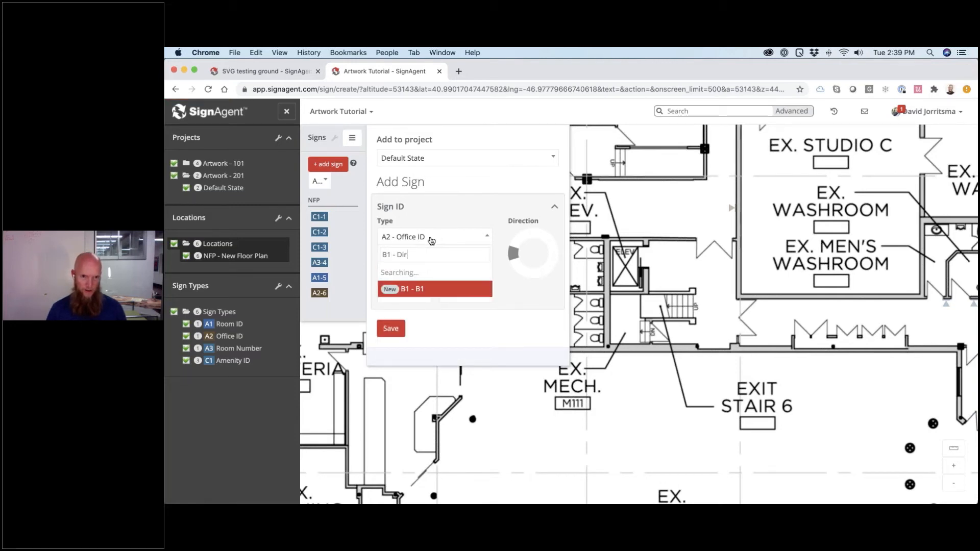
type("ectional")
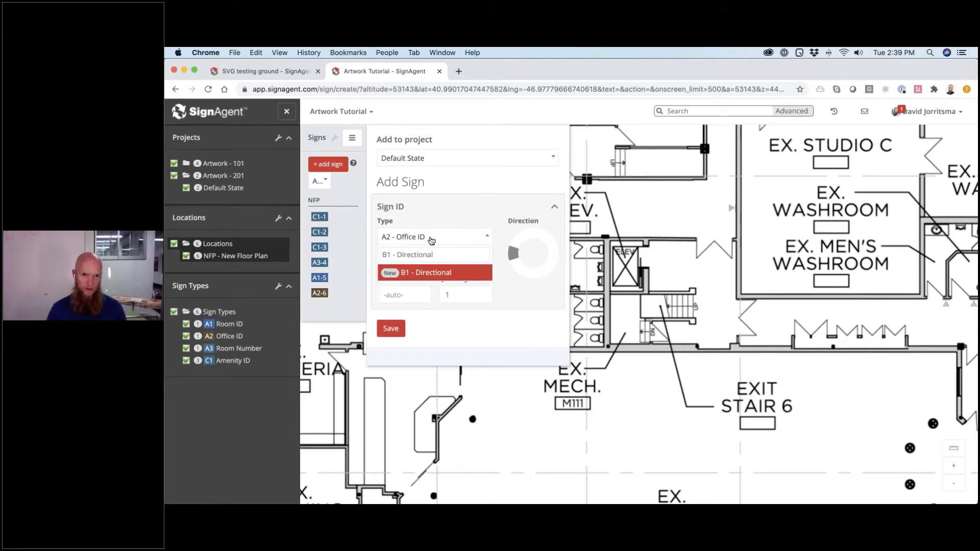
key("Return")
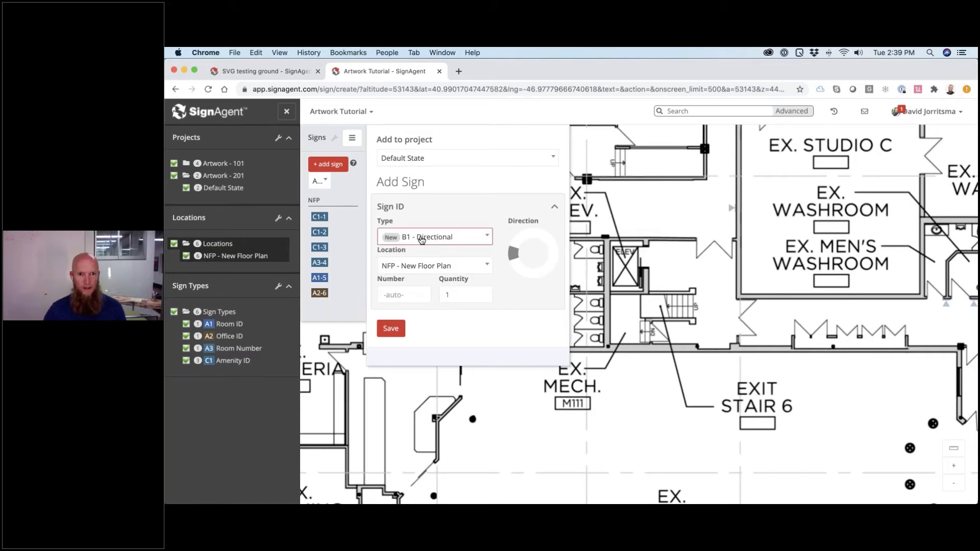
key("Return")
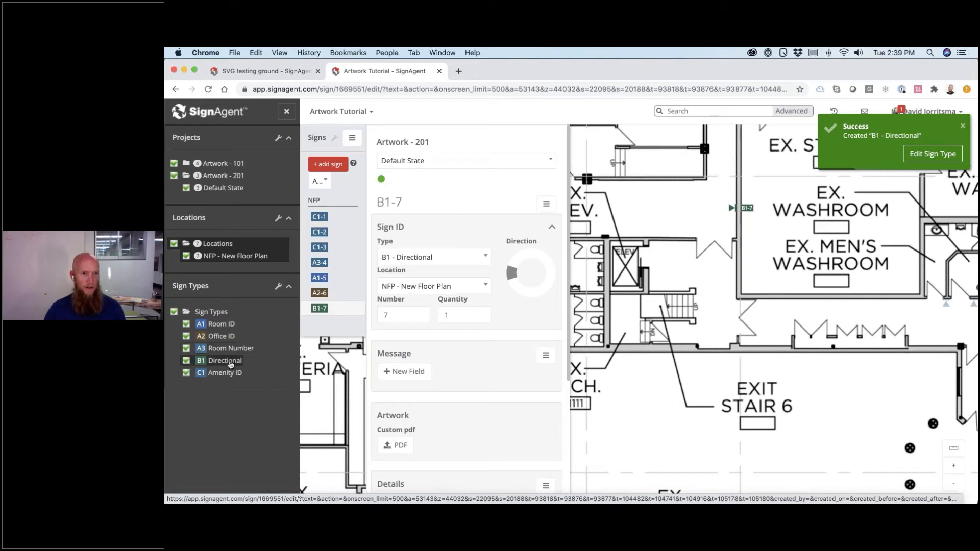
left_click(214, 377)
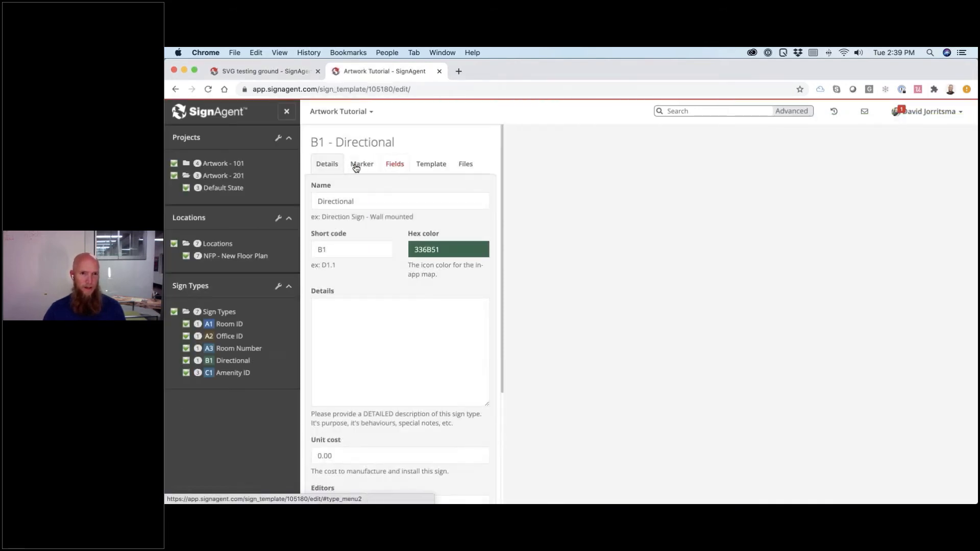
- Show the B1 type's Fields settings, clear the columns-per-side value, and switch to Illustrator
left_click(395, 167)
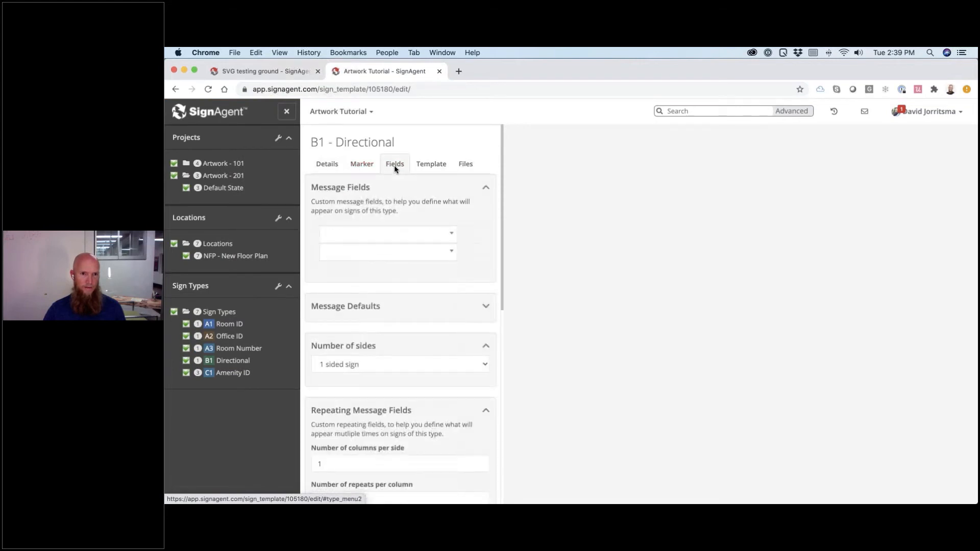
scroll(409, 197, "down", 1)
scroll(409, 197, "up", 1)
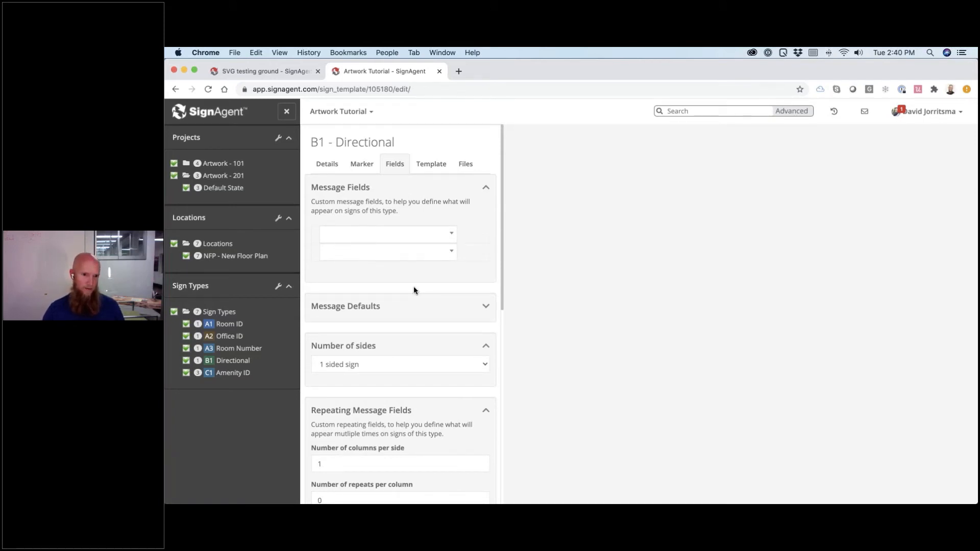
scroll(414, 290, "down", 4)
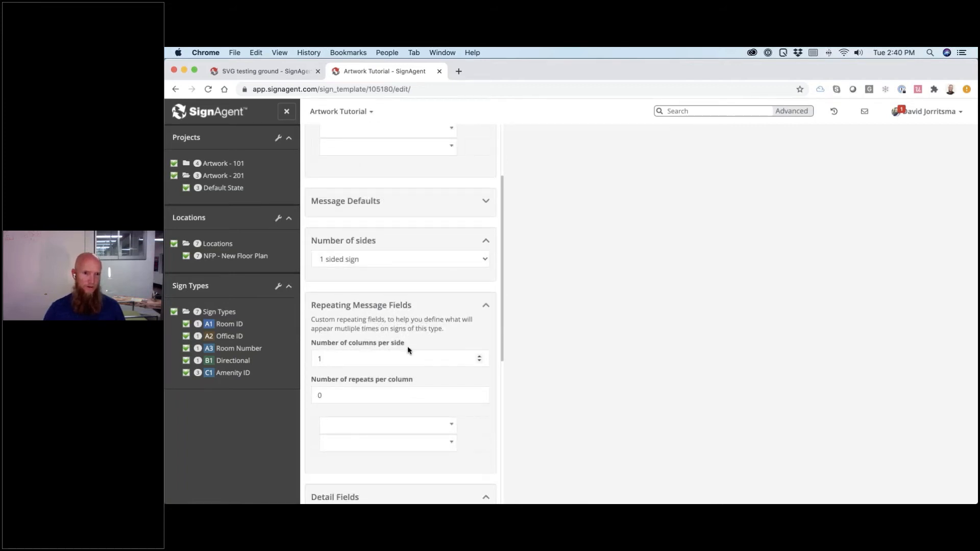
left_click(332, 359)
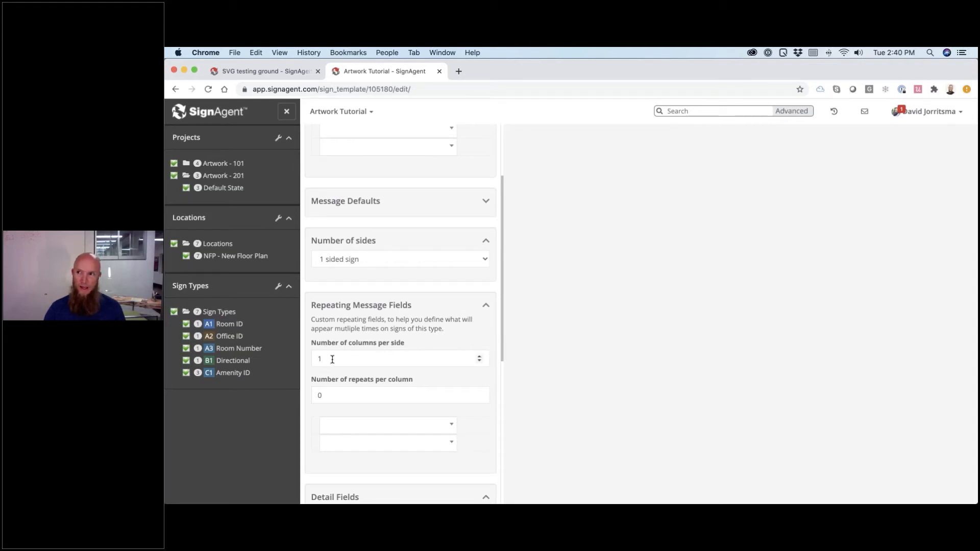
key("BackSpace")
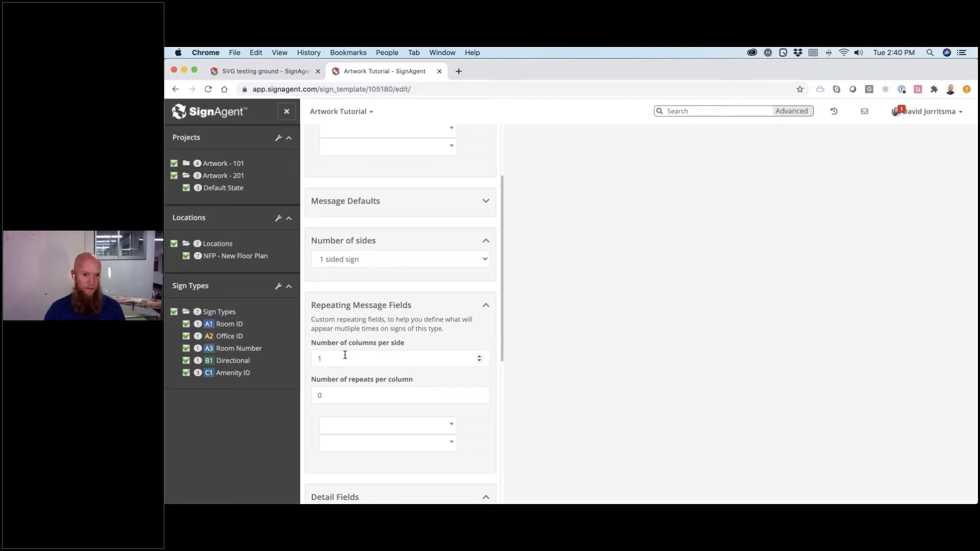
scroll(364, 351, "down", 1)
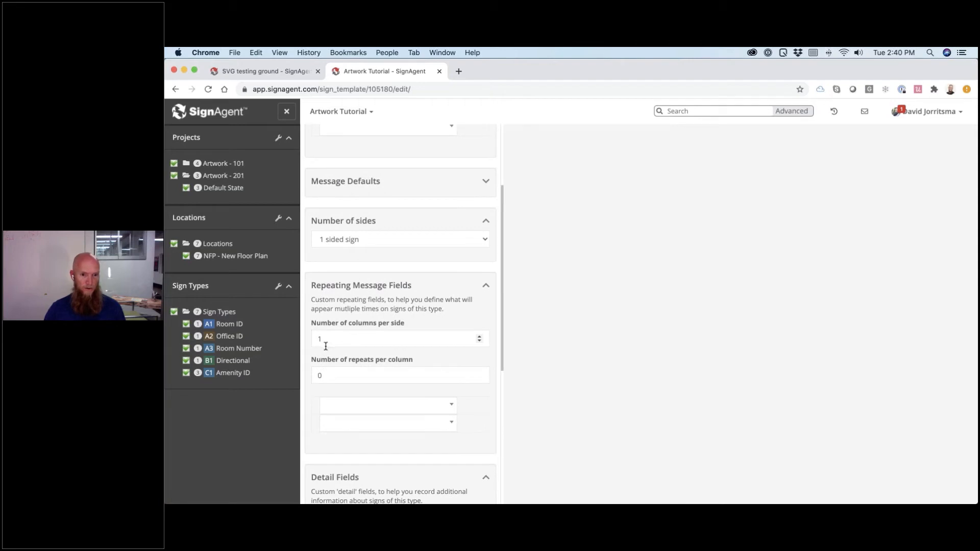
key("super+Tab")
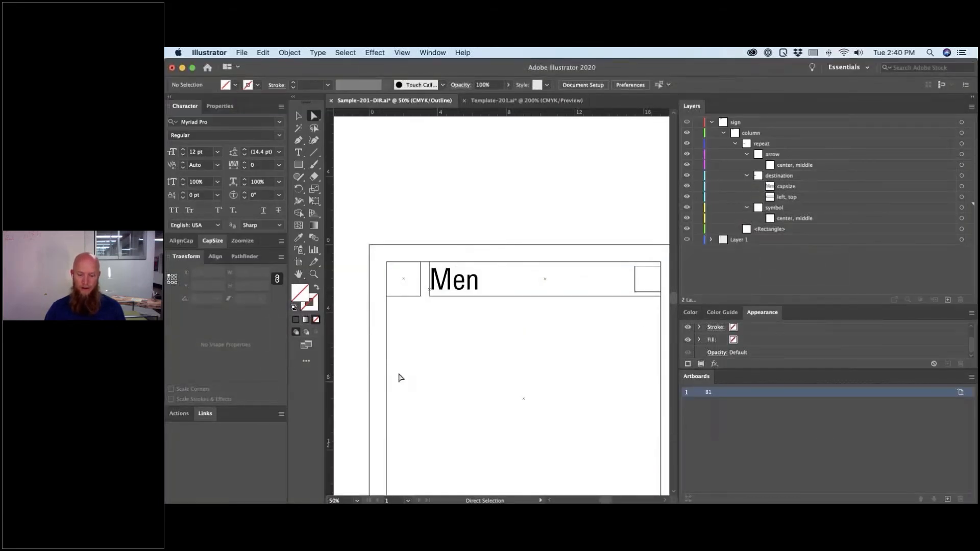
- Zoom out and pan over the whole Sample-201-DIR artboard, then return to the browser
key("super+minus")
key("super+minus")
key("super+minus")
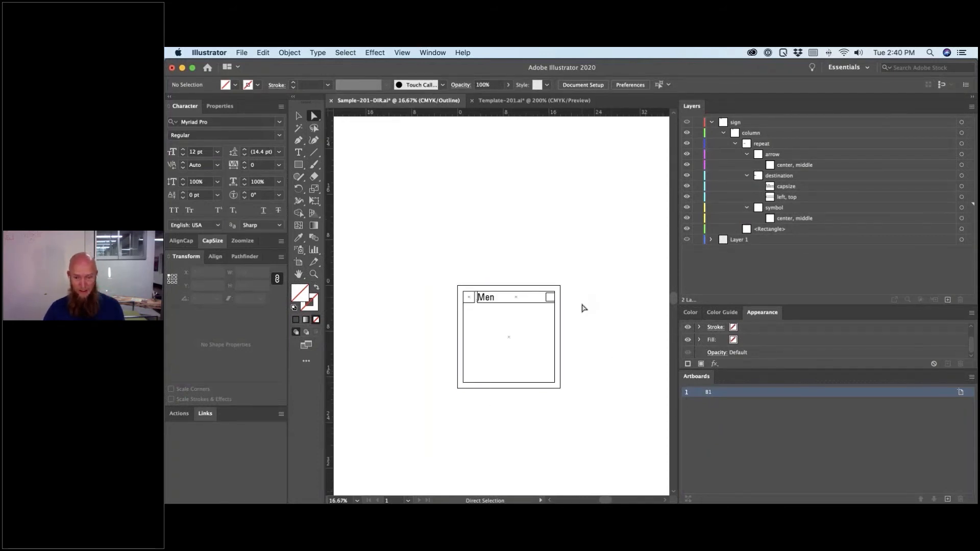
scroll(587, 326, "right", 5)
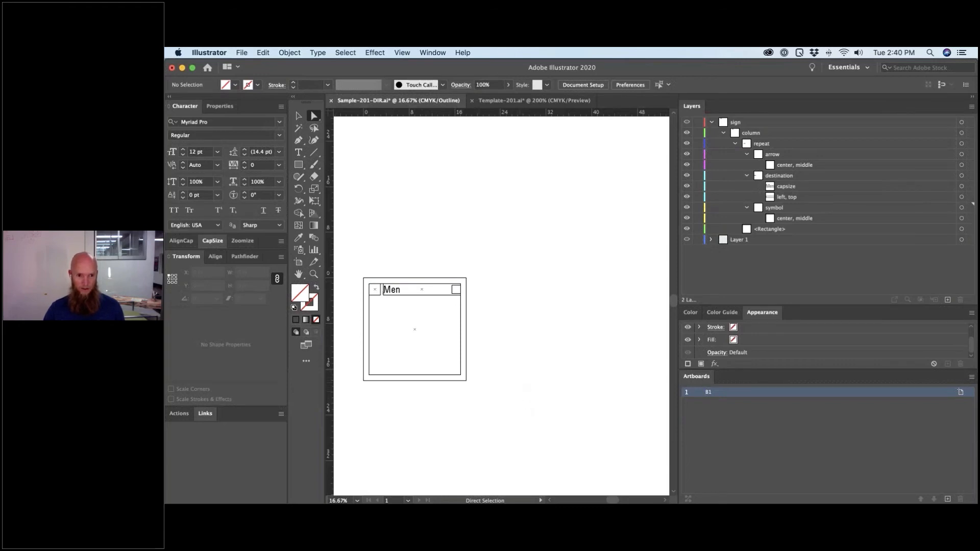
key("super+Tab")
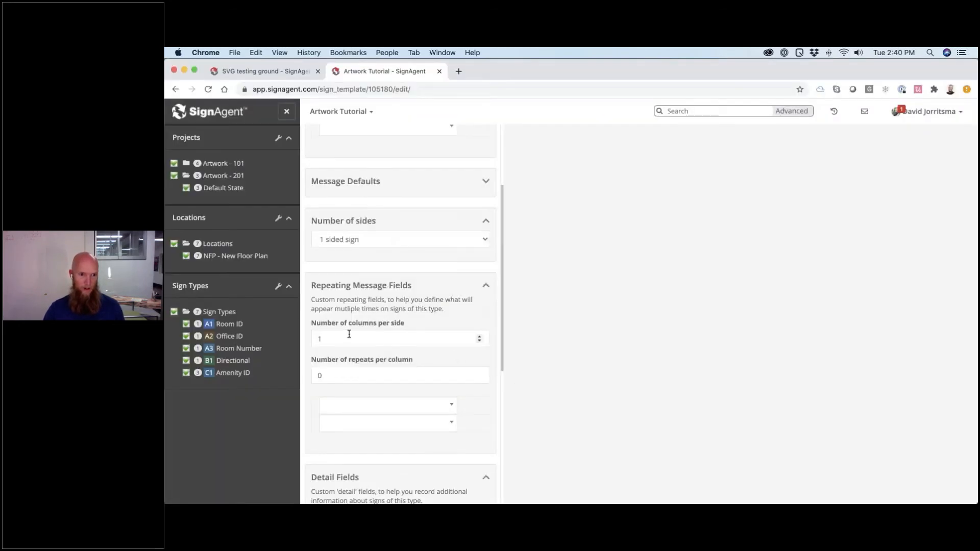
- Set the repeating fields to 1 column per side and 8 repeats per column
left_click(320, 338)
type("1")
scroll(322, 339, "down", 1)
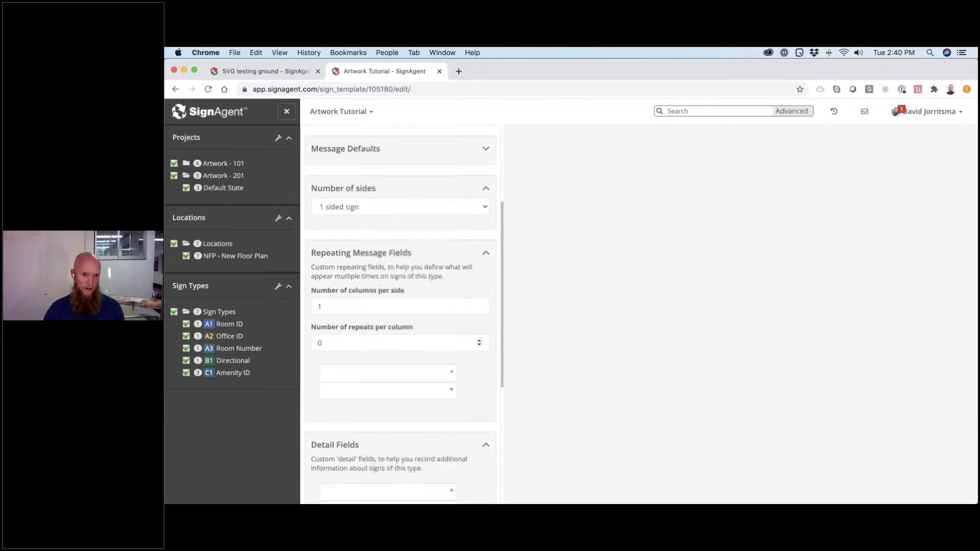
left_click(328, 343)
type("8")
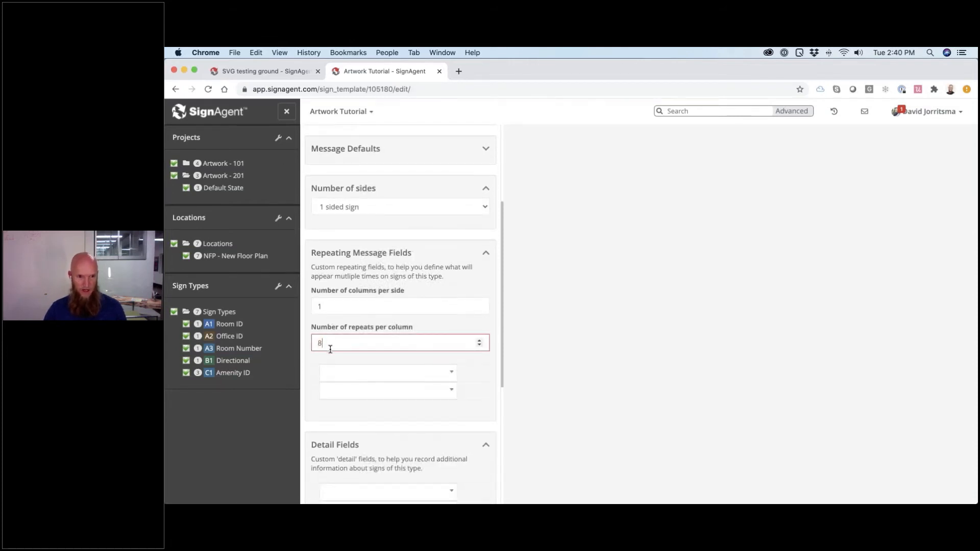
- Add Arrow, Destination and Symbol as the three repeating message fields
left_click(338, 374)
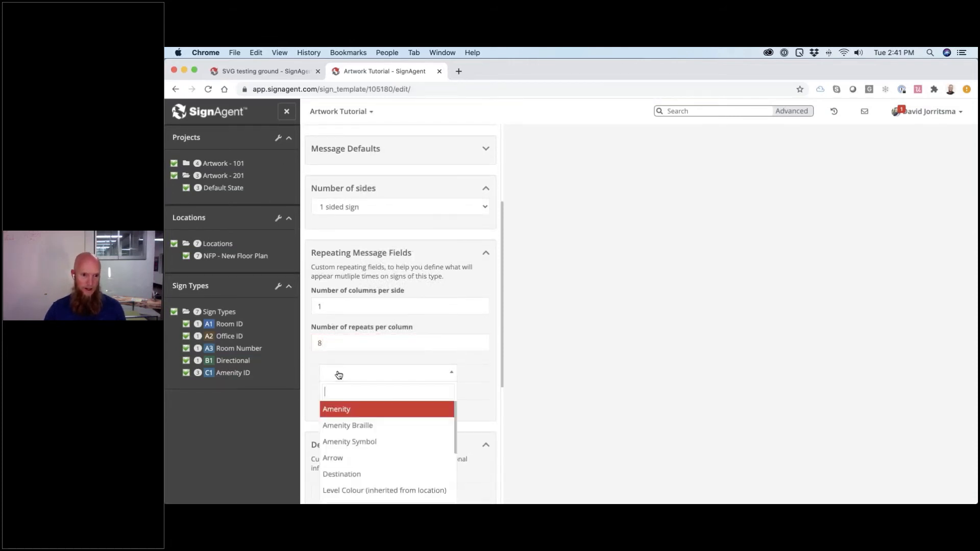
type("arro")
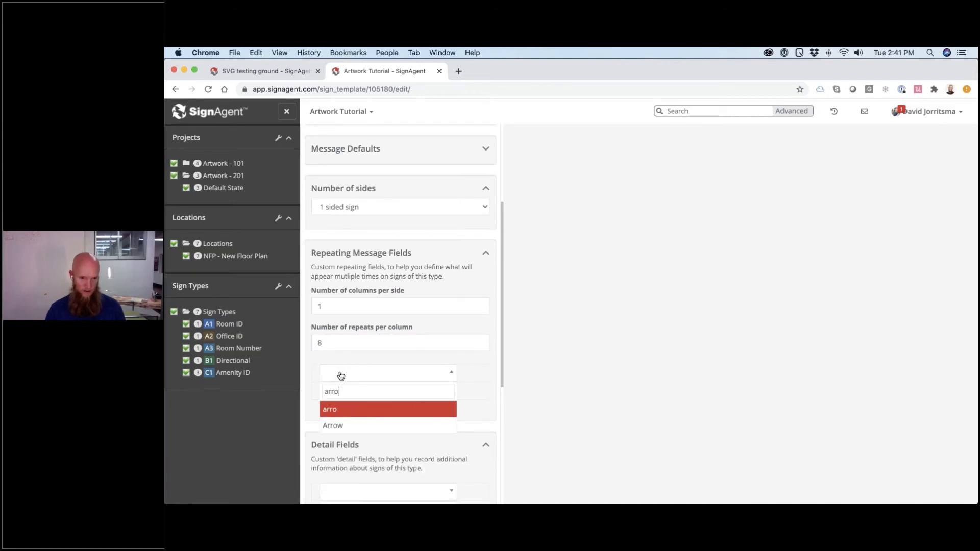
key("Return")
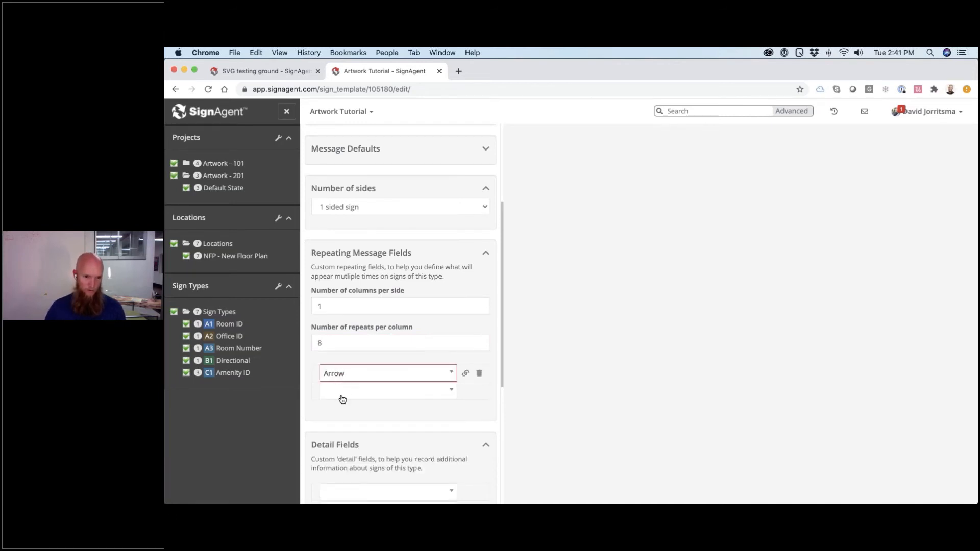
left_click(342, 398)
key("Down")
key("Down")
key("Down")
key("Down")
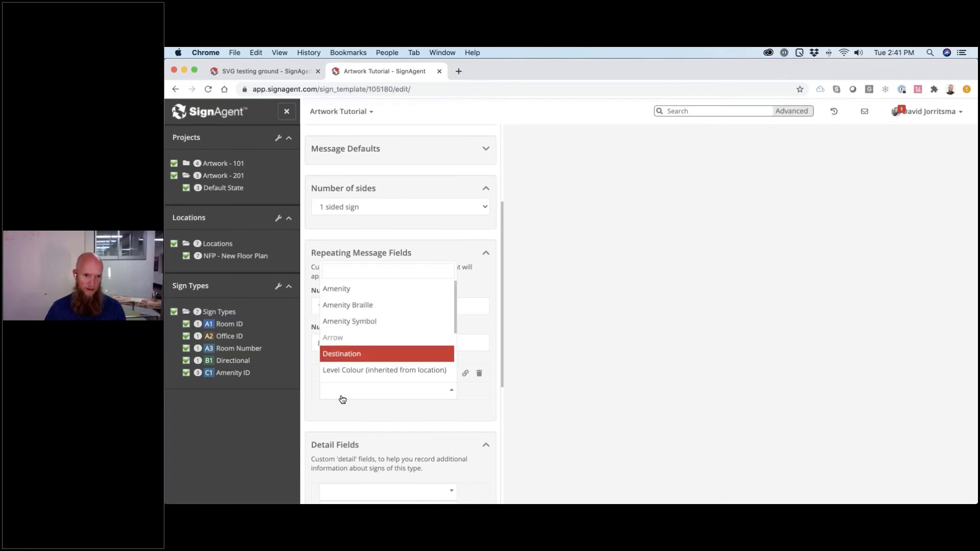
key("Up")
key("Return")
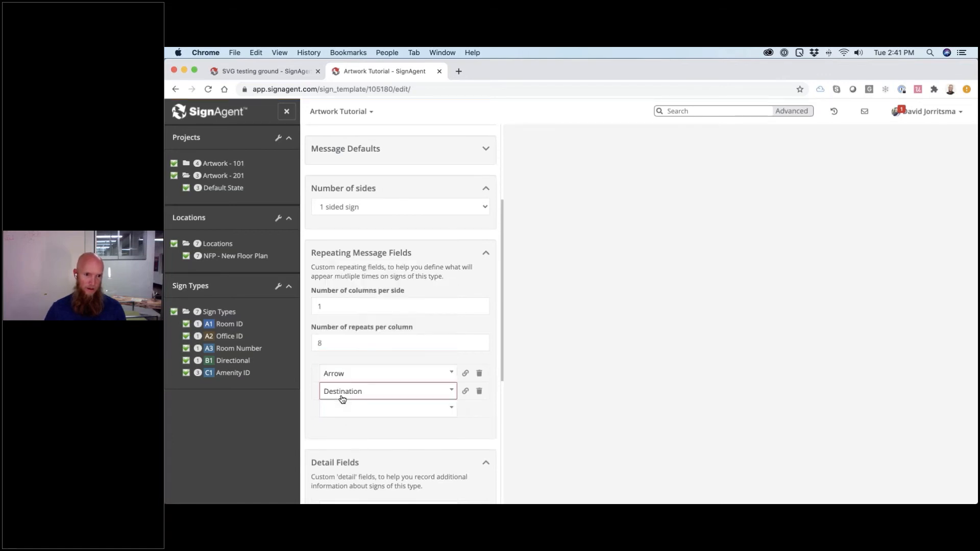
left_click(336, 411)
type("Sy")
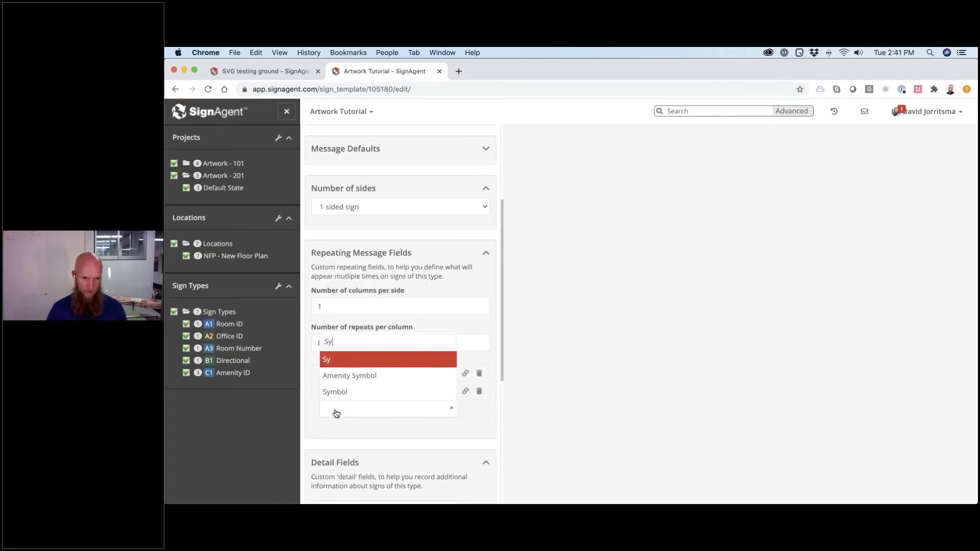
key("Down")
key("Down")
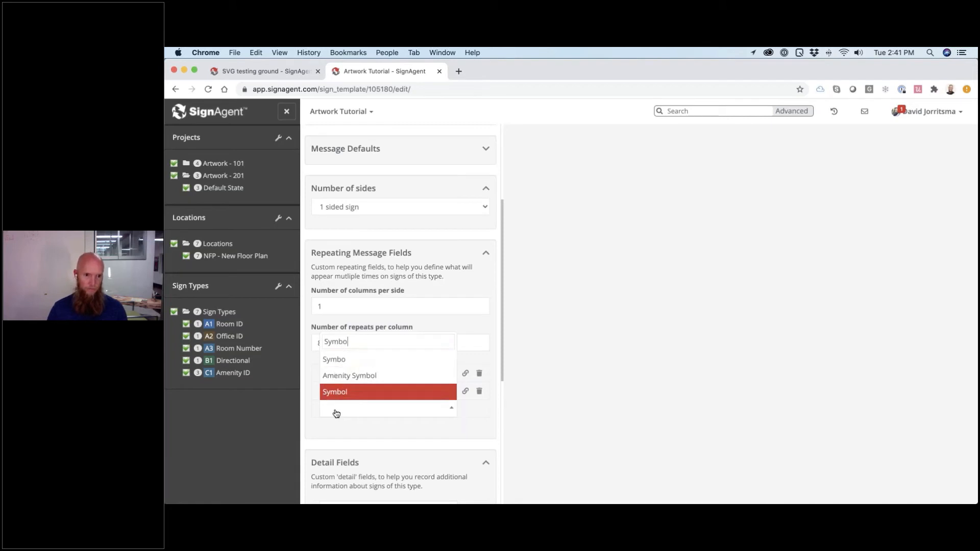
key("Return")
left_click(428, 457)
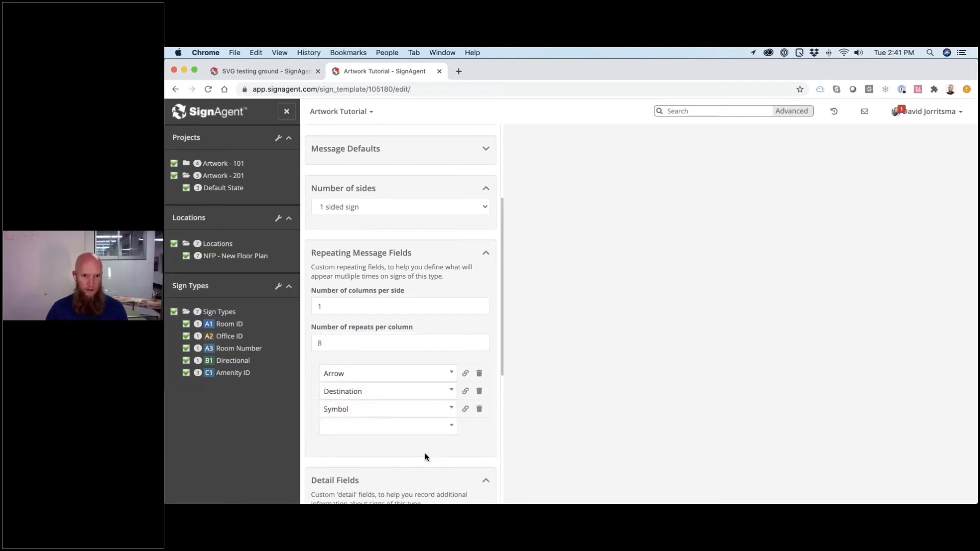
scroll(426, 456, "down", 10)
scroll(426, 456, "up", 15)
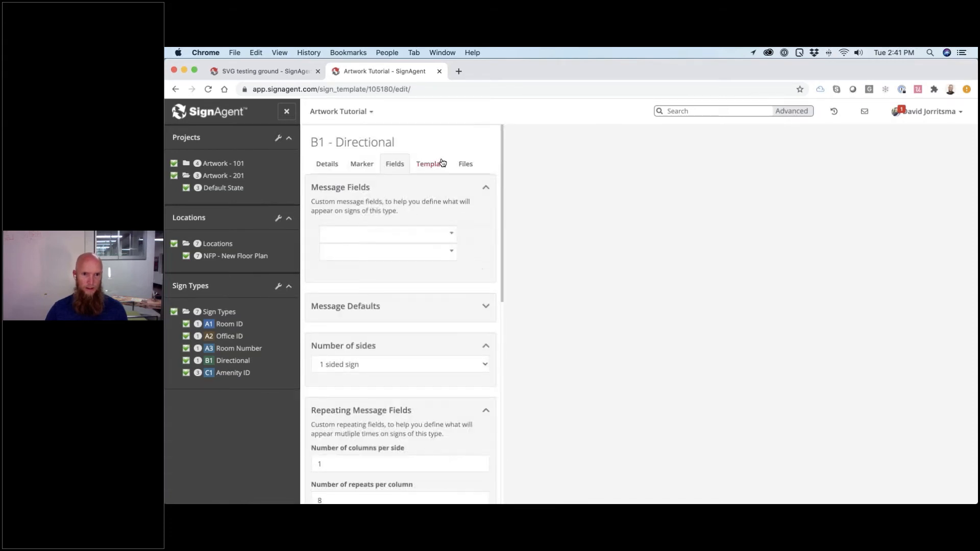
- Upload Sample-201-DIR_B1.svg from the Templates folder as the type's SVG template
left_click(442, 163)
left_click(332, 214)
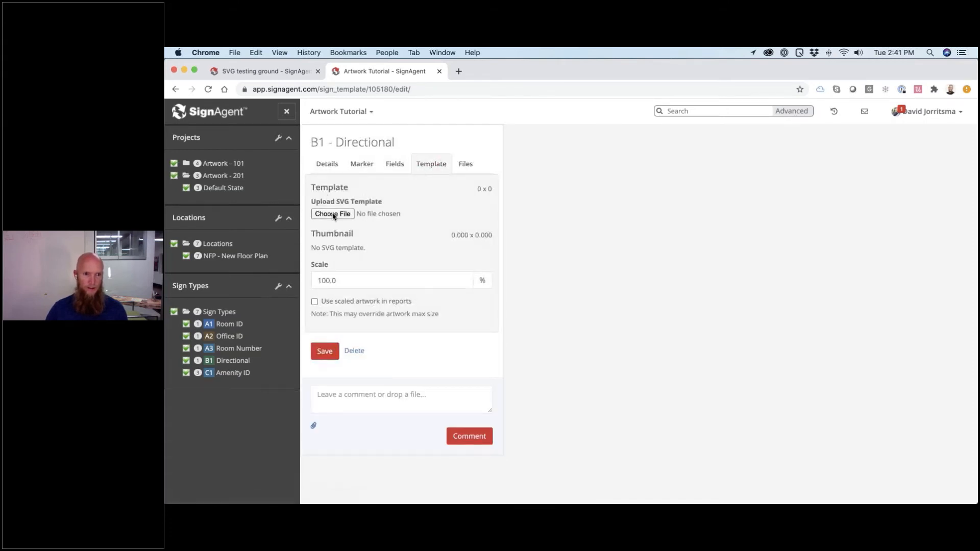
left_click(518, 138)
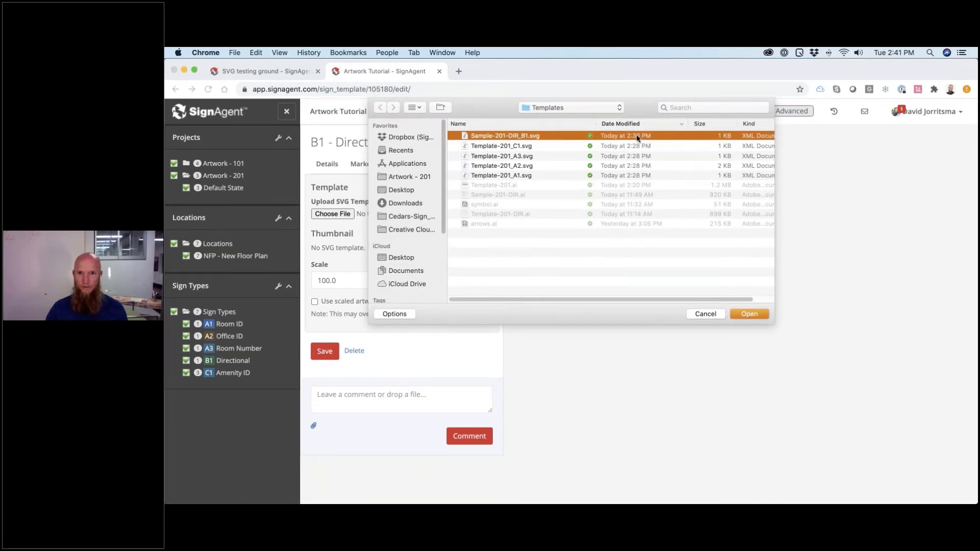
double_click(521, 138)
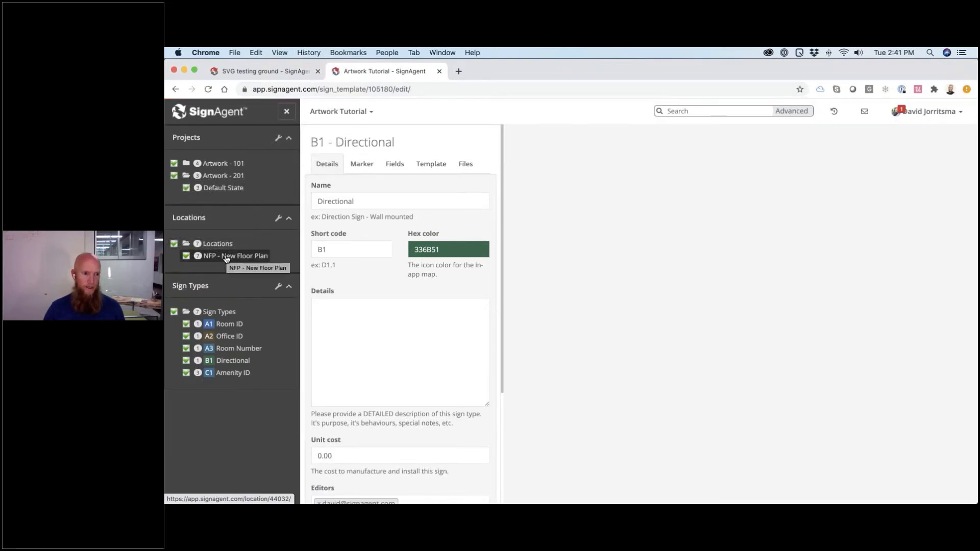
- Go to the NFP - New Floor Plan location and open sign B1-7 for editing
left_click(226, 258)
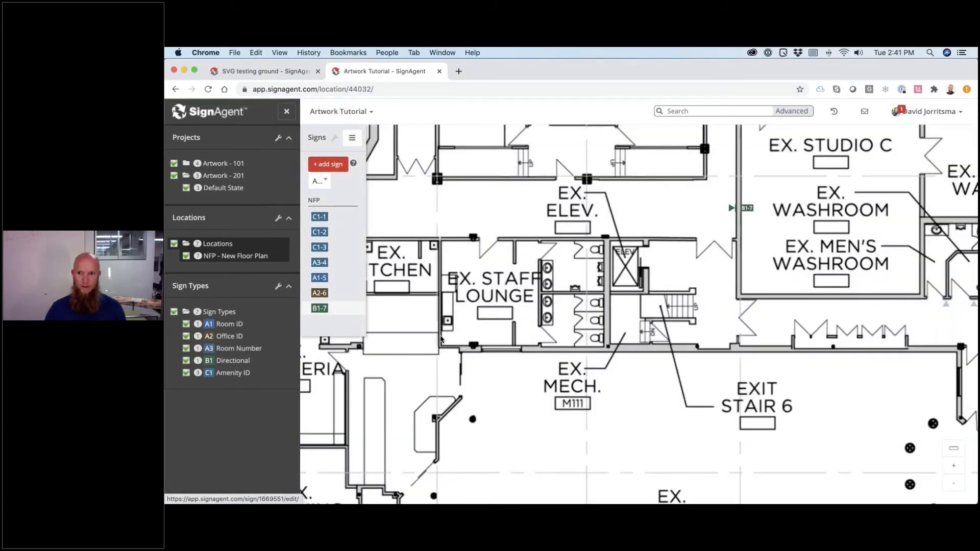
left_click(442, 339)
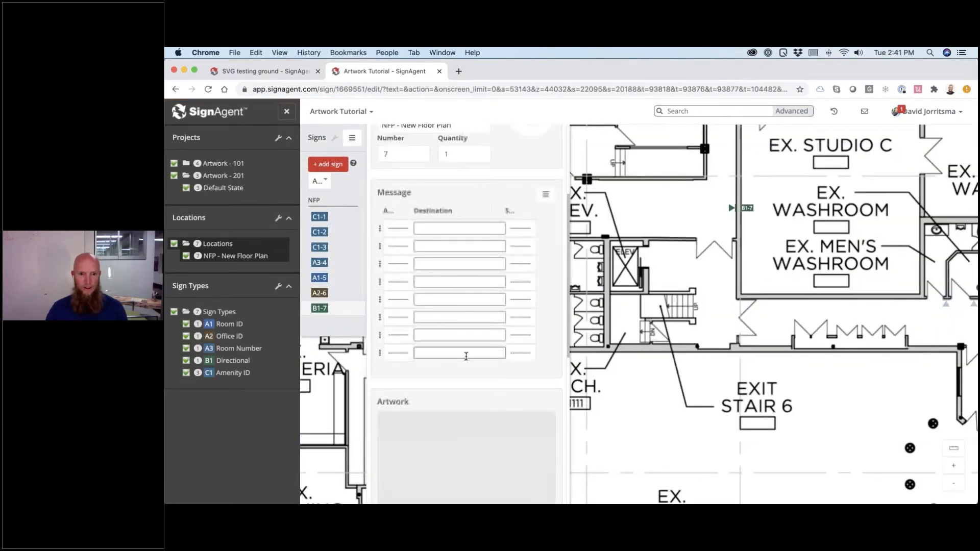
scroll(466, 356, "down", 1)
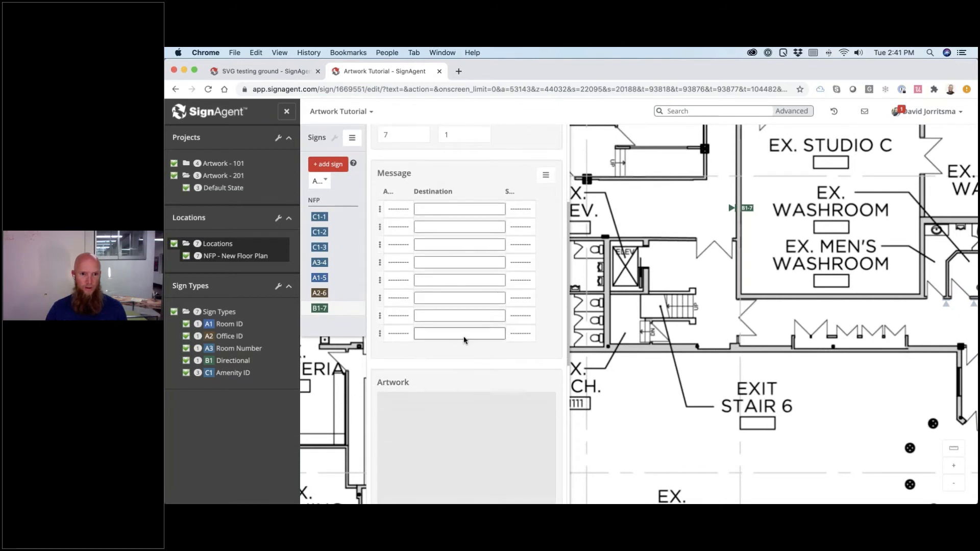
- Set the first message row's arrow to arrows_up
left_click(403, 211)
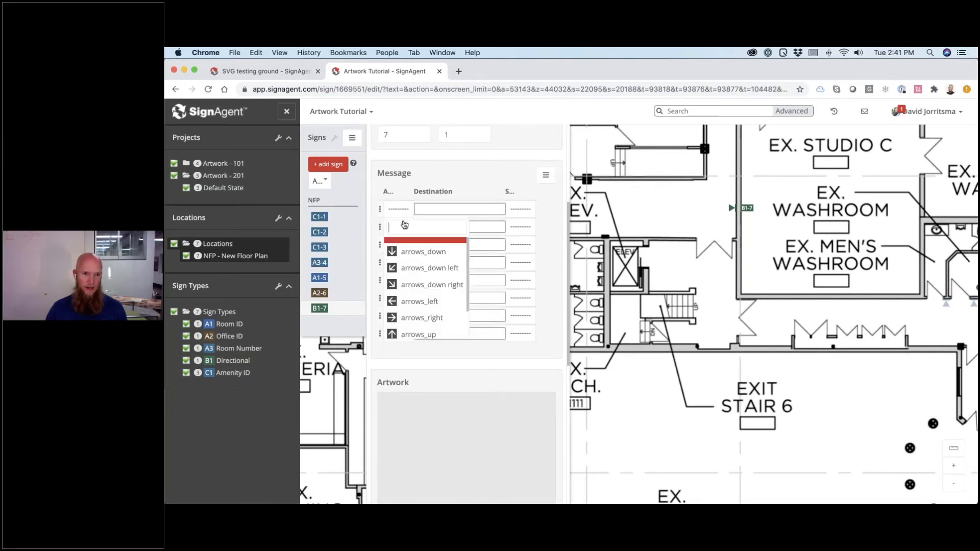
key("Down")
key("Down")
key("Down")
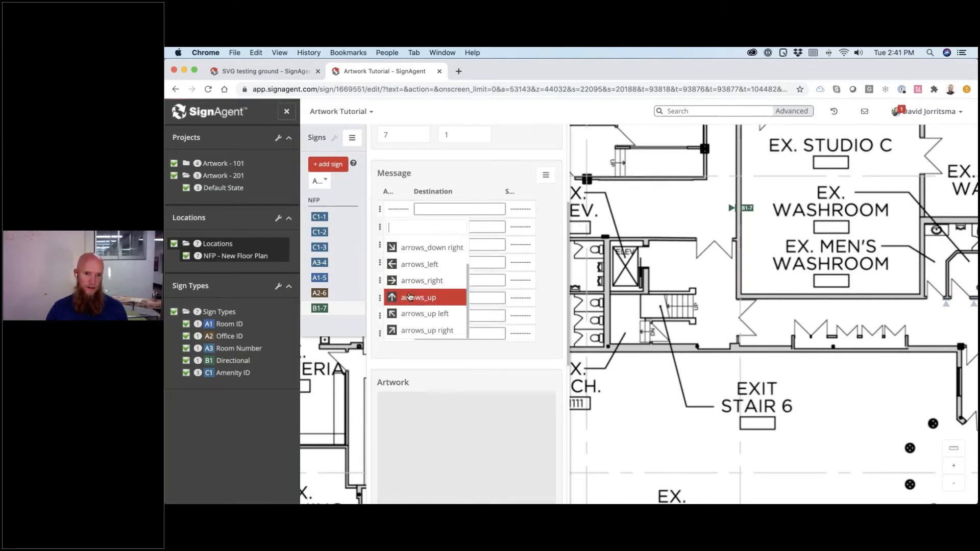
scroll(410, 296, "down", 1)
left_click(409, 182)
left_click(343, 112)
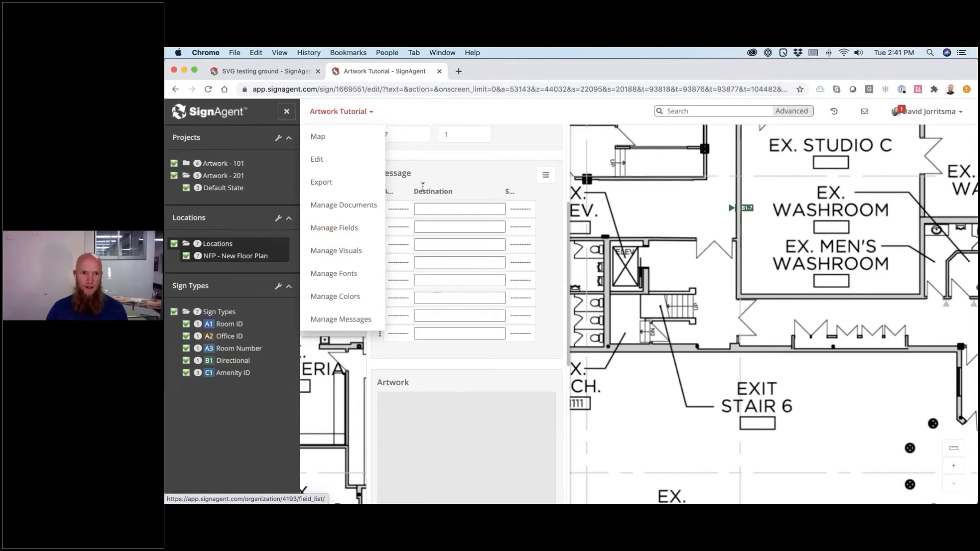
left_click(526, 224)
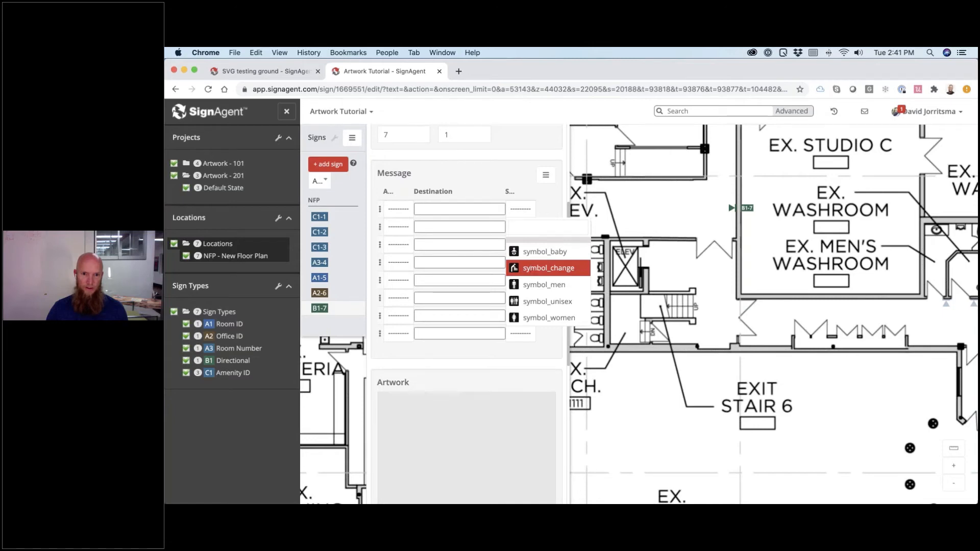
left_click(418, 210)
left_click(396, 210)
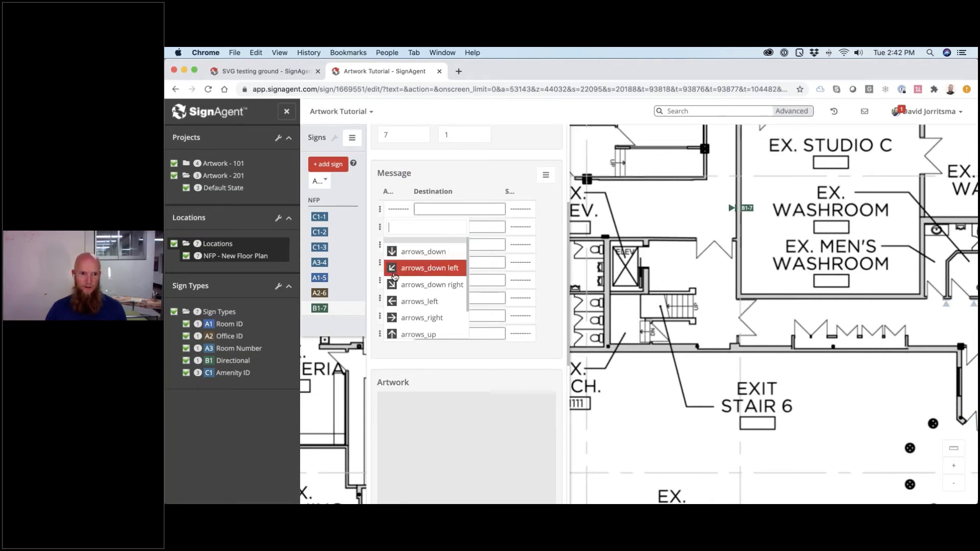
left_click(396, 334)
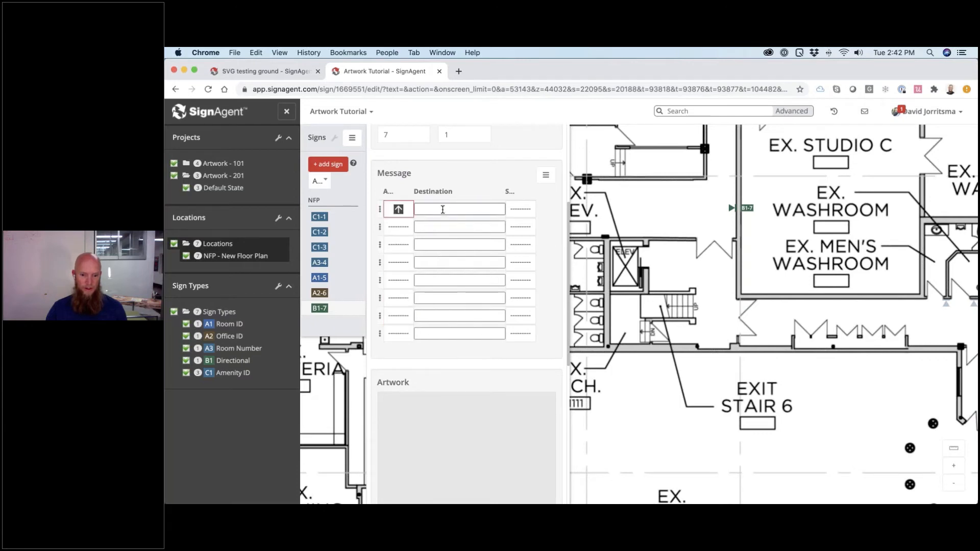
- Enter 'Testing' as row 1's destination; give row 2 a left arrow, 'Men's' and symbol_men
left_click(443, 209)
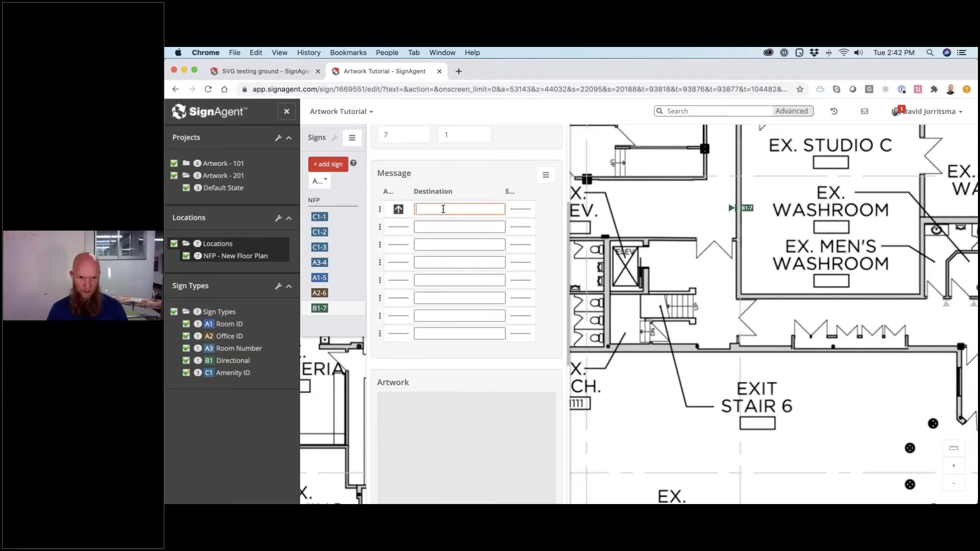
type("Testing")
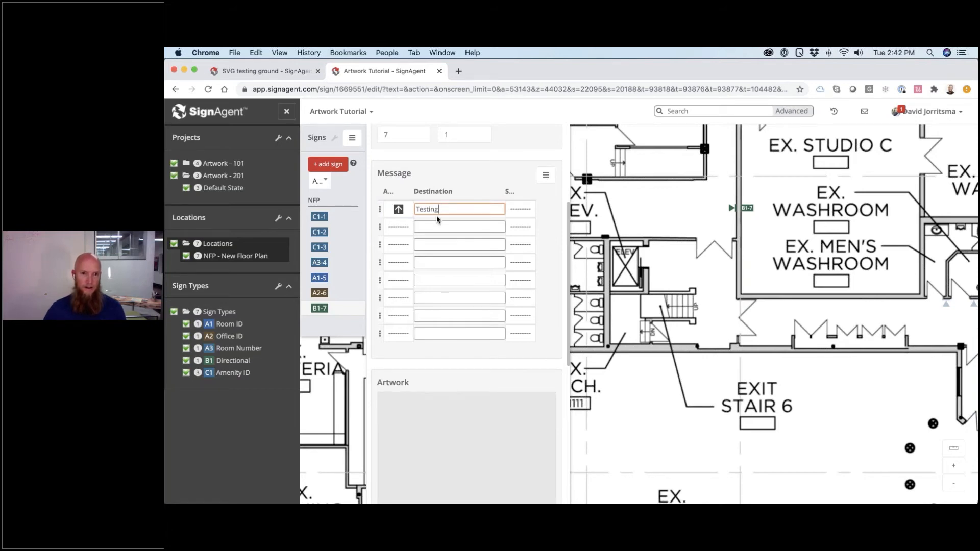
left_click(396, 227)
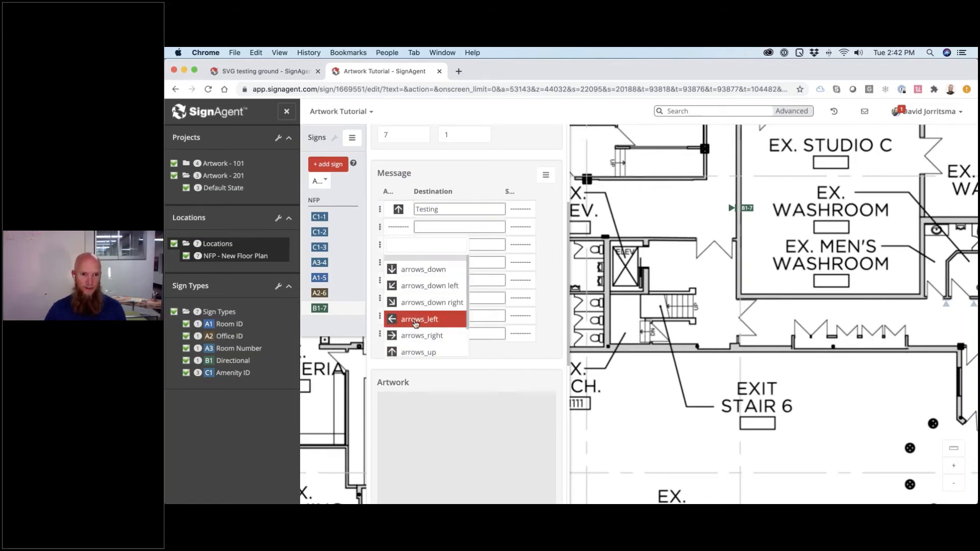
left_click(408, 318)
left_click(434, 229)
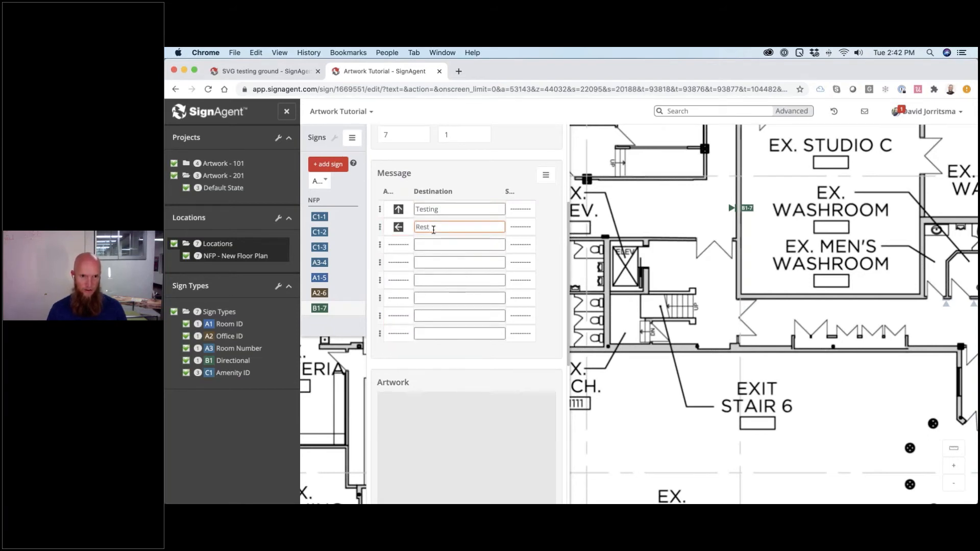
type("Men's")
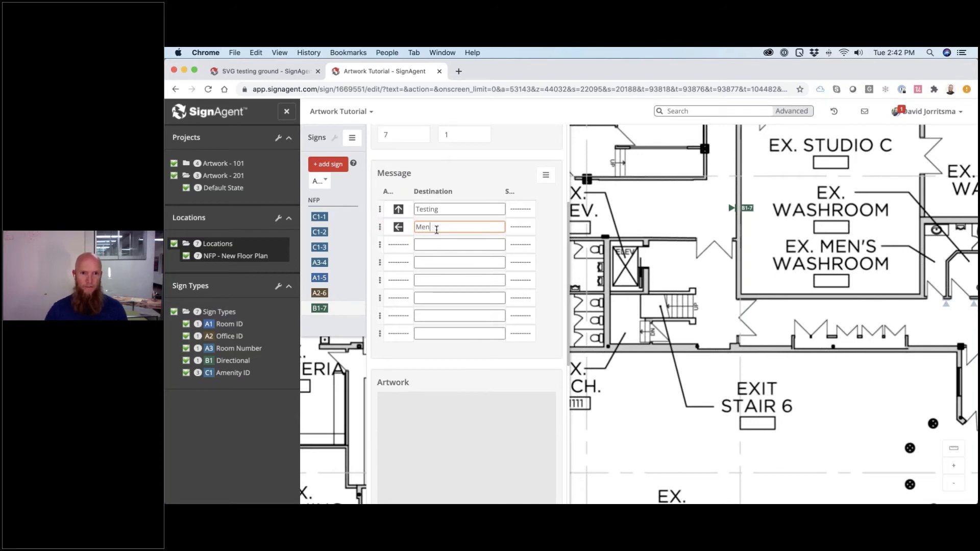
left_click(521, 227)
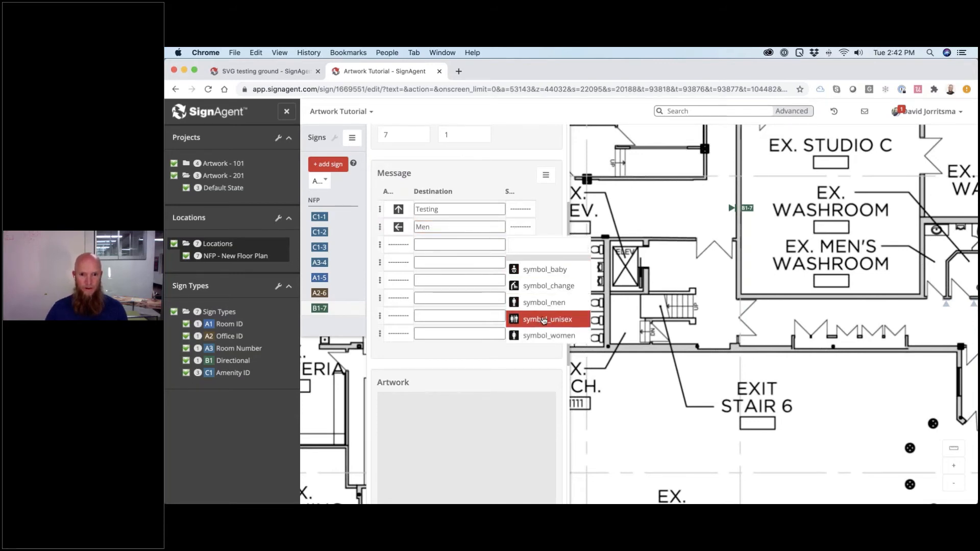
left_click(543, 302)
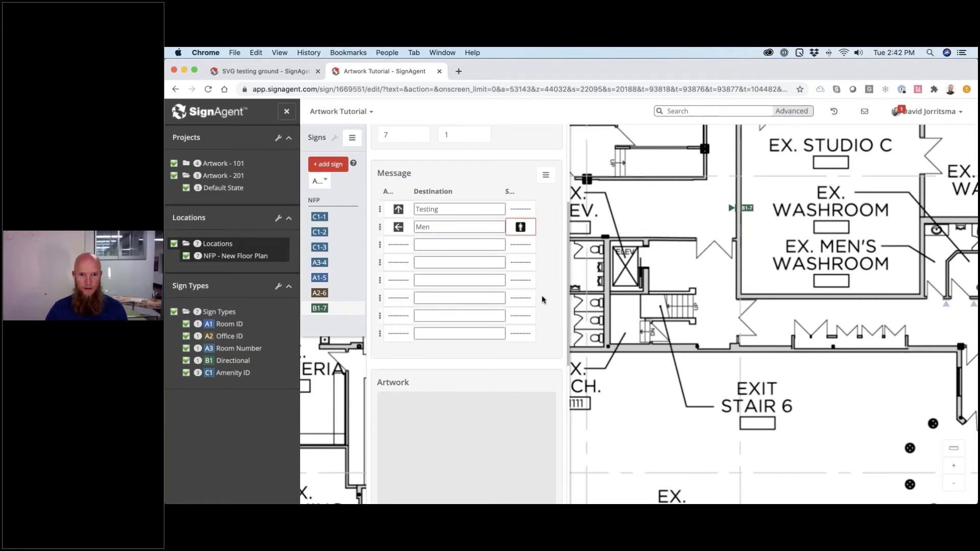
- Give the third row a right arrow, destination 'Women' and the symbol_women symbol
left_click(402, 249)
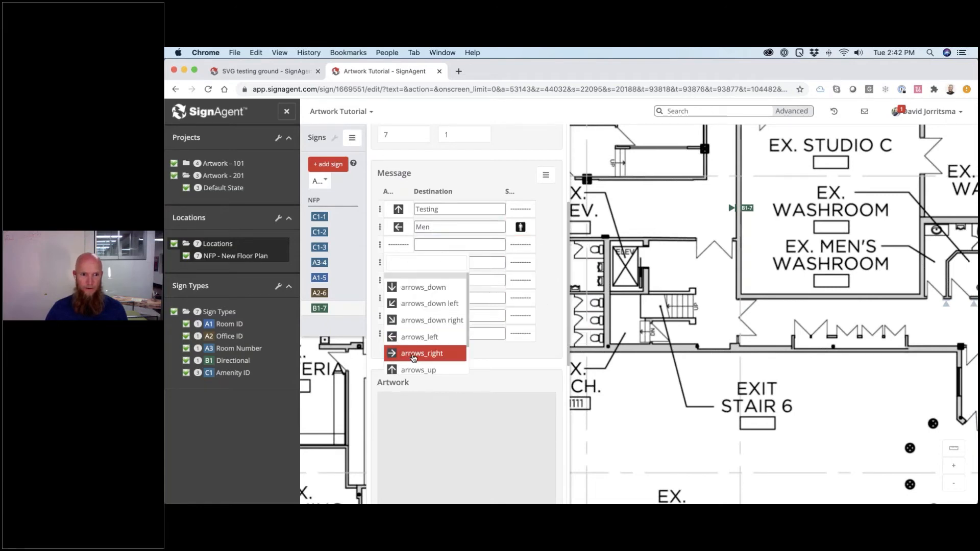
left_click(414, 354)
left_click(442, 247)
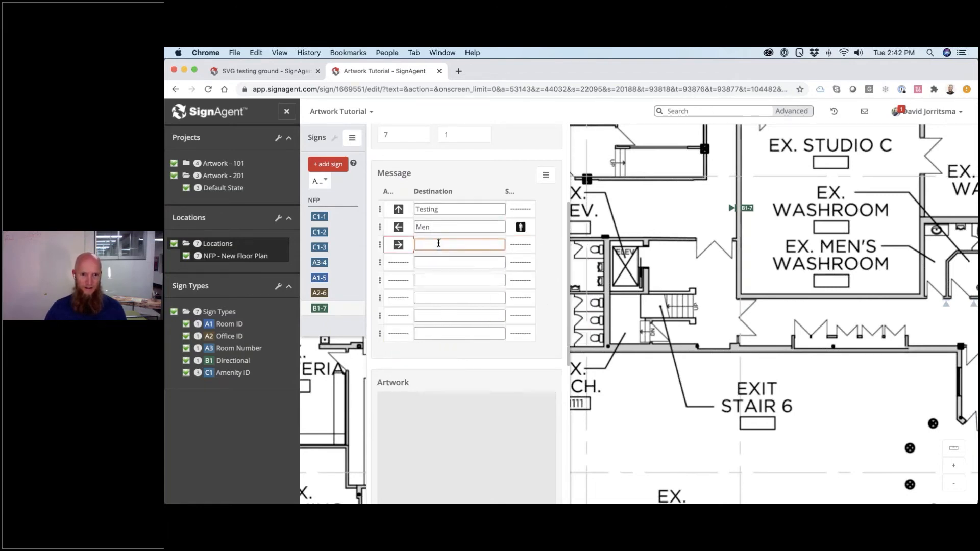
type("Women")
left_click(516, 249)
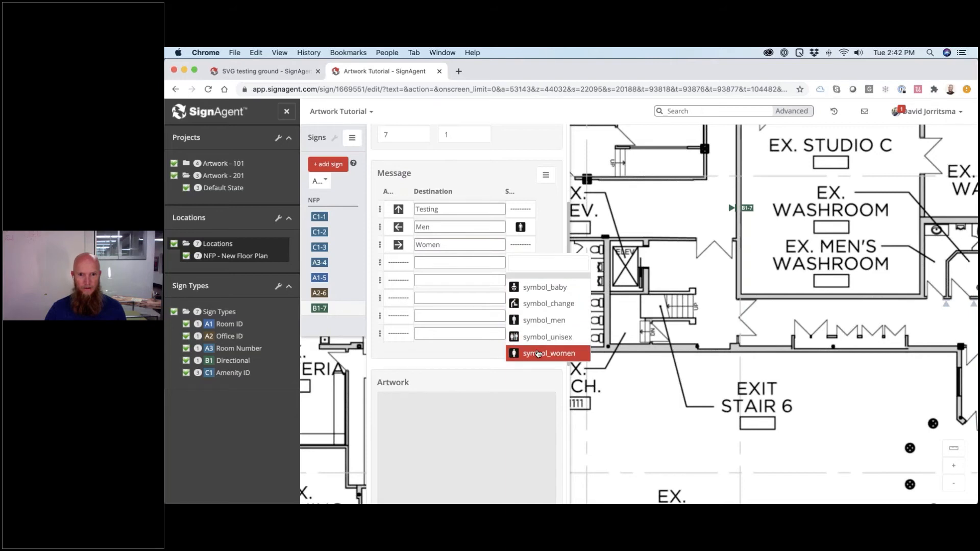
left_click(542, 354)
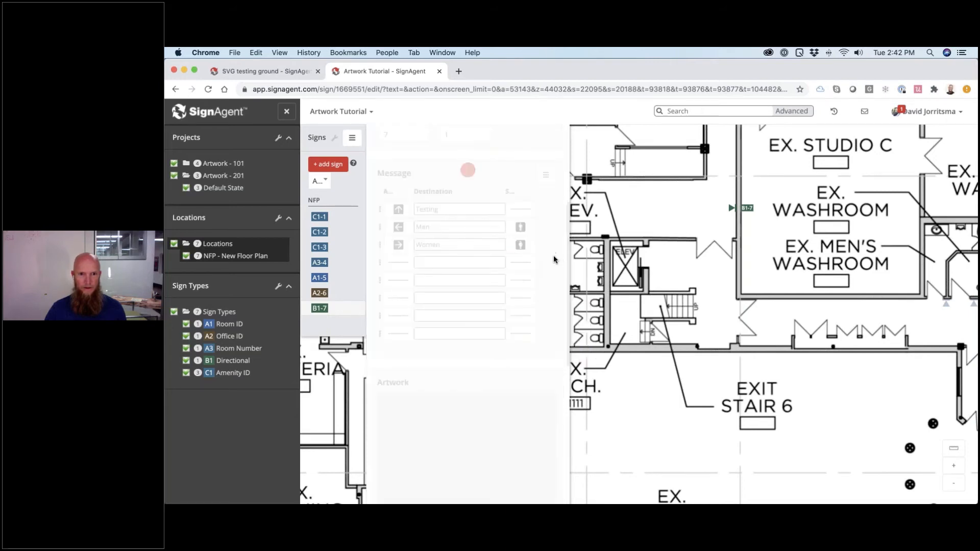
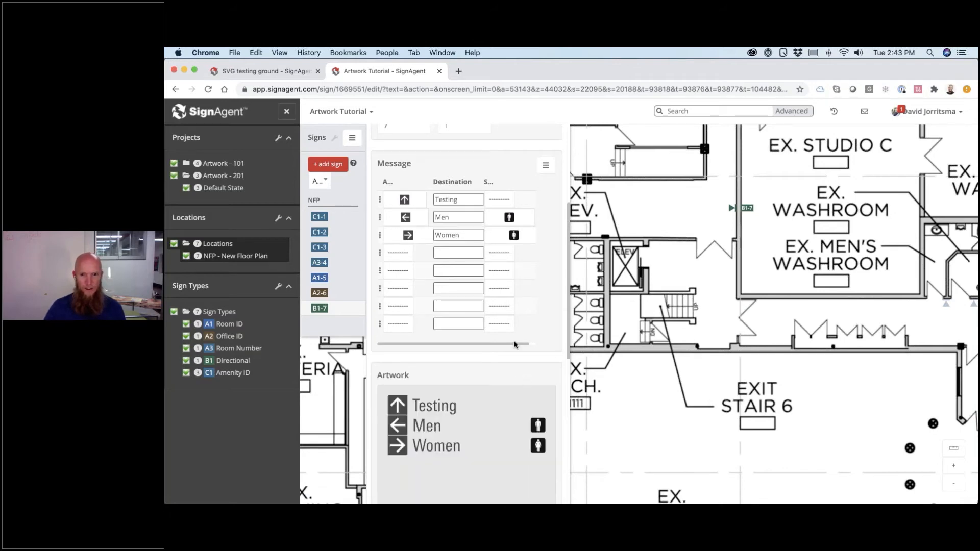
- Drag the Women row to the bottom of the message list and move the Men row further down
scroll(516, 360, "down", 3)
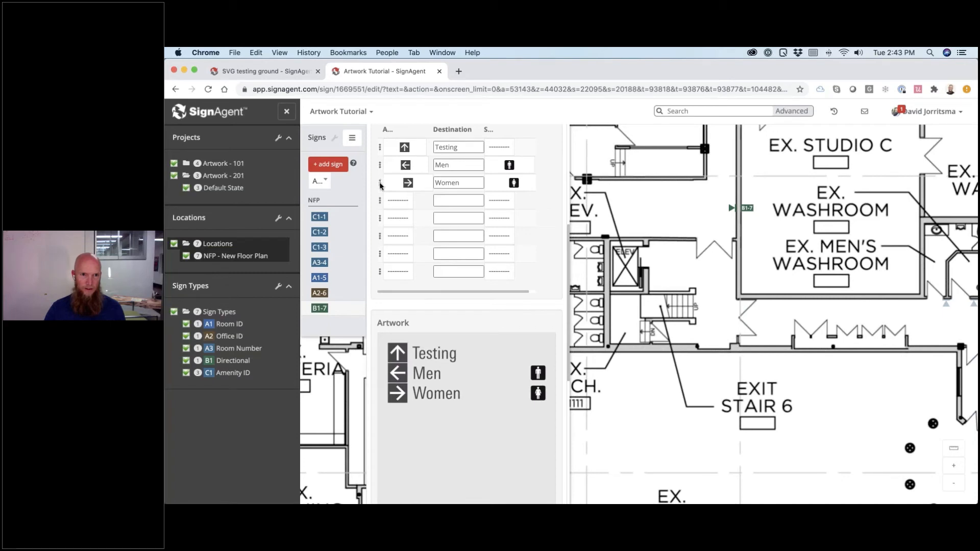
left_click_drag(380, 190, 379, 269)
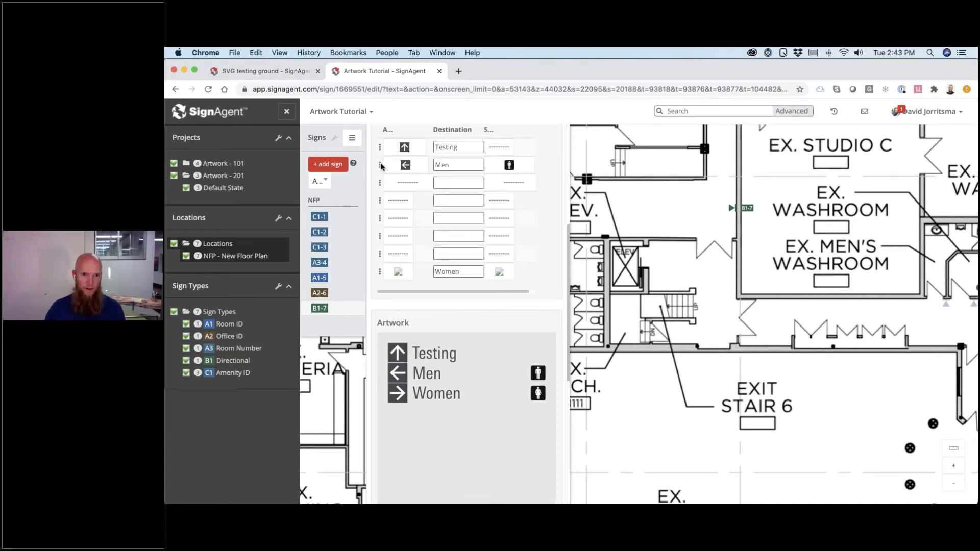
left_click_drag(381, 166, 383, 240)
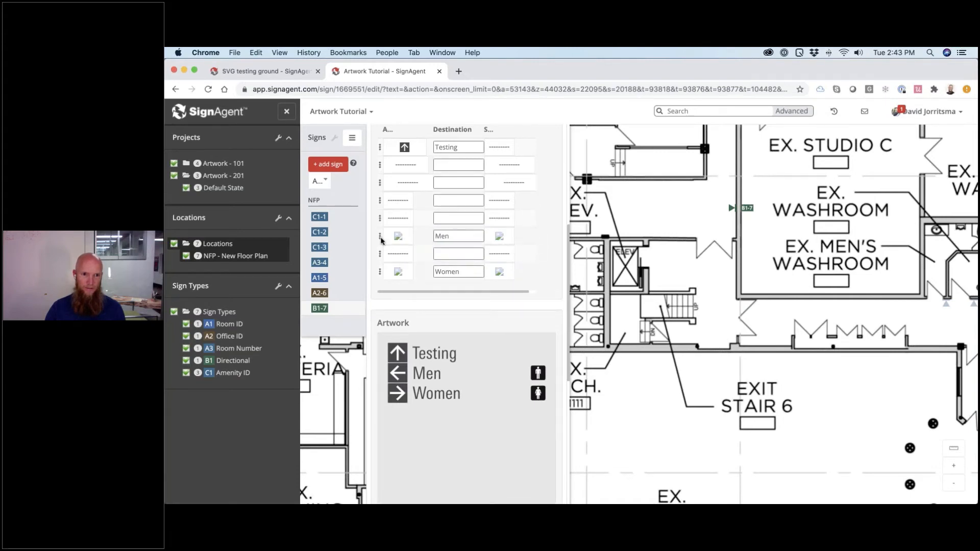
- Add Parking C between Men and Women with a right arrow, and clear Women's arrow
left_click(447, 254)
left_click(449, 253)
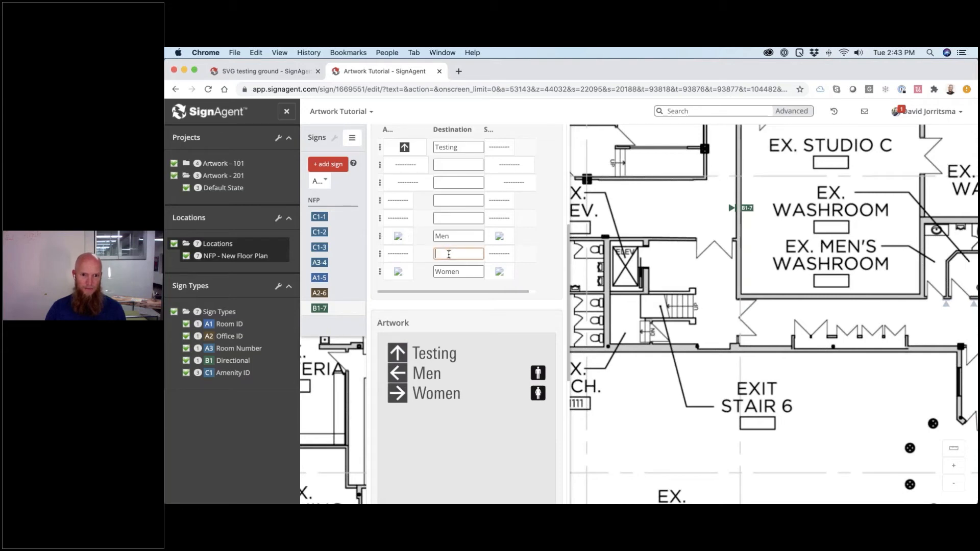
type("O")
key("BackSpace")
type("Parking C")
left_click(398, 271)
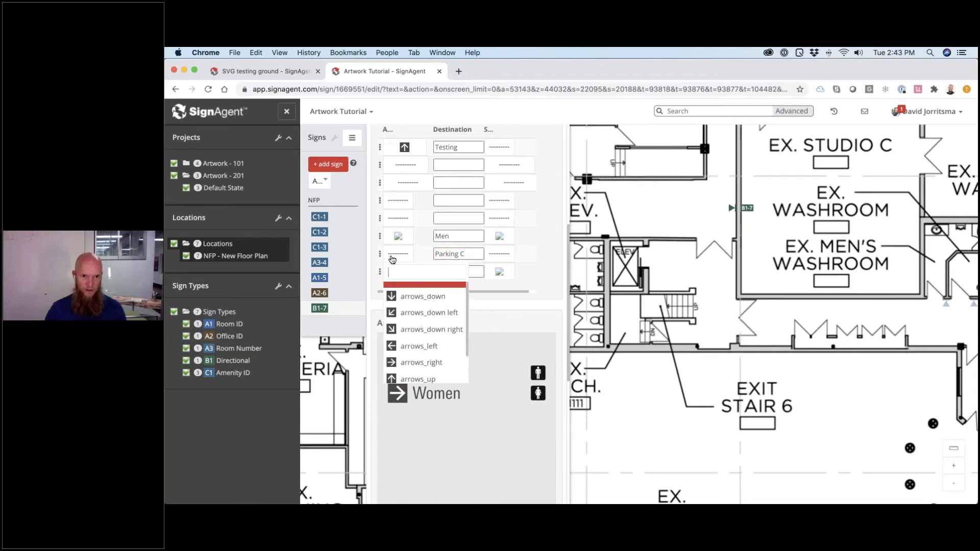
left_click(405, 363)
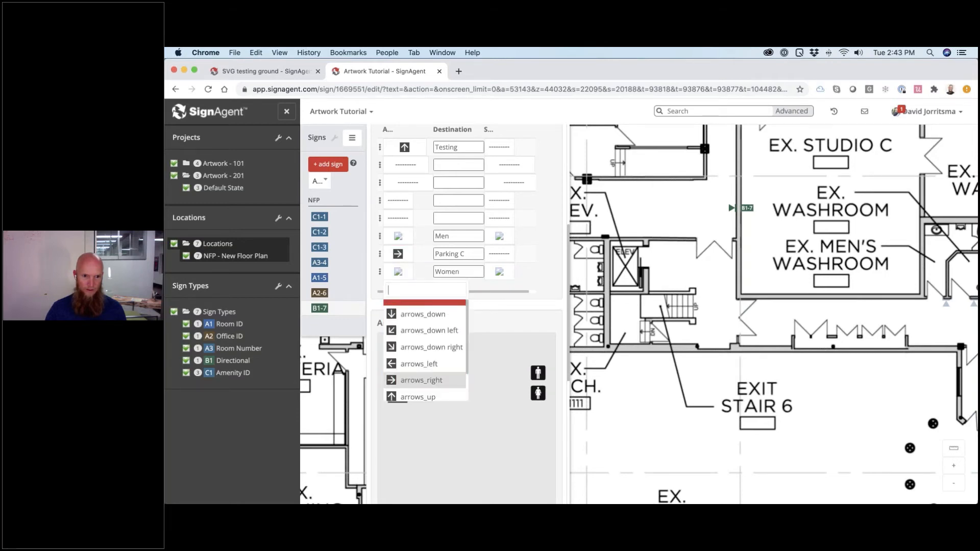
left_click(404, 303)
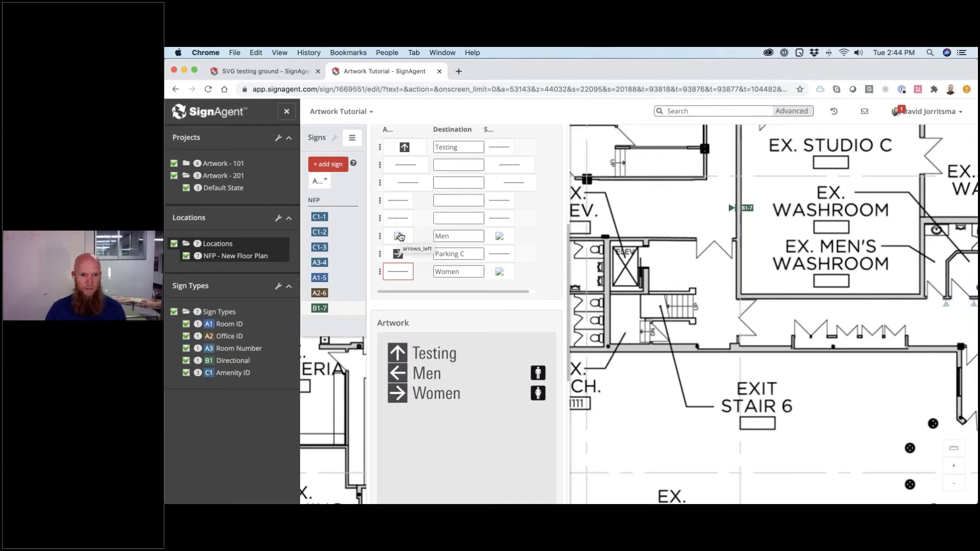
- Give the fifth row, Parking B, a left arrow and clear the Men row's arrow
left_click(401, 219)
left_click(403, 309)
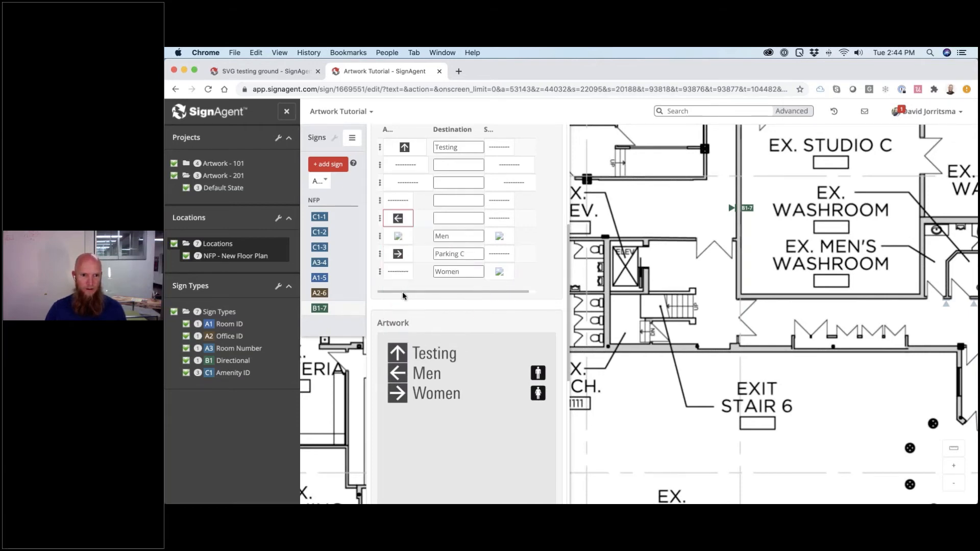
left_click(452, 218)
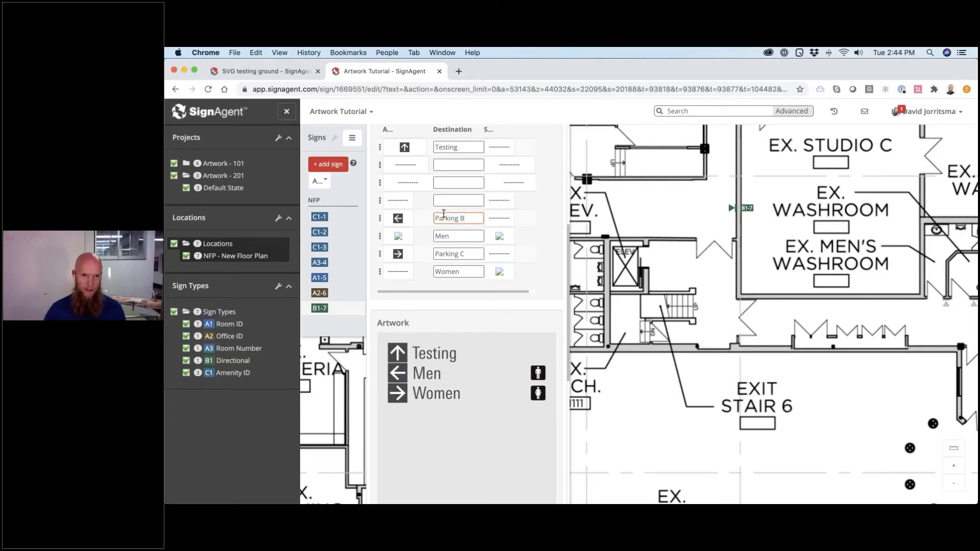
left_click(407, 236)
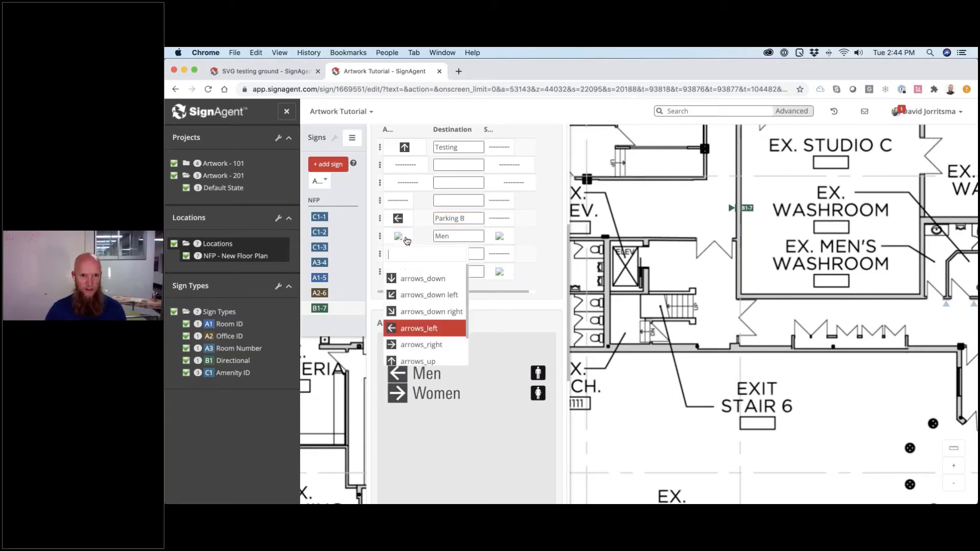
left_click(408, 271)
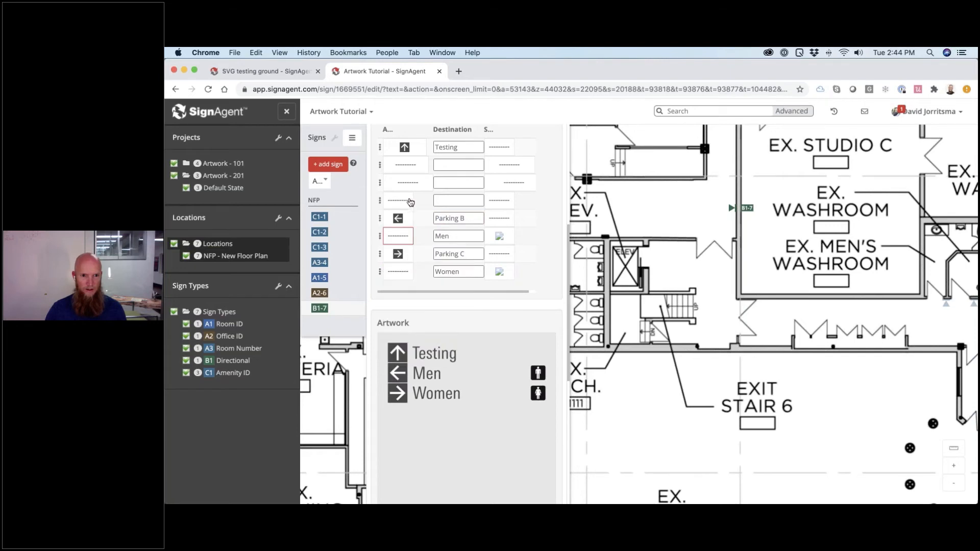
- Fill the second and third rows with Parking A and Studio B and commit
left_click(453, 166)
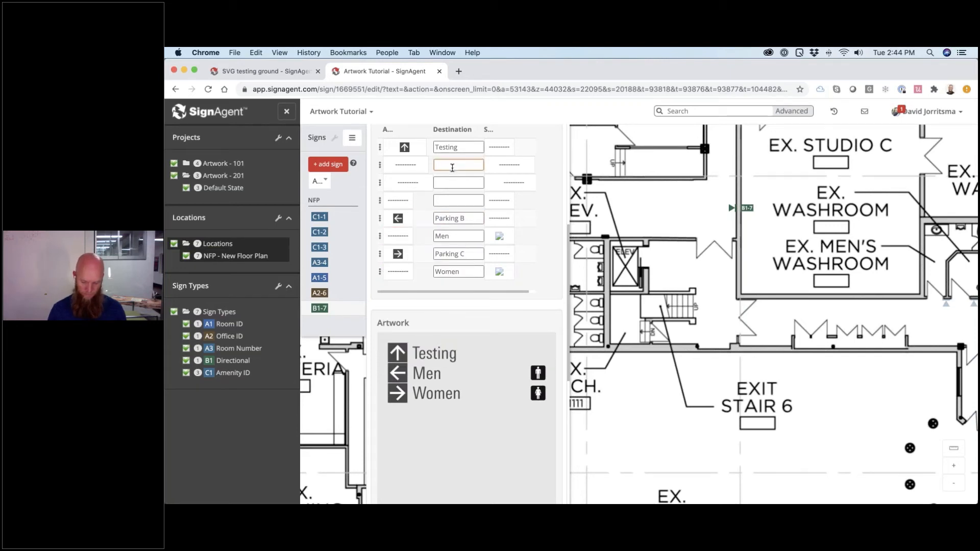
type("Parking A")
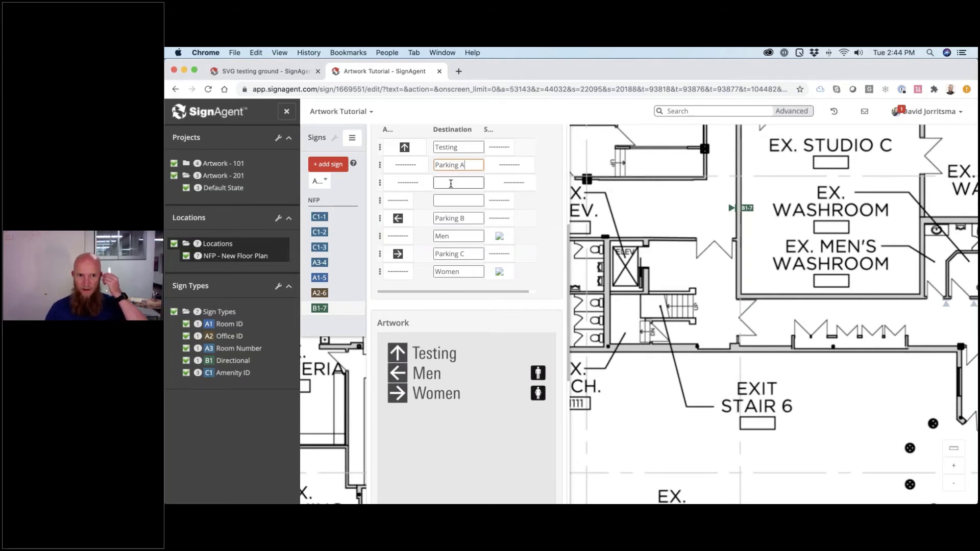
left_click(450, 182)
type("Studio")
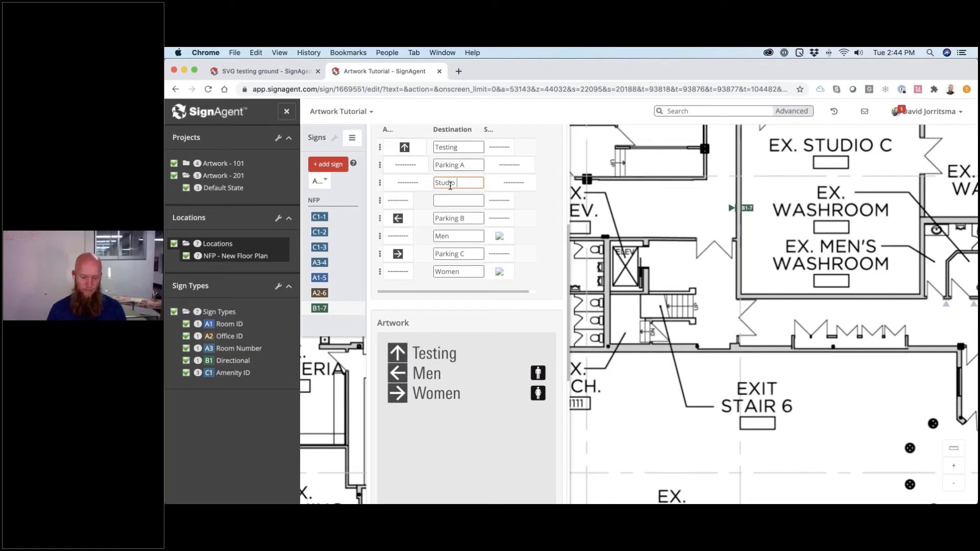
type(" B")
key("Return")
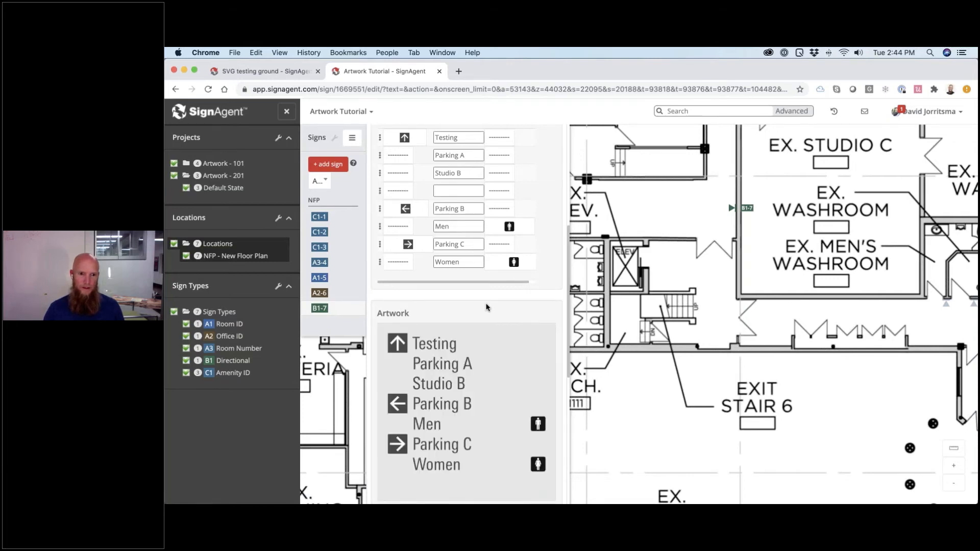
- Scroll down to the Artwork preview showing the seven-line sign
scroll(486, 307, "down", 2)
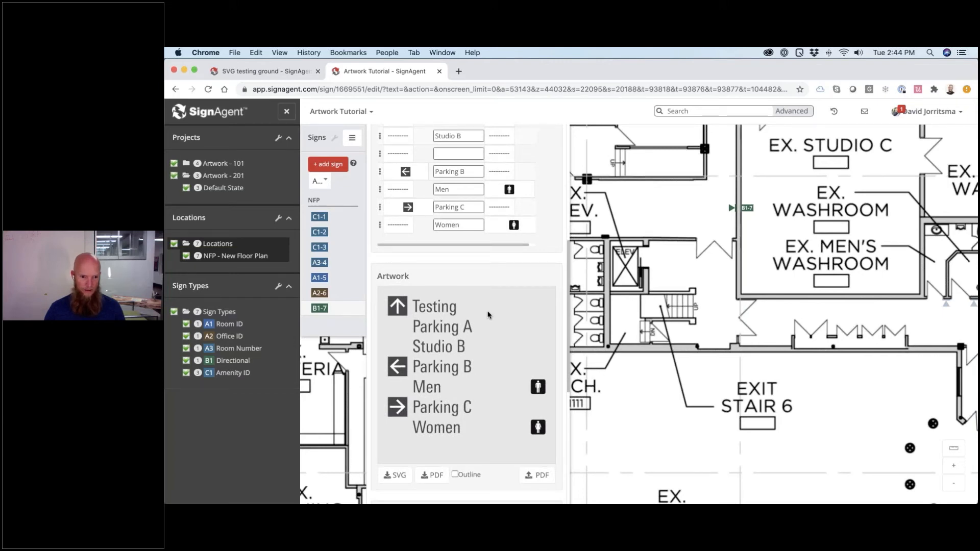
scroll(489, 314, "down", 3)
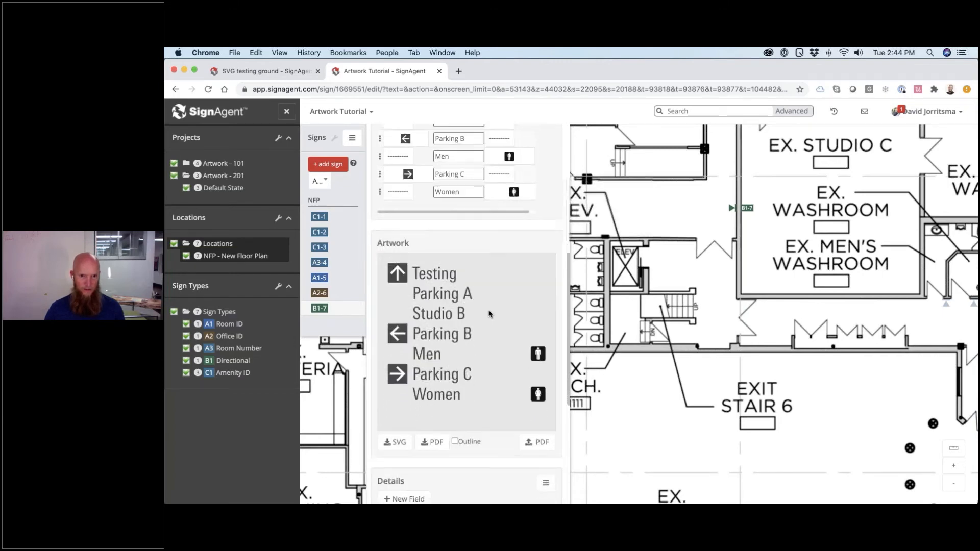
scroll(489, 315, "down", 1)
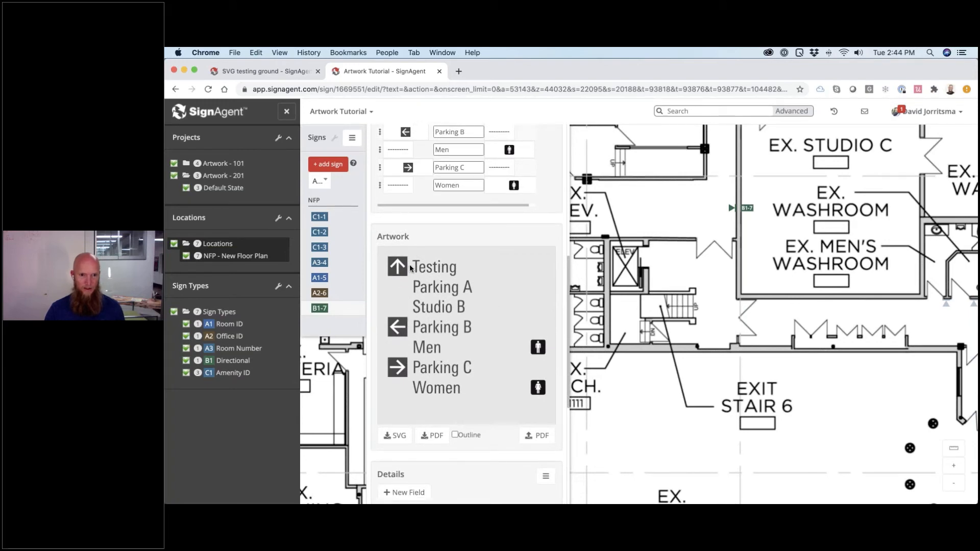
scroll(508, 294, "down", 2)
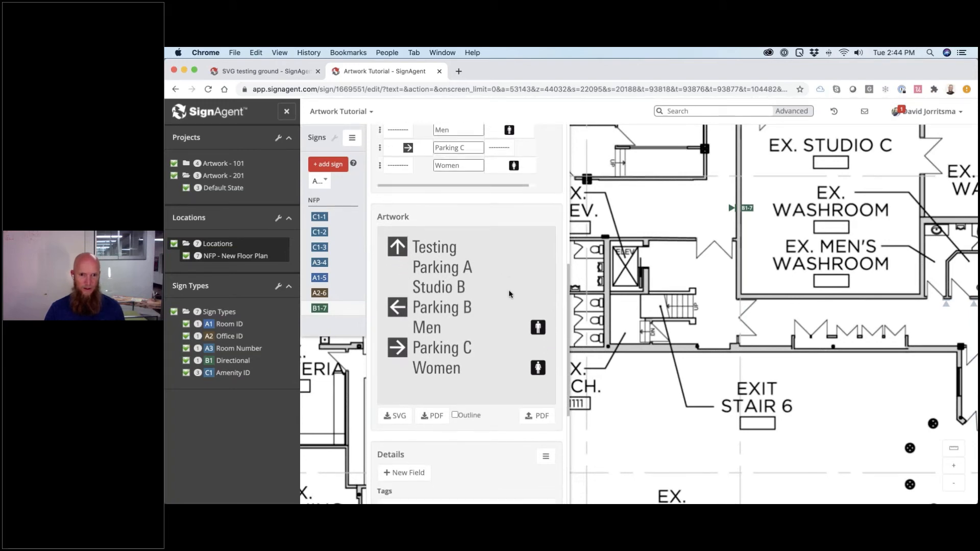
key("super+Tab")
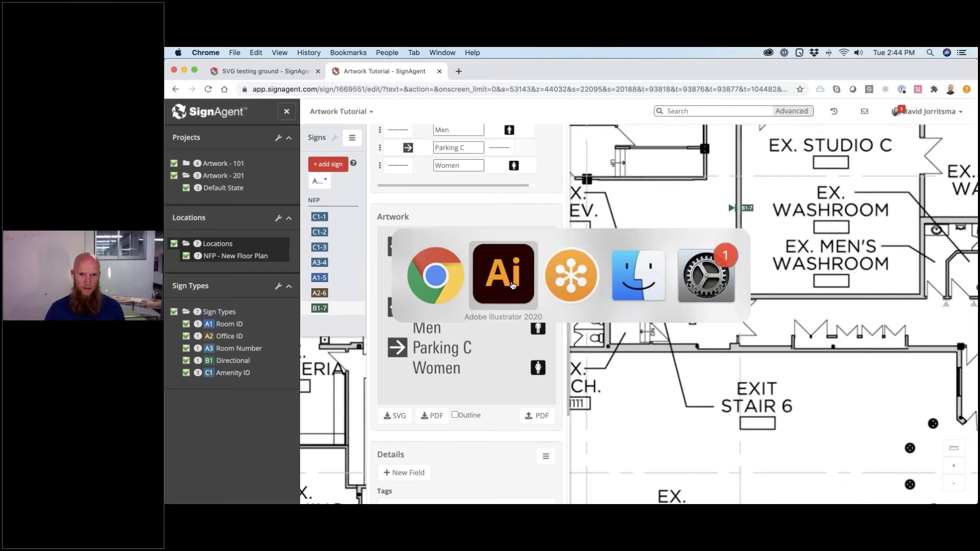
- Zoom in on the sign template box and select the small arrow placeholder rectangle
left_click(512, 285)
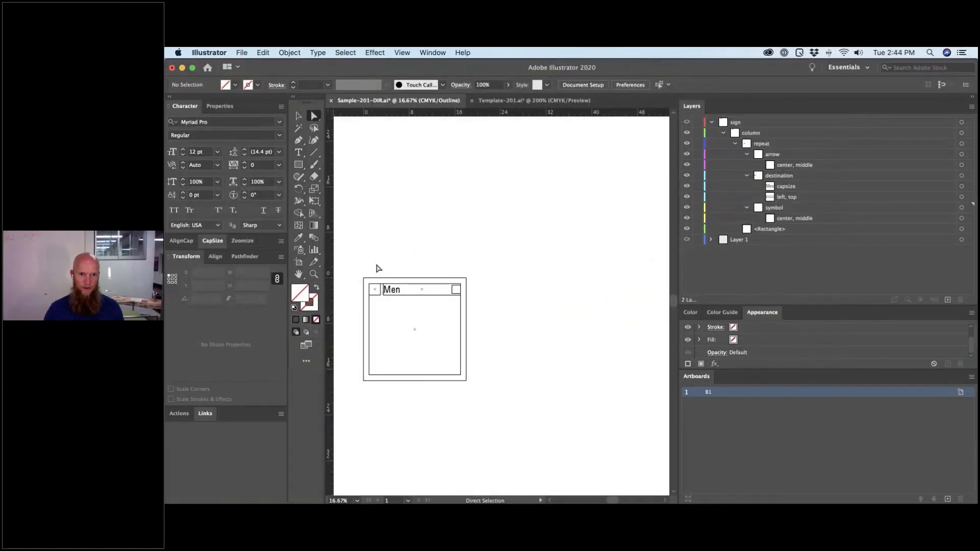
key("z")
left_click_drag(357, 258, 482, 339)
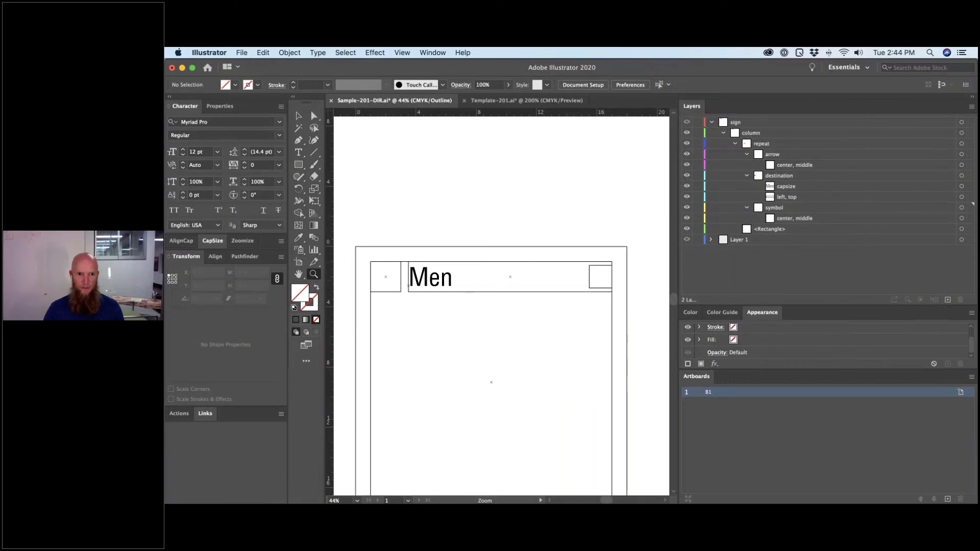
left_click(402, 276, "super")
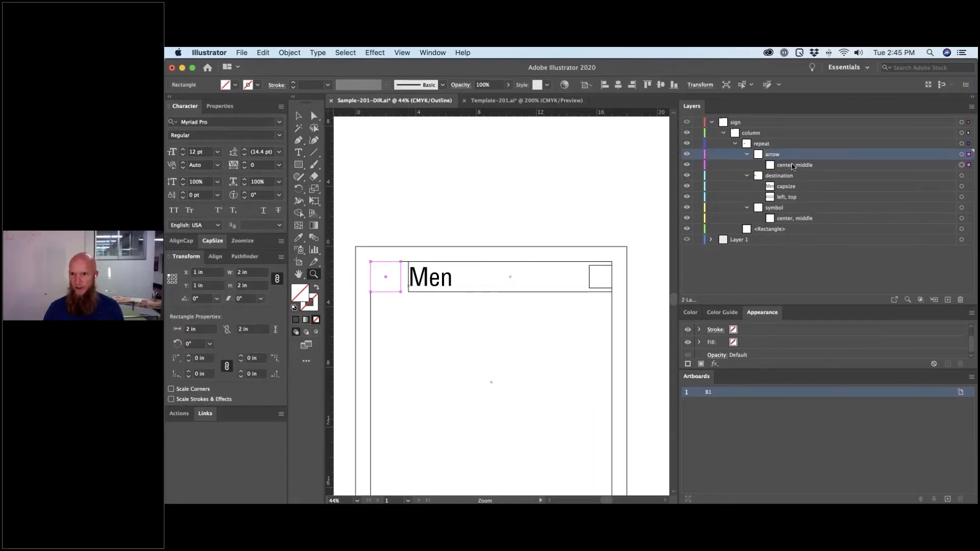
- Create a new 3 in × 0.25 in rectangle
key("m")
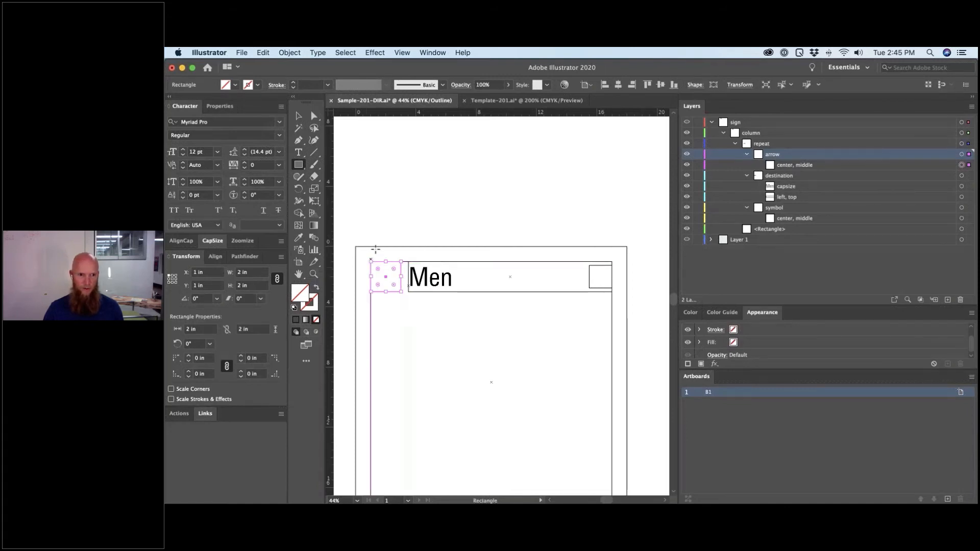
left_click(371, 254)
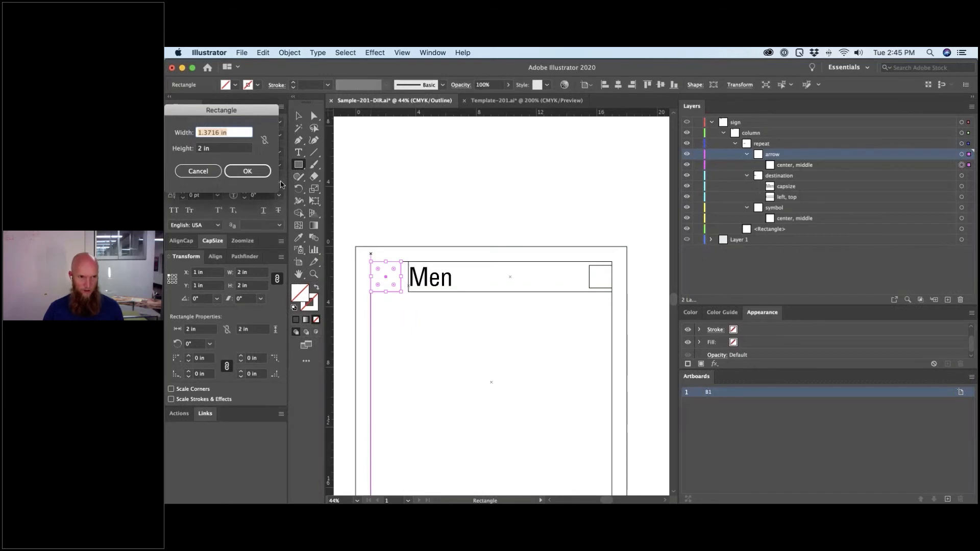
type("3")
key("Tab")
key("BackSpace")
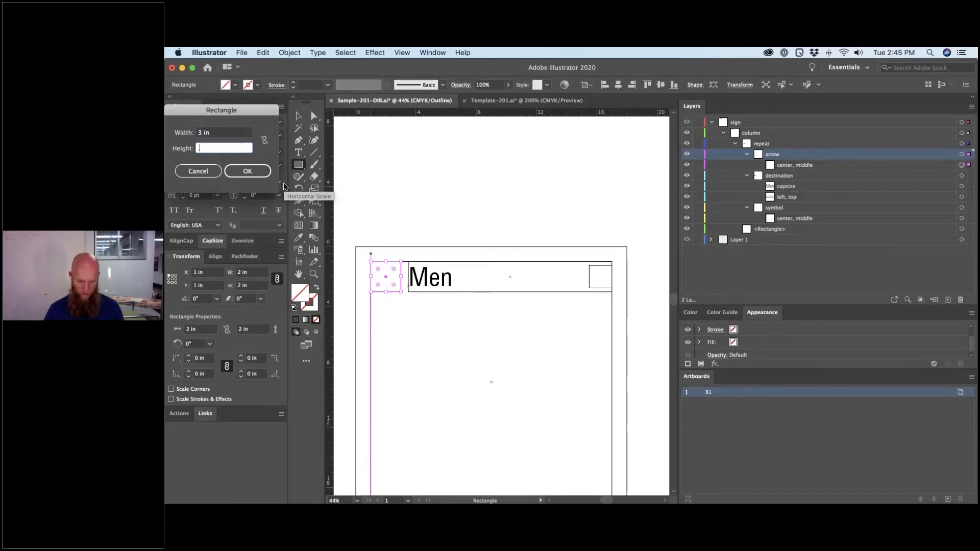
type(".25")
key("Return")
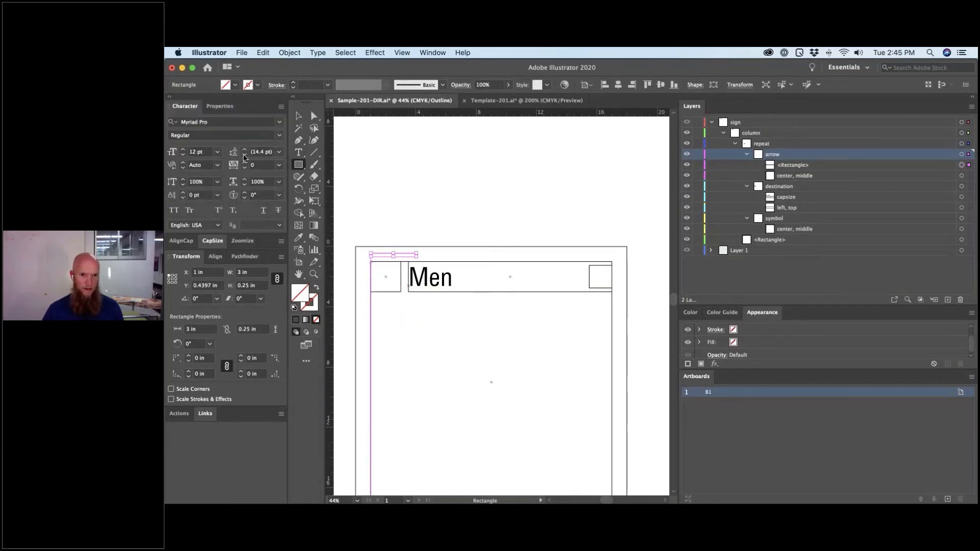
- Zoom in on the thin rectangle and narrow it to 2 in wide
key("z")
left_click_drag(350, 235, 447, 317)
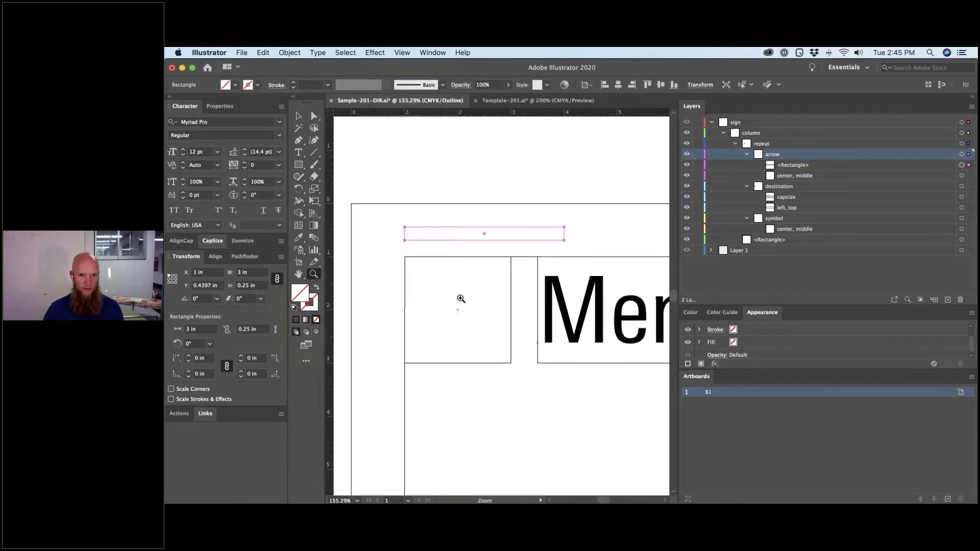
key("v")
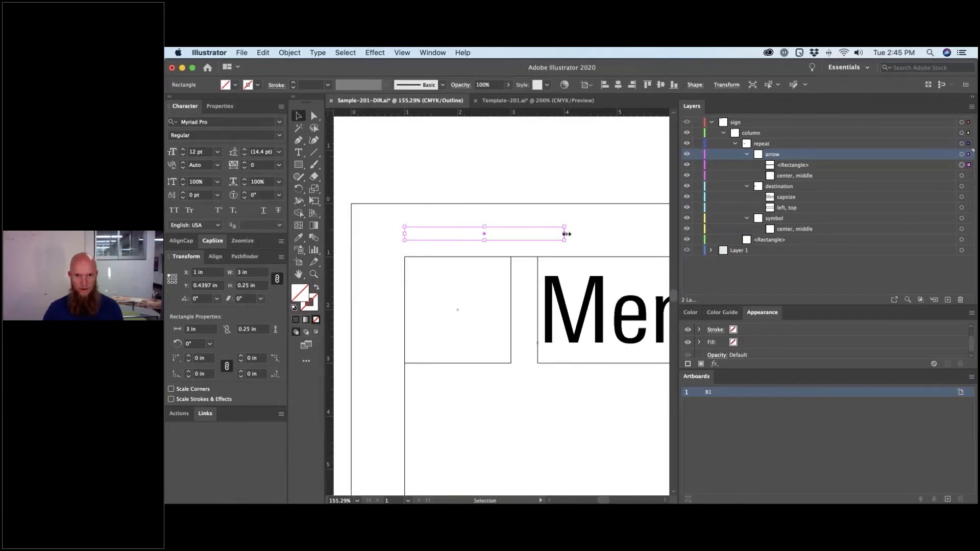
left_click_drag(565, 234, 512, 265)
- Move the rectangle below center, middle in arrow, rename it spacer, and raise its top edge 0.25 in
key("a")
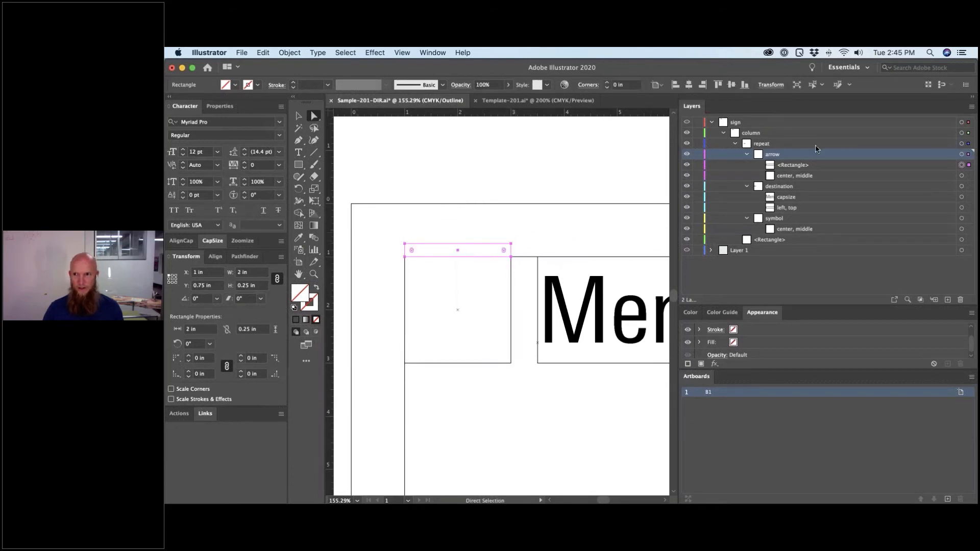
left_click_drag(817, 165, 803, 177)
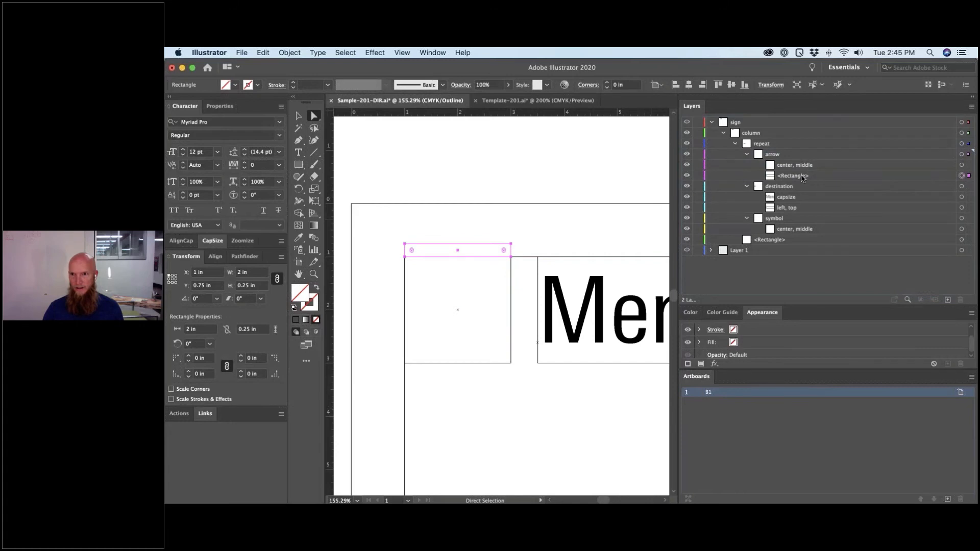
double_click(803, 177)
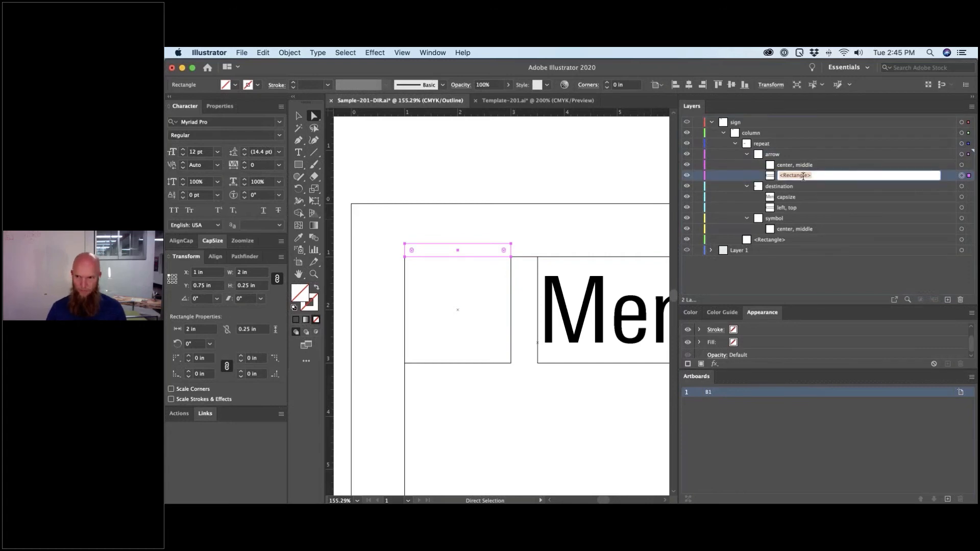
type("spacer")
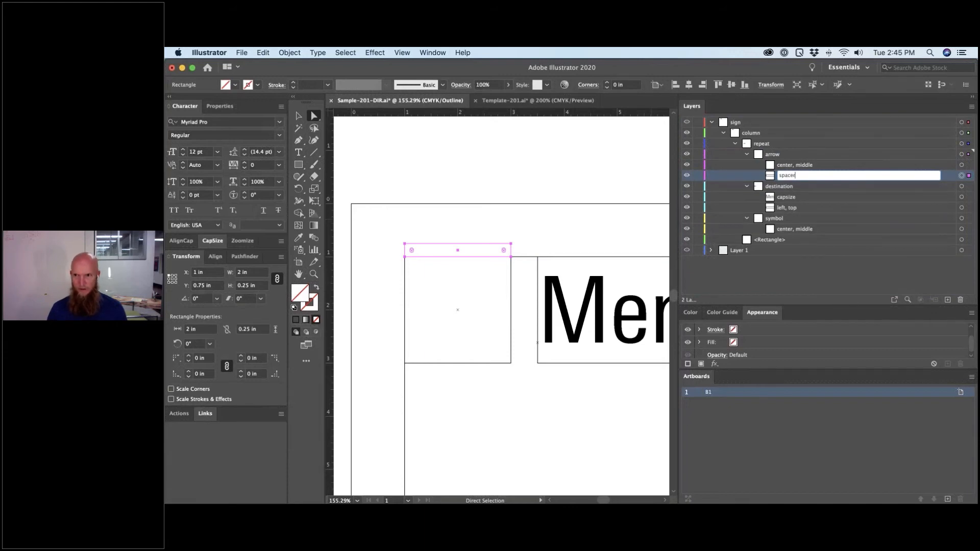
key("Return")
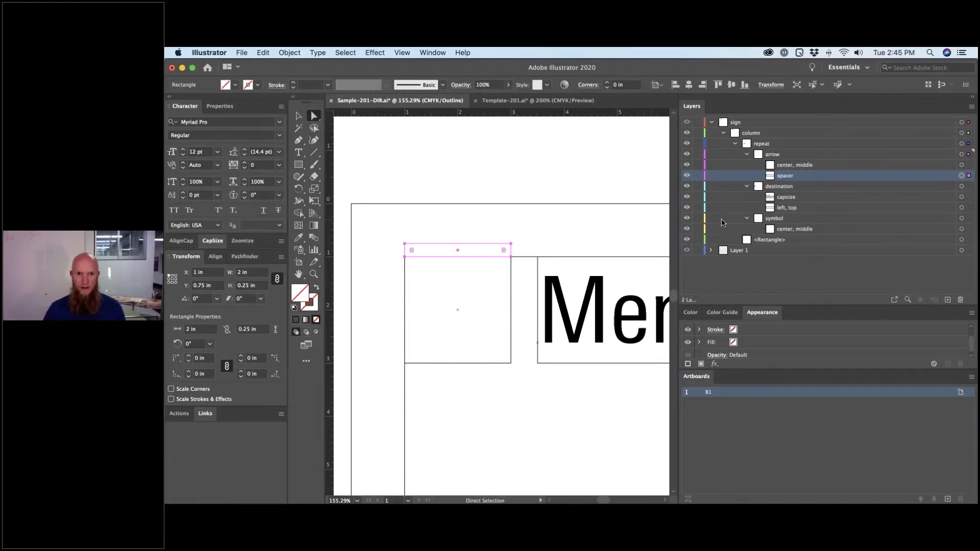
mouse_move(529, 258)
left_mouse_down()
mouse_move(528, 246)
mouse_move(528, 256)
left_mouse_up()
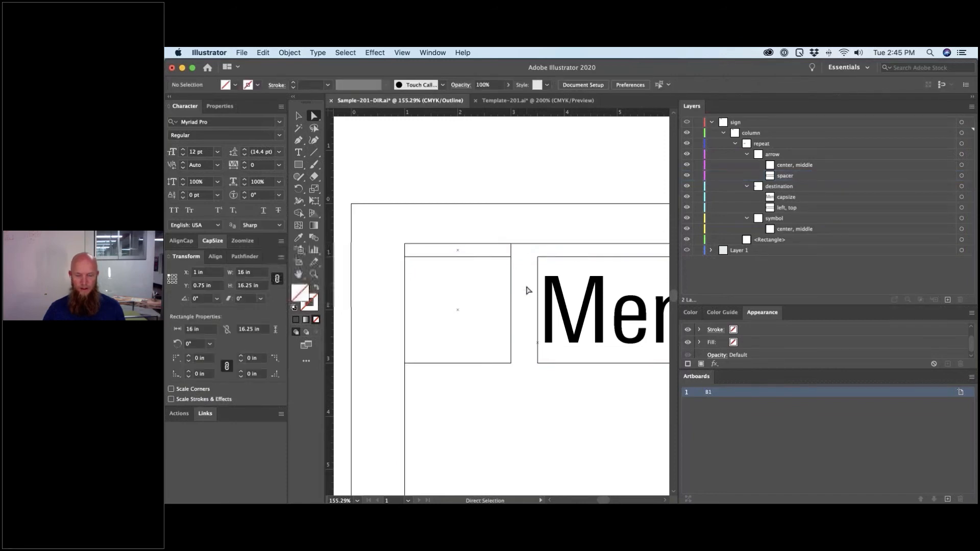
- Zoom to the right symbol box and draw a 1.5 × 0.5 in rectangle atop it
key("super+1")
key("super+minus")
key("super+minus")
key("super+minus")
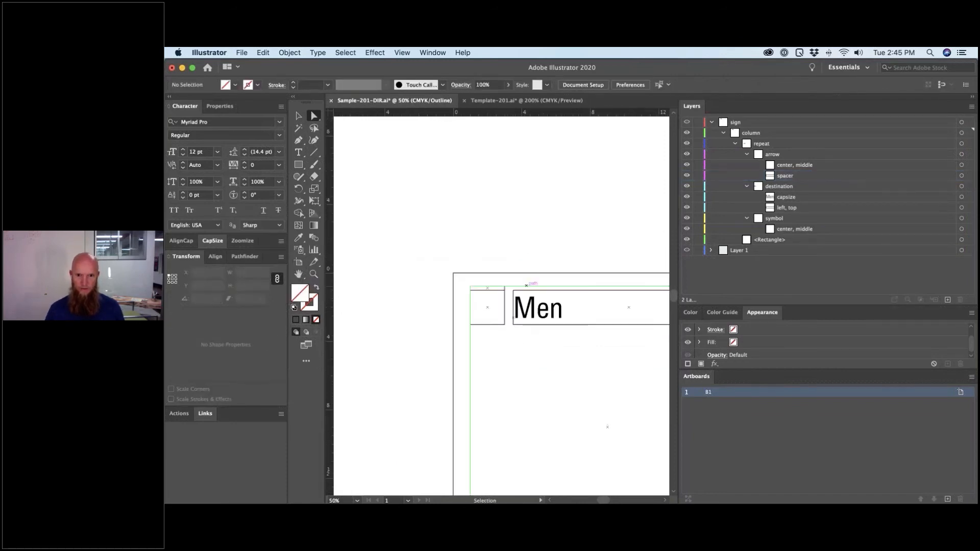
left_click_drag(662, 311, 598, 291)
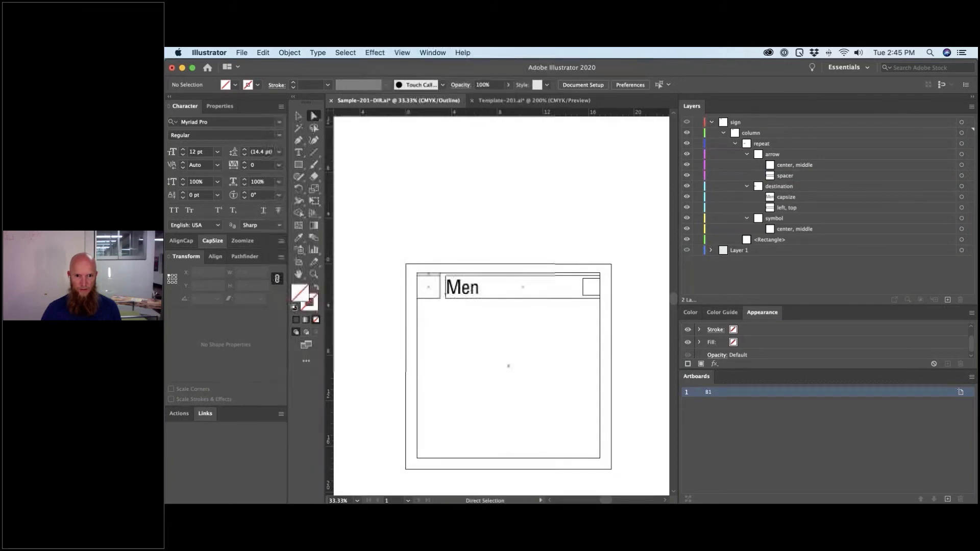
key("z")
left_click_drag(556, 247, 633, 339)
key("m")
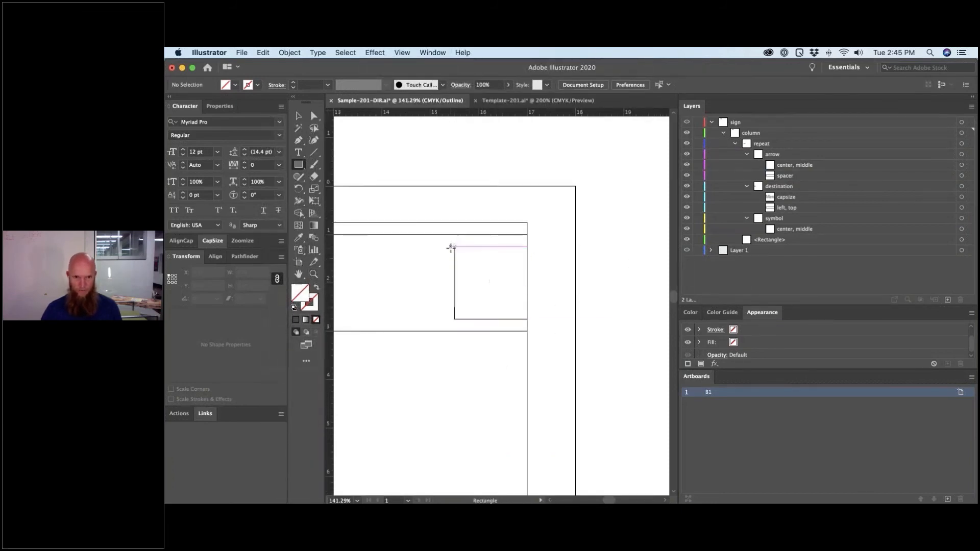
left_click_drag(454, 246, 529, 225)
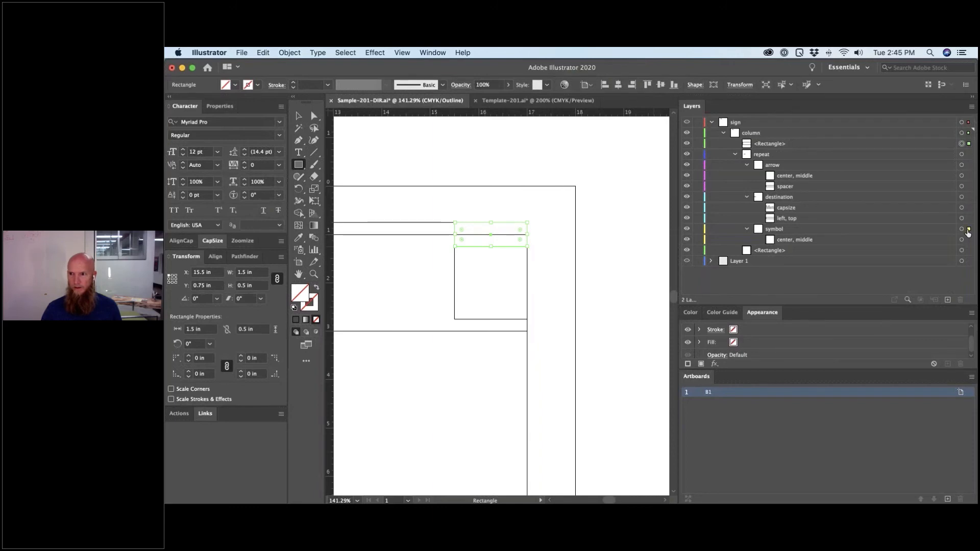
- Move the rectangle into the symbol sublayer, name it spacer, and send it below center, middle
left_click_drag(968, 232, 966, 235)
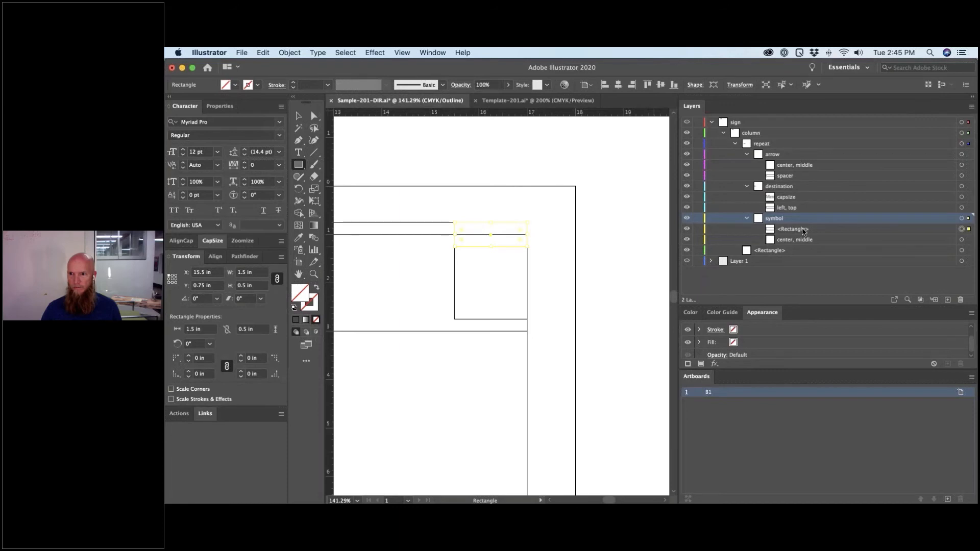
double_click(804, 230)
type("spa")
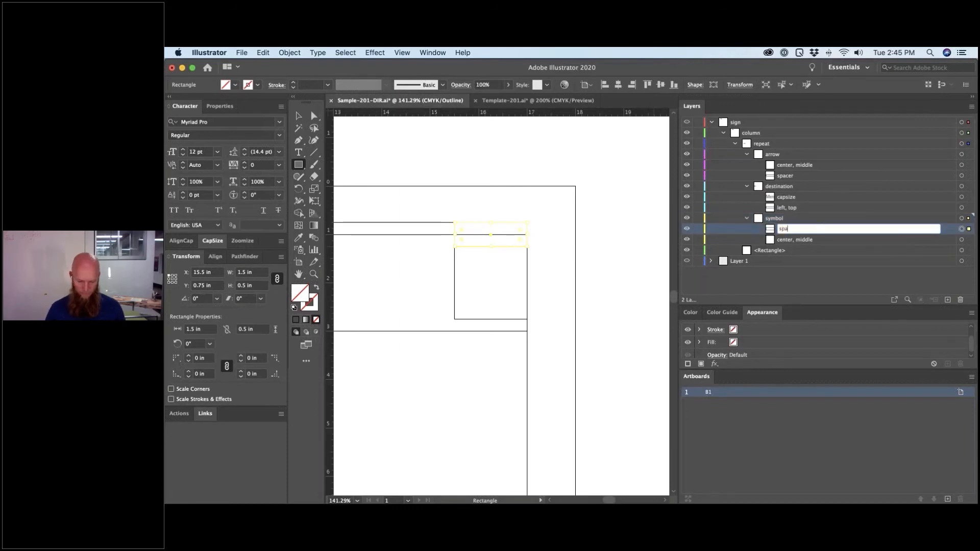
type("cer")
key("Return")
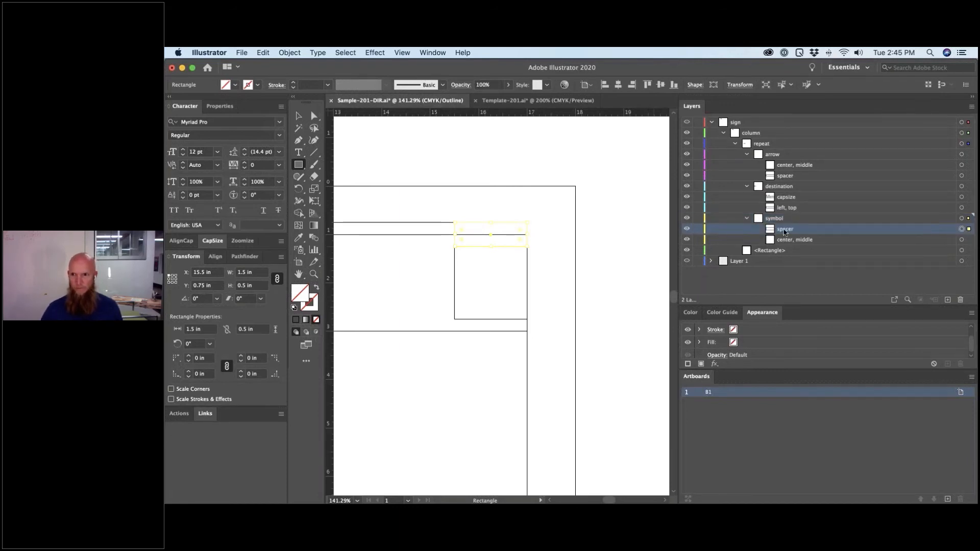
key("super+bracketleft")
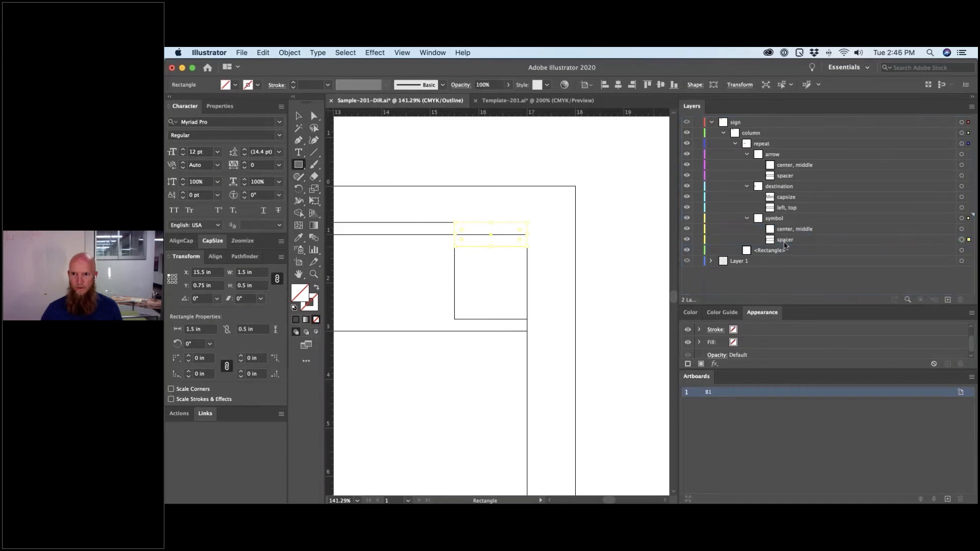
key("super+shift+a")
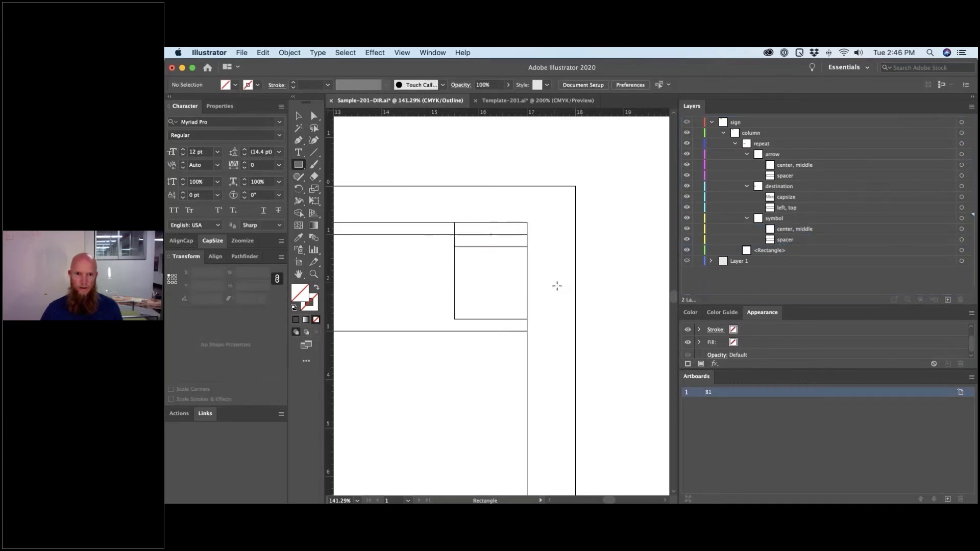
key("super+minus")
key("super+minus")
key("super+minus")
key("super+minus")
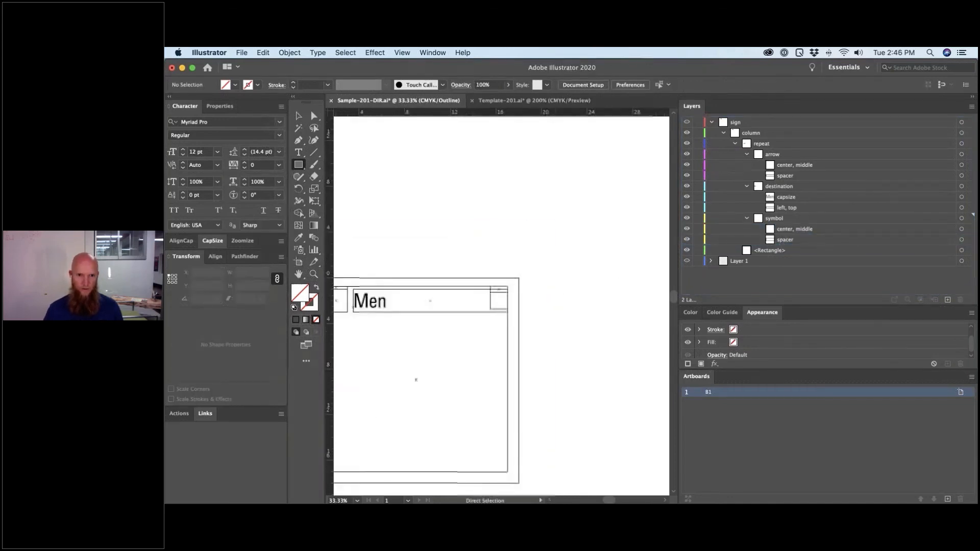
left_click_drag(508, 324, 587, 319)
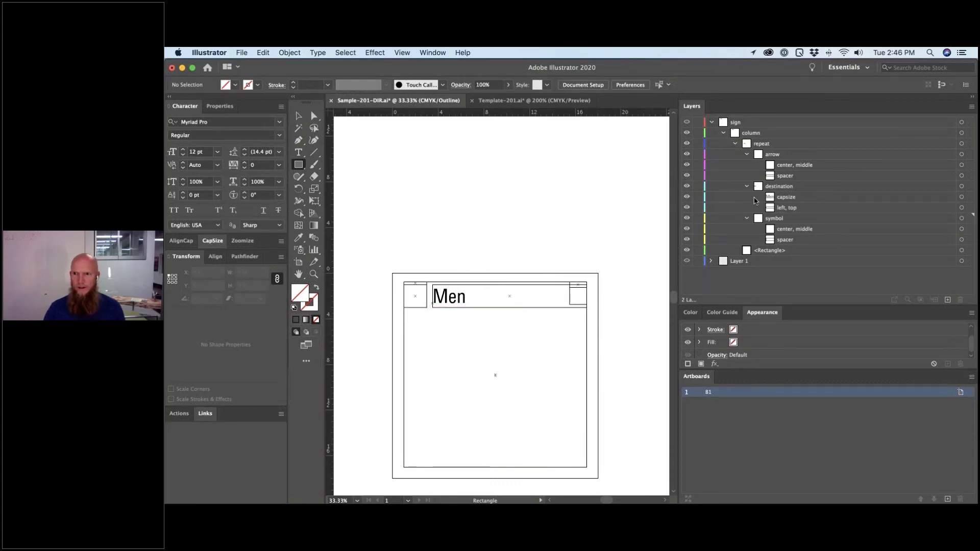
- Export the sign as SVG, overwriting Sample-201-DIR_B1.svg, and return to Chrome
left_click(242, 52)
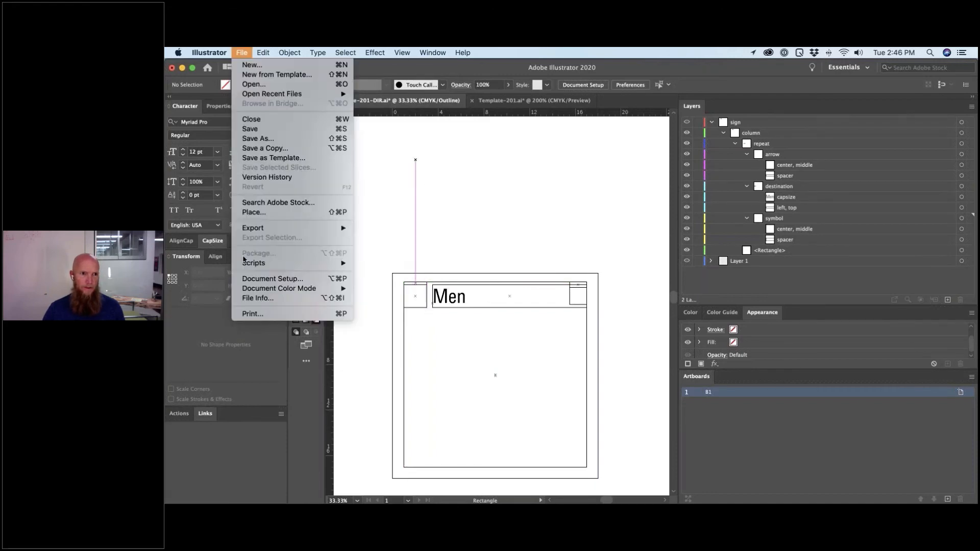
mouse_move(266, 228)
left_click(391, 240)
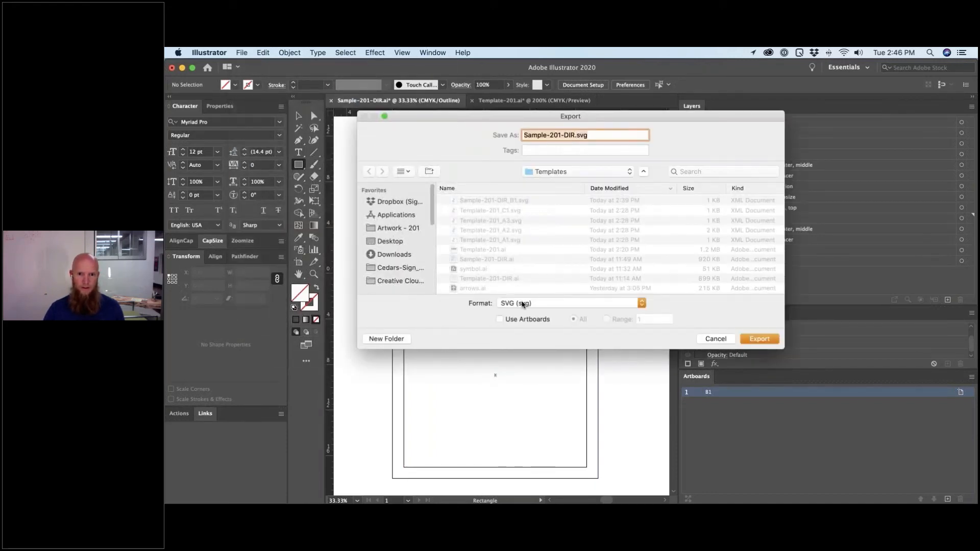
left_click(774, 343)
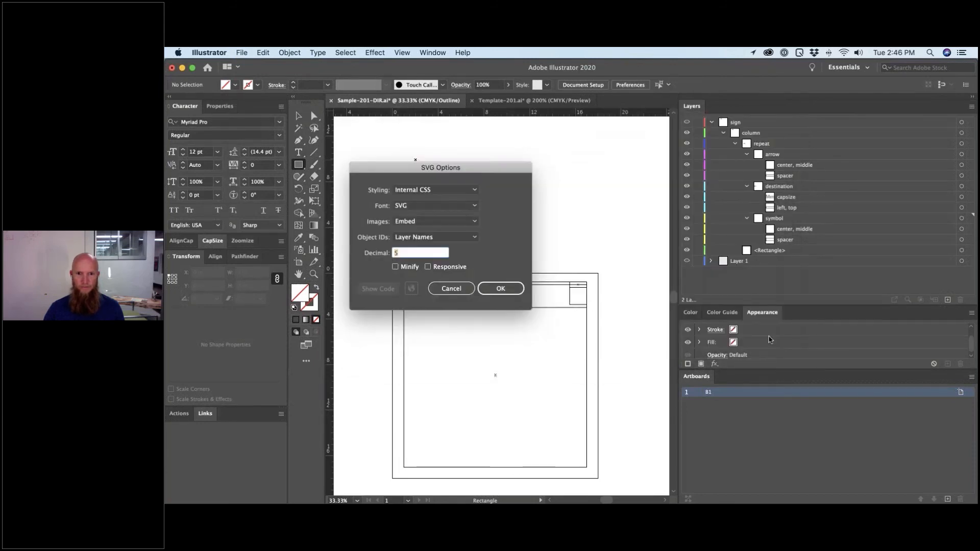
left_click(501, 289)
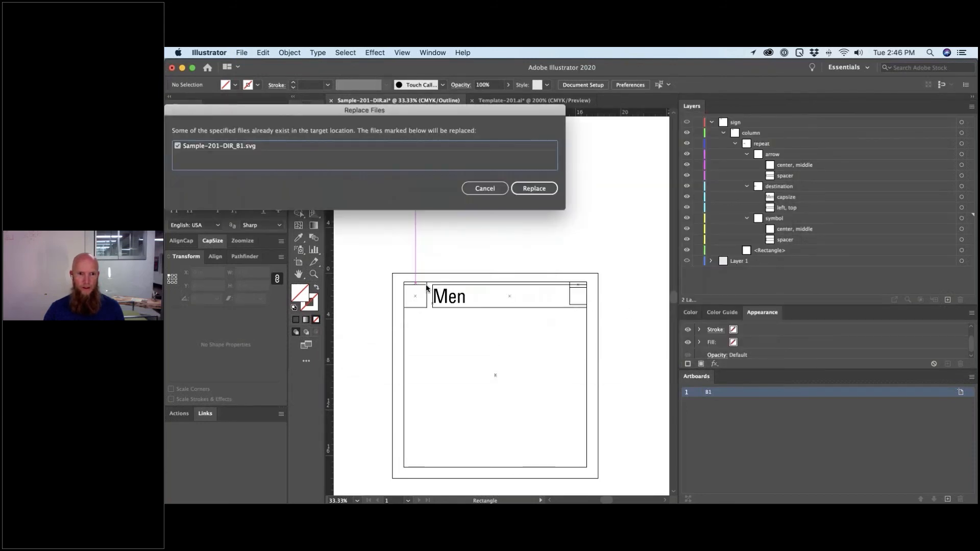
key("Return")
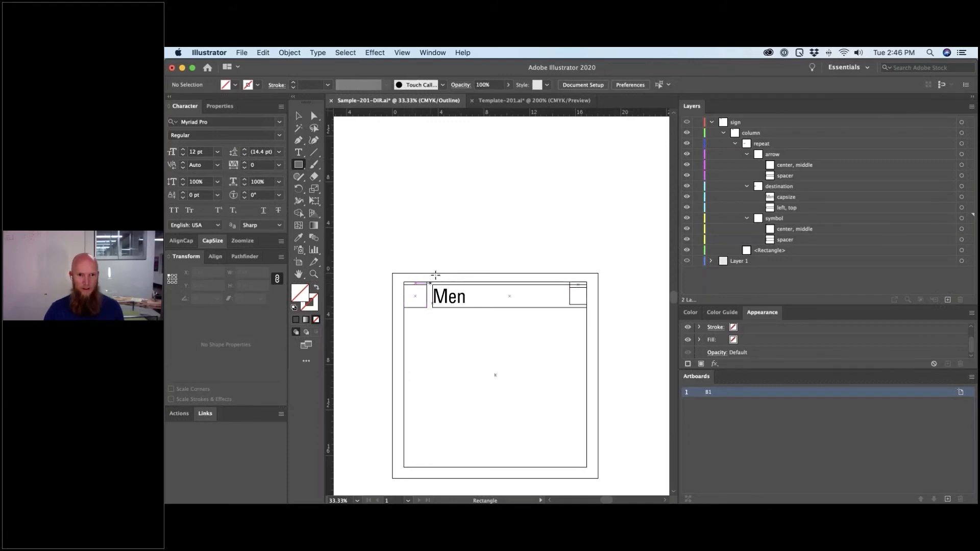
key("super")
key("super+Tab")
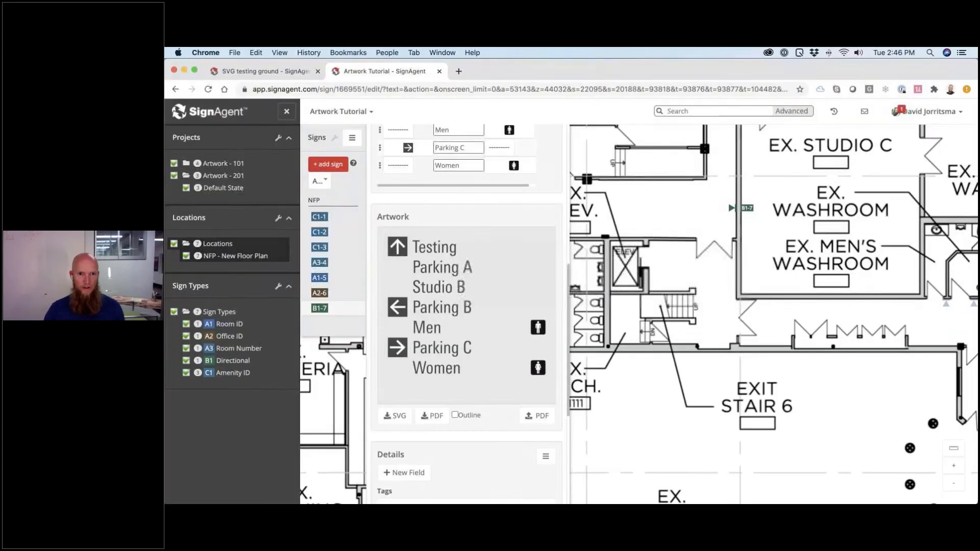
- Upload Sample-201-DIR_B1.svg as the B1 Directional template, then open sign B1-7 on NFP
left_click(221, 362)
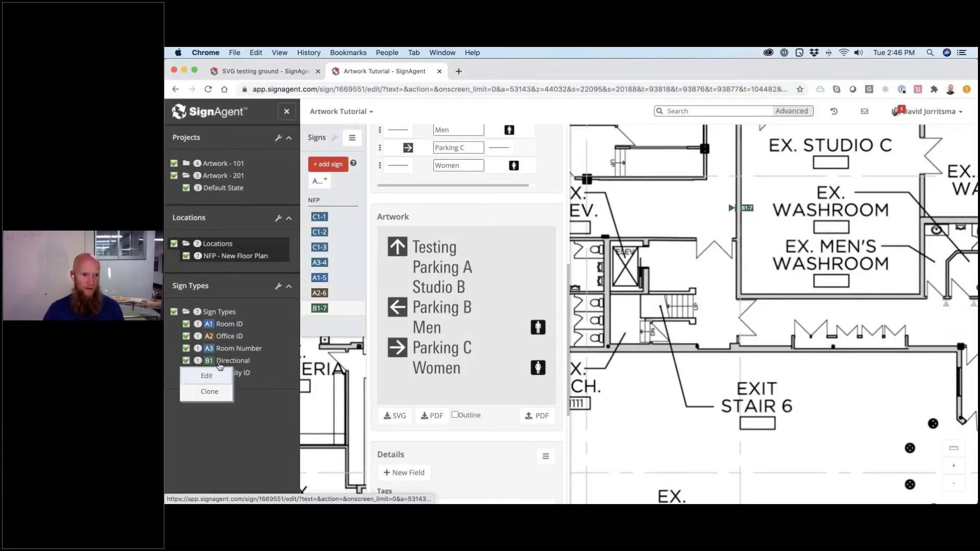
left_click(215, 376)
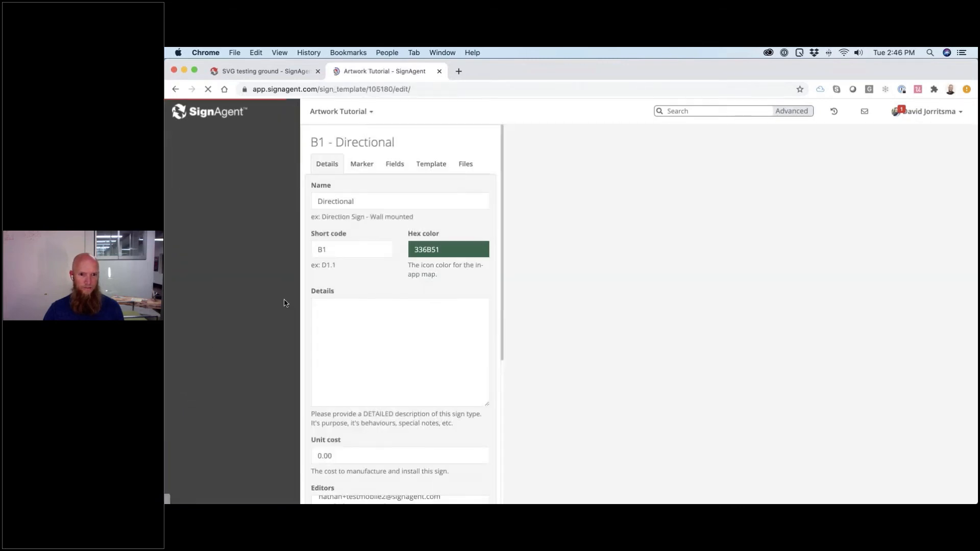
left_click(431, 163)
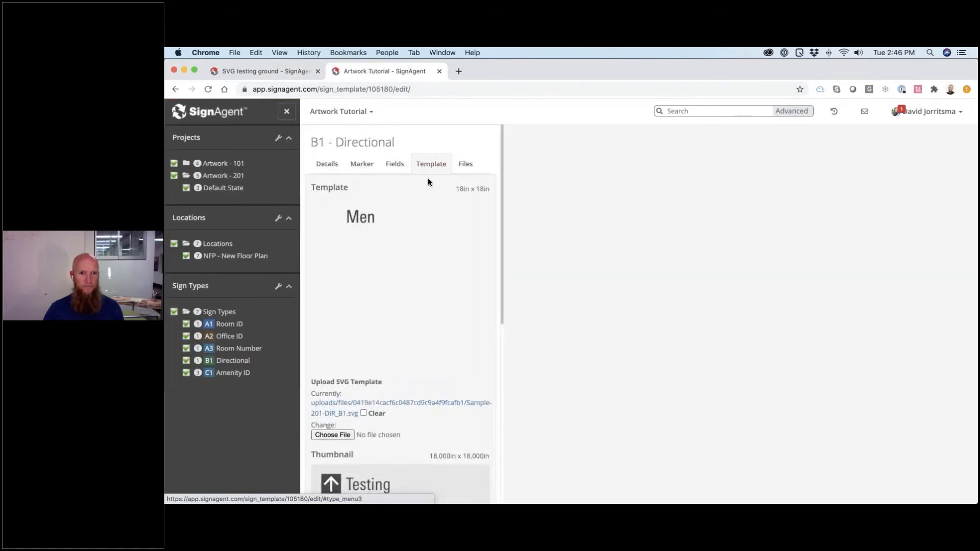
left_click(331, 435)
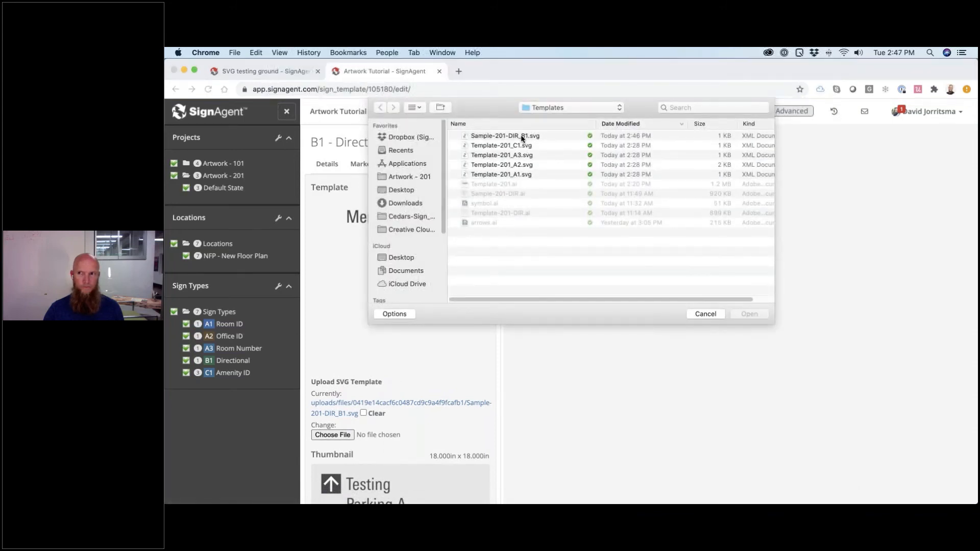
double_click(522, 137)
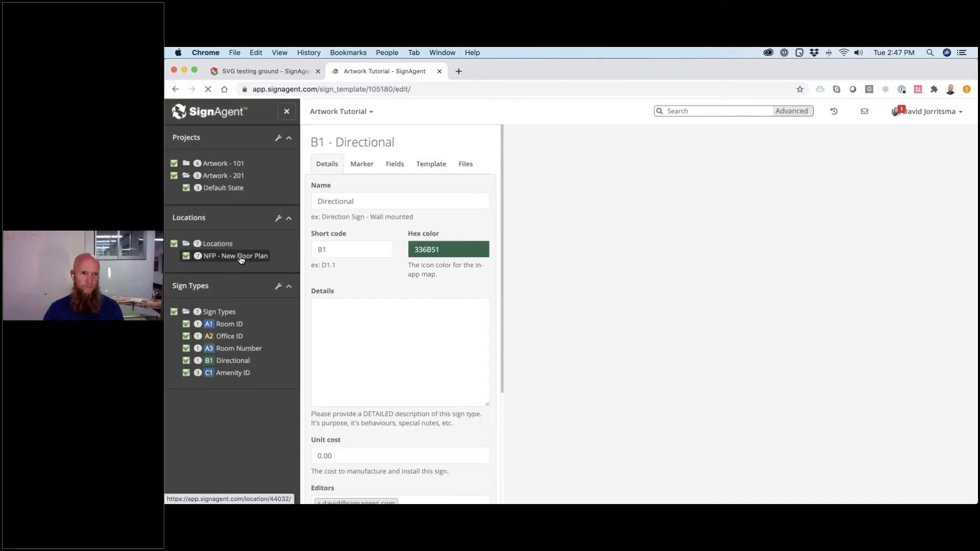
left_click(242, 260)
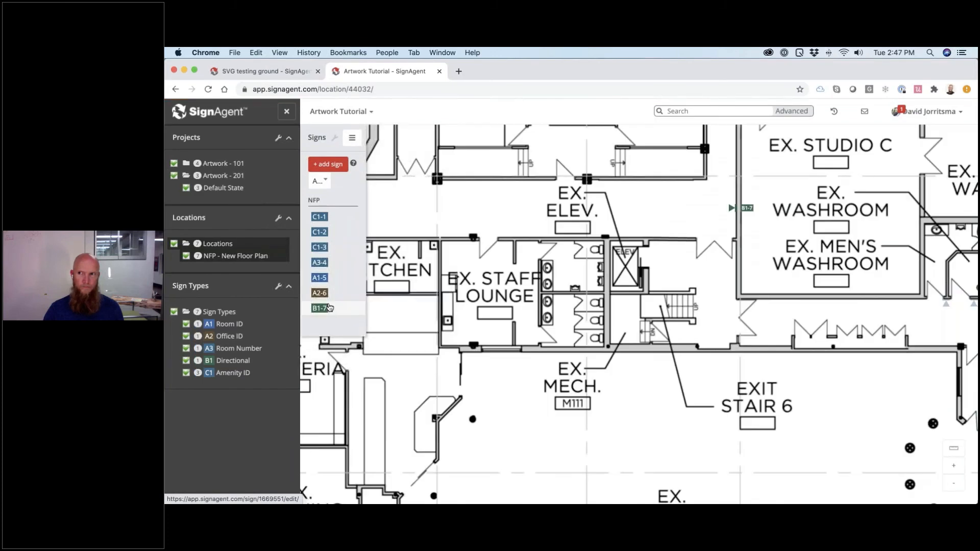
left_click(329, 307)
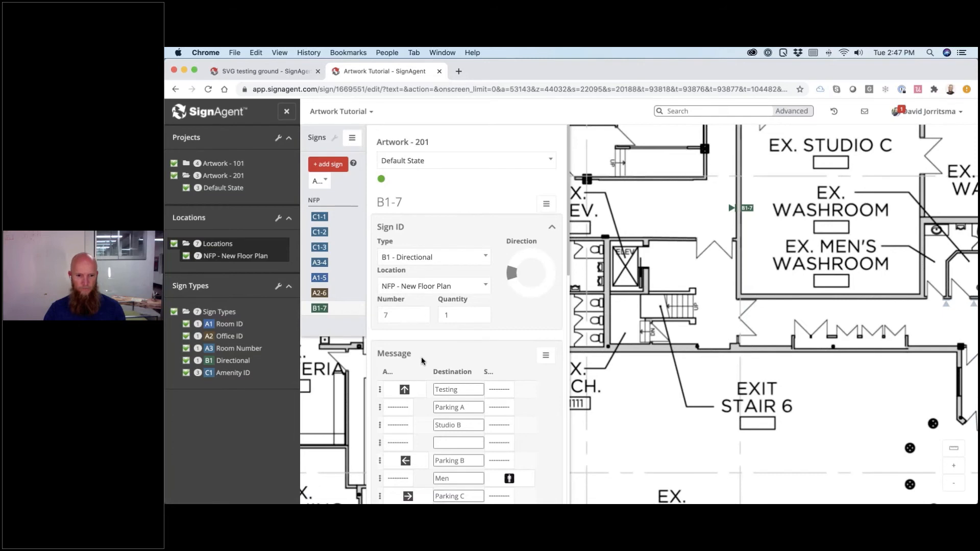
- Review B1-7's seven-line artwork preview, compare it with sign A2-6, then return to Illustrator
scroll(421, 360, "down", 5)
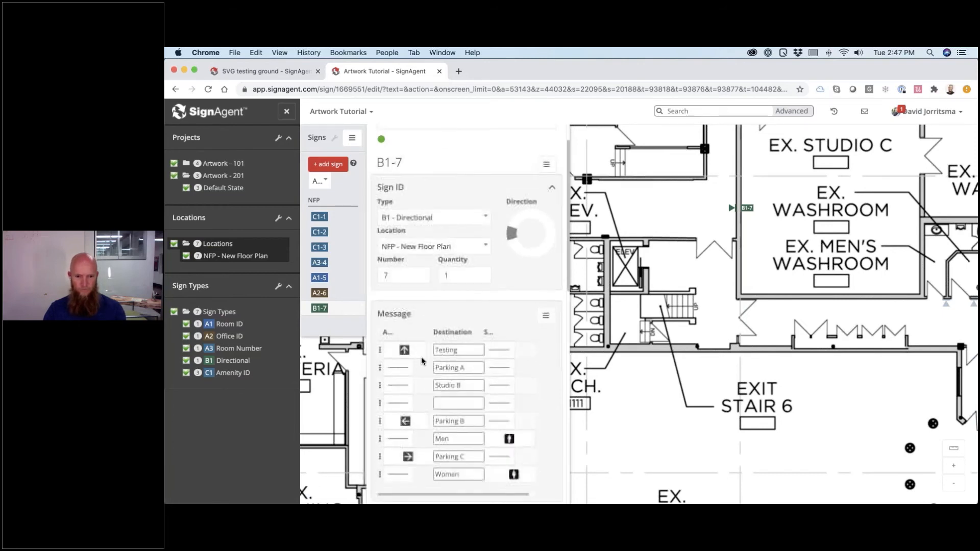
scroll(422, 360, "down", 3)
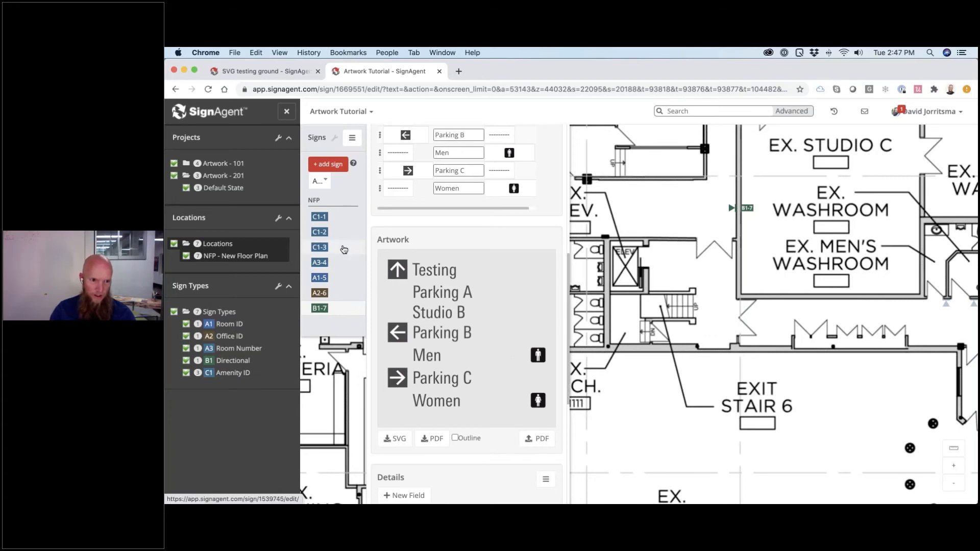
left_click(349, 297)
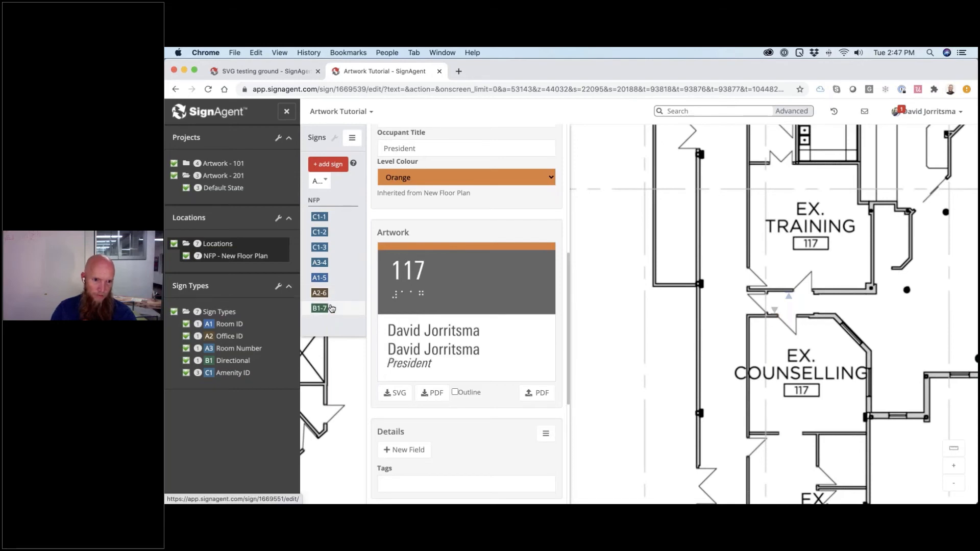
left_click(346, 315)
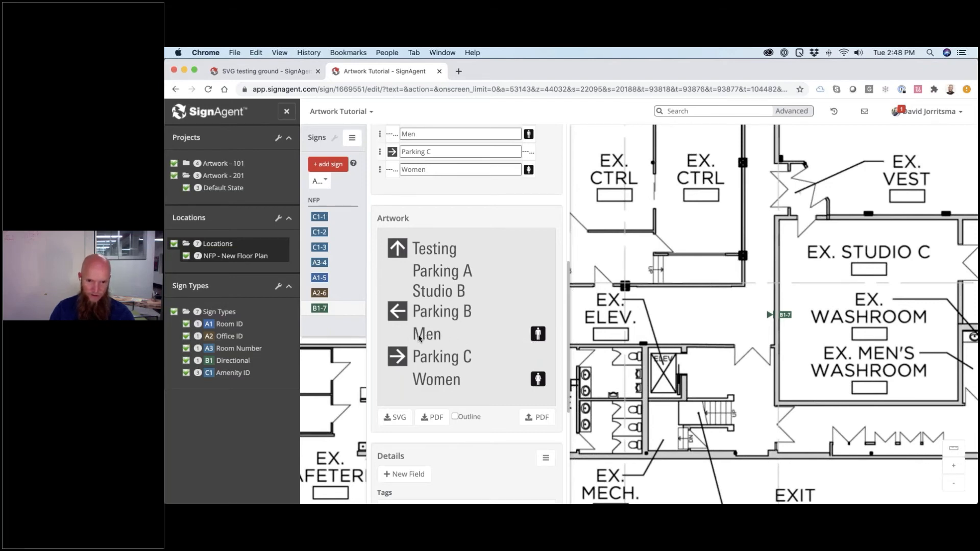
key("super+Tab")
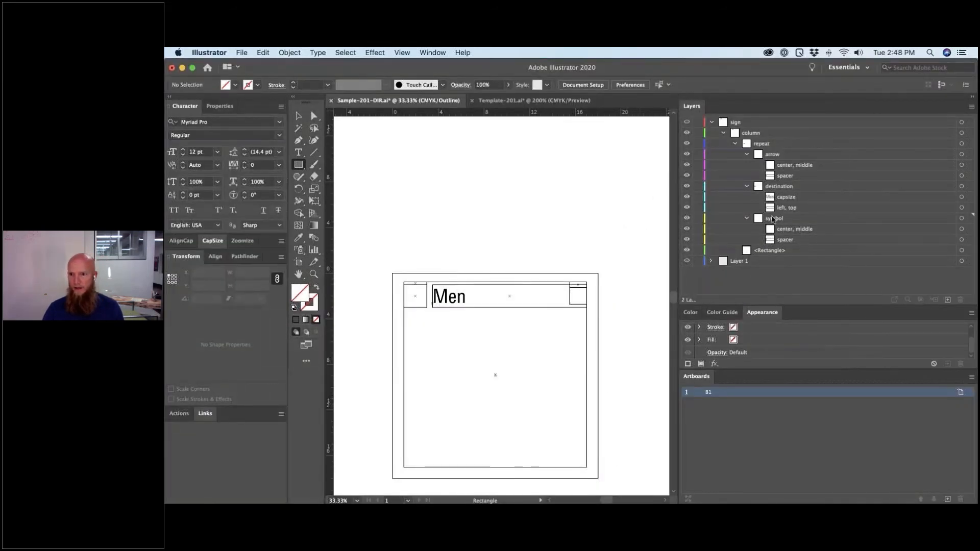
- Rename the symbol's center, middle layer to 'center, middle, align_left_to_right: destination 0.5 in'
left_click(774, 220)
double_click(794, 230)
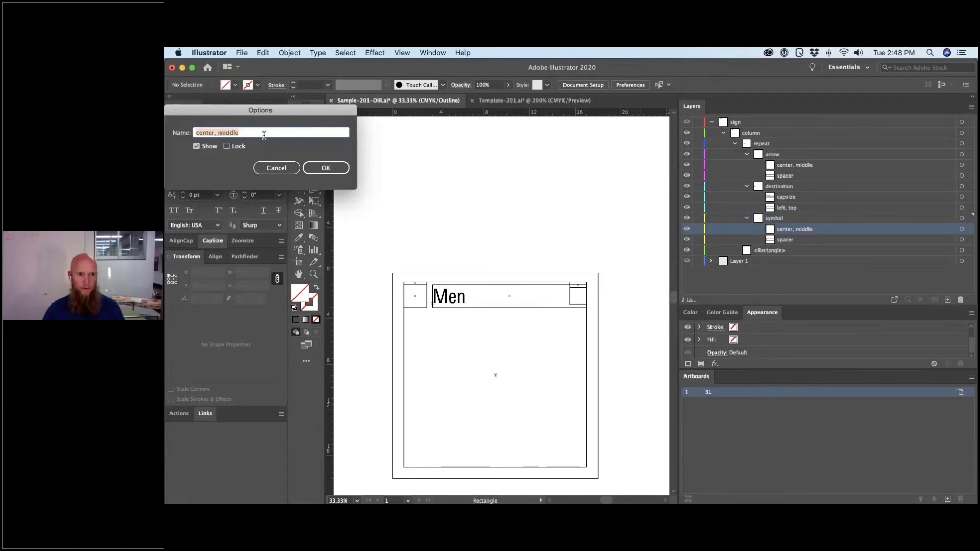
key("Return")
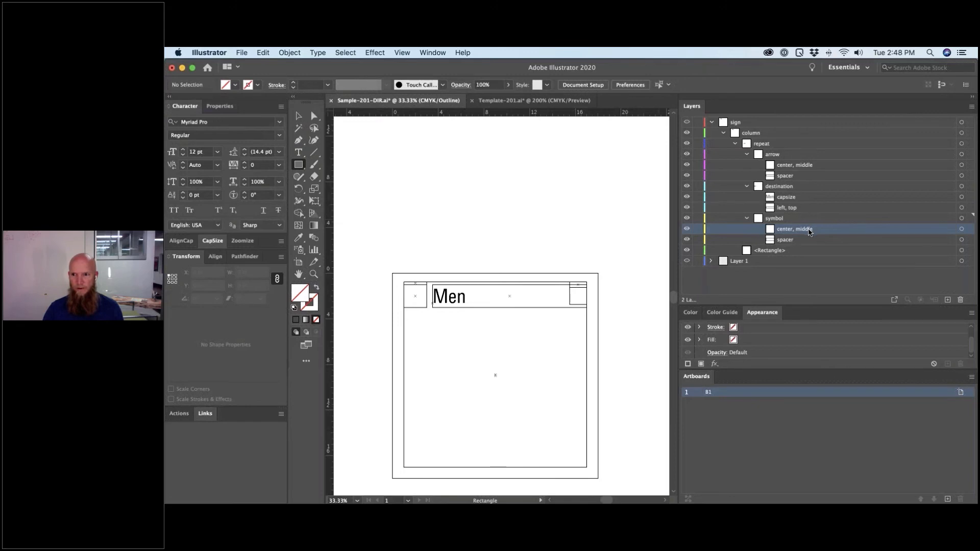
double_click(809, 230)
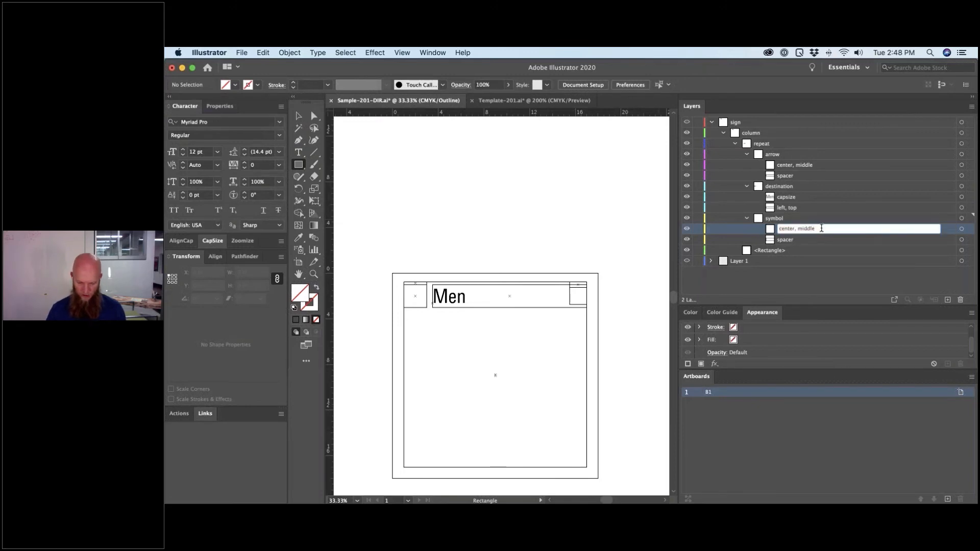
type(", align_")
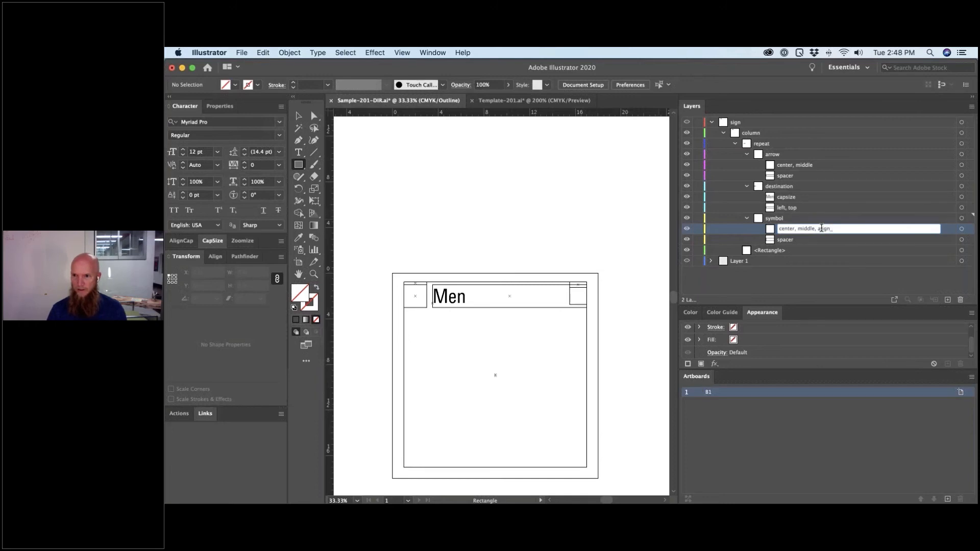
type("left_to_right: de")
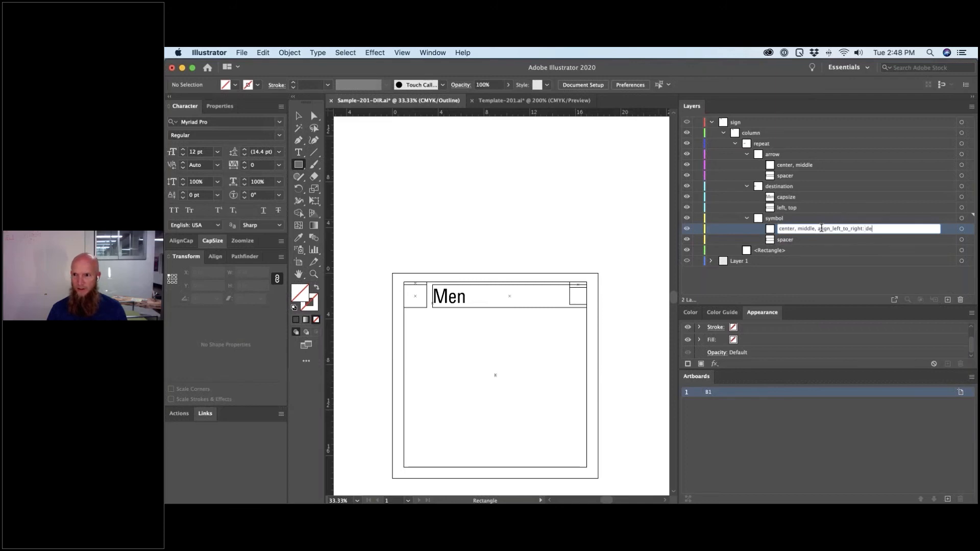
type("stinatino")
key("BackSpace")
key("BackSpace")
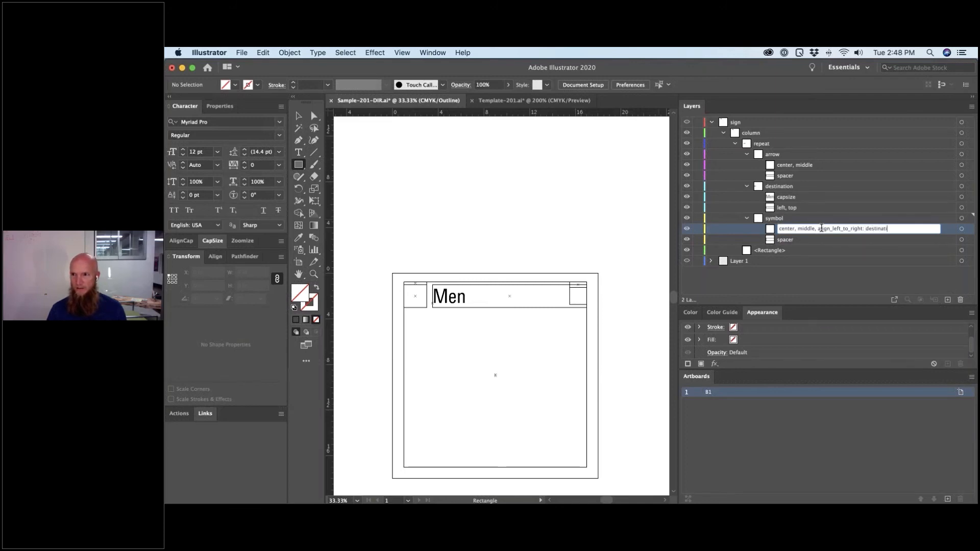
type("on")
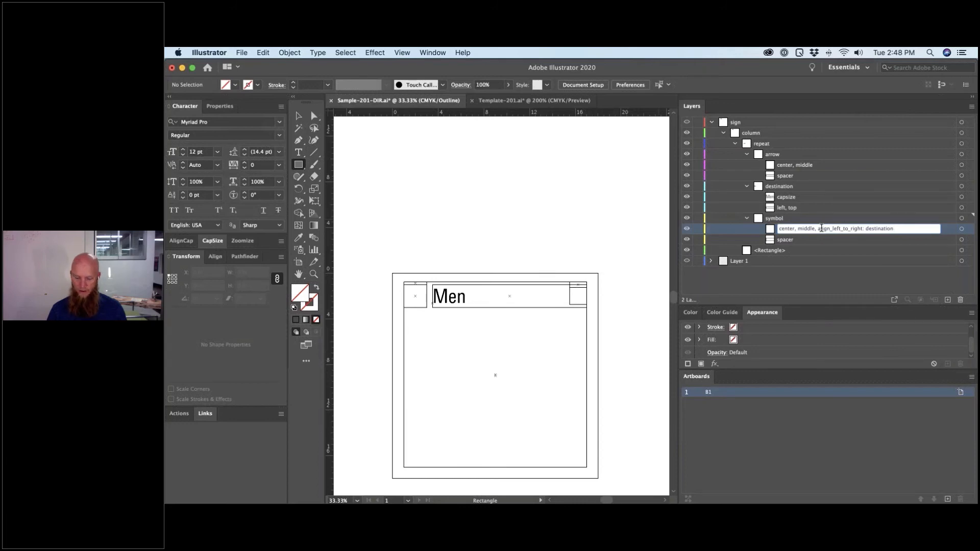
type(" 0.5")
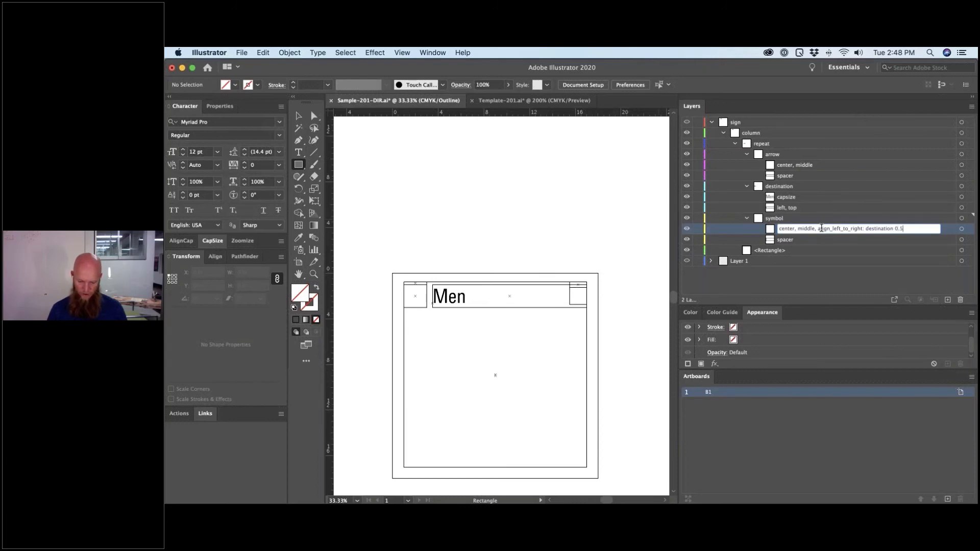
type(" in")
key("Return")
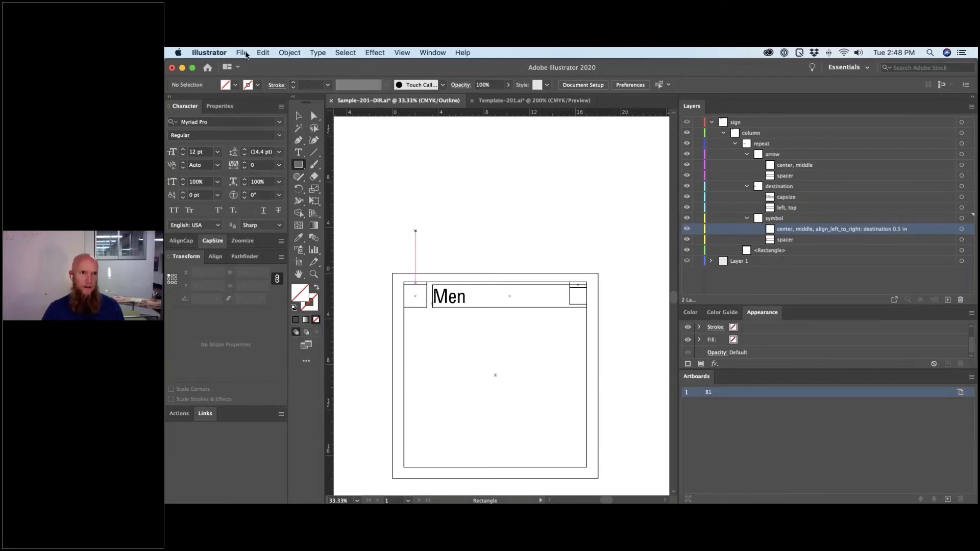
- Re-export the template as SVG using the artboard, replacing Sample-201-DIR_B1.svg
left_click(241, 52)
mouse_move(286, 227)
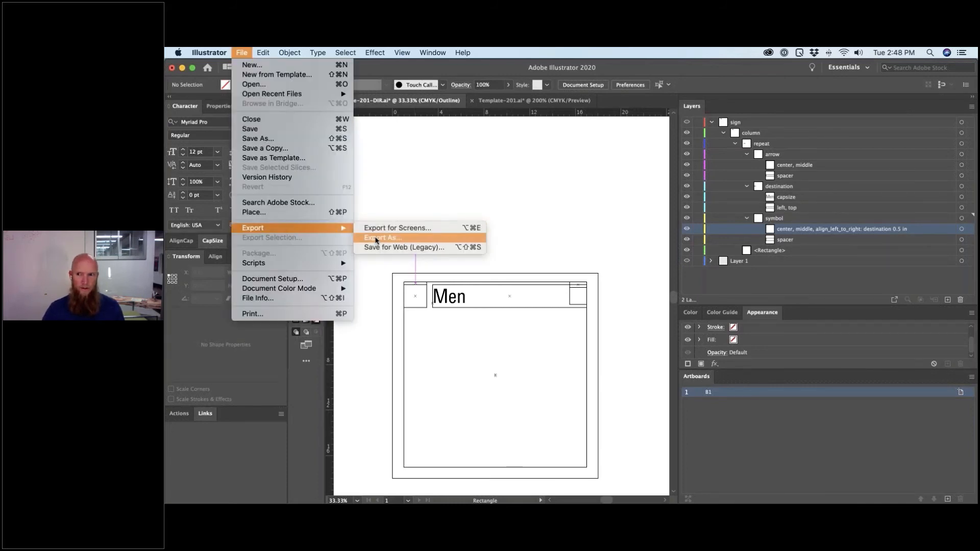
left_click(375, 241)
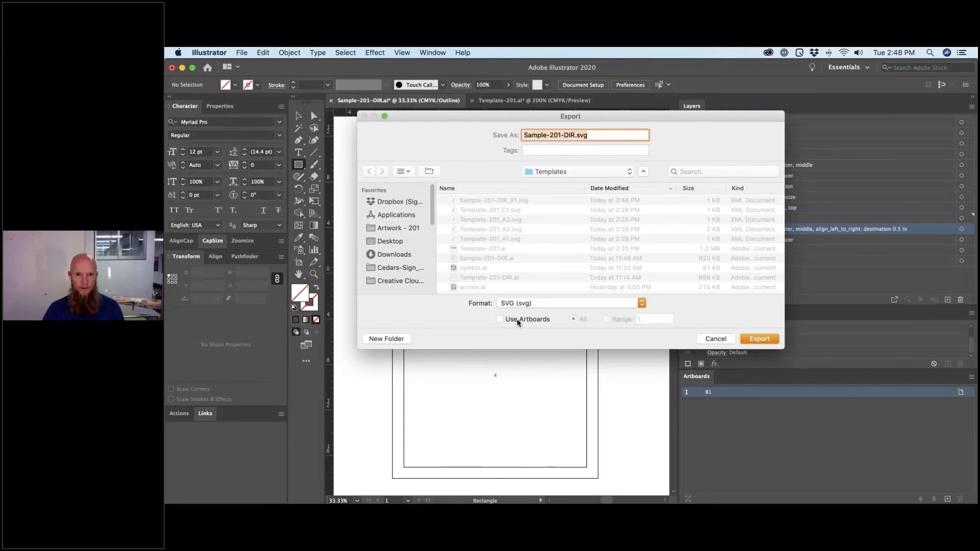
left_click(518, 322)
left_click(759, 339)
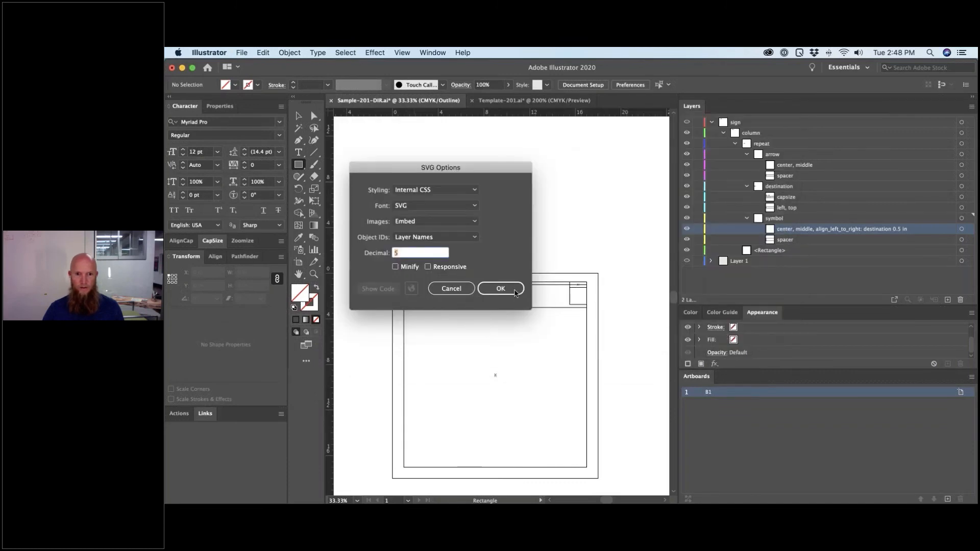
left_click(514, 290)
left_click(533, 189)
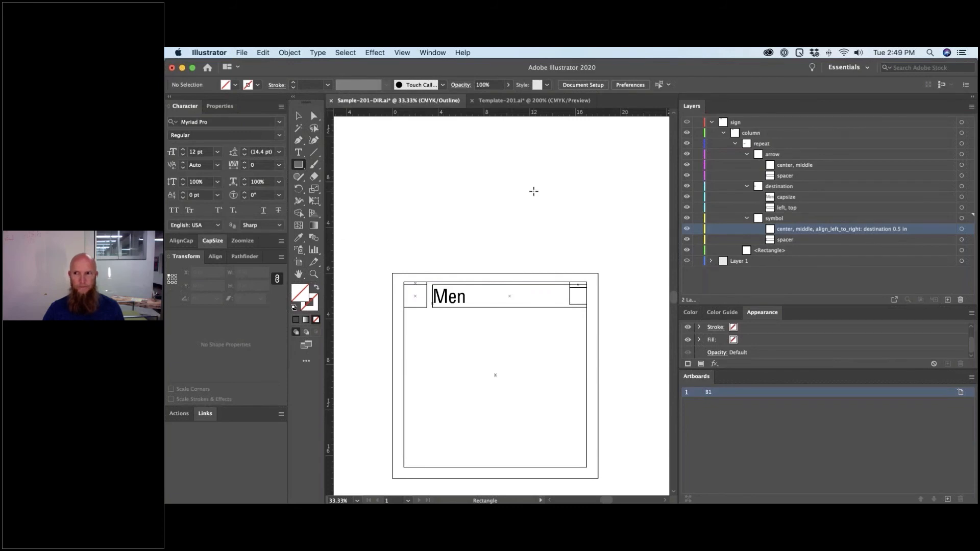
key("super+Tab")
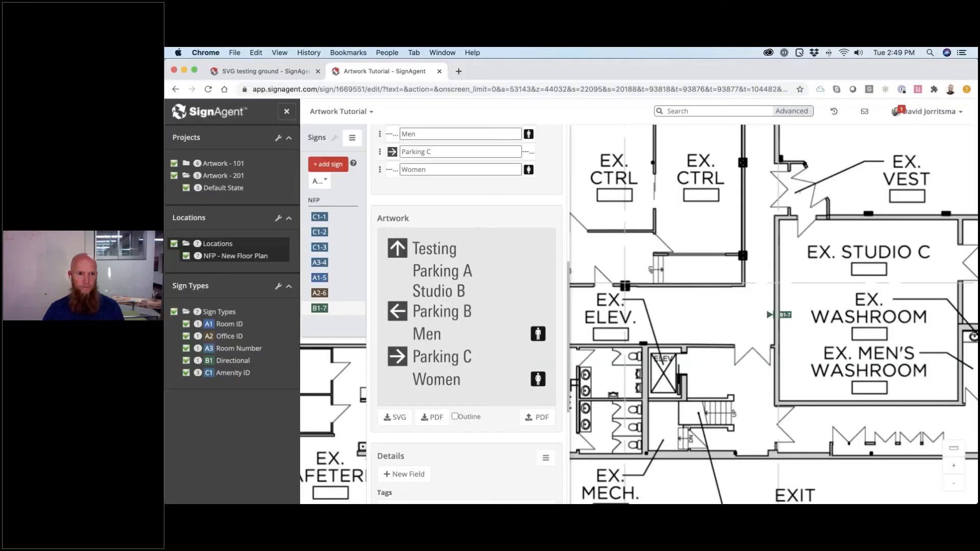
left_click(223, 360)
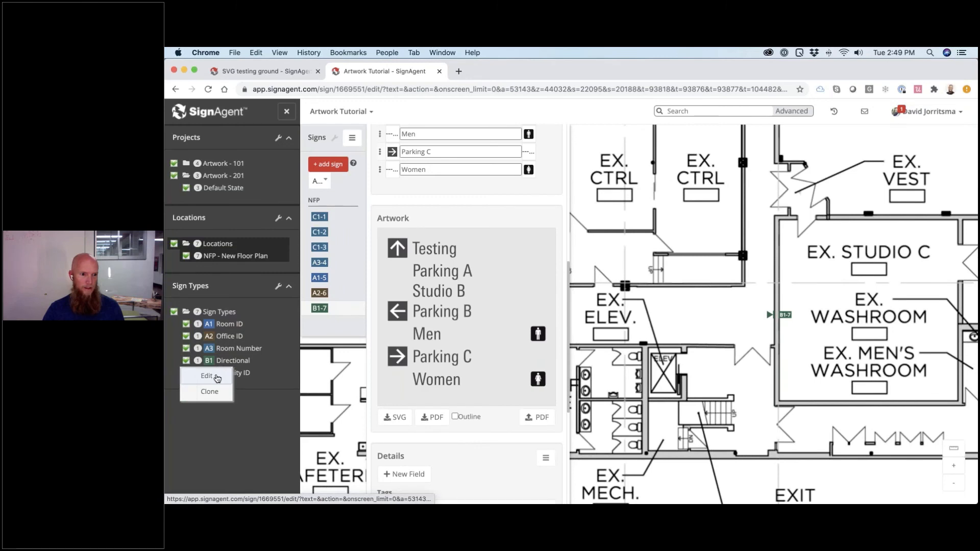
- Upload the re-exported Sample-201-DIR_B1.svg as B1 Directional's template, then go to NFP
left_click(217, 378)
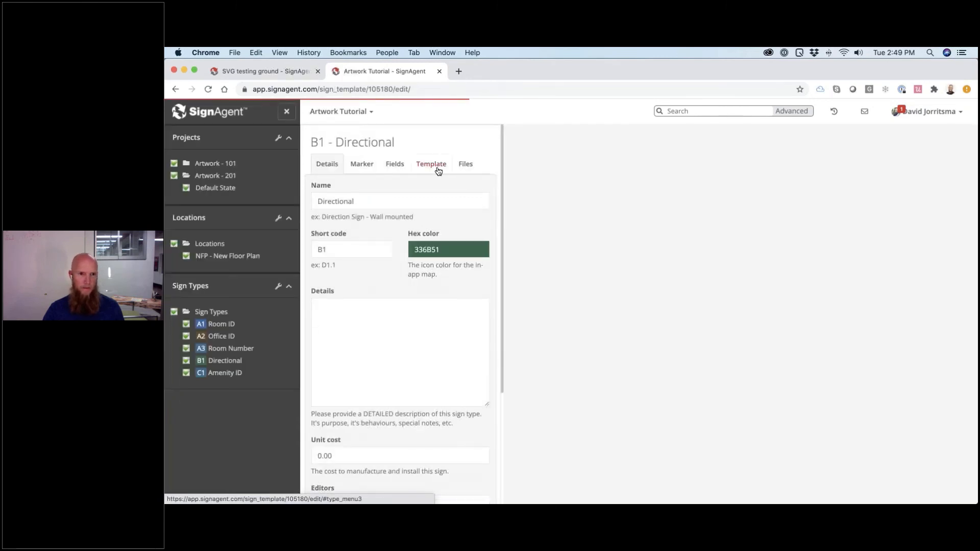
left_click(437, 165)
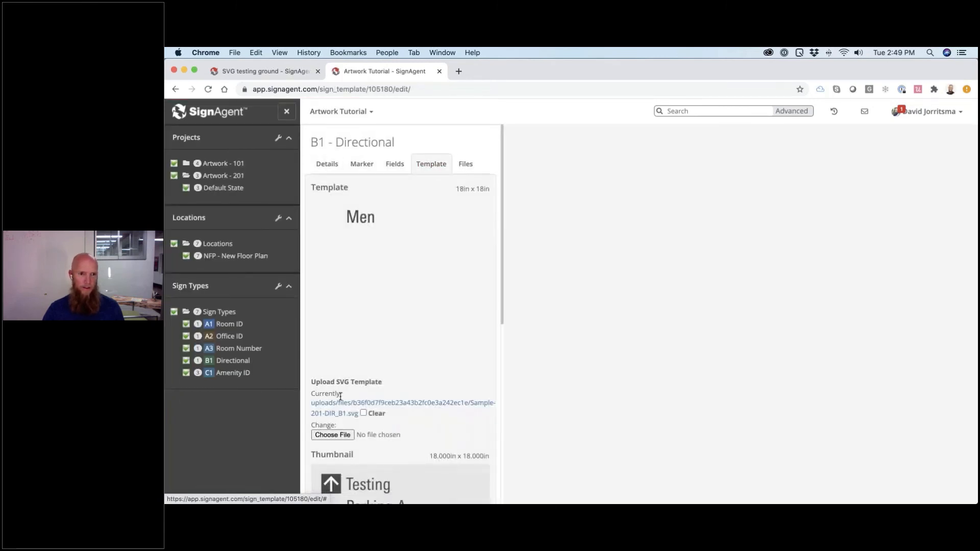
left_click(333, 435)
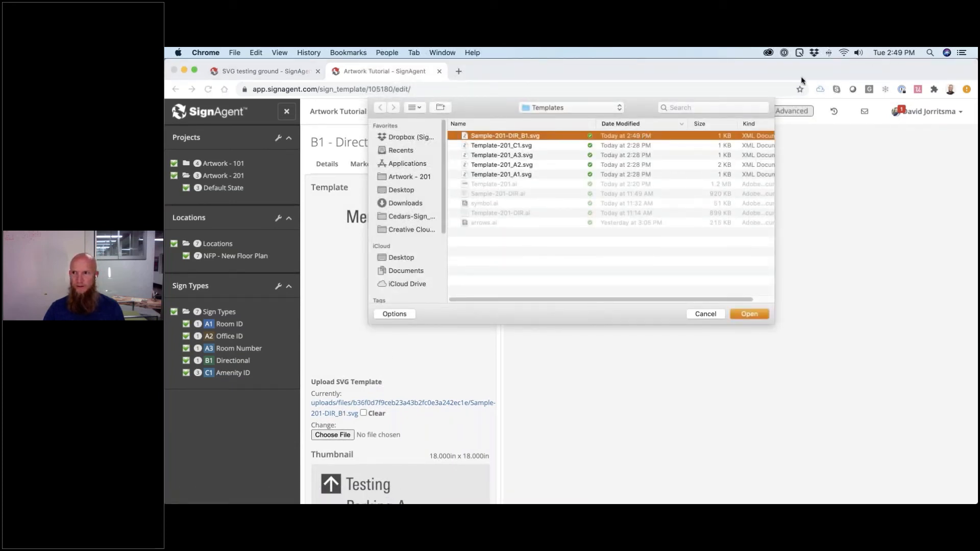
key("Return")
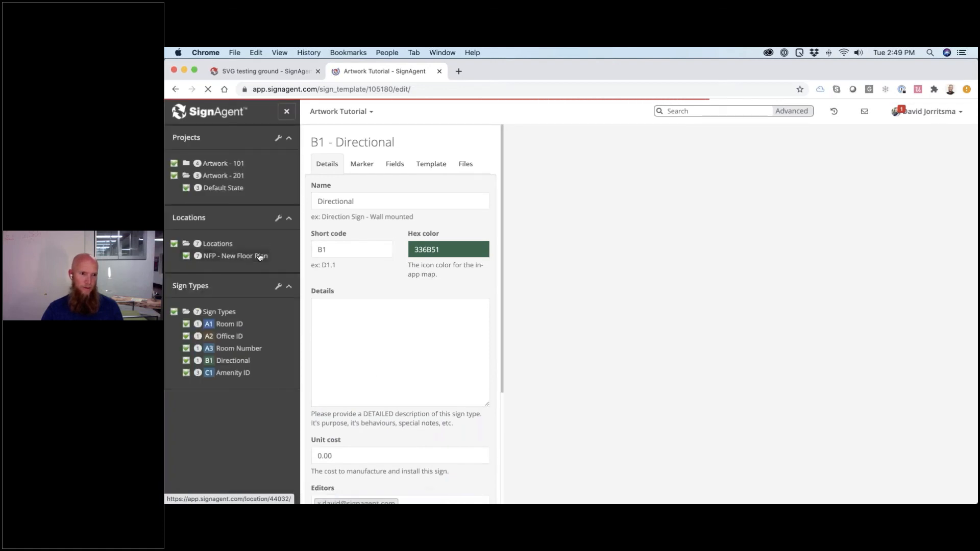
left_click(259, 254)
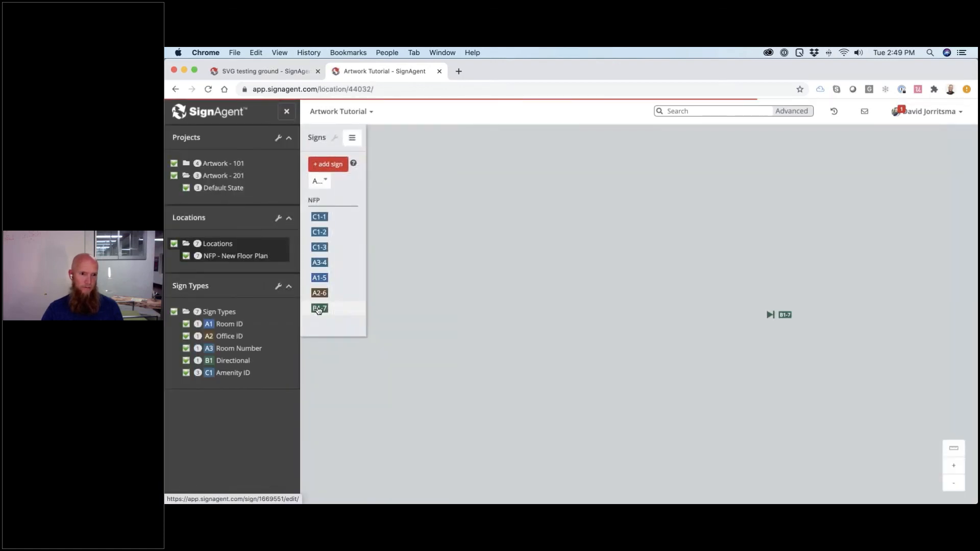
- Open sign B1-7 and check that its artwork places the Men and Women symbols after their names
left_click(319, 308)
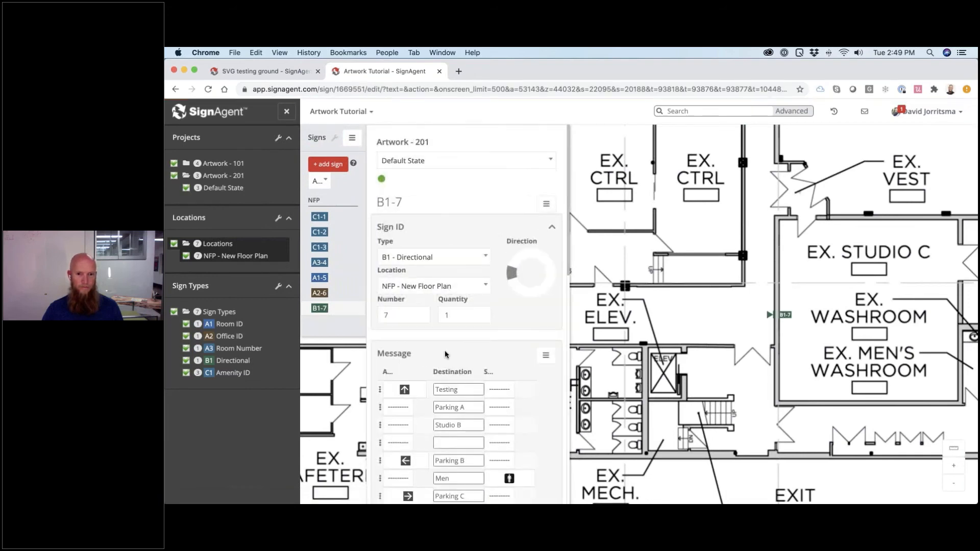
scroll(445, 354, "down", 10)
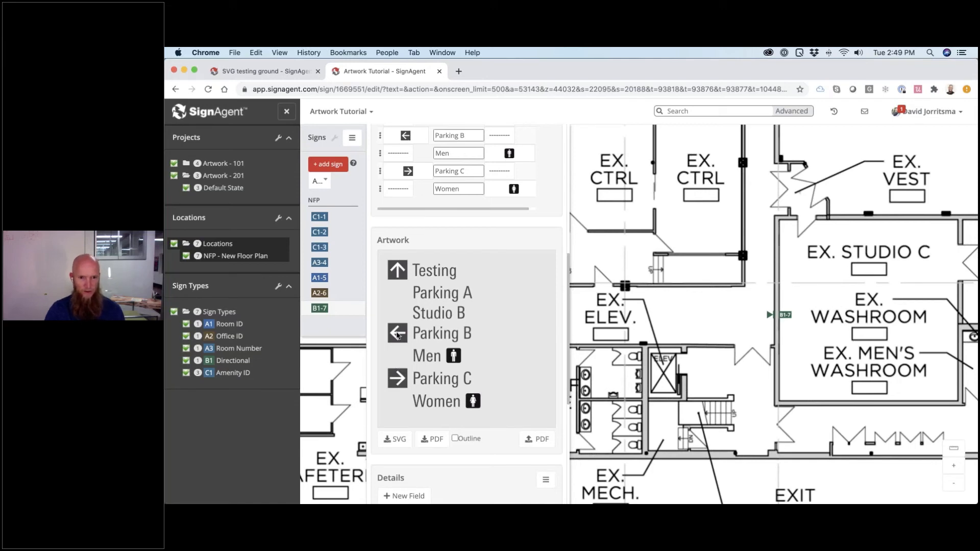
key("super+Tab")
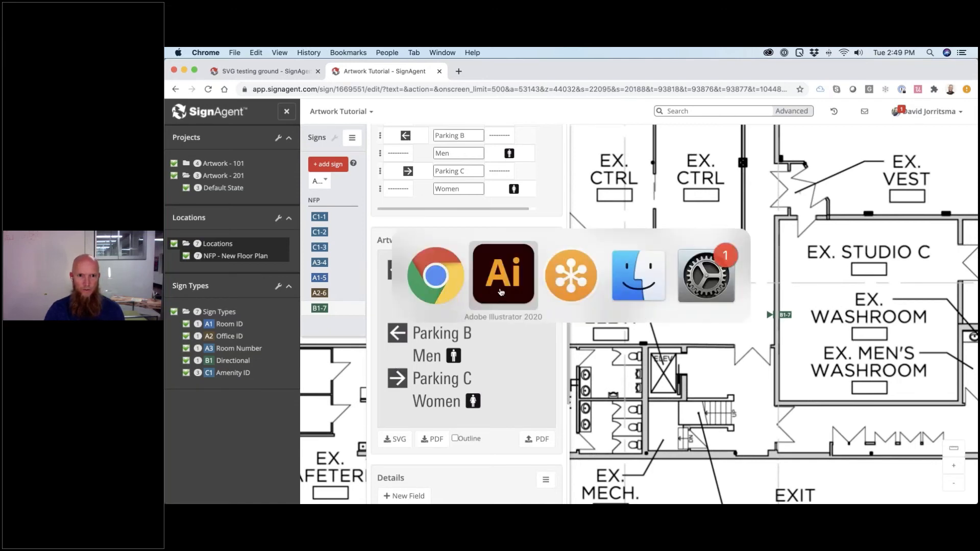
- Open symbol.ai from the Artwork - 201 folder and fit its five artboards in view
left_click(501, 292)
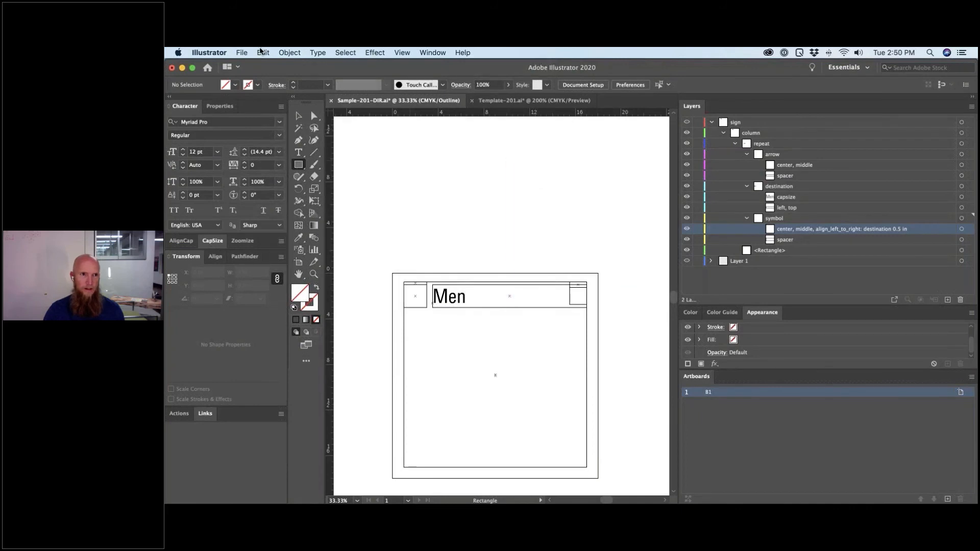
key("super+Tab")
left_click(642, 279)
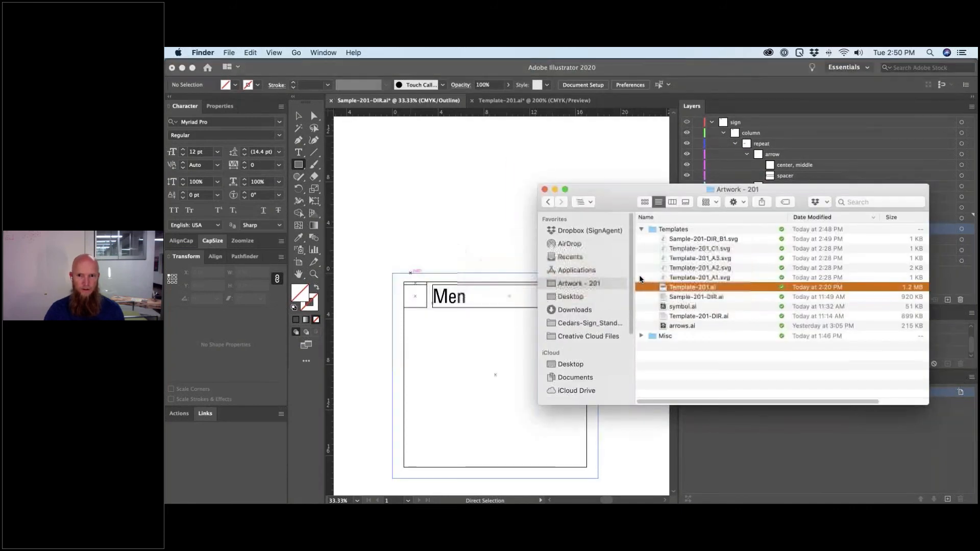
double_click(677, 309)
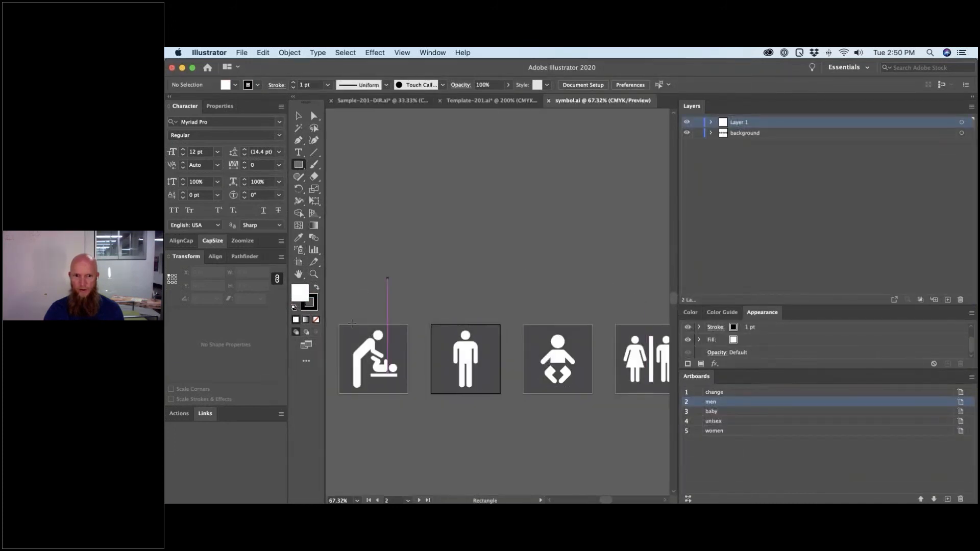
key("super+alt+0")
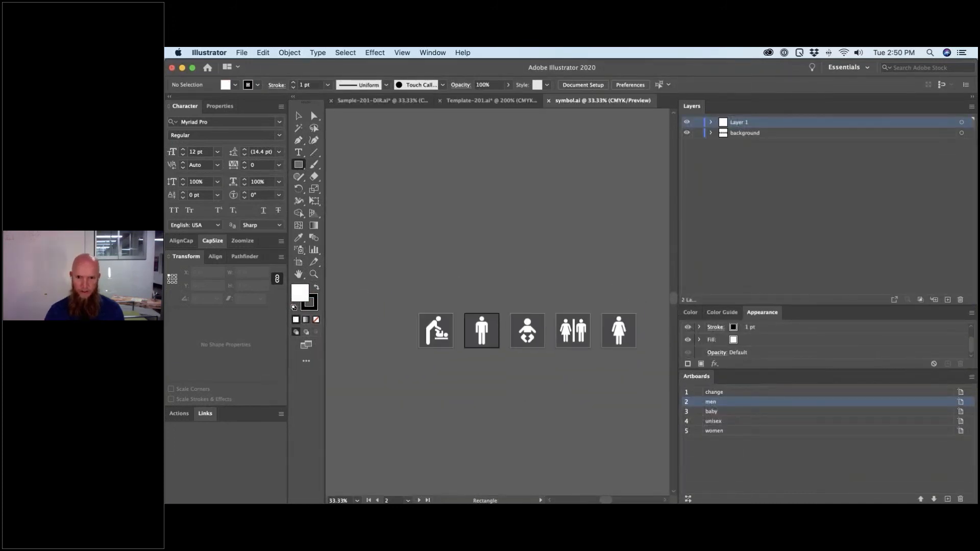
left_click(311, 110)
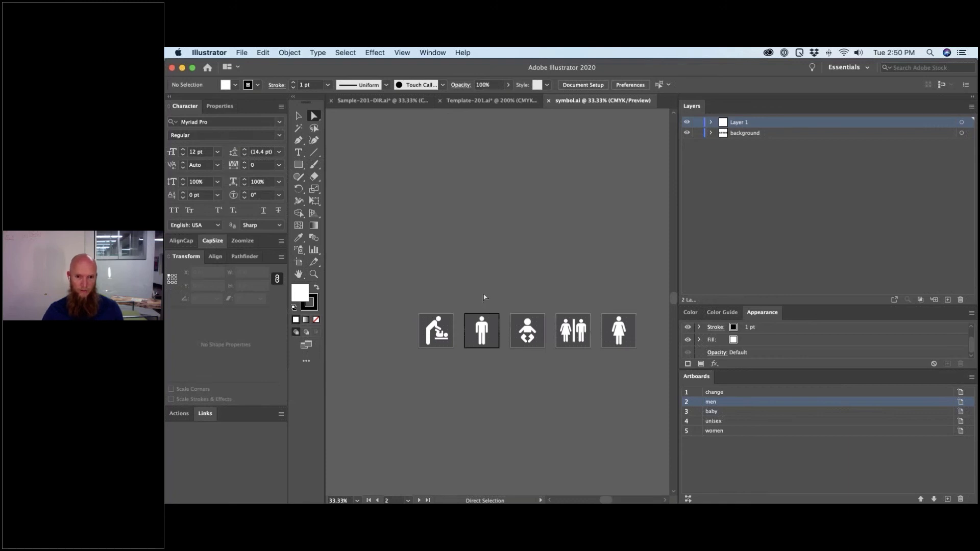
- Open arrows.ai and zoom out to show all eight arrow artboards centred
key("super+Tab")
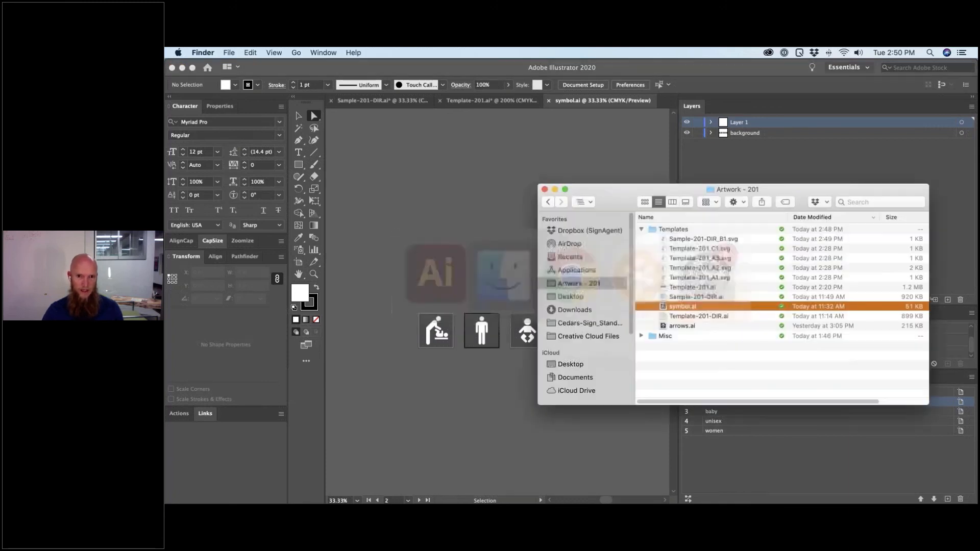
double_click(682, 327)
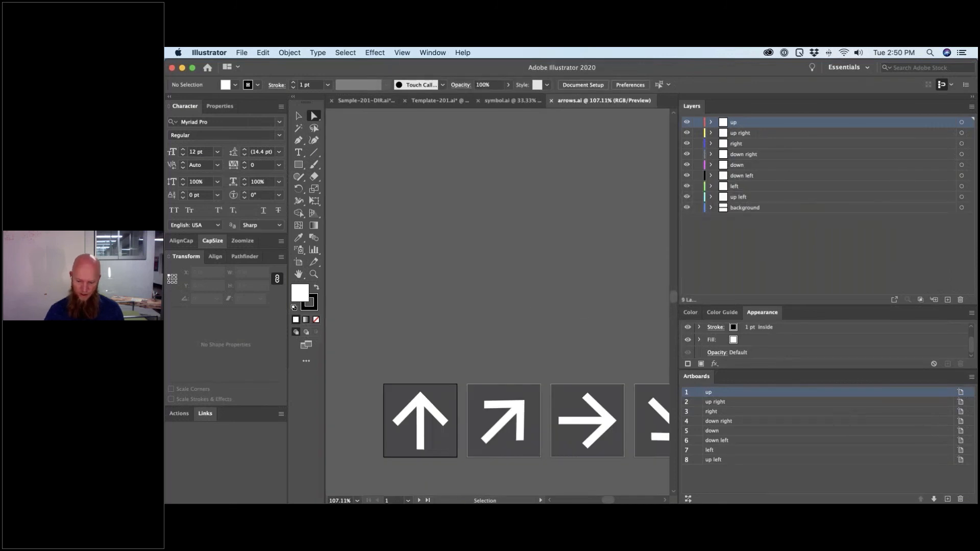
key("super+1")
key("super+minus")
key("super+minus")
key("super+minus")
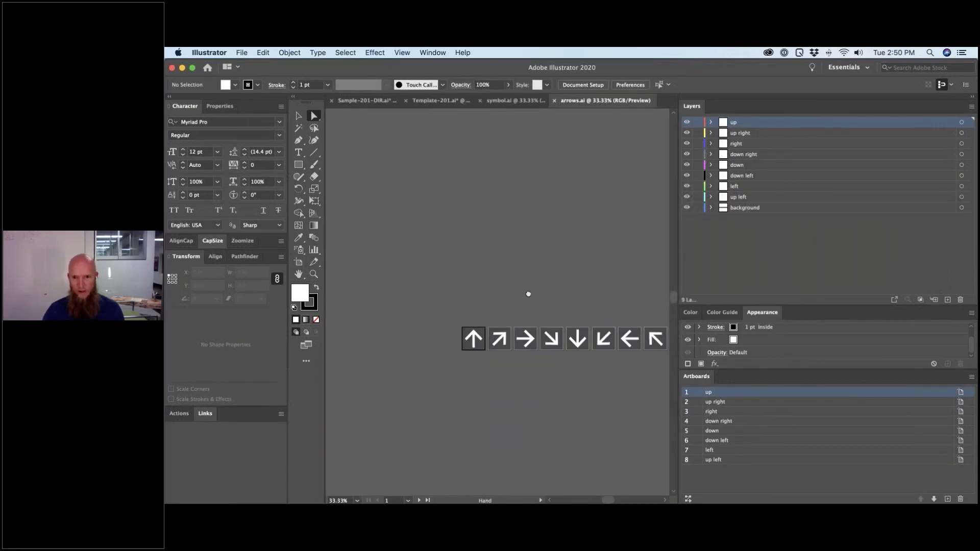
left_click_drag(634, 313, 567, 291)
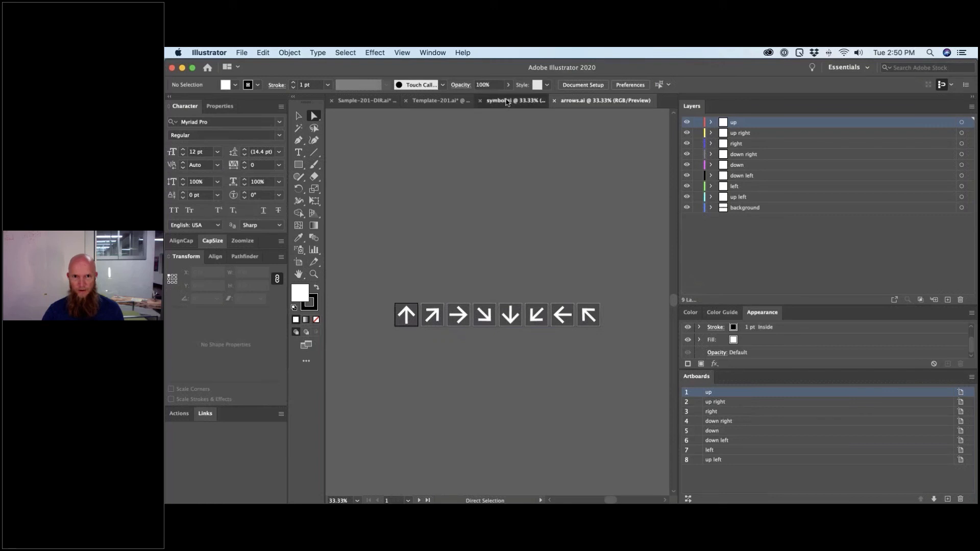
left_click(506, 102)
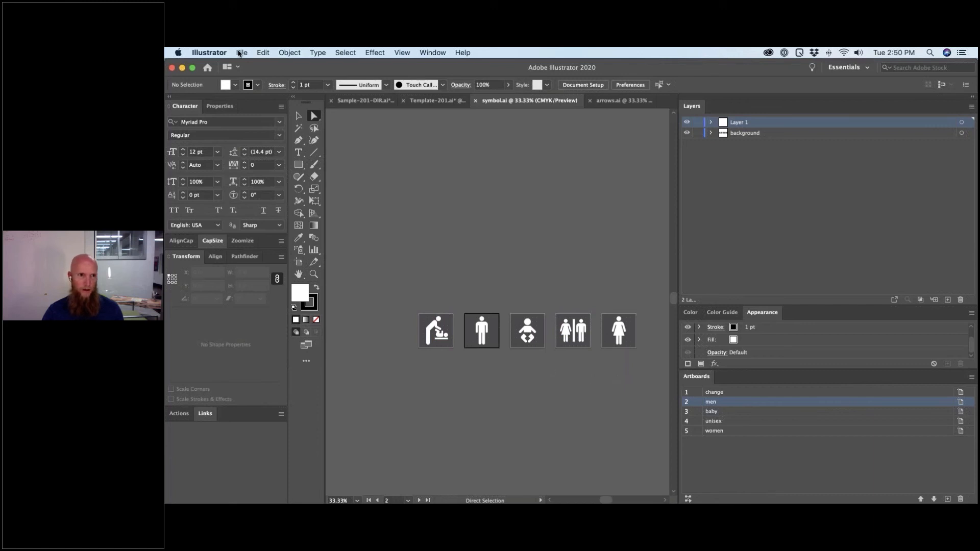
- Start an artboard export from symbol.ai, then cancel it because it was set to PNG
left_click(241, 53)
mouse_move(265, 230)
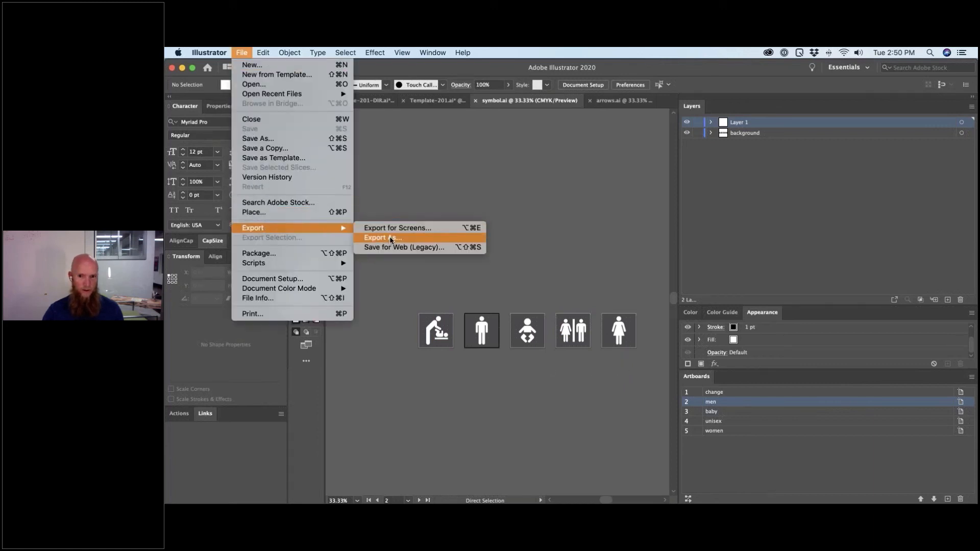
left_click(393, 238)
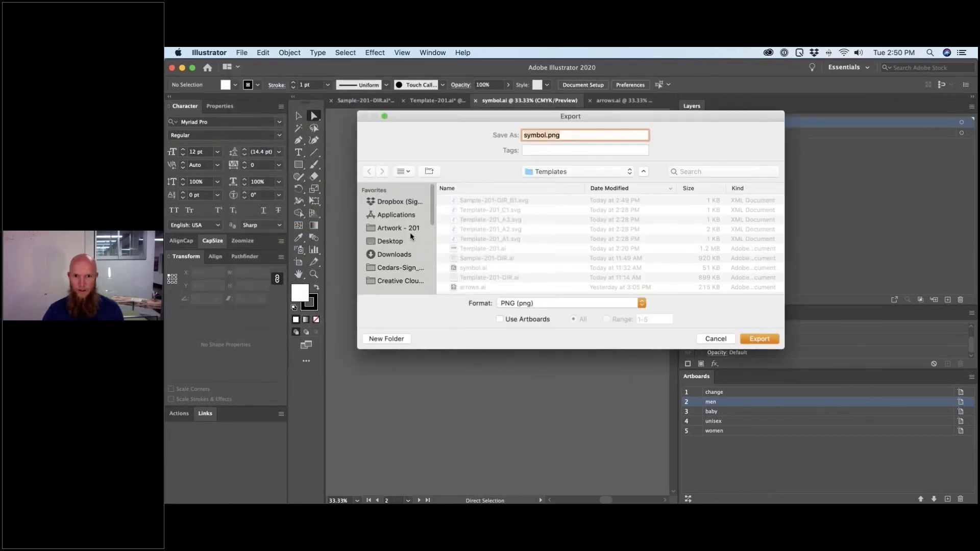
left_click(508, 319)
left_click(766, 339)
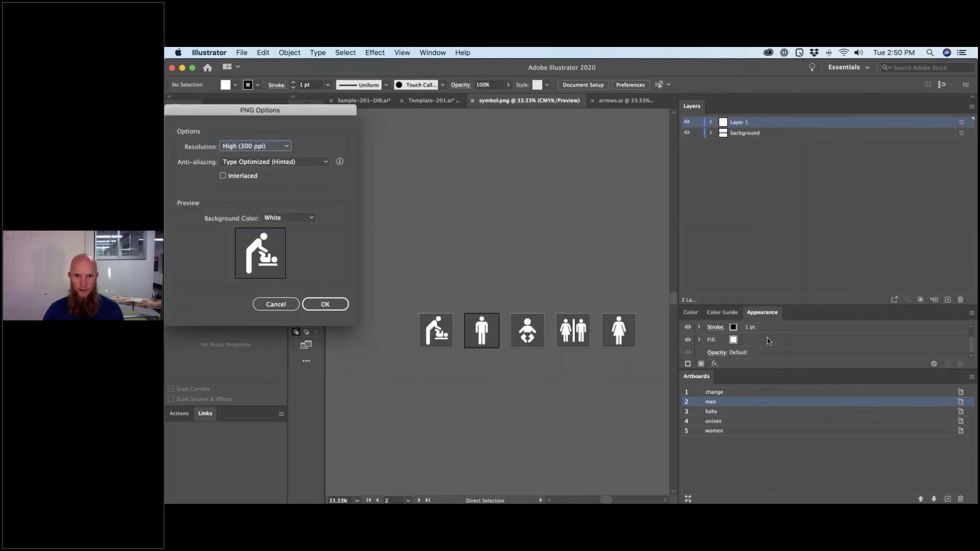
left_click(279, 306)
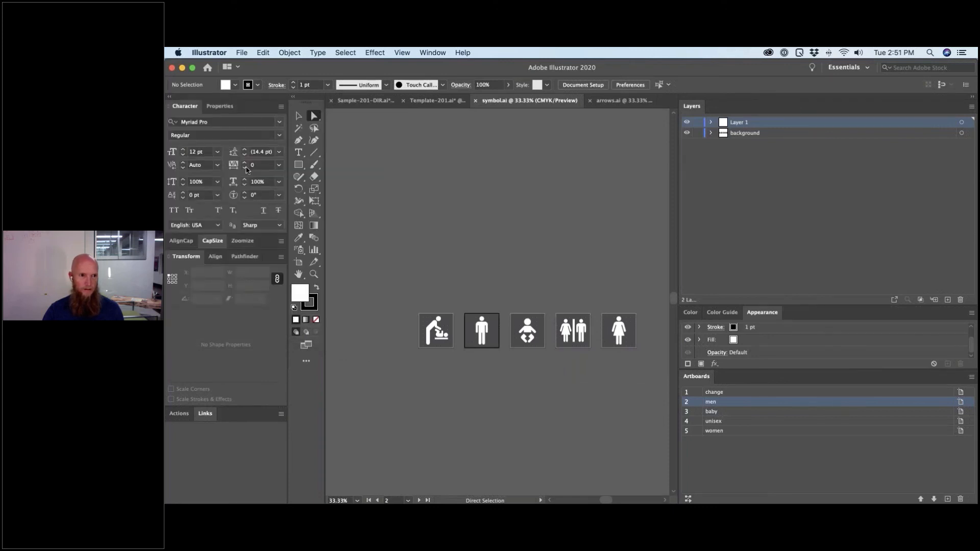
- Export all five symbol.ai artboards as SVG files with Use Artboards enabled
left_click(242, 53)
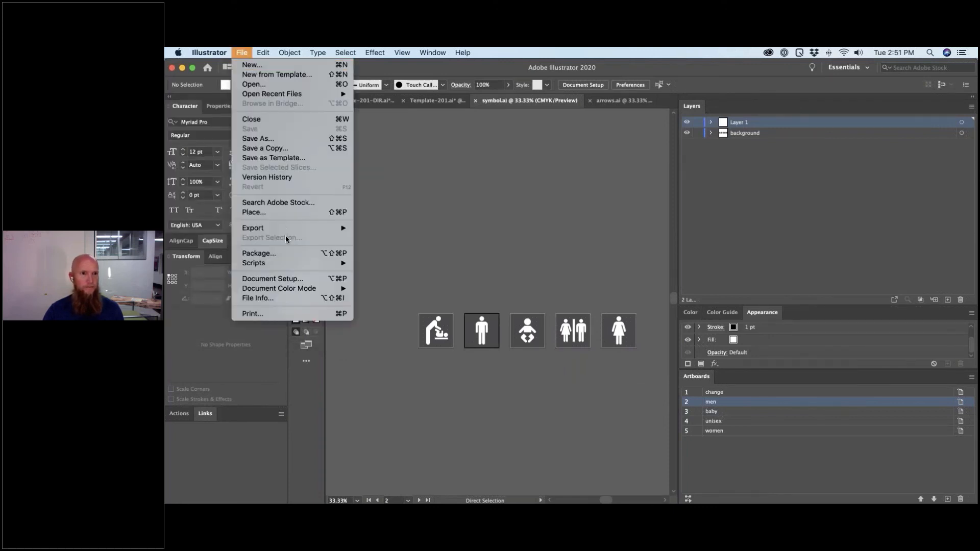
mouse_move(291, 228)
left_click(393, 238)
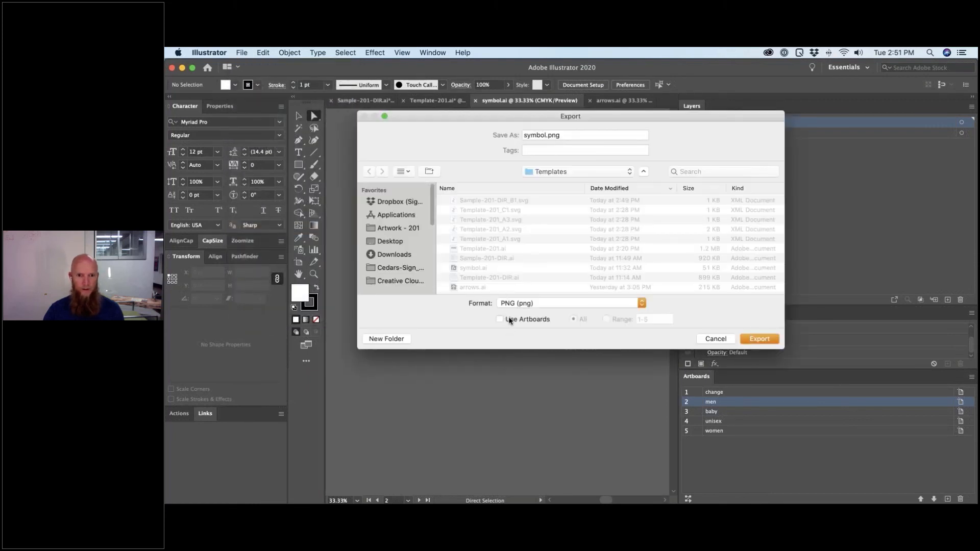
left_click(509, 319)
left_click(516, 303)
left_click(521, 433)
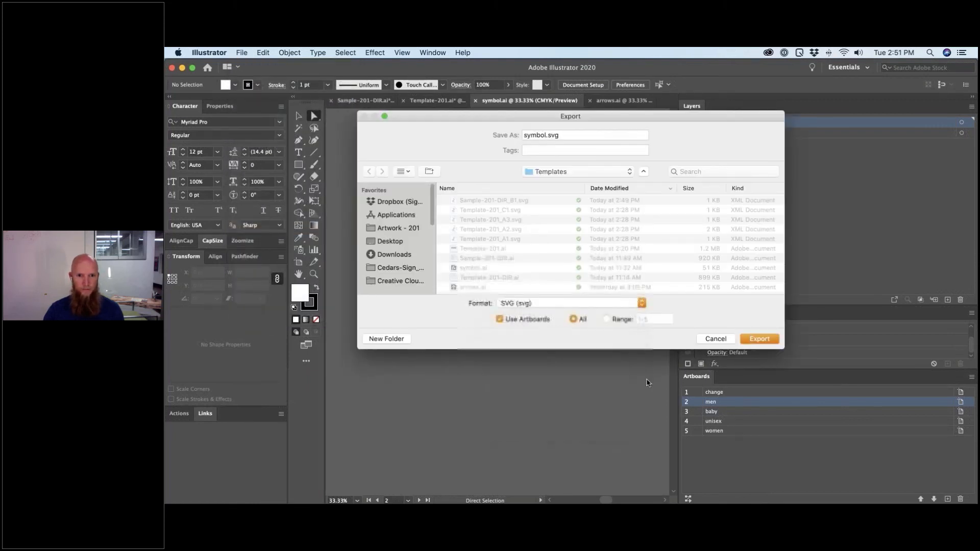
left_click(761, 339)
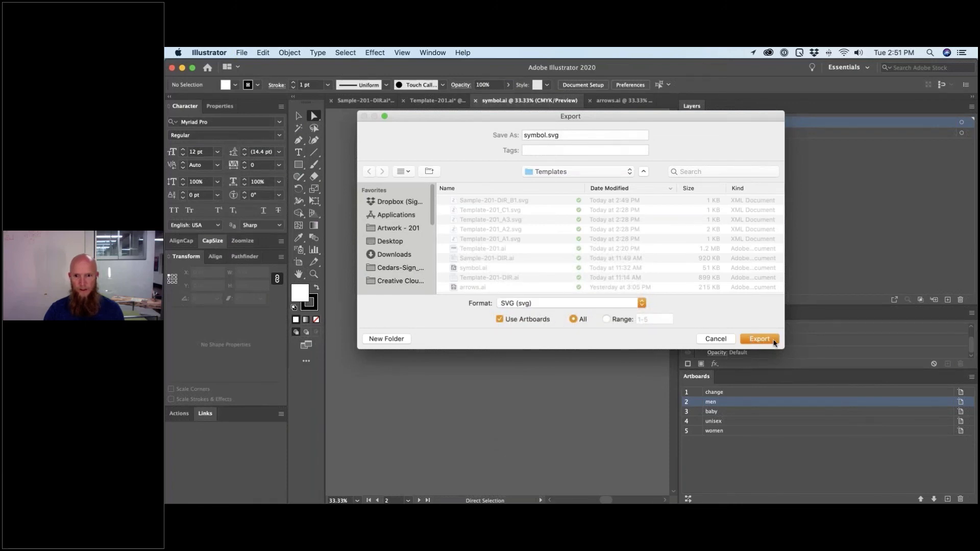
left_click(777, 341)
left_click(503, 293)
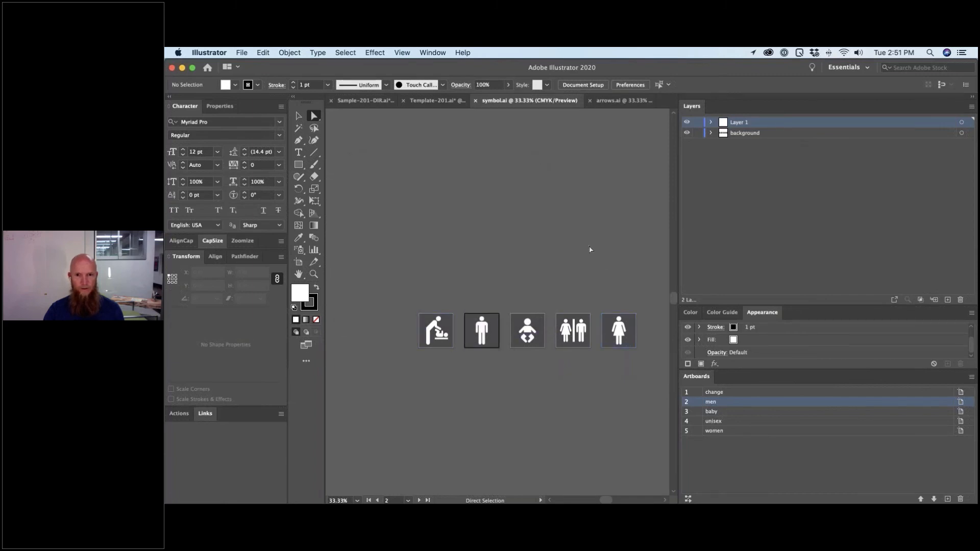
key("super+Tab")
key("super+Tab")
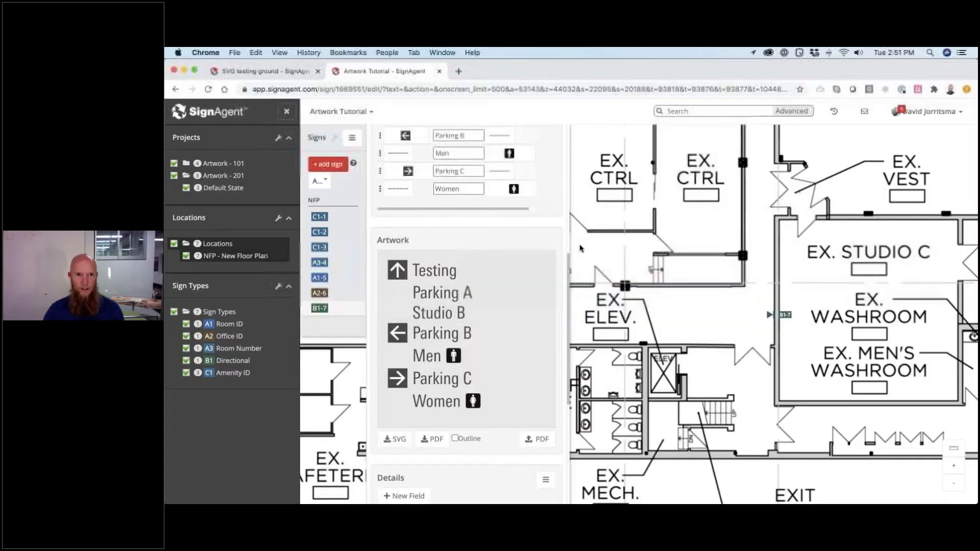
- Go to the visuals batch import page under Artwork Tutorial's Manage Visuals
scroll(432, 207, "up", 2)
scroll(469, 344, "down", 1)
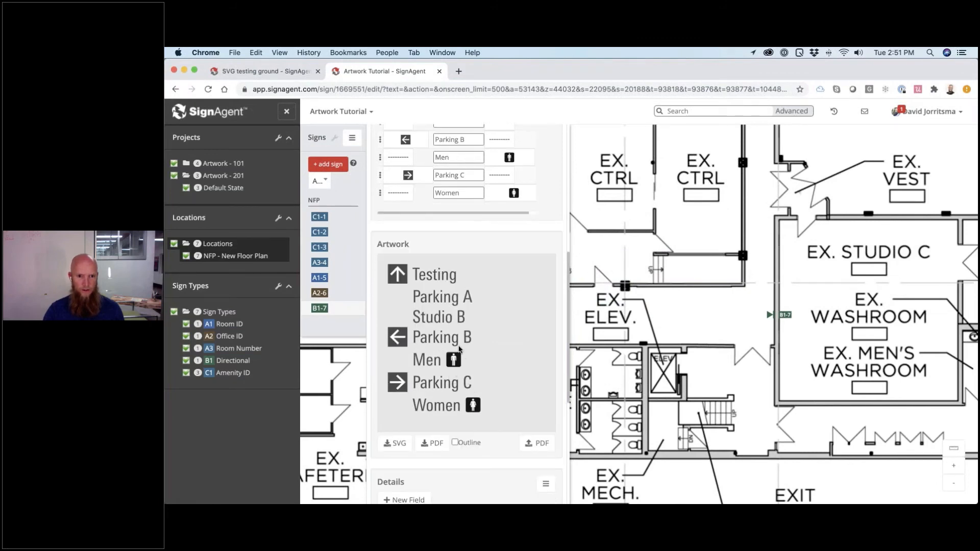
scroll(454, 369, "up", 6)
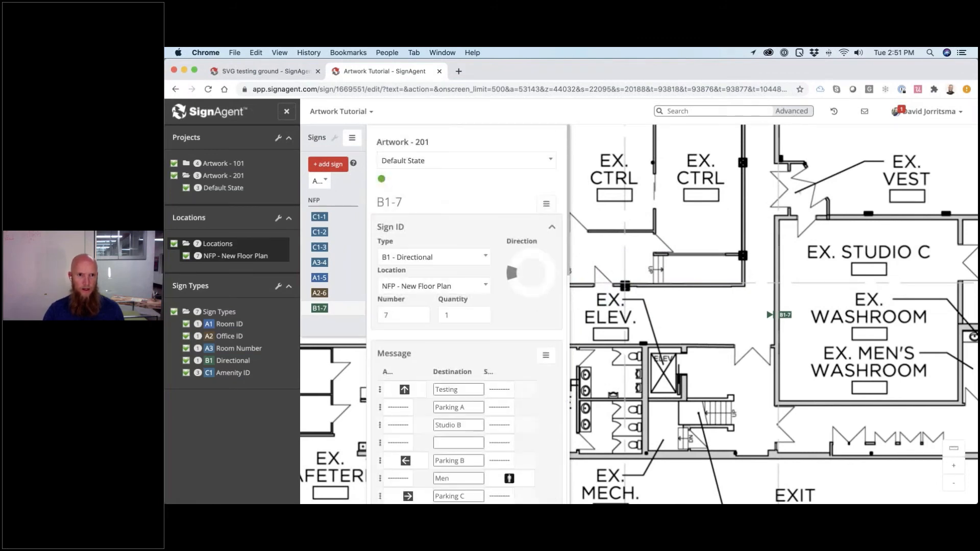
left_click(340, 112)
left_click(351, 252)
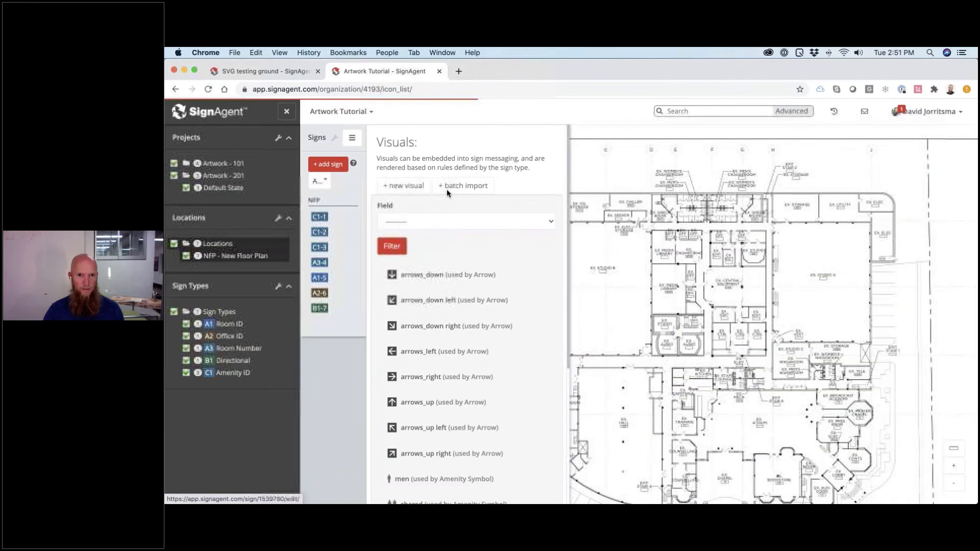
left_click(464, 187)
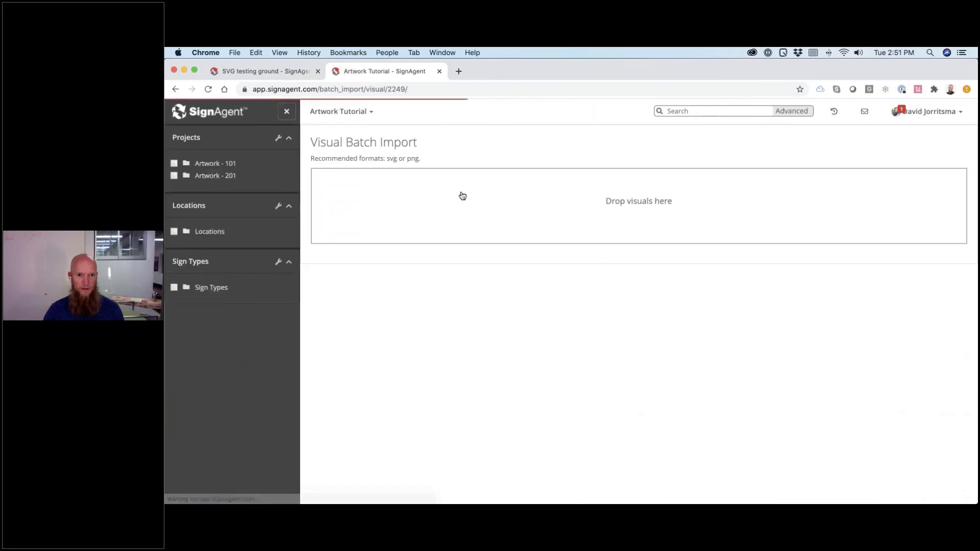
- Drop the five symbol SVGs (women, unisex, baby, men, change) into the upload area and import them
key("super+Tab")
key("super+Tab")
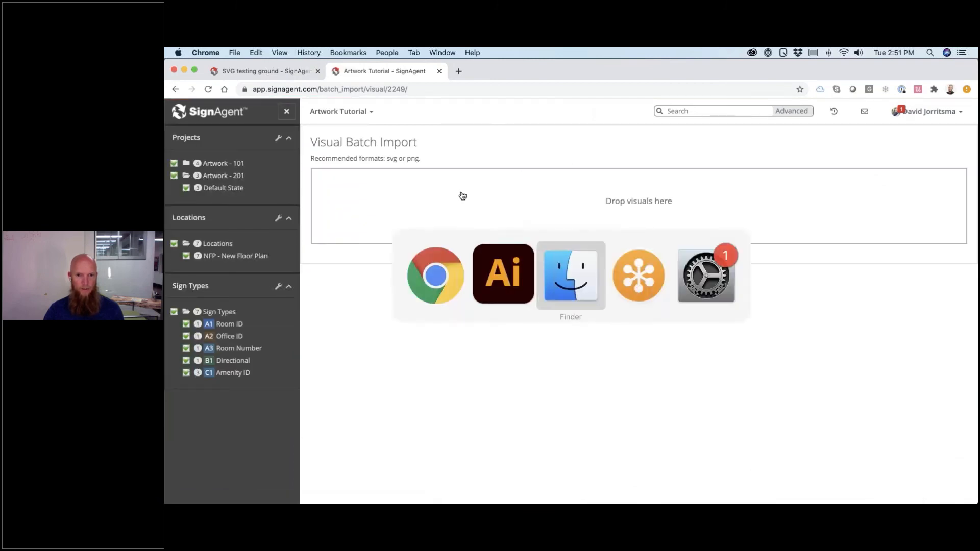
left_click(715, 237)
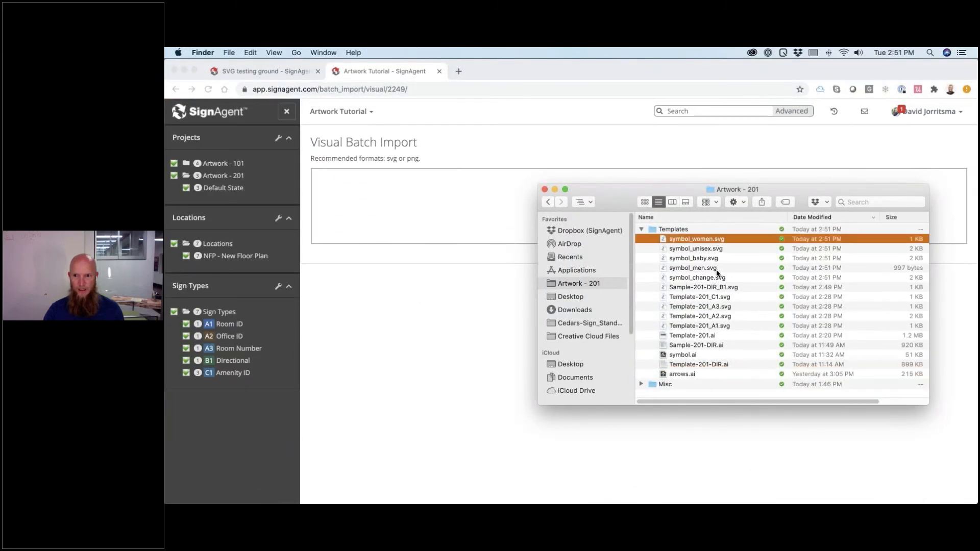
left_click(717, 278, "shift")
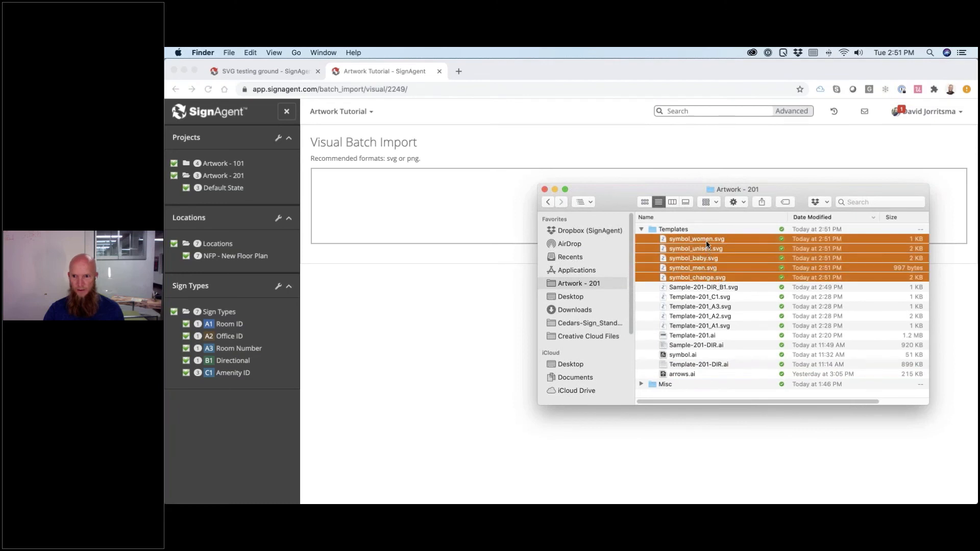
left_click_drag(706, 241, 470, 207)
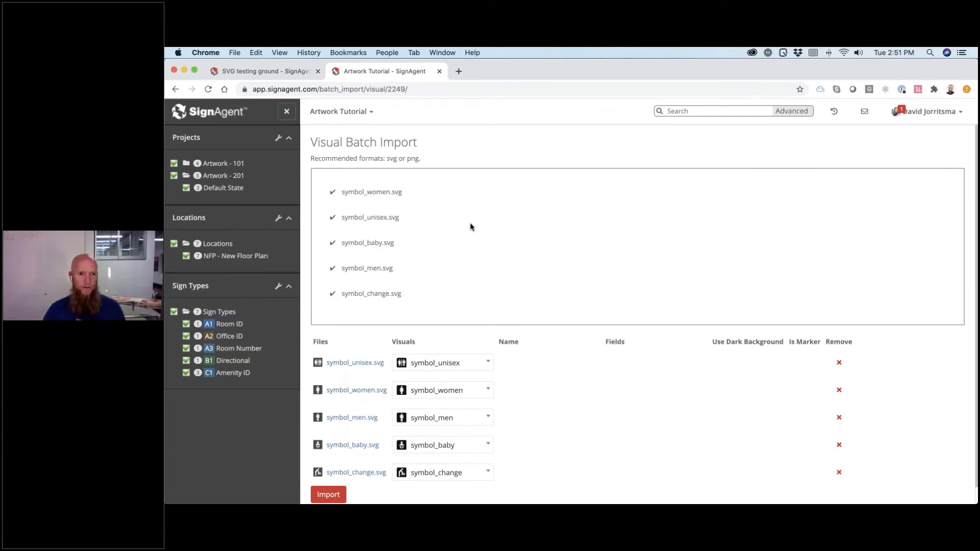
scroll(468, 225, "down", 1)
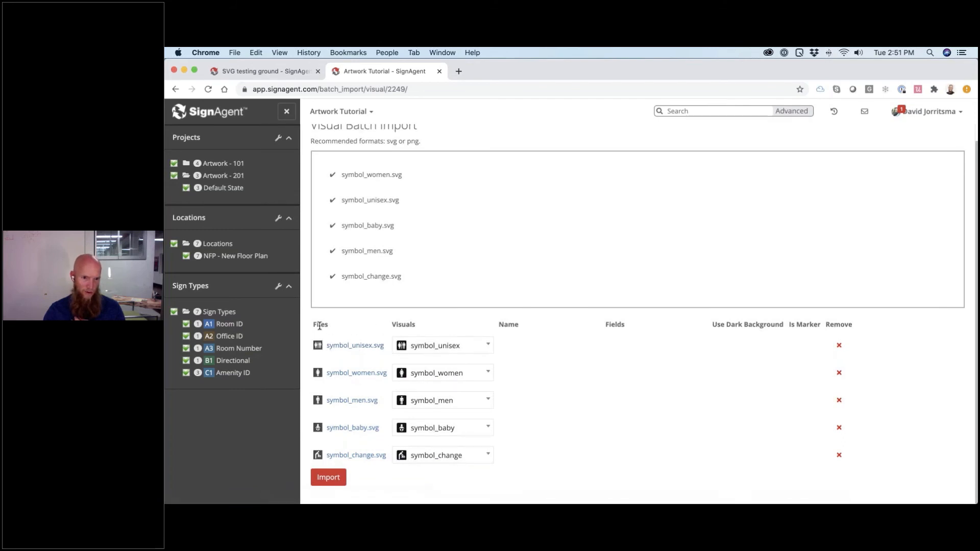
left_click(440, 349)
scroll(436, 427, "up", 5)
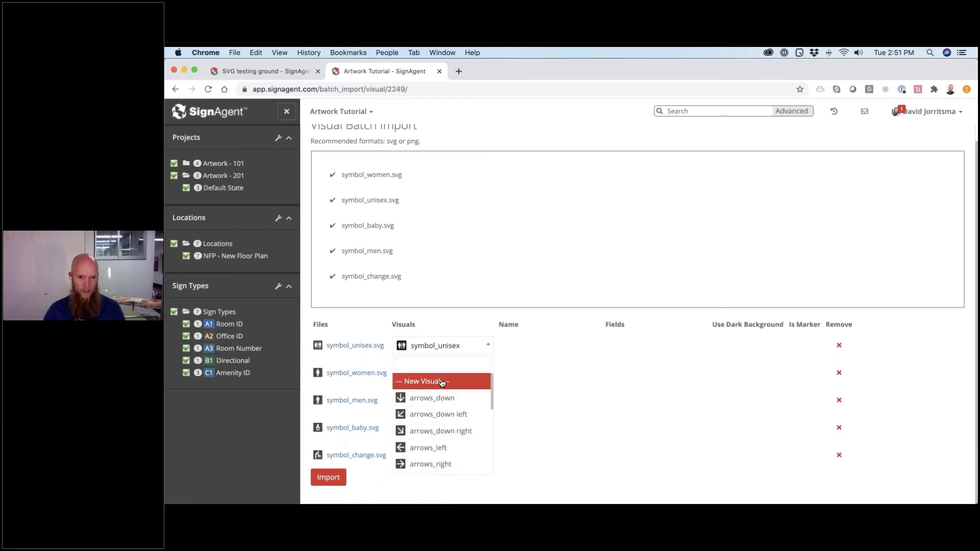
left_click(450, 322)
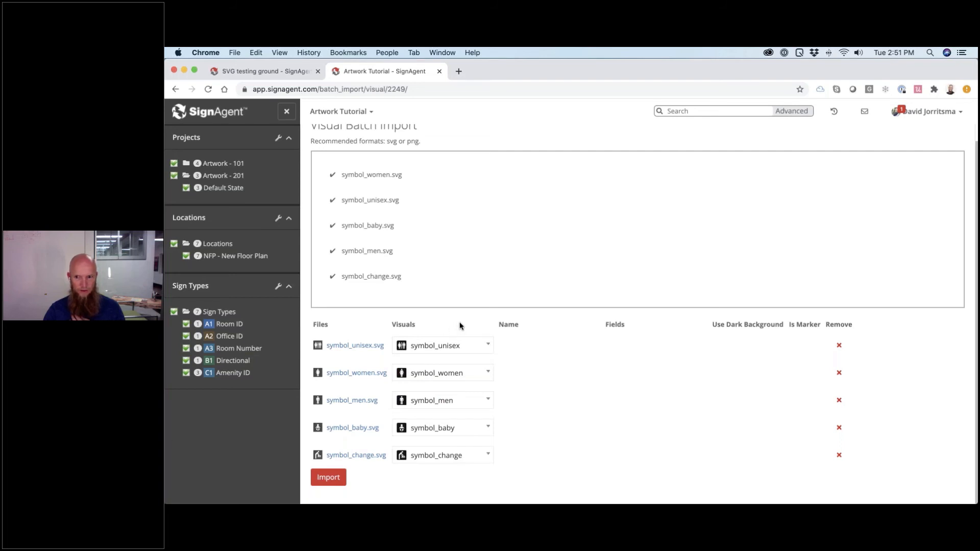
left_click(329, 478)
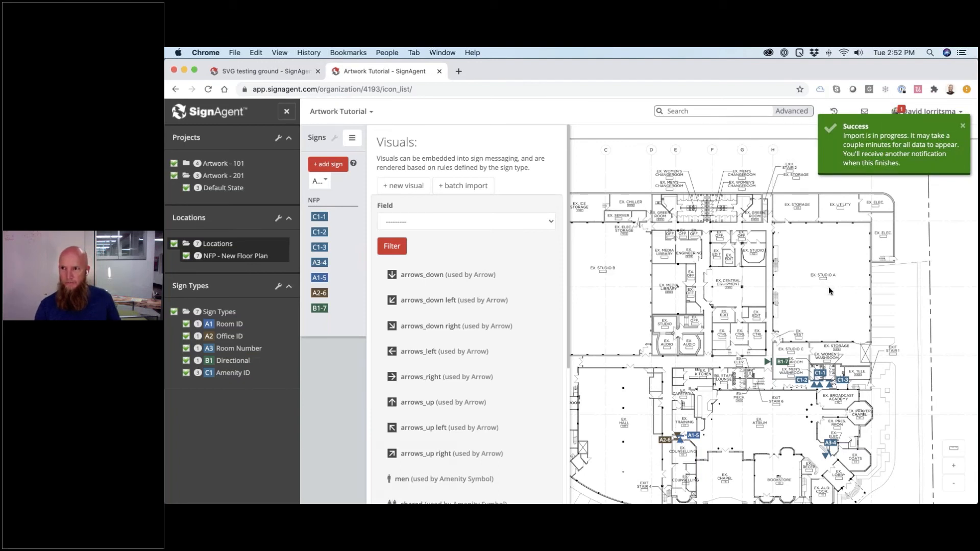
- Dismiss the import notice, then open sign B1-7 and review its artwork preview
left_click(963, 127)
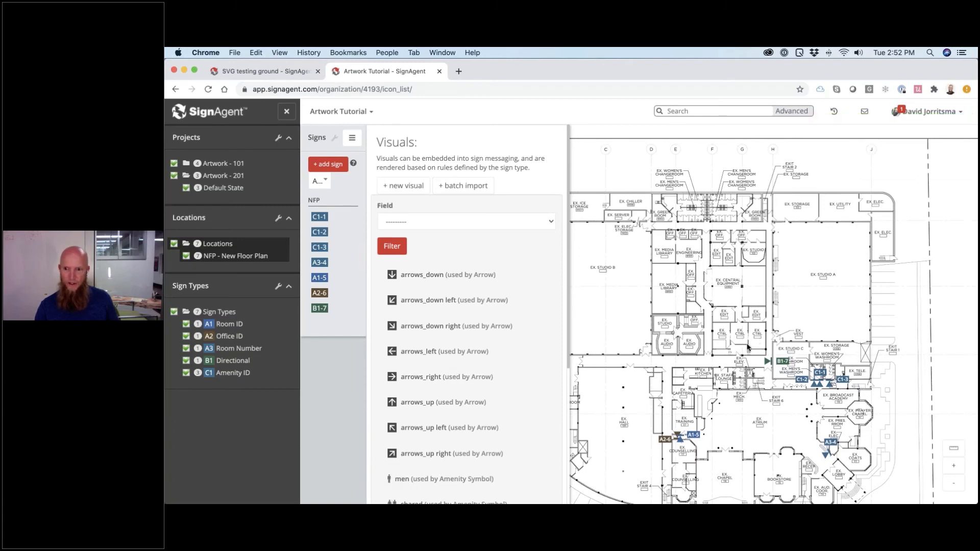
scroll(747, 347, "up", 3)
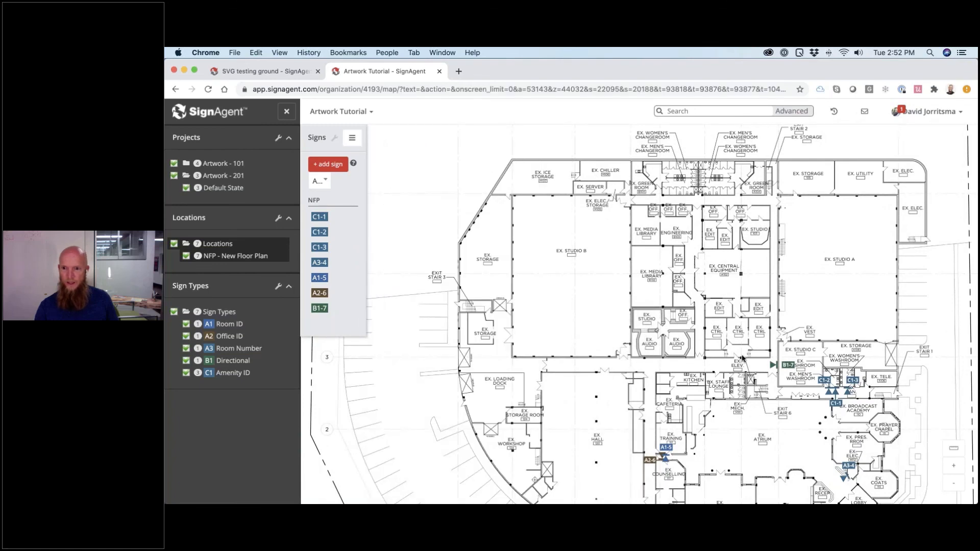
mouse_move(757, 265)
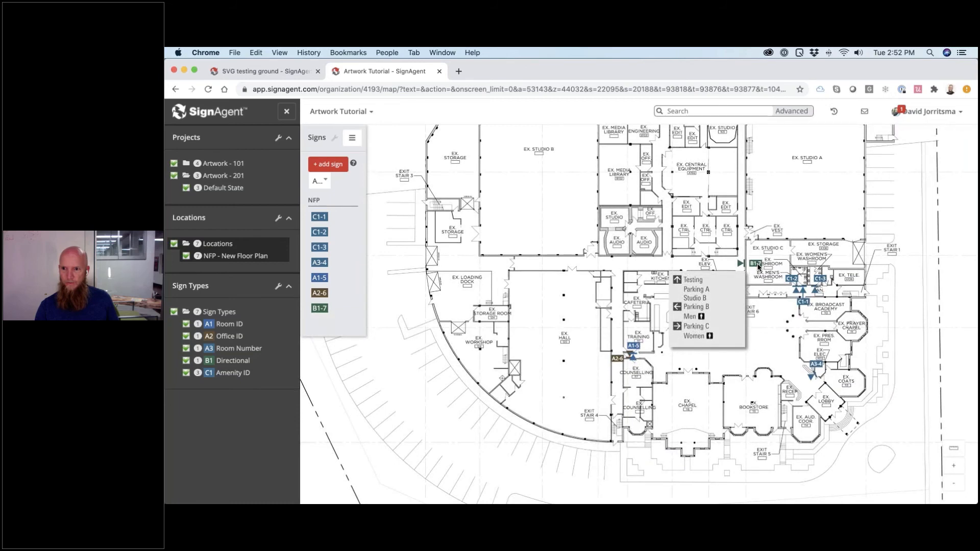
left_click(758, 266)
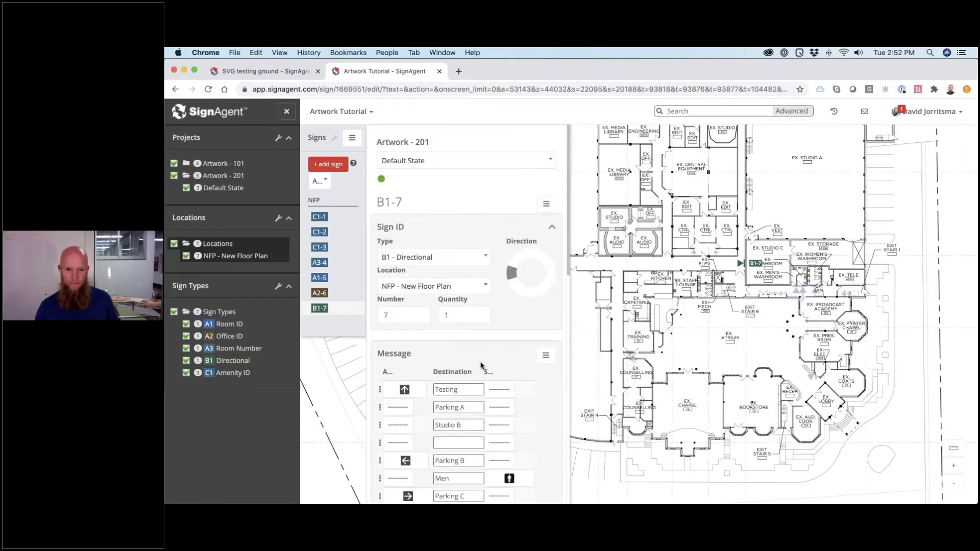
scroll(482, 360, "down", 8)
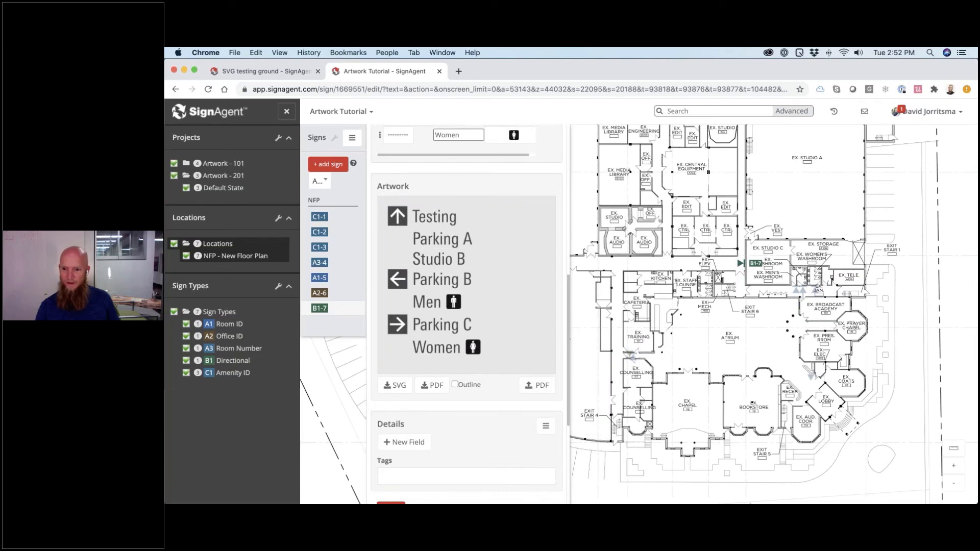
mouse_move(815, 498)
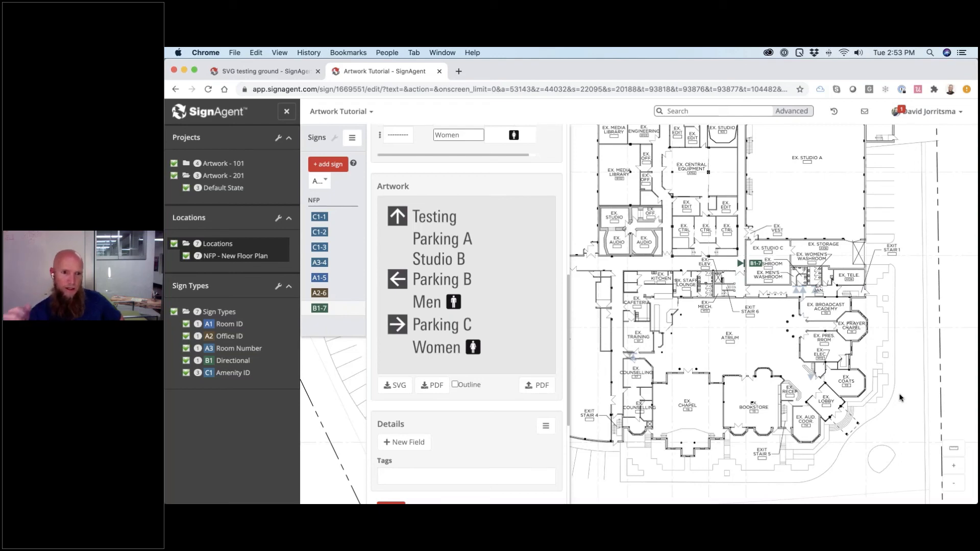
key("super+Tab")
key("super+Tab")
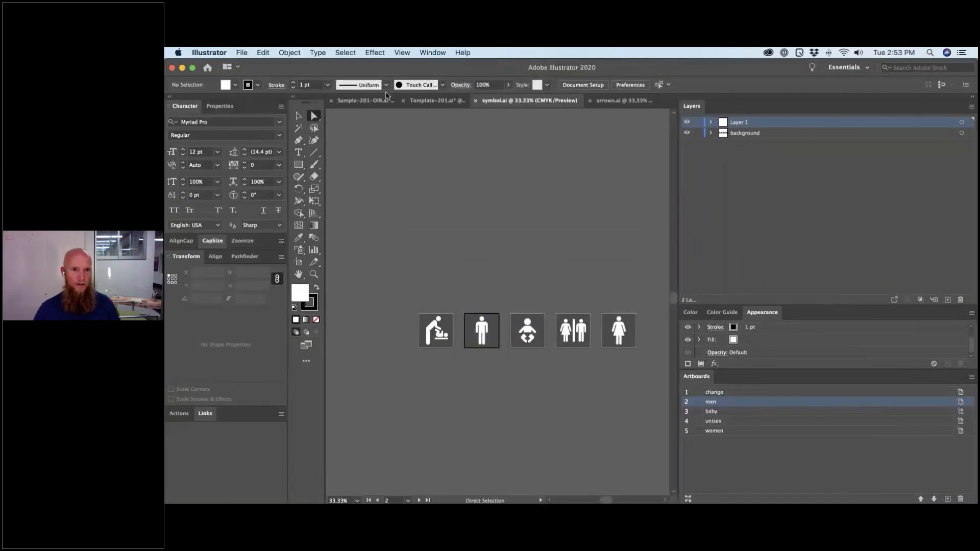
- Export the Sample-201-DIR template as SVG, one file per artboard
left_click(381, 102)
left_click(241, 53)
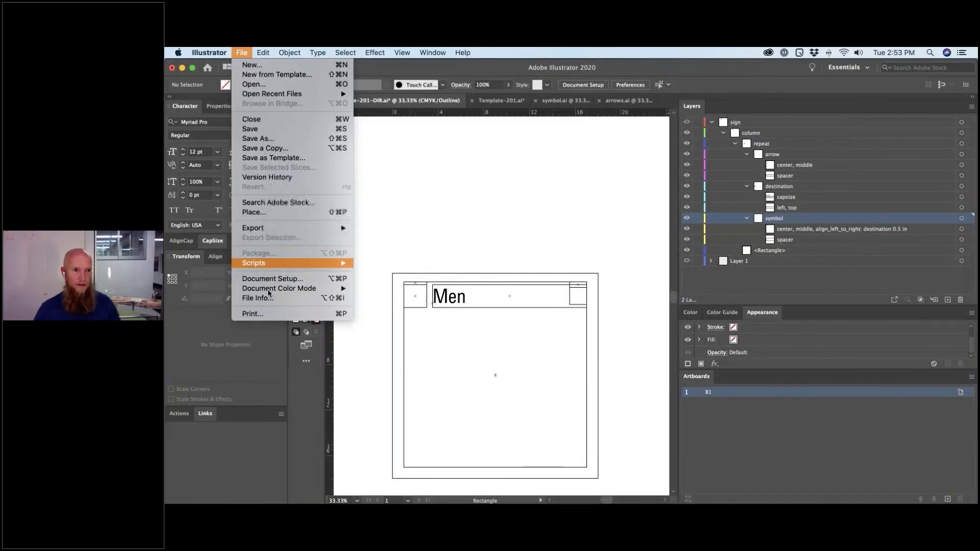
mouse_move(277, 229)
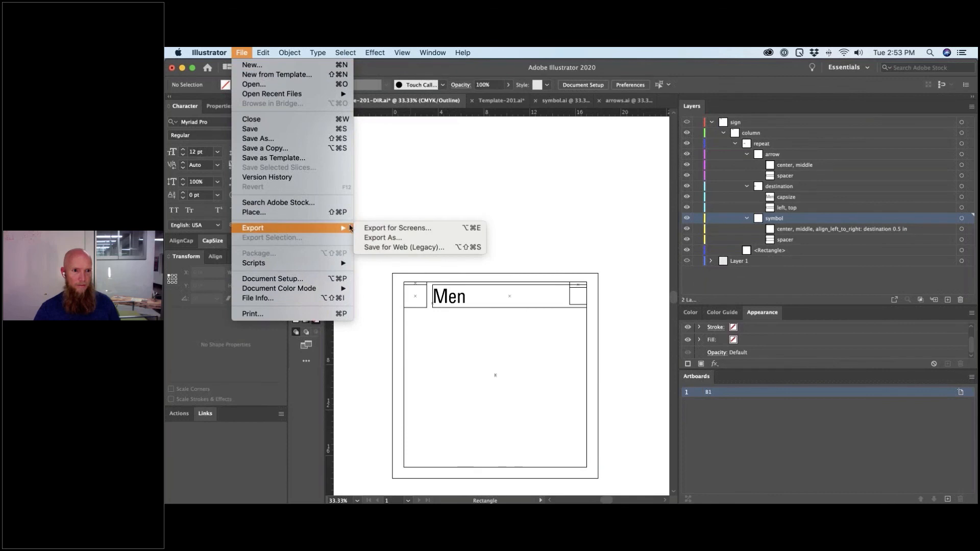
left_click(393, 239)
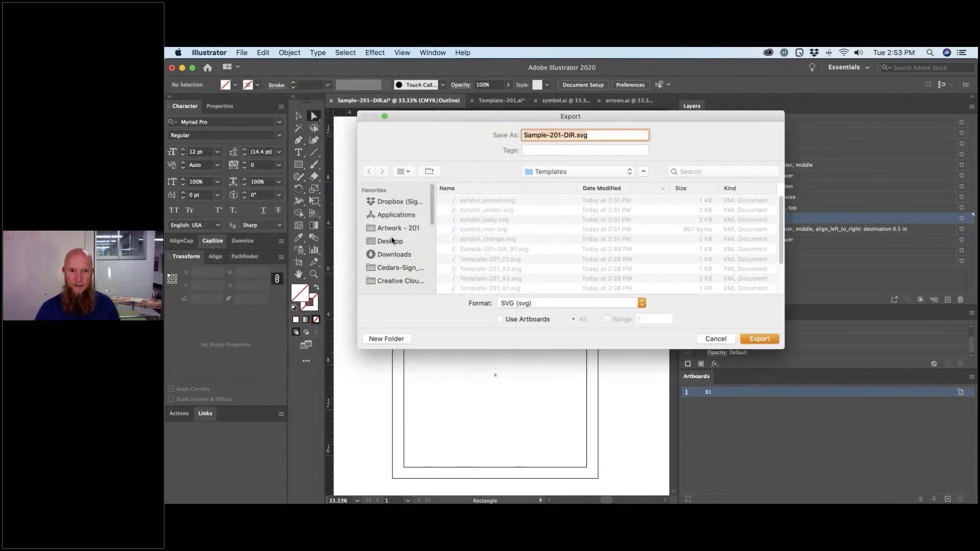
left_click(529, 319)
left_click(760, 339)
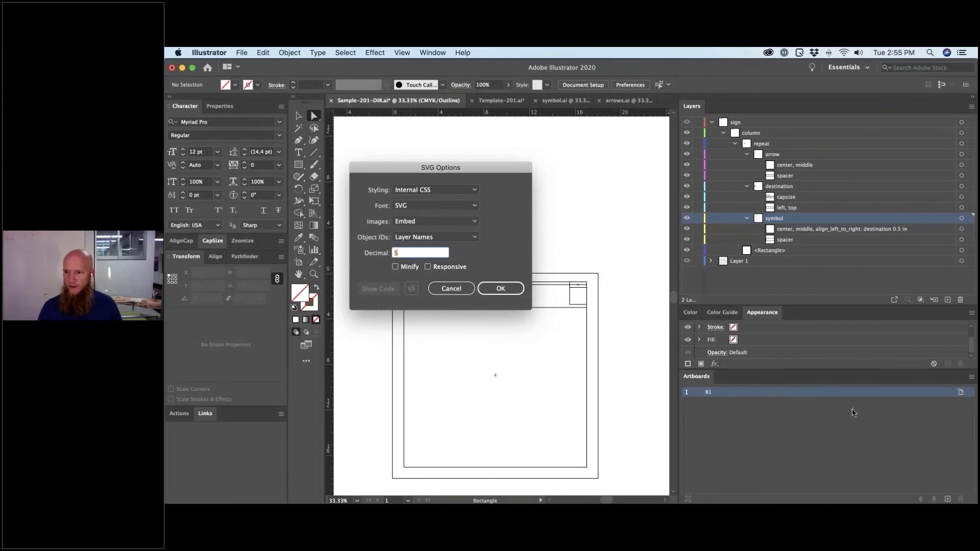
- Accept the SVG options, then decline replacing the existing Sample-201-DIR_B1.svg
key("super+Tab")
key("super+shift+Tab")
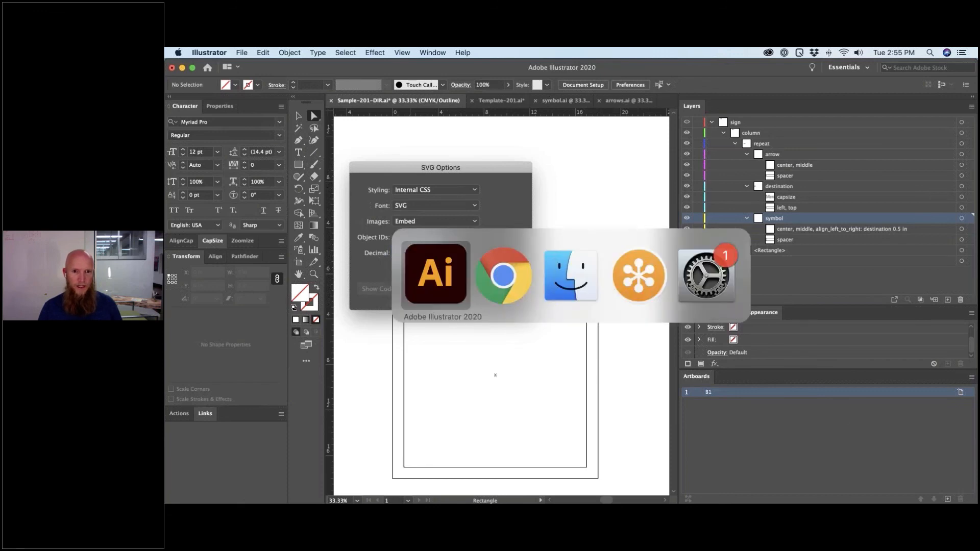
left_click_drag(505, 169, 568, 123)
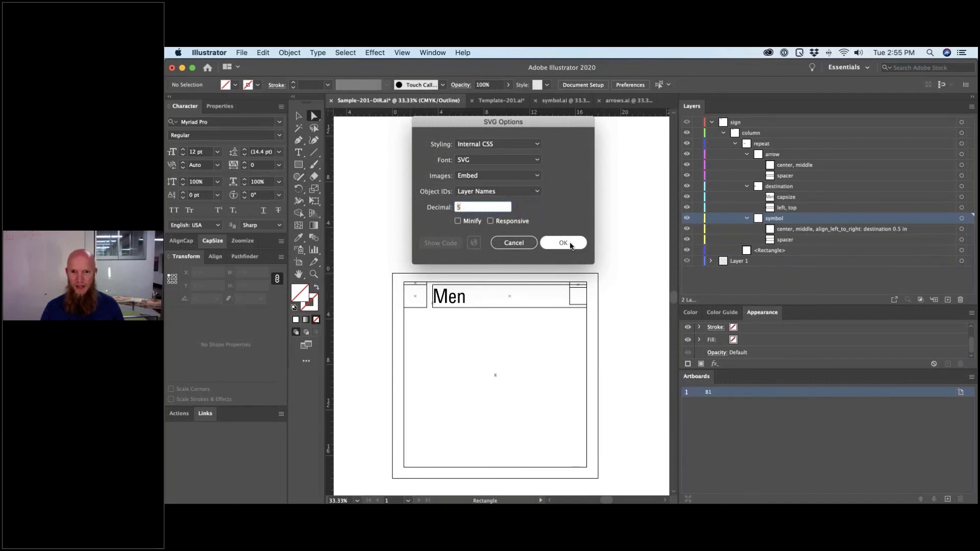
left_click(571, 244)
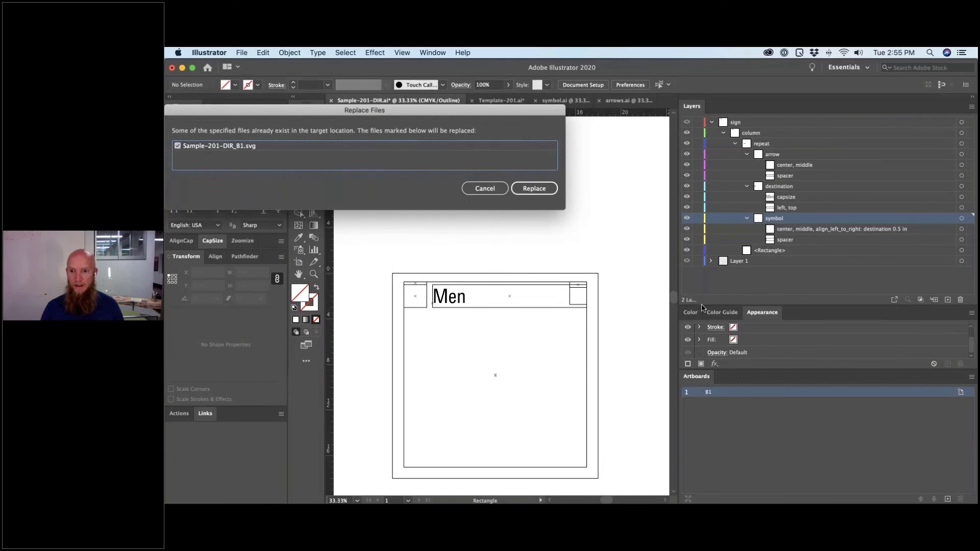
left_click(487, 190)
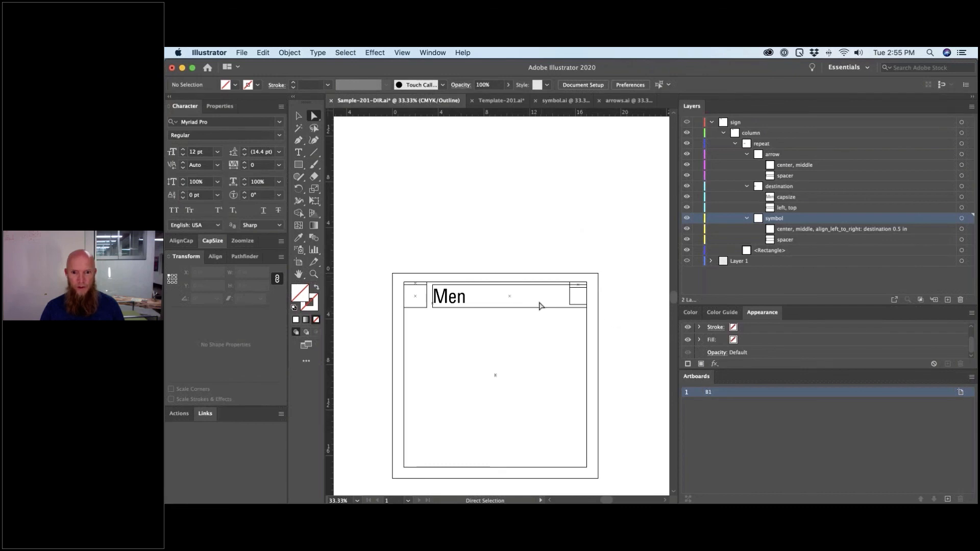
left_click(538, 307)
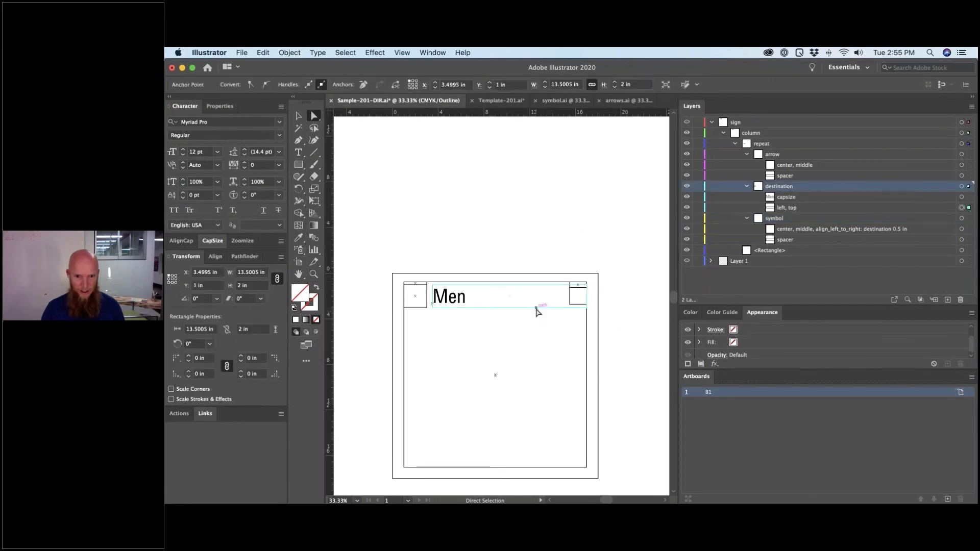
left_click_drag(537, 312, 536, 320)
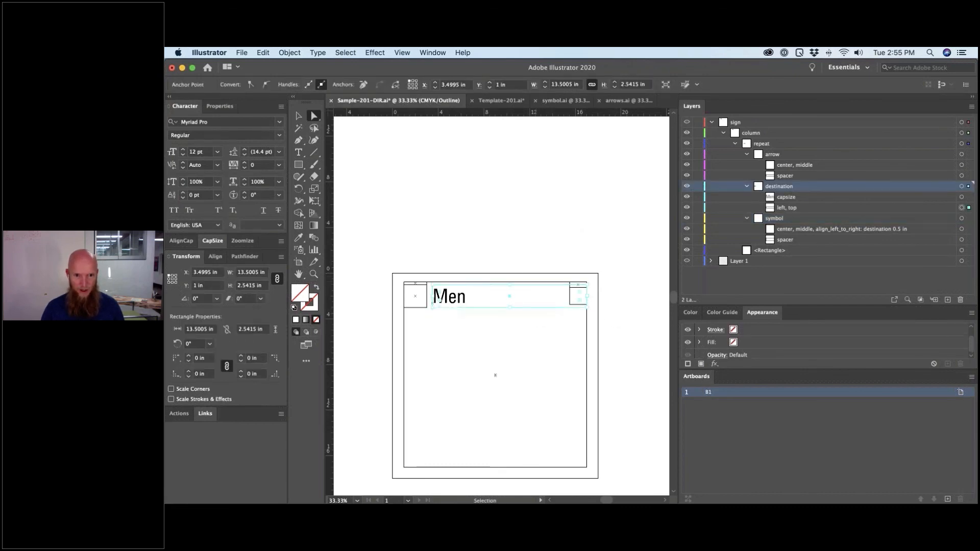
key("v")
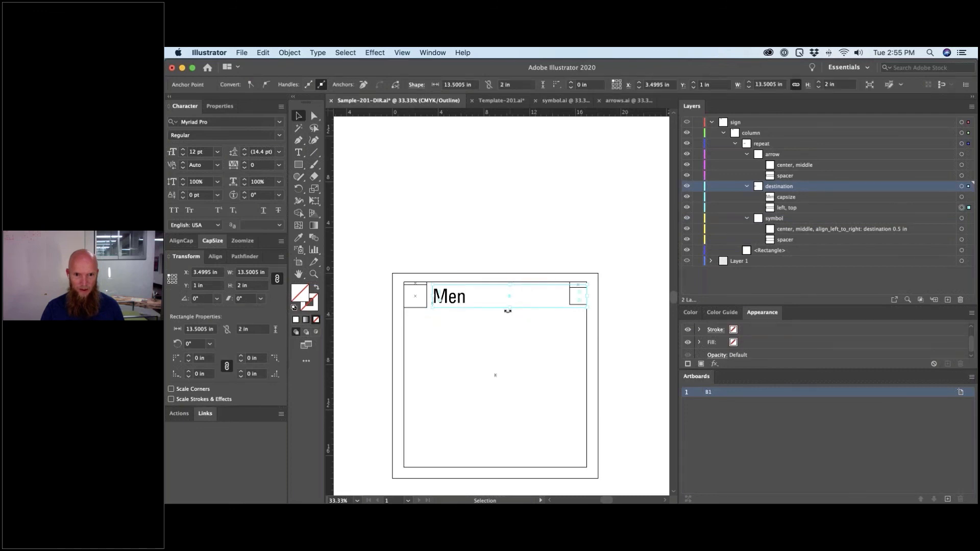
left_click_drag(510, 311, 513, 311)
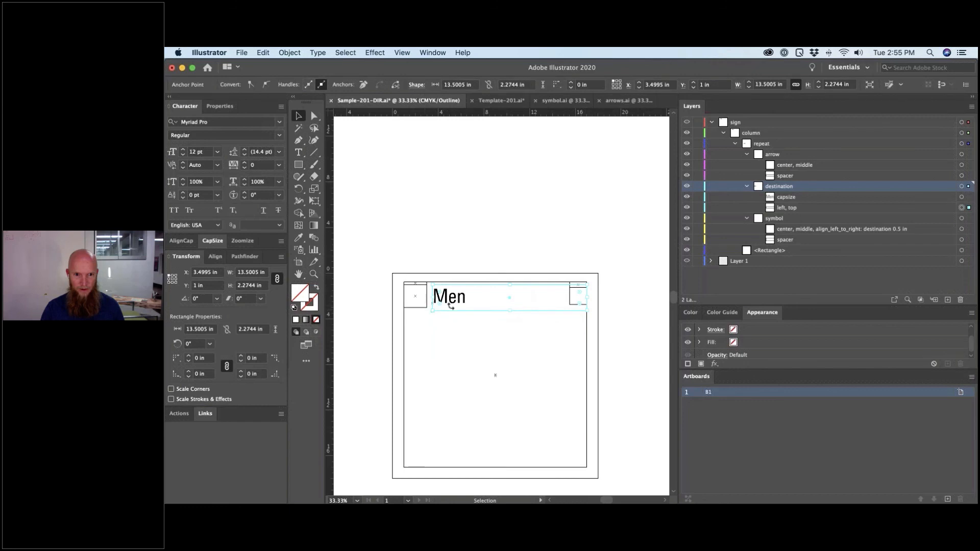
left_click(530, 362)
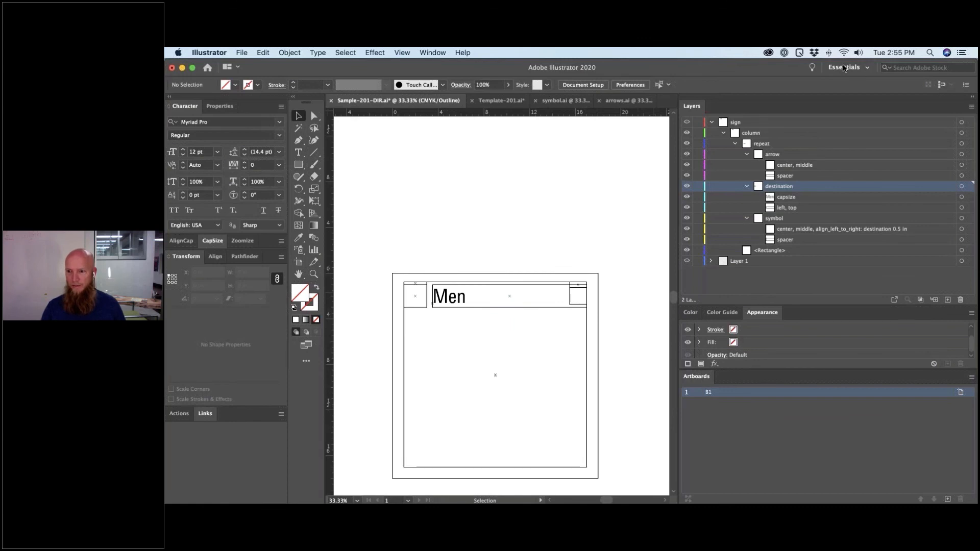
left_click(790, 281)
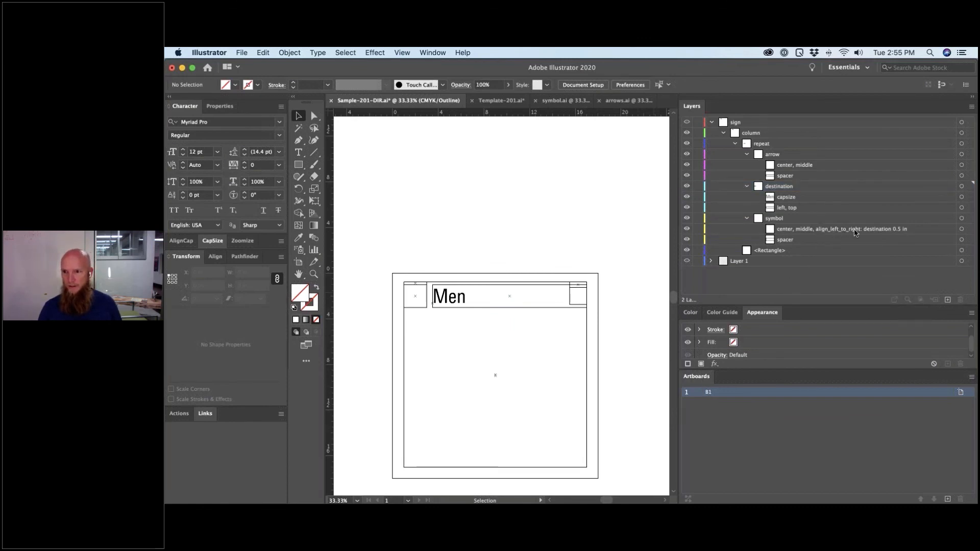
double_click(817, 229)
left_click_drag(817, 229, 912, 230)
key("super+c")
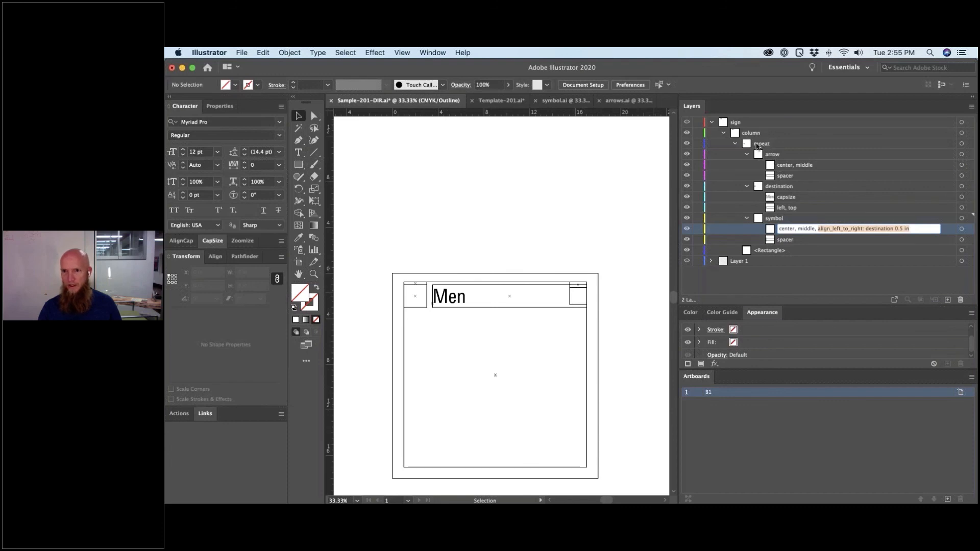
- Paste the alignment rule into the repeat layer's name and insert 'destination' before align
left_click(772, 146)
double_click(772, 145)
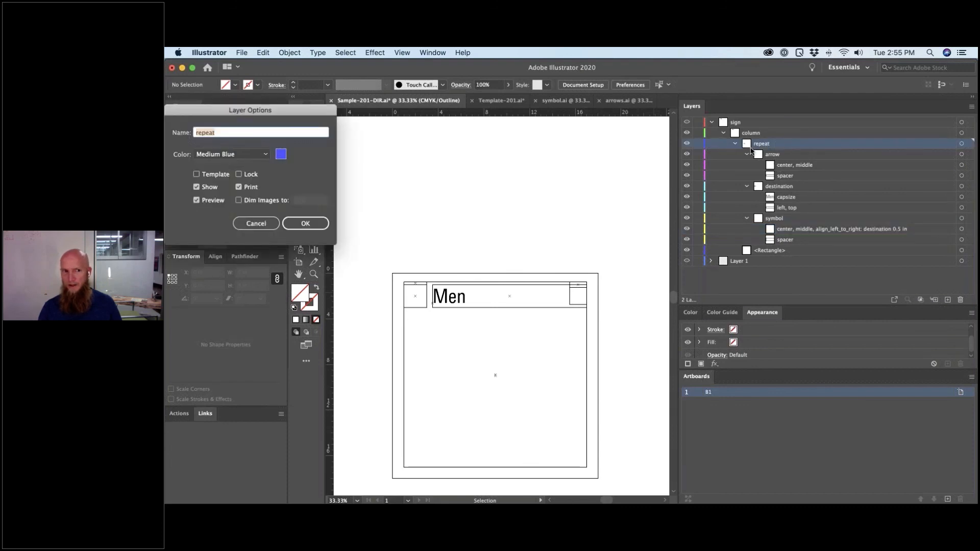
left_click(280, 132)
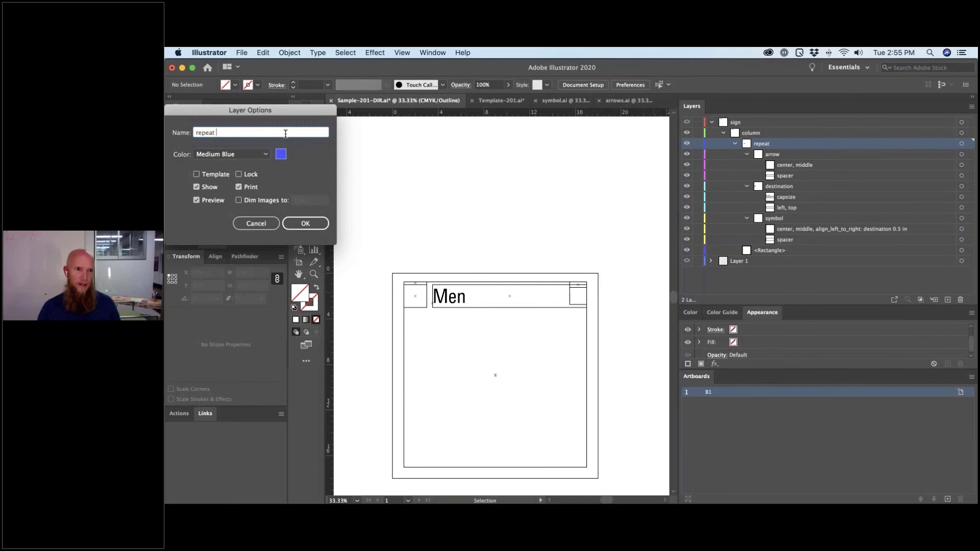
key("super+v")
left_click_drag(234, 133, 244, 133)
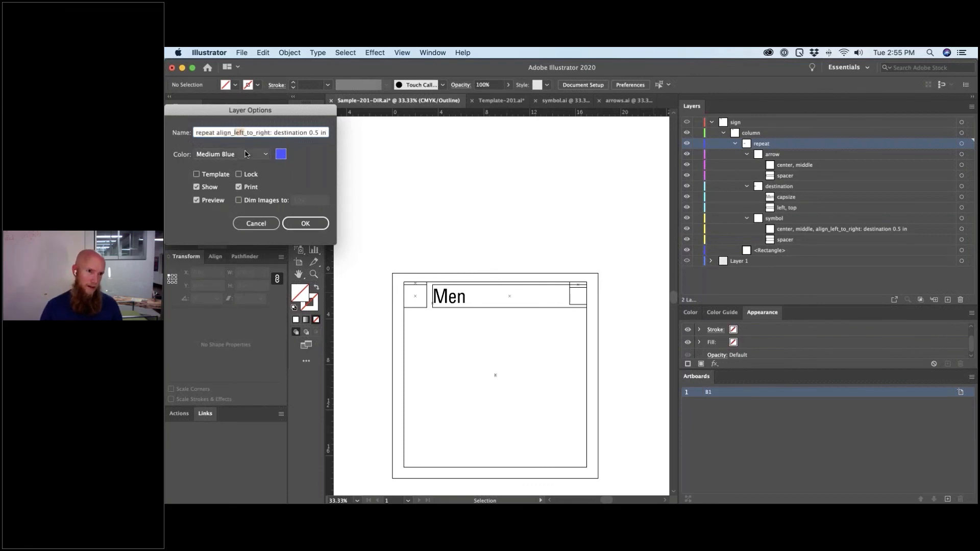
left_click(217, 132)
type("destubatu")
key("BackSpace")
key("BackSpace")
key("BackSpace")
key("BackSpace")
key("BackSpace")
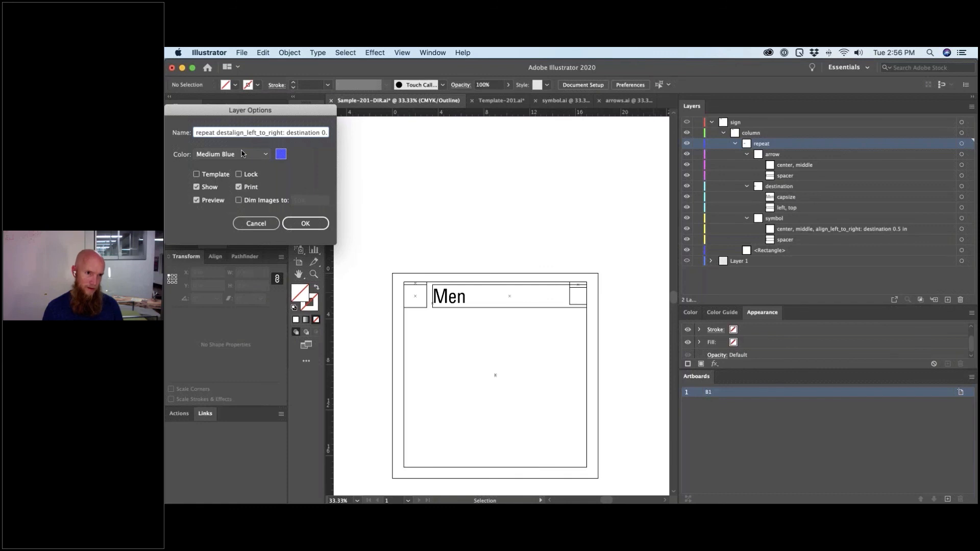
type("ination")
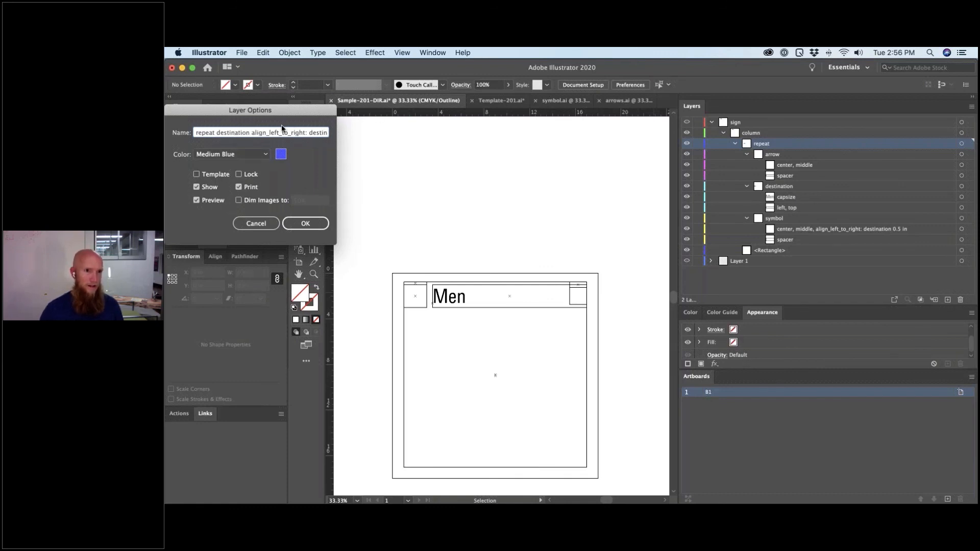
- Change the rule to align_top_to_bottom and confirm the new repeat layer name
left_click_drag(277, 132, 269, 132)
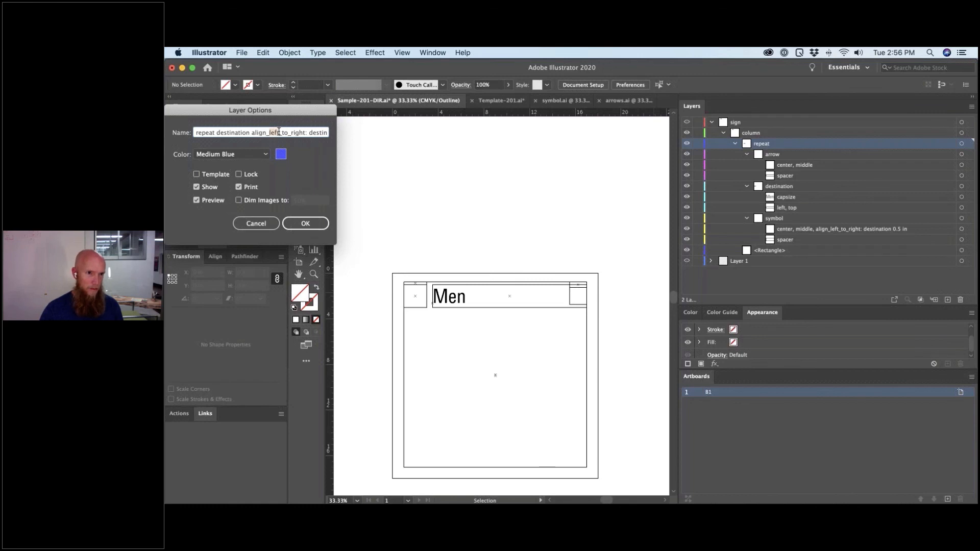
key("BackSpace")
type("top")
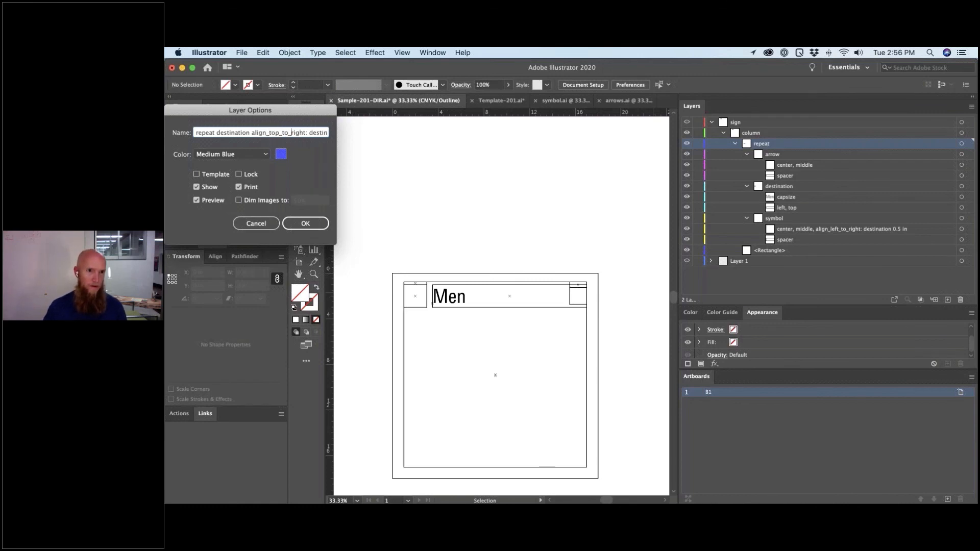
left_click_drag(291, 132, 303, 133)
type("bott")
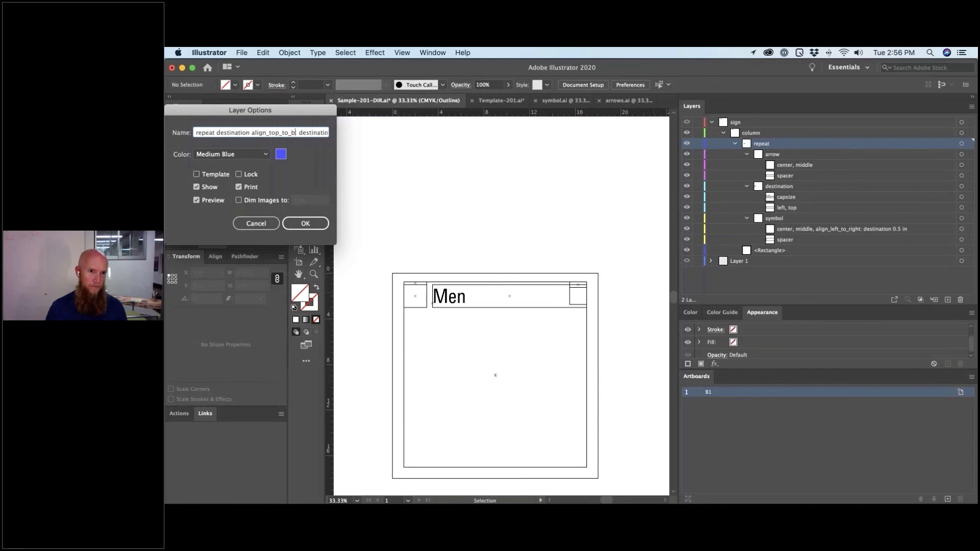
type("om")
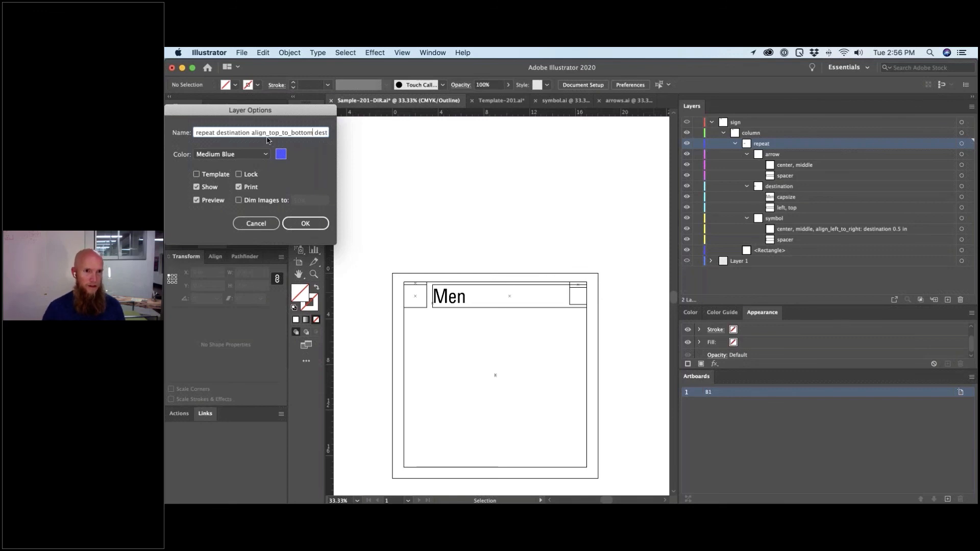
left_click_drag(284, 133, 348, 140)
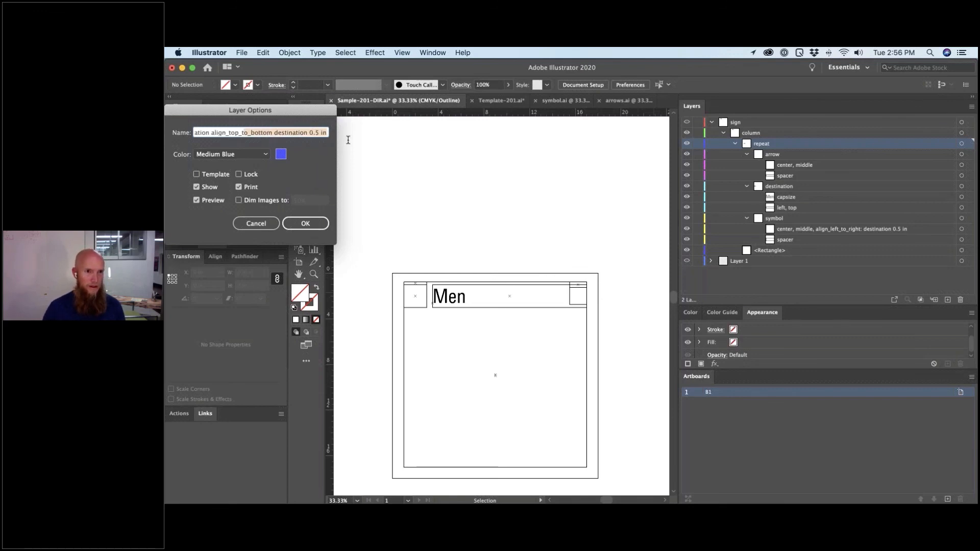
left_click(311, 132)
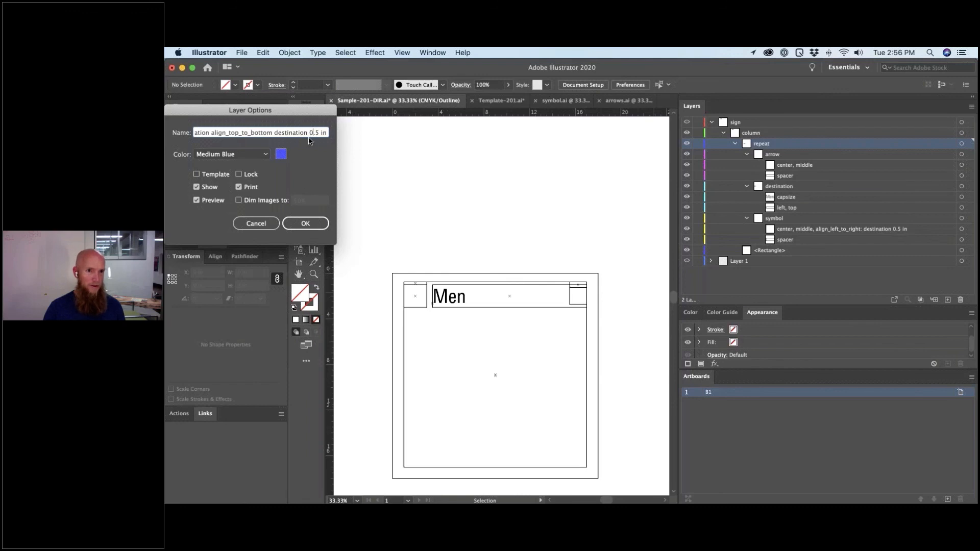
left_click_drag(309, 132, 318, 132)
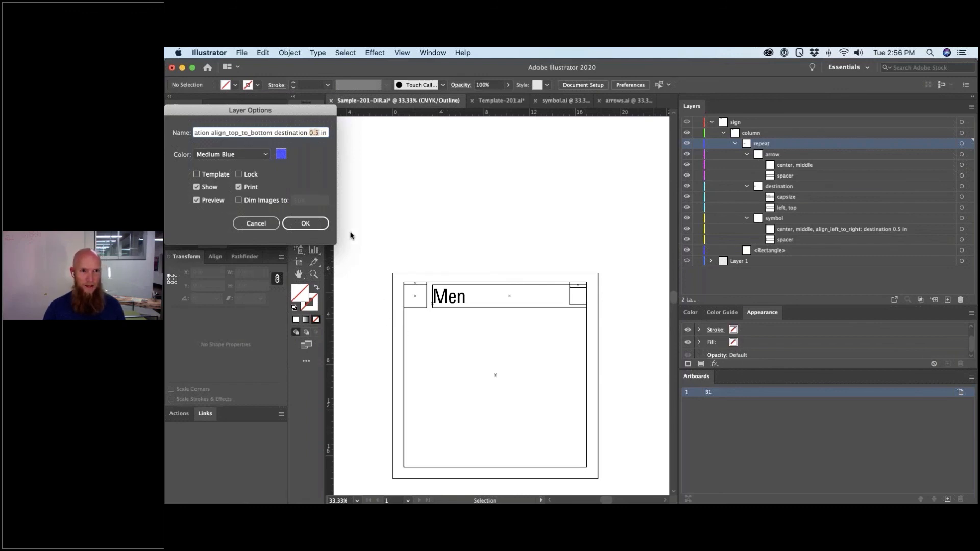
left_click(308, 228)
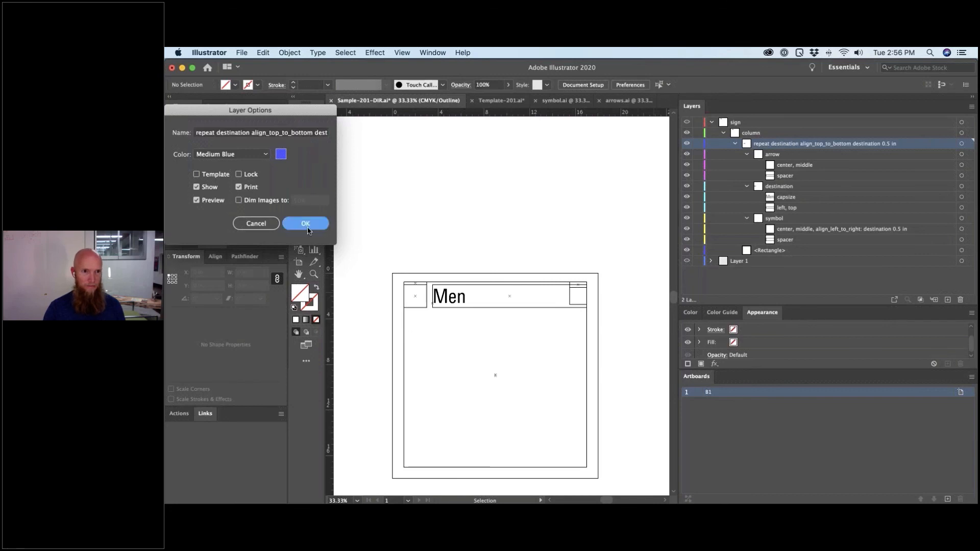
- Stretch the destination text rectangle's bottom edge down to about 3.99 in tall
left_click(506, 308)
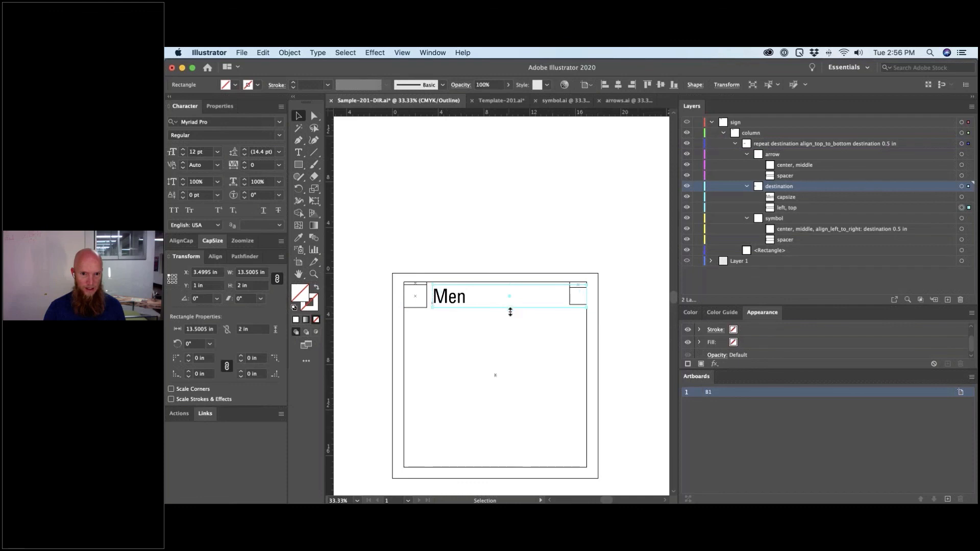
left_click_drag(510, 312, 508, 331)
left_click(449, 297)
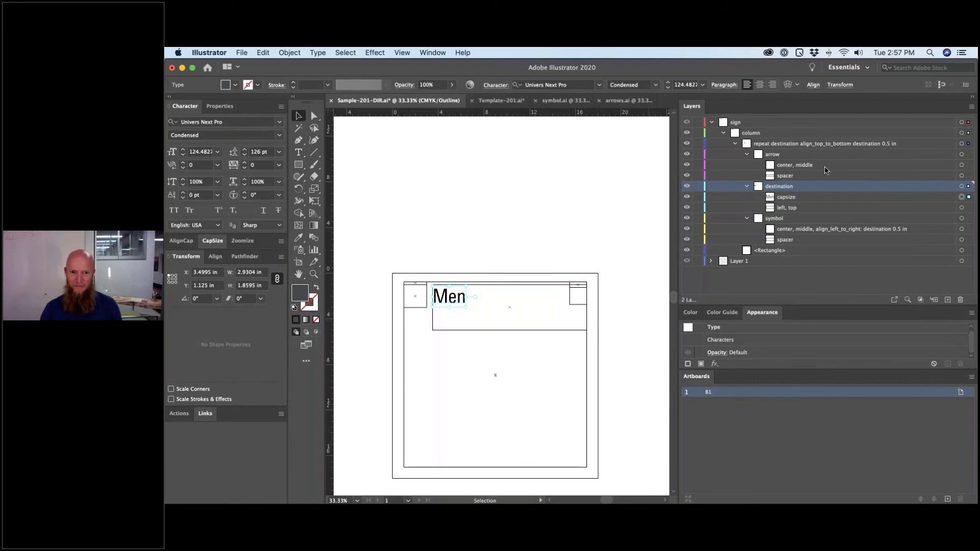
- Briefly check the meeting app, then reselect the rectangle under the Men text
key("super+Tab")
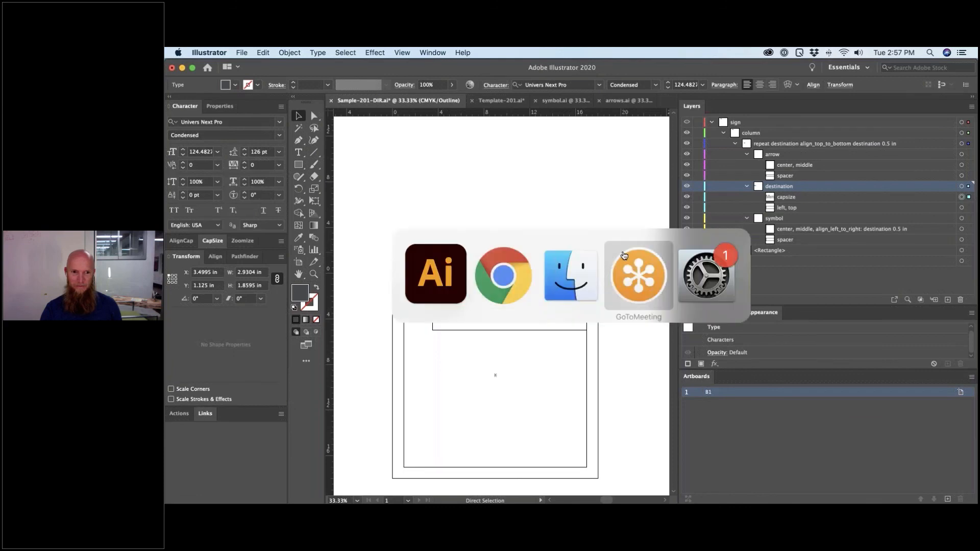
left_click(636, 297)
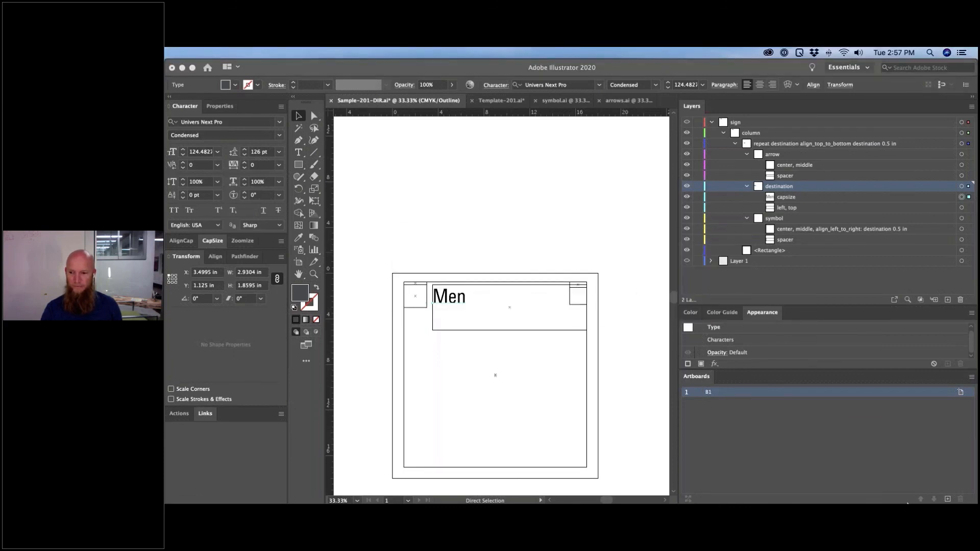
mouse_move(908, 503)
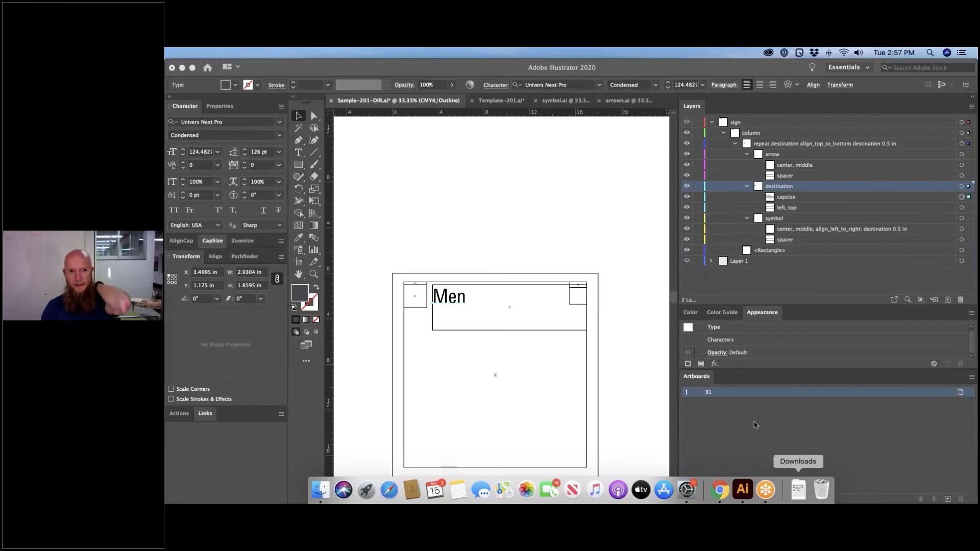
left_click(606, 346)
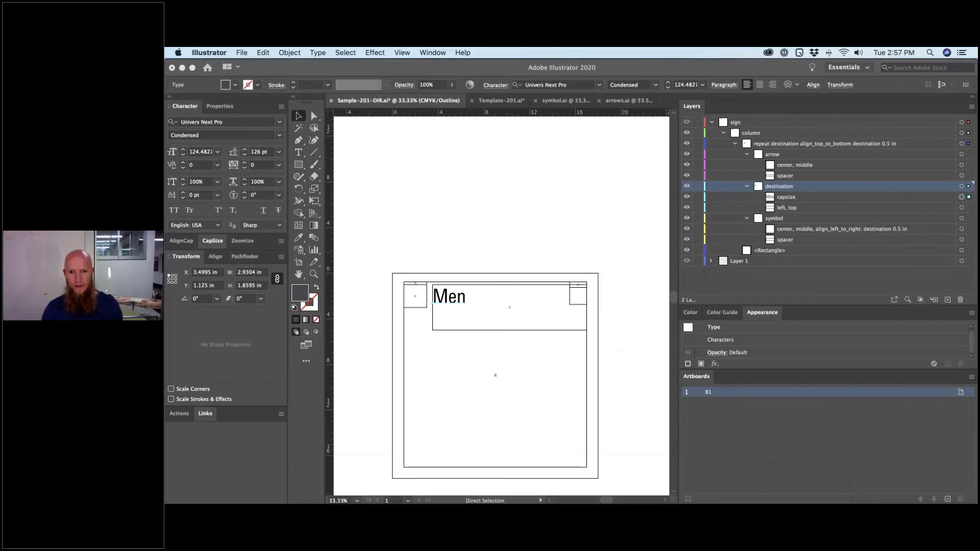
left_click(576, 333)
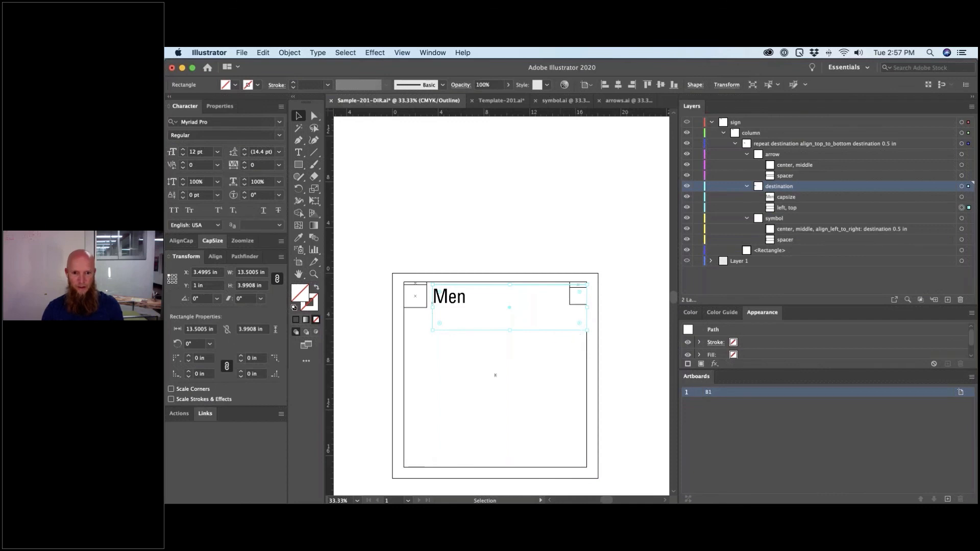
- Undo the resize so the destination rectangle is back to 2 in tall
key("super+z")
left_click(614, 347)
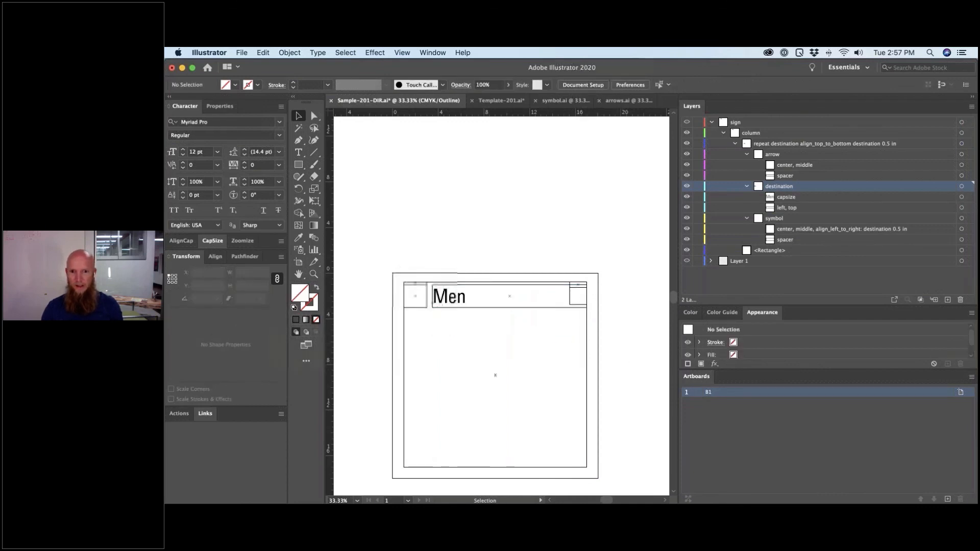
scroll(573, 357, "right", 3)
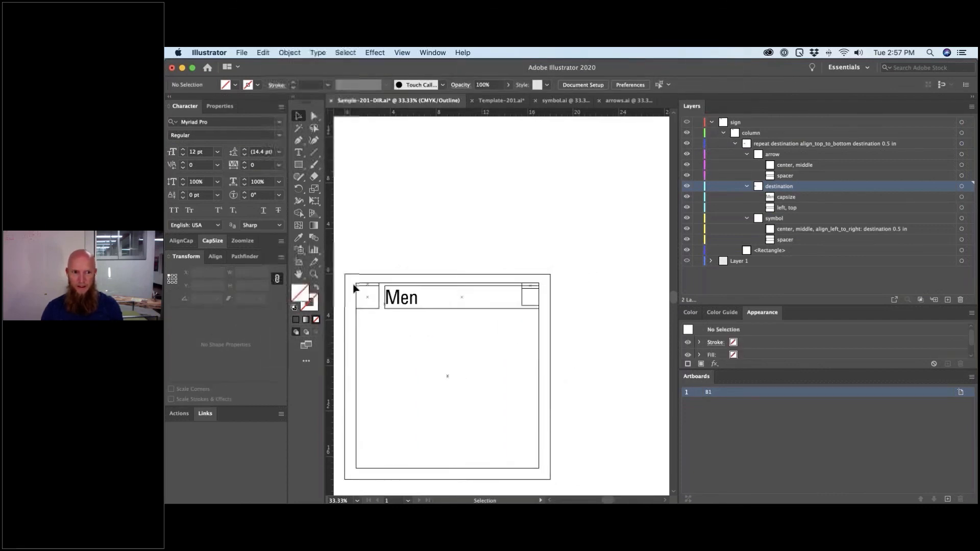
key("m")
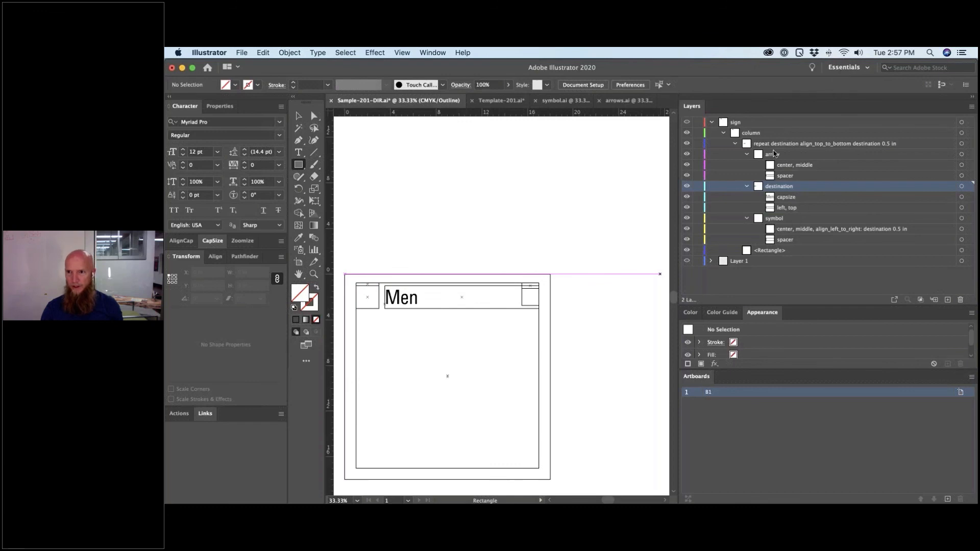
- Add a new sublayer above arrow and name it 'height'
left_click(774, 154)
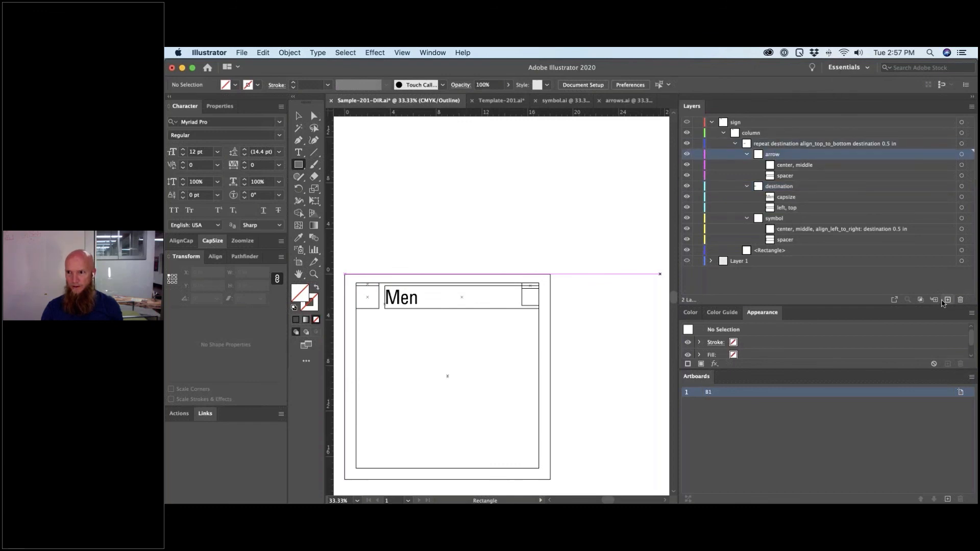
left_click(947, 300)
double_click(777, 154)
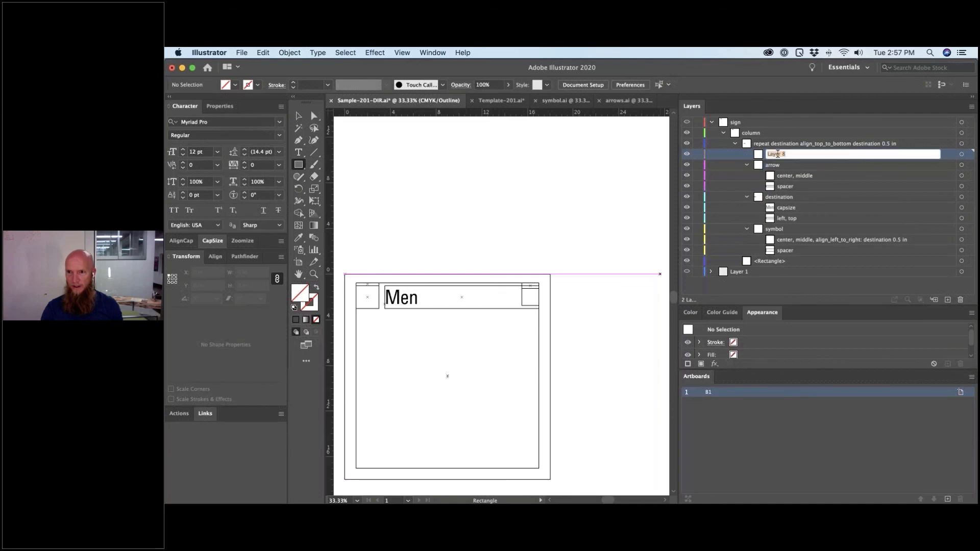
type("height")
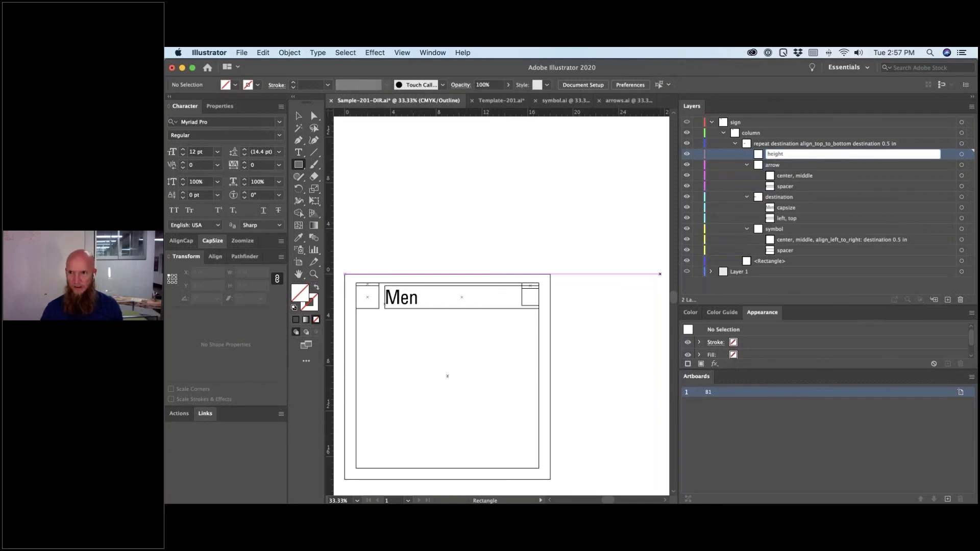
key("Return")
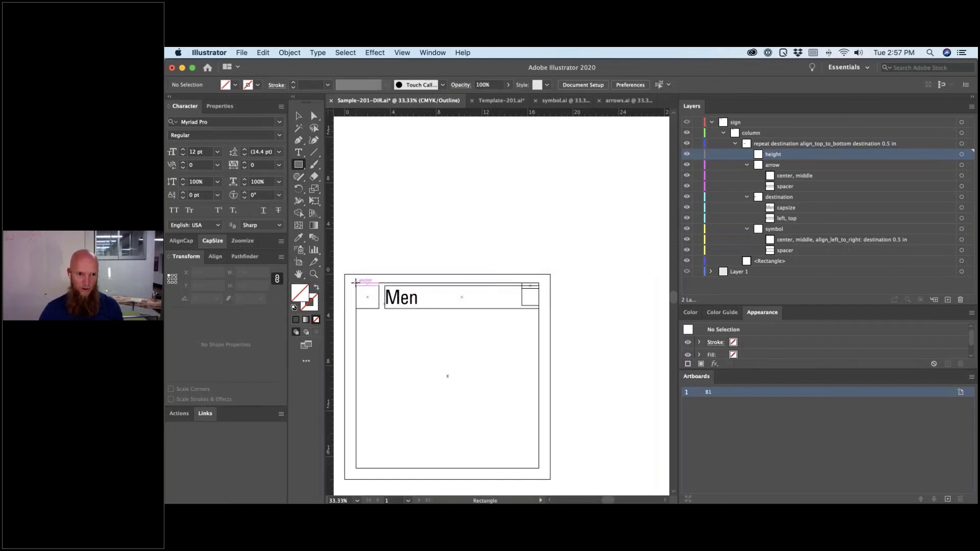
- Draw a 16 in by 2.88 in rectangle across the top row in the height sublayer
left_click_drag(355, 281, 540, 316)
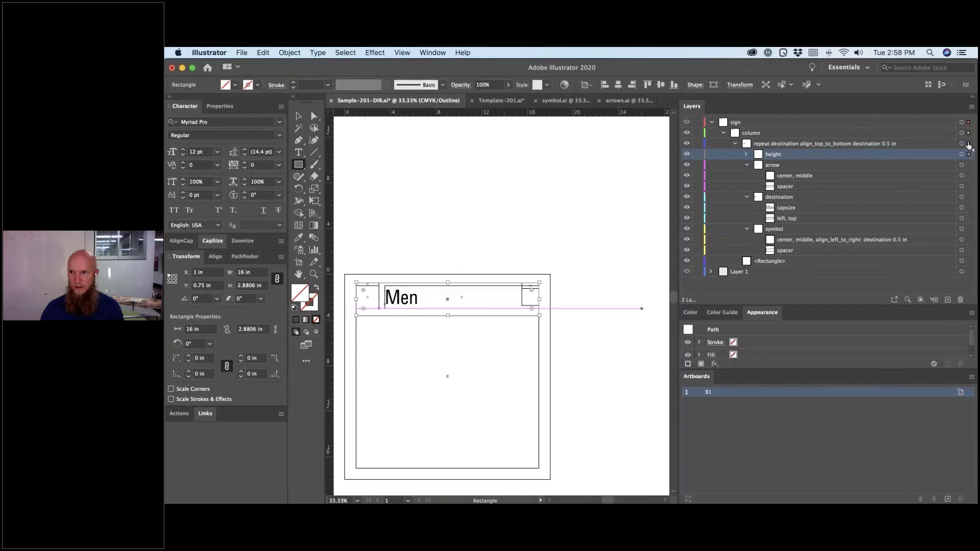
left_click(969, 145)
key("a")
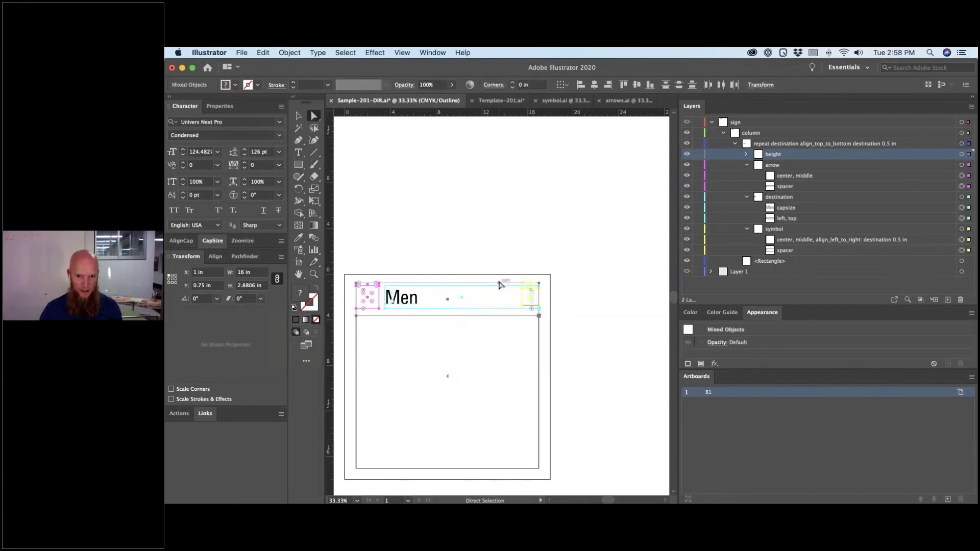
- Test-duplicate the row downward three times, then undo the copies and deselect
left_click_drag(499, 285, 500, 320)
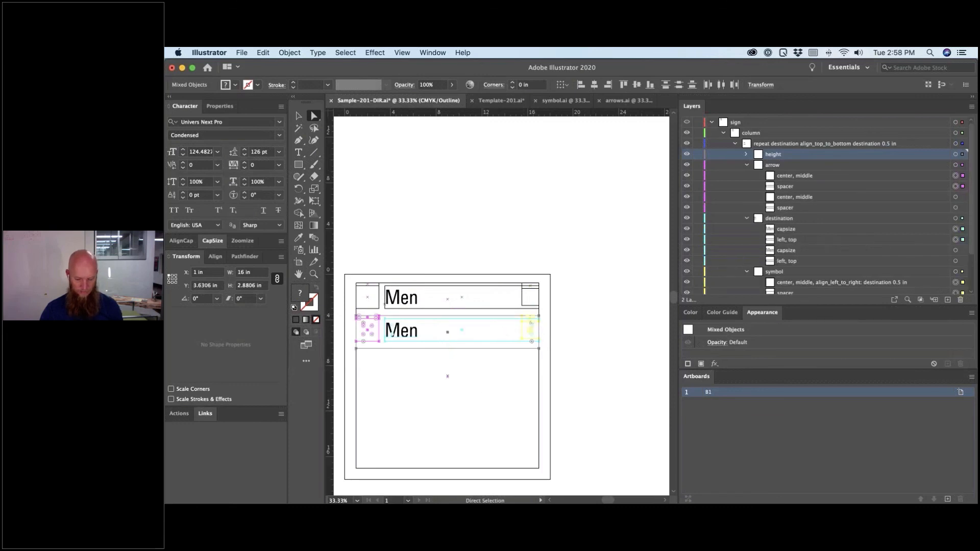
key("super+d")
key("super+d")
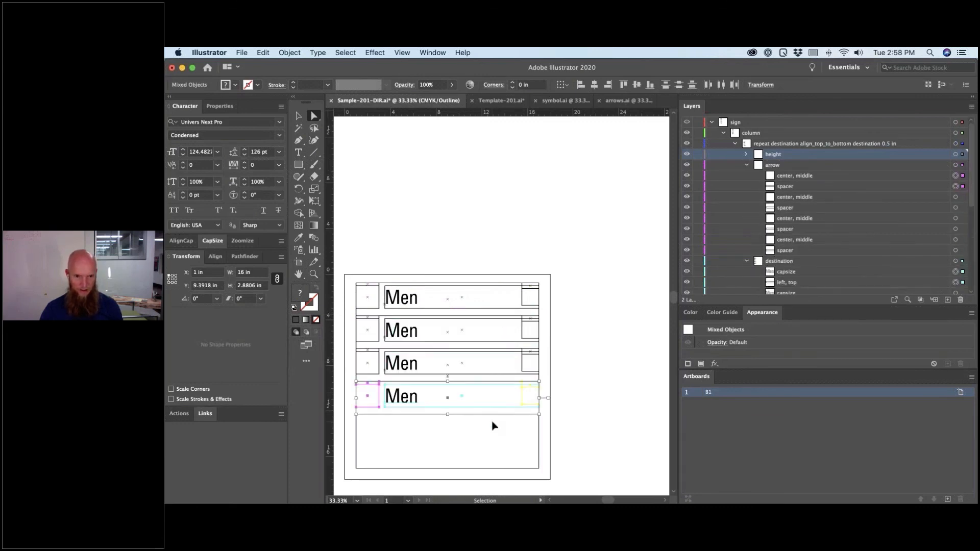
key("super+d")
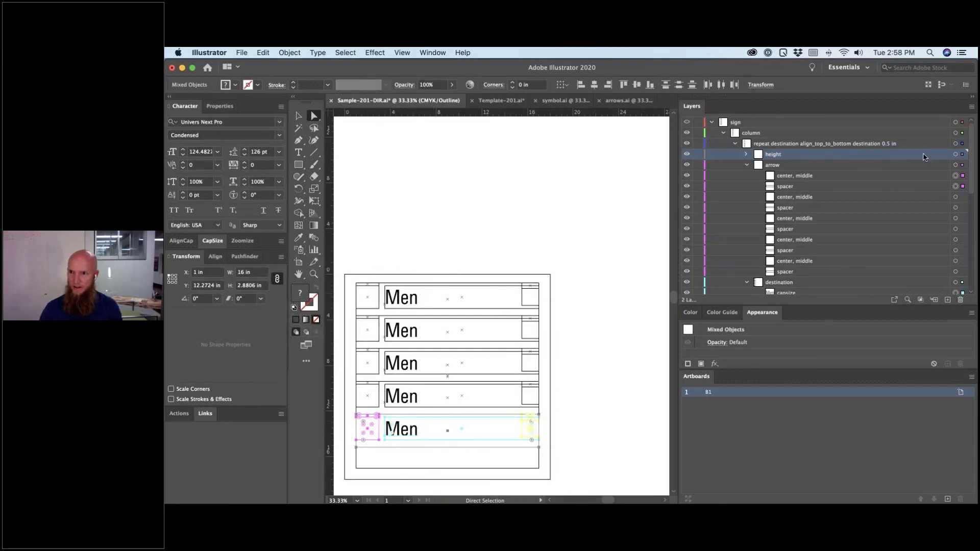
key("super+z")
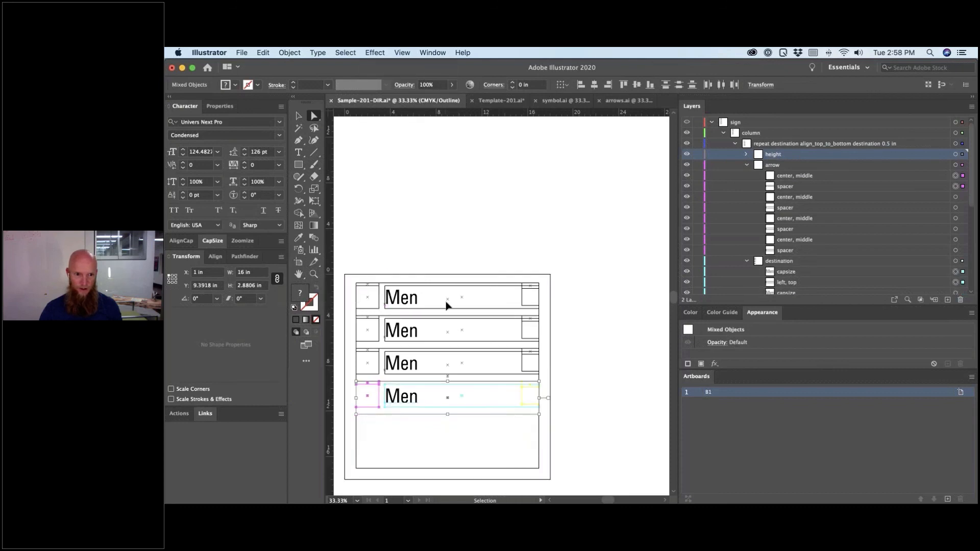
key("super+z")
key("super+z")
key("super+z")
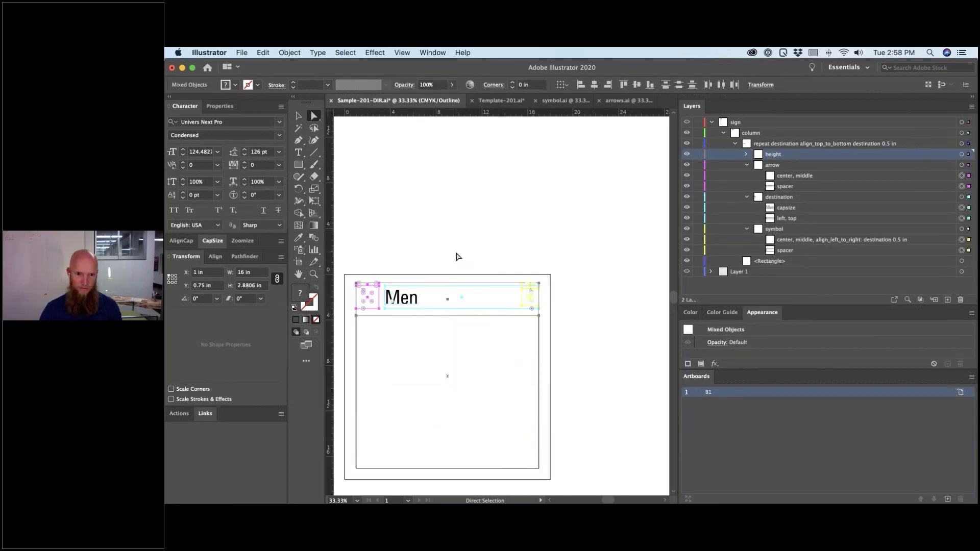
key("shift+super+a")
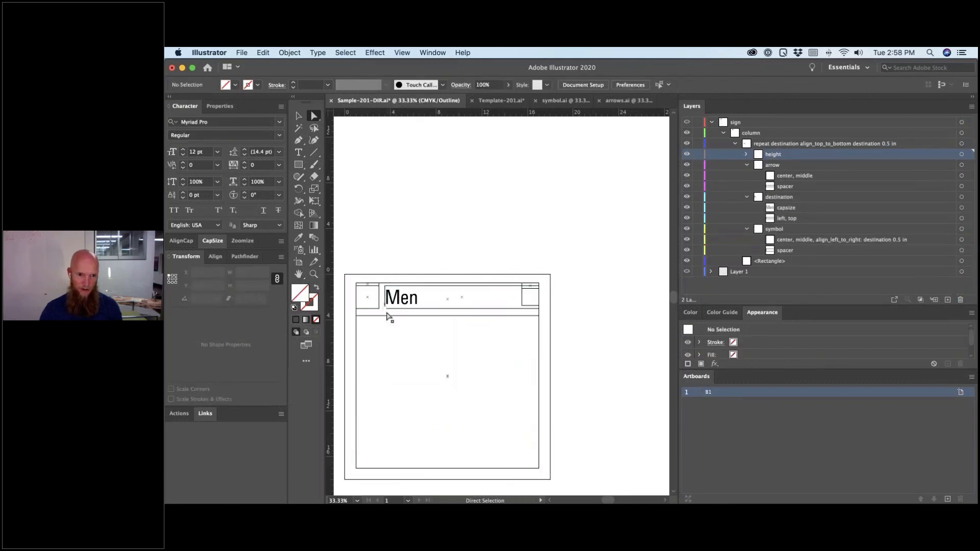
- Double the height rectangle to 4.5 in tall, then select the arrow sublayer's 2 in square
left_click_drag(388, 320, 388, 308)
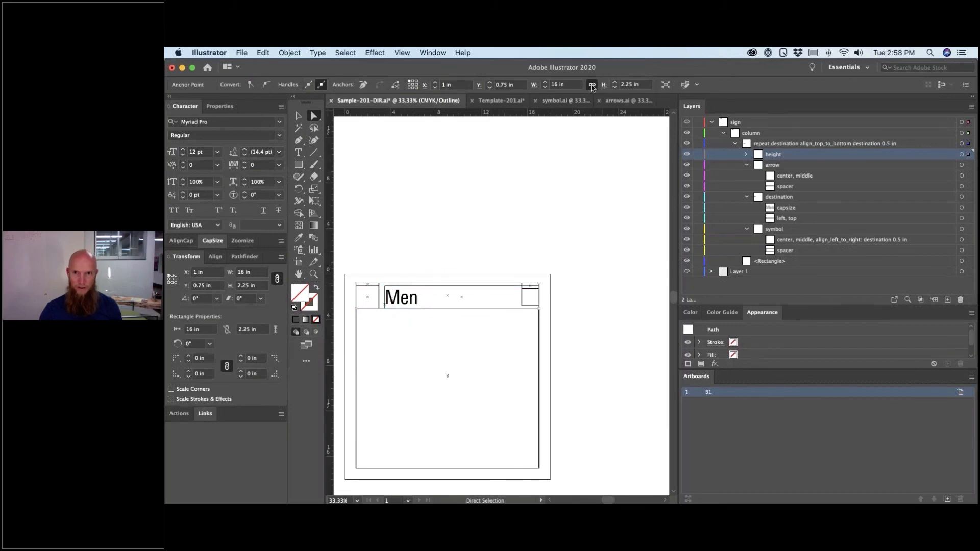
left_click(643, 85)
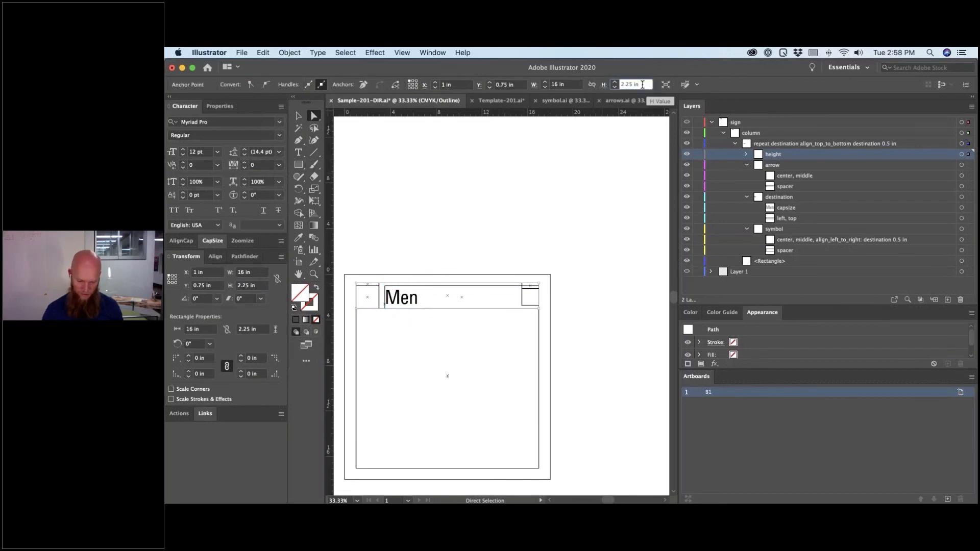
type("*")
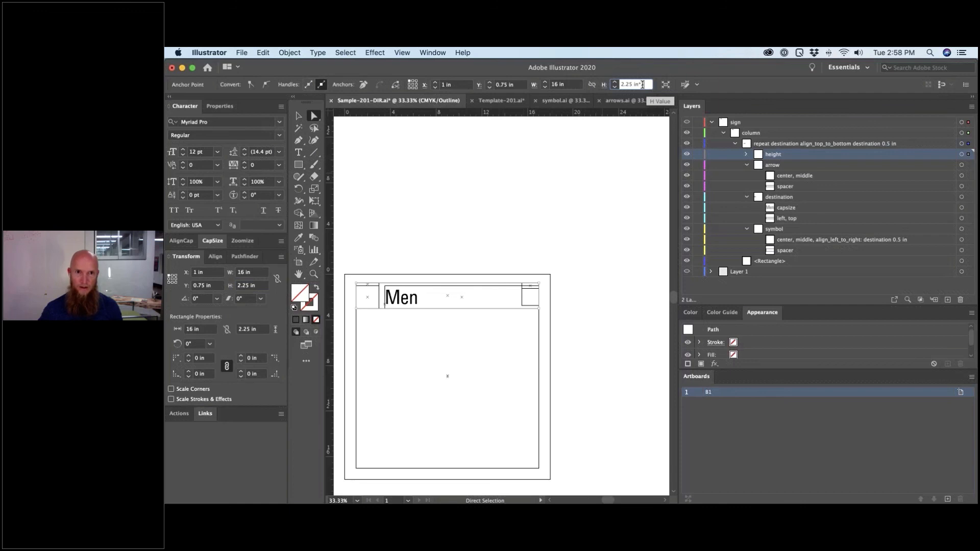
type("2")
key("Return")
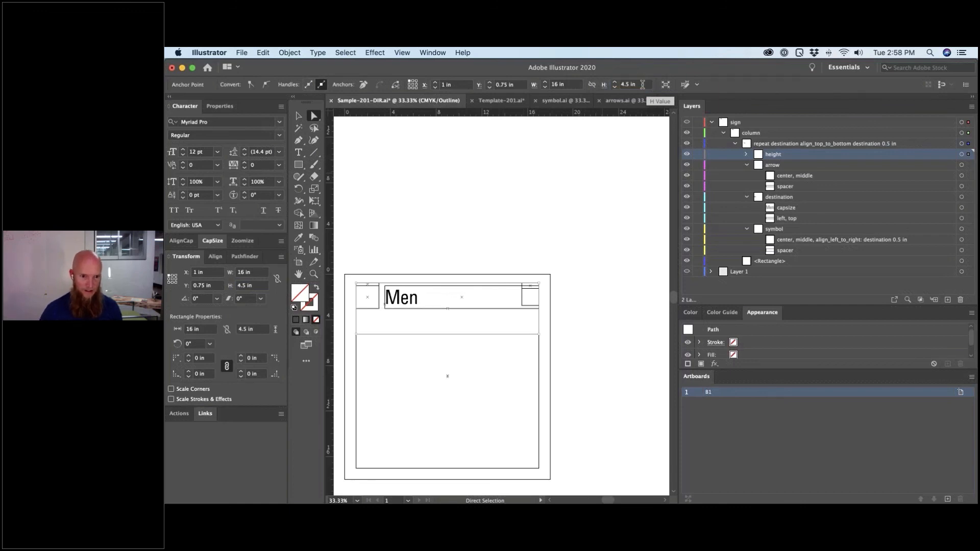
left_click(379, 298)
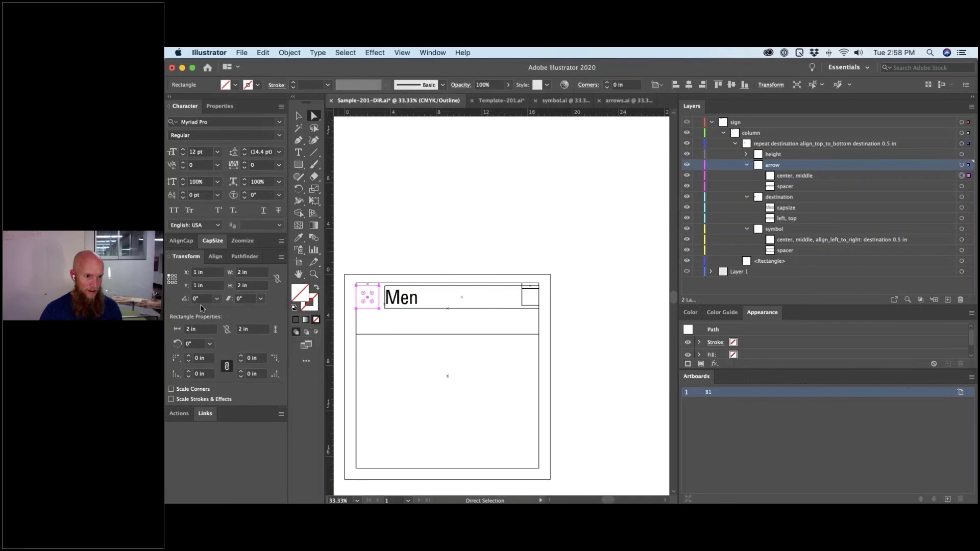
- Double the arrow square's width to make it 4 in by 4 in
left_click(266, 282)
left_click(258, 271)
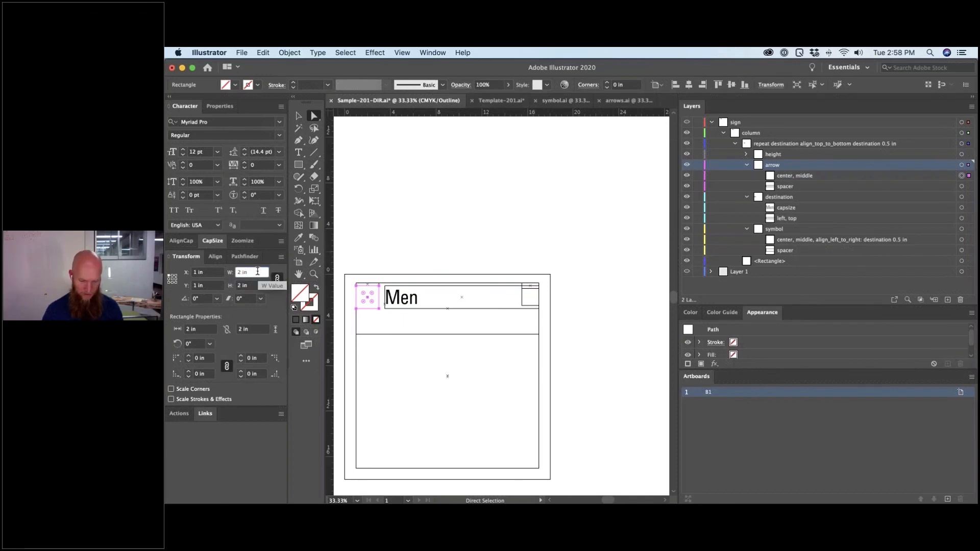
type("*2")
key("Return")
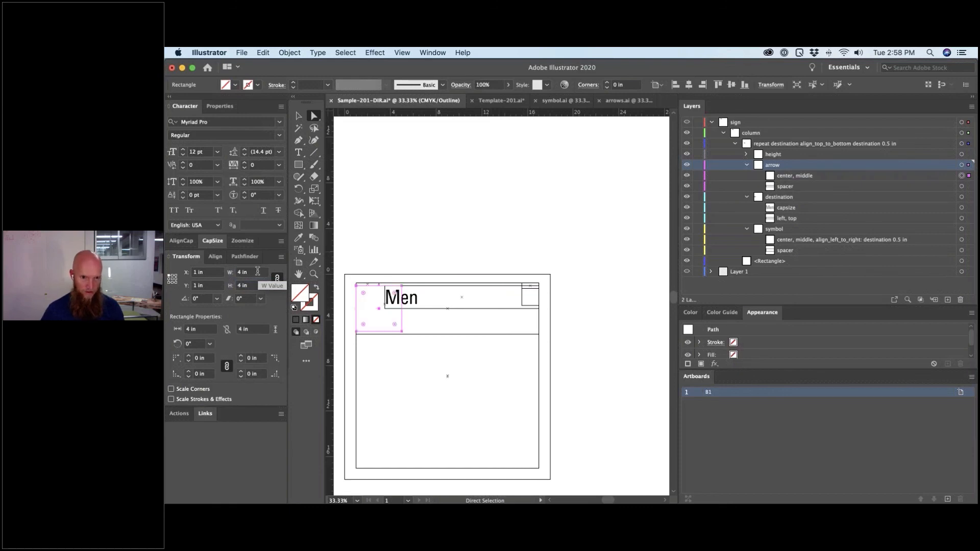
- Move the Men destination text right so it clears the enlarged square
left_click(434, 329)
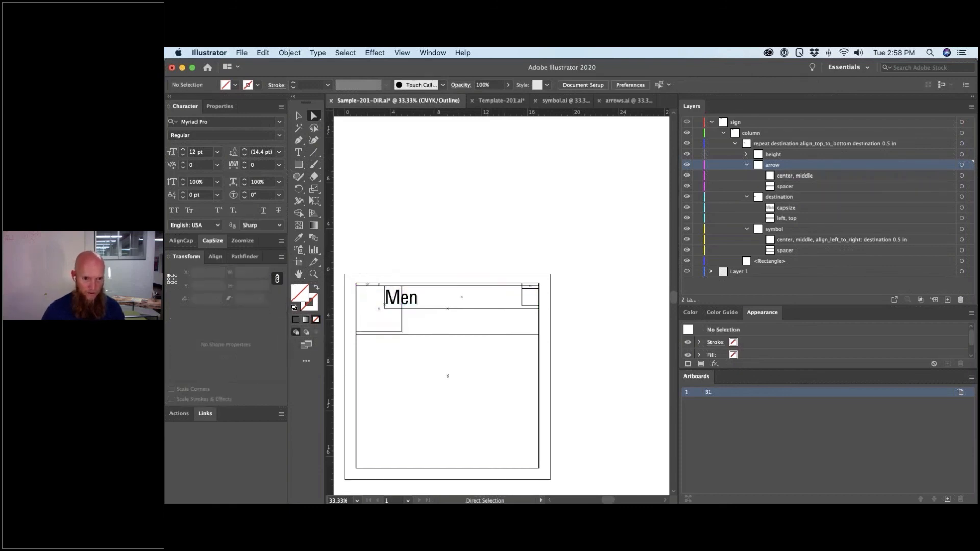
left_click(385, 298)
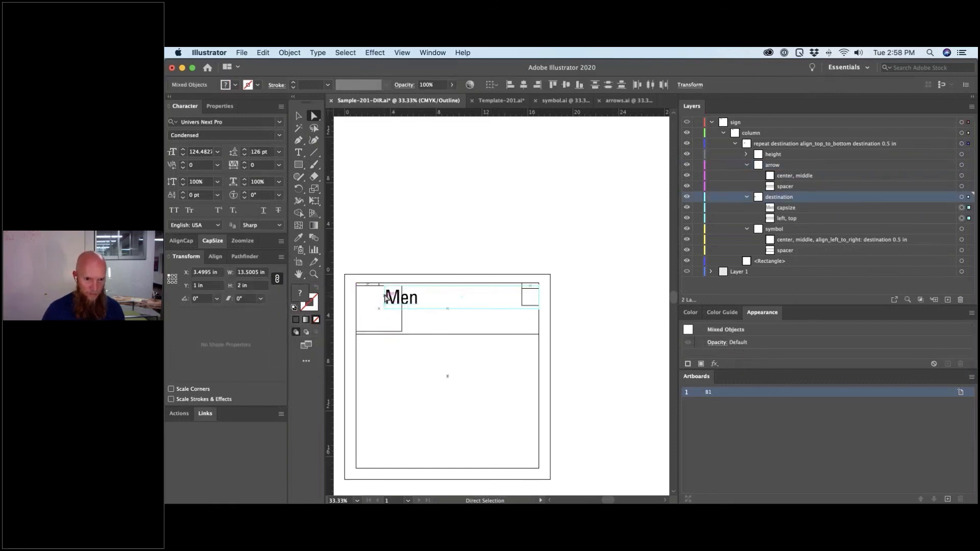
left_click_drag(389, 297, 409, 298)
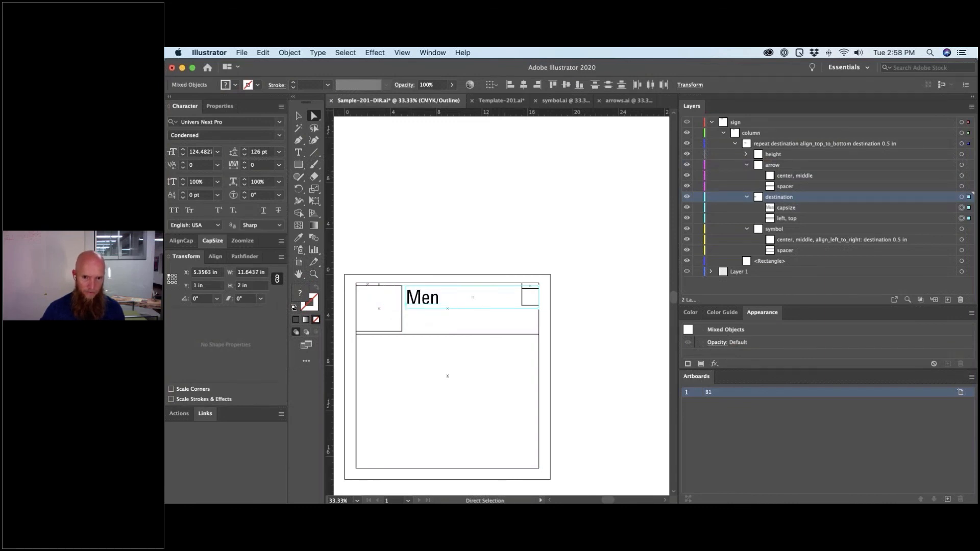
key("Right")
key("Right")
key("Right")
key("Right")
key("Right")
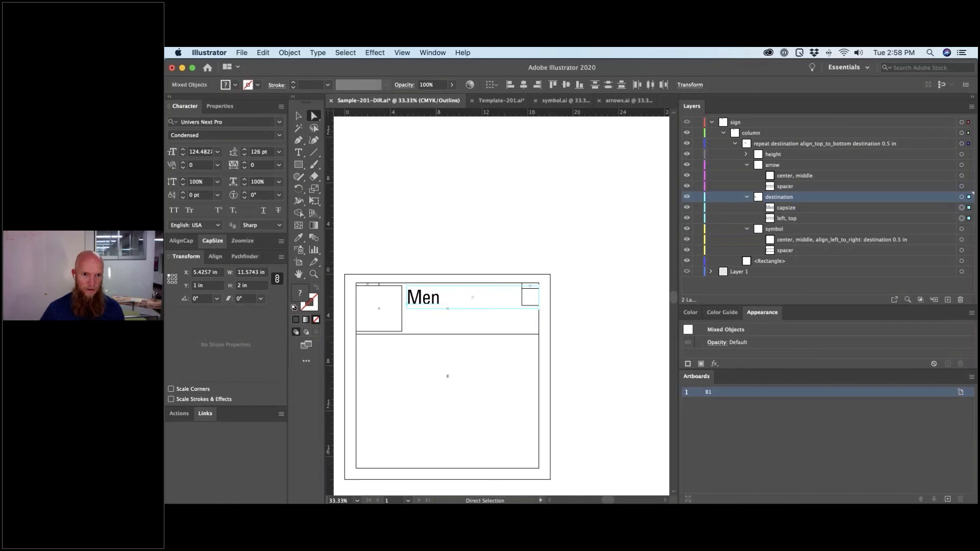
left_click(442, 332)
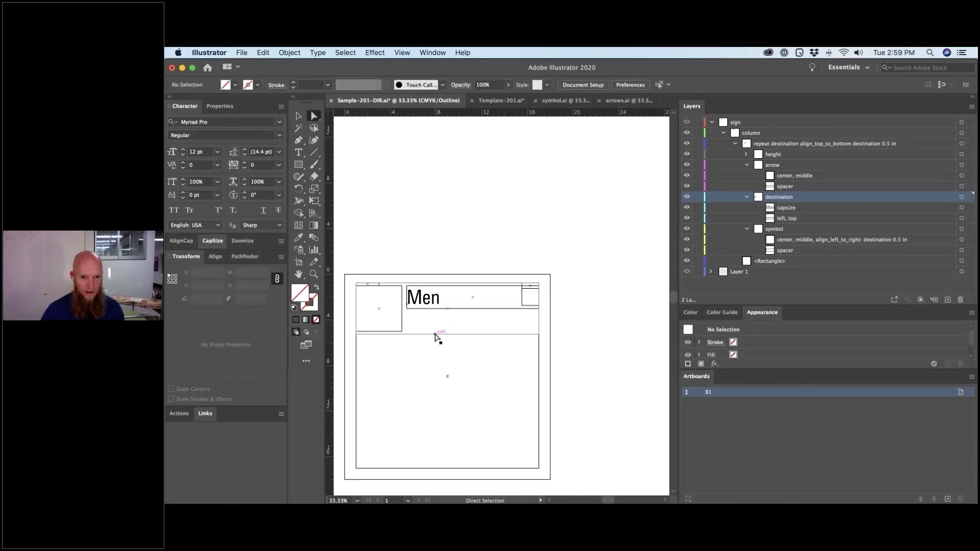
- Snap the row's bottom divider up to just below the arrow square
left_click_drag(434, 335, 435, 313)
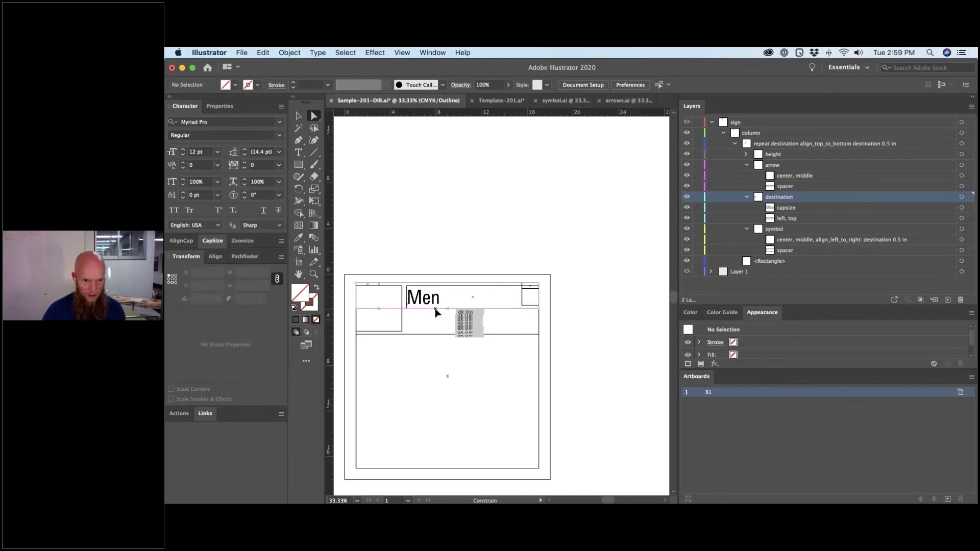
left_click_drag(436, 309, 435, 309)
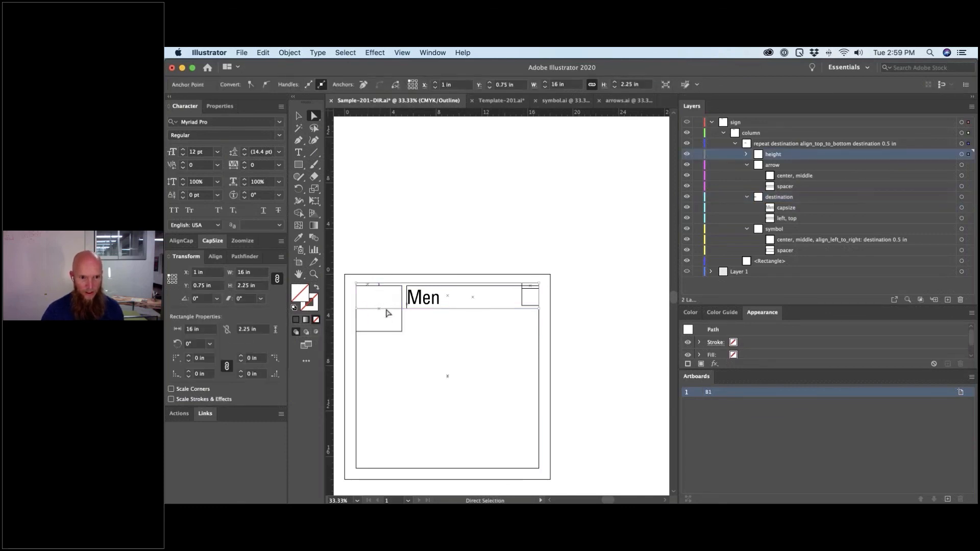
left_click(521, 334)
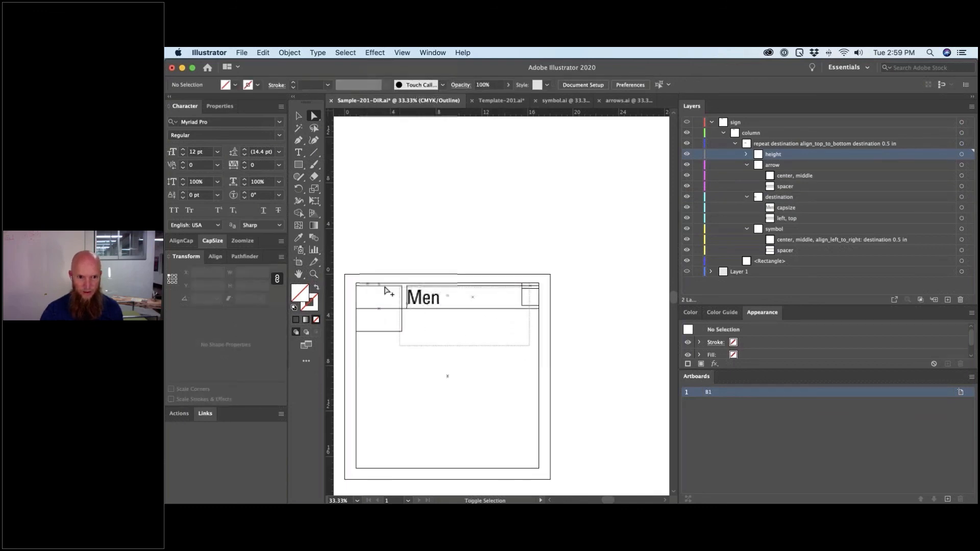
- Trial-copy the sign row down by 4.25 in, then undo the copy
left_click(367, 289)
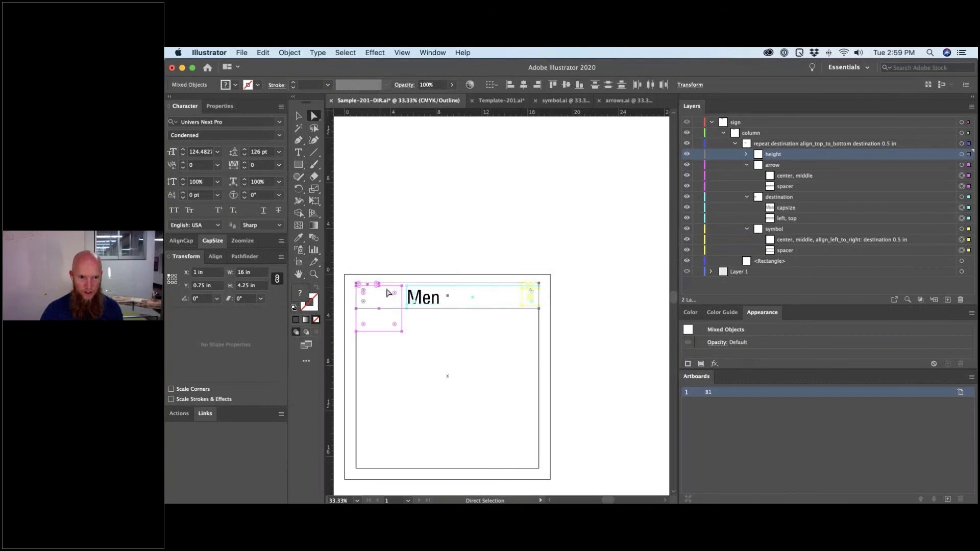
left_click_drag(388, 290, 380, 359)
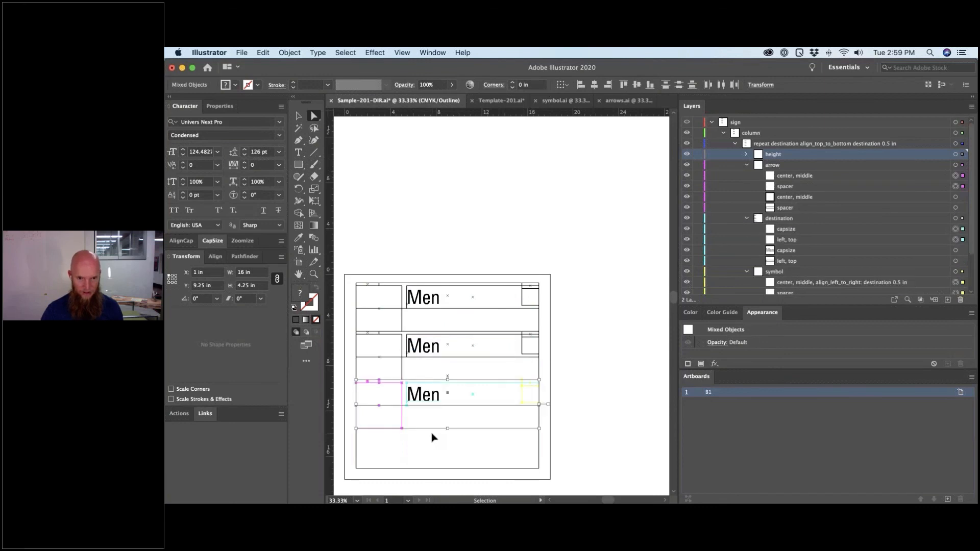
key("super+z")
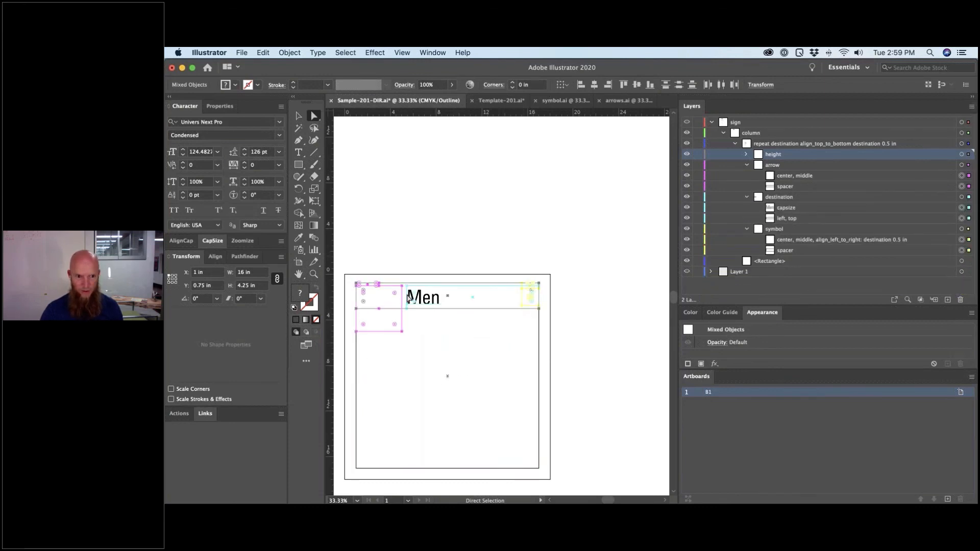
left_click(525, 321)
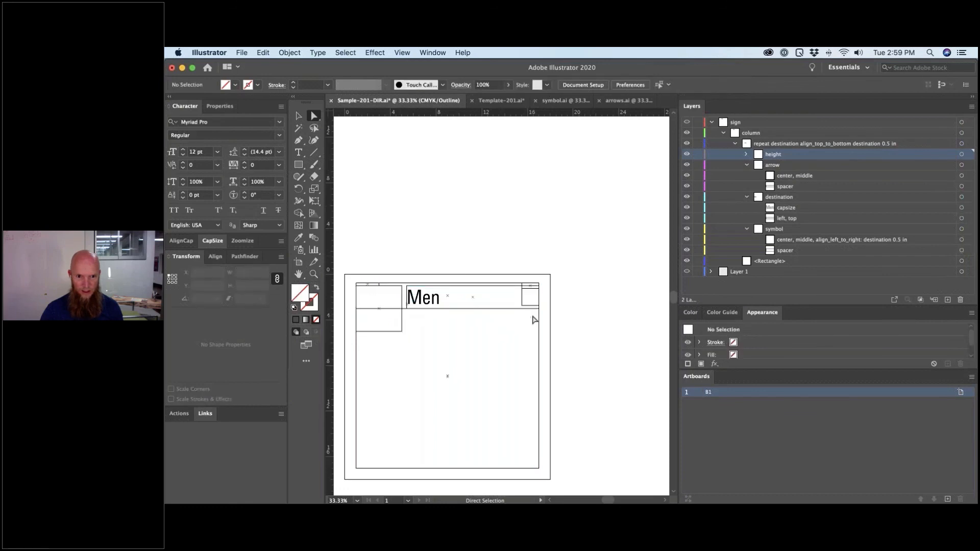
- Duplicate the Men row downward repeatedly, keeping five rows and removing the sixth
left_click_drag(534, 315, 423, 311)
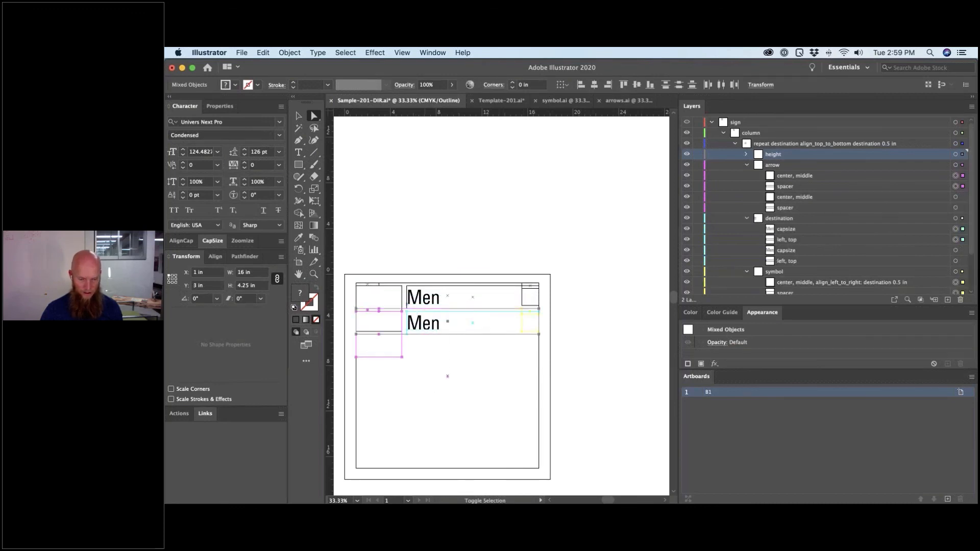
key("super+d")
key("super+d")
key("super+d")
key("super+d")
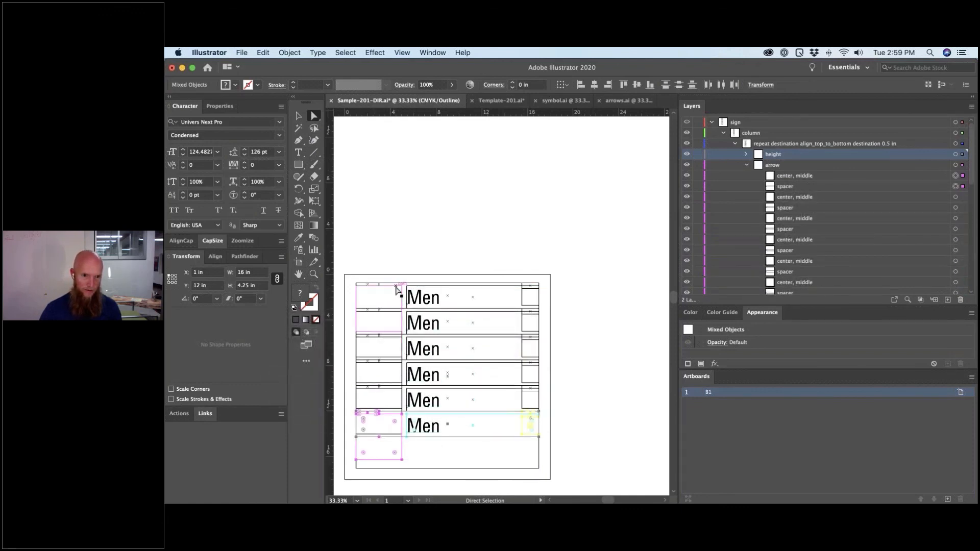
left_click(382, 297)
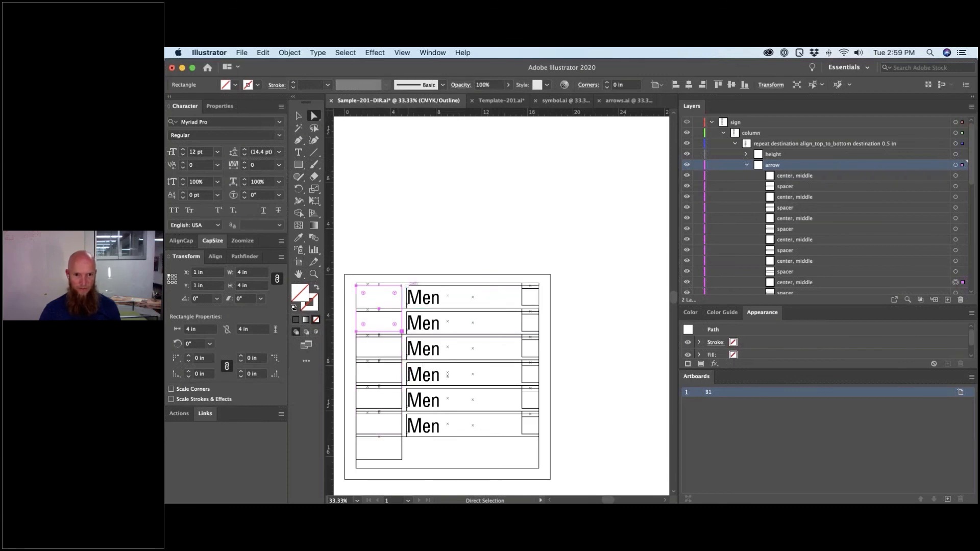
left_click(412, 251)
key("super+z")
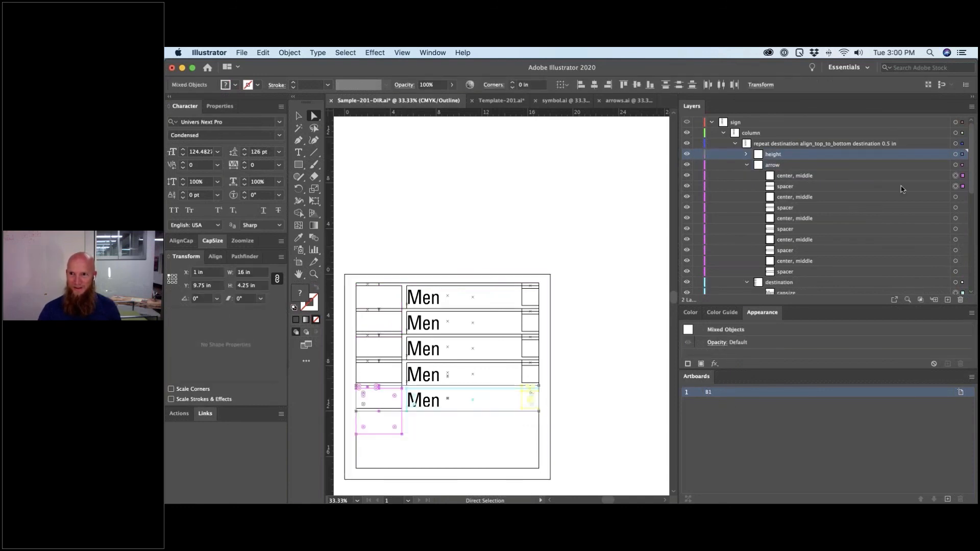
mouse_move(876, 504)
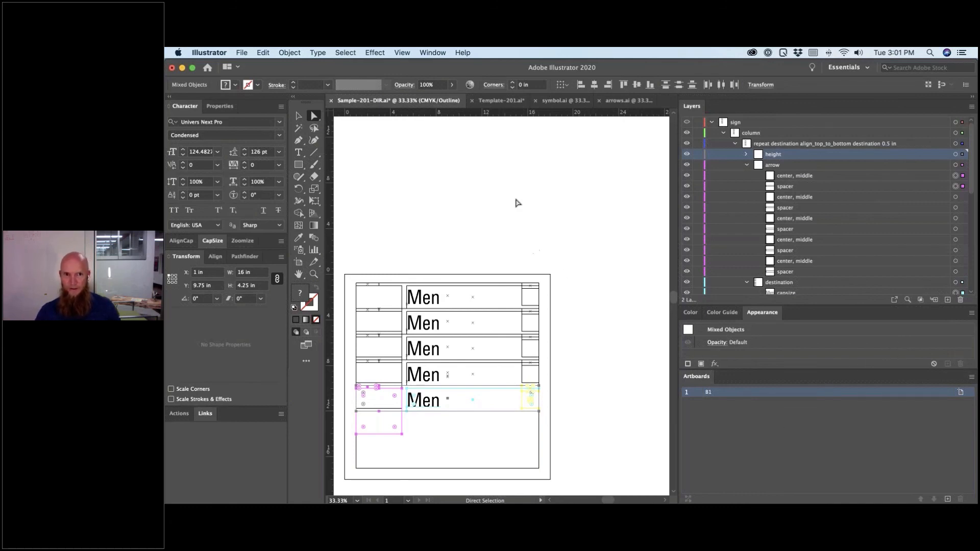
- Switch to Template-201.ai and select the left, top, uppercase and amenity layer objects
left_click(502, 100)
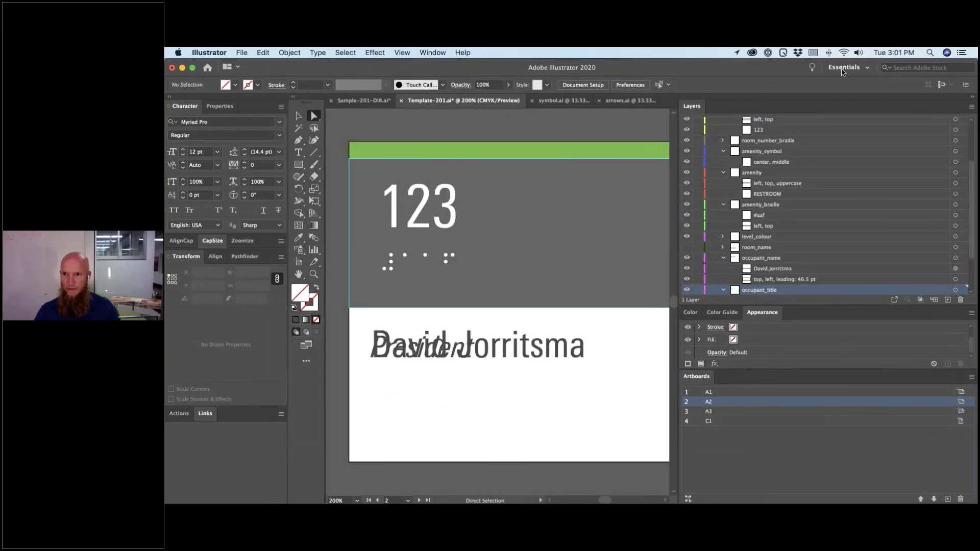
scroll(762, 160, "up", 1)
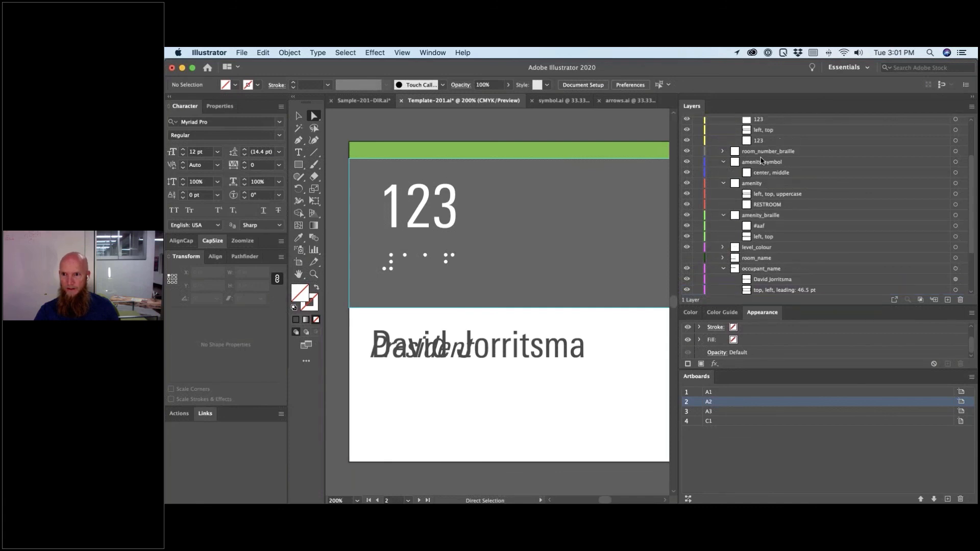
left_click(776, 195)
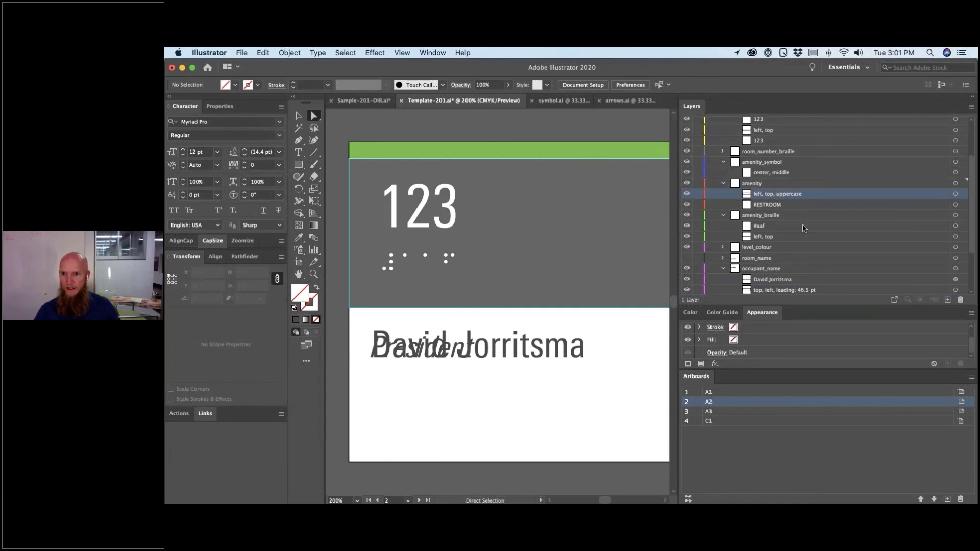
left_click(963, 183)
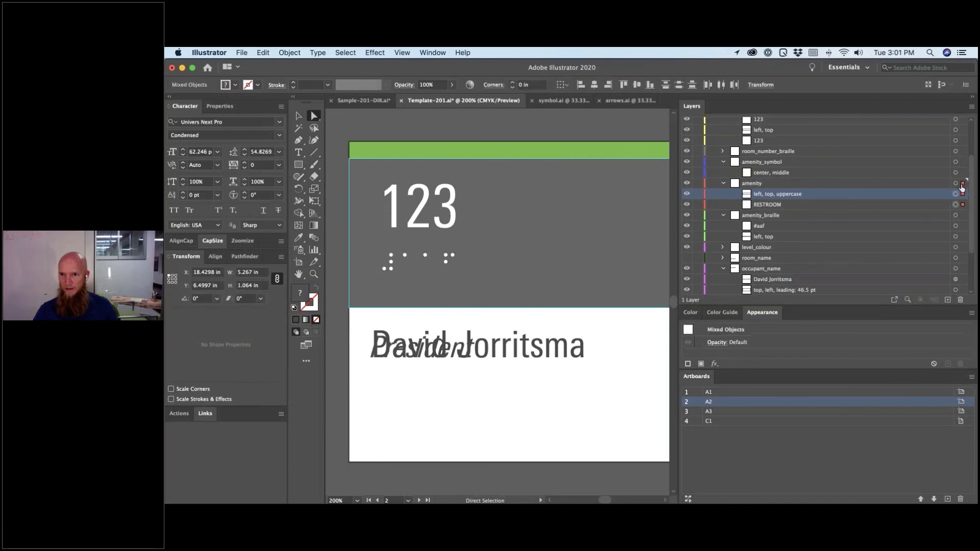
- Jump to artboard C1 and select the RESTROOM text frame
left_click(714, 421)
double_click(712, 422)
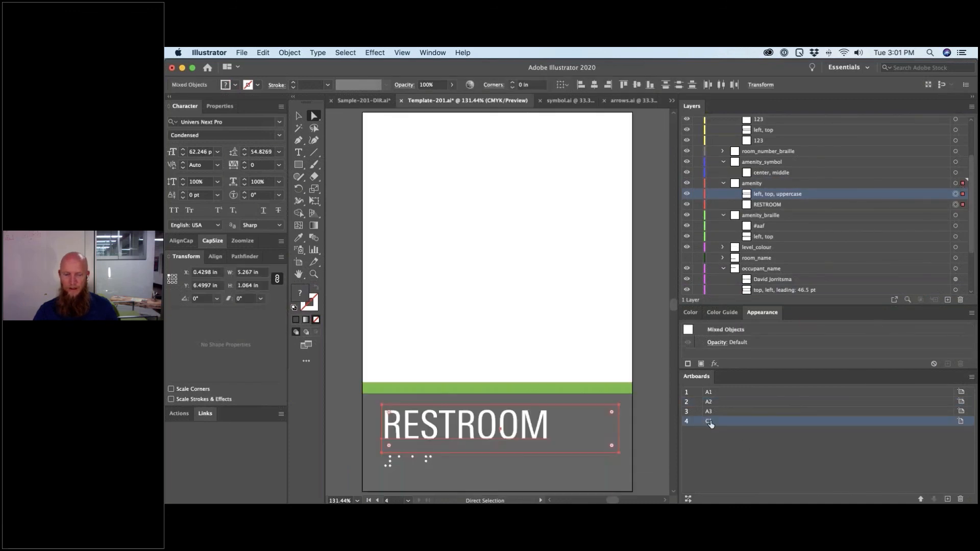
left_click(337, 411)
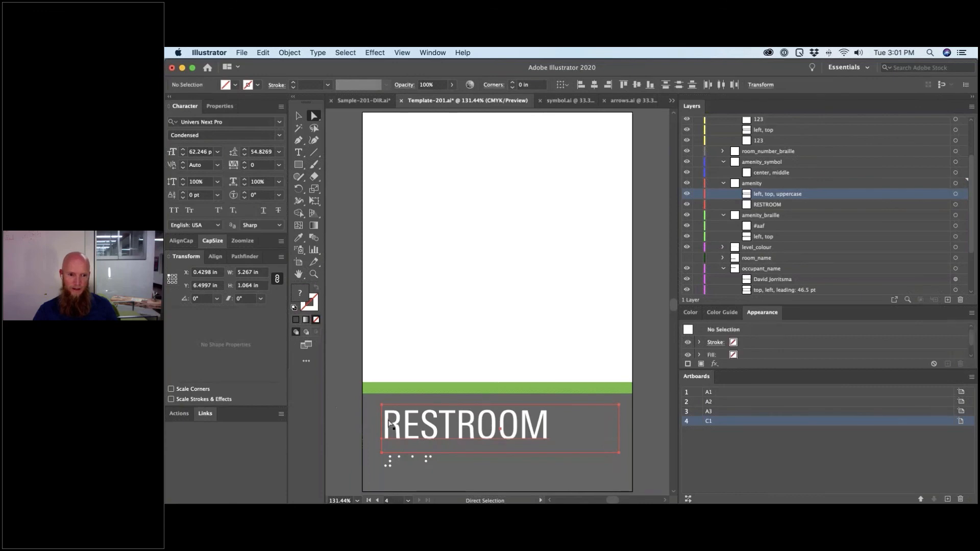
left_click(422, 406)
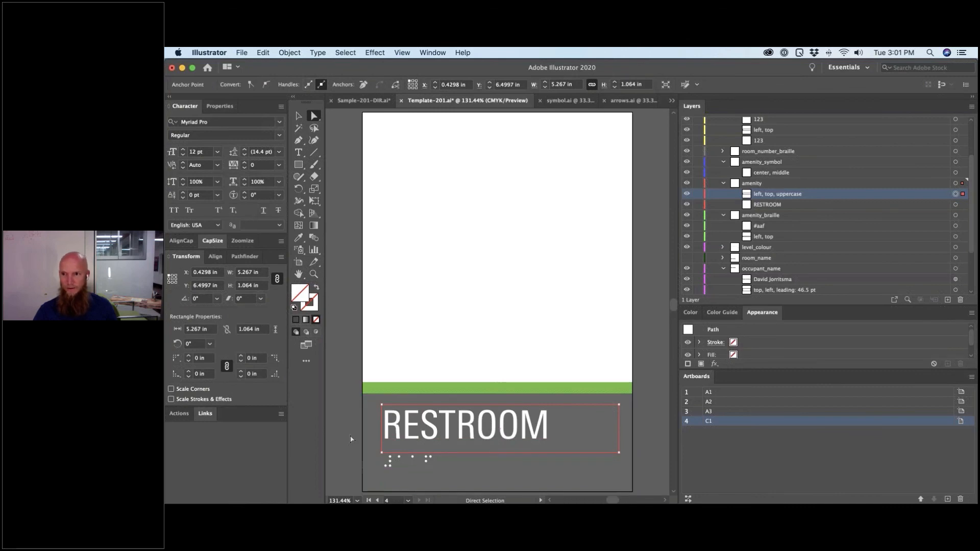
mouse_move(832, 498)
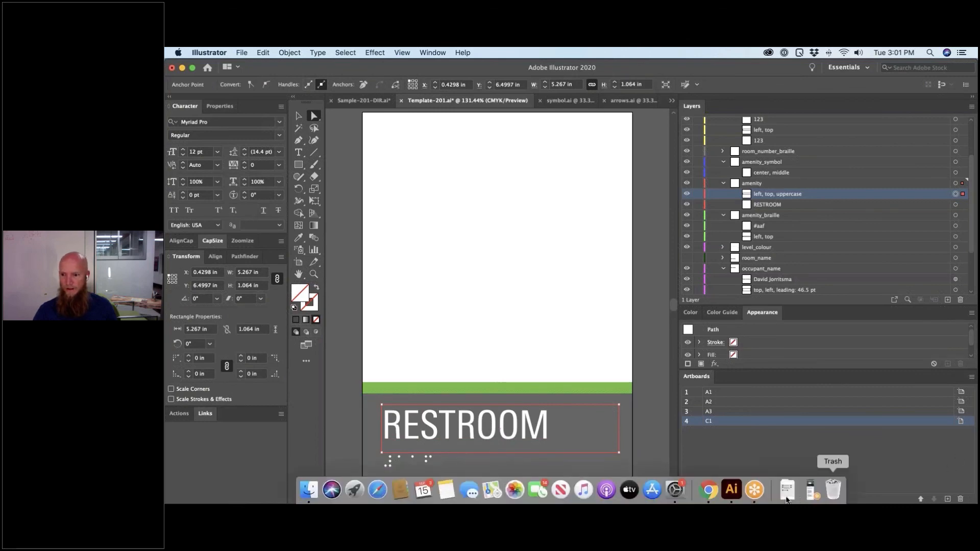